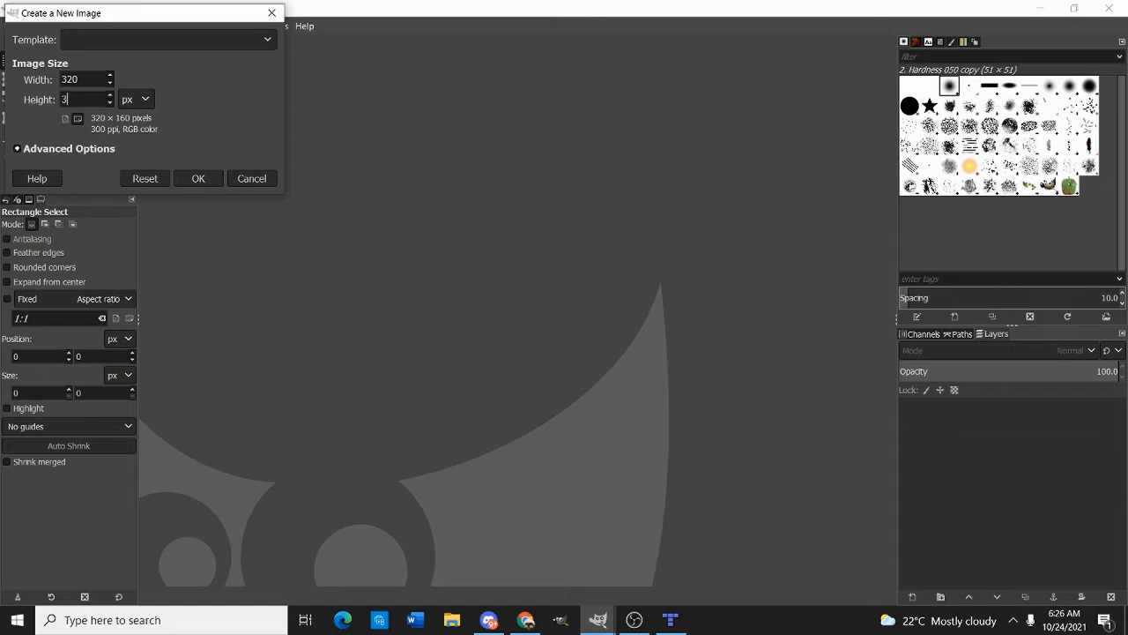
Create a new blank image of 320 × 320 px
{"action": "left_click", "coordinate": [216, 180]}
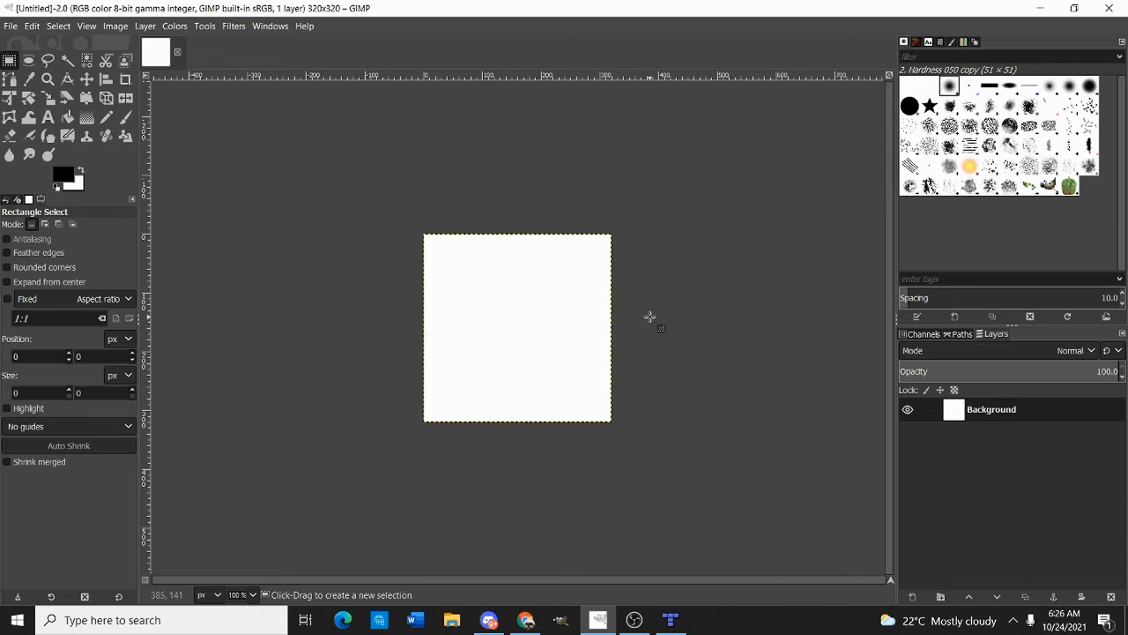
{"action": "right_click", "coordinate": [991, 419]}
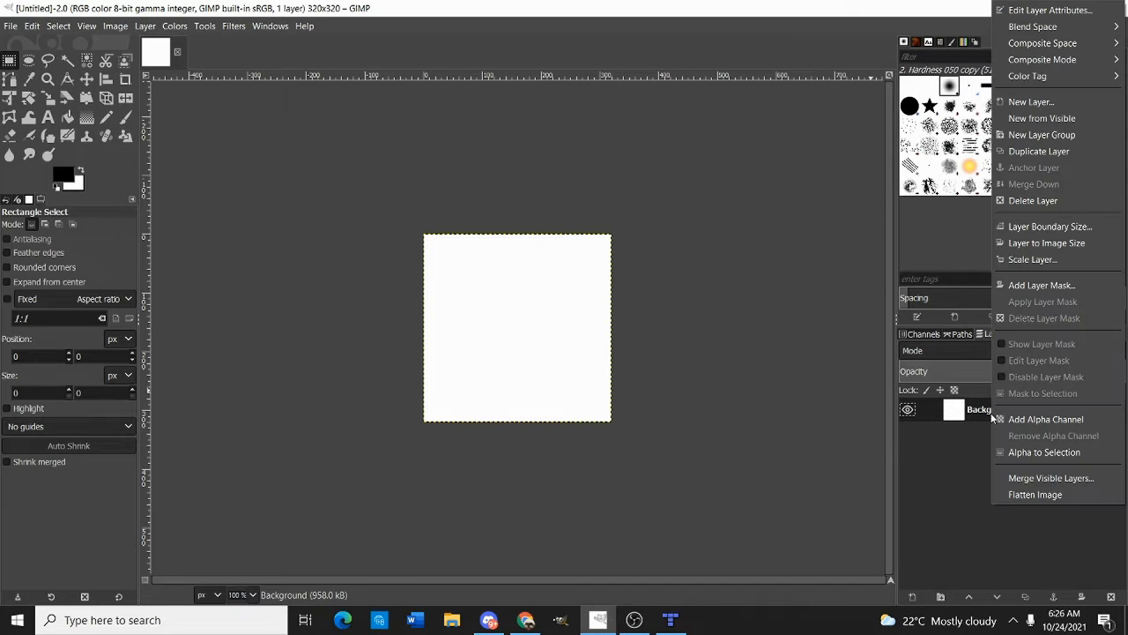
{"action": "left_click", "coordinate": [624, 280]}
{"action": "right_click", "coordinate": [511, 299]}
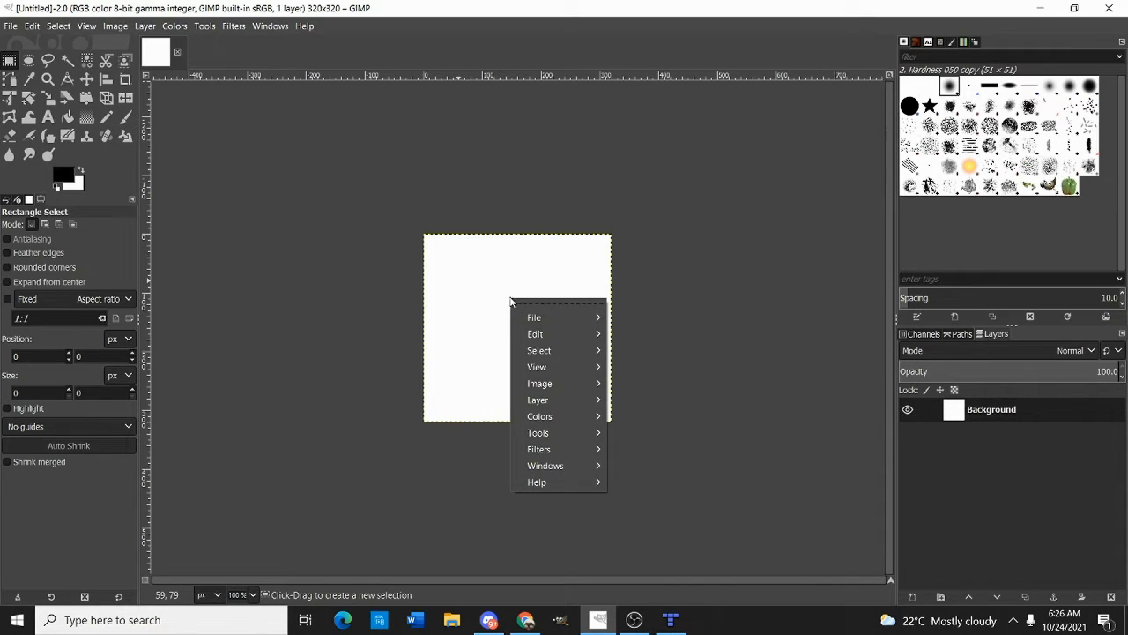
{"action": "mouse_move", "coordinate": [537, 400]}
{"action": "left_click", "coordinate": [887, 403]}
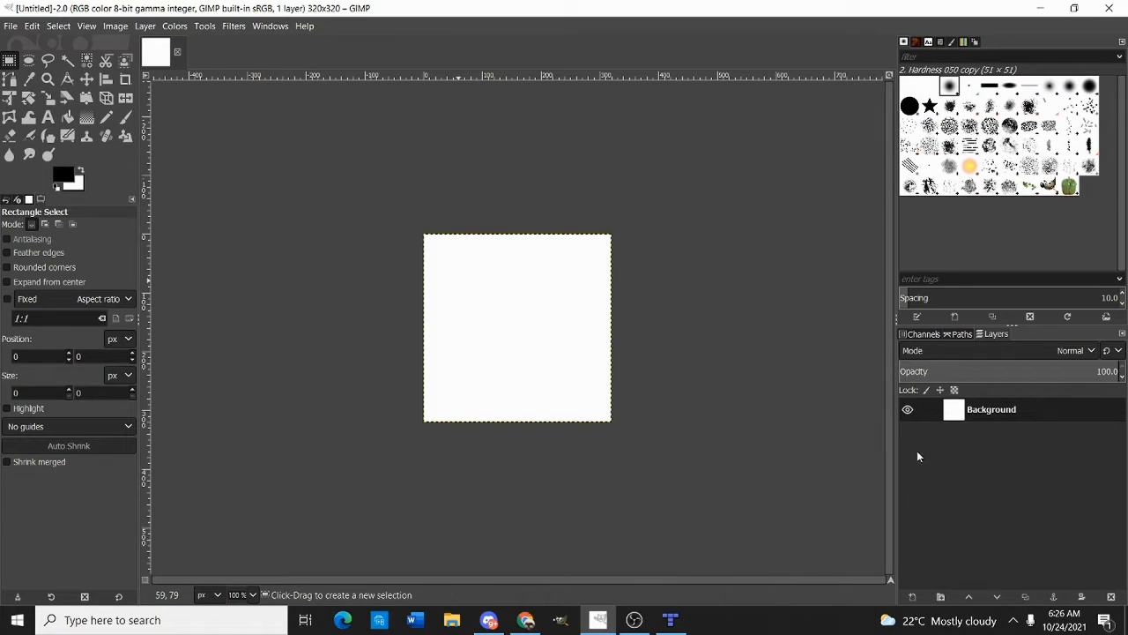
Add a transparent 320 × 320 px layer named "tiled" and hide the Background layer
{"action": "right_click", "coordinate": [987, 412]}
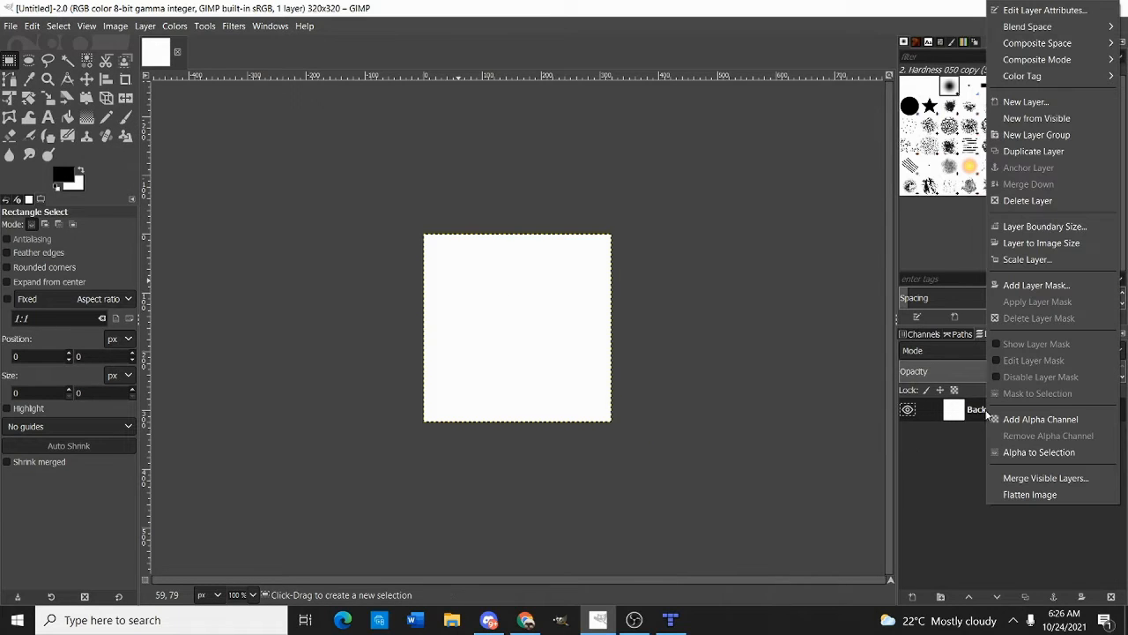
{"action": "left_click", "coordinate": [1027, 103]}
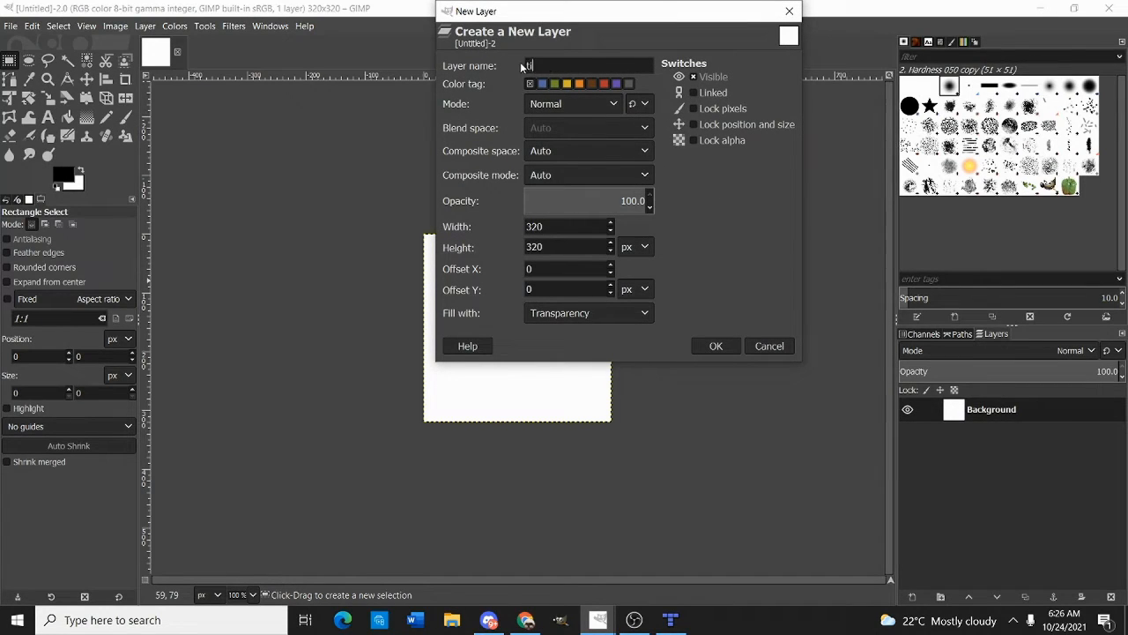
{"action": "key", "text": "Return"}
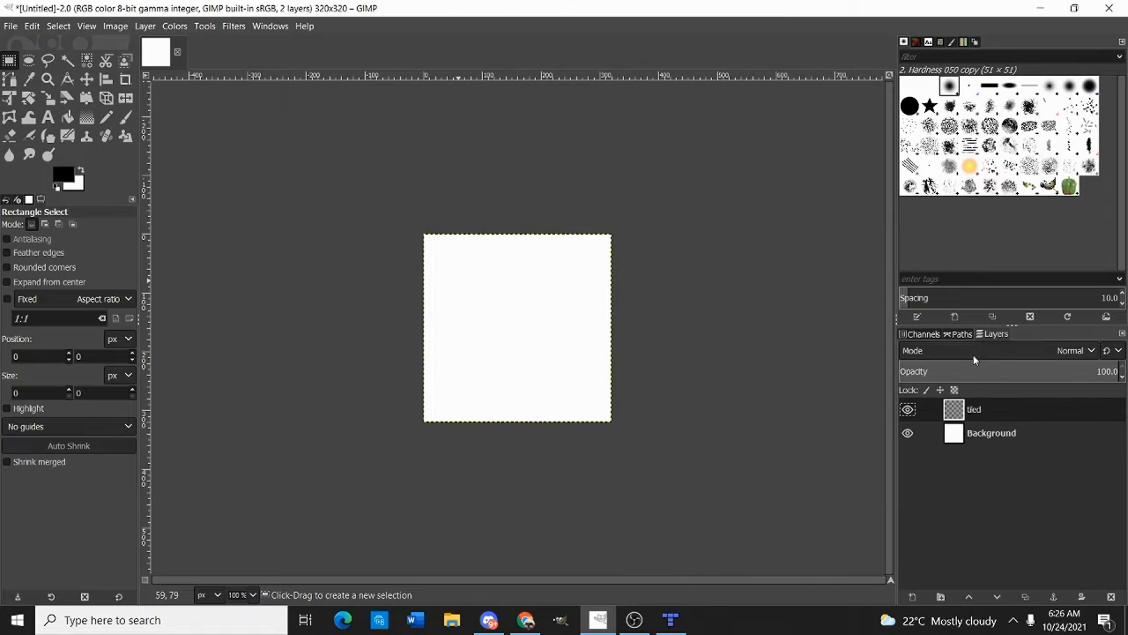
{"action": "left_click", "coordinate": [909, 433]}
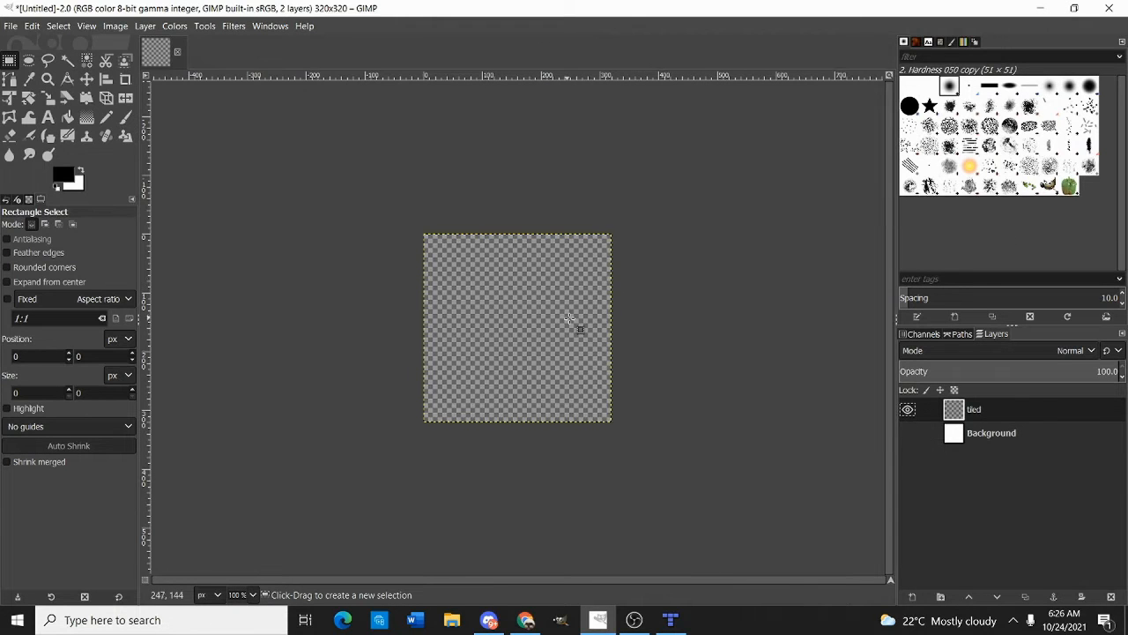
Configure the image grid with 16 px horizontal and vertical spacing in solid lines and show it on the canvas
{"action": "key", "text": "2"}
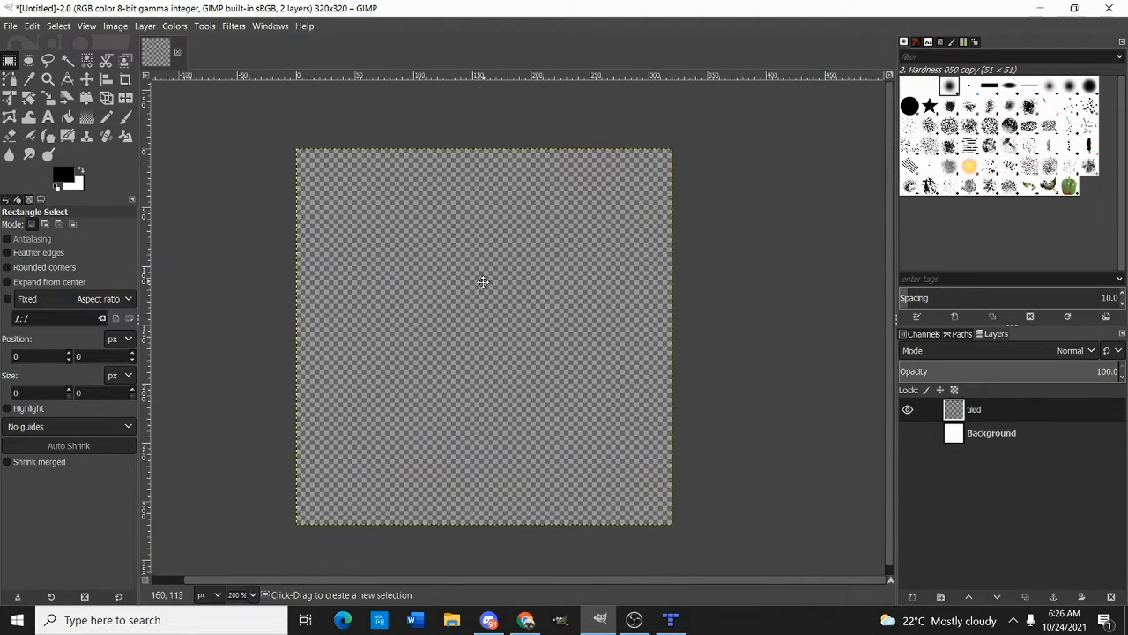
{"action": "left_click", "coordinate": [113, 27]}
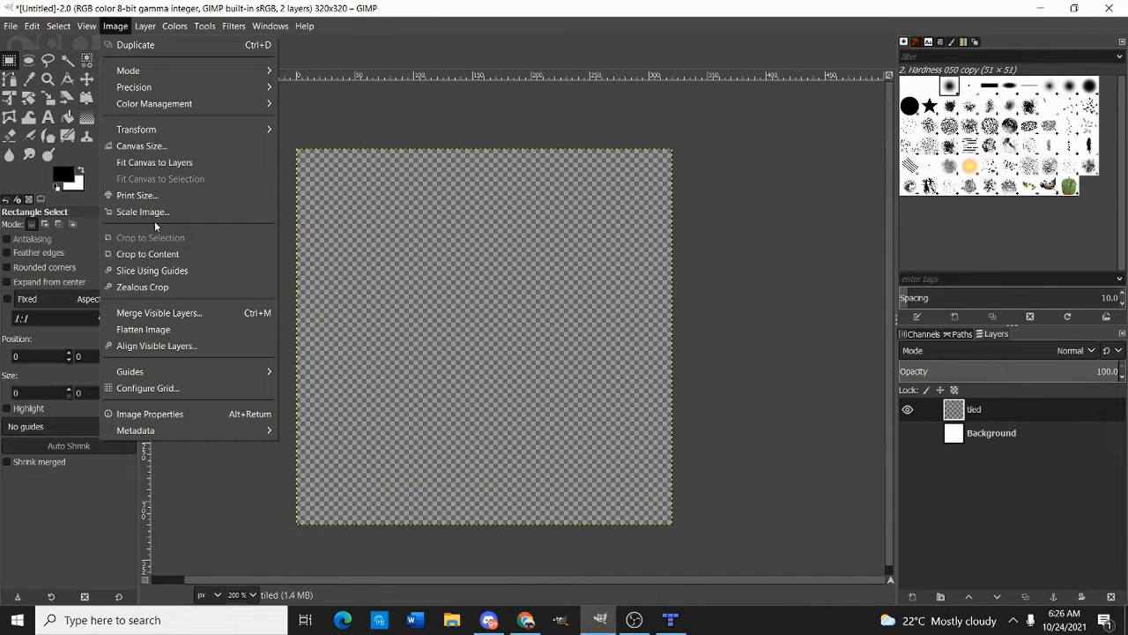
{"action": "left_click", "coordinate": [163, 387]}
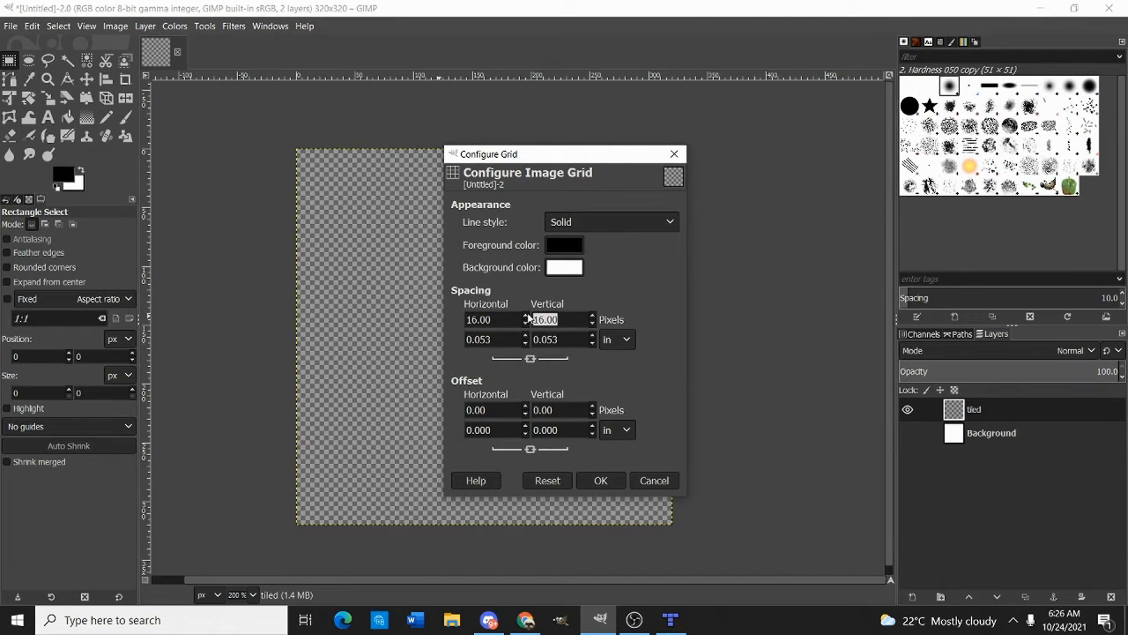
{"action": "left_click", "coordinate": [600, 480]}
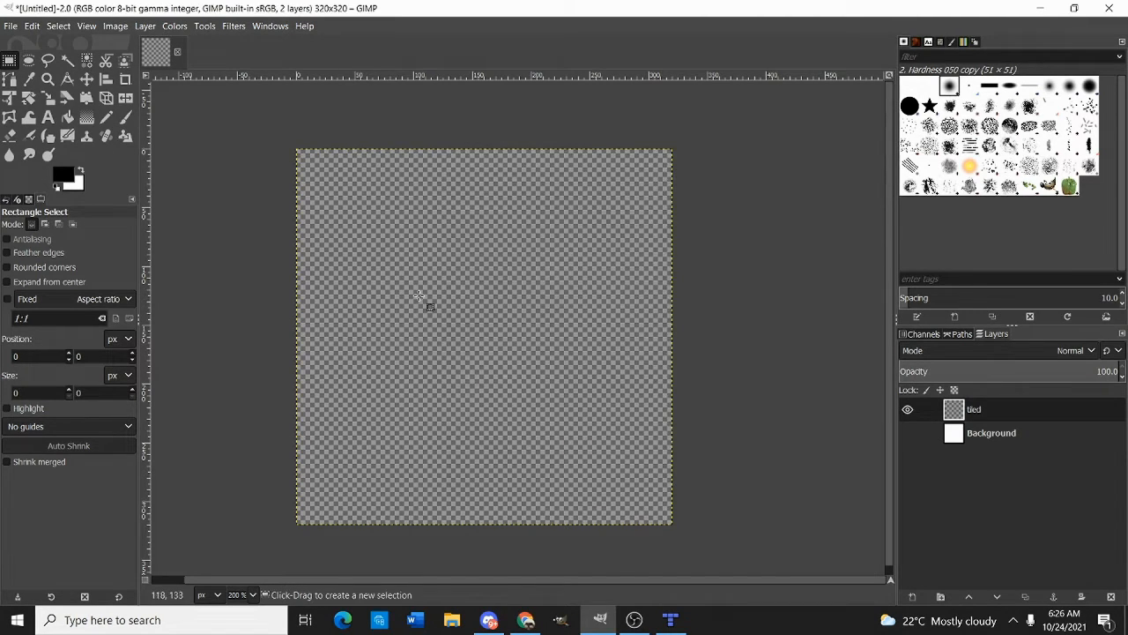
{"action": "left_click", "coordinate": [86, 26]}
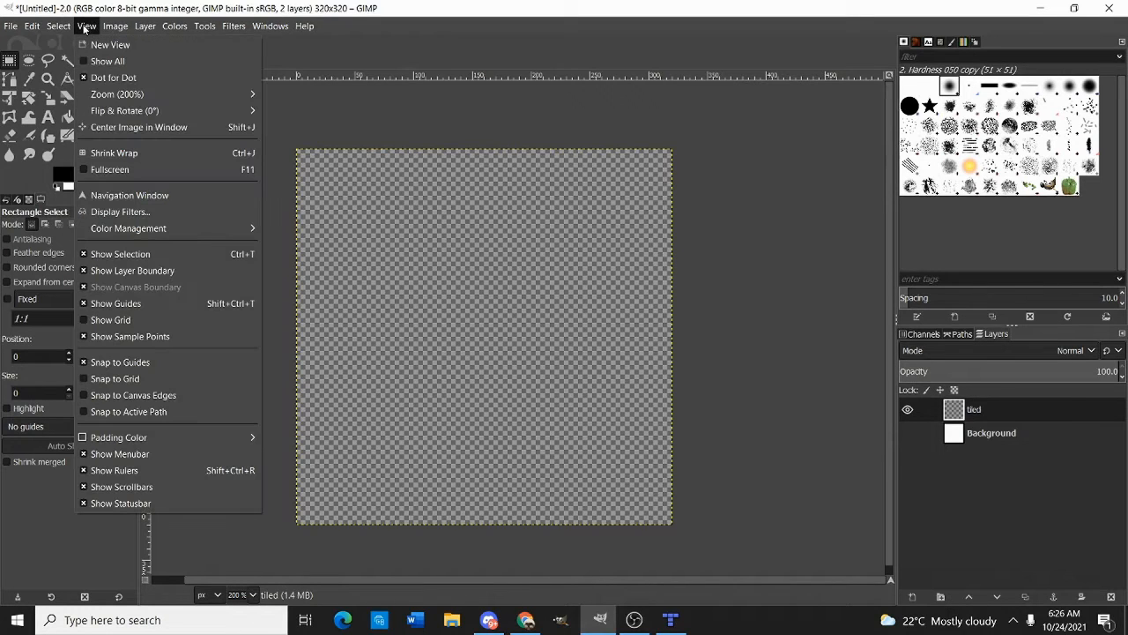
{"action": "left_click", "coordinate": [140, 319]}
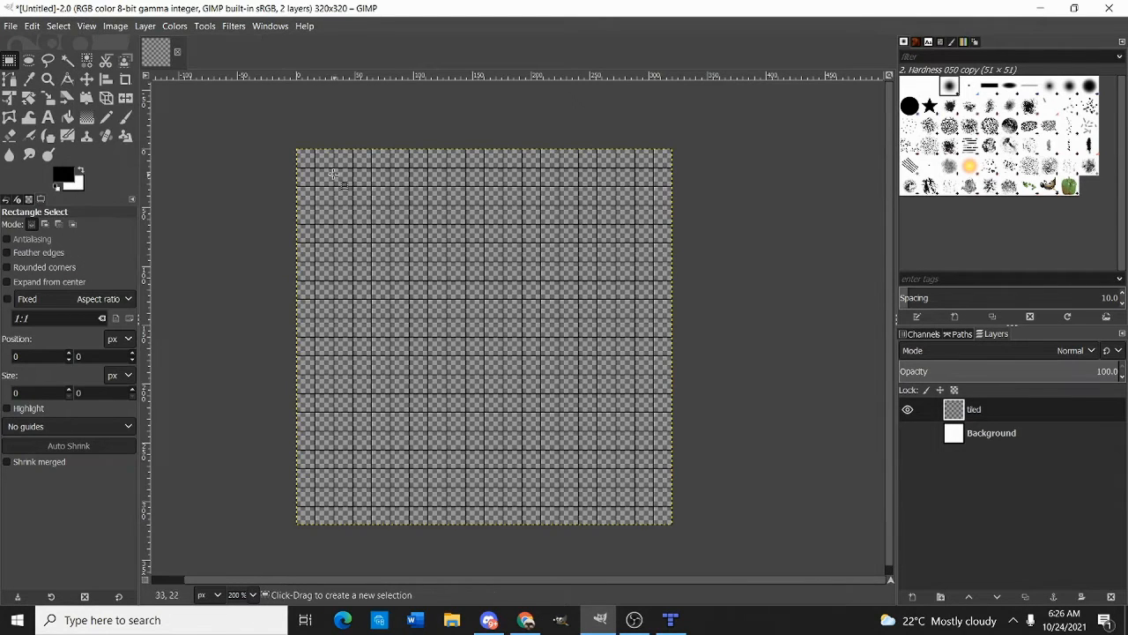
Activate the Pencil tool and set the foreground colour to green (5bc41e)
{"action": "scroll", "coordinate": [314, 163], "scroll_direction": "up", "scroll_amount": 2}
{"action": "scroll", "coordinate": [544, 326], "scroll_direction": "down", "scroll_amount": 2}
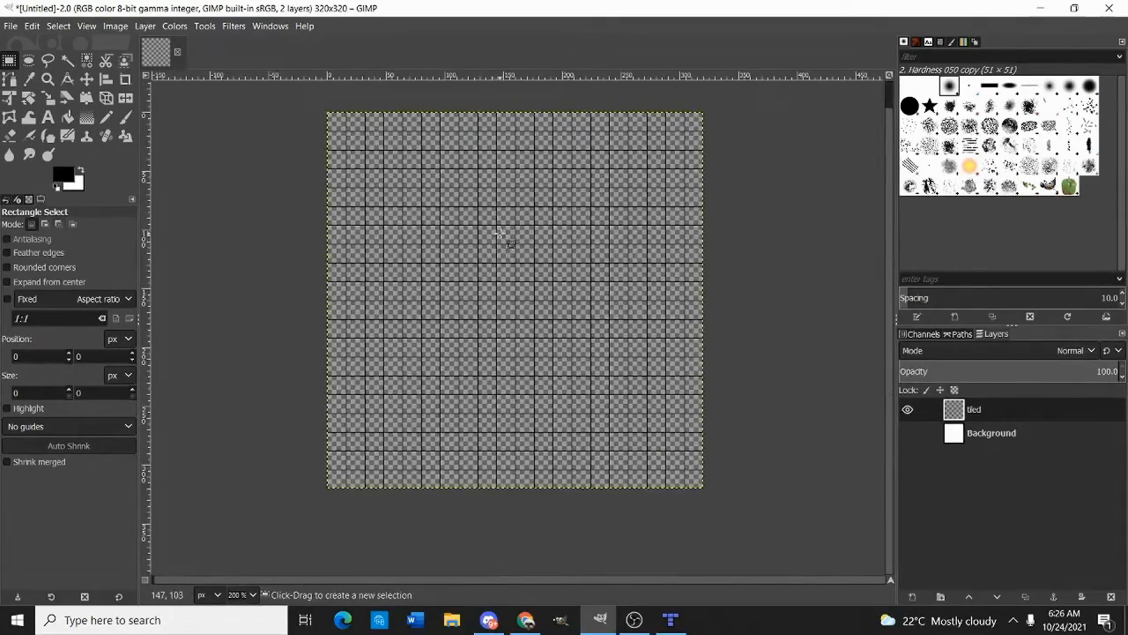
{"action": "left_click_drag", "start_coordinate": [500, 233], "coordinate": [496, 242]}
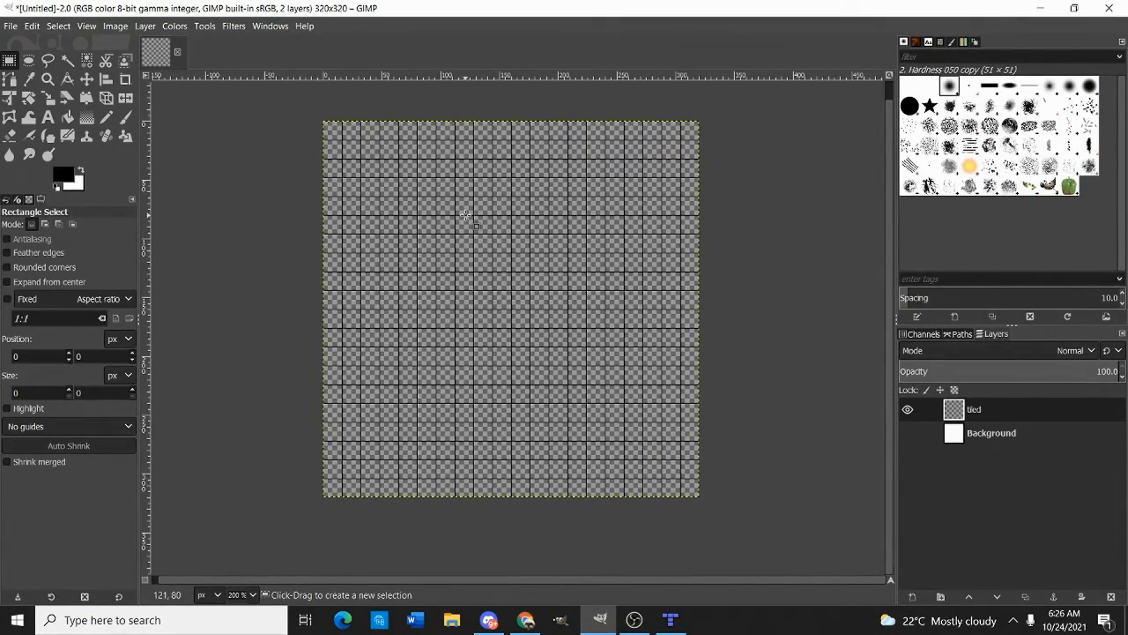
{"action": "key", "text": "n"}
{"action": "left_click", "coordinate": [65, 175]}
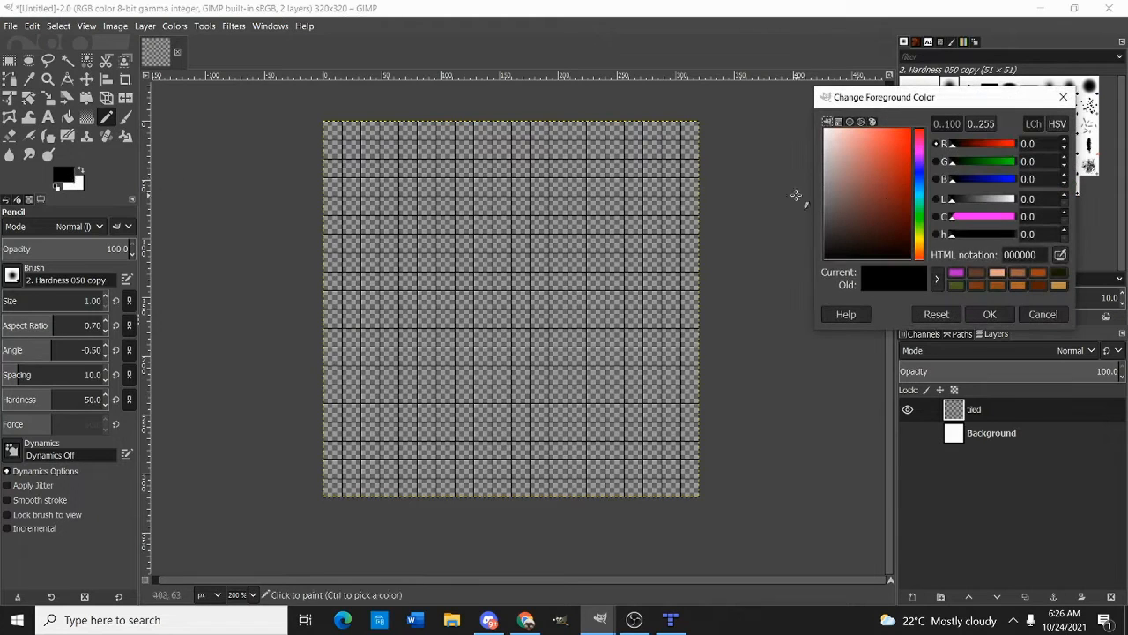
{"action": "left_click", "coordinate": [920, 216]}
{"action": "mouse_move", "coordinate": [895, 188]}
{"action": "left_mouse_down"}
{"action": "mouse_move", "coordinate": [946, 171]}
{"action": "mouse_move", "coordinate": [900, 164]}
{"action": "mouse_move", "coordinate": [901, 206]}
{"action": "mouse_move", "coordinate": [922, 222]}
{"action": "left_mouse_up"}
{"action": "left_click_drag", "start_coordinate": [901, 167], "coordinate": [899, 164]}
{"action": "left_click_drag", "start_coordinate": [921, 227], "coordinate": [920, 229]}
{"action": "left_click", "coordinate": [979, 318]}
Outline the 16 × 16 px grid cell starting at 16, 16 with a 1 px green pencil line and bucket-fill its interior green
{"action": "scroll", "coordinate": [348, 224], "scroll_direction": "up", "scroll_amount": 4}
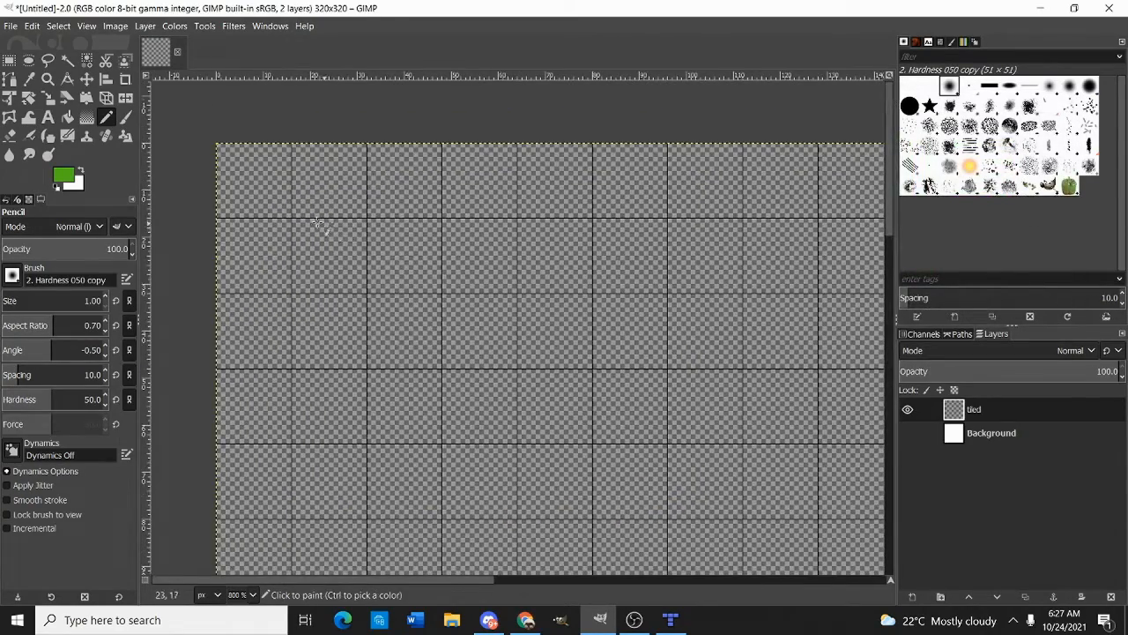
{"action": "scroll", "coordinate": [317, 223], "scroll_direction": "up", "scroll_amount": 3}
{"action": "mouse_move", "coordinate": [305, 216]}
{"action": "left_mouse_down"}
{"action": "mouse_move", "coordinate": [314, 347]}
{"action": "mouse_move", "coordinate": [305, 415]}
{"action": "mouse_move", "coordinate": [509, 416]}
{"action": "left_mouse_up"}
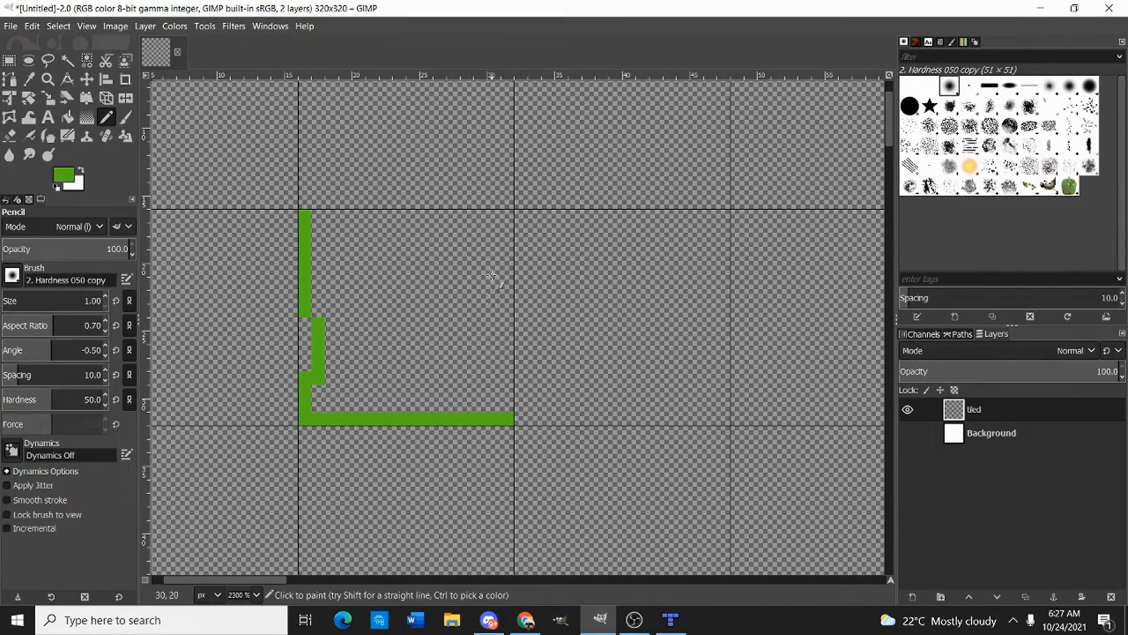
{"action": "left_click_drag", "start_coordinate": [506, 217], "coordinate": [509, 404]}
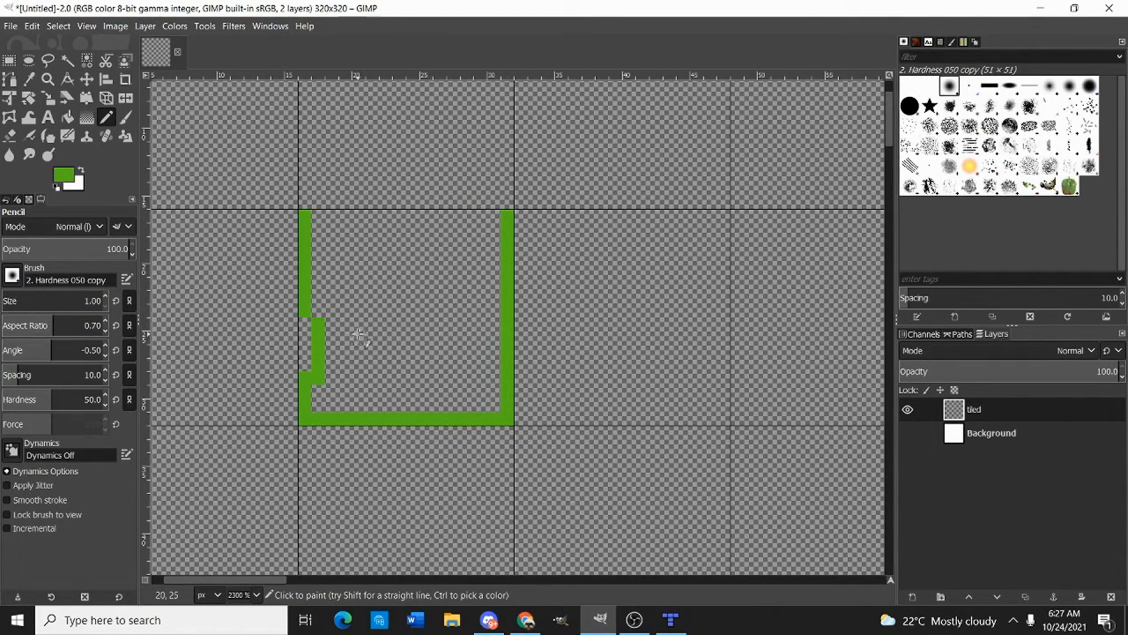
{"action": "left_click_drag", "start_coordinate": [309, 320], "coordinate": [318, 336]}
{"action": "left_click_drag", "start_coordinate": [308, 217], "coordinate": [494, 220]}
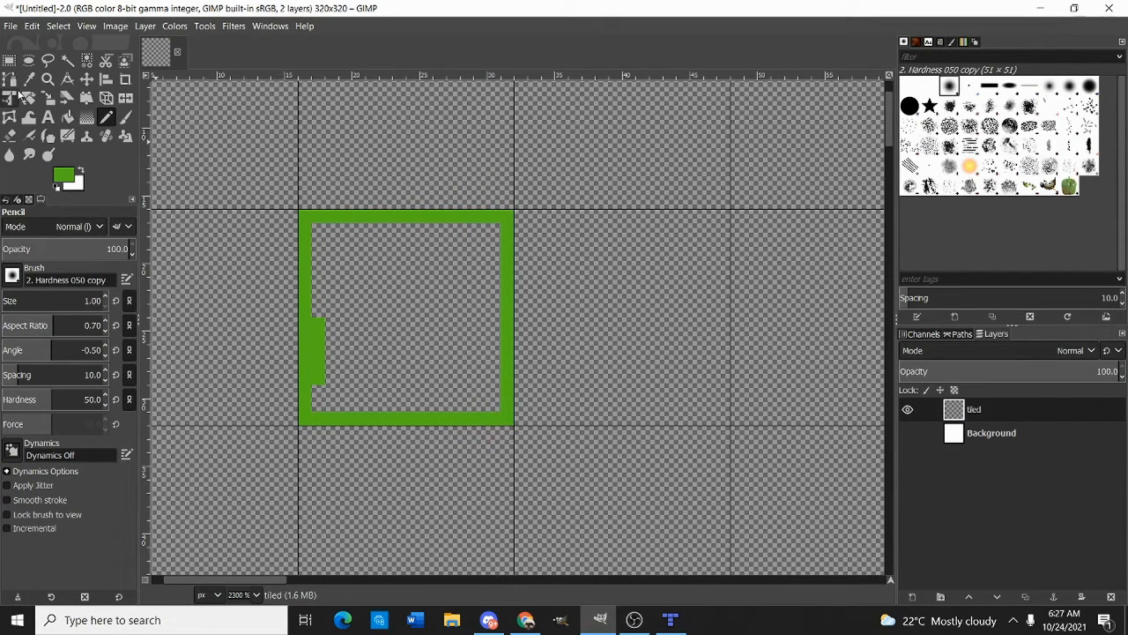
{"action": "left_click", "coordinate": [66, 122]}
{"action": "left_click", "coordinate": [426, 318]}
Copy the green tile and paste it into the same row, leaving one empty grid cell between the two tiles
{"action": "left_click_drag", "start_coordinate": [542, 303], "coordinate": [494, 288]}
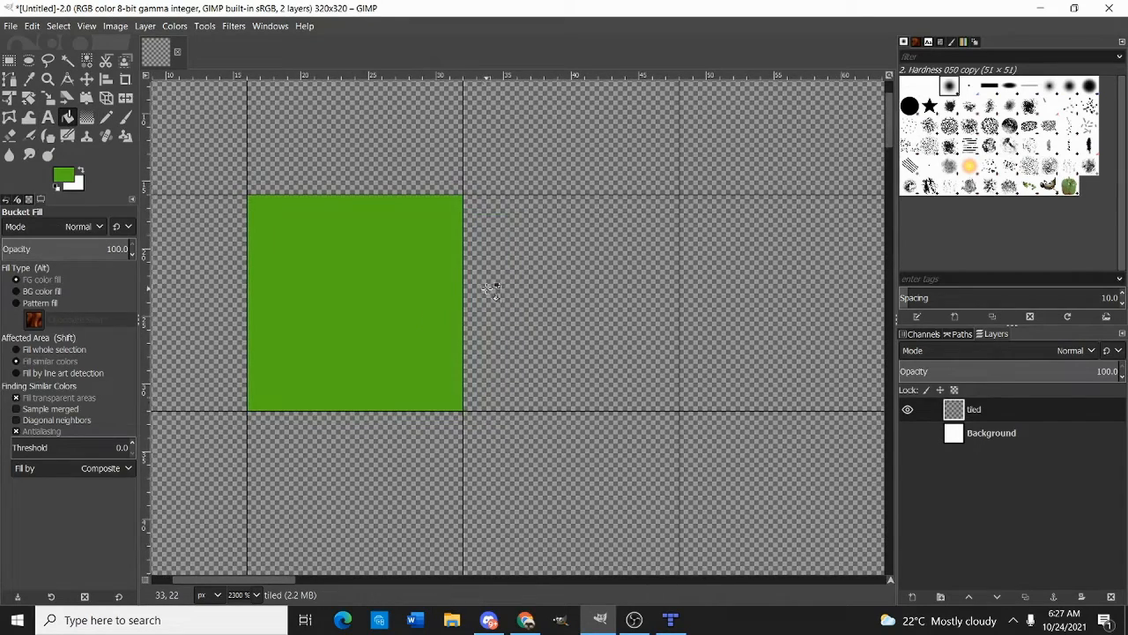
{"action": "key", "text": "r"}
{"action": "left_click_drag", "start_coordinate": [233, 166], "coordinate": [491, 466]}
{"action": "key", "text": "ctrl+c"}
{"action": "left_click_drag", "start_coordinate": [352, 282], "coordinate": [616, 305]}
{"action": "key", "text": "ctrl+v"}
{"action": "right_click", "coordinate": [641, 212]}
{"action": "key", "text": "Escape"}
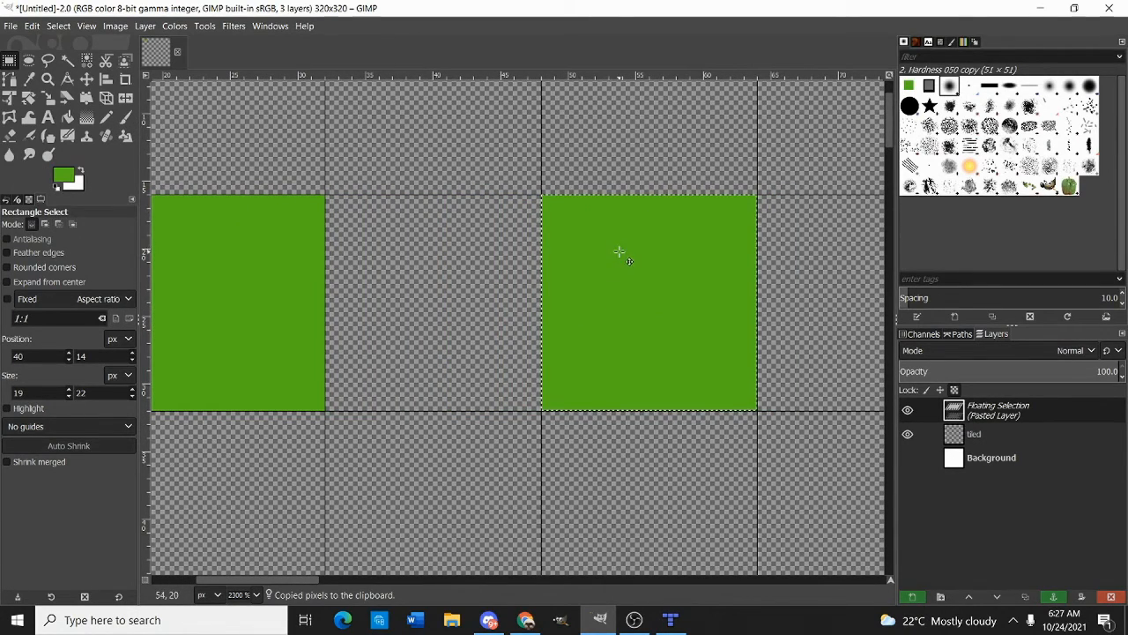
Set the foreground colour to golden yellow (c4b91e) and bucket-fill the pasted tile with it
{"action": "key", "text": "n"}
{"action": "left_click", "coordinate": [64, 176]}
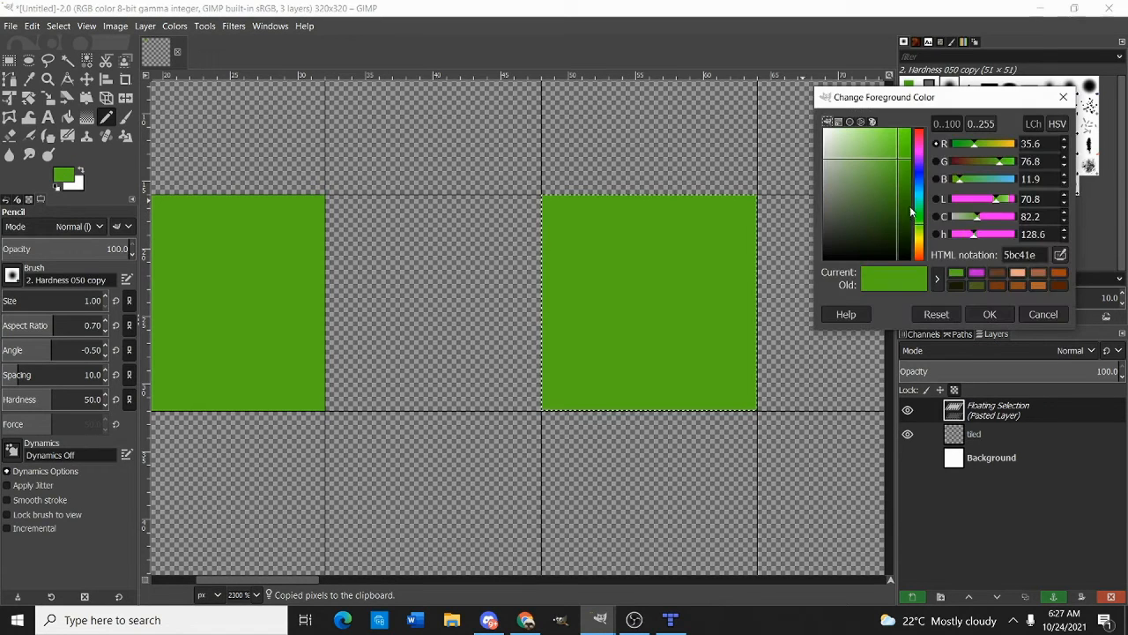
{"action": "left_click_drag", "start_coordinate": [922, 233], "coordinate": [922, 236]}
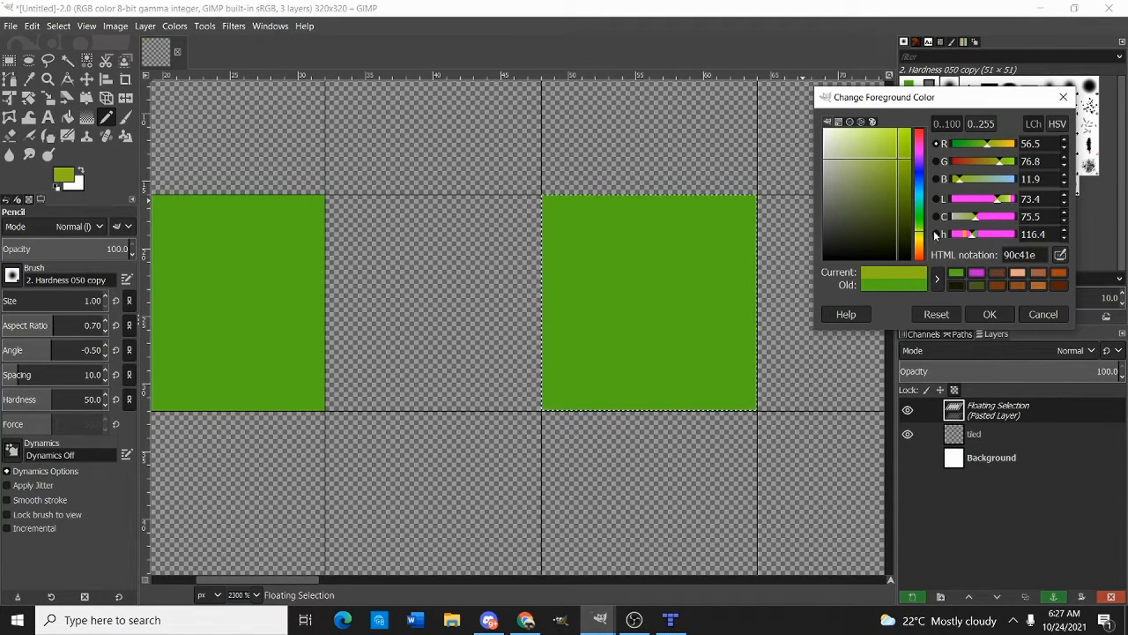
{"action": "left_click", "coordinate": [920, 247]}
{"action": "left_click_drag", "start_coordinate": [919, 247], "coordinate": [920, 244]}
{"action": "left_click", "coordinate": [989, 313]}
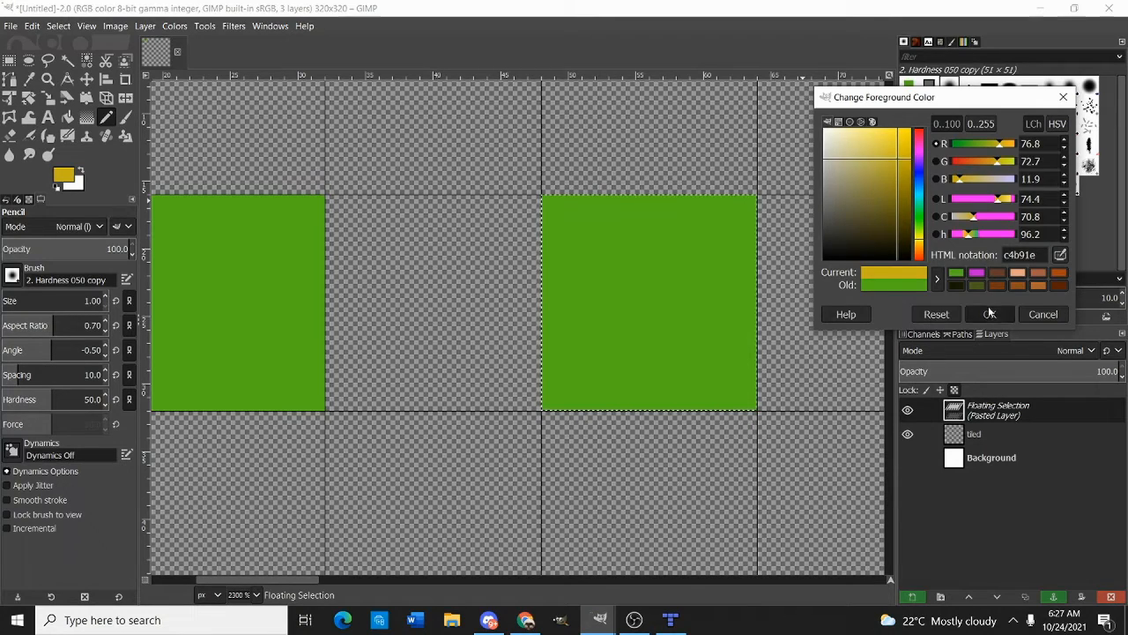
{"action": "key", "text": "shift+b"}
{"action": "left_click", "coordinate": [718, 277]}
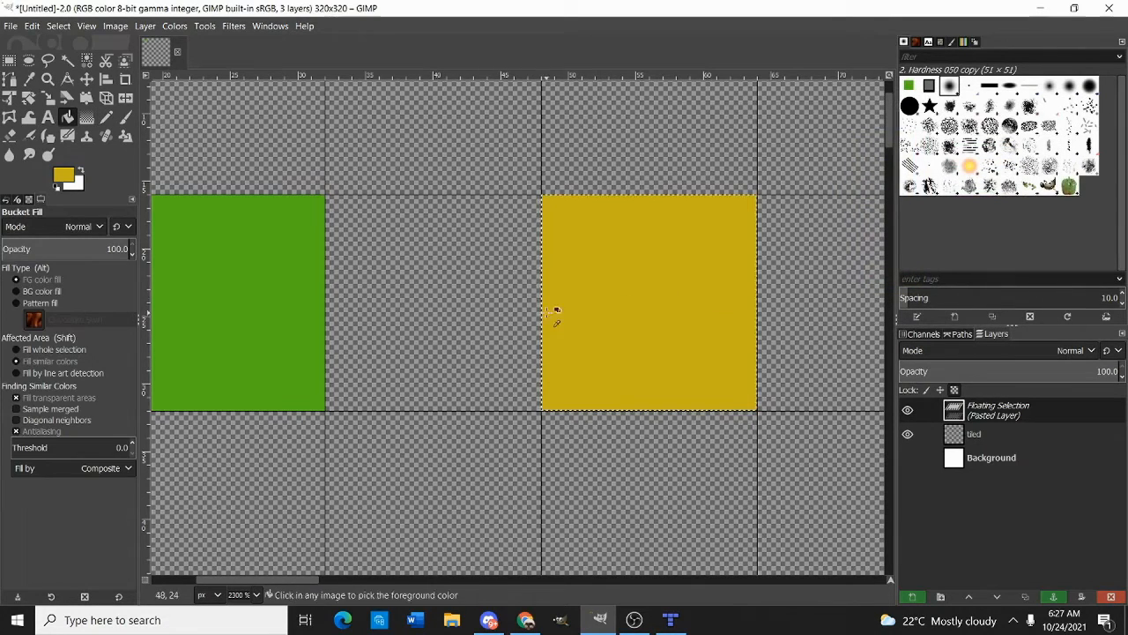
Cut the yellow tile, paste it into the grid cell directly beside the green tile and anchor it there
{"action": "scroll", "coordinate": [554, 314], "scroll_direction": "down", "scroll_amount": 1, "text": "ctrl"}
{"action": "key", "text": "r"}
{"action": "left_click", "coordinate": [542, 212]}
{"action": "left_click_drag", "start_coordinate": [543, 212], "coordinate": [773, 420]}
{"action": "key", "text": "ctrl+x"}
{"action": "key", "text": "ctrl+v"}
{"action": "left_click_drag", "start_coordinate": [605, 303], "coordinate": [473, 295]}
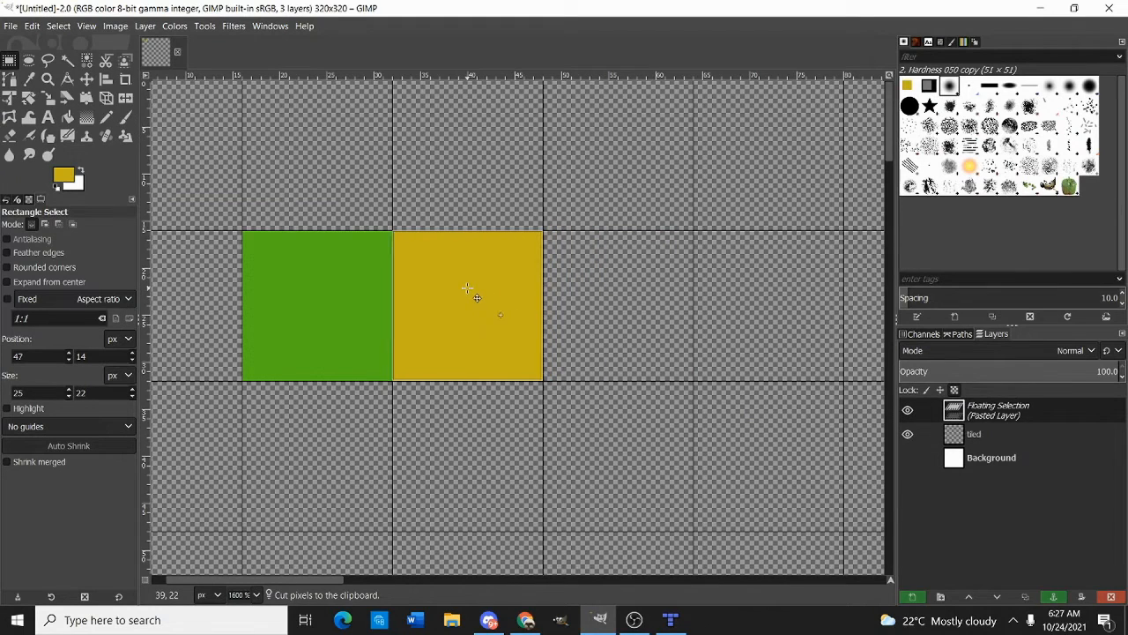
{"action": "left_click", "coordinate": [685, 282]}
{"action": "left_click_drag", "start_coordinate": [225, 193], "coordinate": [574, 416]}
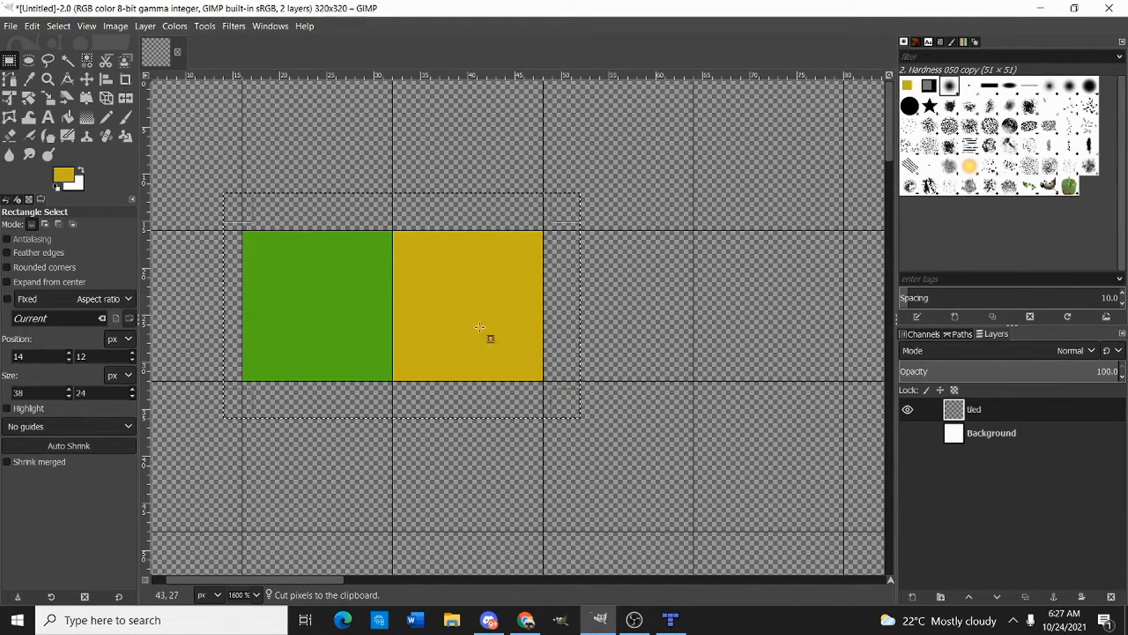
{"action": "right_click", "coordinate": [483, 330]}
{"action": "mouse_move", "coordinate": [520, 443]}
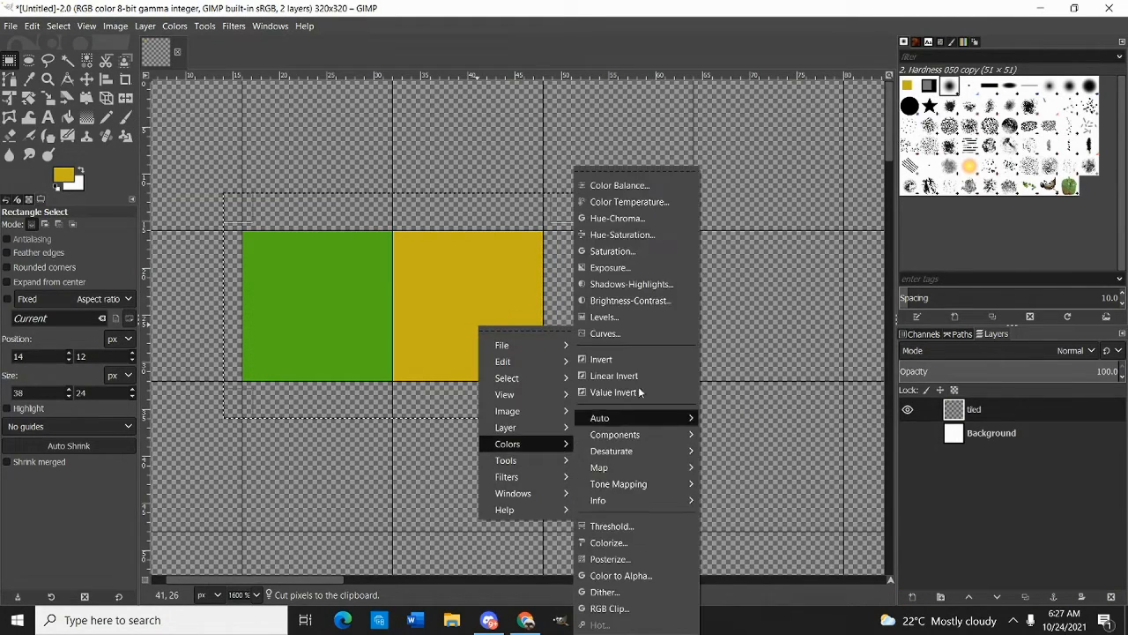
{"action": "left_click", "coordinate": [631, 226]}
{"action": "left_click_drag", "start_coordinate": [758, 232], "coordinate": [748, 205]}
{"action": "left_click", "coordinate": [731, 306]}
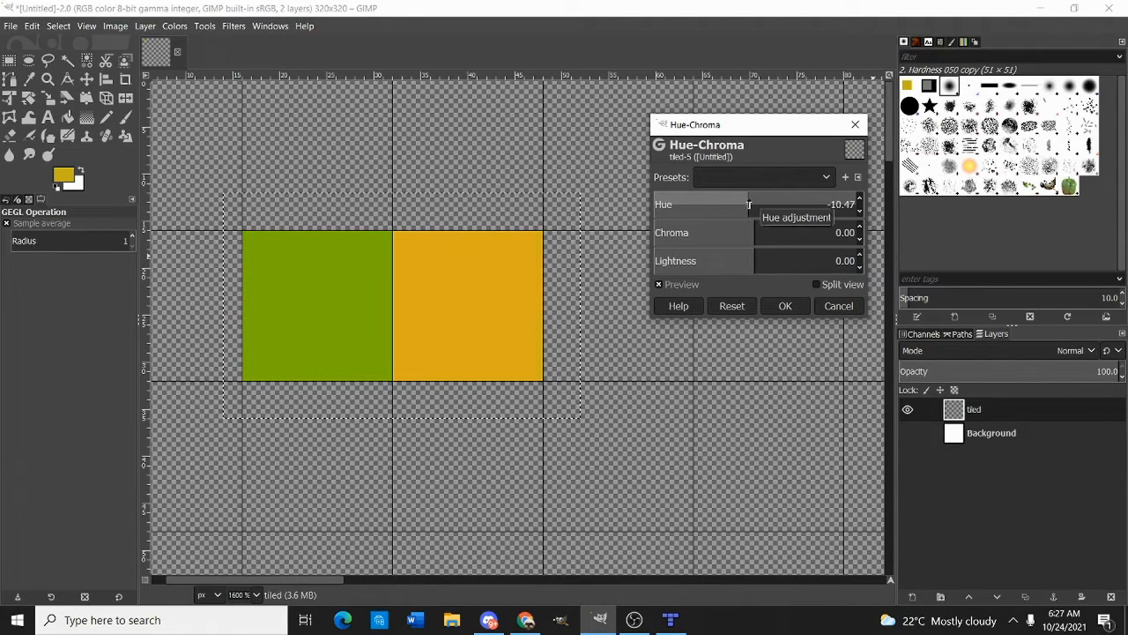
{"action": "left_click", "coordinate": [839, 305]}
{"action": "left_click", "coordinate": [616, 186]}
Select the yellow tile and apply Hue-Chroma with hue -7.33, chroma -22.67 and lightness -3.49 to make it sand-coloured
{"action": "left_click_drag", "start_coordinate": [393, 231], "coordinate": [571, 407]}
{"action": "right_click", "coordinate": [467, 308]}
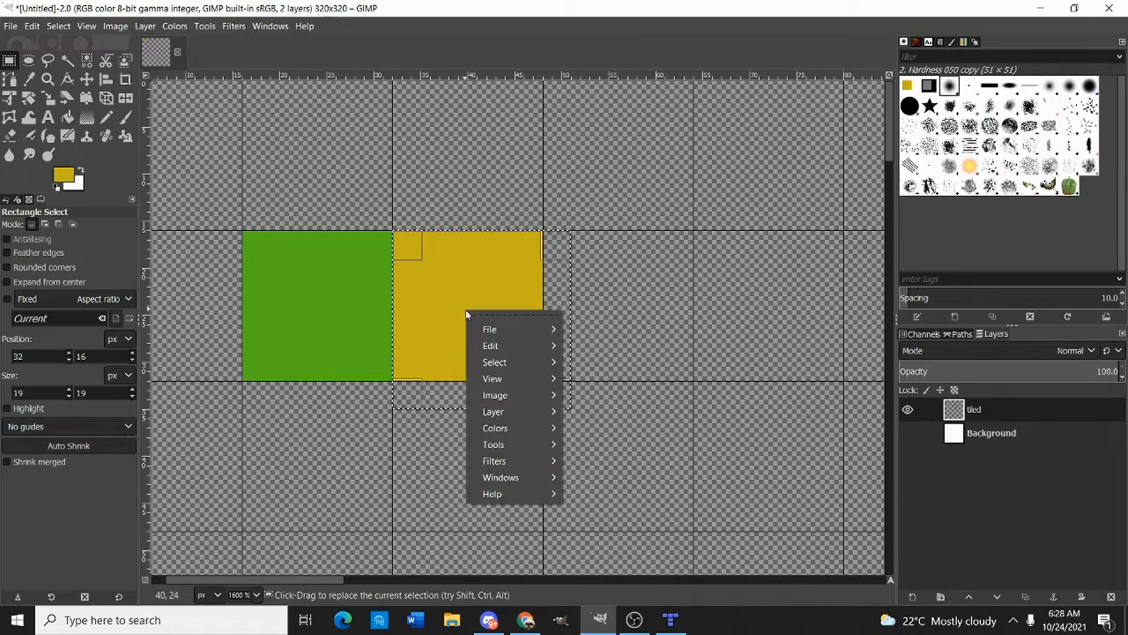
{"action": "mouse_move", "coordinate": [495, 427]}
{"action": "left_click", "coordinate": [607, 218]}
{"action": "mouse_move", "coordinate": [756, 204]}
{"action": "left_mouse_down"}
{"action": "mouse_move", "coordinate": [740, 199]}
{"action": "mouse_move", "coordinate": [740, 211]}
{"action": "left_mouse_up"}
{"action": "left_click", "coordinate": [740, 228]}
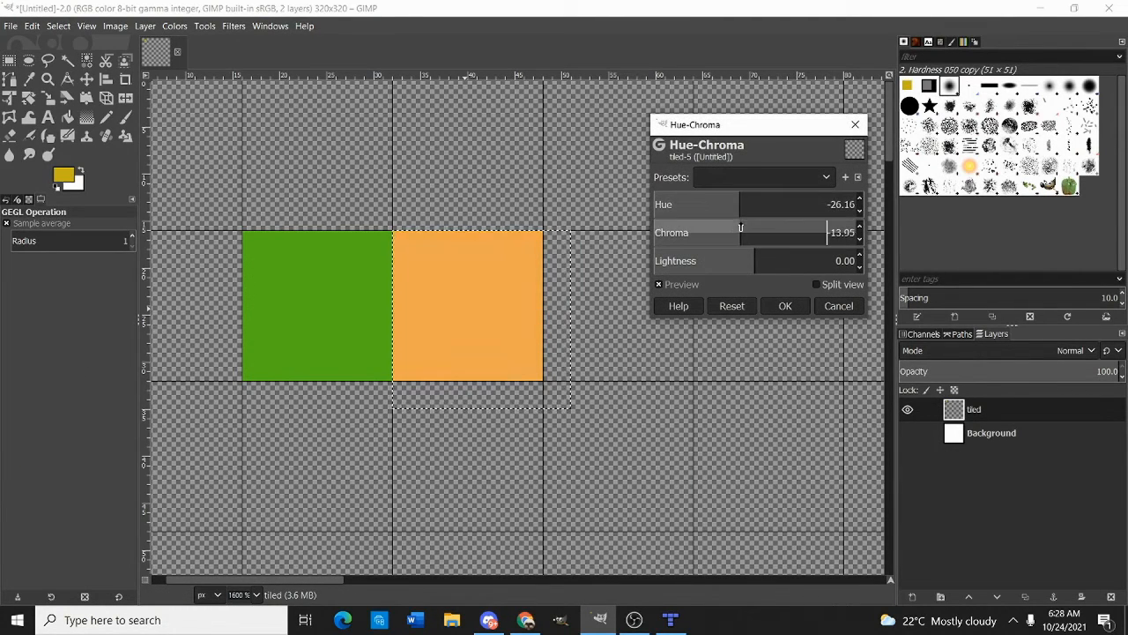
{"action": "left_click", "coordinate": [753, 202]}
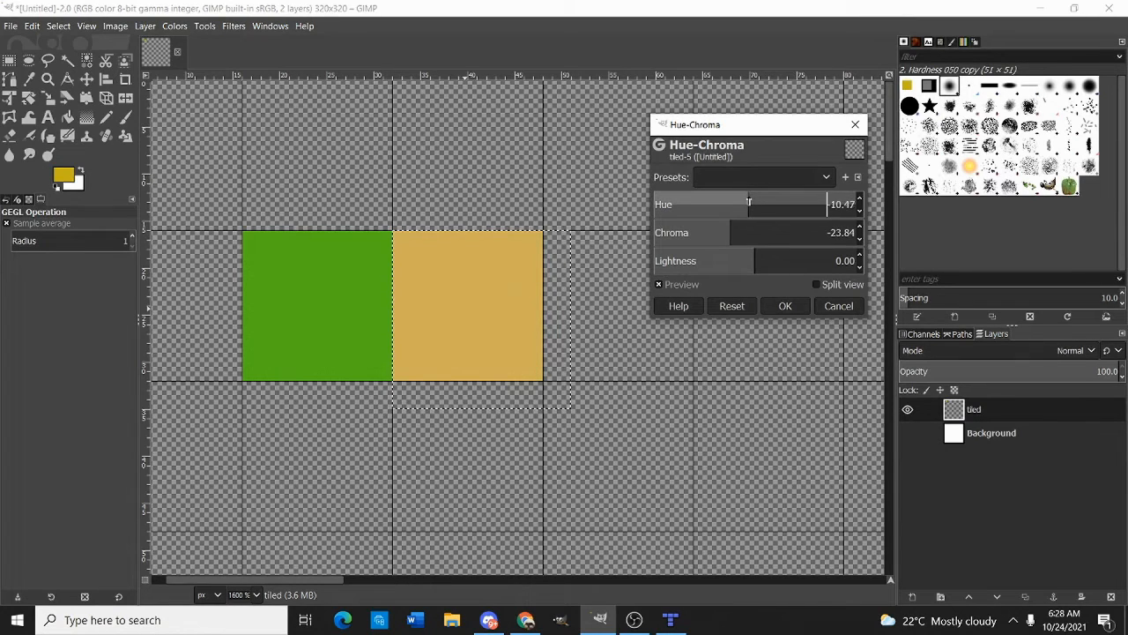
{"action": "left_click", "coordinate": [748, 204]}
{"action": "left_click", "coordinate": [736, 232]}
{"action": "left_click", "coordinate": [720, 233]}
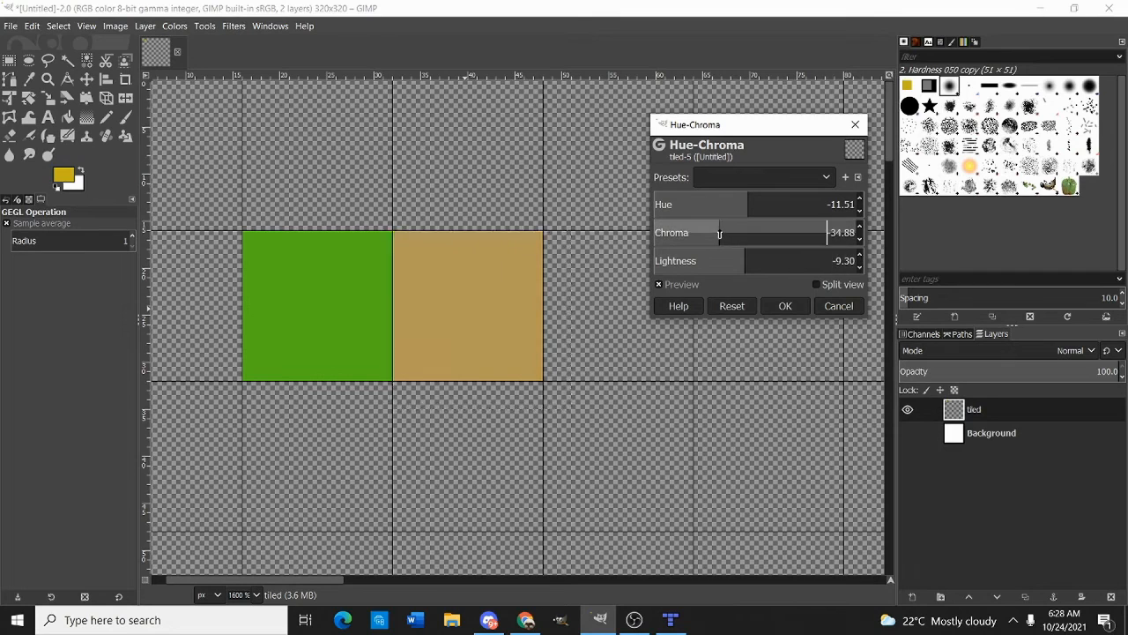
{"action": "left_click", "coordinate": [751, 260]}
{"action": "left_click", "coordinate": [751, 259]}
{"action": "left_click", "coordinate": [732, 233]}
{"action": "left_click", "coordinate": [739, 204]}
{"action": "left_click", "coordinate": [746, 205]}
{"action": "left_click", "coordinate": [756, 204]}
{"action": "left_click", "coordinate": [750, 204]}
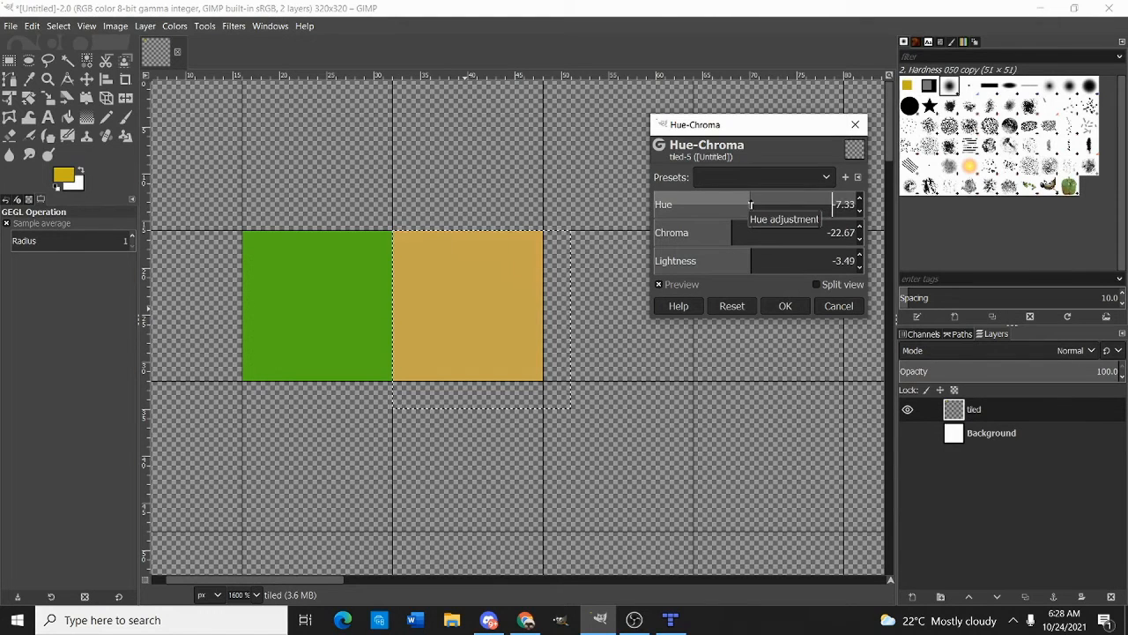
{"action": "left_click", "coordinate": [786, 306]}
Select the green tile and apply Hue-Chroma with hue -10.47, chroma -9.30 and lightness 1.74
{"action": "key", "text": "r"}
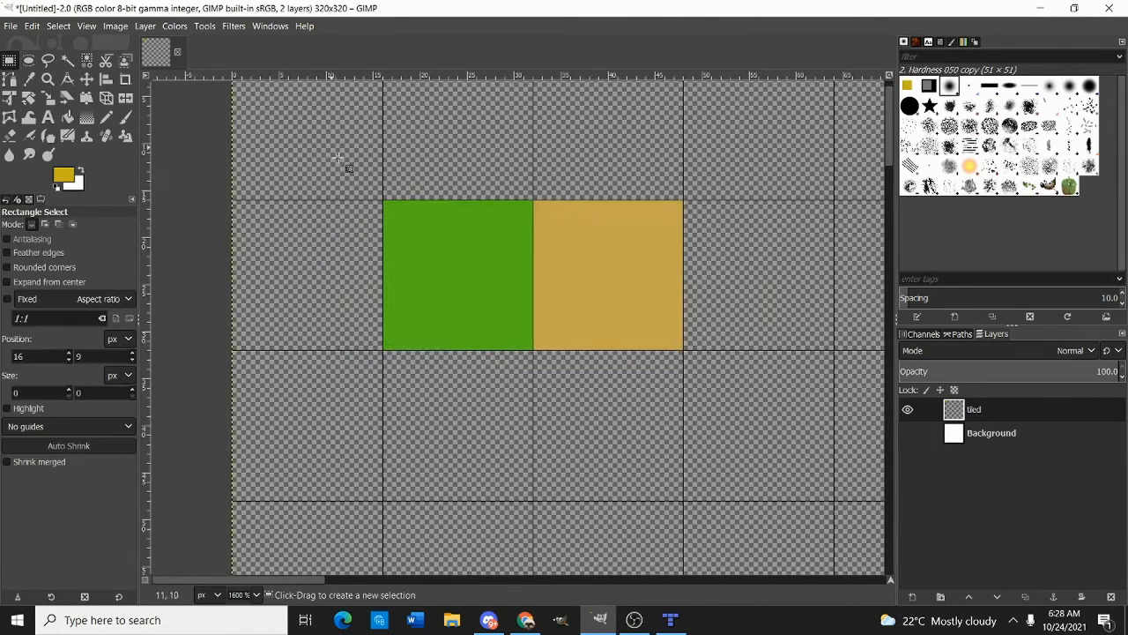
{"action": "left_click_drag", "start_coordinate": [336, 144], "coordinate": [534, 414]}
{"action": "right_click", "coordinate": [439, 258]}
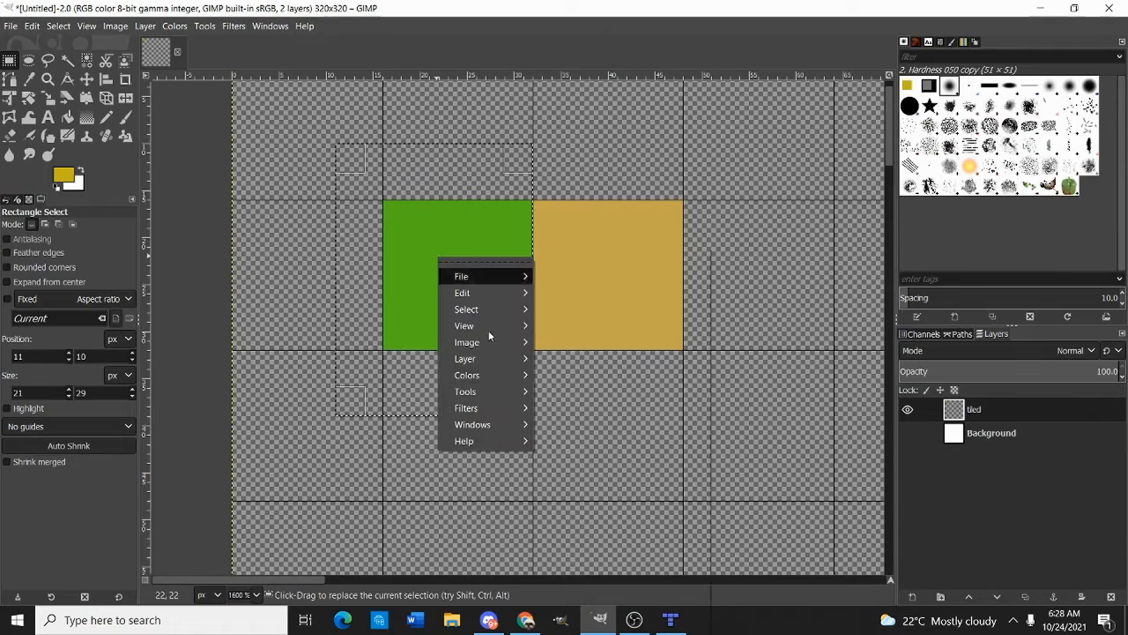
{"action": "mouse_move", "coordinate": [491, 376]}
{"action": "left_click", "coordinate": [606, 218]}
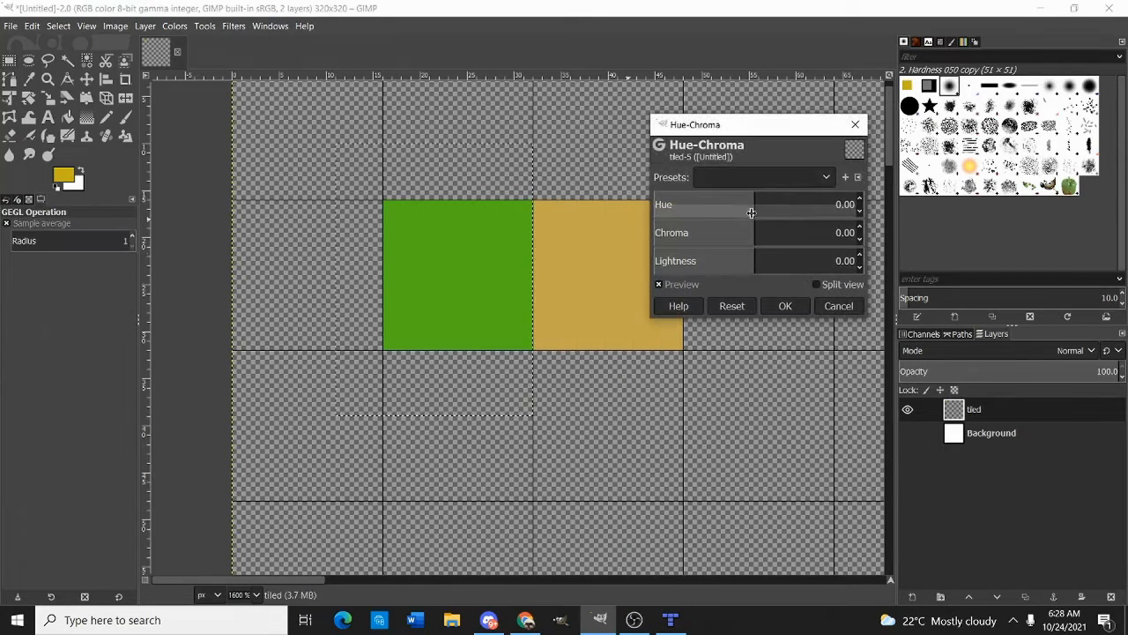
{"action": "left_click", "coordinate": [739, 231]}
{"action": "left_click_drag", "start_coordinate": [744, 231], "coordinate": [756, 257]}
{"action": "left_click", "coordinate": [736, 305]}
{"action": "left_click", "coordinate": [745, 228]}
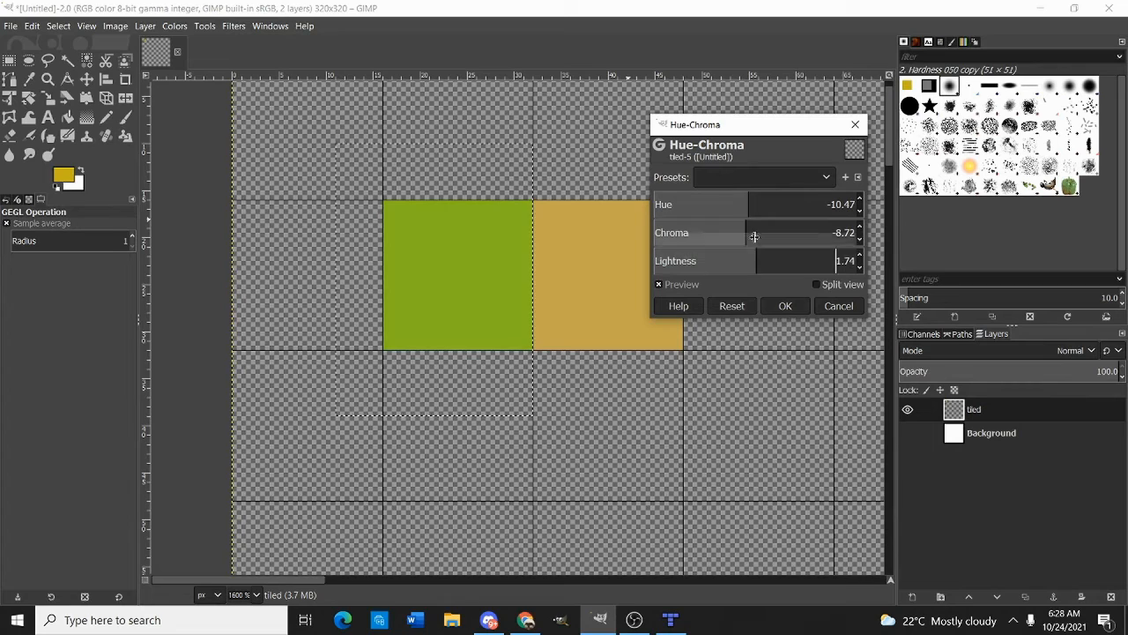
{"action": "left_click", "coordinate": [744, 232]}
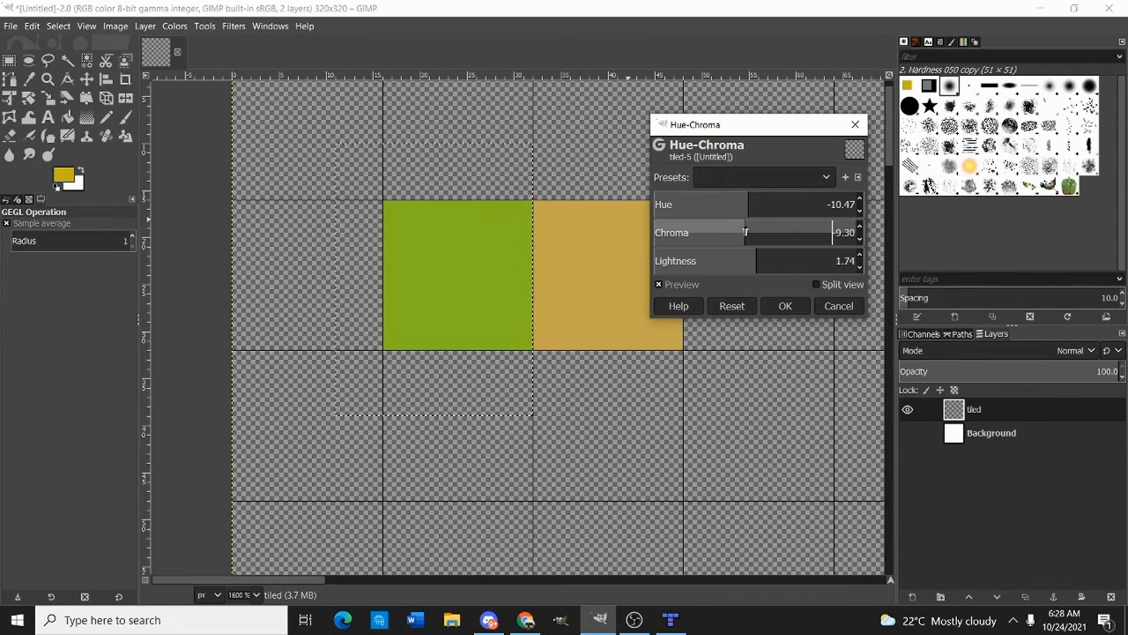
{"action": "left_click", "coordinate": [785, 306]}
Clear the selection and pick the recoloured green tile's colour as the foreground colour
{"action": "key", "text": "minus"}
{"action": "key", "text": "minus"}
{"action": "key", "text": "minus"}
{"action": "key", "text": "r"}
{"action": "left_click", "coordinate": [684, 183]}
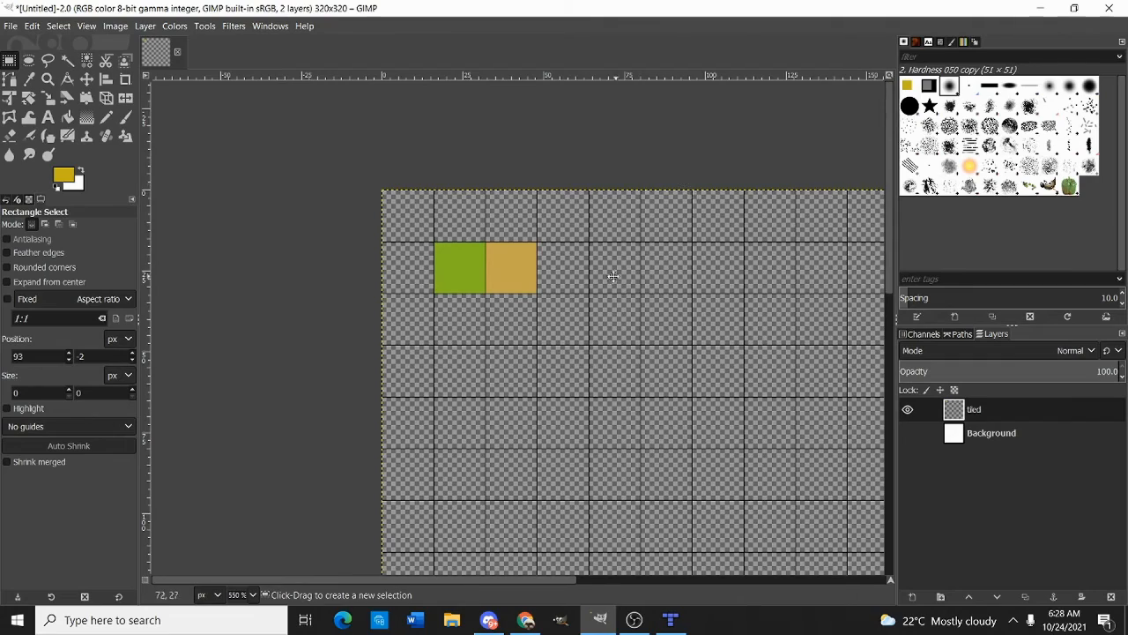
{"action": "left_click_drag", "start_coordinate": [616, 278], "coordinate": [522, 191]}
{"action": "left_click_drag", "start_coordinate": [543, 250], "coordinate": [541, 216]}
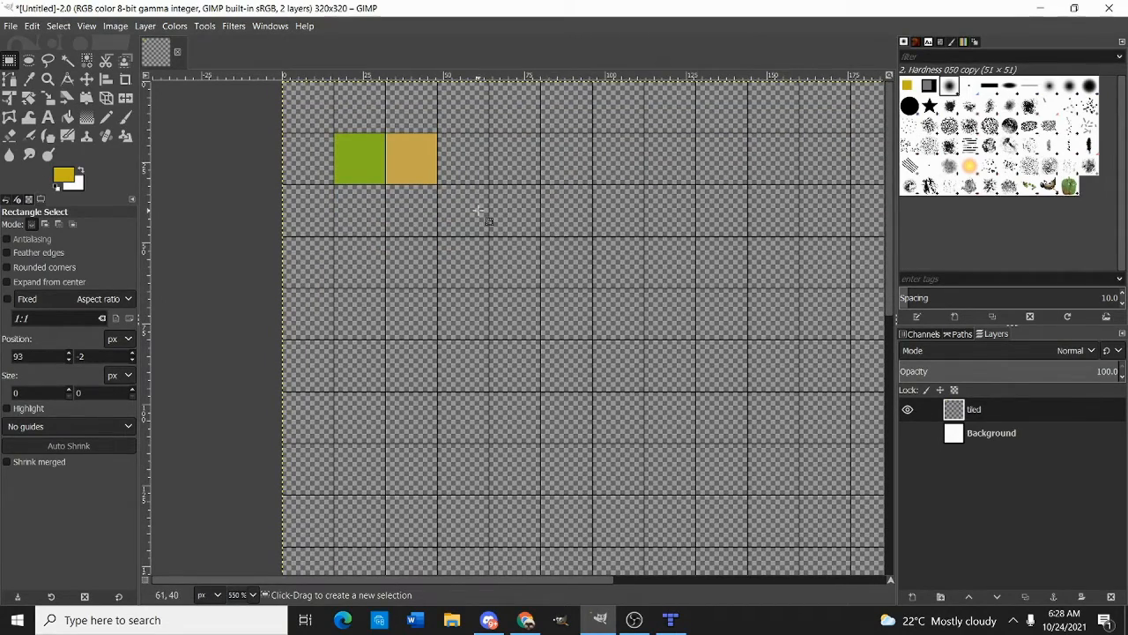
{"action": "key", "text": "n"}
{"action": "left_click", "coordinate": [351, 160], "text": "ctrl"}
{"action": "scroll", "coordinate": [378, 260], "scroll_direction": "up", "scroll_amount": 2}
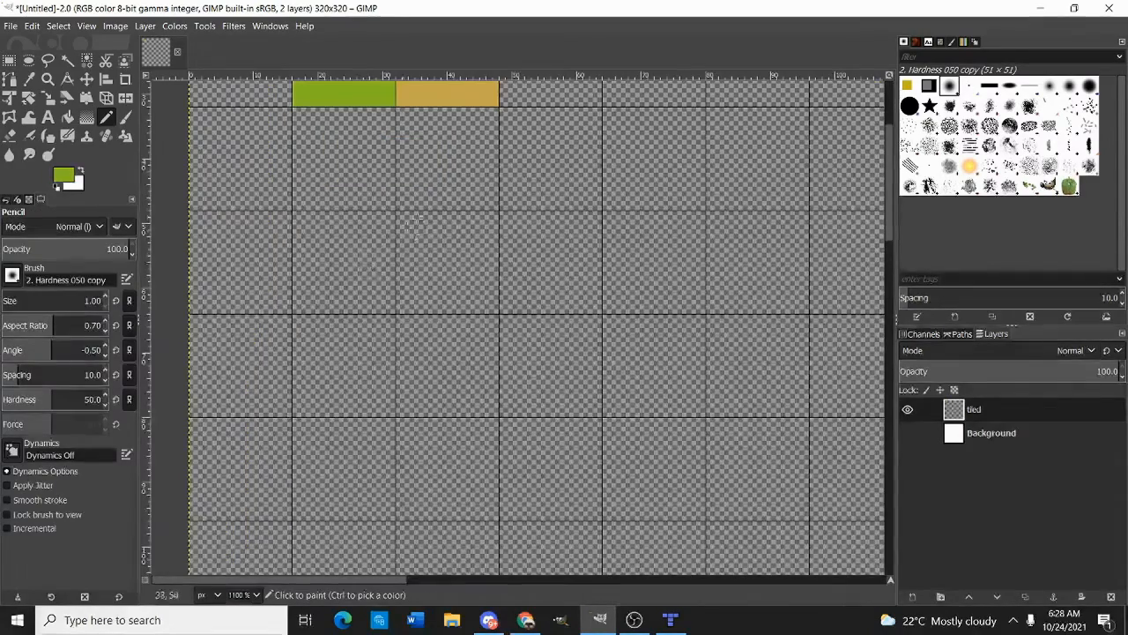
{"action": "scroll", "coordinate": [407, 229], "scroll_direction": "up", "scroll_amount": 2}
{"action": "key", "text": "r"}
{"action": "scroll", "coordinate": [353, 185], "scroll_direction": "up", "scroll_amount": 1}
{"action": "left_click_drag", "start_coordinate": [320, 134], "coordinate": [436, 293]}
{"action": "key", "text": "ctrl+c"}
{"action": "left_click_drag", "start_coordinate": [396, 227], "coordinate": [506, 380]}
{"action": "left_click_drag", "start_coordinate": [479, 315], "coordinate": [503, 393]}
{"action": "left_click_drag", "start_coordinate": [608, 346], "coordinate": [589, 300]}
{"action": "left_click", "coordinate": [106, 117]}
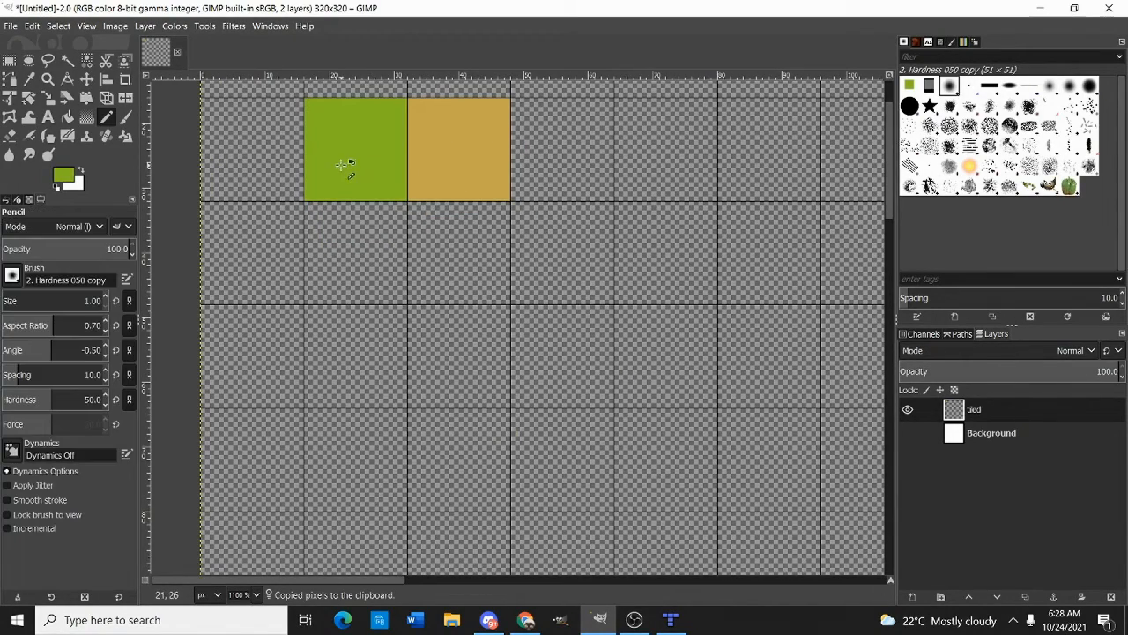
{"action": "scroll", "coordinate": [384, 290], "scroll_direction": "down", "scroll_amount": 1}
{"action": "key", "text": "f"}
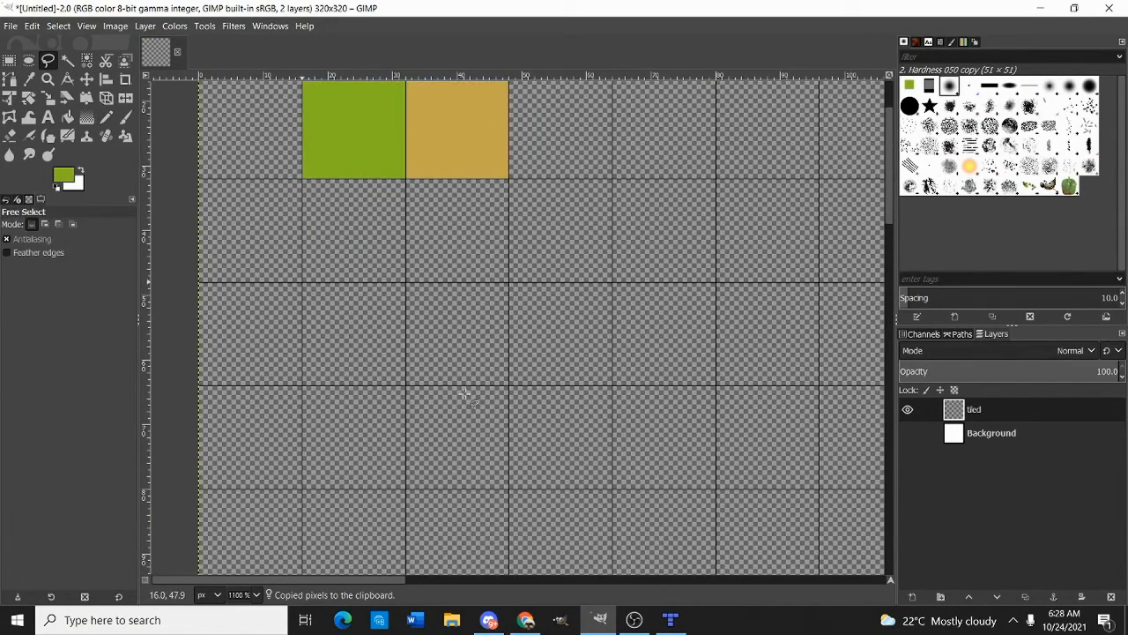
{"action": "left_click", "coordinate": [9, 66]}
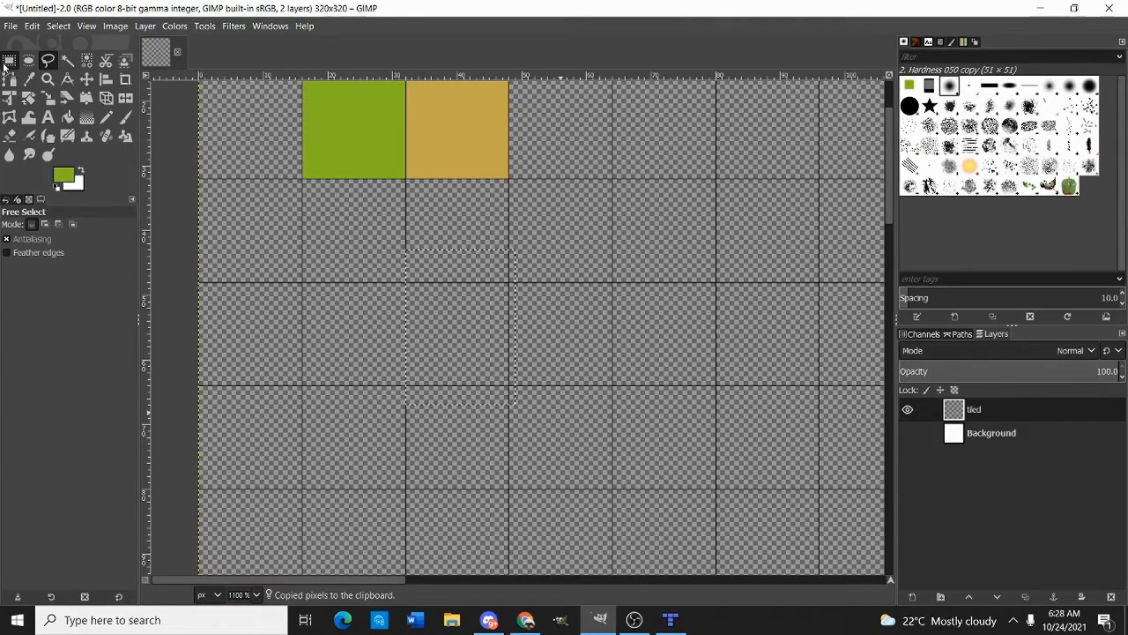
{"action": "left_click", "coordinate": [283, 220]}
Select the 3 × 3 block of grid cells starting at 16, 48, bucket-fill it green and clear the selection
{"action": "left_click_drag", "start_coordinate": [304, 290], "coordinate": [616, 469]}
{"action": "scroll", "coordinate": [535, 390], "scroll_direction": "down", "scroll_amount": 2}
{"action": "scroll", "coordinate": [655, 339], "scroll_direction": "up", "scroll_amount": 1}
{"action": "scroll", "coordinate": [650, 331], "scroll_direction": "down", "scroll_amount": 1}
{"action": "left_click", "coordinate": [67, 117]}
{"action": "left_click", "coordinate": [564, 360]}
{"action": "key", "text": "r"}
{"action": "left_click", "coordinate": [541, 212]}
Cut out the green block's centre cell, 16 × 16 px at 32, 64, and clear the selection
{"action": "scroll", "coordinate": [467, 309], "scroll_direction": "up", "scroll_amount": 3}
{"action": "left_click_drag", "start_coordinate": [441, 288], "coordinate": [658, 504]}
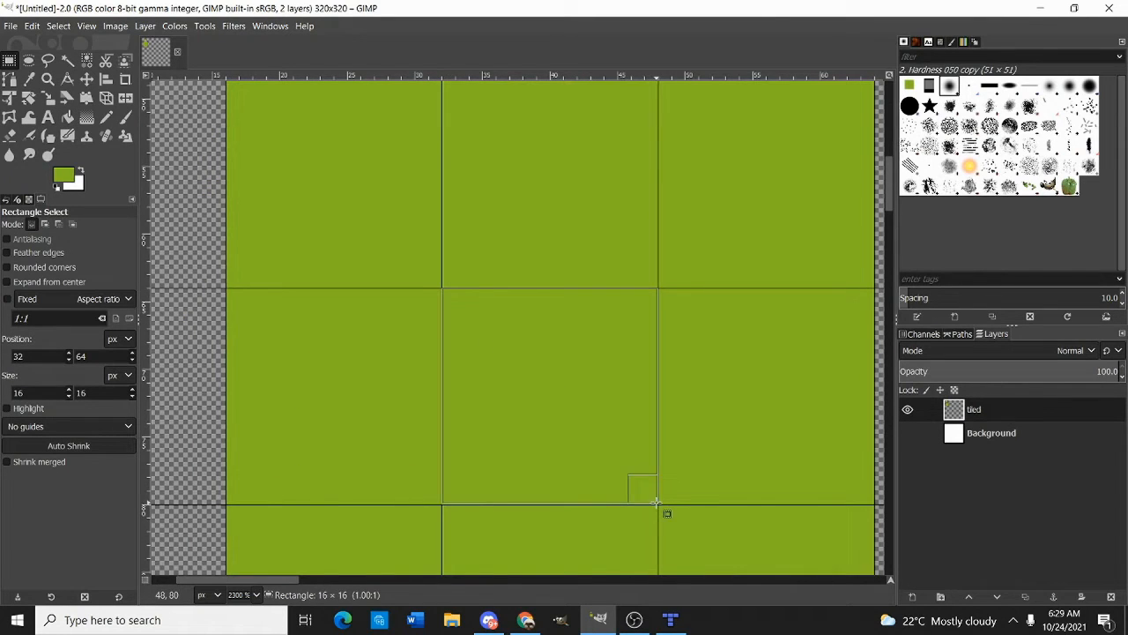
{"action": "scroll", "coordinate": [511, 390], "scroll_direction": "down", "scroll_amount": 2}
{"action": "key", "text": "ctrl+x"}
{"action": "scroll", "coordinate": [649, 379], "scroll_direction": "down", "scroll_amount": 3}
{"action": "left_click", "coordinate": [551, 339]}
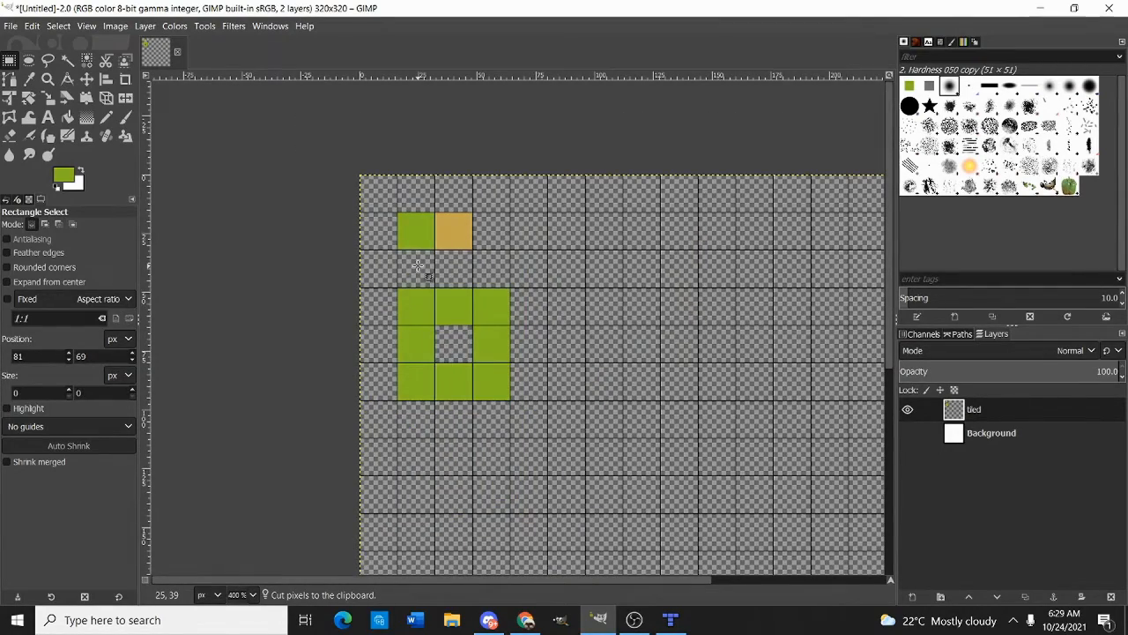
Select the 32 × 32 px area at 80, 64, bucket-fill it green and clear the selection
{"action": "left_click_drag", "start_coordinate": [484, 281], "coordinate": [456, 273]}
{"action": "left_click_drag", "start_coordinate": [511, 328], "coordinate": [503, 292]}
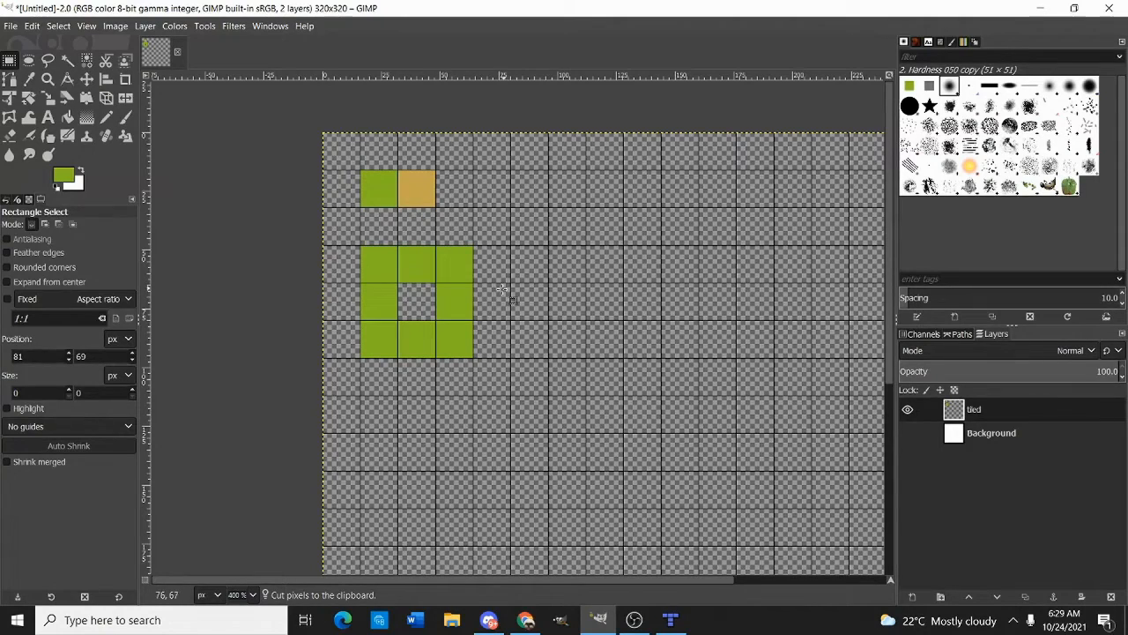
{"action": "key", "text": "n"}
{"action": "key", "text": "r"}
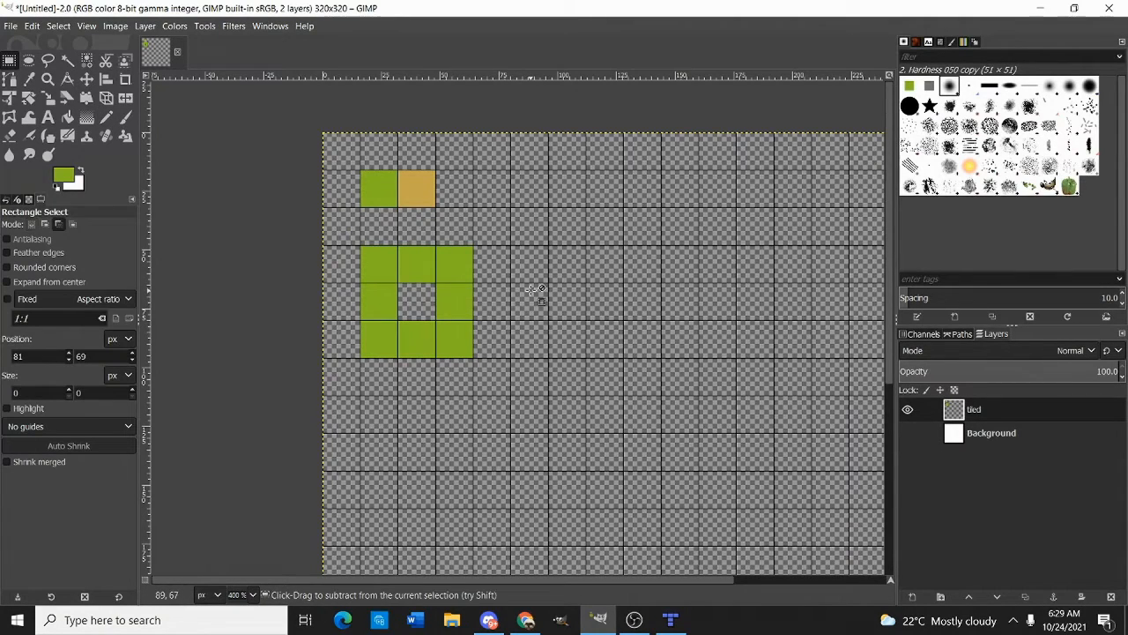
{"action": "scroll", "coordinate": [514, 304], "scroll_direction": "up", "scroll_amount": 3}
{"action": "left_click_drag", "start_coordinate": [474, 273], "coordinate": [679, 479]}
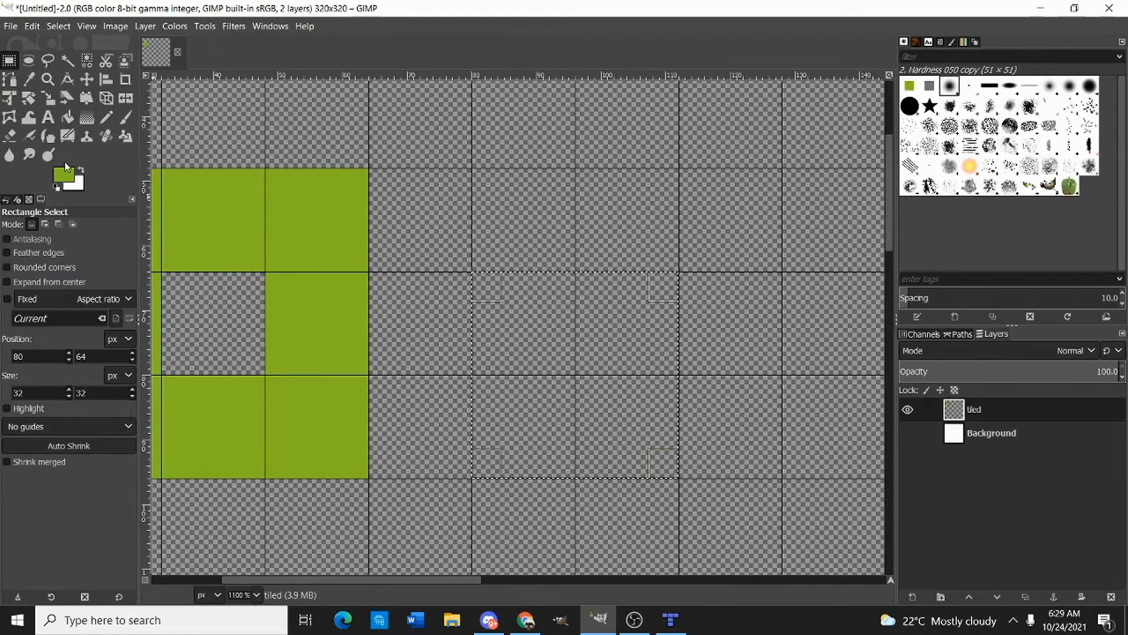
{"action": "left_click", "coordinate": [67, 116]}
{"action": "left_click", "coordinate": [577, 385]}
{"action": "scroll", "coordinate": [651, 302], "scroll_direction": "down", "scroll_amount": 2}
{"action": "key", "text": "r"}
{"action": "left_click", "coordinate": [650, 301]}
{"action": "scroll", "coordinate": [490, 285], "scroll_direction": "left", "scroll_amount": 1}
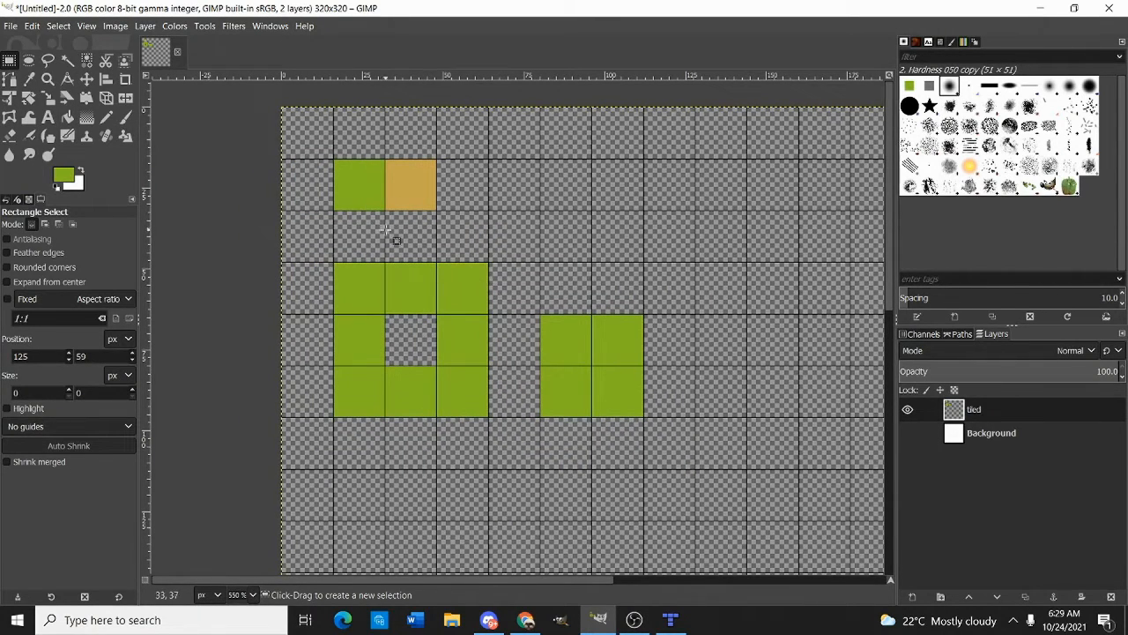
Pick the sand tile's colour and pencil an 8 × 8 px sand square in the inner corner of the 3 × 3 block's upper-left tile
{"action": "key", "text": "n"}
{"action": "left_click", "coordinate": [413, 208], "text": "ctrl"}
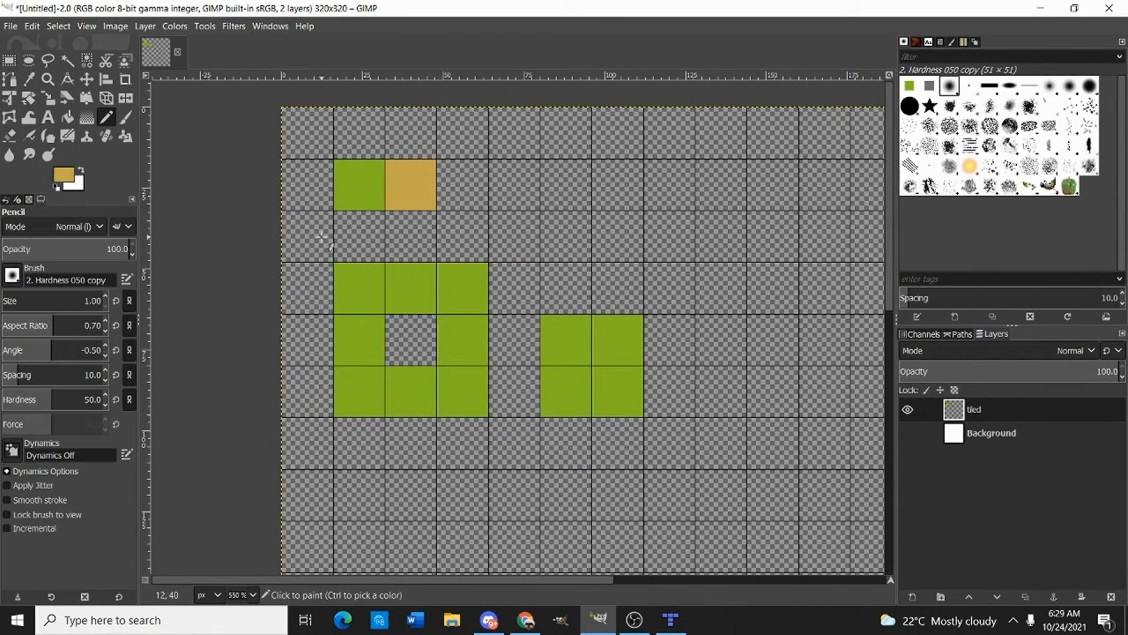
{"action": "scroll", "coordinate": [392, 282], "scroll_direction": "up", "scroll_amount": 3}
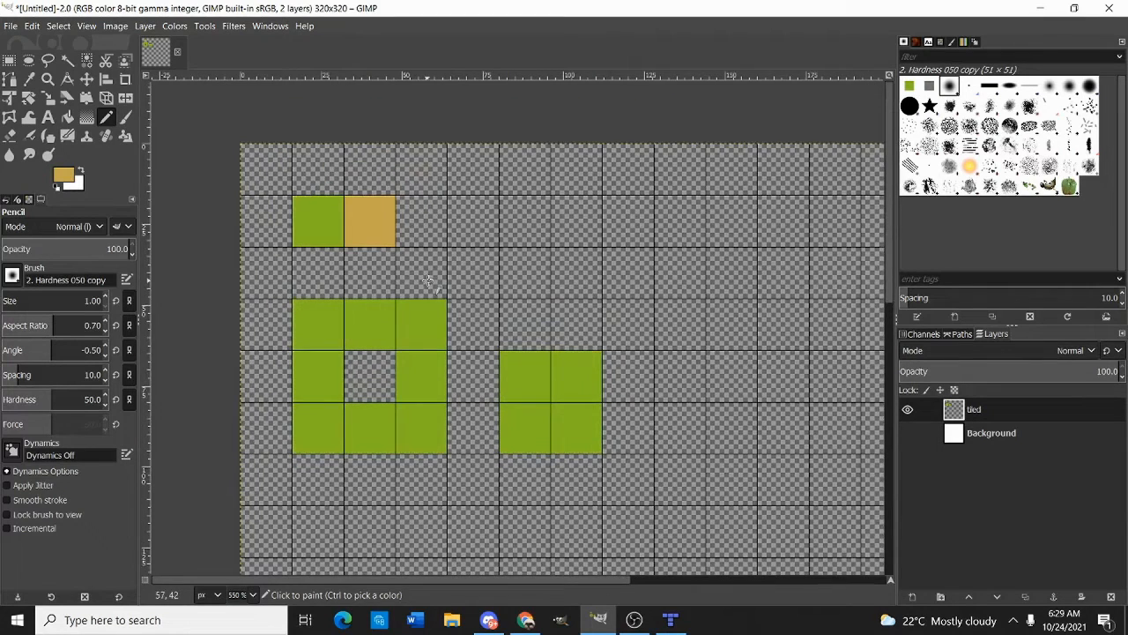
{"action": "scroll", "coordinate": [300, 300], "scroll_direction": "up", "scroll_amount": 2}
{"action": "mouse_move", "coordinate": [318, 283]}
{"action": "left_mouse_down"}
{"action": "mouse_move", "coordinate": [321, 425]}
{"action": "mouse_move", "coordinate": [386, 423]}
{"action": "mouse_move", "coordinate": [442, 323]}
{"action": "mouse_move", "coordinate": [443, 287]}
{"action": "mouse_move", "coordinate": [338, 287]}
{"action": "mouse_move", "coordinate": [349, 409]}
{"action": "mouse_move", "coordinate": [352, 335]}
{"action": "mouse_move", "coordinate": [367, 387]}
{"action": "mouse_move", "coordinate": [382, 304]}
{"action": "mouse_move", "coordinate": [384, 367]}
{"action": "mouse_move", "coordinate": [418, 390]}
{"action": "left_mouse_up"}
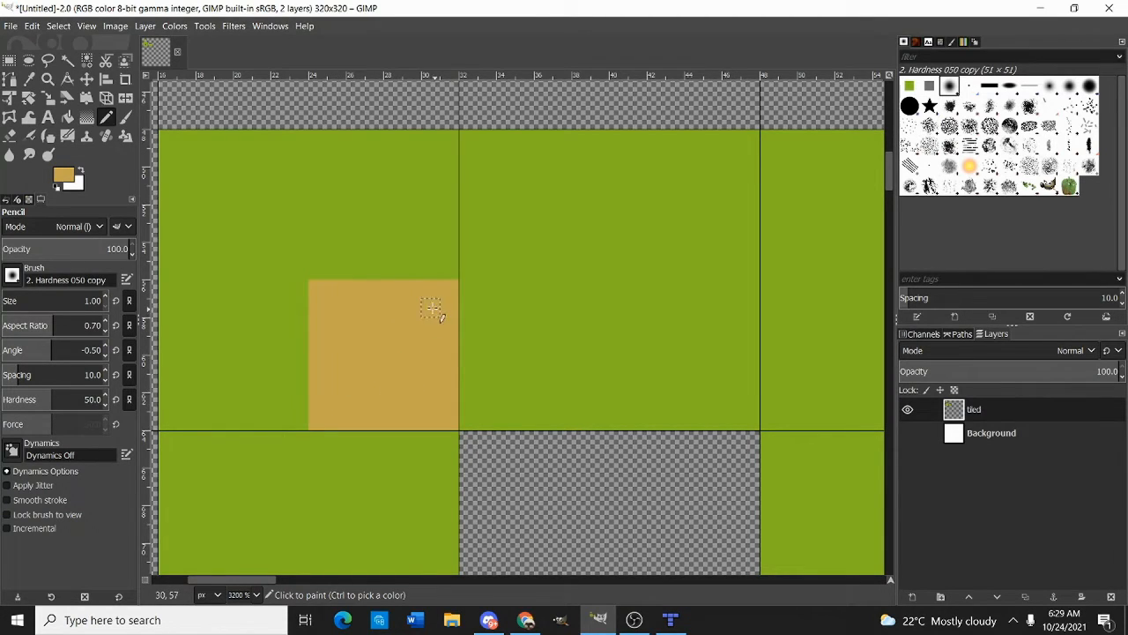
Outline the inner halves of the block's middle-left and top-middle tiles with 1 px sand pencil lines and bucket-fill them sand
{"action": "scroll", "coordinate": [394, 252], "scroll_direction": "down", "scroll_amount": 2}
{"action": "scroll", "coordinate": [392, 308], "scroll_direction": "down", "scroll_amount": 2}
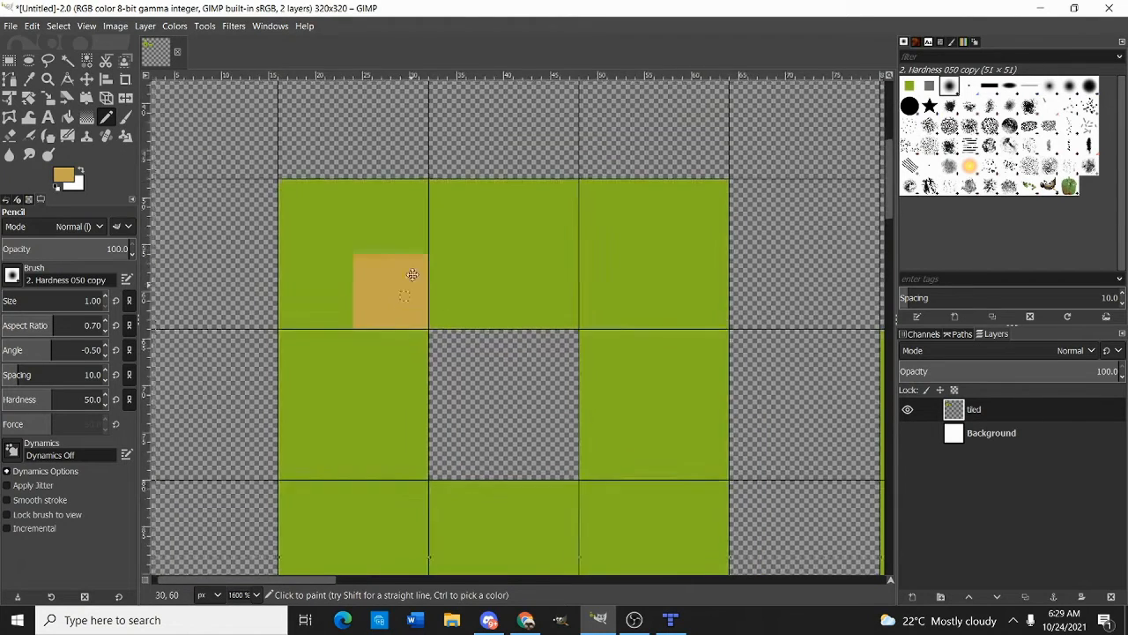
{"action": "scroll", "coordinate": [422, 262], "scroll_direction": "down", "scroll_amount": 2}
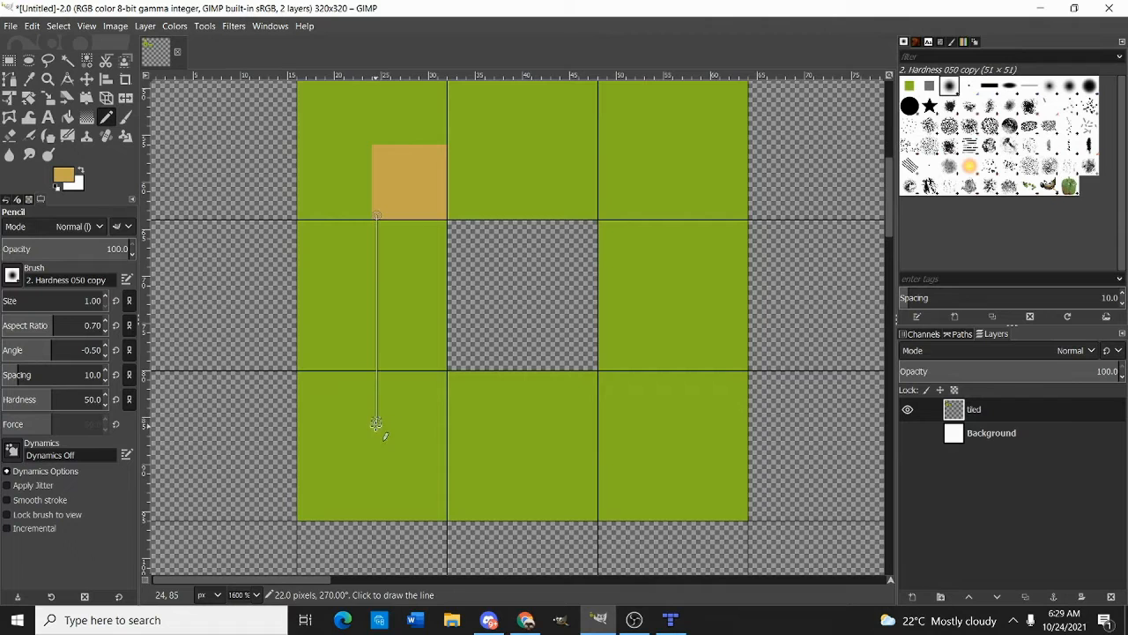
{"action": "left_click", "coordinate": [380, 365], "text": "shift"}
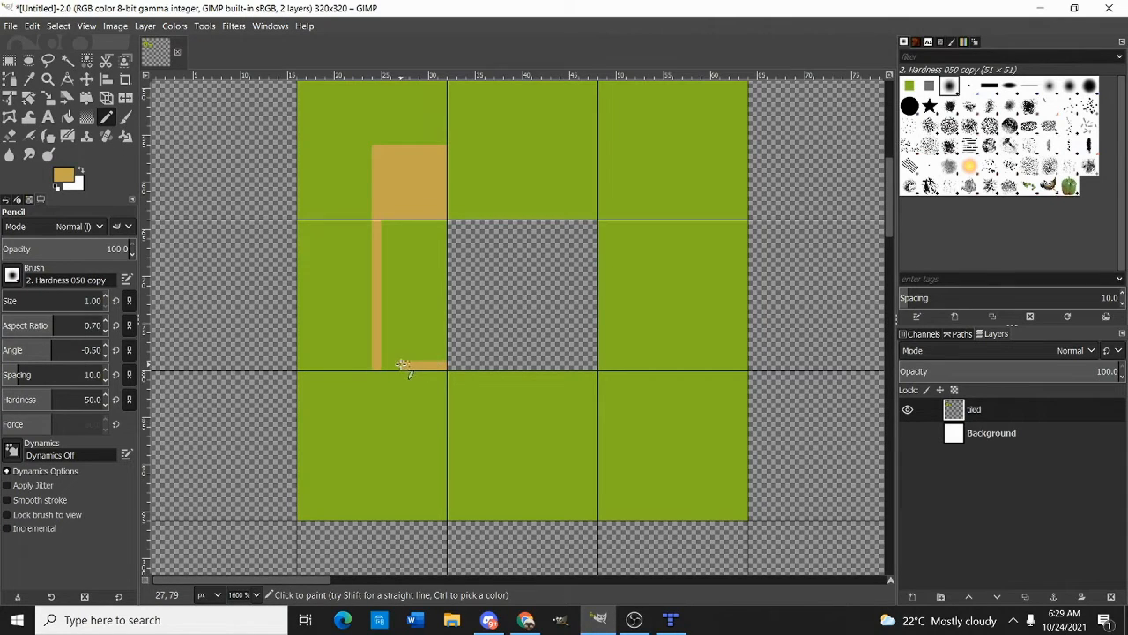
{"action": "scroll", "coordinate": [468, 203], "scroll_direction": "right", "scroll_amount": 1}
{"action": "scroll", "coordinate": [468, 204], "scroll_direction": "up", "scroll_amount": 1}
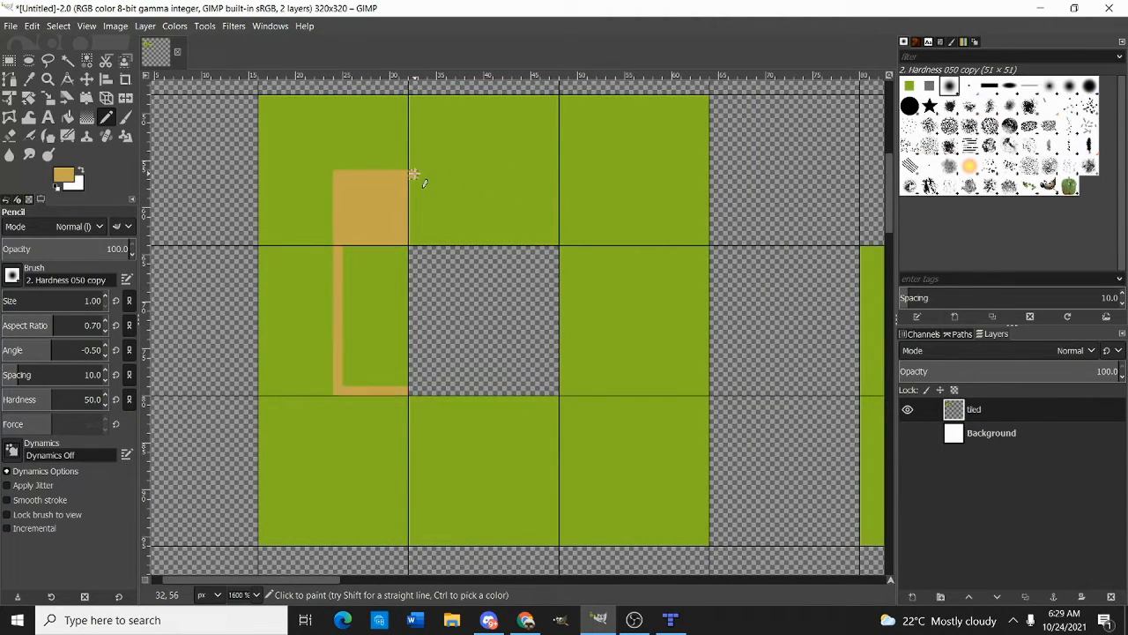
{"action": "left_click", "coordinate": [557, 175], "text": "shift"}
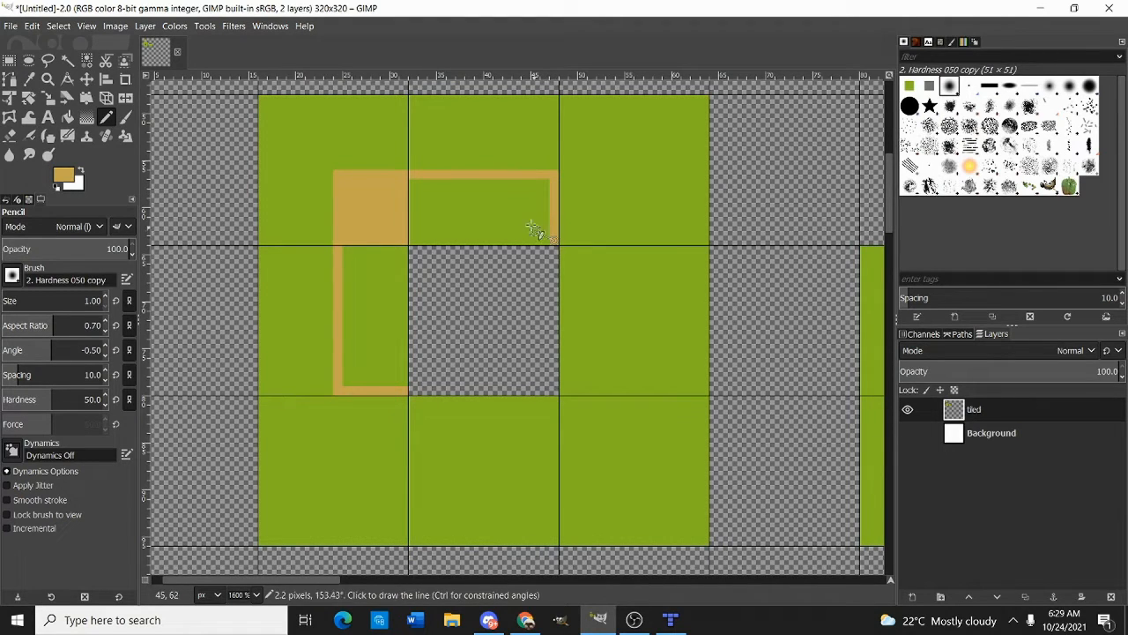
{"action": "left_click", "coordinate": [67, 117]}
{"action": "left_click", "coordinate": [490, 214]}
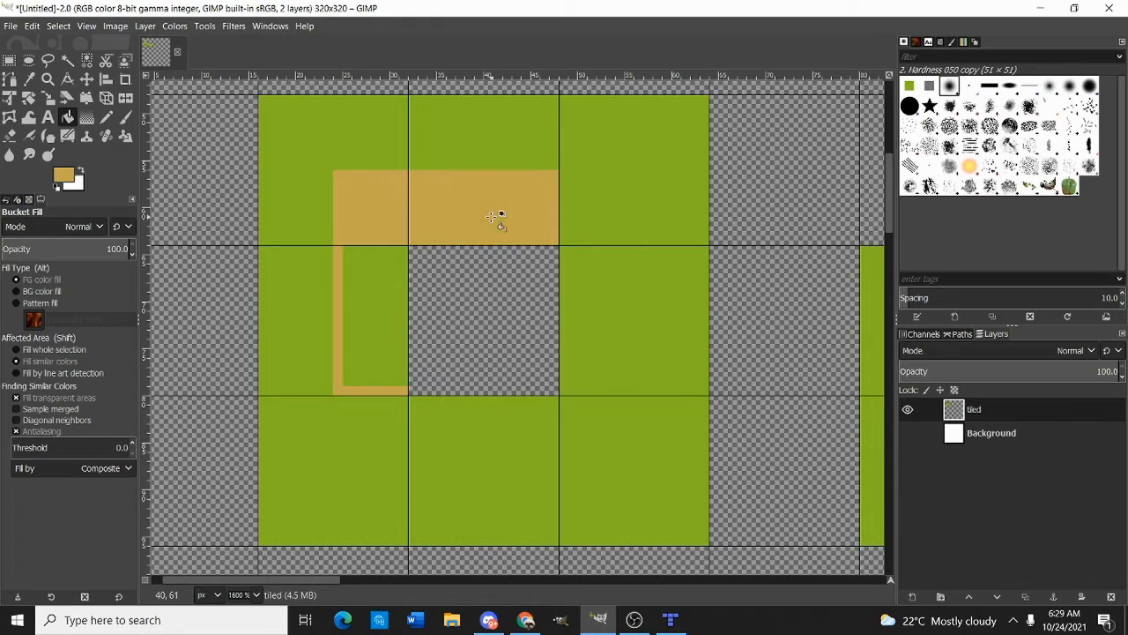
{"action": "left_click", "coordinate": [373, 298]}
Copy the block's upper-left 2 × 2 cells, paste them flipped horizontally over its upper-right cells and anchor them
{"action": "left_click", "coordinate": [9, 60]}
{"action": "left_click_drag", "start_coordinate": [250, 89], "coordinate": [560, 395]}
{"action": "key", "text": "ctrl+c"}
{"action": "key", "text": "ctrl+v"}
{"action": "key", "text": "shift+f"}
{"action": "left_click", "coordinate": [535, 331]}
{"action": "key", "text": "r"}
{"action": "left_click_drag", "start_coordinate": [500, 293], "coordinate": [658, 290]}
{"action": "scroll", "coordinate": [482, 326], "scroll_direction": "down", "scroll_amount": 2}
{"action": "left_click", "coordinate": [709, 322]}
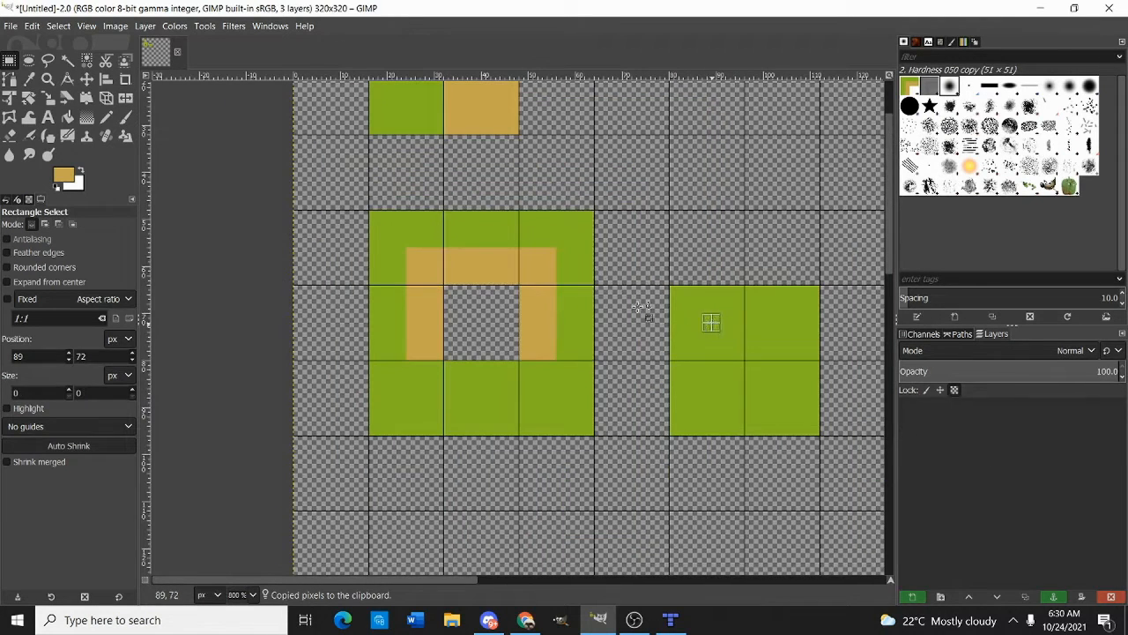
Select a 60 × 36 px area at 9, 44 that encloses the upper two rows of the 3 × 3 block
{"action": "left_click_drag", "start_coordinate": [336, 191], "coordinate": [617, 359]}
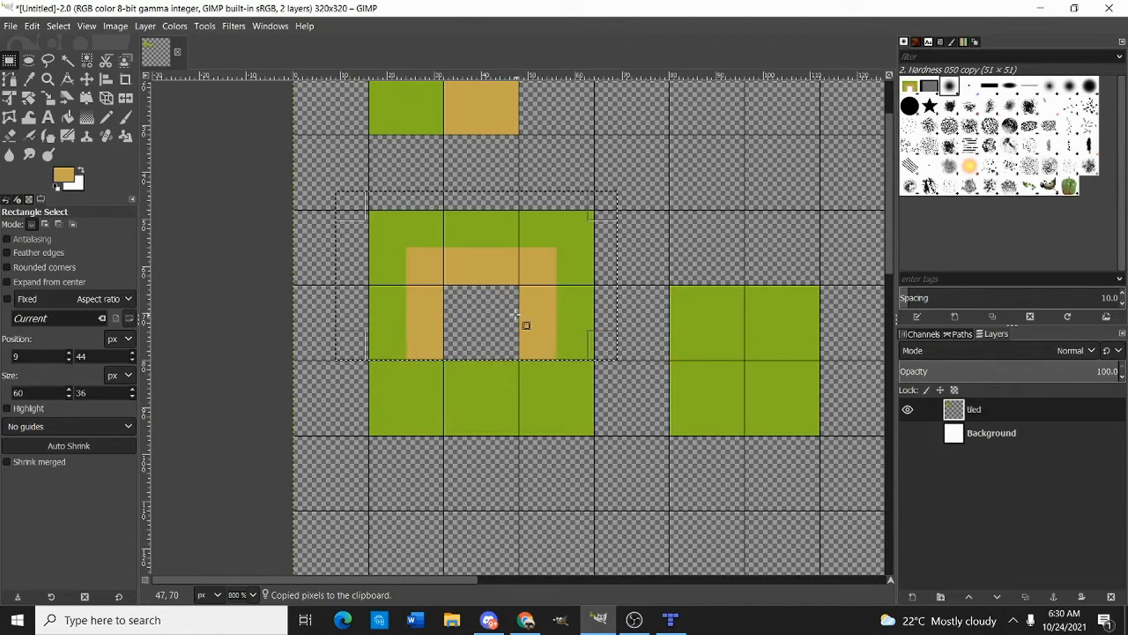
{"action": "key", "text": "shift+f"}
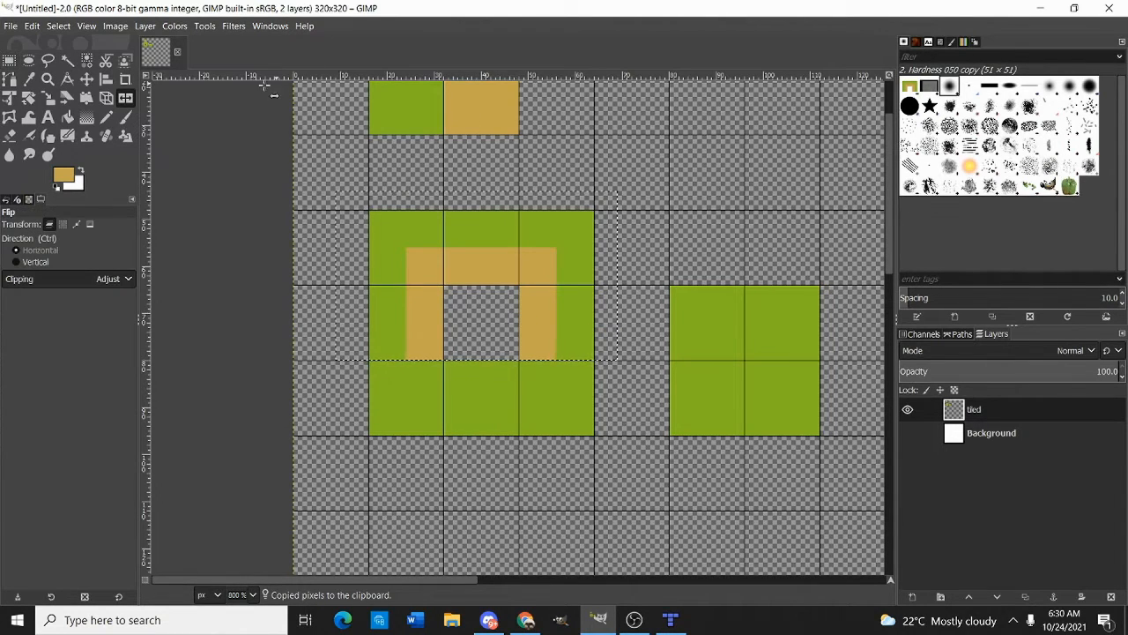
{"action": "left_click", "coordinate": [539, 282], "text": "ctrl"}
{"action": "key", "text": "r"}
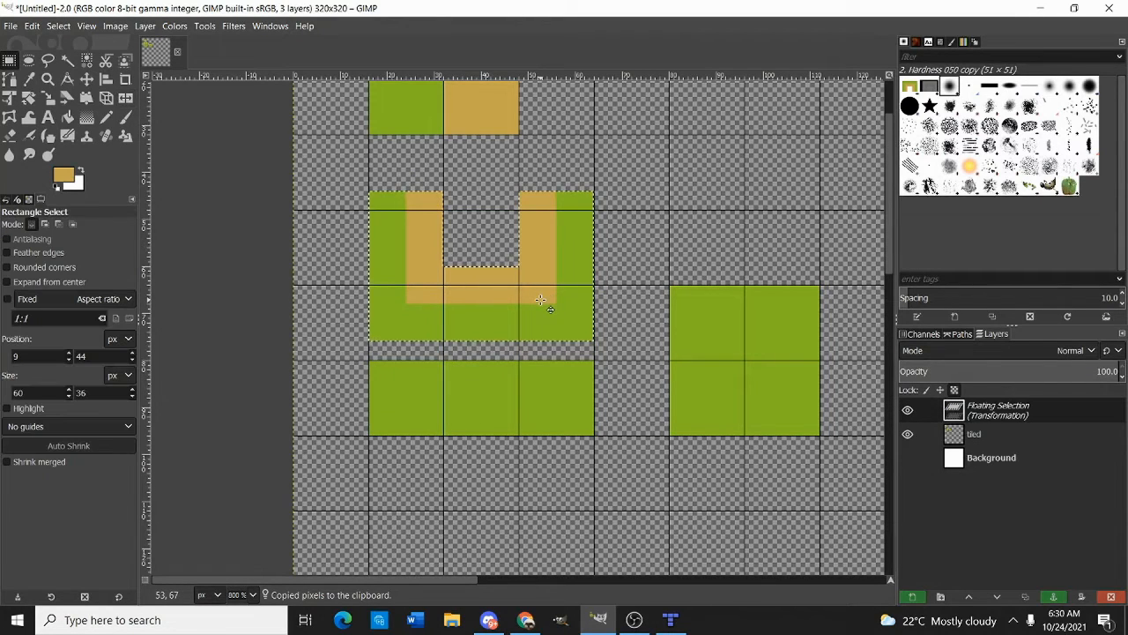
{"action": "key", "text": "ctrl+z"}
Copy the 3 × 3 block's upper two rows, paste them flipped vertically over its lower two rows and anchor them
{"action": "key", "text": "ctrl+c"}
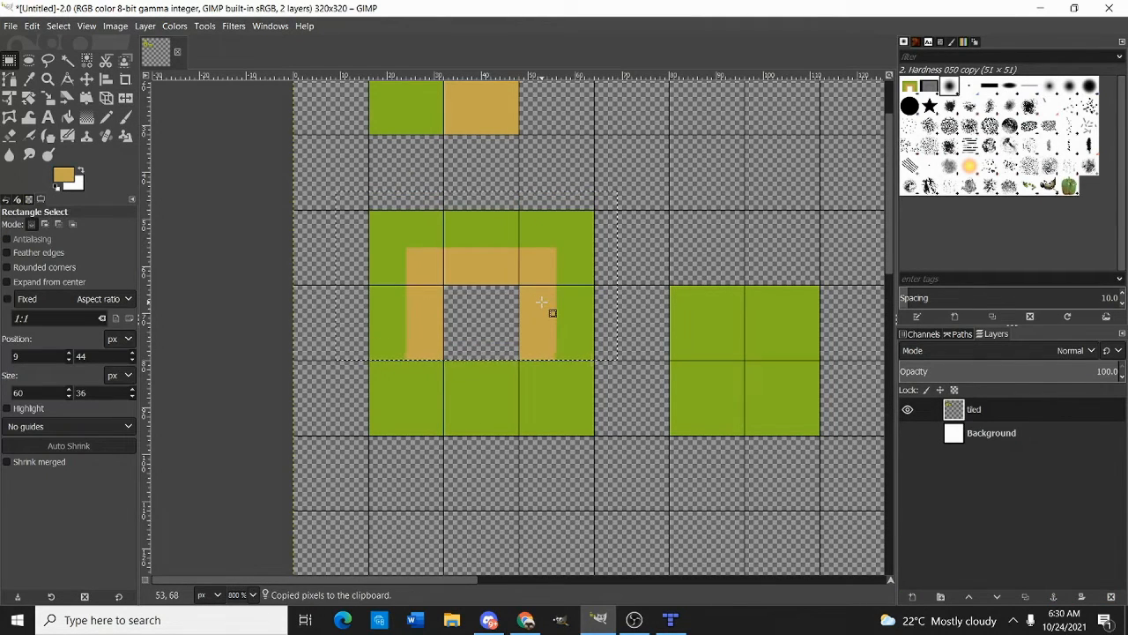
{"action": "left_click", "coordinate": [546, 288]}
{"action": "key", "text": "ctrl+v"}
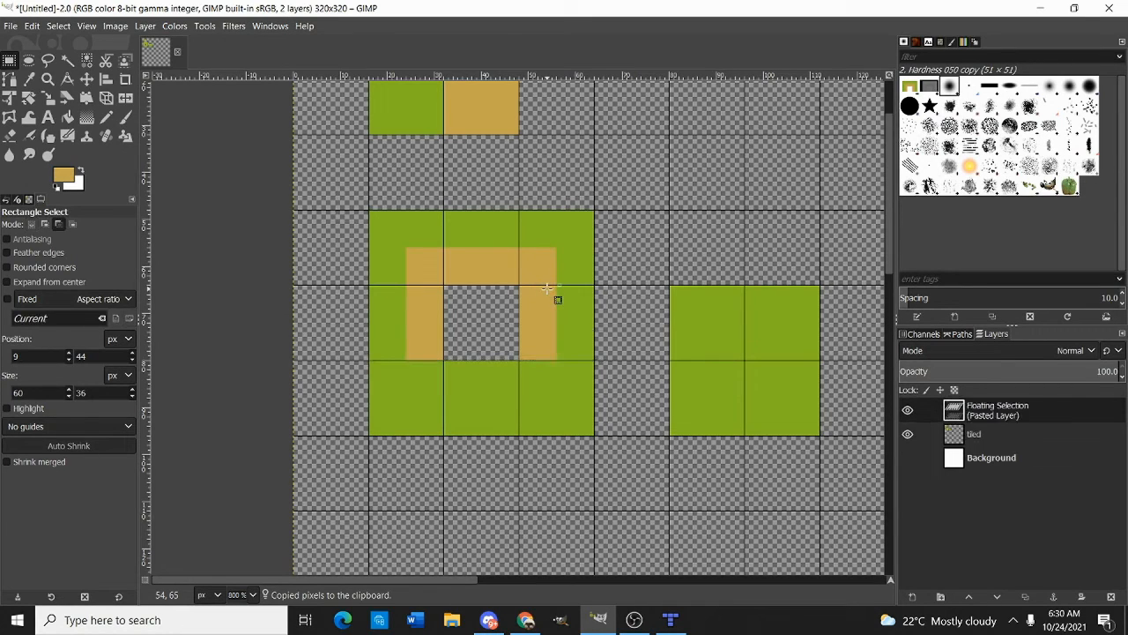
{"action": "key", "text": "shift+f"}
{"action": "left_click", "coordinate": [546, 289]}
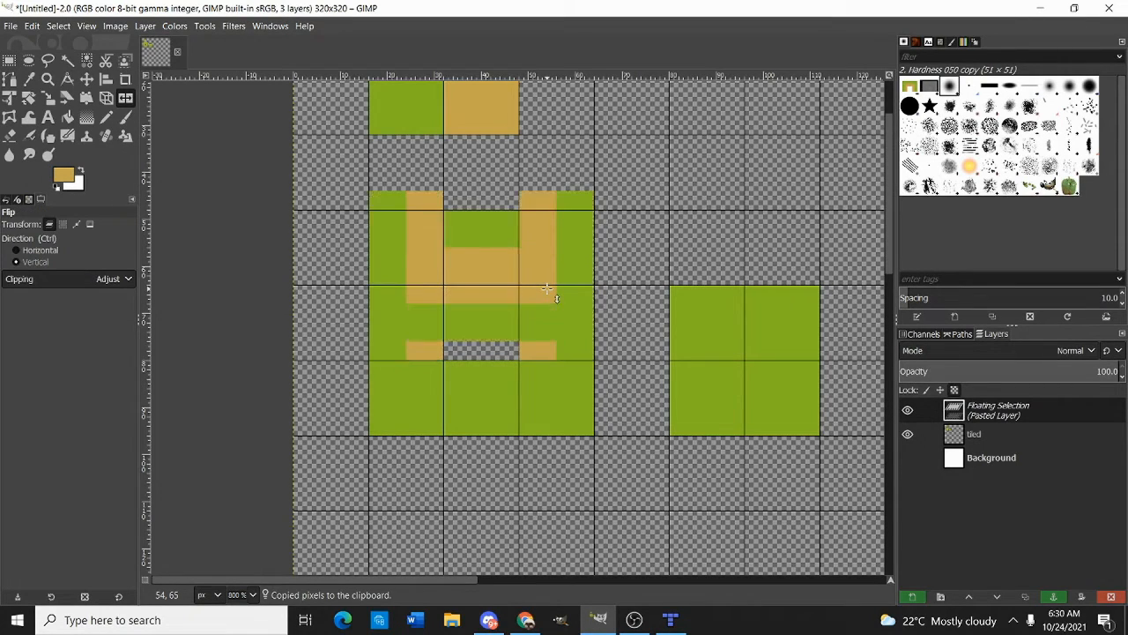
{"action": "key", "text": "r"}
{"action": "left_click_drag", "start_coordinate": [552, 282], "coordinate": [556, 385]}
{"action": "scroll", "coordinate": [410, 378], "scroll_direction": "up", "scroll_amount": 2}
{"action": "left_click_drag", "start_coordinate": [486, 404], "coordinate": [485, 384]}
{"action": "scroll", "coordinate": [342, 362], "scroll_direction": "down", "scroll_amount": 2}
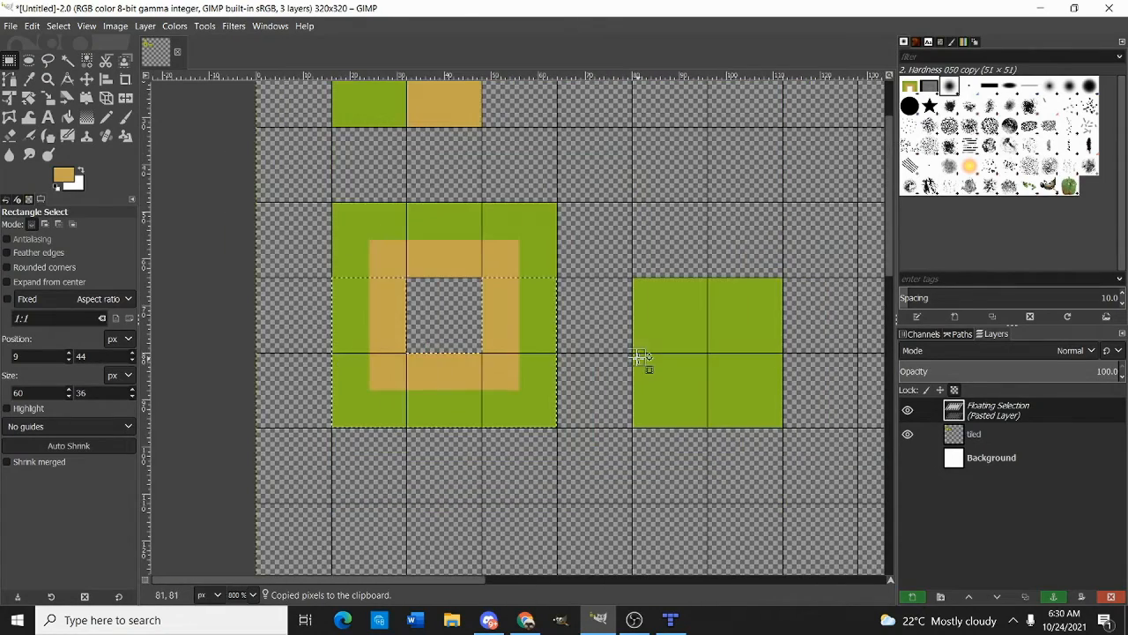
{"action": "left_click", "coordinate": [641, 358]}
{"action": "left_click_drag", "start_coordinate": [685, 342], "coordinate": [604, 343]}
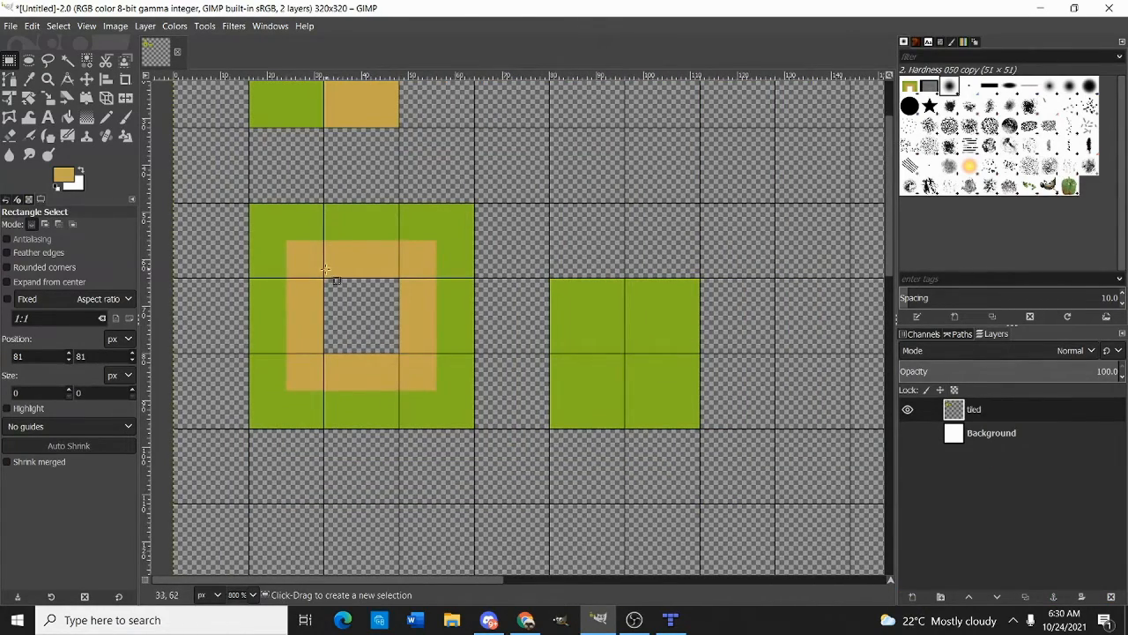
{"action": "scroll", "coordinate": [325, 268], "scroll_direction": "up", "scroll_amount": 1}
{"action": "left_click_drag", "start_coordinate": [249, 273], "coordinate": [373, 371]}
{"action": "key", "text": "ctrl+c"}
{"action": "left_click_drag", "start_coordinate": [529, 385], "coordinate": [443, 333]}
{"action": "left_click", "coordinate": [398, 336]}
{"action": "mouse_move", "coordinate": [633, 243]}
{"action": "left_mouse_down"}
{"action": "mouse_move", "coordinate": [698, 306]}
{"action": "mouse_move", "coordinate": [721, 285]}
{"action": "mouse_move", "coordinate": [759, 280]}
{"action": "mouse_move", "coordinate": [770, 292]}
{"action": "mouse_move", "coordinate": [753, 296]}
{"action": "left_mouse_up"}
{"action": "key", "text": "ctrl+v"}
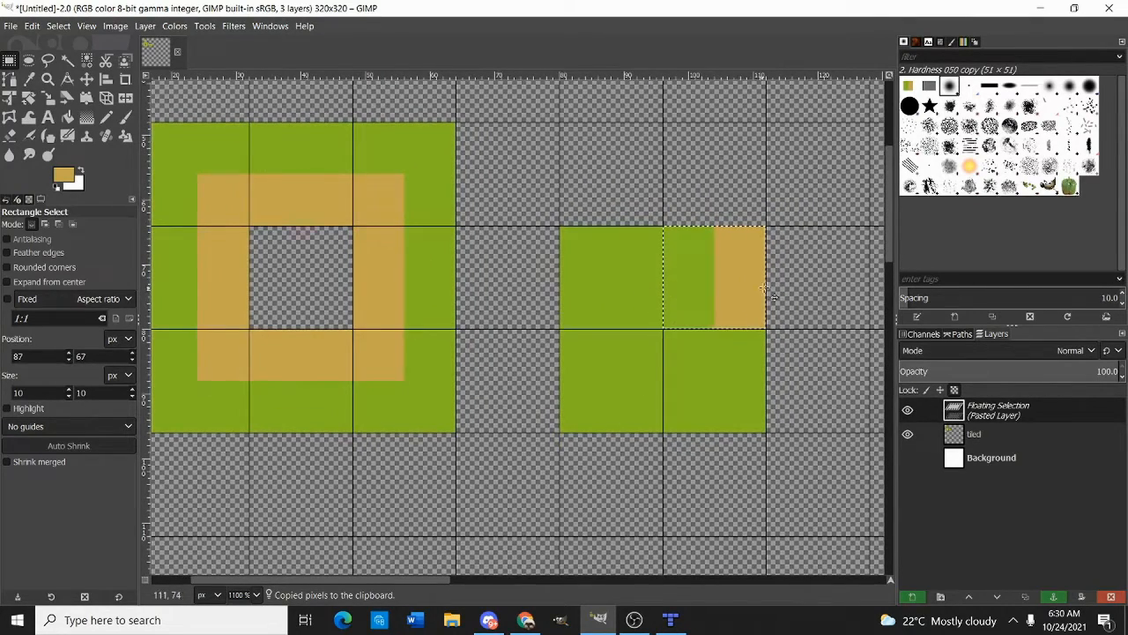
{"action": "scroll", "coordinate": [763, 289], "scroll_direction": "up", "scroll_amount": 1, "text": "ctrl"}
{"action": "scroll", "coordinate": [793, 310], "scroll_direction": "down", "scroll_amount": 1, "text": "ctrl"}
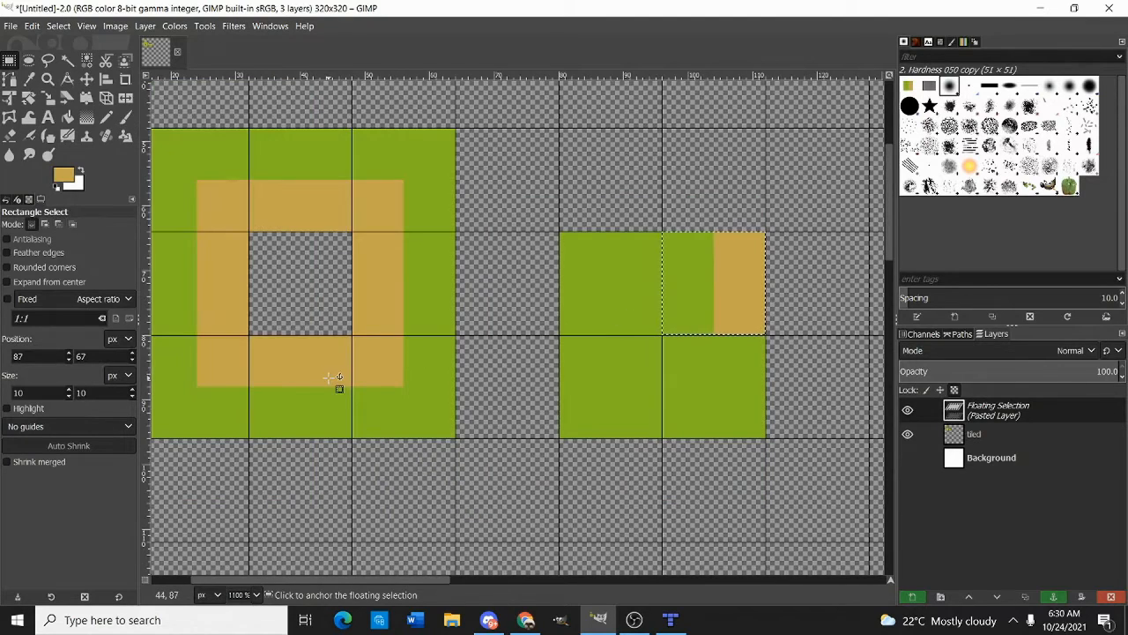
{"action": "key", "text": "ctrl+z"}
{"action": "key", "text": "ctrl+z"}
Copy the 3 × 3 block's lower-right corner tile, paste it onto the lower-right cell of the 2 × 2 green block and anchor it
{"action": "scroll", "coordinate": [421, 396], "scroll_direction": "up", "scroll_amount": 2}
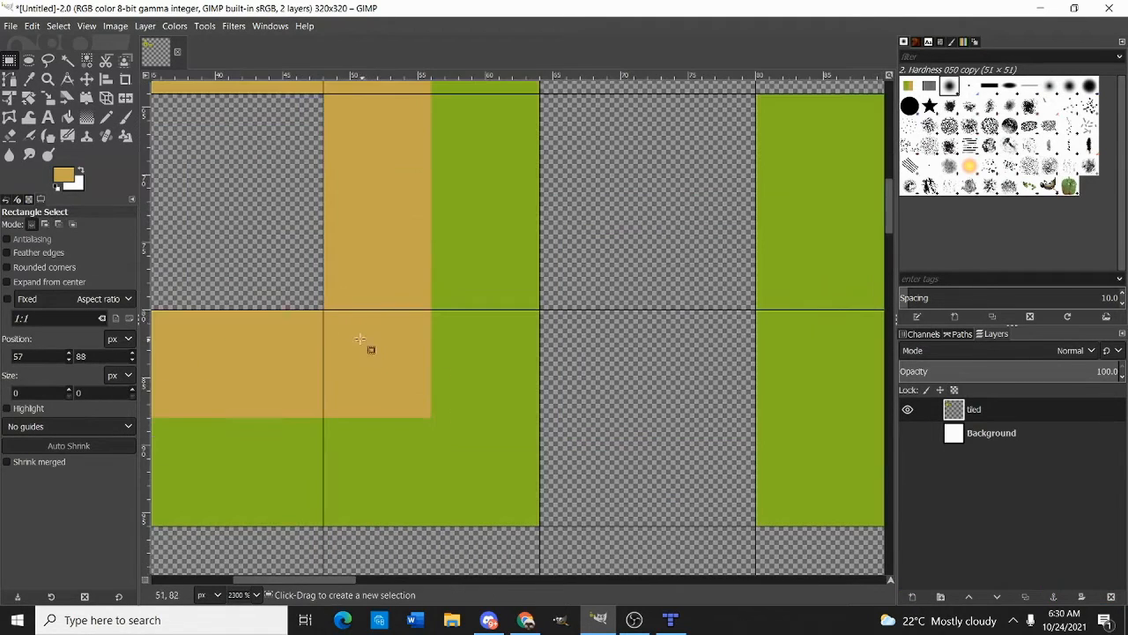
{"action": "left_click_drag", "start_coordinate": [324, 313], "coordinate": [544, 524]}
{"action": "key", "text": "ctrl+c"}
{"action": "scroll", "coordinate": [450, 336], "scroll_direction": "down", "scroll_amount": 1, "text": "ctrl"}
{"action": "mouse_move", "coordinate": [458, 358]}
{"action": "left_mouse_down"}
{"action": "mouse_move", "coordinate": [389, 307]}
{"action": "mouse_move", "coordinate": [656, 337]}
{"action": "left_mouse_up"}
{"action": "scroll", "coordinate": [391, 307], "scroll_direction": "down", "scroll_amount": 2, "text": "ctrl"}
{"action": "scroll", "coordinate": [657, 344], "scroll_direction": "up", "scroll_amount": 1}
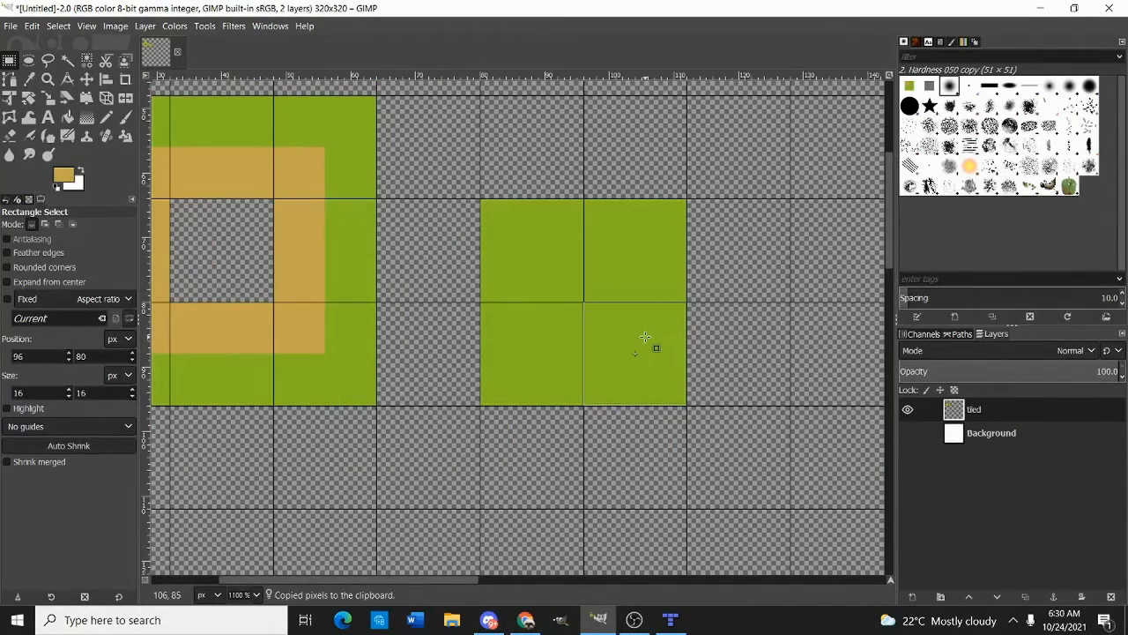
{"action": "key", "text": "ctrl+v"}
{"action": "scroll", "coordinate": [699, 342], "scroll_direction": "right", "scroll_amount": 2}
{"action": "key", "text": "ctrl+h"}
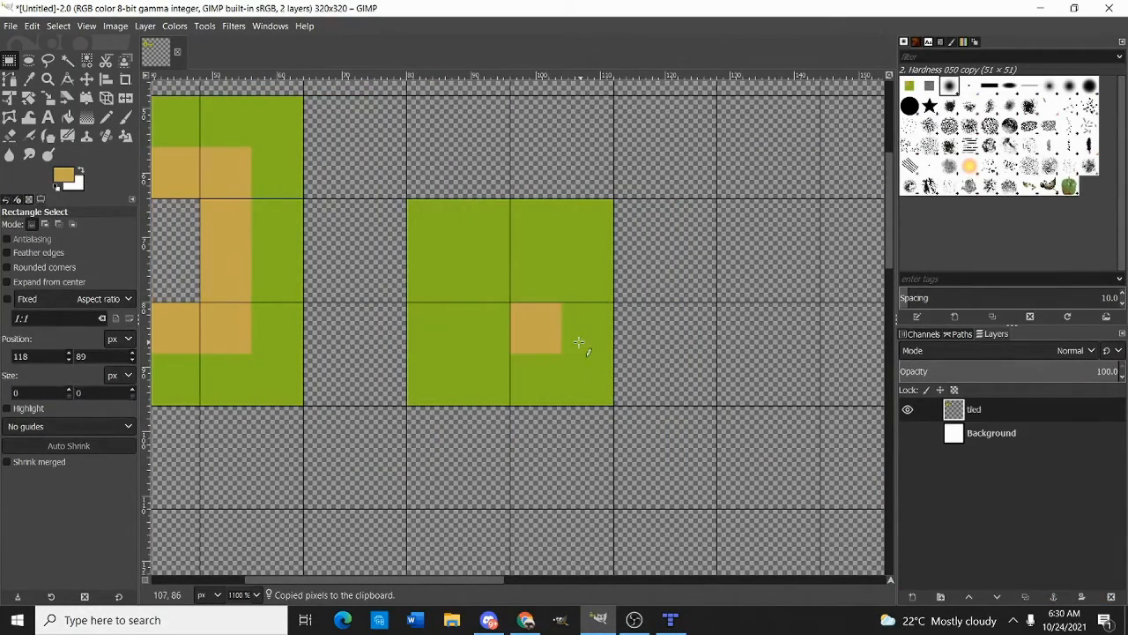
{"action": "key", "text": "n"}
{"action": "scroll", "coordinate": [569, 331], "scroll_direction": "up", "scroll_amount": 2, "text": "ctrl"}
{"action": "scroll", "coordinate": [483, 298], "scroll_direction": "up", "scroll_amount": 1, "text": "ctrl"}
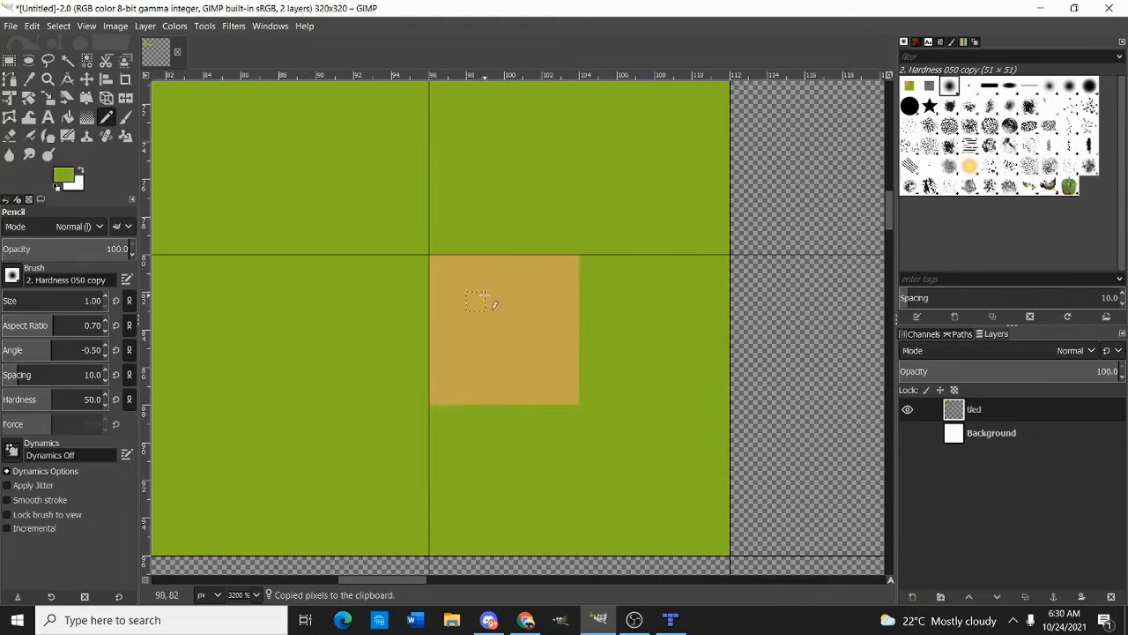
{"action": "scroll", "coordinate": [700, 355], "scroll_direction": "down", "scroll_amount": 2, "text": "ctrl"}
{"action": "left_click_drag", "start_coordinate": [726, 354], "coordinate": [605, 327]}
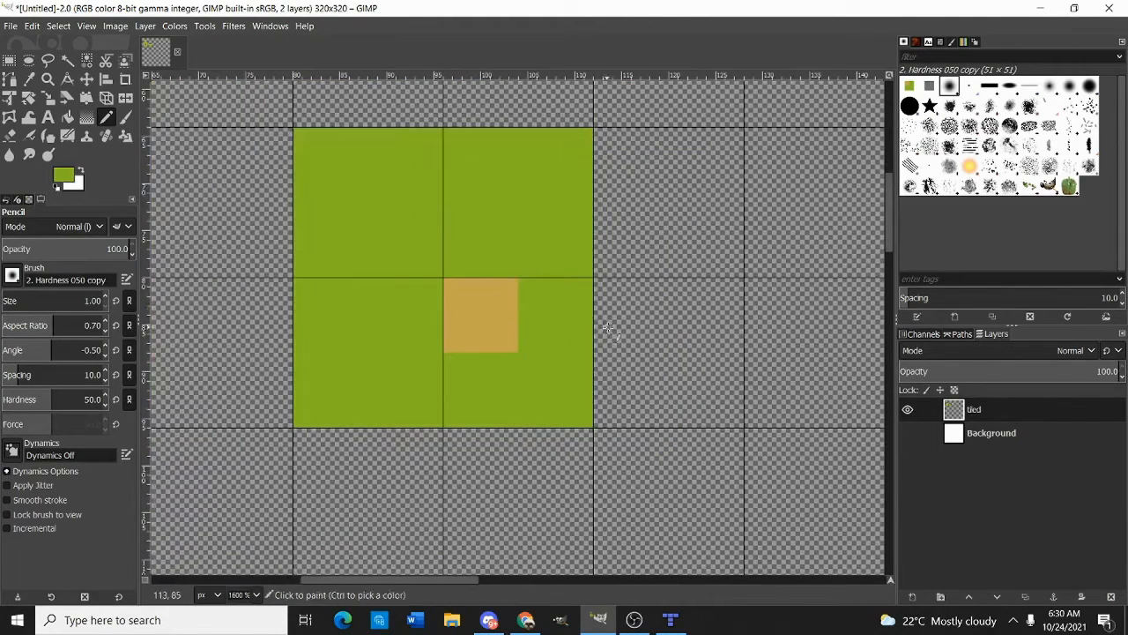
Copy the 2 × 2 block's lower-right tile, paste it into the empty grid cell at 128, 80 and anchor it
{"action": "key", "text": "r"}
{"action": "left_click_drag", "start_coordinate": [443, 277], "coordinate": [641, 448]}
{"action": "key", "text": "ctrl+c"}
{"action": "key", "text": "ctrl+v"}
{"action": "left_click_drag", "start_coordinate": [549, 368], "coordinate": [839, 377]}
{"action": "scroll", "coordinate": [426, 331], "scroll_direction": "down", "scroll_amount": 2, "text": "ctrl"}
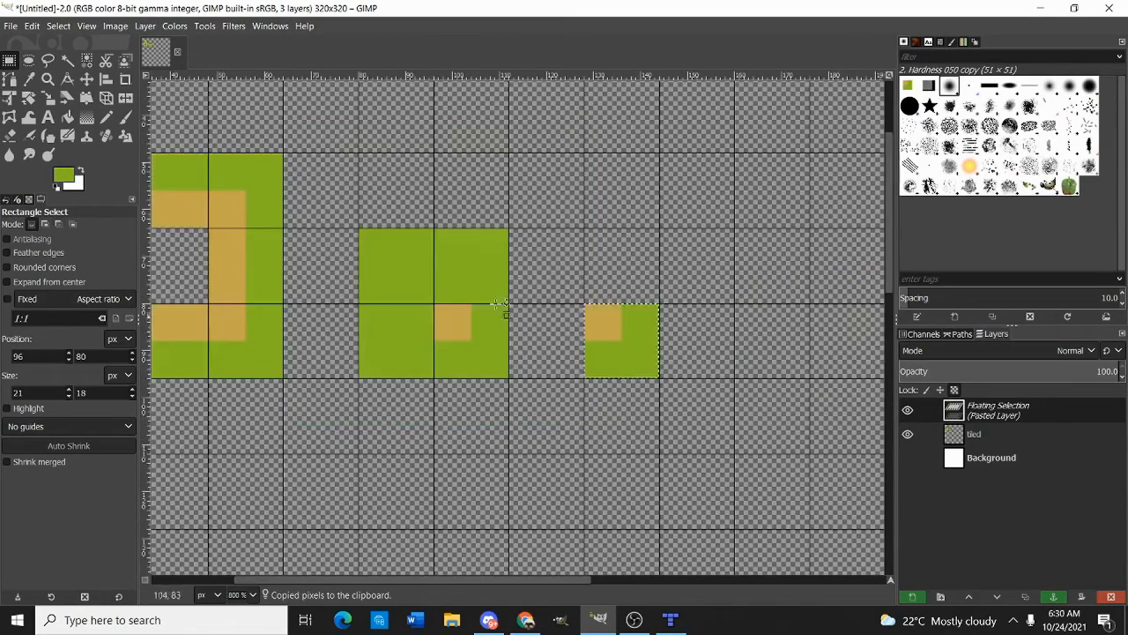
{"action": "left_click", "coordinate": [526, 278]}
Set the pencil's foreground colour to a very dark, nearly black green
{"action": "mouse_move", "coordinate": [447, 306]}
{"action": "left_mouse_down"}
{"action": "mouse_move", "coordinate": [490, 308]}
{"action": "mouse_move", "coordinate": [539, 358]}
{"action": "mouse_move", "coordinate": [542, 383]}
{"action": "left_mouse_up"}
{"action": "key", "text": "n"}
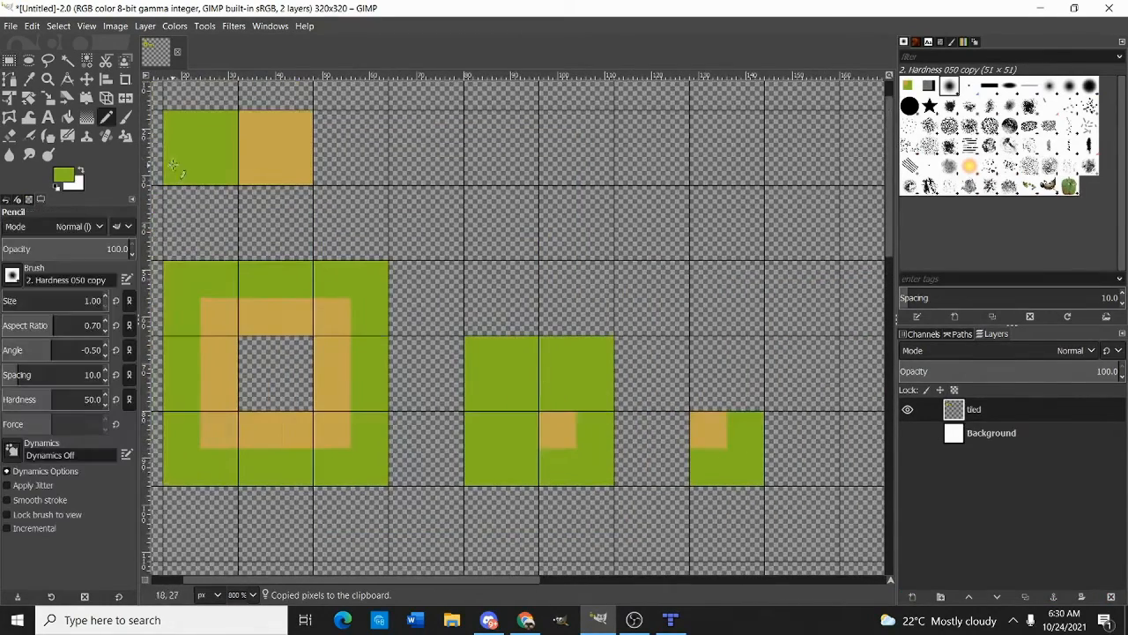
{"action": "left_click", "coordinate": [69, 179]}
{"action": "left_click_drag", "start_coordinate": [907, 231], "coordinate": [928, 243]}
{"action": "left_click", "coordinate": [989, 315]}
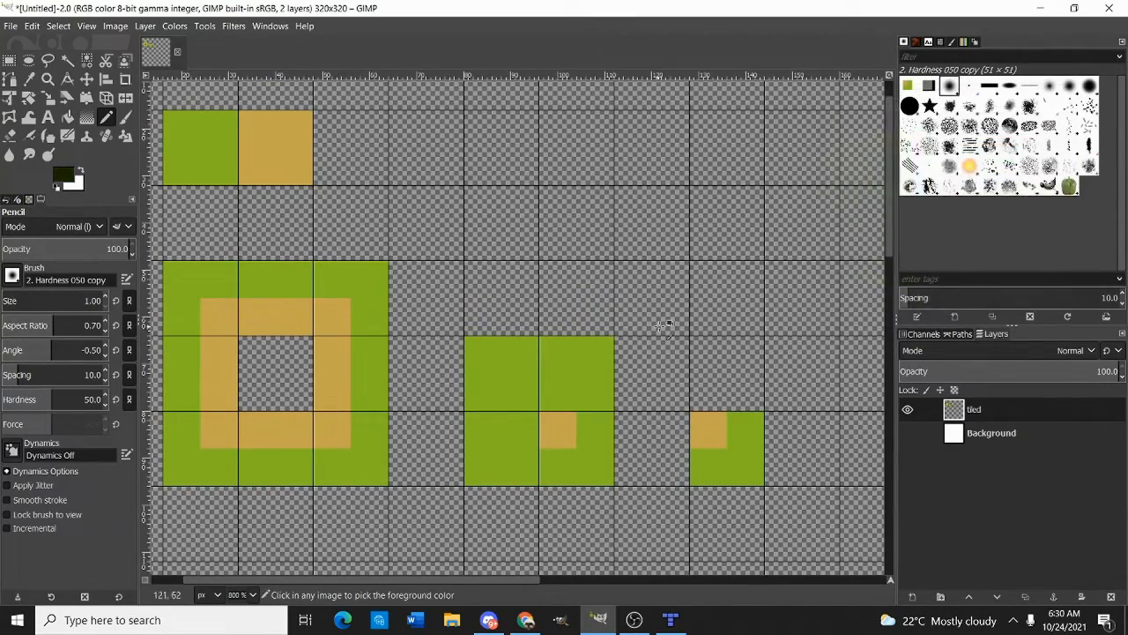
Pencil a solid dark blob about 6 px across in the empty grid cell at 144, 64
{"action": "scroll", "coordinate": [670, 388], "scroll_direction": "up", "scroll_amount": 2}
{"action": "left_click_drag", "start_coordinate": [731, 335], "coordinate": [721, 350]}
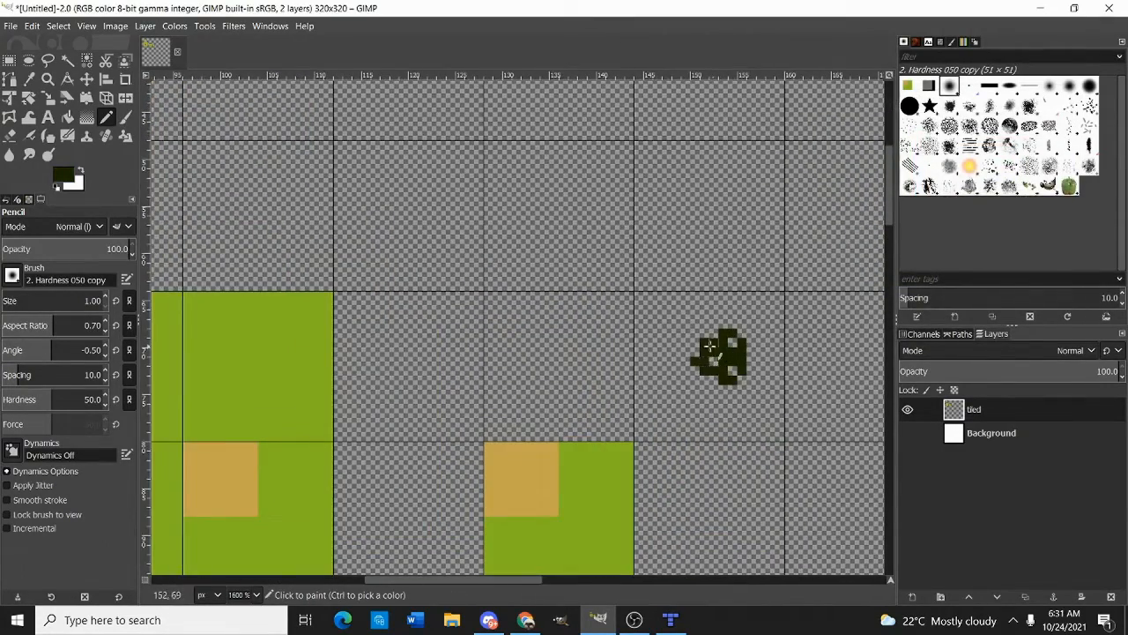
{"action": "scroll", "coordinate": [732, 342], "scroll_direction": "down", "scroll_amount": 3}
{"action": "scroll", "coordinate": [733, 342], "scroll_direction": "right", "scroll_amount": 1}
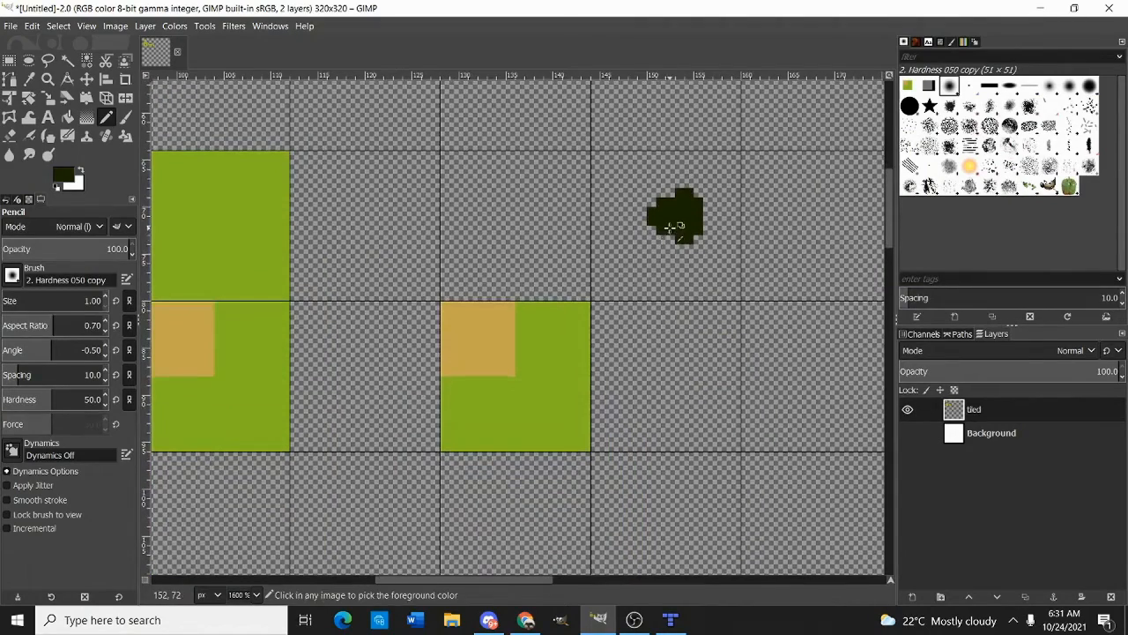
Swap the copied tile's sand and green areas with bucket fills, using the dark colour as a temporary fill for the square
{"action": "left_click", "coordinate": [68, 118]}
{"action": "left_click", "coordinate": [490, 361]}
{"action": "scroll", "coordinate": [564, 373], "scroll_direction": "left", "scroll_amount": 2}
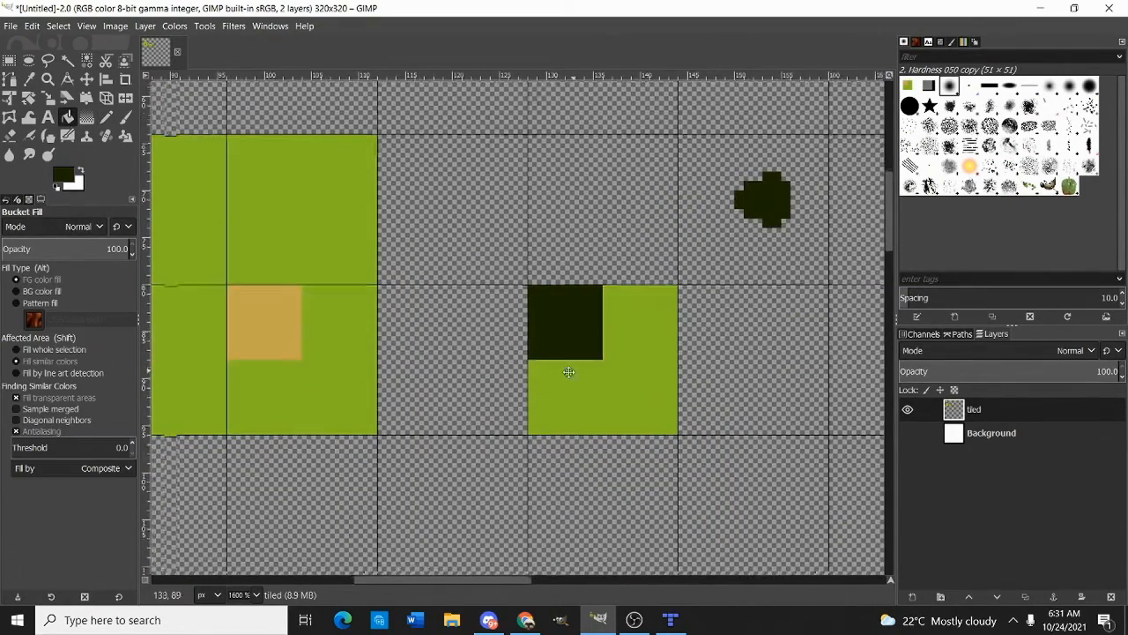
{"action": "left_click", "coordinate": [292, 315], "text": "ctrl"}
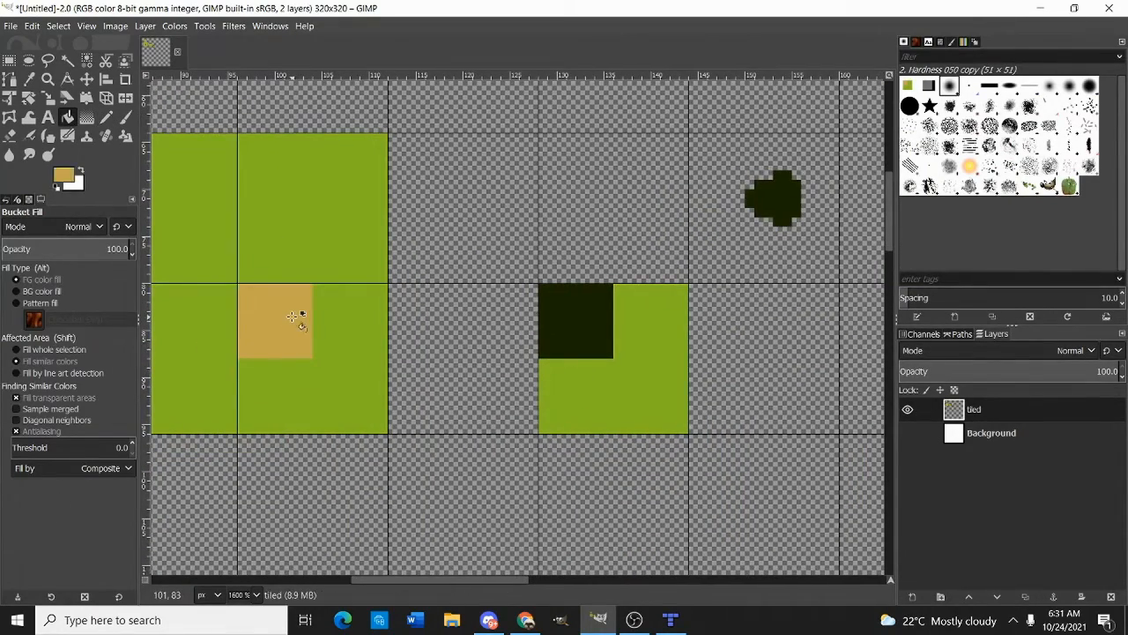
{"action": "left_click", "coordinate": [686, 409]}
{"action": "left_click", "coordinate": [310, 367], "text": "ctrl"}
{"action": "left_click", "coordinate": [586, 310]}
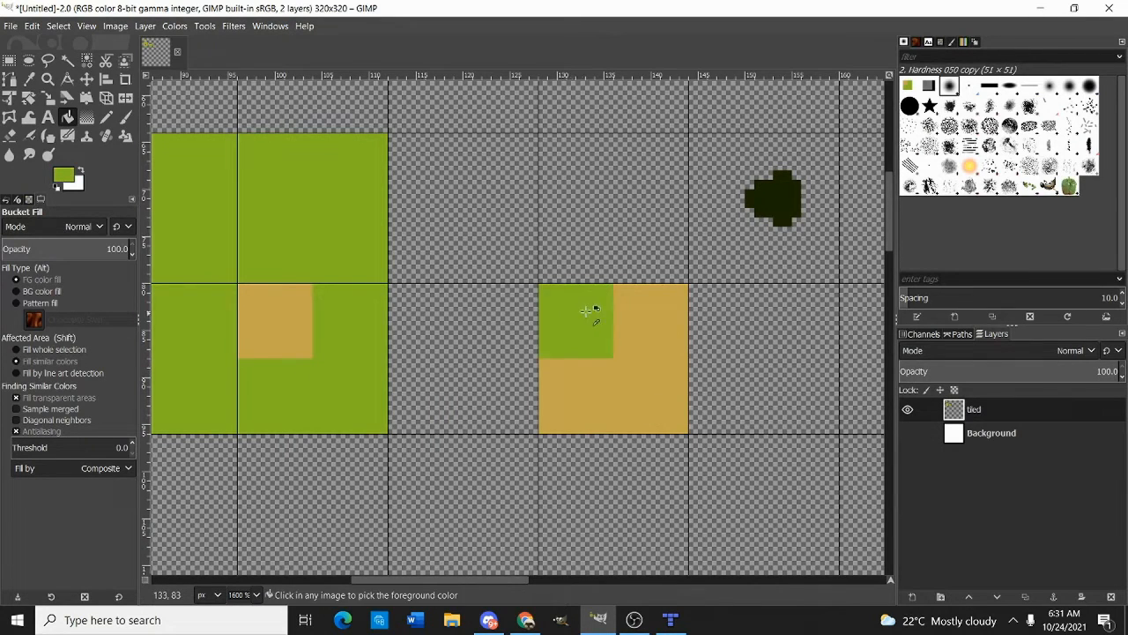
Select the dark pencil blob in the empty cell and cut it out
{"action": "key", "text": "minus"}
{"action": "key", "text": "r"}
{"action": "left_click_drag", "start_coordinate": [652, 215], "coordinate": [750, 302]}
{"action": "key", "text": "ctrl+x"}
Cut the colour-swapped tile, paste it over the lower-right cell of the 2 × 2 block and anchor it
{"action": "left_click_drag", "start_coordinate": [558, 285], "coordinate": [676, 402]}
{"action": "key", "text": "ctrl+x"}
{"action": "key", "text": "ctrl+v"}
{"action": "left_click_drag", "start_coordinate": [596, 344], "coordinate": [461, 343]}
{"action": "left_click", "coordinate": [524, 332]}
{"action": "key", "text": "plus"}
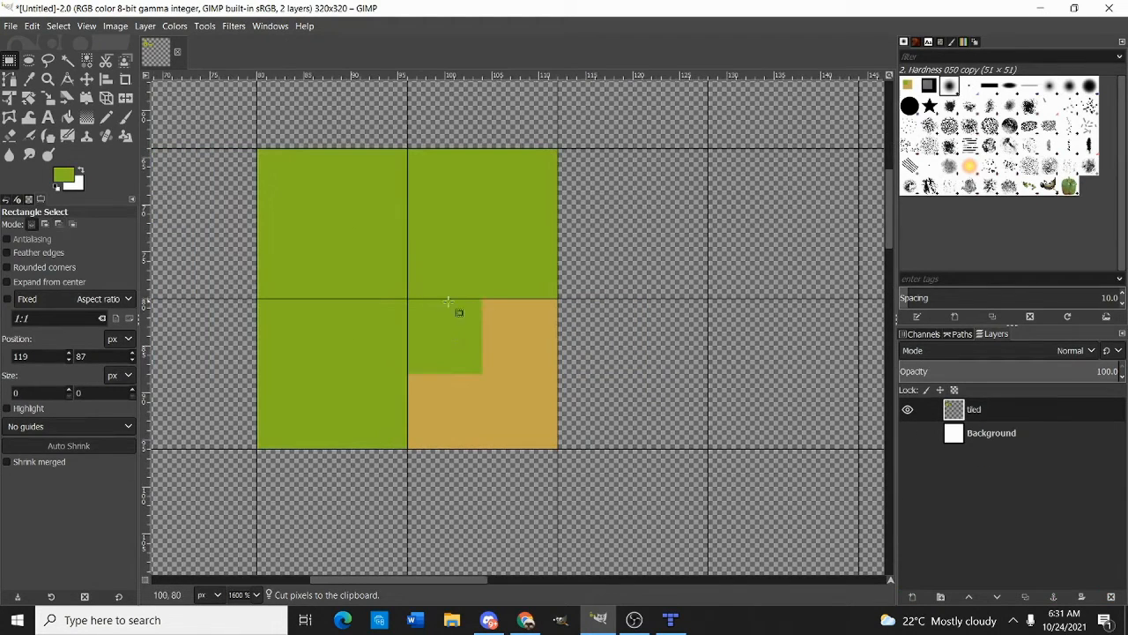
Pick the sand colour, draw a 1 px vertical line down the middle of the 2 × 2 block's upper-right tile and fill its outer half sand
{"action": "key", "text": "n"}
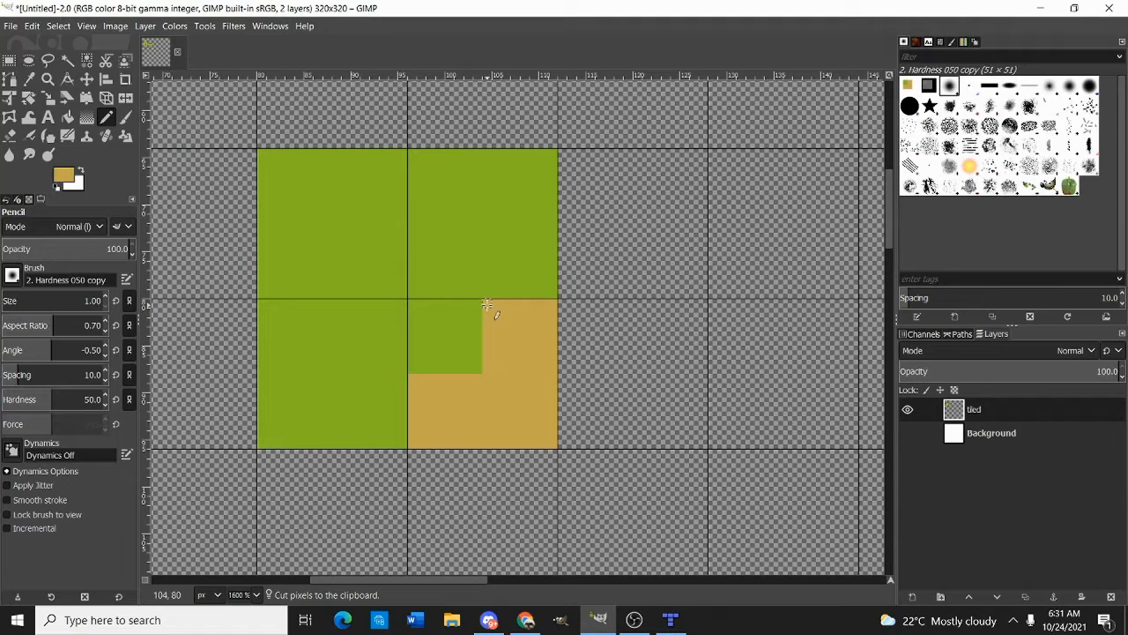
{"action": "left_click", "coordinate": [484, 156], "text": "shift"}
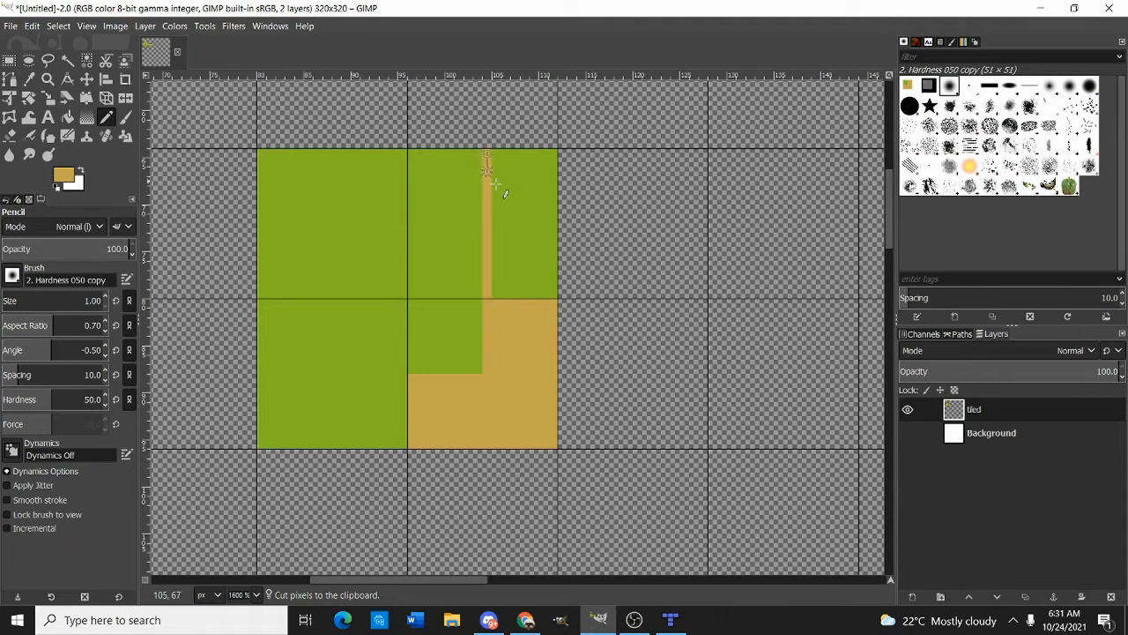
{"action": "key", "text": "shift+b"}
{"action": "left_click", "coordinate": [528, 236]}
Draw a 1 px horizontal sand line across the middle of the 2 × 2 block's lower-left tile and fill its lower half sand
{"action": "key", "text": "r"}
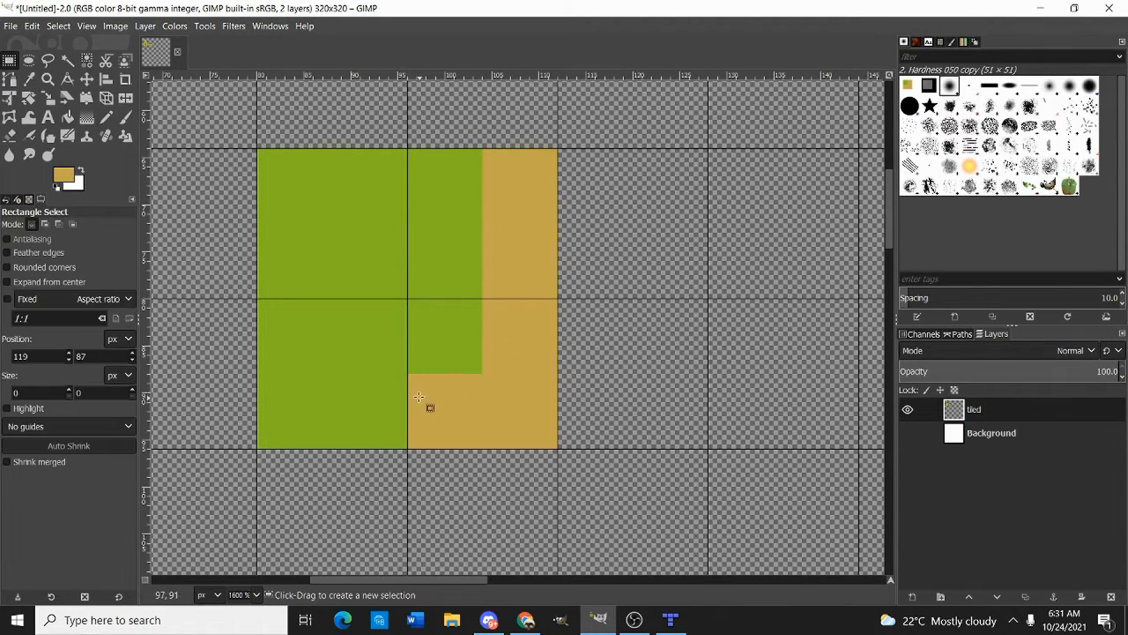
{"action": "key", "text": "n"}
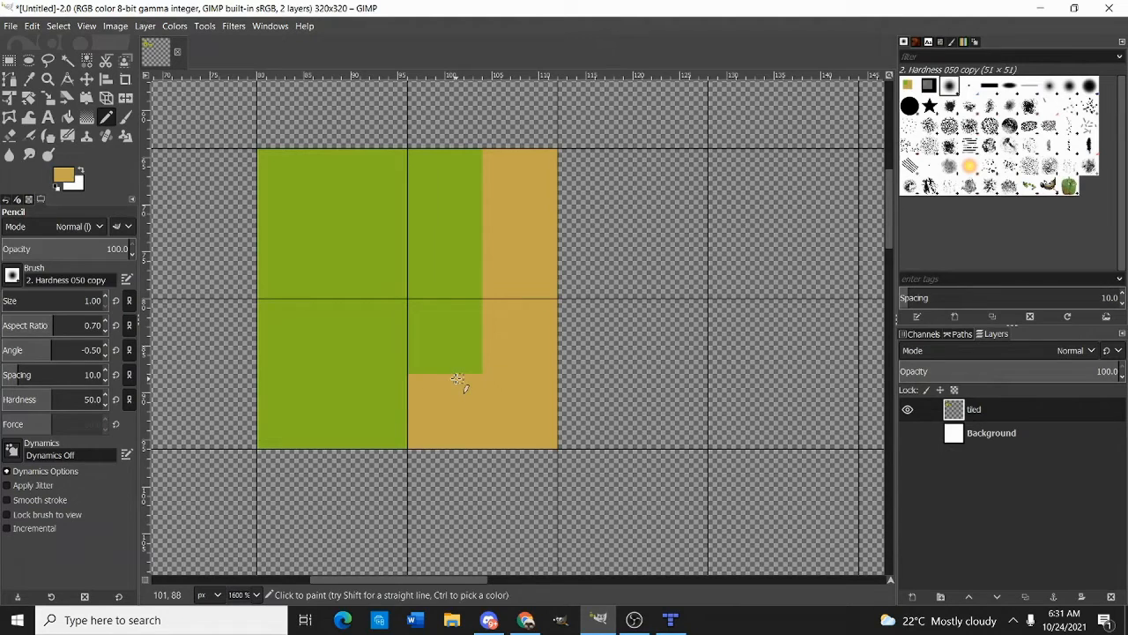
{"action": "left_click", "coordinate": [263, 373], "text": "shift"}
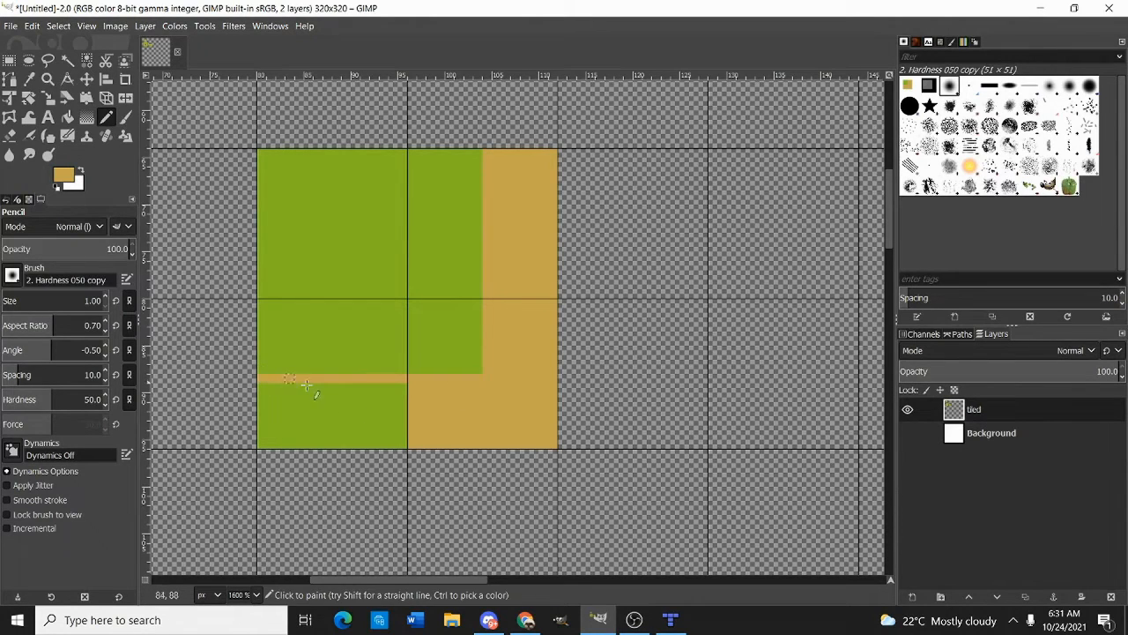
{"action": "key", "text": "shift+b"}
{"action": "left_click", "coordinate": [373, 425]}
Copy the 2 × 2 block's lower-right tile, paste it flipped horizontally over the lower-left cell and anchor it
{"action": "key", "text": "r"}
{"action": "left_click_drag", "start_coordinate": [408, 300], "coordinate": [561, 443]}
{"action": "key", "text": "ctrl+c"}
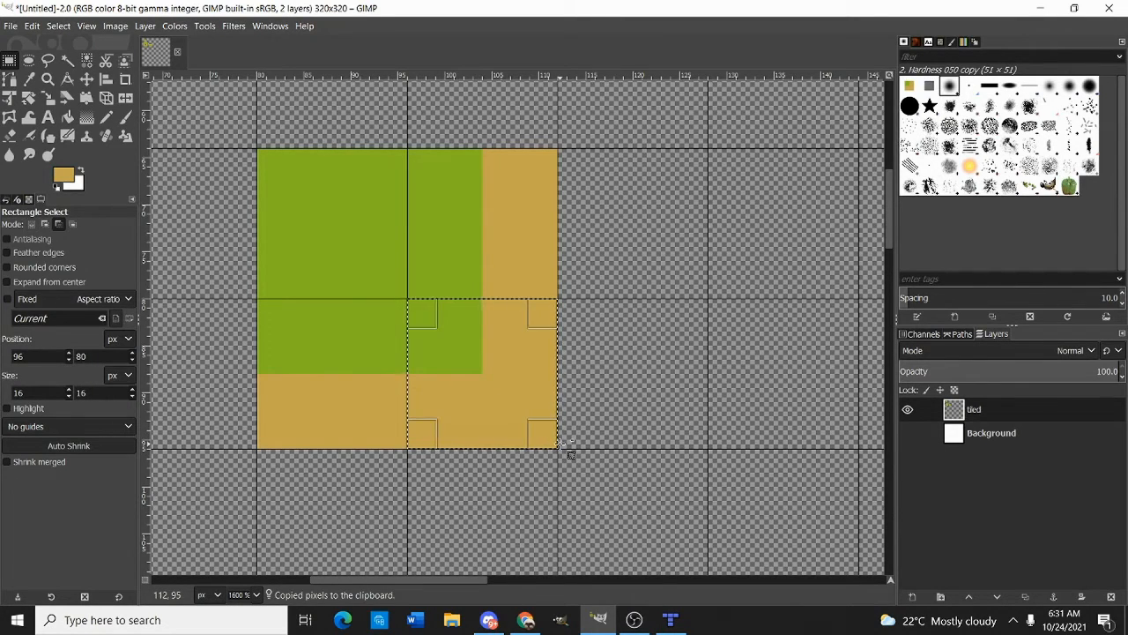
{"action": "key", "text": "ctrl+v"}
{"action": "key", "text": "shift+f"}
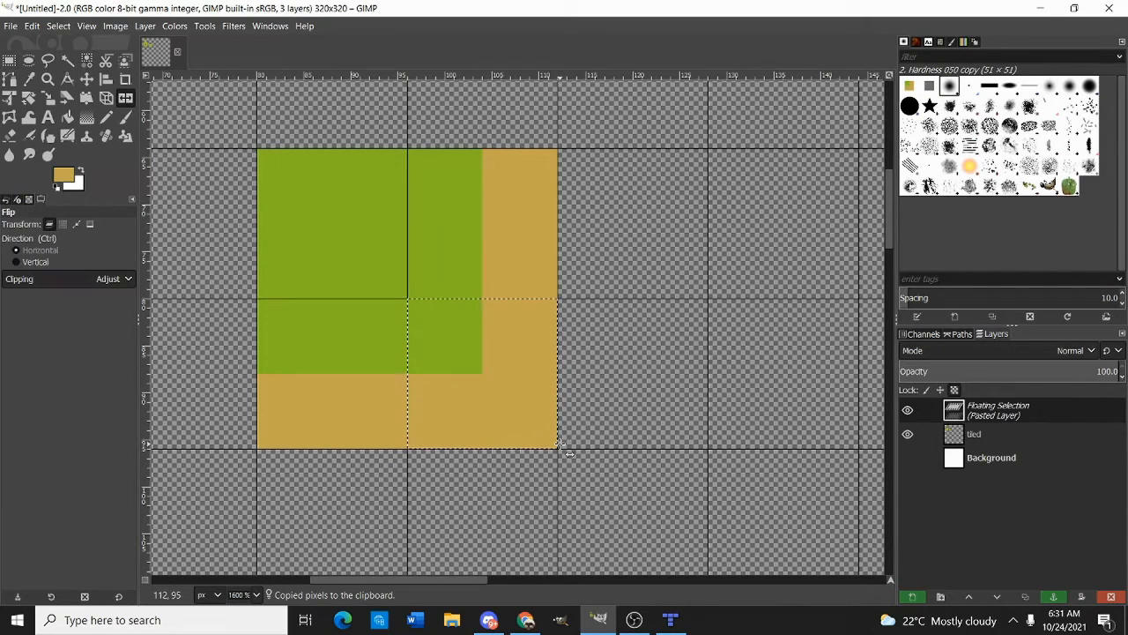
{"action": "left_click", "coordinate": [569, 375]}
{"action": "key", "text": "r"}
{"action": "left_click_drag", "start_coordinate": [535, 363], "coordinate": [385, 361]}
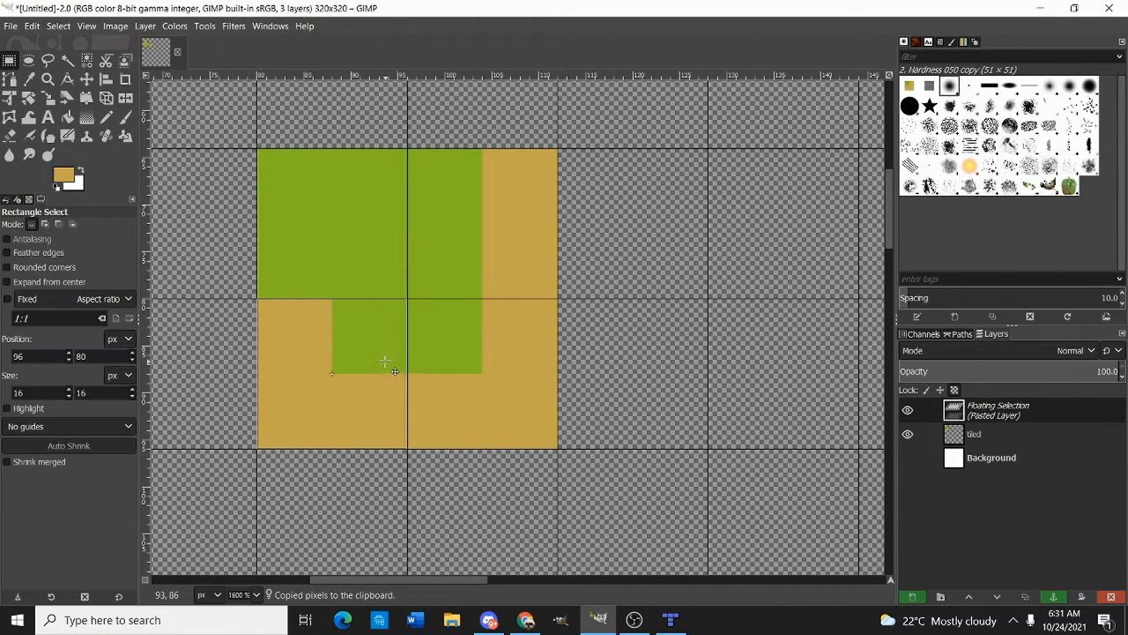
{"action": "left_click", "coordinate": [485, 337]}
Copy the 2 × 2 block's lower row, paste it flipped vertically over the upper row and anchor it
{"action": "left_click_drag", "start_coordinate": [253, 298], "coordinate": [589, 453]}
{"action": "key", "text": "ctrl+c"}
{"action": "key", "text": "ctrl+v"}
{"action": "key", "text": "shift+f"}
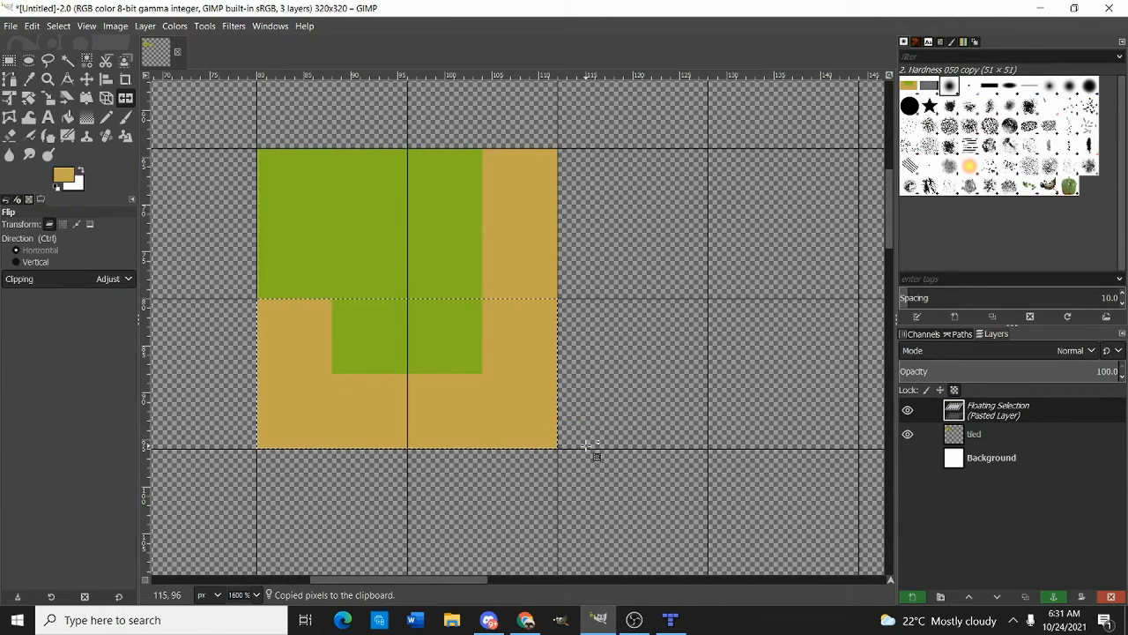
{"action": "left_click", "coordinate": [586, 448], "text": "ctrl"}
{"action": "key", "text": "r"}
{"action": "left_click_drag", "start_coordinate": [518, 396], "coordinate": [507, 247]}
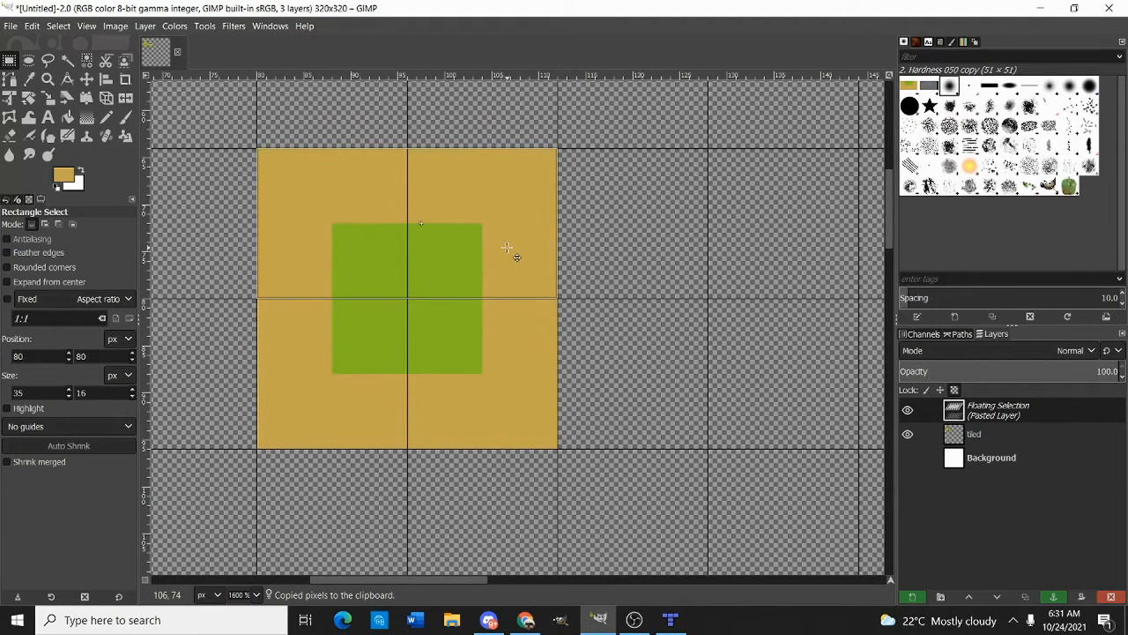
{"action": "scroll", "coordinate": [655, 312], "scroll_direction": "down", "scroll_amount": 4}
{"action": "left_click", "coordinate": [673, 330]}
{"action": "left_click_drag", "start_coordinate": [686, 327], "coordinate": [648, 343]}
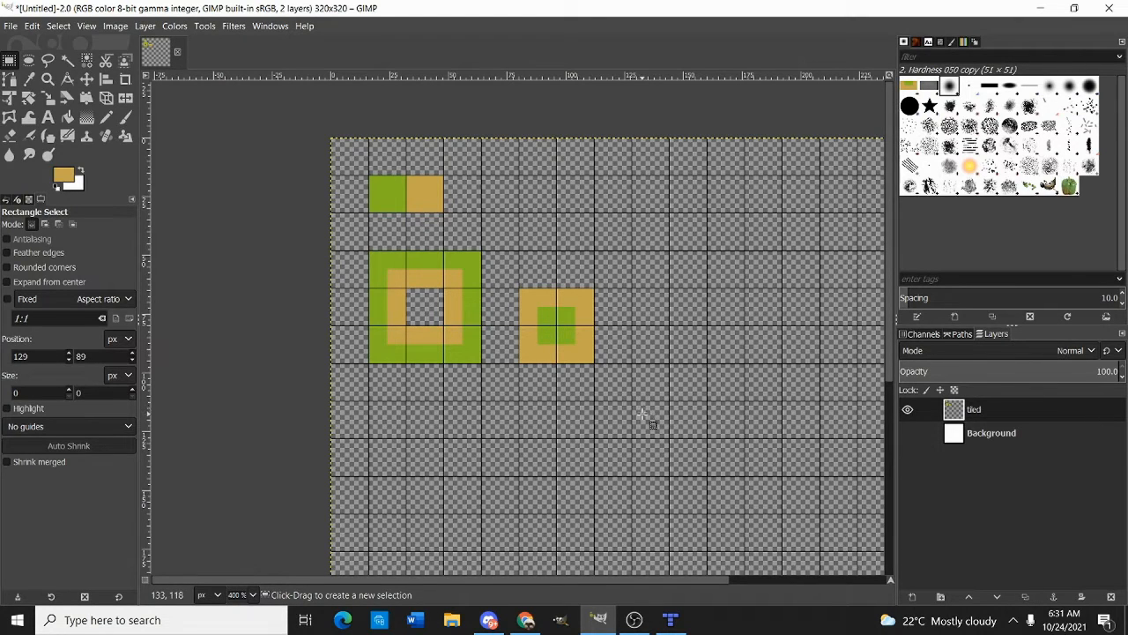
Set the pencil opacity to 50 and paint a 4 px wide sand band over the green beside the sand in the ring's upper-left tile
{"action": "left_click_drag", "start_coordinate": [608, 380], "coordinate": [629, 395]}
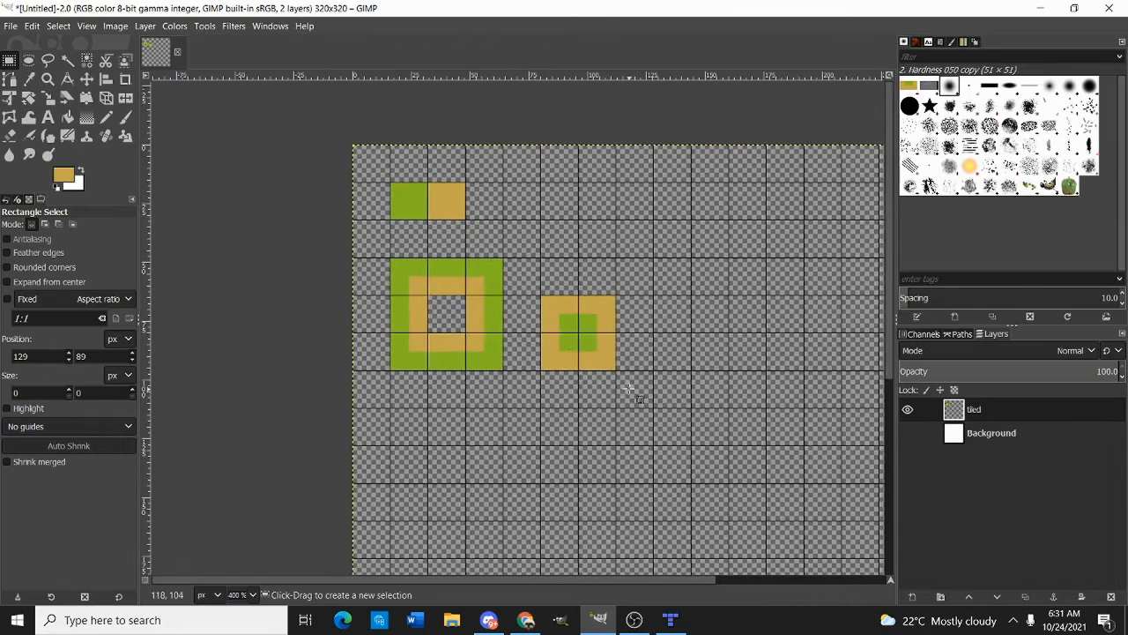
{"action": "key", "text": "n"}
{"action": "scroll", "coordinate": [414, 281], "scroll_direction": "up", "scroll_amount": 4}
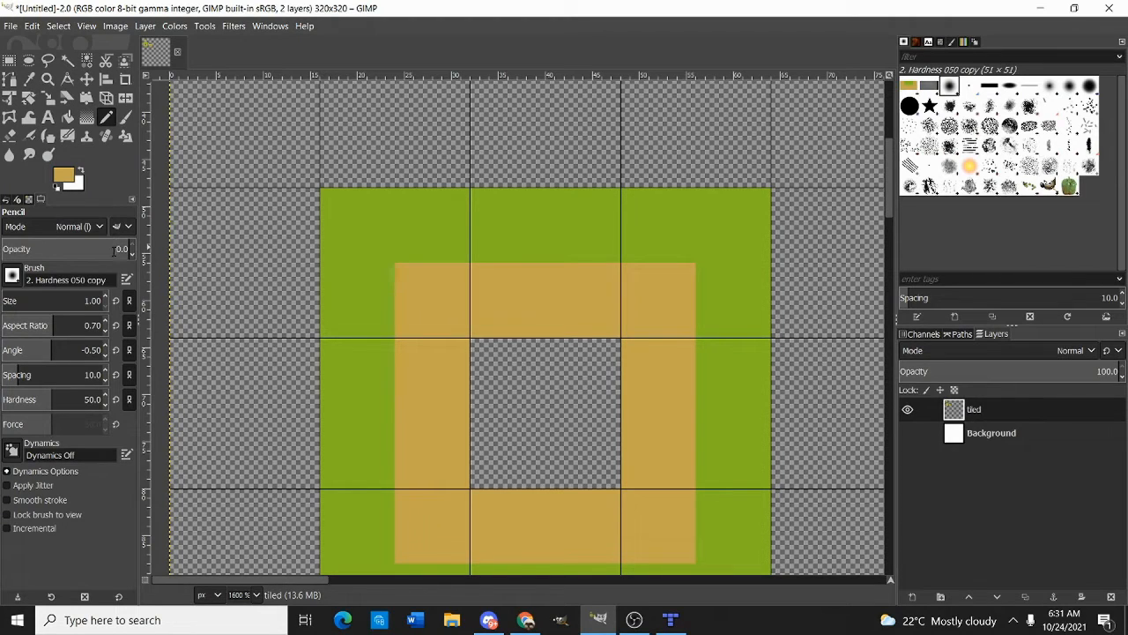
{"action": "type", "text": "5"}
{"action": "key", "text": "Return"}
{"action": "scroll", "coordinate": [408, 306], "scroll_direction": "up", "scroll_amount": 3}
{"action": "left_click_drag", "start_coordinate": [326, 172], "coordinate": [310, 412]}
{"action": "key", "text": "ctrl+z"}
{"action": "mouse_move", "coordinate": [372, 188]}
{"action": "left_mouse_down"}
{"action": "mouse_move", "coordinate": [314, 190]}
{"action": "mouse_move", "coordinate": [297, 204]}
{"action": "mouse_move", "coordinate": [292, 359]}
{"action": "mouse_move", "coordinate": [299, 376]}
{"action": "mouse_move", "coordinate": [362, 382]}
{"action": "left_mouse_up"}
{"action": "mouse_move", "coordinate": [343, 318]}
{"action": "left_mouse_down"}
{"action": "mouse_move", "coordinate": [347, 215]}
{"action": "mouse_move", "coordinate": [330, 355]}
{"action": "mouse_move", "coordinate": [335, 207]}
{"action": "mouse_move", "coordinate": [295, 205]}
{"action": "mouse_move", "coordinate": [279, 293]}
{"action": "left_mouse_up"}
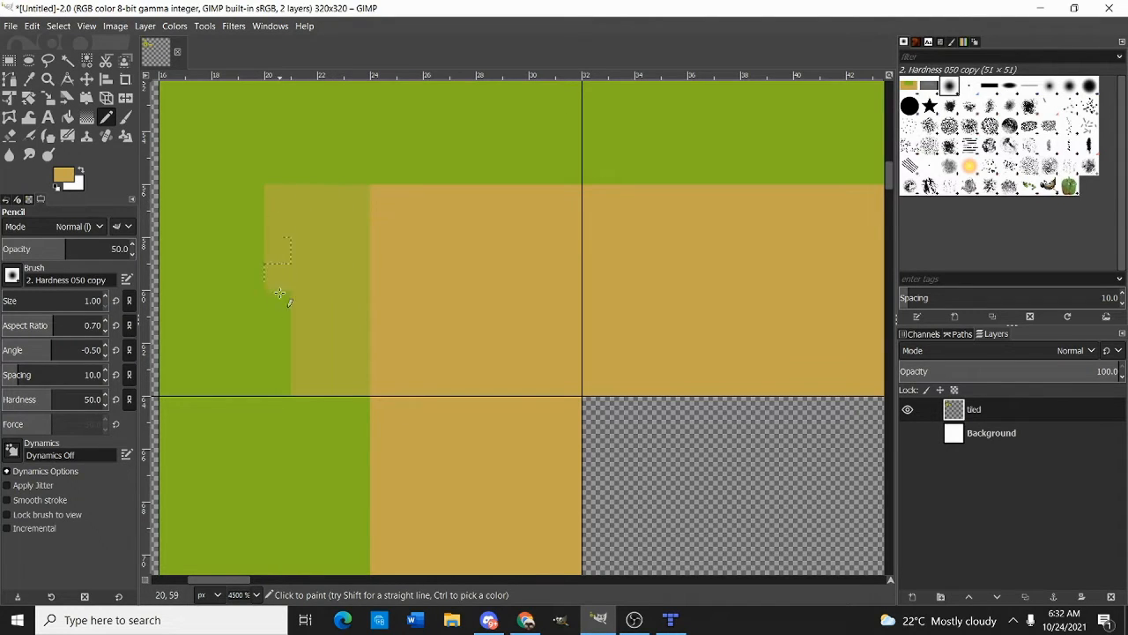
{"action": "left_click_drag", "start_coordinate": [270, 364], "coordinate": [275, 381]}
Set the pencil opacity to 100, pick the blended colour and paint a 4 px band above the sand in the ring's upper-left tile
{"action": "left_click_drag", "start_coordinate": [74, 248], "coordinate": [166, 250]}
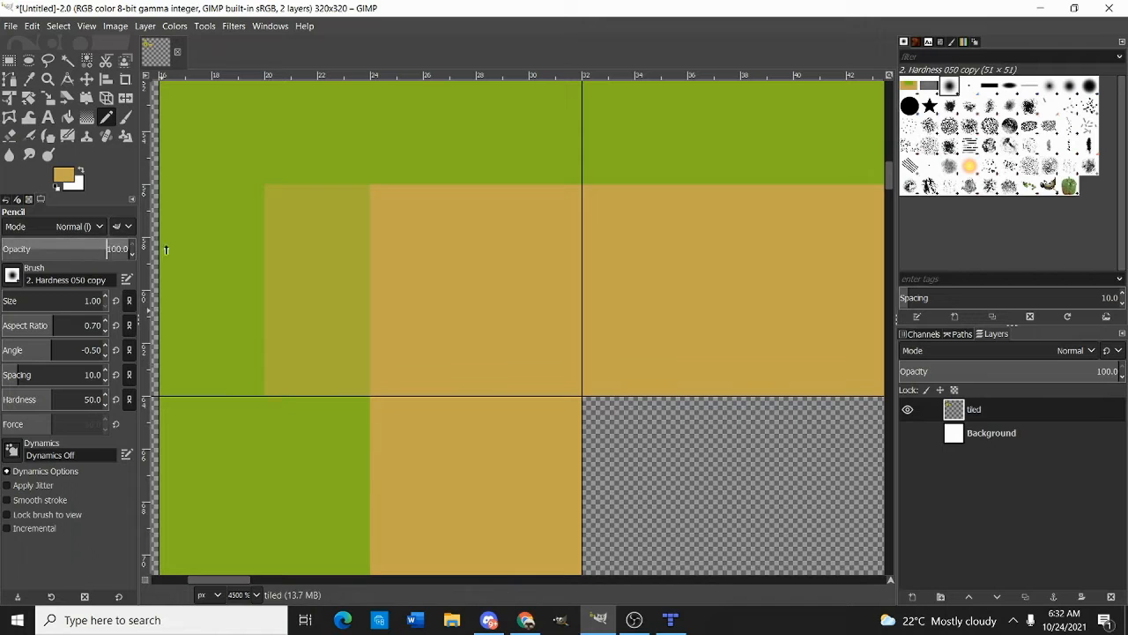
{"action": "left_click", "coordinate": [306, 233], "text": "ctrl"}
{"action": "left_click_drag", "start_coordinate": [305, 182], "coordinate": [310, 196]}
{"action": "scroll", "coordinate": [309, 196], "scroll_direction": "up", "scroll_amount": 2}
{"action": "mouse_move", "coordinate": [393, 249]}
{"action": "left_mouse_down"}
{"action": "mouse_move", "coordinate": [383, 170]}
{"action": "mouse_move", "coordinate": [578, 181]}
{"action": "mouse_move", "coordinate": [564, 251]}
{"action": "mouse_move", "coordinate": [416, 246]}
{"action": "mouse_move", "coordinate": [434, 222]}
{"action": "left_mouse_up"}
{"action": "mouse_move", "coordinate": [340, 196]}
{"action": "left_mouse_down"}
{"action": "mouse_move", "coordinate": [297, 235]}
{"action": "mouse_move", "coordinate": [295, 182]}
{"action": "mouse_move", "coordinate": [379, 226]}
{"action": "mouse_move", "coordinate": [317, 231]}
{"action": "mouse_move", "coordinate": [376, 236]}
{"action": "left_mouse_up"}
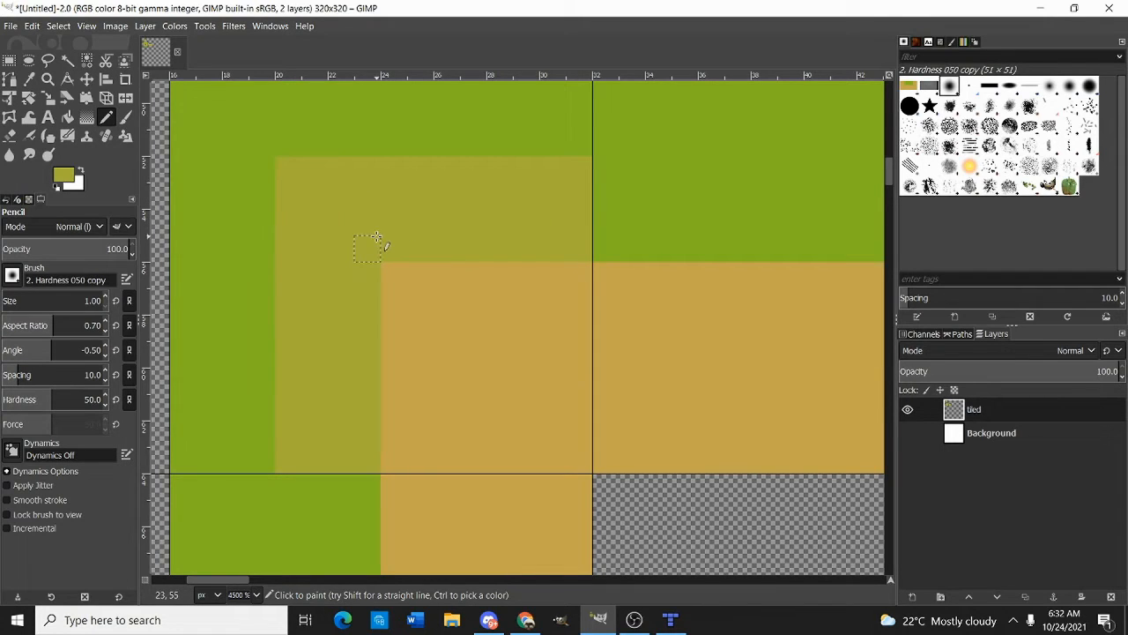
Copy the ring's upper-left tile, paste it flipped horizontally over the upper-right cell and anchor it
{"action": "scroll", "coordinate": [377, 236], "scroll_direction": "down", "scroll_amount": 3}
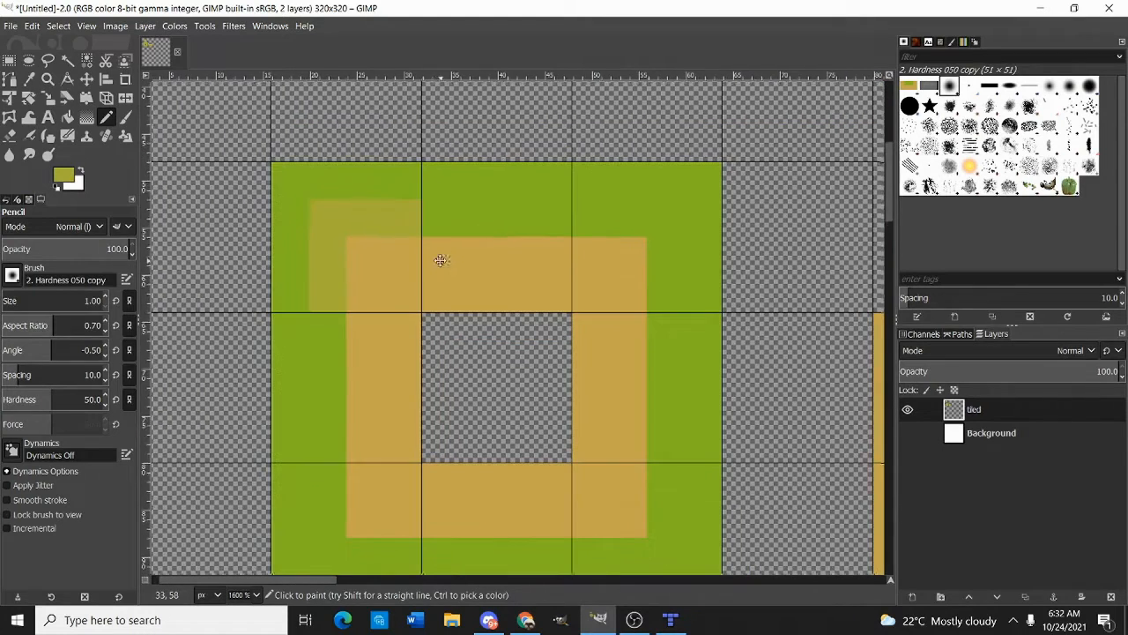
{"action": "key", "text": "r"}
{"action": "left_click_drag", "start_coordinate": [252, 155], "coordinate": [423, 312]}
{"action": "key", "text": "ctrl+c"}
{"action": "key", "text": "ctrl+v"}
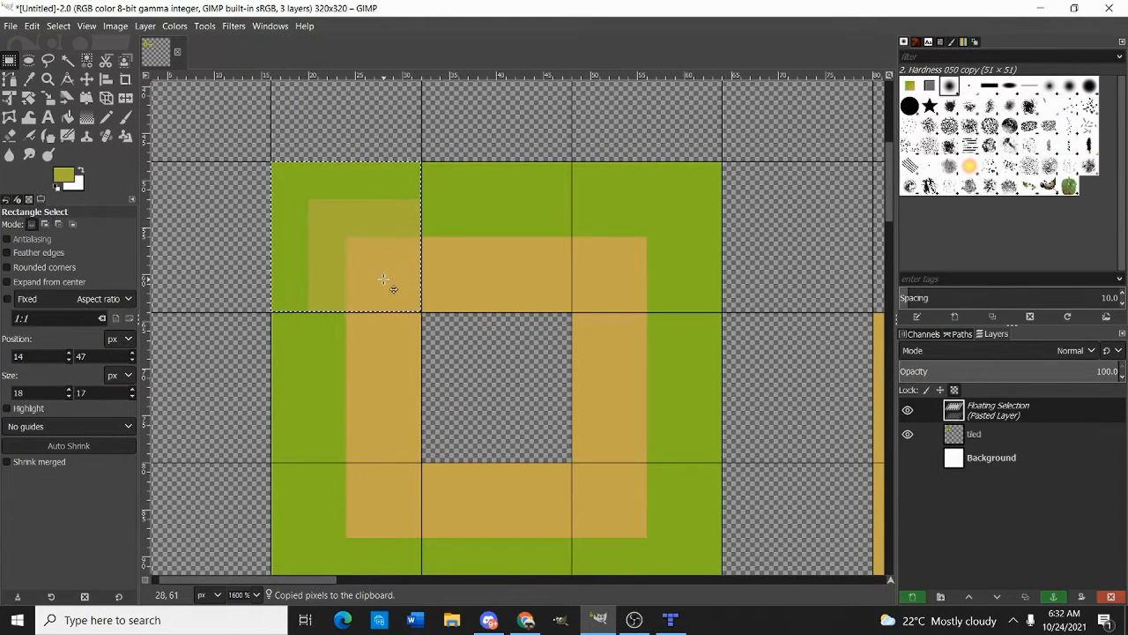
{"action": "key", "text": "shift+f"}
{"action": "left_click", "coordinate": [383, 279]}
{"action": "key", "text": "r"}
{"action": "left_click_drag", "start_coordinate": [365, 264], "coordinate": [677, 244]}
{"action": "left_click", "coordinate": [755, 239]}
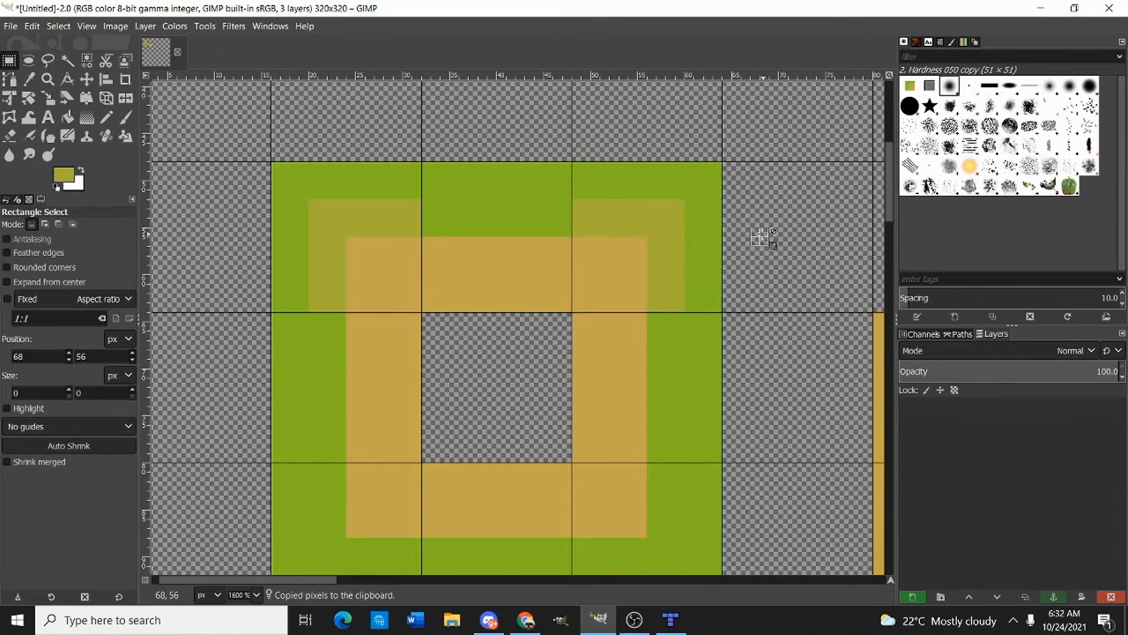
Pencil a 4 px blended-colour band above the sand in the ring's upper-middle tile, joining the two corner bands
{"action": "key", "text": "n"}
{"action": "scroll", "coordinate": [588, 204], "scroll_direction": "up", "scroll_amount": 3}
{"action": "left_click_drag", "start_coordinate": [557, 202], "coordinate": [383, 203]}
{"action": "mouse_move", "coordinate": [397, 204]}
{"action": "left_mouse_down"}
{"action": "mouse_move", "coordinate": [572, 201]}
{"action": "mouse_move", "coordinate": [305, 204]}
{"action": "left_mouse_up"}
{"action": "scroll", "coordinate": [548, 273], "scroll_direction": "down", "scroll_amount": 1}
{"action": "mouse_move", "coordinate": [667, 263]}
{"action": "left_mouse_down"}
{"action": "mouse_move", "coordinate": [385, 260]}
{"action": "mouse_move", "coordinate": [646, 274]}
{"action": "left_mouse_up"}
{"action": "mouse_move", "coordinate": [386, 273]}
{"action": "left_mouse_down"}
{"action": "mouse_move", "coordinate": [537, 245]}
{"action": "mouse_move", "coordinate": [691, 251]}
{"action": "left_mouse_up"}
{"action": "scroll", "coordinate": [529, 246], "scroll_direction": "down", "scroll_amount": 3}
{"action": "left_click_drag", "start_coordinate": [599, 284], "coordinate": [569, 266]}
Copy the ring's upper row of three tiles, paste it flipped vertically over the lower row and anchor it
{"action": "key", "text": "r"}
{"action": "left_click_drag", "start_coordinate": [320, 166], "coordinate": [676, 294]}
{"action": "key", "text": "ctrl+c"}
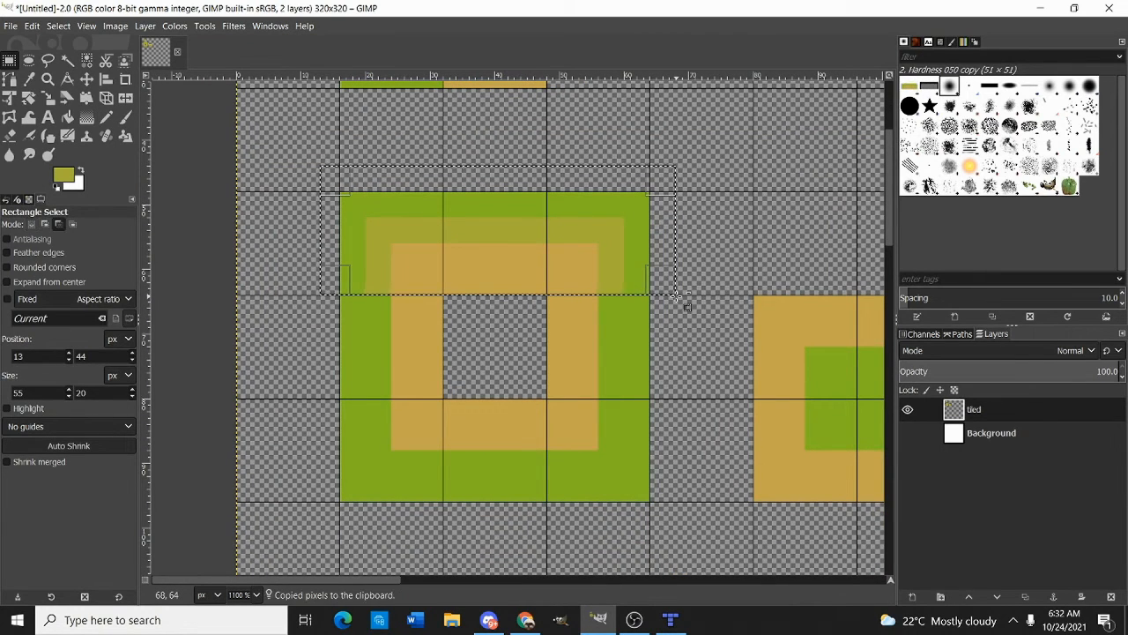
{"action": "key", "text": "ctrl+v"}
{"action": "key", "text": "shift+f"}
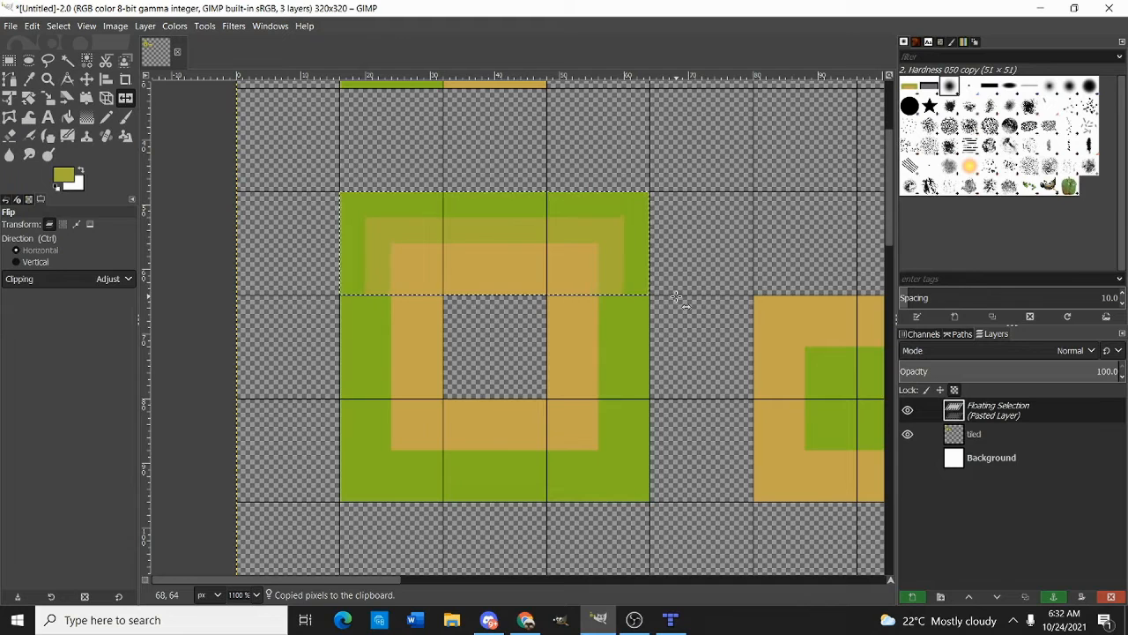
{"action": "left_click", "coordinate": [683, 298]}
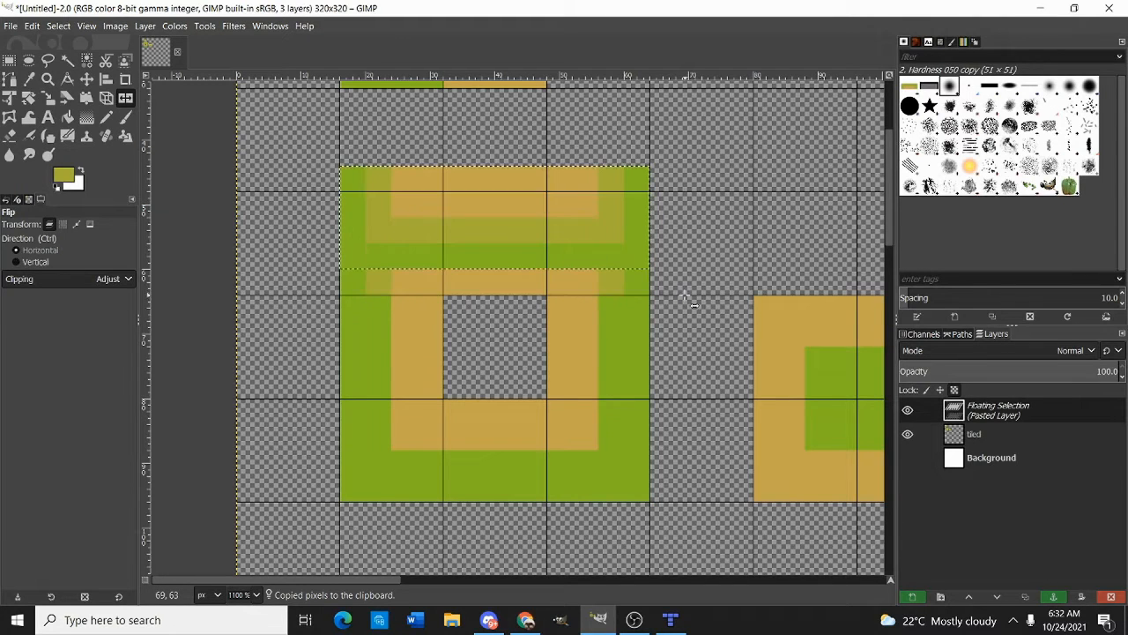
{"action": "key", "text": "r"}
{"action": "left_click_drag", "start_coordinate": [591, 252], "coordinate": [605, 472]}
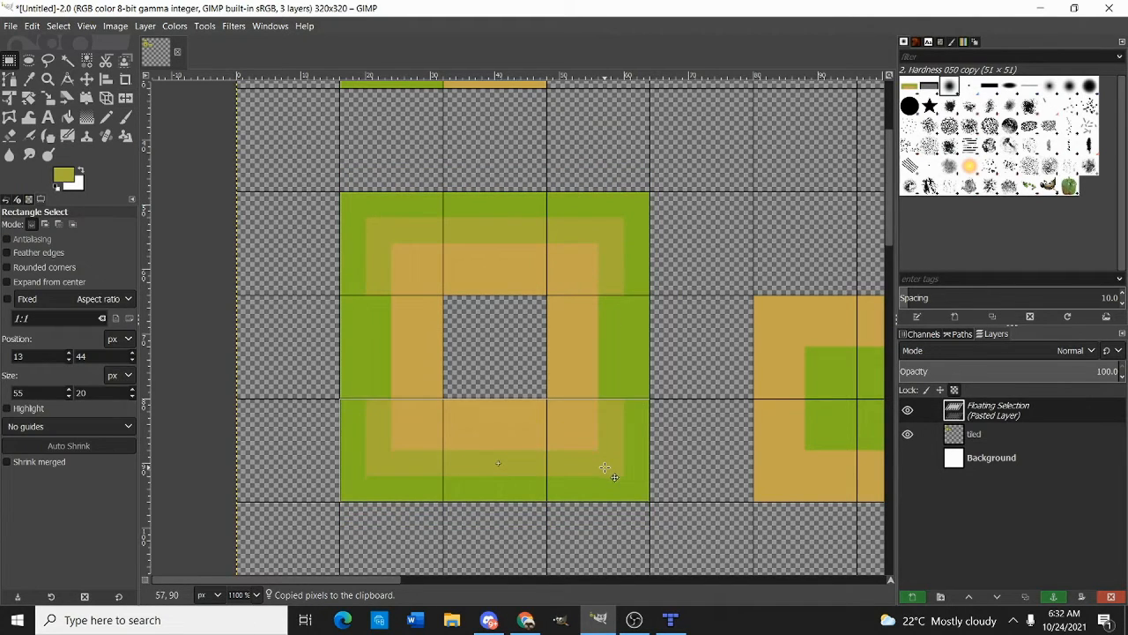
{"action": "left_click", "coordinate": [784, 435]}
Pencil a 4 px wide blended-colour band between green and sand in the ring's left-middle tile
{"action": "scroll", "coordinate": [378, 425], "scroll_direction": "up", "scroll_amount": 1}
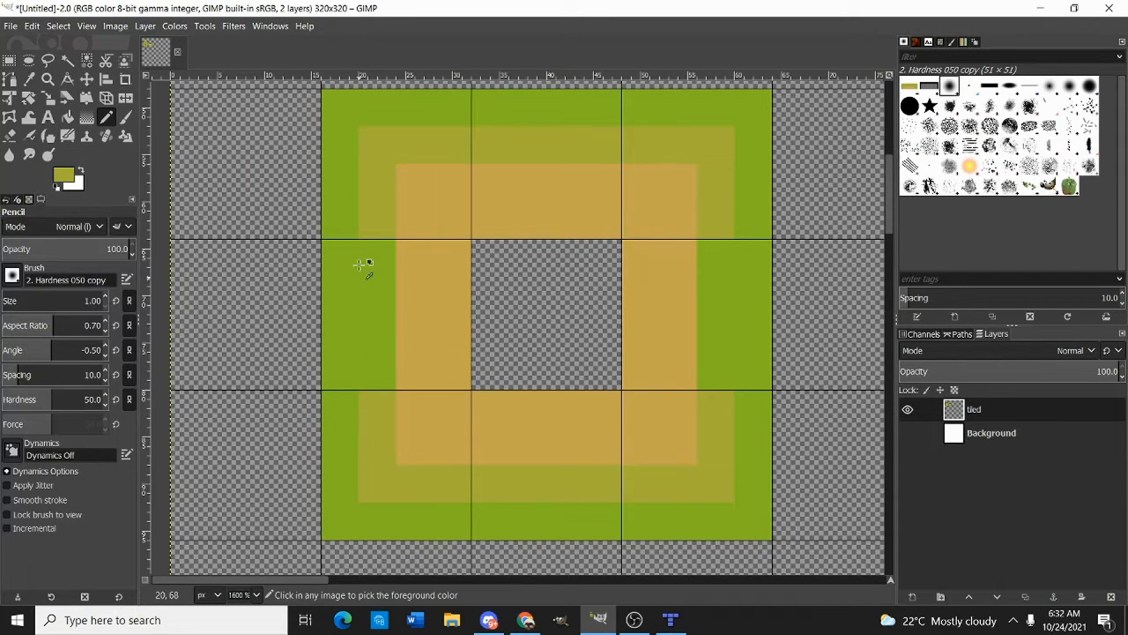
{"action": "scroll", "coordinate": [370, 256], "scroll_direction": "up", "scroll_amount": 1}
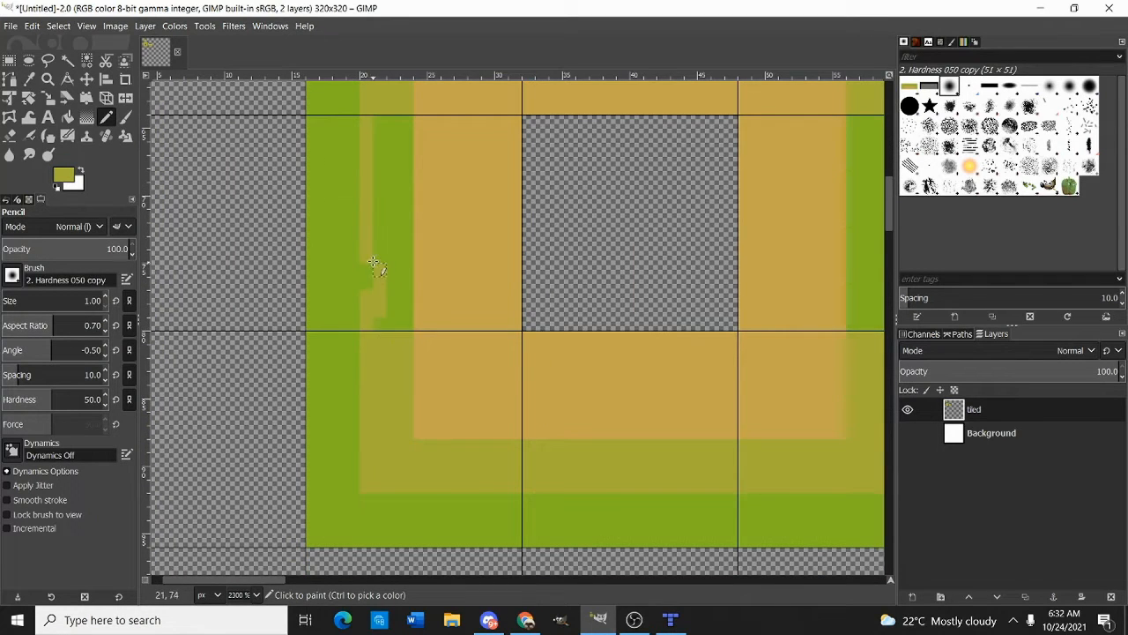
{"action": "scroll", "coordinate": [401, 291], "scroll_direction": "up", "scroll_amount": 2}
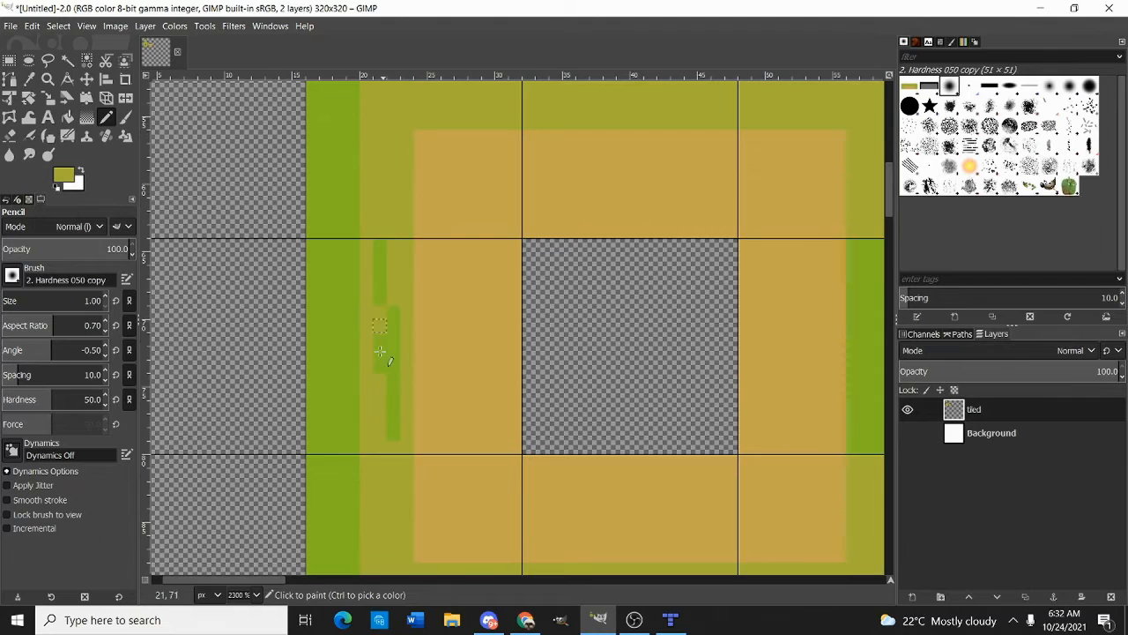
{"action": "scroll", "coordinate": [399, 410], "scroll_direction": "down", "scroll_amount": 2}
Pencil a 4 px wide blended-colour band between green and sand in the ring's right-middle tile
{"action": "scroll", "coordinate": [541, 330], "scroll_direction": "up", "scroll_amount": 1}
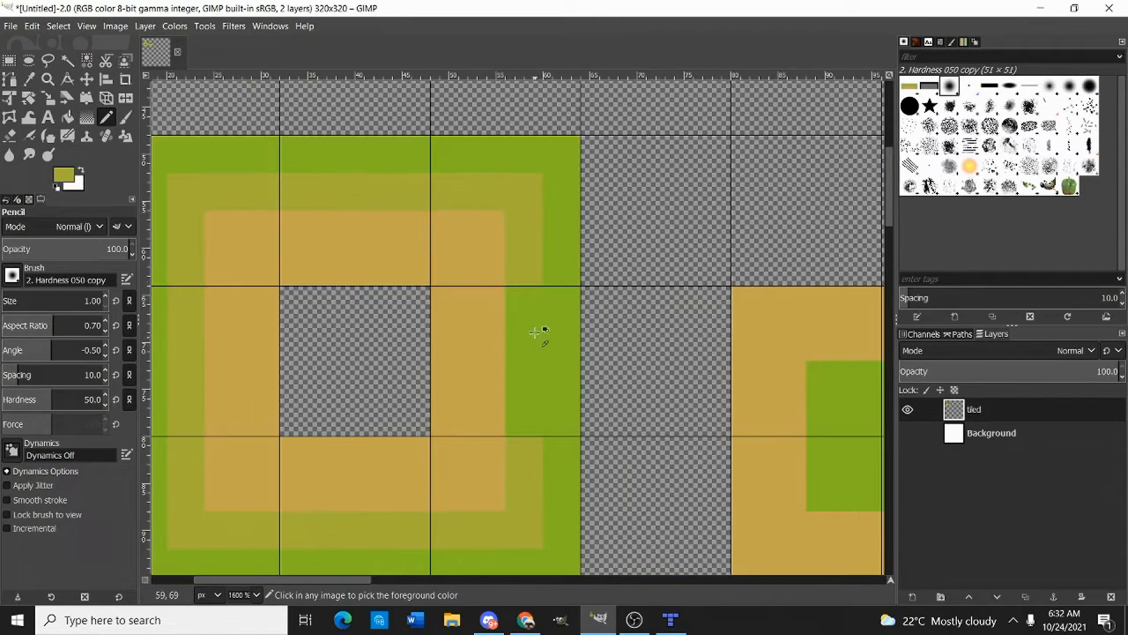
{"action": "scroll", "coordinate": [538, 326], "scroll_direction": "up", "scroll_amount": 4}
{"action": "scroll", "coordinate": [539, 329], "scroll_direction": "down", "scroll_amount": 3}
{"action": "left_click_drag", "start_coordinate": [538, 326], "coordinate": [538, 367]}
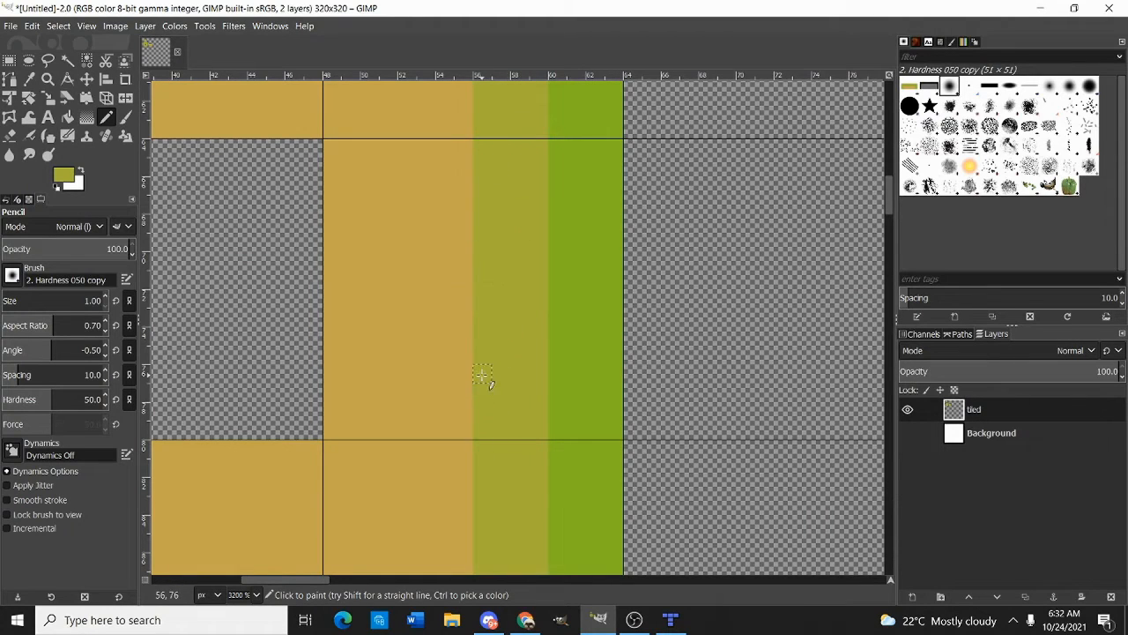
{"action": "scroll", "coordinate": [483, 377], "scroll_direction": "down", "scroll_amount": 4}
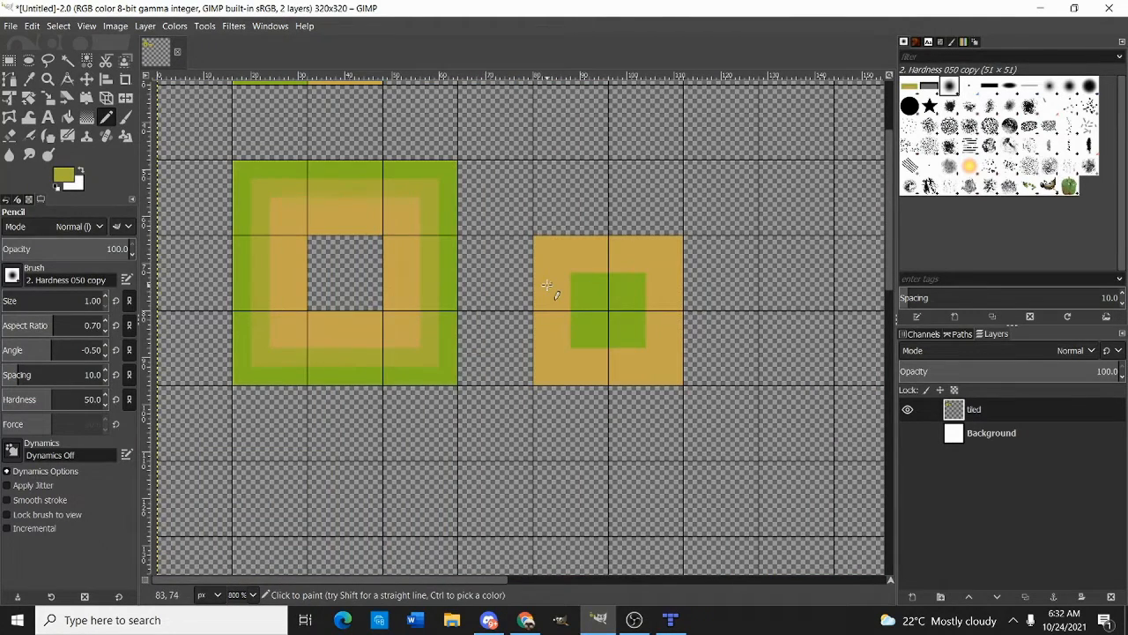
Paste an 8 × 8 px blend-and-green piece of the ring over the 2 × 2 block's lower-left green quarter and blend its lower 4 px
{"action": "left_click_drag", "start_coordinate": [642, 332], "coordinate": [575, 330]}
{"action": "scroll", "coordinate": [515, 289], "scroll_direction": "up", "scroll_amount": 4}
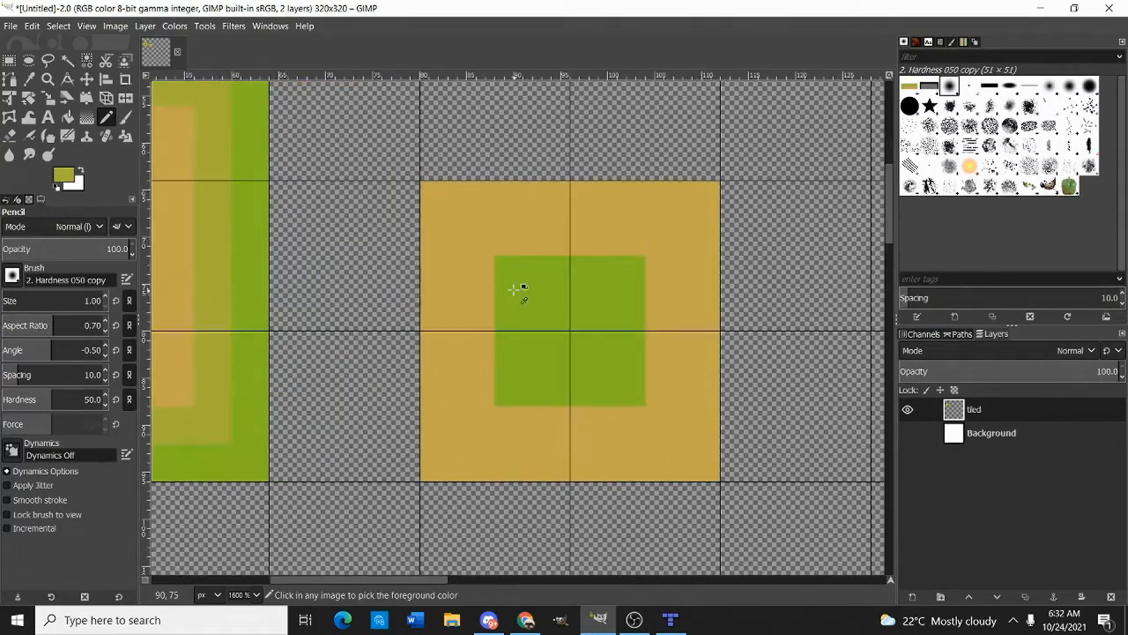
{"action": "scroll", "coordinate": [529, 270], "scroll_direction": "down", "scroll_amount": 3}
{"action": "scroll", "coordinate": [529, 272], "scroll_direction": "down", "scroll_amount": 1}
{"action": "scroll", "coordinate": [529, 270], "scroll_direction": "up", "scroll_amount": 4}
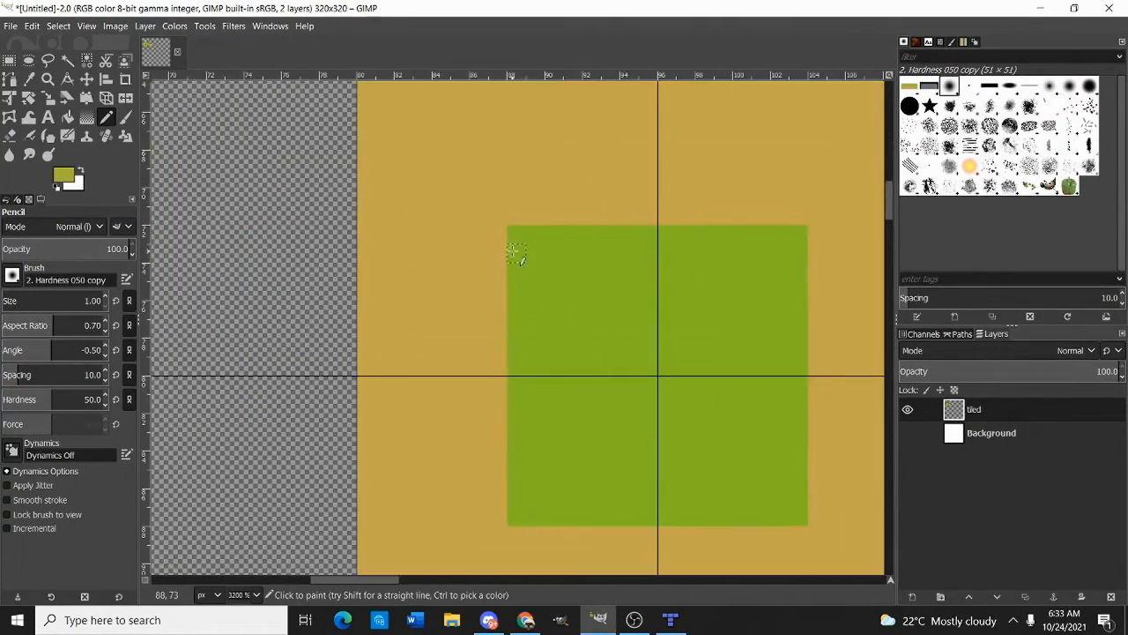
{"action": "scroll", "coordinate": [579, 283], "scroll_direction": "down", "scroll_amount": 2}
{"action": "key", "text": "r"}
{"action": "mouse_move", "coordinate": [243, 324]}
{"action": "left_mouse_down"}
{"action": "mouse_move", "coordinate": [277, 387]}
{"action": "mouse_move", "coordinate": [322, 411]}
{"action": "mouse_move", "coordinate": [318, 396]}
{"action": "mouse_move", "coordinate": [559, 378]}
{"action": "mouse_move", "coordinate": [585, 364]}
{"action": "left_mouse_up"}
{"action": "key", "text": "ctrl+c"}
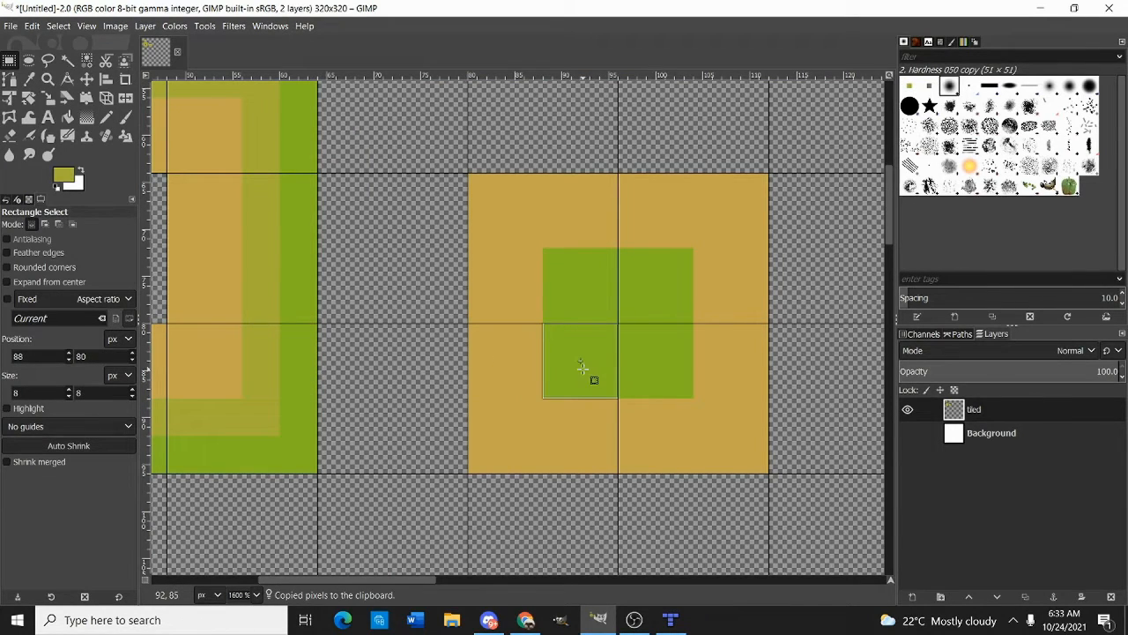
{"action": "key", "text": "ctrl+v"}
{"action": "key", "text": "ctrl+h"}
{"action": "scroll", "coordinate": [637, 375], "scroll_direction": "up", "scroll_amount": 3}
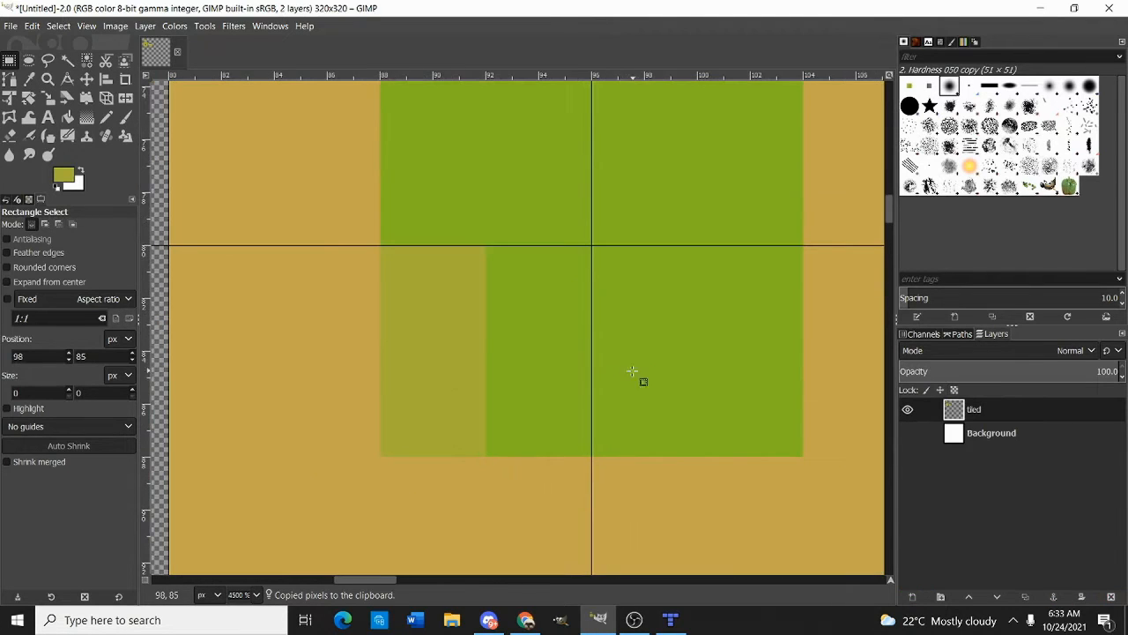
{"action": "key", "text": "n"}
{"action": "left_click_drag", "start_coordinate": [490, 401], "coordinate": [514, 448]}
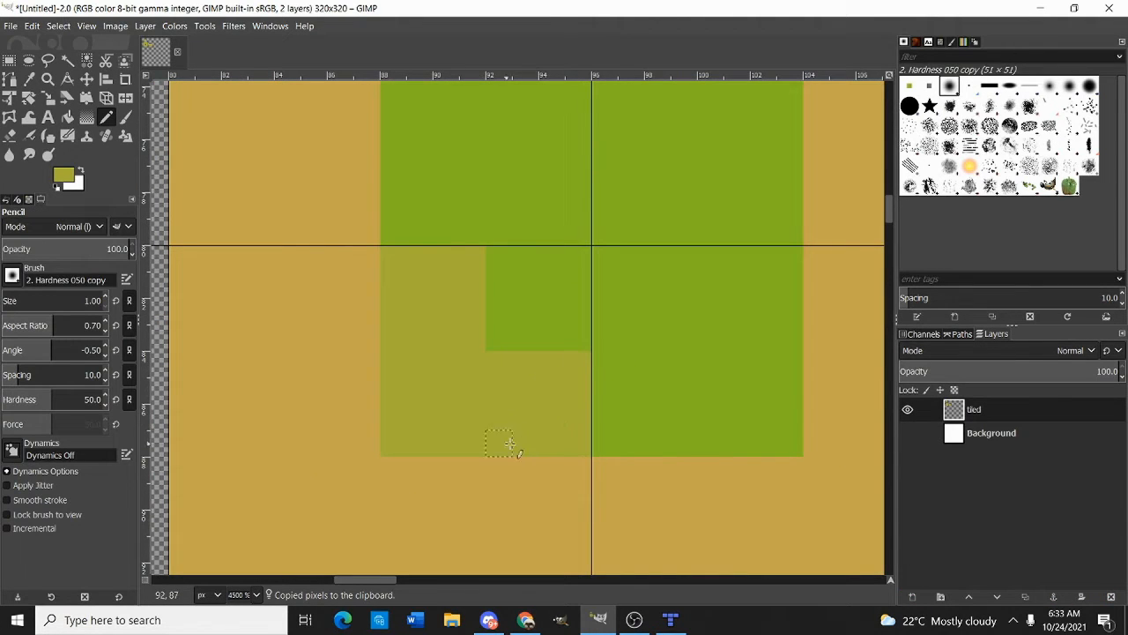
Copy the 2 × 2 block's blended lower-left tile, paste it flipped horizontally over the lower-right cell and anchor it
{"action": "scroll", "coordinate": [481, 309], "scroll_direction": "down", "scroll_amount": 3}
{"action": "key", "text": "r"}
{"action": "left_click_drag", "start_coordinate": [361, 288], "coordinate": [513, 456]}
{"action": "key", "text": "ctrl+v"}
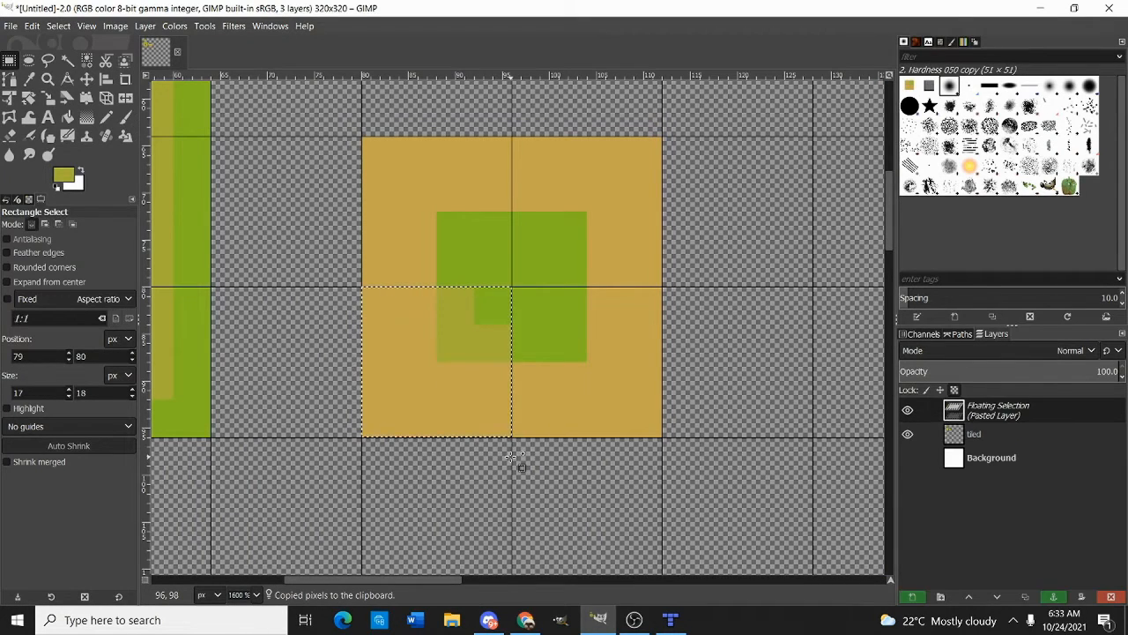
{"action": "key", "text": "shift+f"}
{"action": "left_click", "coordinate": [511, 456]}
{"action": "key", "text": "r"}
{"action": "left_click_drag", "start_coordinate": [461, 368], "coordinate": [622, 372]}
{"action": "left_click", "coordinate": [720, 345]}
Copy the 2 × 2 block's blended lower row, paste it flipped vertically over the upper row and anchor it
{"action": "left_click_drag", "start_coordinate": [355, 287], "coordinate": [691, 454]}
{"action": "key", "text": "ctrl+c"}
{"action": "key", "text": "ctrl+v"}
{"action": "key", "text": "shift+f"}
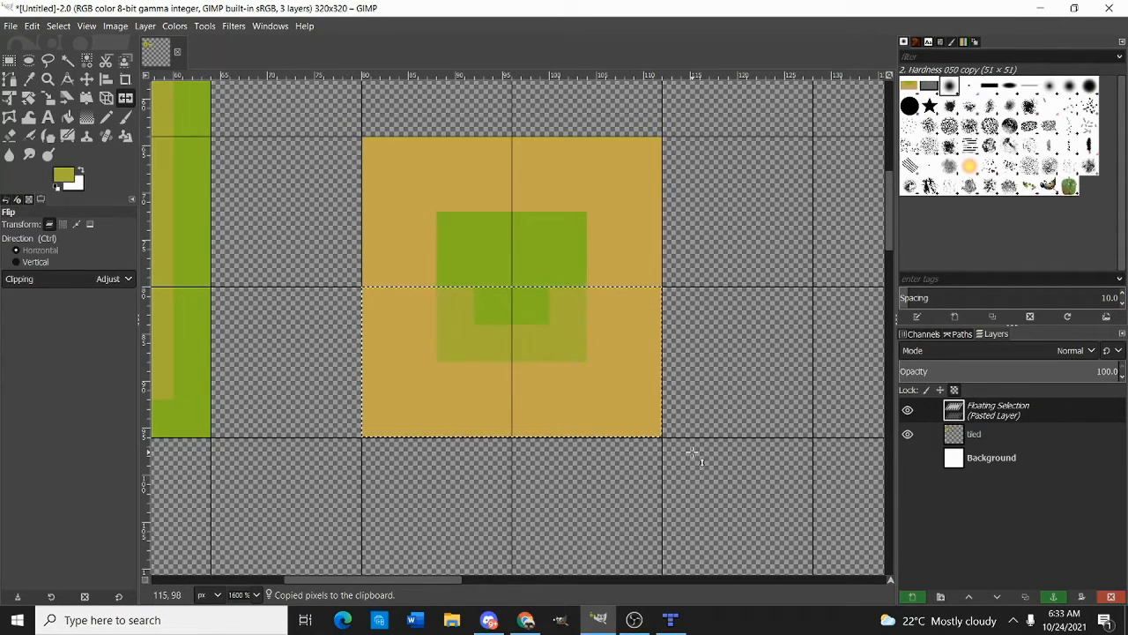
{"action": "left_click", "coordinate": [694, 453], "text": "ctrl"}
{"action": "key", "text": "r"}
{"action": "left_click_drag", "start_coordinate": [629, 411], "coordinate": [599, 232]}
{"action": "scroll", "coordinate": [650, 298], "scroll_direction": "down", "scroll_amount": 4}
{"action": "left_click", "coordinate": [692, 341]}
{"action": "left_click_drag", "start_coordinate": [469, 242], "coordinate": [400, 266]}
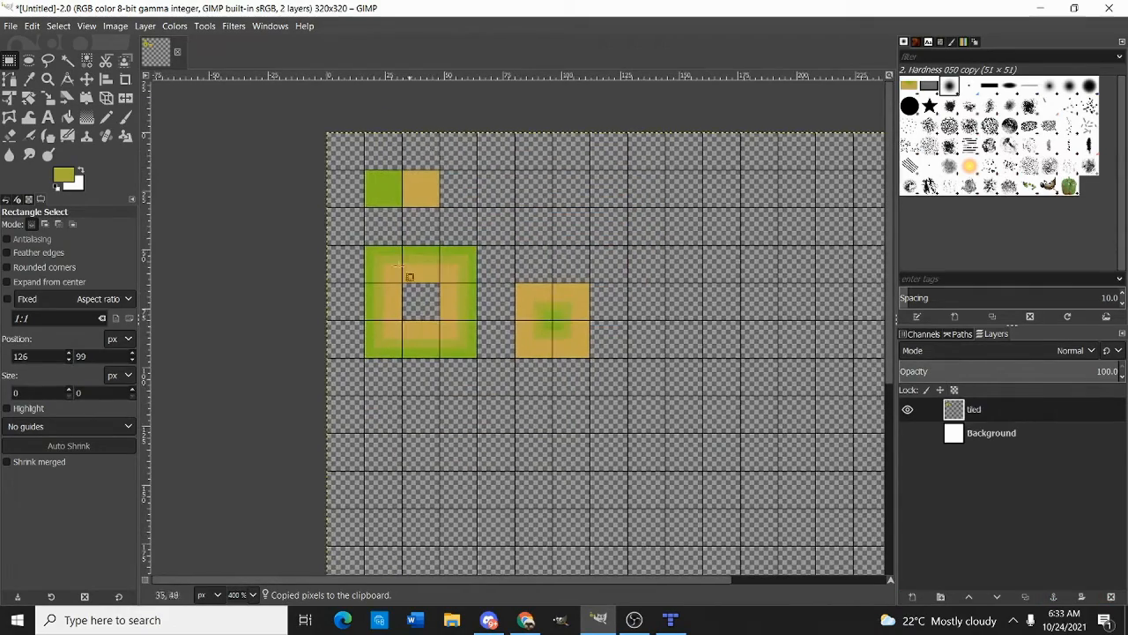
{"action": "left_click_drag", "start_coordinate": [590, 330], "coordinate": [574, 286]}
{"action": "left_click_drag", "start_coordinate": [413, 208], "coordinate": [427, 262]}
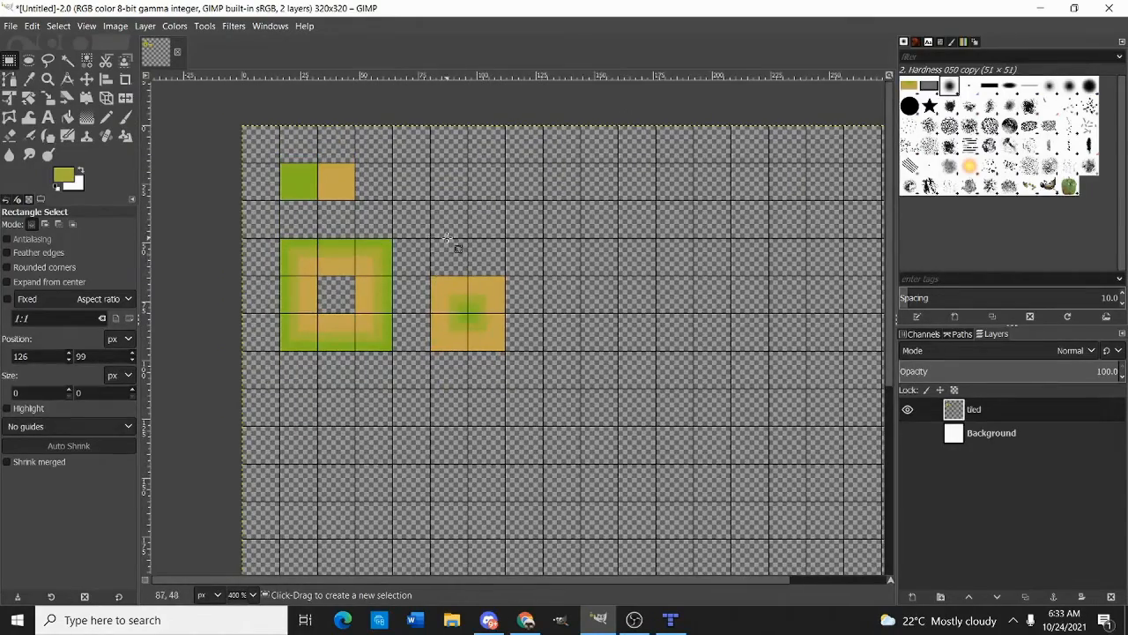
{"action": "scroll", "coordinate": [448, 238], "scroll_direction": "up", "scroll_amount": 4}
{"action": "left_click_drag", "start_coordinate": [203, 131], "coordinate": [368, 357]}
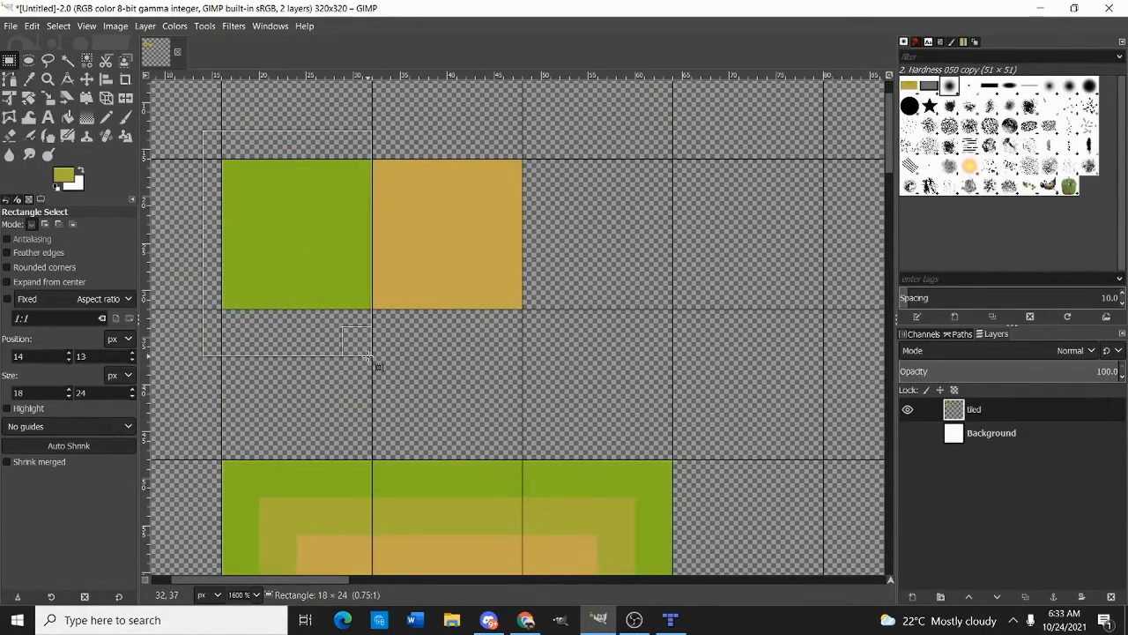
{"action": "left_click", "coordinate": [579, 338]}
Select all pure green areas by colour with a threshold of 0
{"action": "key", "text": "shift+o"}
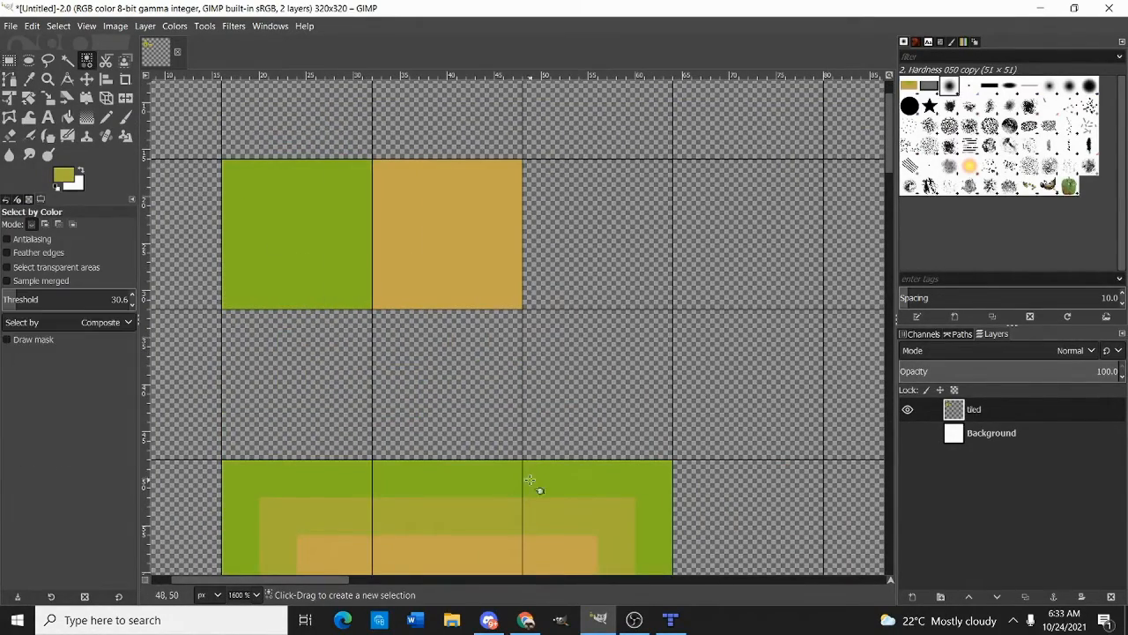
{"action": "left_click_drag", "start_coordinate": [344, 270], "coordinate": [56, 186]}
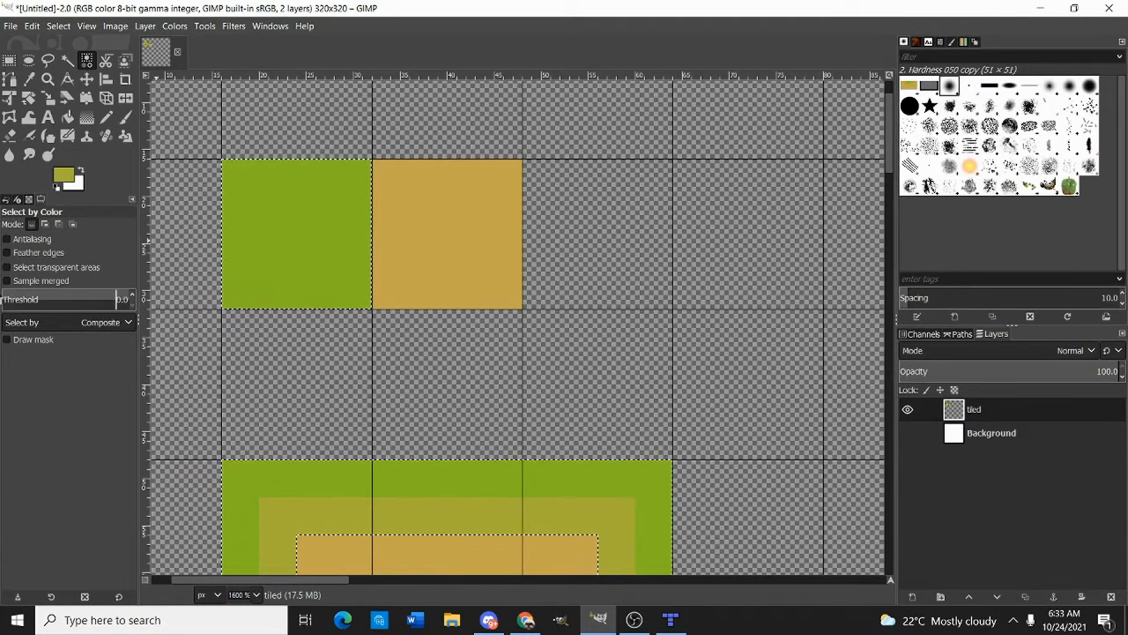
{"action": "left_click", "coordinate": [376, 227]}
{"action": "left_click", "coordinate": [351, 230]}
{"action": "left_click_drag", "start_coordinate": [450, 339], "coordinate": [455, 302]}
{"action": "left_click", "coordinate": [9, 61]}
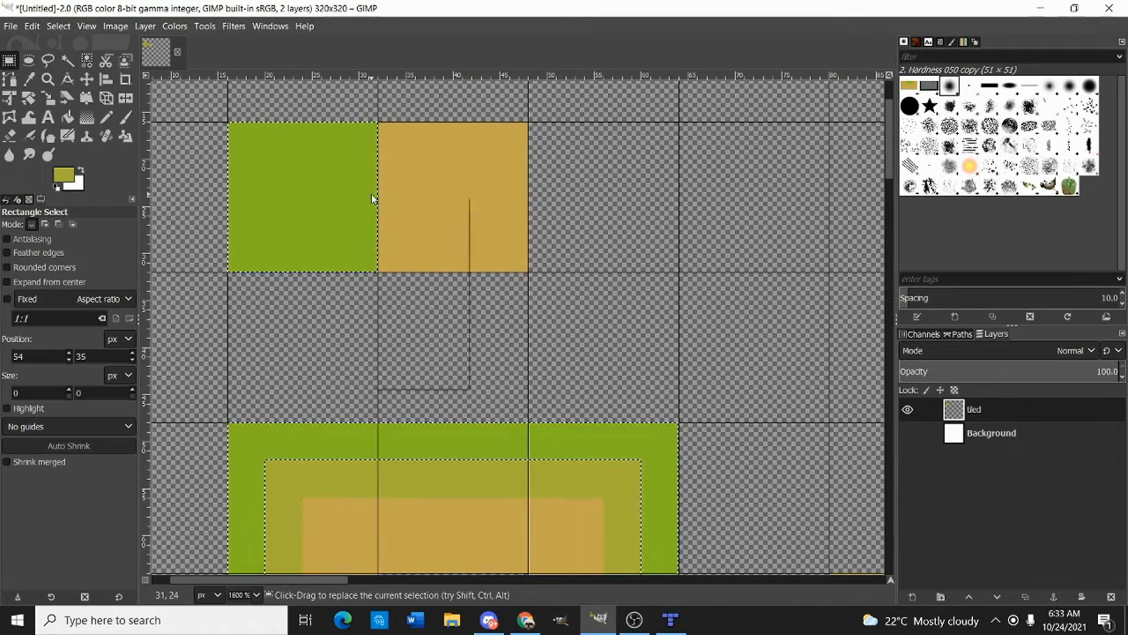
Apply a Hue-Chroma adjustment to the selected green areas with Chroma set to -5
{"action": "right_click", "coordinate": [372, 199]}
{"action": "mouse_move", "coordinate": [423, 312]}
{"action": "left_click", "coordinate": [555, 217]}
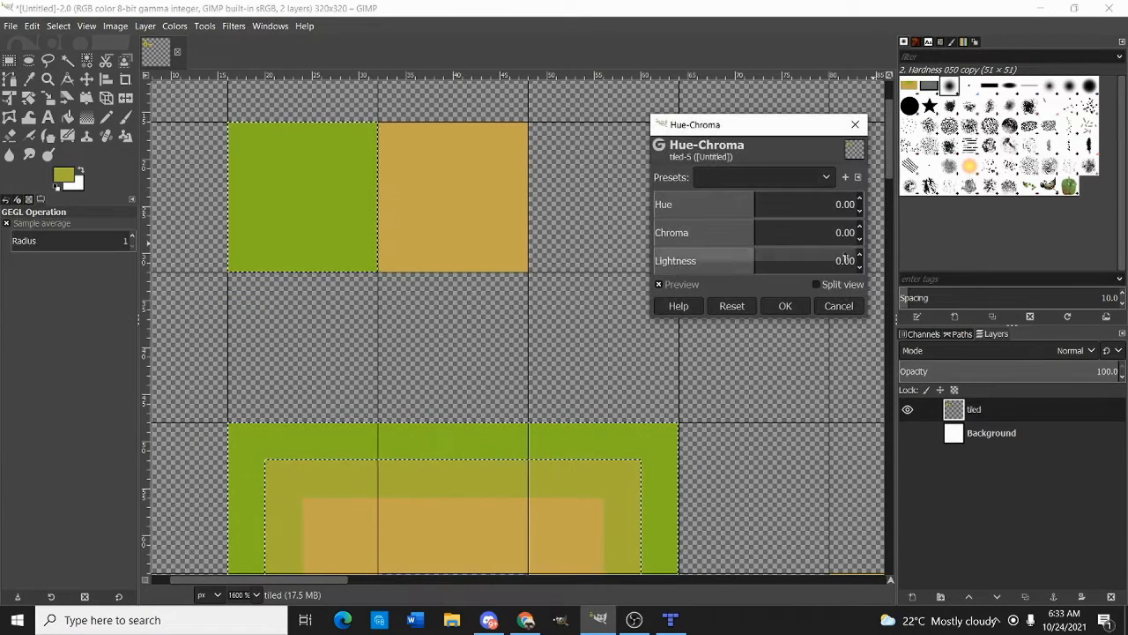
{"action": "left_click", "coordinate": [862, 240]}
{"action": "left_click", "coordinate": [861, 240]}
{"action": "left_click", "coordinate": [862, 240]}
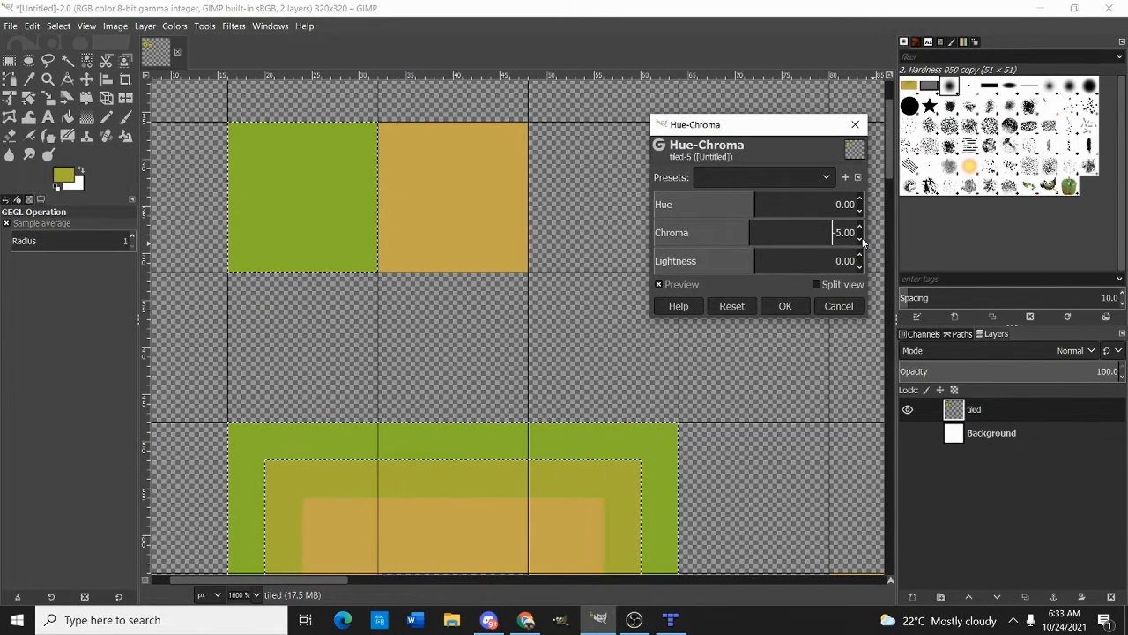
{"action": "left_click", "coordinate": [784, 306]}
Select the outer blended olive-green areas by colour, apply Hue-Chroma with Chroma at -4, and clear the selection
{"action": "scroll", "coordinate": [529, 353], "scroll_direction": "down", "scroll_amount": 3}
{"action": "key", "text": "shift+o"}
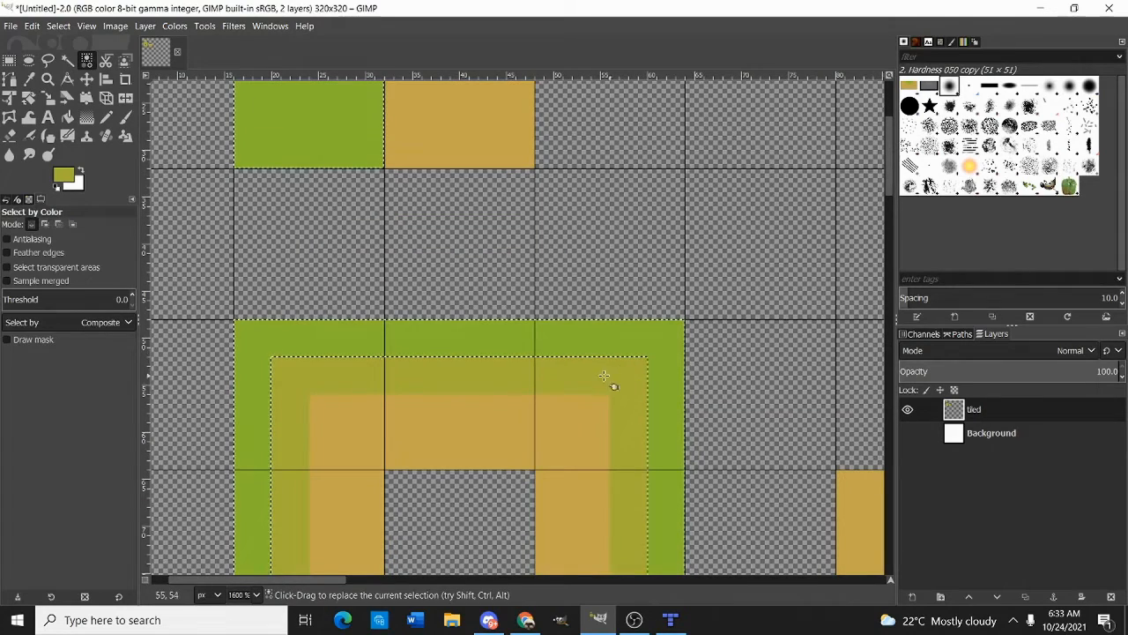
{"action": "left_click", "coordinate": [432, 359]}
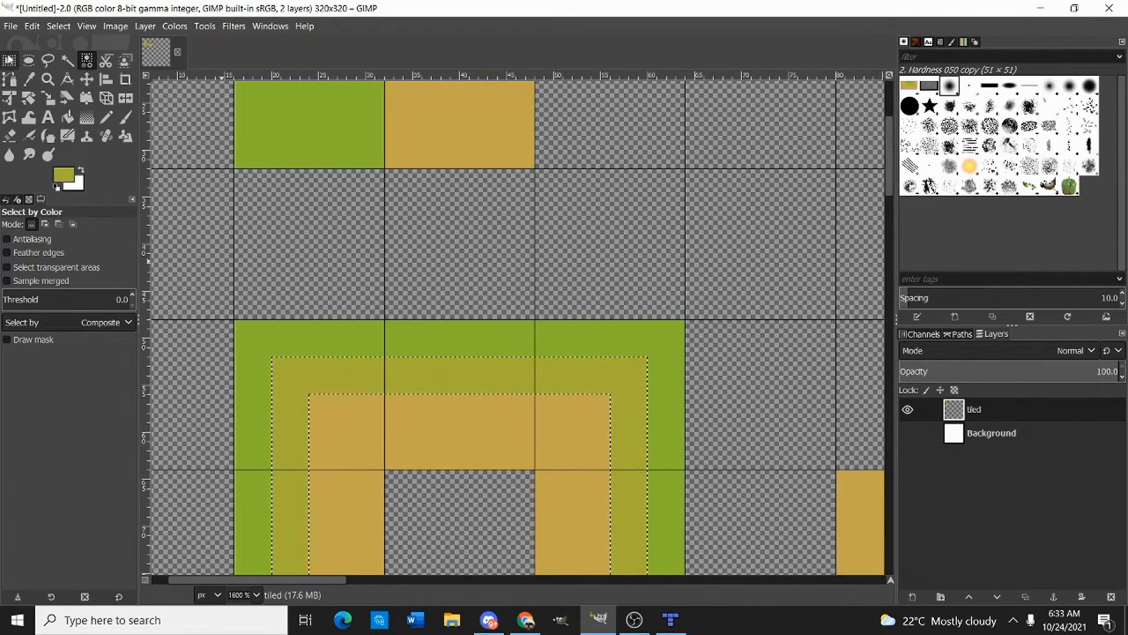
{"action": "right_click", "coordinate": [485, 238]}
{"action": "mouse_move", "coordinate": [529, 348]}
{"action": "left_click", "coordinate": [644, 200]}
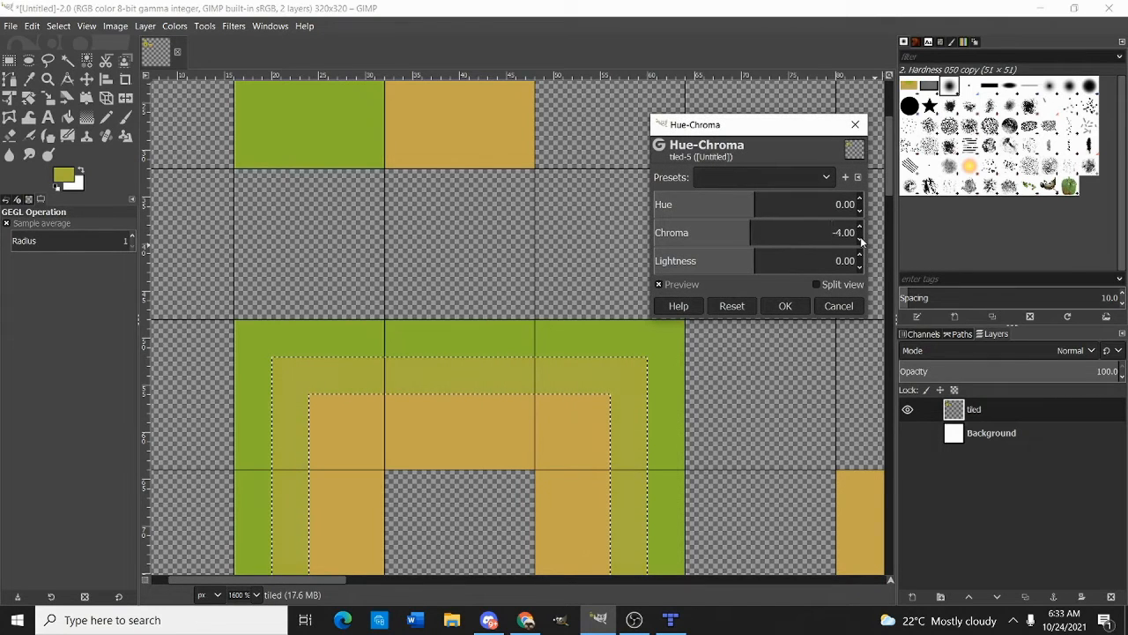
{"action": "left_click", "coordinate": [785, 306]}
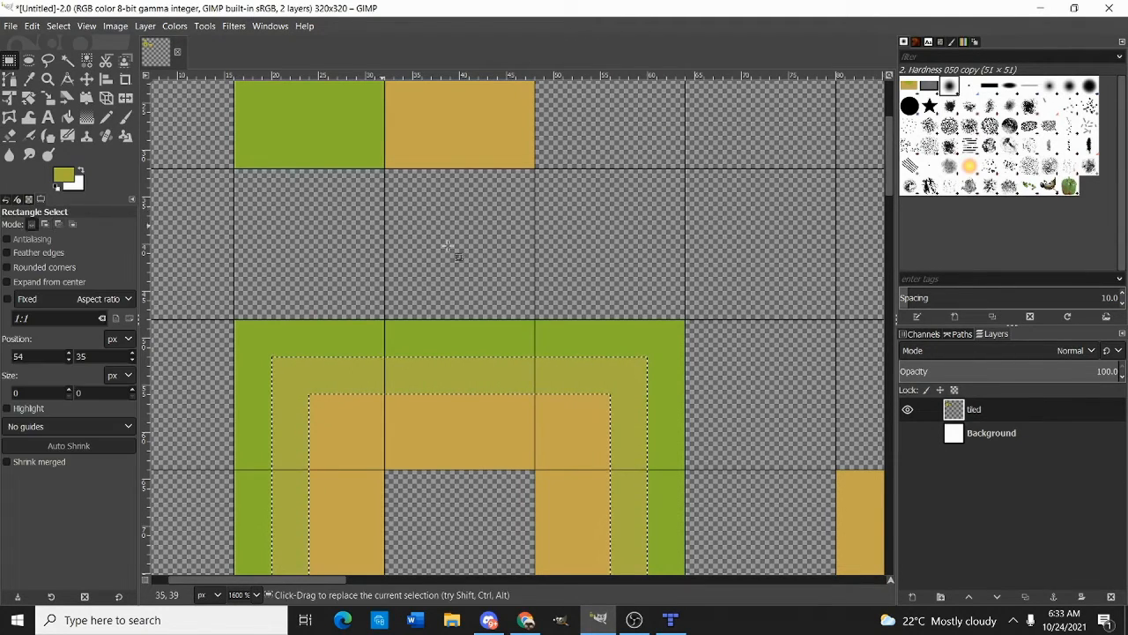
{"action": "left_click", "coordinate": [458, 247]}
Copy the plain green base tile beside the sand tile near the tileset's top edge
{"action": "scroll", "coordinate": [459, 277], "scroll_direction": "down", "scroll_amount": 3}
{"action": "left_click_drag", "start_coordinate": [587, 438], "coordinate": [544, 335]}
{"action": "scroll", "coordinate": [543, 335], "scroll_direction": "down", "scroll_amount": 2}
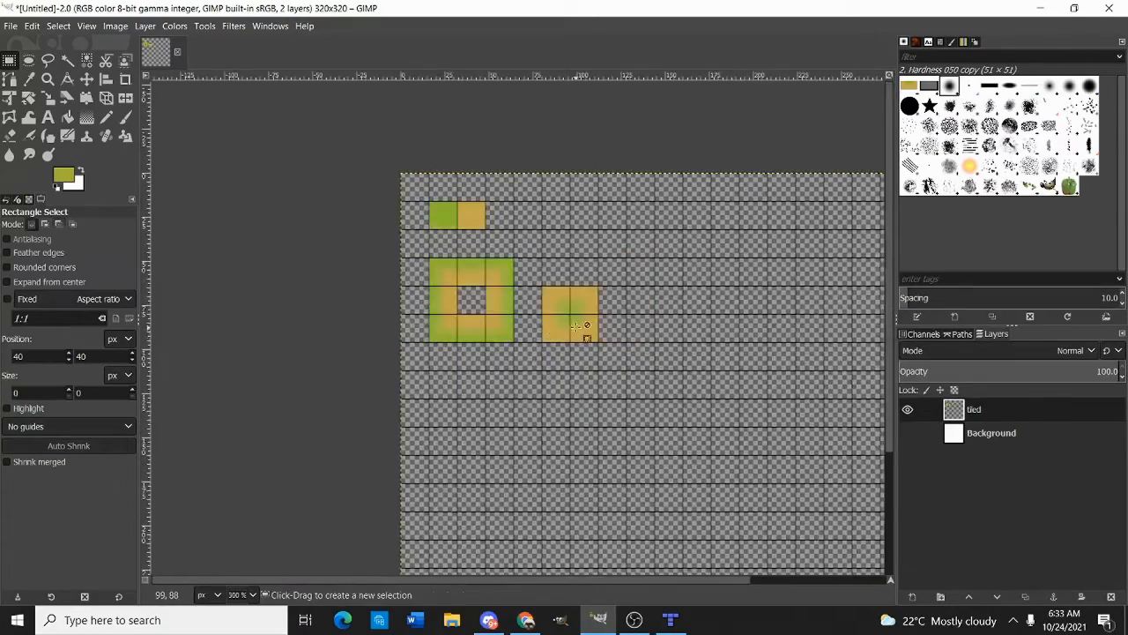
{"action": "scroll", "coordinate": [575, 326], "scroll_direction": "down", "scroll_amount": 2}
{"action": "scroll", "coordinate": [414, 277], "scroll_direction": "up", "scroll_amount": 3}
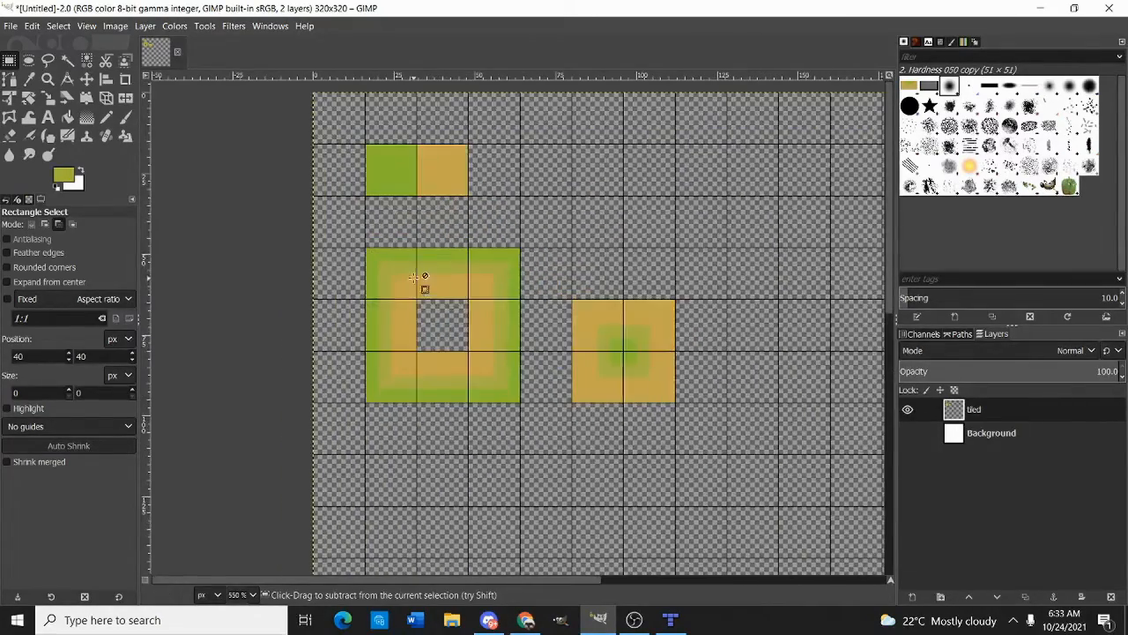
{"action": "left_click_drag", "start_coordinate": [472, 318], "coordinate": [461, 291]}
{"action": "key", "text": "n"}
{"action": "key", "text": "r"}
{"action": "mouse_move", "coordinate": [376, 137]}
{"action": "left_mouse_down"}
{"action": "mouse_move", "coordinate": [383, 207]}
{"action": "mouse_move", "coordinate": [463, 307]}
{"action": "mouse_move", "coordinate": [499, 140]}
{"action": "left_mouse_up"}
{"action": "scroll", "coordinate": [384, 208], "scroll_direction": "up", "scroll_amount": 2}
{"action": "key", "text": "ctrl+c"}
{"action": "scroll", "coordinate": [525, 305], "scroll_direction": "down", "scroll_amount": 2}
{"action": "left_click_drag", "start_coordinate": [511, 299], "coordinate": [416, 456]}
{"action": "scroll", "coordinate": [494, 189], "scroll_direction": "up", "scroll_amount": 1}
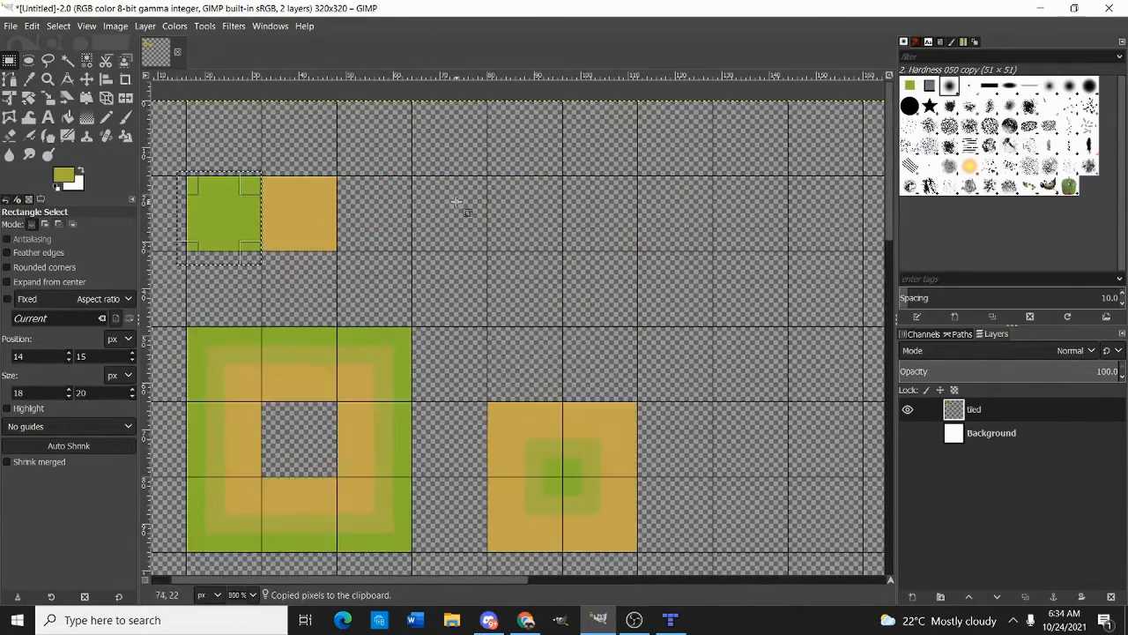
Paste the green tile into the empty grid cell at 16, 112 below the 3 × 3 block and anchor it
{"action": "left_click_drag", "start_coordinate": [443, 308], "coordinate": [467, 213]}
{"action": "left_click_drag", "start_coordinate": [467, 263], "coordinate": [506, 153]}
{"action": "left_click_drag", "start_coordinate": [303, 281], "coordinate": [374, 355]}
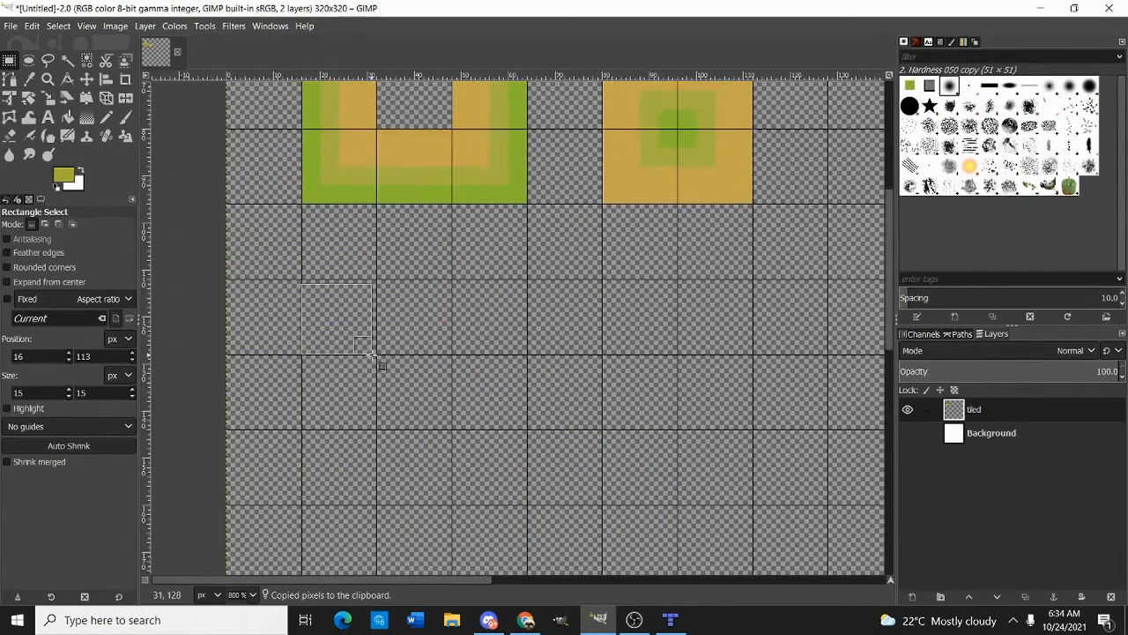
{"action": "key", "text": "ctrl+v"}
{"action": "scroll", "coordinate": [343, 303], "scroll_direction": "up", "scroll_amount": 2}
{"action": "key", "text": "Left"}
{"action": "key", "text": "ctrl+h"}
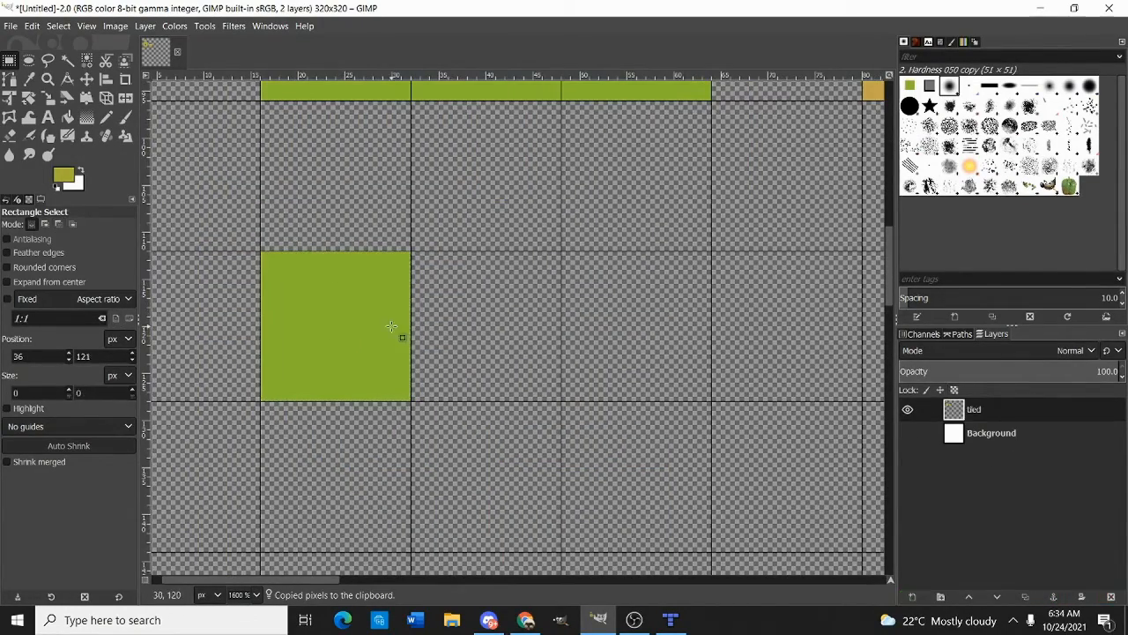
Pick the new tile's green for the 1 px Pencil and change the foreground colour to a slightly lighter green
{"action": "key", "text": "n"}
{"action": "scroll", "coordinate": [366, 331], "scroll_direction": "up", "scroll_amount": 1}
{"action": "left_click", "coordinate": [62, 180]}
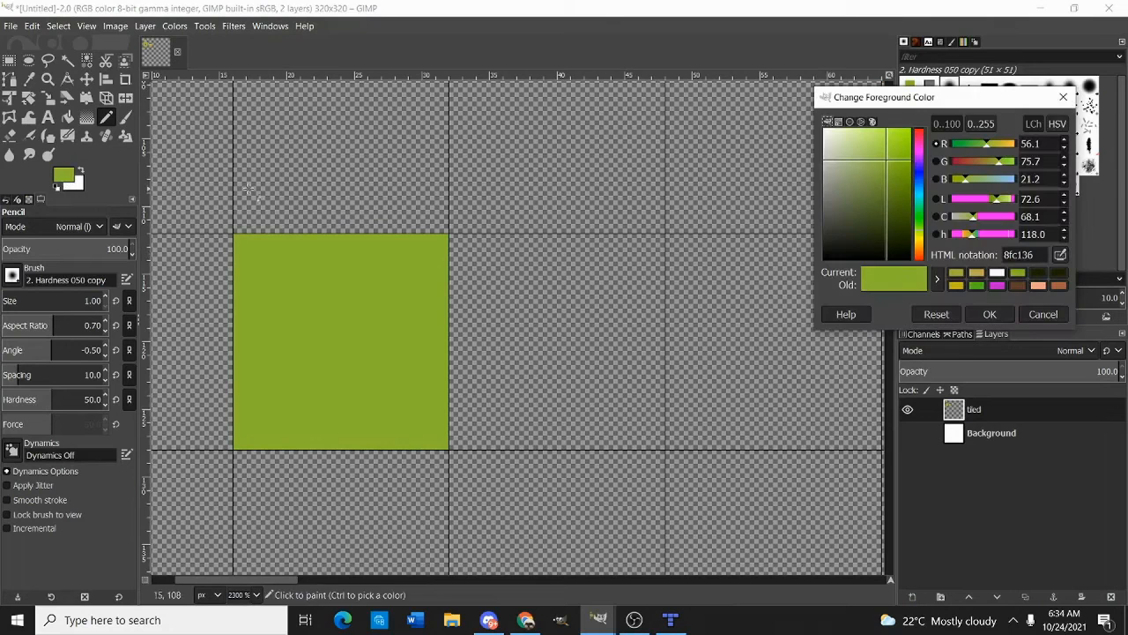
{"action": "left_click", "coordinate": [889, 152]}
{"action": "left_click", "coordinate": [987, 315]}
Try painting small stepped clusters of lighter green pixels on the new green tile, undoing unwanted strokes
{"action": "scroll", "coordinate": [301, 311], "scroll_direction": "up", "scroll_amount": 2}
{"action": "mouse_move", "coordinate": [287, 329]}
{"action": "left_mouse_down"}
{"action": "mouse_move", "coordinate": [320, 354]}
{"action": "mouse_move", "coordinate": [283, 338]}
{"action": "mouse_move", "coordinate": [302, 342]}
{"action": "left_mouse_up"}
{"action": "key", "text": "ctrl+z"}
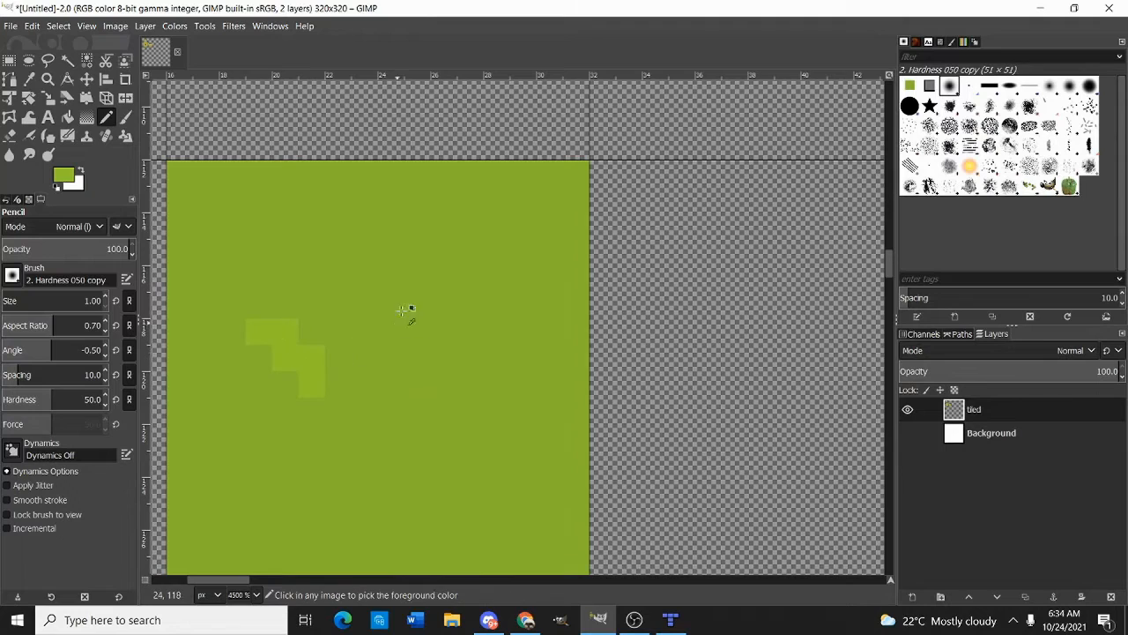
{"action": "scroll", "coordinate": [410, 343], "scroll_direction": "down", "scroll_amount": 2}
{"action": "scroll", "coordinate": [414, 338], "scroll_direction": "up", "scroll_amount": 1}
{"action": "key", "text": "ctrl+z"}
{"action": "mouse_move", "coordinate": [328, 307]}
{"action": "left_mouse_down"}
{"action": "mouse_move", "coordinate": [362, 308]}
{"action": "mouse_move", "coordinate": [338, 302]}
{"action": "mouse_move", "coordinate": [381, 327]}
{"action": "left_mouse_up"}
{"action": "key", "text": "ctrl+z"}
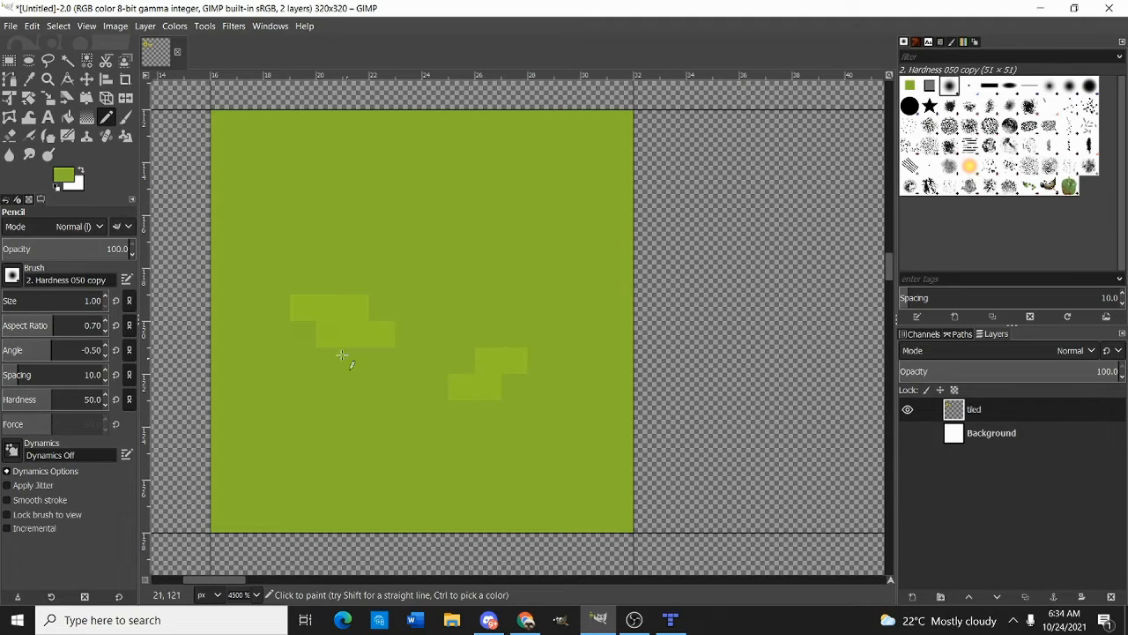
Try another arrangement of light green clusters on the tile and remove all of them again
{"action": "scroll", "coordinate": [491, 320], "scroll_direction": "down", "scroll_amount": 4, "text": "ctrl"}
{"action": "scroll", "coordinate": [485, 311], "scroll_direction": "up", "scroll_amount": 1, "text": "ctrl"}
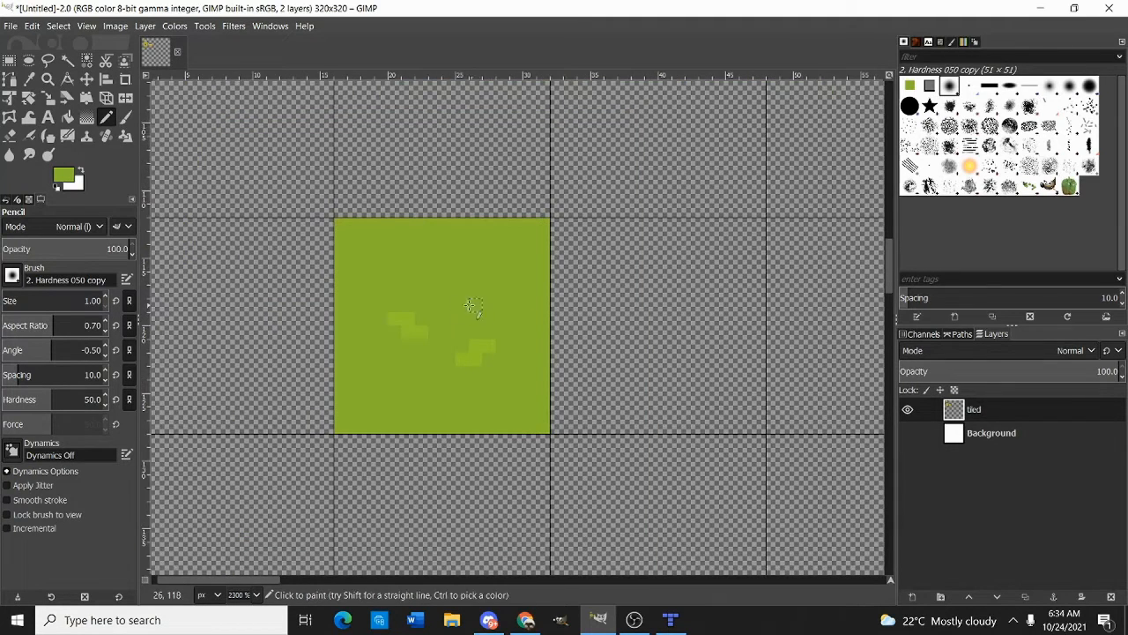
{"action": "scroll", "coordinate": [423, 325], "scroll_direction": "up", "scroll_amount": 1, "text": "ctrl"}
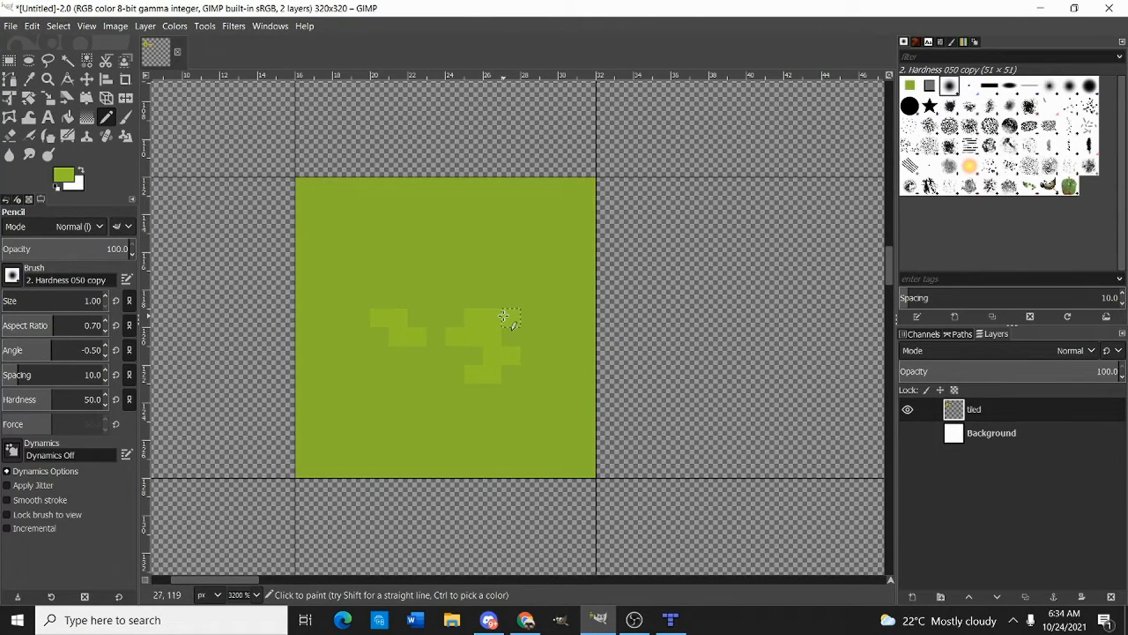
{"action": "scroll", "coordinate": [503, 316], "scroll_direction": "down", "scroll_amount": 1, "text": "ctrl"}
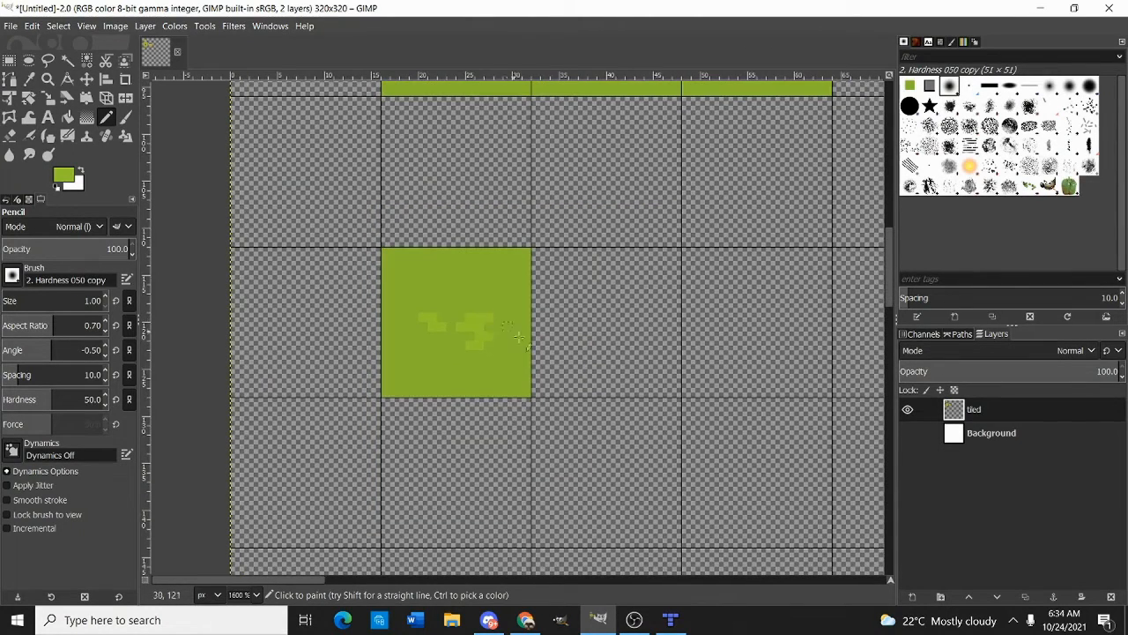
{"action": "scroll", "coordinate": [494, 352], "scroll_direction": "up", "scroll_amount": 1, "text": "ctrl"}
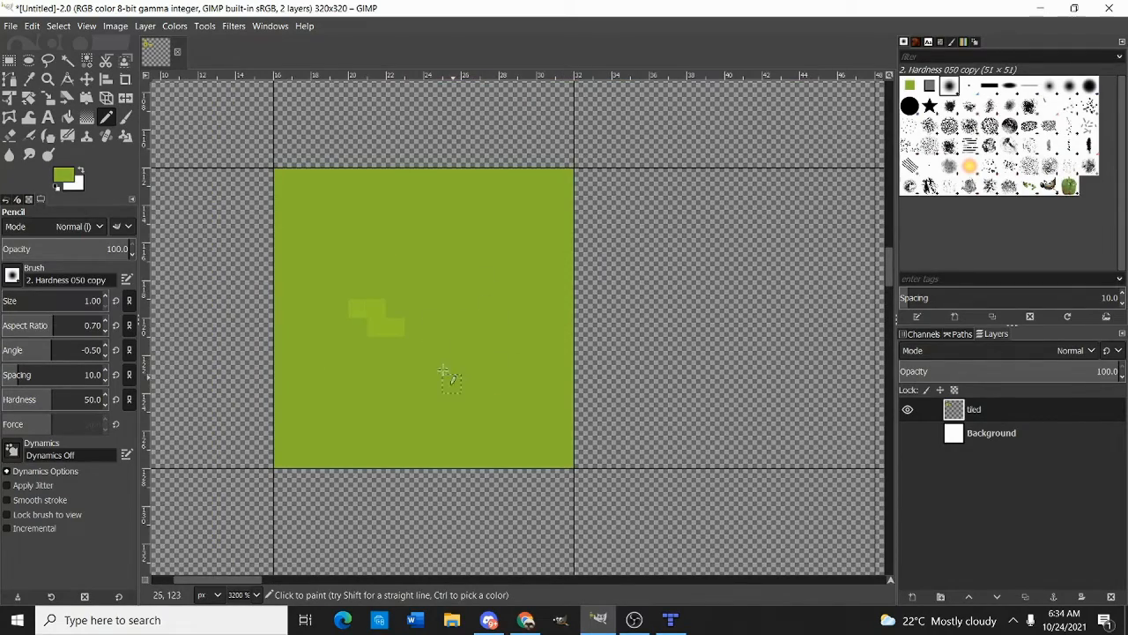
{"action": "scroll", "coordinate": [403, 308], "scroll_direction": "down", "scroll_amount": 1, "text": "ctrl"}
Copy the plain green tile at 16, 112 and select the empty 32 × 32 px area at 64, 128
{"action": "key", "text": "r"}
{"action": "left_click_drag", "start_coordinate": [278, 209], "coordinate": [591, 453]}
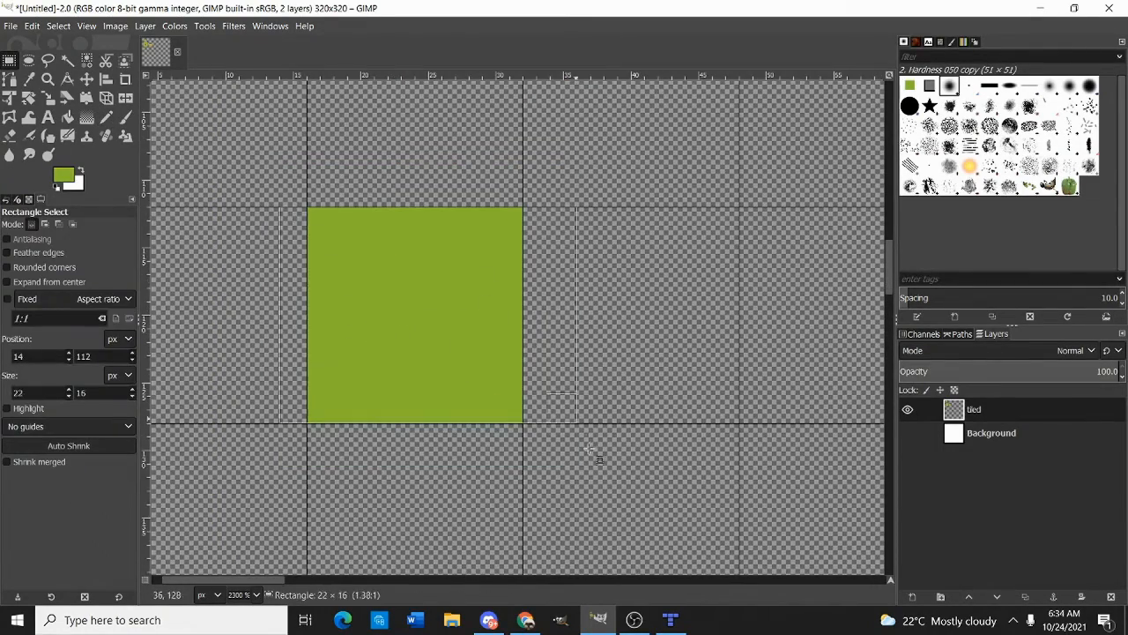
{"action": "key", "text": "ctrl+c"}
{"action": "scroll", "coordinate": [471, 343], "scroll_direction": "down", "scroll_amount": 1, "text": "ctrl"}
{"action": "left_click_drag", "start_coordinate": [756, 453], "coordinate": [533, 256]}
{"action": "left_click", "coordinate": [512, 347]}
{"action": "left_click_drag", "start_coordinate": [588, 205], "coordinate": [779, 434]}
{"action": "scroll", "coordinate": [627, 281], "scroll_direction": "down", "scroll_amount": 2, "text": "ctrl"}
{"action": "scroll", "coordinate": [747, 372], "scroll_direction": "up", "scroll_amount": 3, "text": "ctrl"}
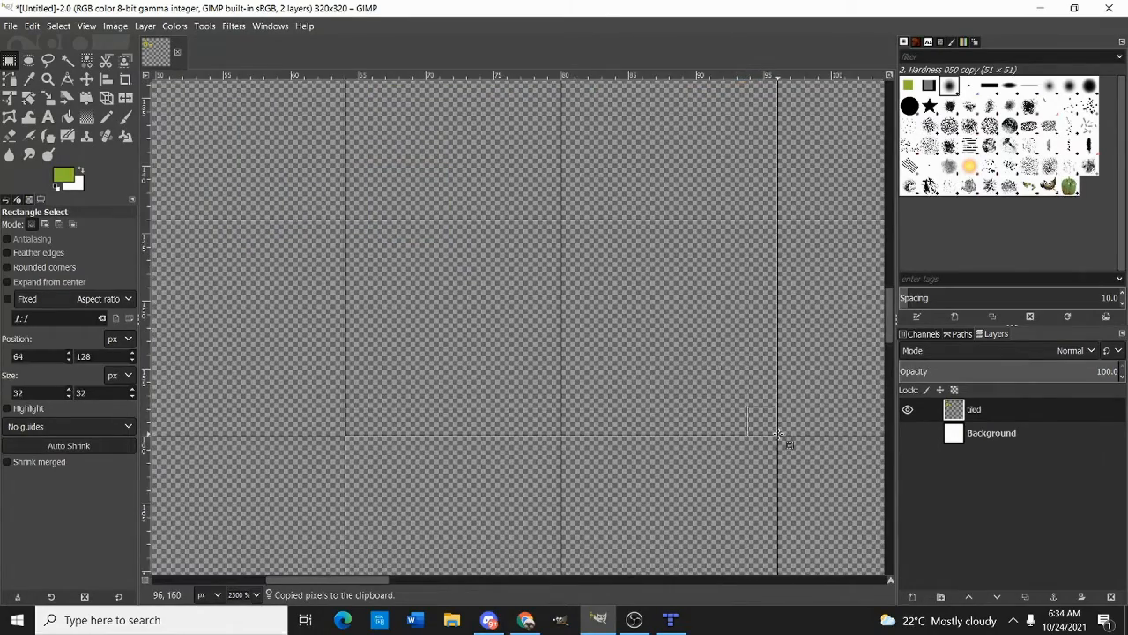
Try pasting the green tile into the selected empty area and undo the paste
{"action": "scroll", "coordinate": [687, 377], "scroll_direction": "down", "scroll_amount": 1, "text": "ctrl"}
{"action": "key", "text": "ctrl+v"}
{"action": "left_click", "coordinate": [703, 438]}
{"action": "key", "text": "ctrl+z"}
{"action": "key", "text": "ctrl+z"}
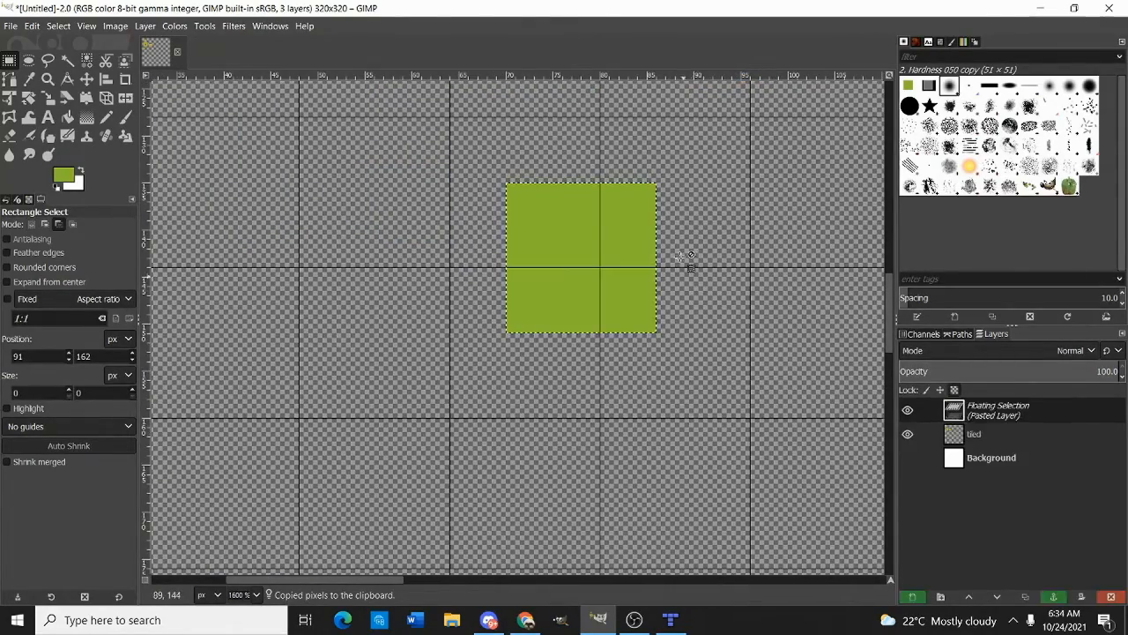
{"action": "left_click_drag", "start_coordinate": [713, 246], "coordinate": [676, 258]}
{"action": "left_click", "coordinate": [561, 234]}
{"action": "scroll", "coordinate": [561, 234], "scroll_direction": "down", "scroll_amount": 3, "text": "ctrl"}
{"action": "left_click", "coordinate": [462, 194]}
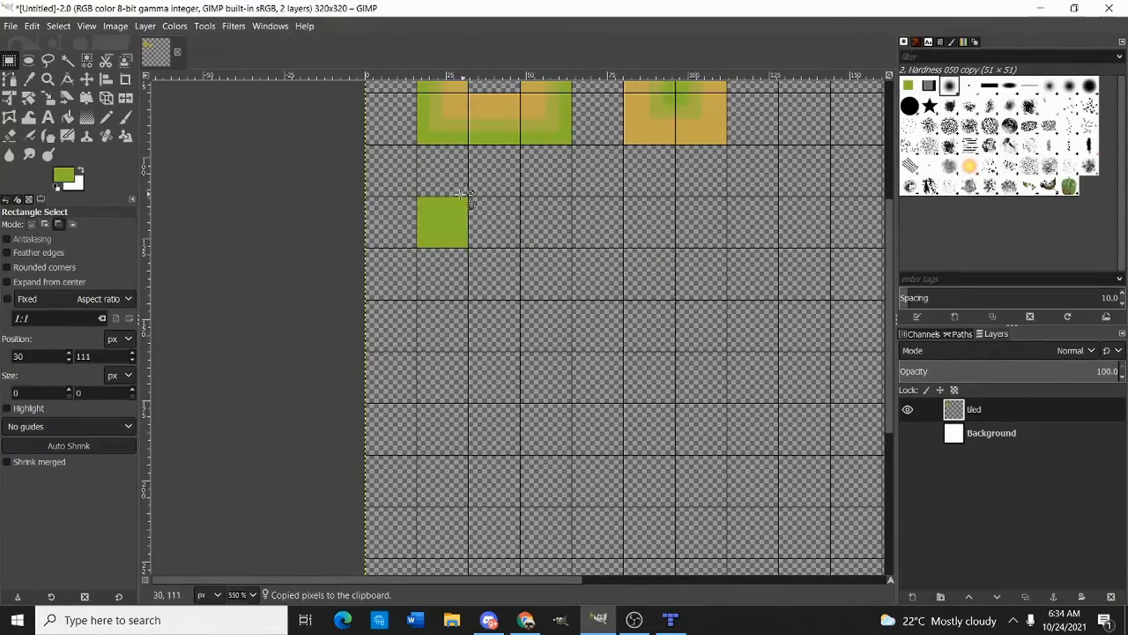
Copy the 16 × 16 px green tile at 16, 112, paste it centred on the grid intersection at 64, 144 and anchor it
{"action": "scroll", "coordinate": [450, 196], "scroll_direction": "up", "scroll_amount": 3, "text": "ctrl"}
{"action": "left_click_drag", "start_coordinate": [362, 206], "coordinate": [511, 347]}
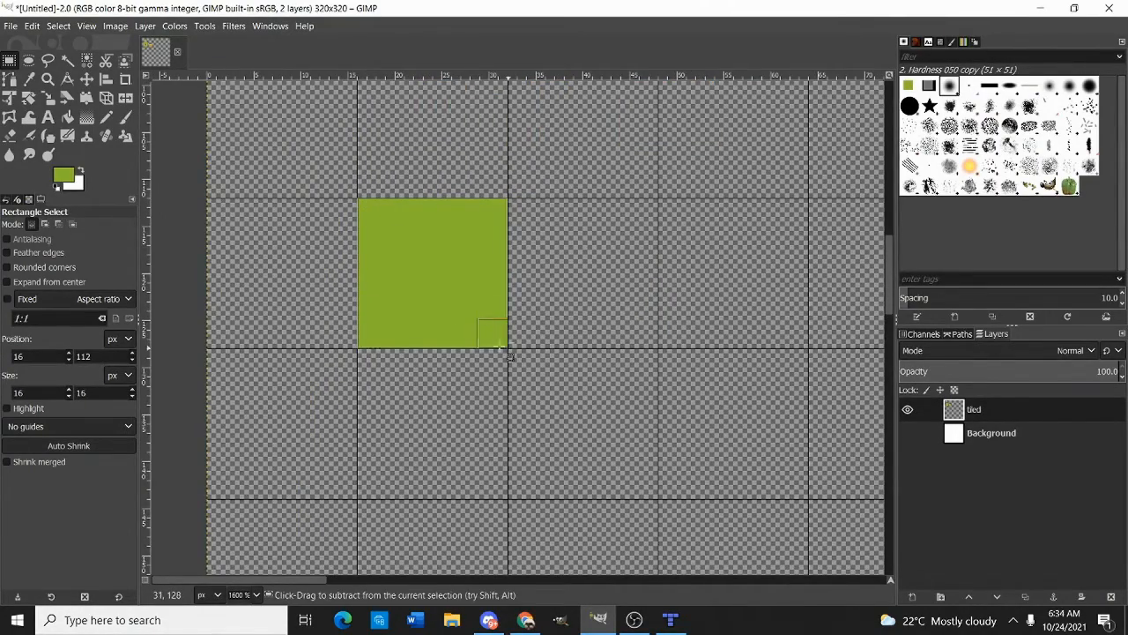
{"action": "key", "text": "ctrl+c"}
{"action": "scroll", "coordinate": [546, 297], "scroll_direction": "down", "scroll_amount": 2, "text": "ctrl"}
{"action": "left_click_drag", "start_coordinate": [547, 297], "coordinate": [537, 294]}
{"action": "left_click_drag", "start_coordinate": [472, 320], "coordinate": [649, 478]}
{"action": "scroll", "coordinate": [600, 448], "scroll_direction": "up", "scroll_amount": 3, "text": "ctrl"}
{"action": "key", "text": "ctrl+v"}
{"action": "left_click", "coordinate": [670, 346]}
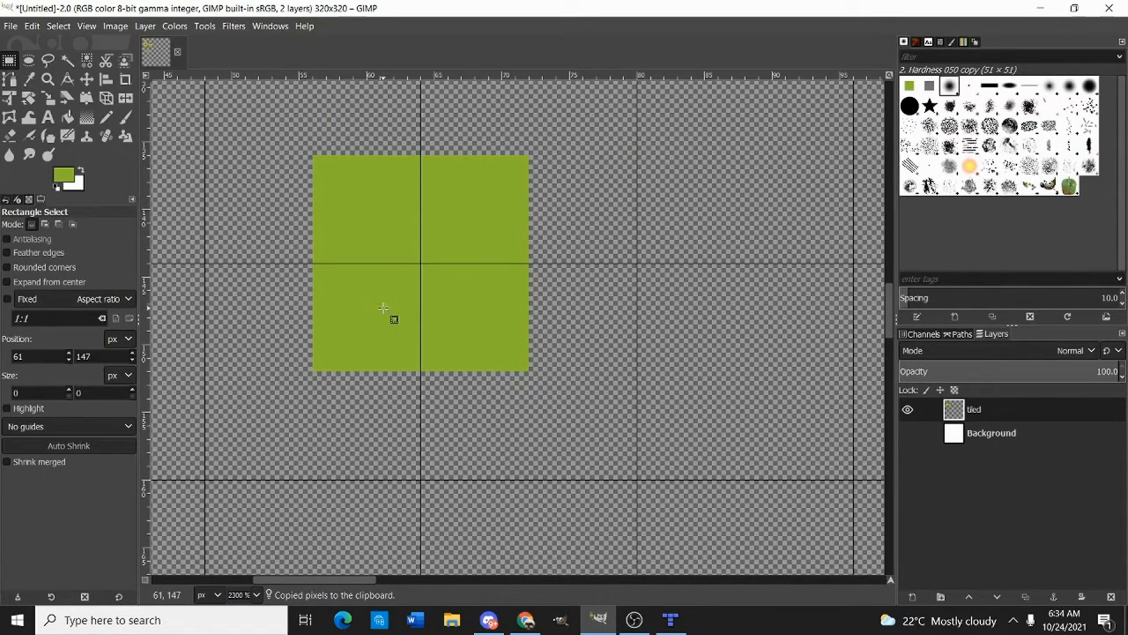
Pick the centred tile's green for the Pencil and set the foreground colour to a slightly lighter green
{"action": "key", "text": "n"}
{"action": "scroll", "coordinate": [478, 270], "scroll_direction": "up", "scroll_amount": 3, "text": "ctrl"}
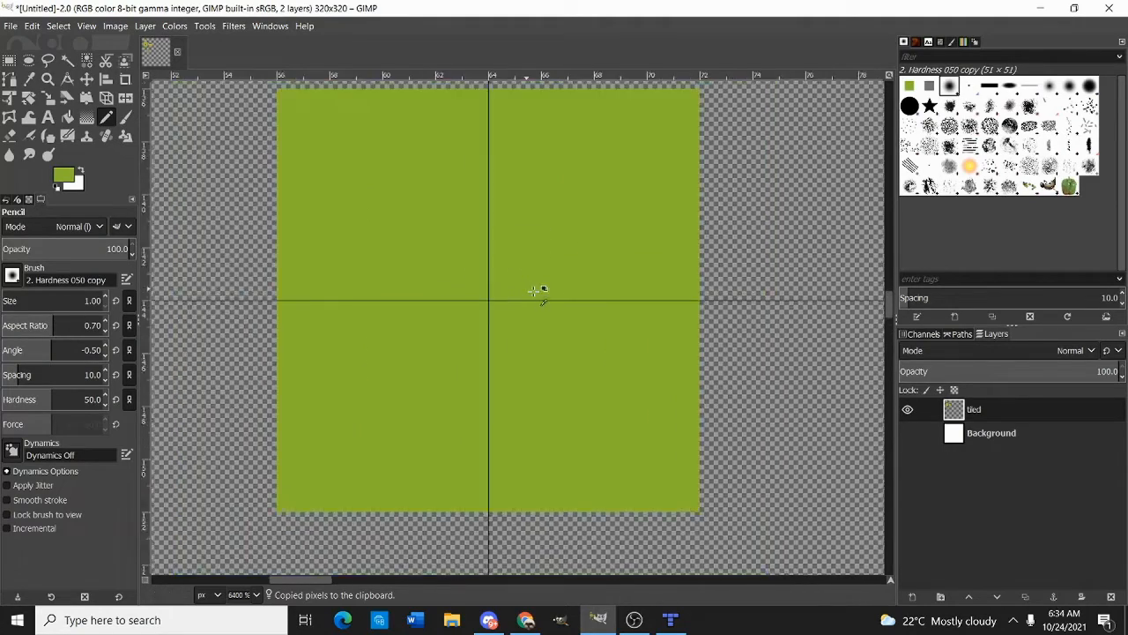
{"action": "scroll", "coordinate": [536, 291], "scroll_direction": "down", "scroll_amount": 4, "text": "ctrl"}
{"action": "left_click", "coordinate": [70, 178]}
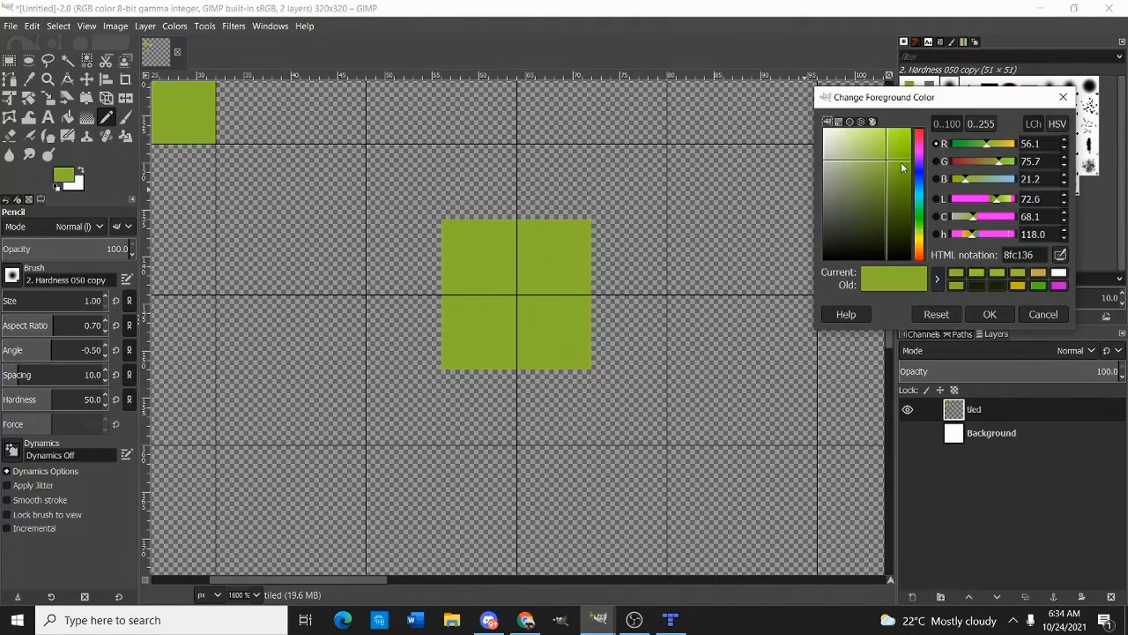
{"action": "left_click", "coordinate": [990, 314]}
Paint two mirrored, stepped clusters of light green pixels on either side of the vertical centre line, just above the tile's middle
{"action": "scroll", "coordinate": [443, 277], "scroll_direction": "up", "scroll_amount": 5, "text": "ctrl"}
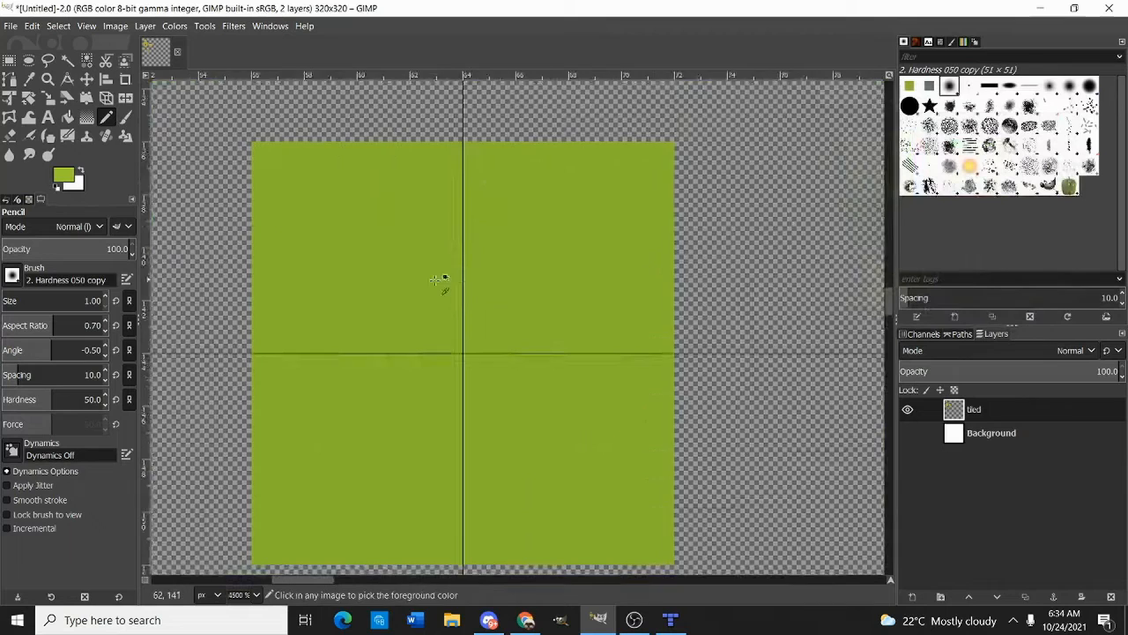
{"action": "mouse_move", "coordinate": [337, 333]}
{"action": "left_mouse_down"}
{"action": "mouse_move", "coordinate": [379, 348]}
{"action": "mouse_move", "coordinate": [415, 390]}
{"action": "left_mouse_up"}
{"action": "scroll", "coordinate": [441, 266], "scroll_direction": "down", "scroll_amount": 5, "text": "ctrl"}
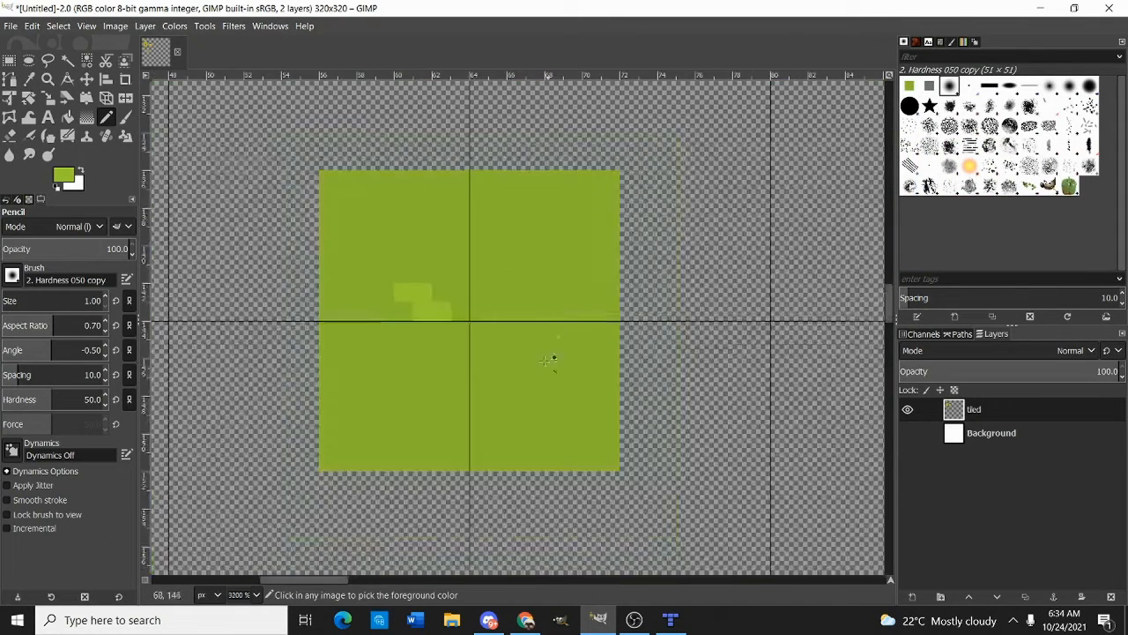
{"action": "scroll", "coordinate": [481, 261], "scroll_direction": "up", "scroll_amount": 4, "text": "ctrl"}
{"action": "mouse_move", "coordinate": [494, 249]}
{"action": "left_mouse_down"}
{"action": "mouse_move", "coordinate": [532, 239]}
{"action": "mouse_move", "coordinate": [586, 210]}
{"action": "left_mouse_up"}
{"action": "scroll", "coordinate": [511, 306], "scroll_direction": "down", "scroll_amount": 4, "text": "ctrl"}
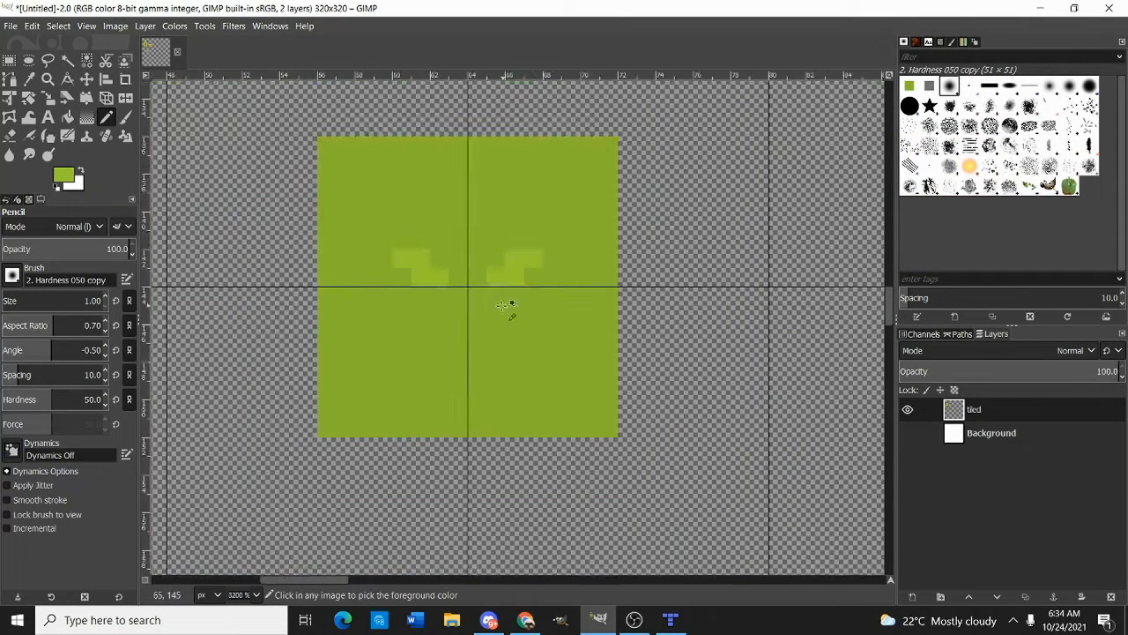
Paint an upright, stepped cluster of light green pixels between and above the two side clusters
{"action": "scroll", "coordinate": [477, 305], "scroll_direction": "up", "scroll_amount": 3, "text": "ctrl"}
{"action": "left_click_drag", "start_coordinate": [524, 315], "coordinate": [544, 361]}
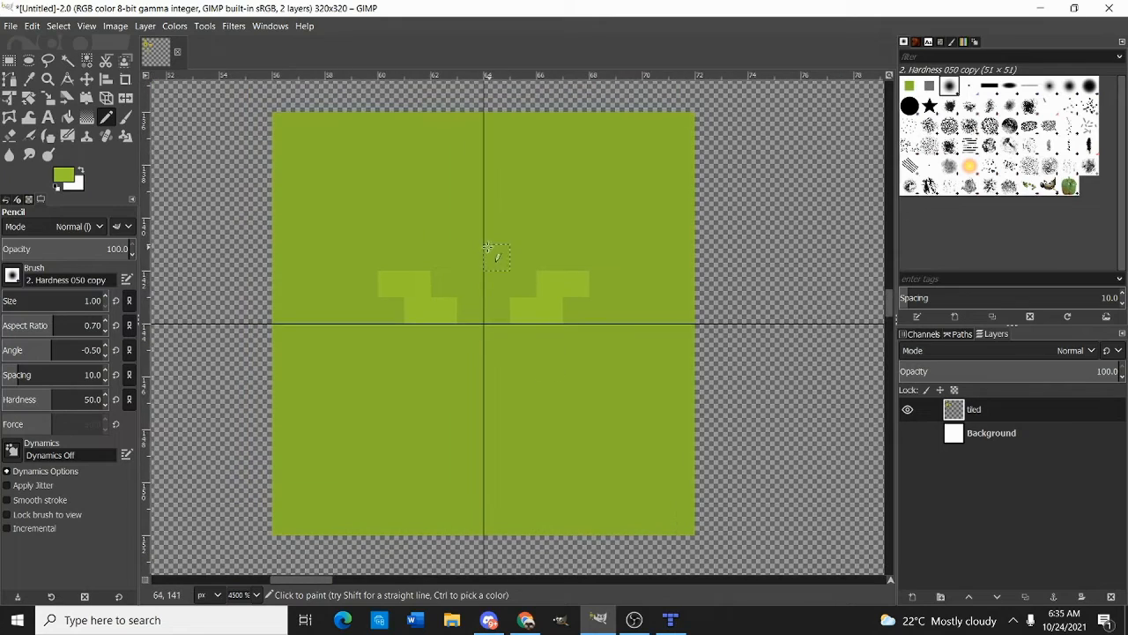
{"action": "left_click_drag", "start_coordinate": [476, 242], "coordinate": [499, 199]}
{"action": "scroll", "coordinate": [495, 284], "scroll_direction": "down", "scroll_amount": 2, "text": "ctrl"}
{"action": "scroll", "coordinate": [494, 284], "scroll_direction": "up", "scroll_amount": 2, "text": "ctrl"}
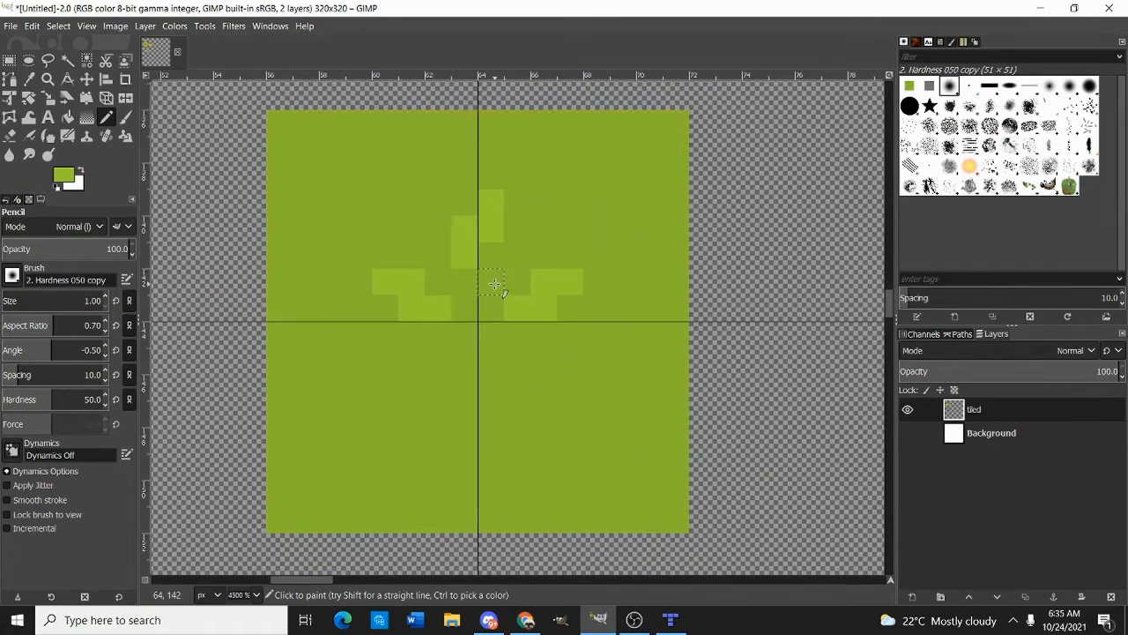
Copy the 10 × 8 px area around the three light green clusters, paste it 2 px lower and anchor it
{"action": "key", "text": "r"}
{"action": "left_click_drag", "start_coordinate": [346, 164], "coordinate": [608, 372]}
{"action": "key", "text": "ctrl+c"}
{"action": "key", "text": "ctrl+v"}
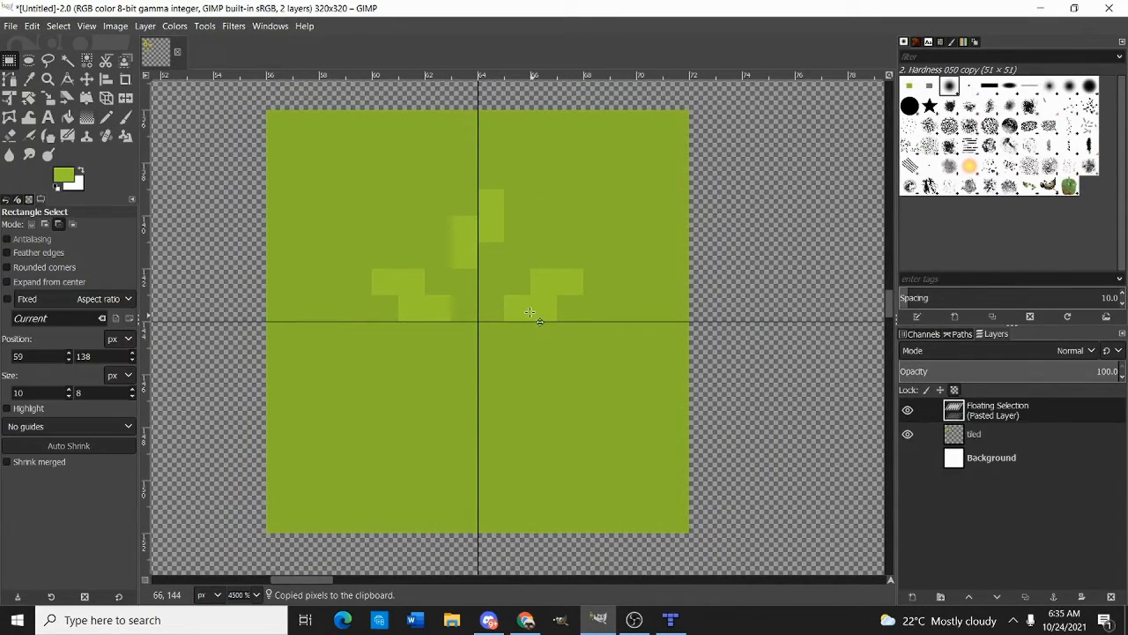
{"action": "key", "text": "ctrl+h"}
Paint out the stray light pixel above the clusters and set the foreground colour to a bright yellow-green
{"action": "key", "text": "n"}
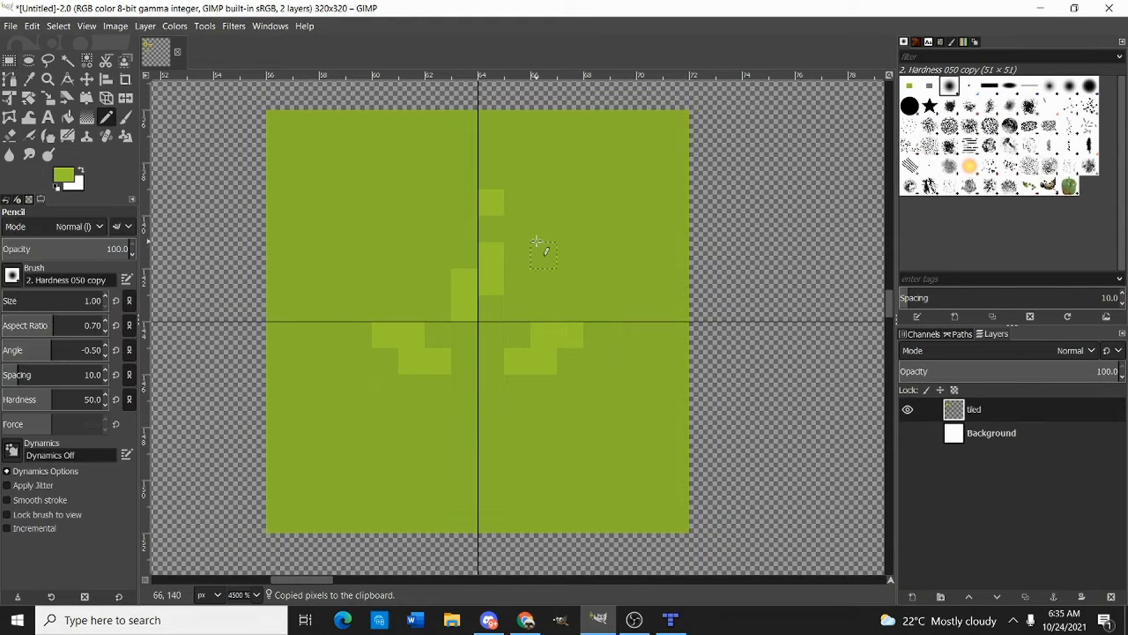
{"action": "left_click", "coordinate": [64, 176]}
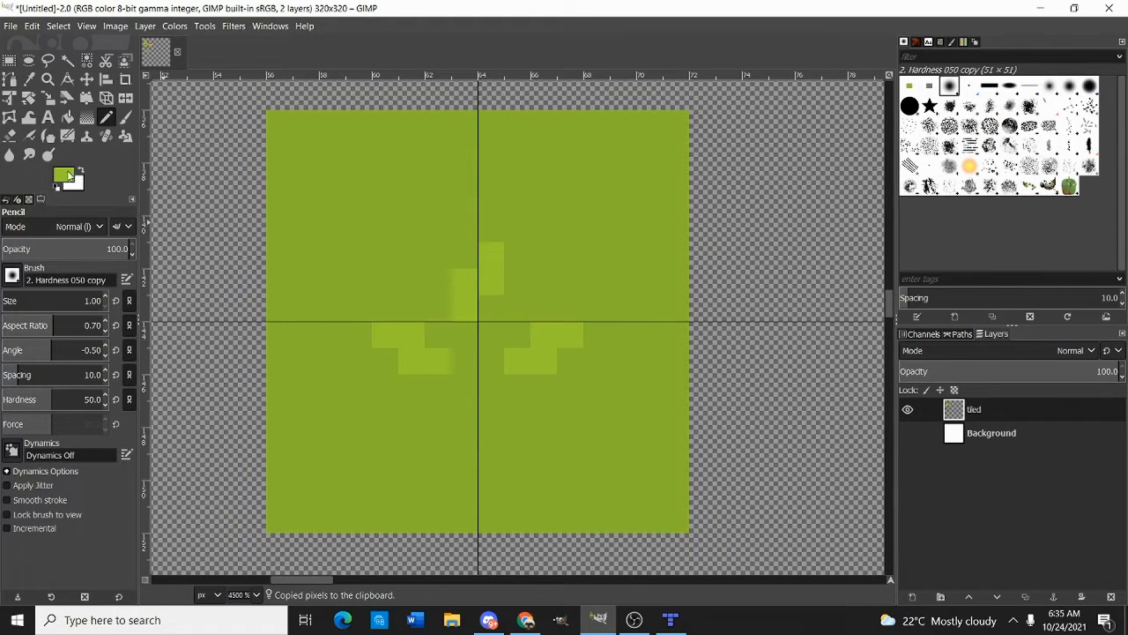
{"action": "left_click_drag", "start_coordinate": [888, 144], "coordinate": [906, 144]}
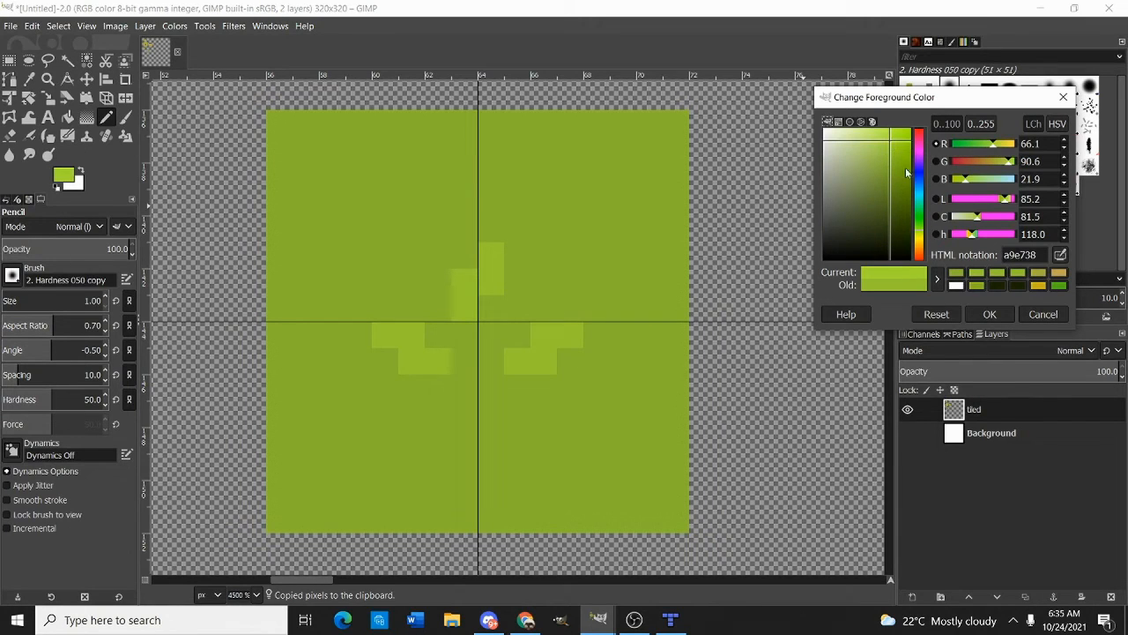
{"action": "left_click", "coordinate": [988, 310]}
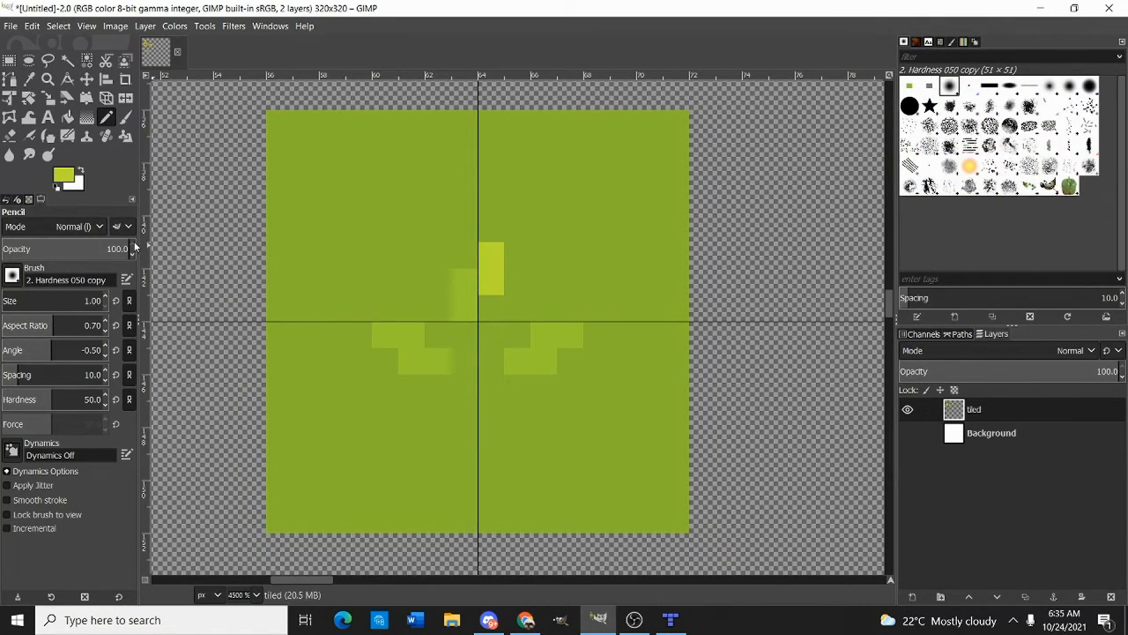
Undo the last full-opacity stroke and paint bright yellow-green highlights on the clusters' outer pixels at 55.8% pencil opacity
{"action": "key", "text": "ctrl+z"}
{"action": "mouse_move", "coordinate": [62, 248]}
{"action": "left_mouse_down"}
{"action": "mouse_move", "coordinate": [43, 240]}
{"action": "mouse_move", "coordinate": [72, 247]}
{"action": "left_mouse_up"}
{"action": "scroll", "coordinate": [476, 289], "scroll_direction": "up", "scroll_amount": 3}
{"action": "left_click_drag", "start_coordinate": [514, 269], "coordinate": [518, 211]}
{"action": "scroll", "coordinate": [544, 272], "scroll_direction": "down", "scroll_amount": 3}
{"action": "left_click_drag", "start_coordinate": [435, 325], "coordinate": [465, 324]}
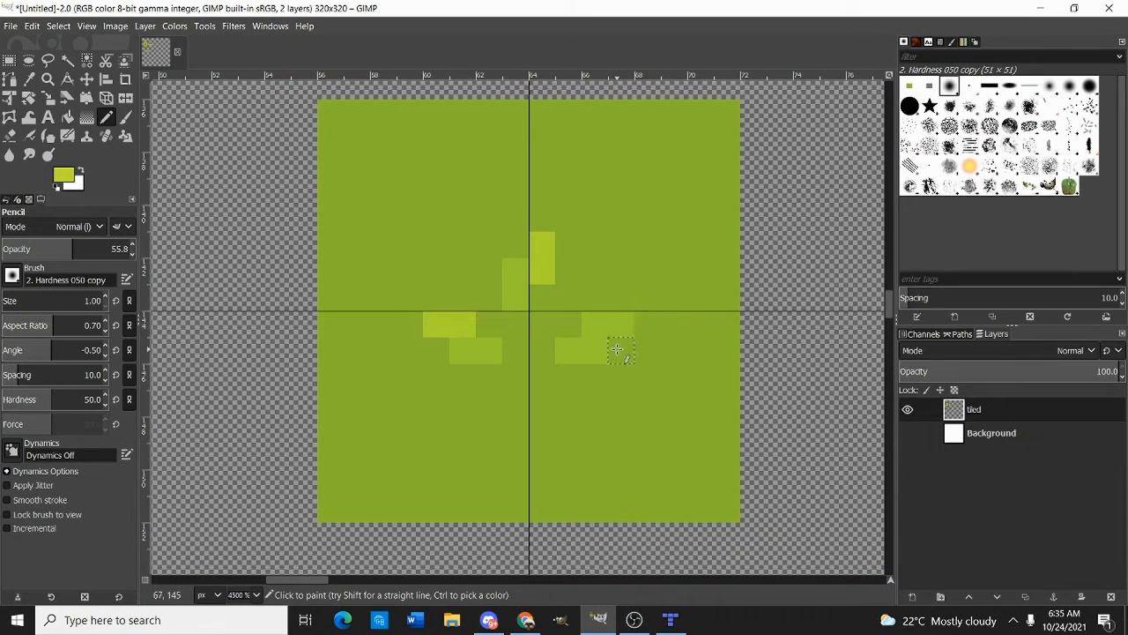
Restore the pencil opacity to 100%, pick the tile's base green and darken it for use as the foreground colour
{"action": "left_click_drag", "start_coordinate": [81, 243], "coordinate": [190, 258]}
{"action": "left_click_drag", "start_coordinate": [412, 276], "coordinate": [401, 230]}
{"action": "left_click", "coordinate": [447, 212], "text": "ctrl"}
{"action": "scroll", "coordinate": [453, 239], "scroll_direction": "down", "scroll_amount": 3}
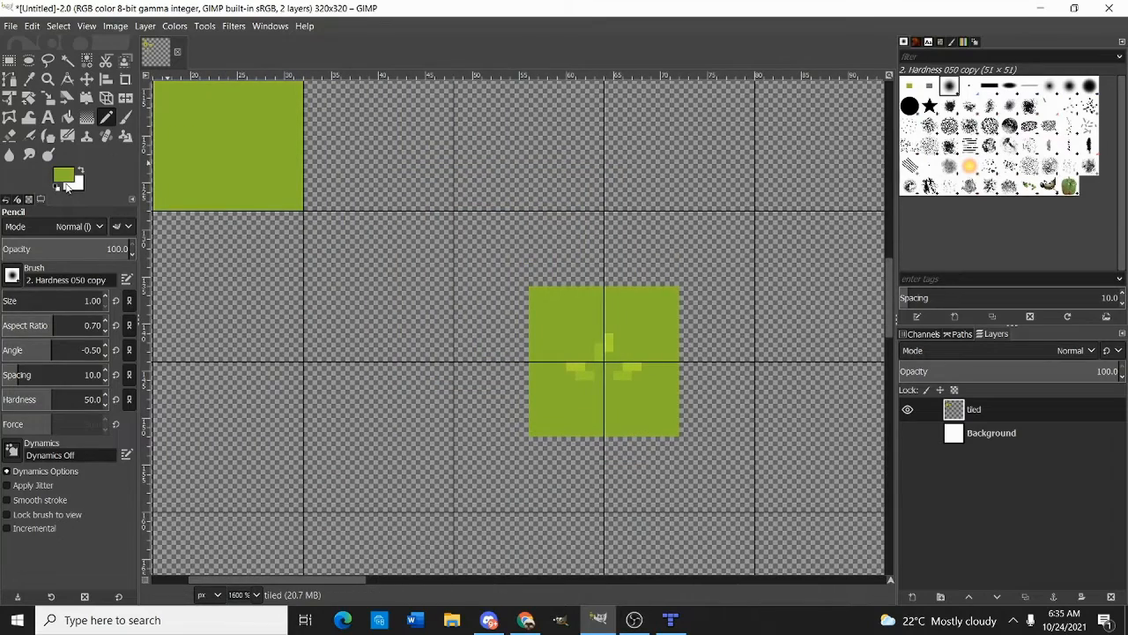
{"action": "left_click", "coordinate": [65, 176]}
{"action": "left_click_drag", "start_coordinate": [889, 179], "coordinate": [887, 178]}
{"action": "left_click", "coordinate": [988, 314]}
{"action": "scroll", "coordinate": [679, 365], "scroll_direction": "up", "scroll_amount": 3}
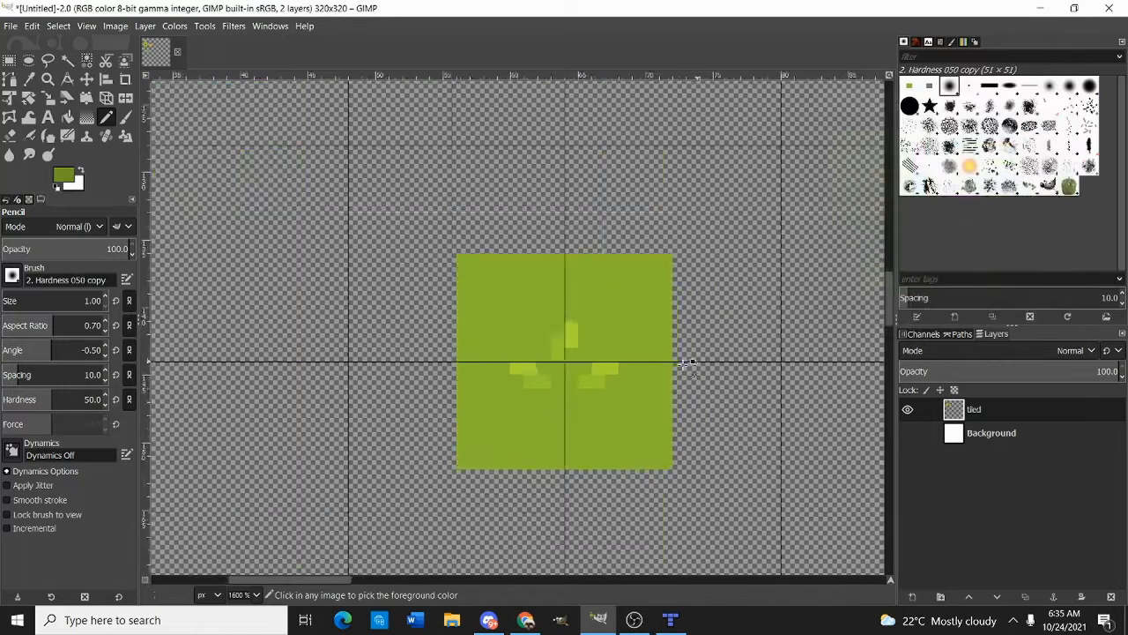
Paint one dark green shadow pixel under the highlight of each of the three clusters at 63.1% pencil opacity
{"action": "left_click", "coordinate": [81, 249]}
{"action": "scroll", "coordinate": [501, 285], "scroll_direction": "up", "scroll_amount": 3}
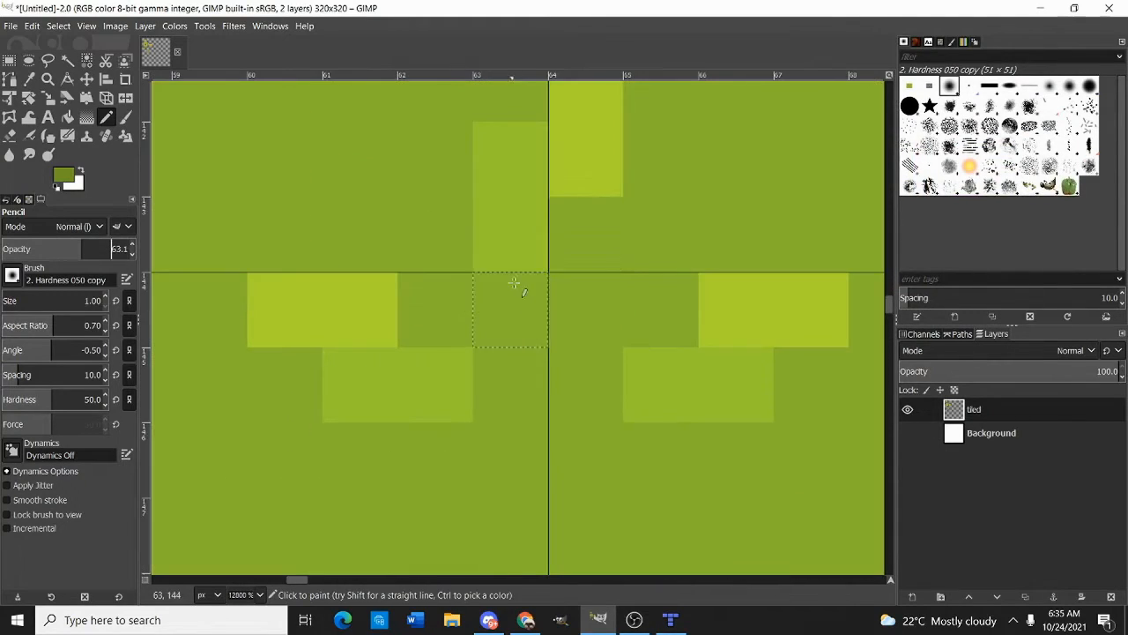
{"action": "left_click", "coordinate": [578, 249]}
{"action": "left_click", "coordinate": [287, 387]}
{"action": "scroll", "coordinate": [503, 290], "scroll_direction": "down", "scroll_amount": 3}
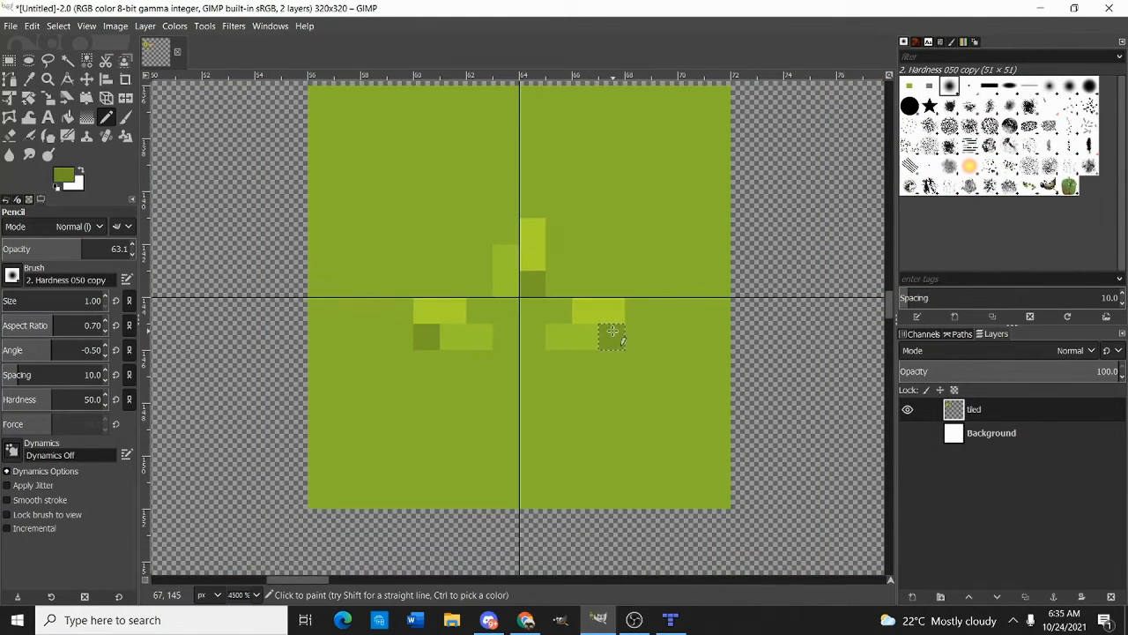
Soften the three shadow pixels with the tile's base green at 47.5% opacity and reset the pencil opacity to 100%
{"action": "left_click", "coordinate": [62, 249]}
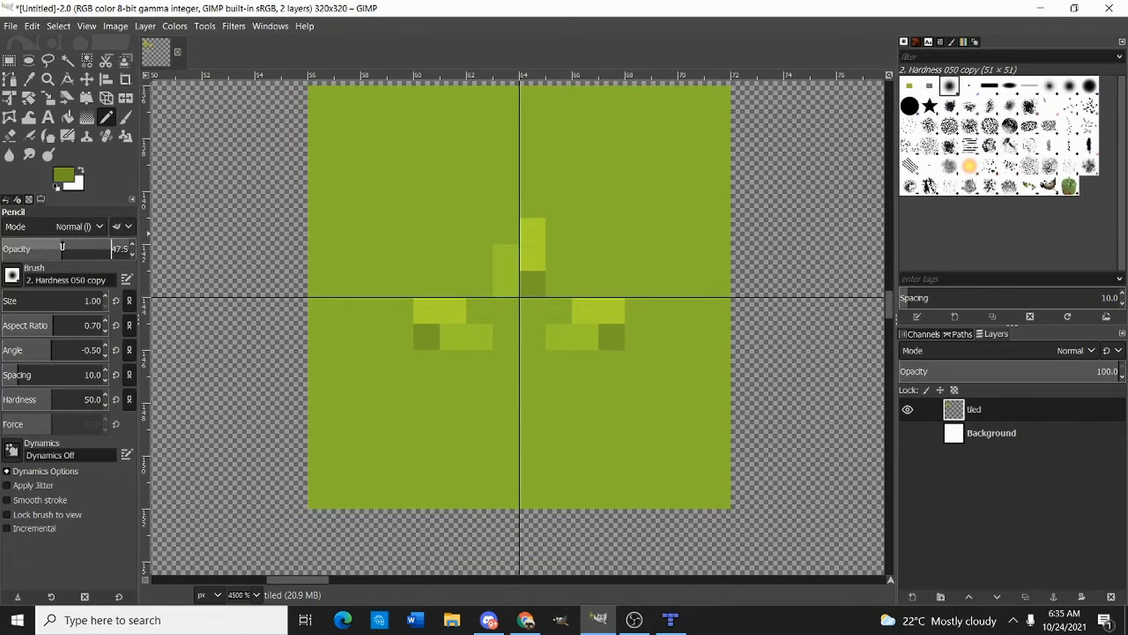
{"action": "left_click", "coordinate": [445, 384], "text": "ctrl"}
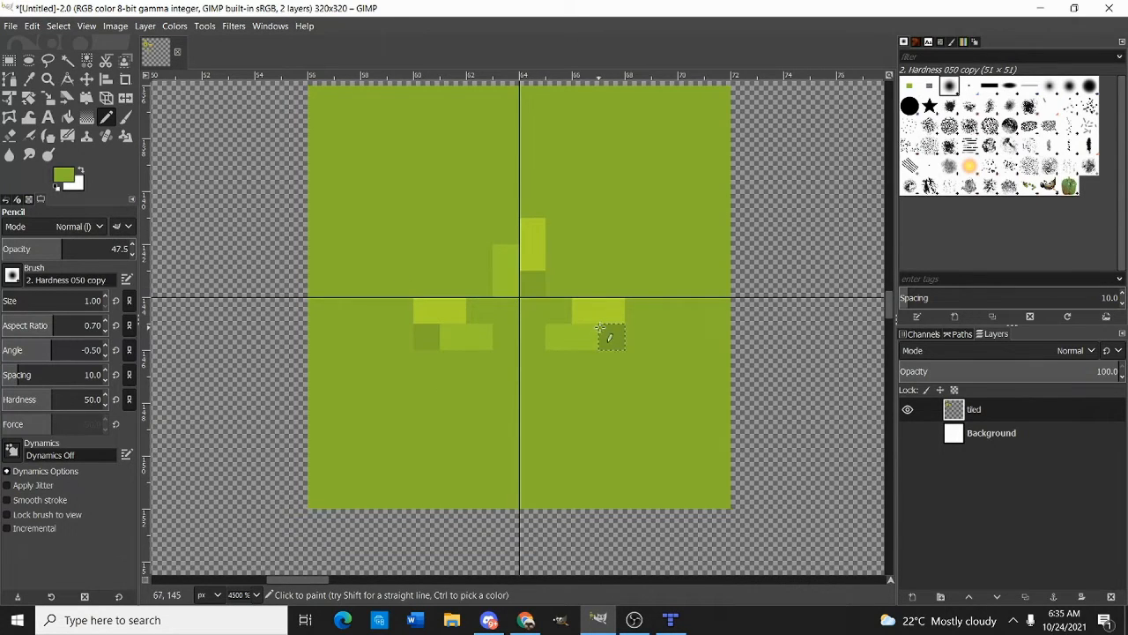
{"action": "scroll", "coordinate": [608, 337], "scroll_direction": "down", "scroll_amount": 5}
{"action": "scroll", "coordinate": [625, 310], "scroll_direction": "up", "scroll_amount": 1}
{"action": "scroll", "coordinate": [559, 323], "scroll_direction": "down", "scroll_amount": 1}
{"action": "key", "text": "r"}
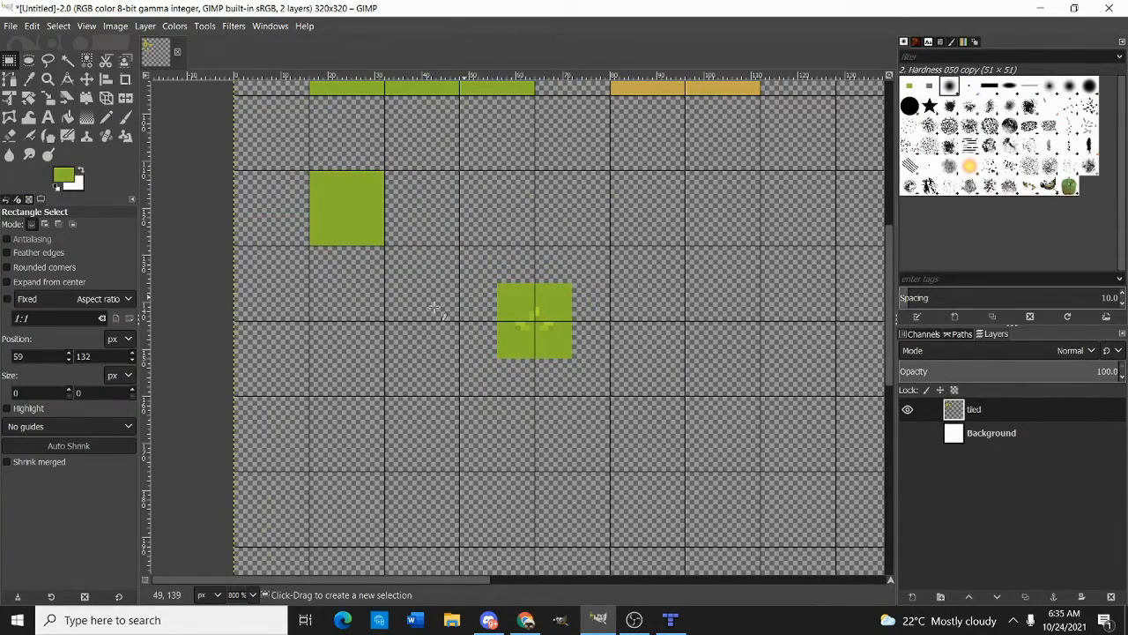
{"action": "key", "text": "n"}
{"action": "left_click_drag", "start_coordinate": [75, 241], "coordinate": [132, 245]}
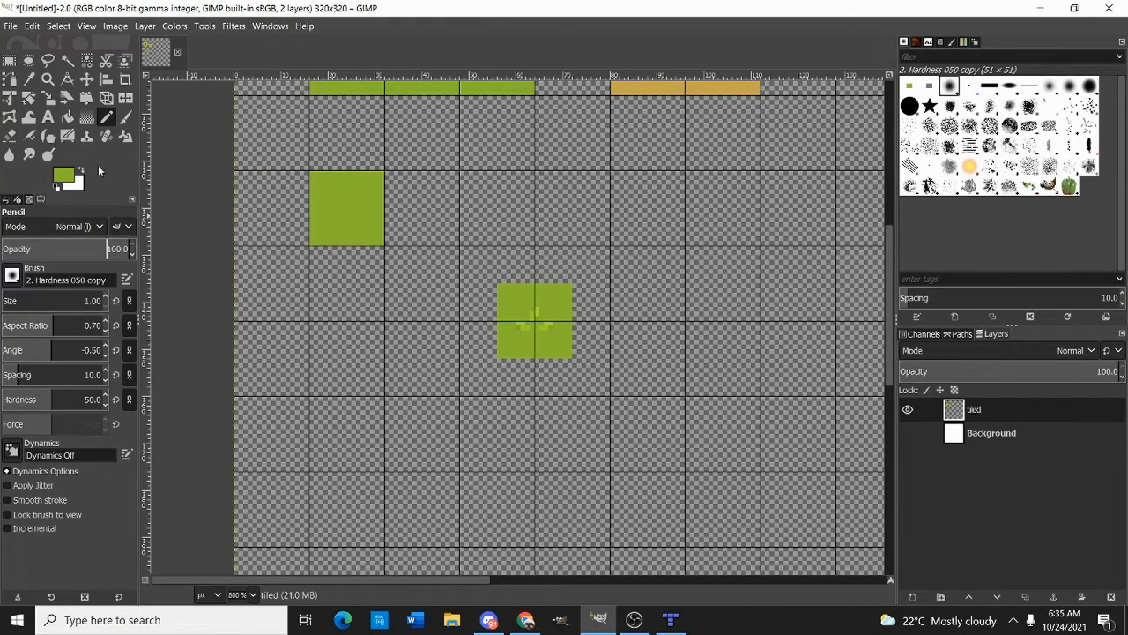
Copy the detailed grass tile, paste it exactly over the plain green tile in the grid and anchor it
{"action": "left_click", "coordinate": [8, 61]}
{"action": "left_click_drag", "start_coordinate": [483, 270], "coordinate": [595, 381]}
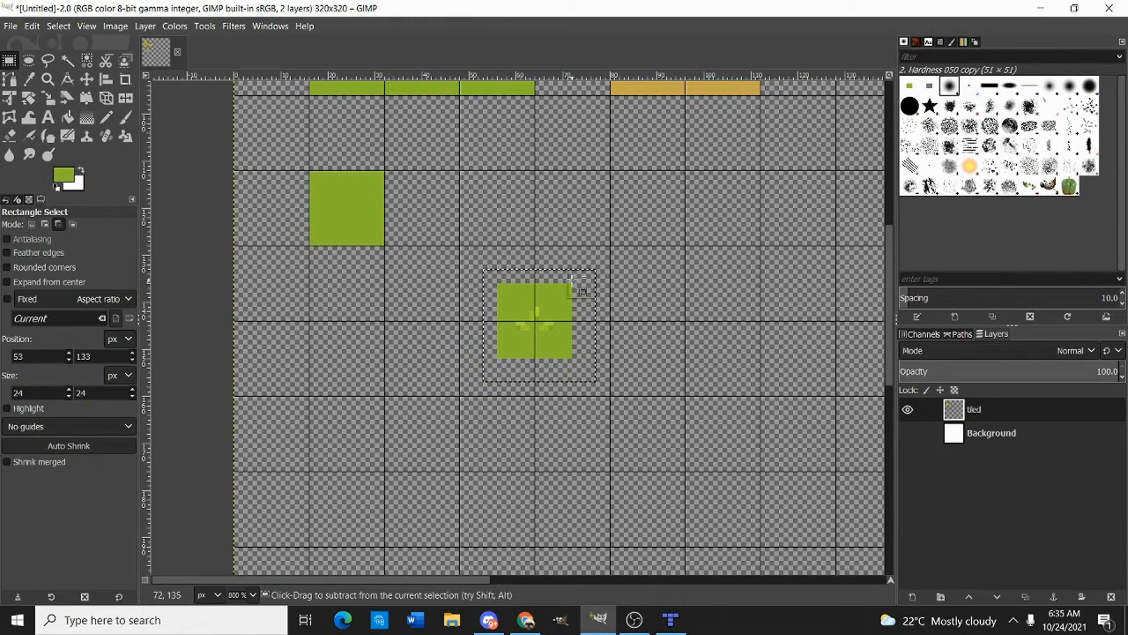
{"action": "key", "text": "ctrl+c"}
{"action": "scroll", "coordinate": [472, 321], "scroll_direction": "up", "scroll_amount": 2}
{"action": "scroll", "coordinate": [471, 322], "scroll_direction": "left", "scroll_amount": 1}
{"action": "scroll", "coordinate": [471, 321], "scroll_direction": "up", "scroll_amount": 2}
{"action": "key", "text": "ctrl+v"}
{"action": "left_click_drag", "start_coordinate": [417, 309], "coordinate": [424, 318]}
{"action": "scroll", "coordinate": [390, 276], "scroll_direction": "down", "scroll_amount": 2}
{"action": "left_click", "coordinate": [529, 280]}
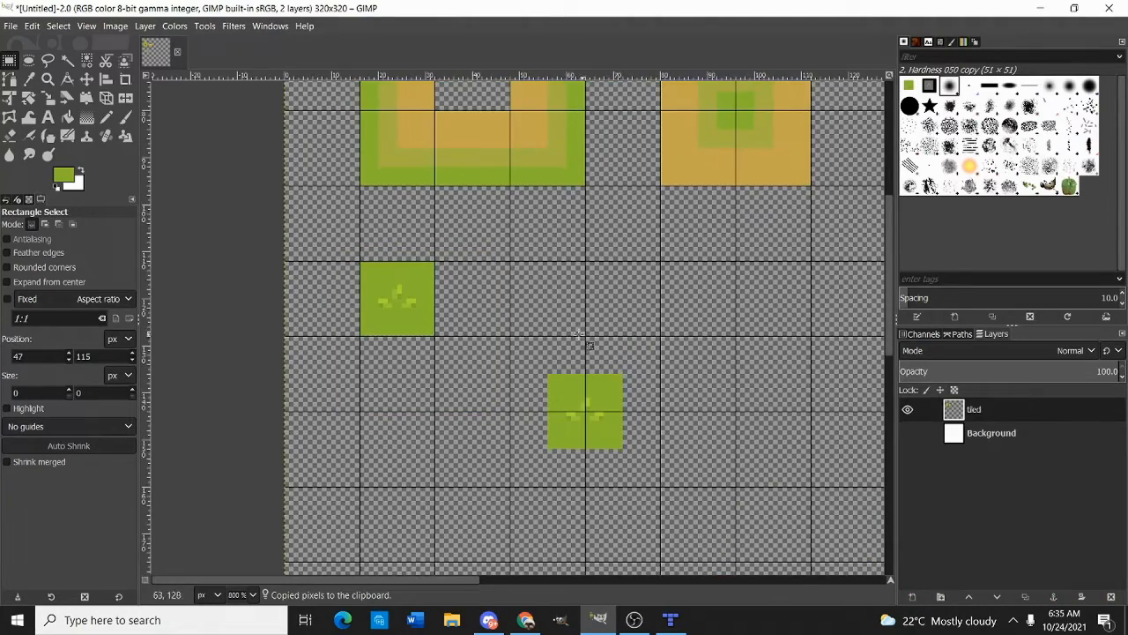
Paste another copy of the detailed grass tile two cells to the right of the first one and anchor it
{"action": "scroll", "coordinate": [586, 340], "scroll_direction": "down", "scroll_amount": 3}
{"action": "scroll", "coordinate": [531, 224], "scroll_direction": "up", "scroll_amount": 2}
{"action": "scroll", "coordinate": [410, 216], "scroll_direction": "right", "scroll_amount": 1}
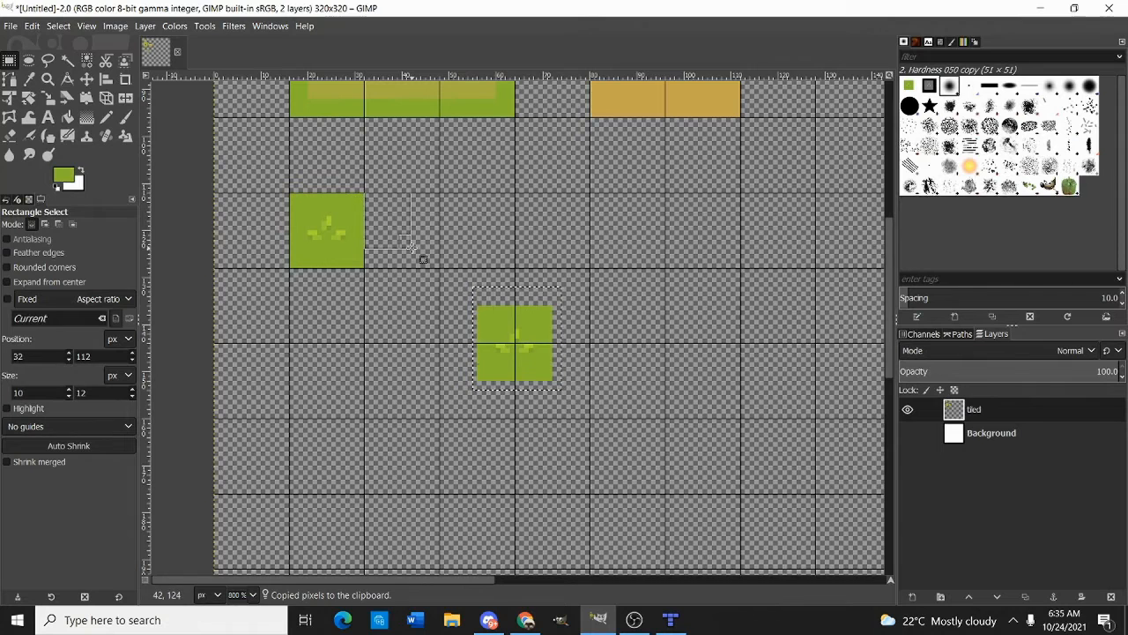
{"action": "key", "text": "ctrl+v"}
{"action": "left_click_drag", "start_coordinate": [398, 220], "coordinate": [520, 219]}
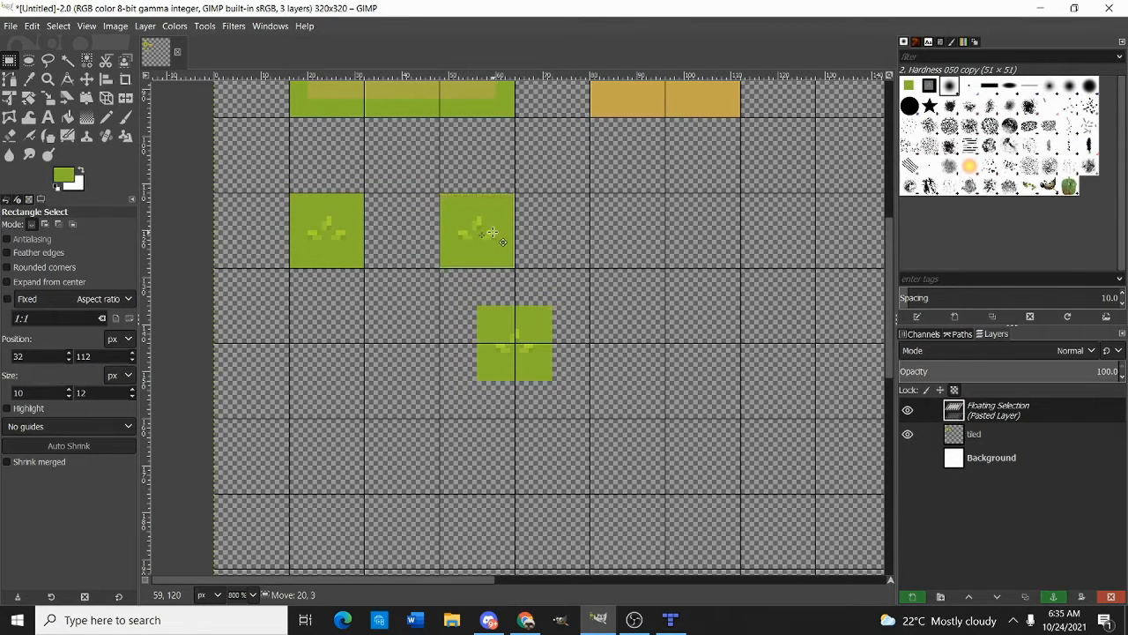
{"action": "scroll", "coordinate": [521, 220], "scroll_direction": "up", "scroll_amount": 2}
{"action": "key", "text": "ctrl+h"}
Copy the 10 × 8 px grass tuft in the new tile and paste it into that tile's upper-left corner
{"action": "left_click_drag", "start_coordinate": [389, 203], "coordinate": [477, 282]}
{"action": "left_click_drag", "start_coordinate": [468, 268], "coordinate": [412, 206]}
{"action": "key", "text": "ctrl+c"}
{"action": "key", "text": "ctrl+v"}
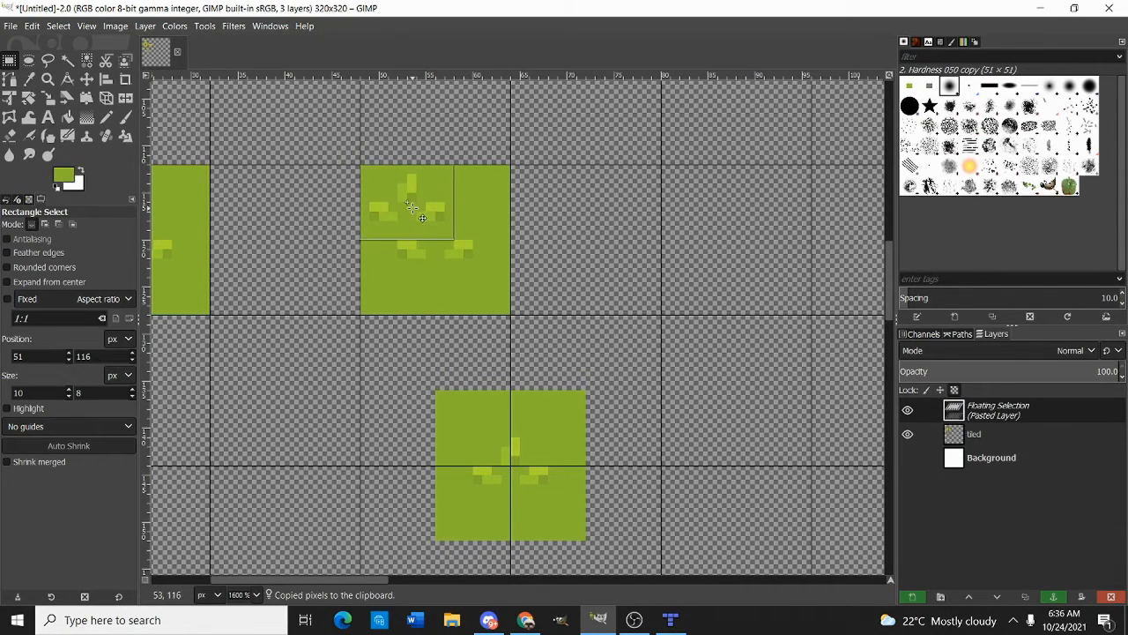
{"action": "left_click", "coordinate": [463, 275]}
Paste a second tuft into the tile's lower-right corner and paint out the leftover original tuft with the base green
{"action": "mouse_move", "coordinate": [426, 259]}
{"action": "left_mouse_down"}
{"action": "mouse_move", "coordinate": [482, 305]}
{"action": "mouse_move", "coordinate": [473, 276]}
{"action": "left_mouse_up"}
{"action": "key", "text": "ctrl+v"}
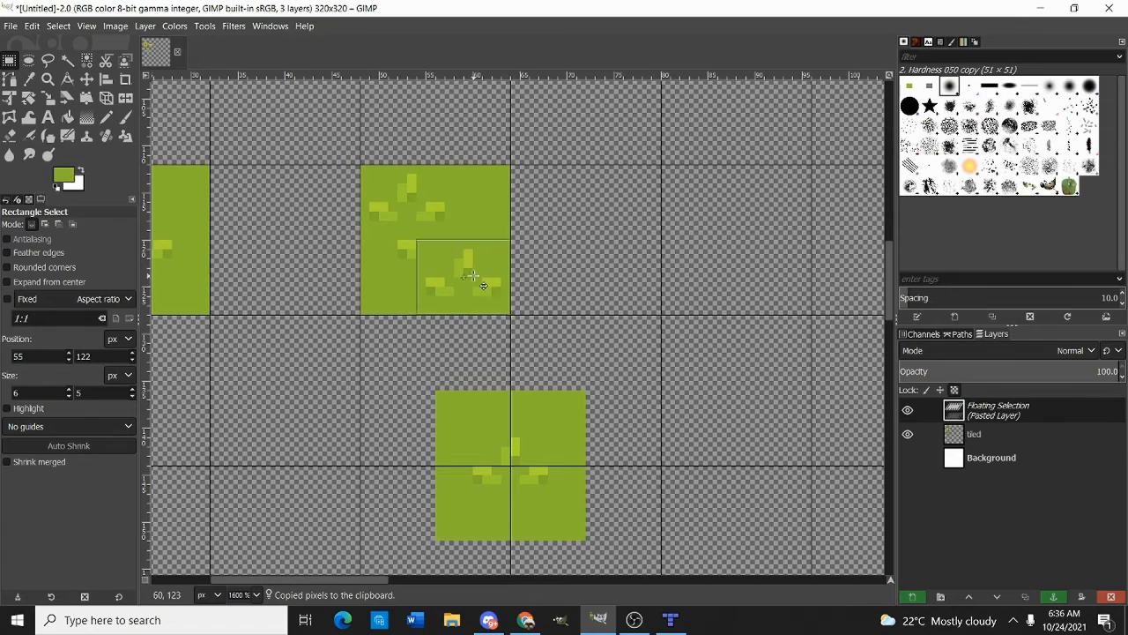
{"action": "left_click", "coordinate": [559, 252]}
{"action": "scroll", "coordinate": [433, 255], "scroll_direction": "up", "scroll_amount": 1}
{"action": "key", "text": "n"}
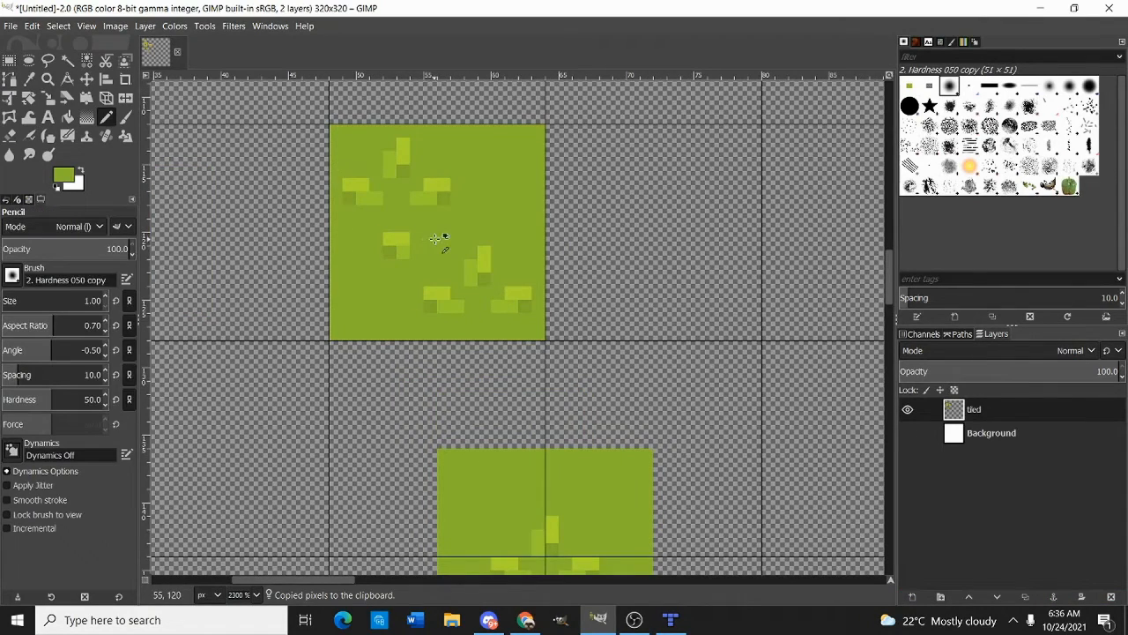
Cut the two-tuft tile, paste it one cell to the left beside the first grass tile and anchor it
{"action": "scroll", "coordinate": [550, 262], "scroll_direction": "down", "scroll_amount": 2}
{"action": "key", "text": "r"}
{"action": "left_click_drag", "start_coordinate": [424, 190], "coordinate": [579, 312]}
{"action": "key", "text": "ctrl+x"}
{"action": "key", "text": "ctrl+v"}
{"action": "left_click_drag", "start_coordinate": [508, 258], "coordinate": [405, 257]}
{"action": "left_click", "coordinate": [511, 253]}
Paste another copy of the two-tuft tile into the empty cell to its right and anchor it
{"action": "left_click_drag", "start_coordinate": [469, 199], "coordinate": [543, 279]}
{"action": "key", "text": "ctrl+v"}
{"action": "mouse_move", "coordinate": [507, 240]}
{"action": "left_mouse_down"}
{"action": "mouse_move", "coordinate": [522, 257]}
{"action": "mouse_move", "coordinate": [513, 252]}
{"action": "left_mouse_up"}
{"action": "left_click", "coordinate": [509, 255]}
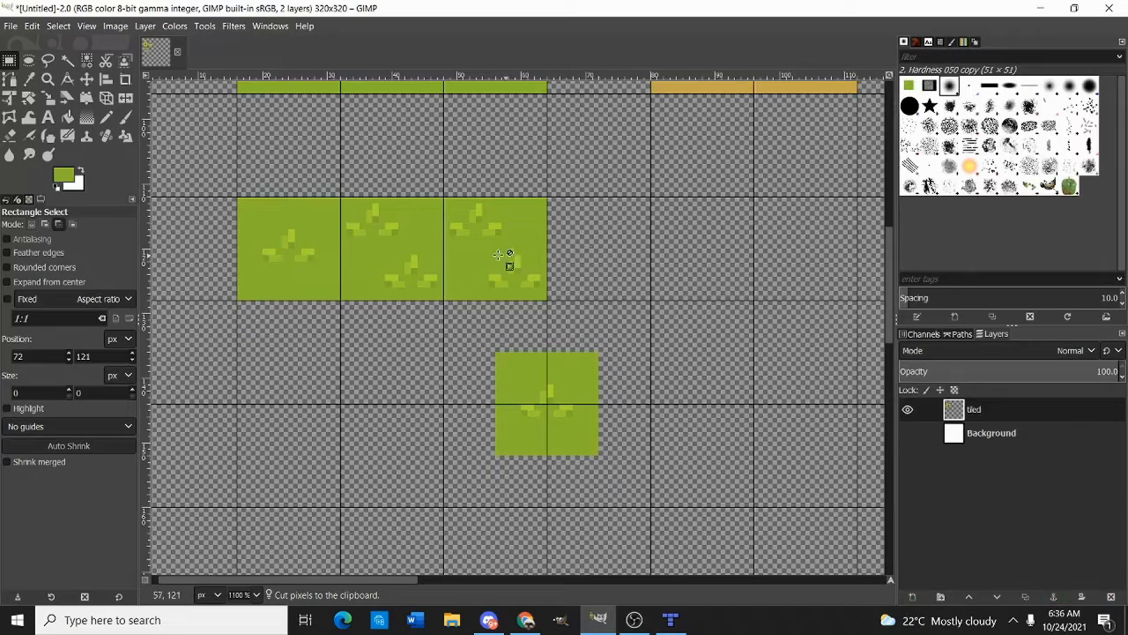
Paste the two-tuft tile again, flip it horizontally, align it over the third grass tile and anchor it
{"action": "scroll", "coordinate": [500, 255], "scroll_direction": "up", "scroll_amount": 2}
{"action": "key", "text": "ctrl+v"}
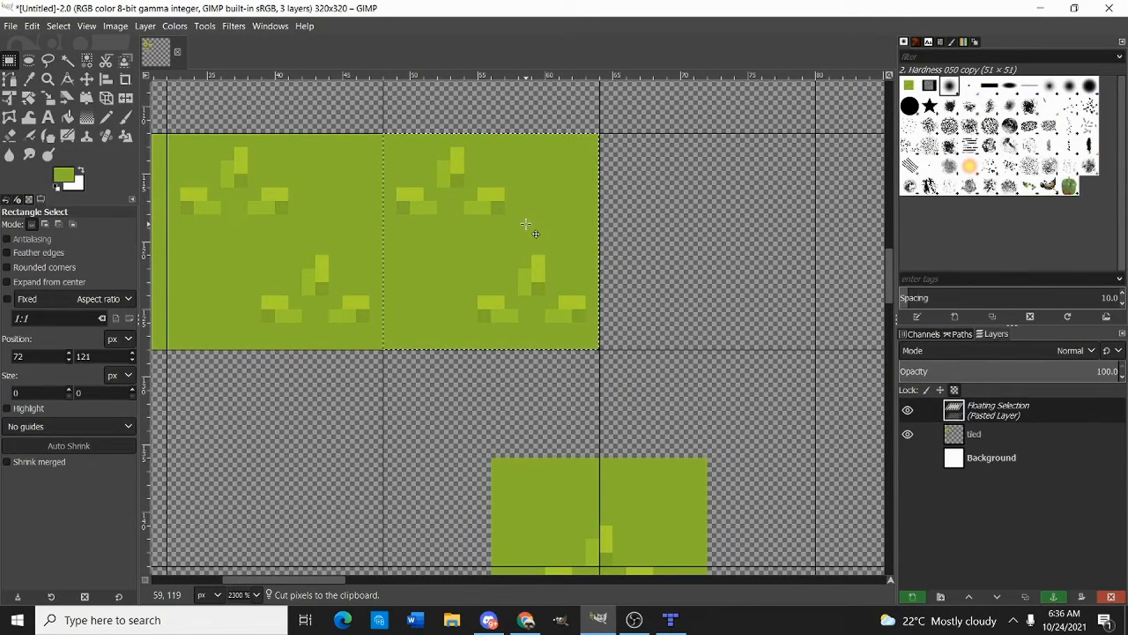
{"action": "key", "text": "shift+f"}
{"action": "left_click", "coordinate": [526, 225]}
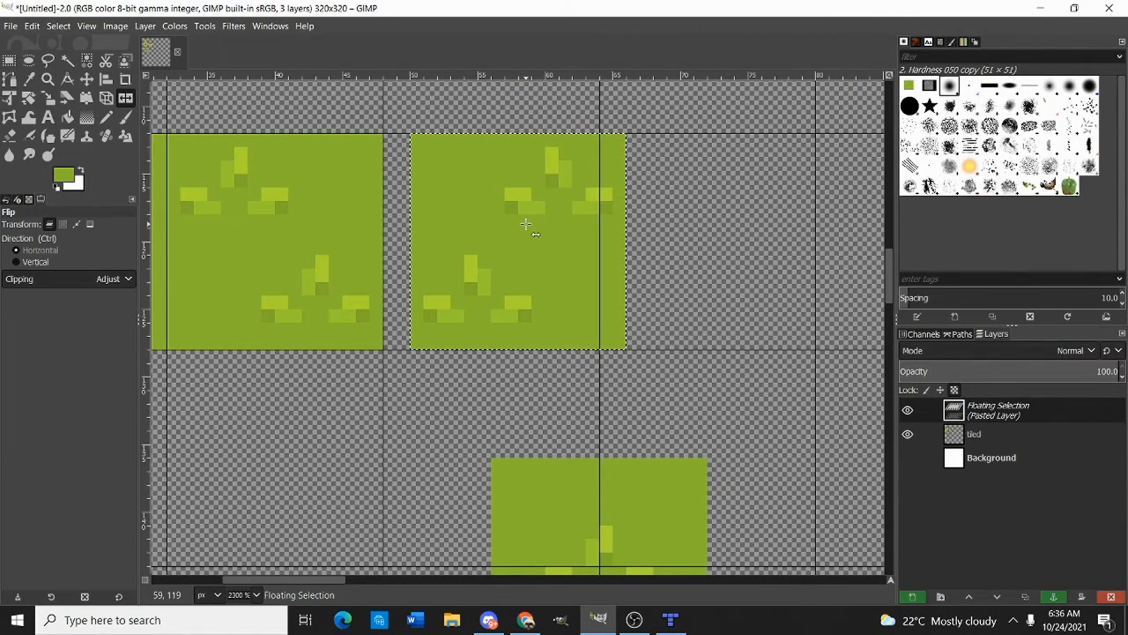
{"action": "key", "text": "r"}
{"action": "left_click_drag", "start_coordinate": [536, 229], "coordinate": [511, 232]}
{"action": "scroll", "coordinate": [578, 252], "scroll_direction": "down", "scroll_amount": 3}
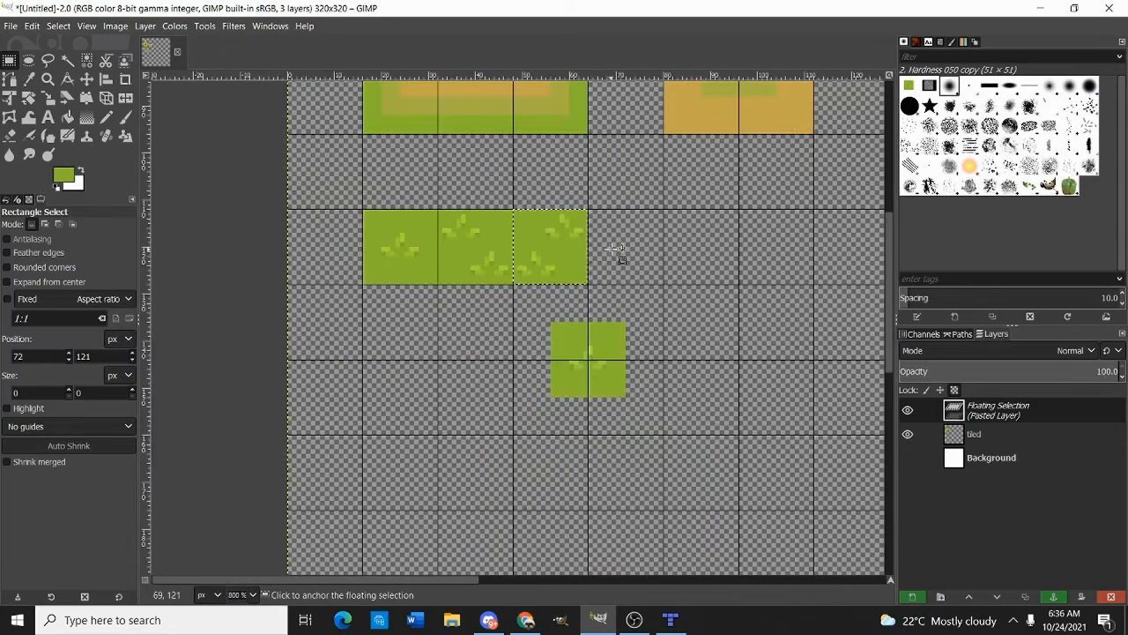
{"action": "left_click", "coordinate": [621, 254]}
Copy the single-tuft tile, paste it as the fourth tile at the right end of the grass row and anchor it
{"action": "left_click_drag", "start_coordinate": [344, 196], "coordinate": [439, 309]}
{"action": "key", "text": "ctrl+c"}
{"action": "left_click_drag", "start_coordinate": [404, 251], "coordinate": [620, 256]}
{"action": "key", "text": "ctrl+v"}
{"action": "scroll", "coordinate": [642, 254], "scroll_direction": "up", "scroll_amount": 2}
{"action": "left_click", "coordinate": [768, 205]}
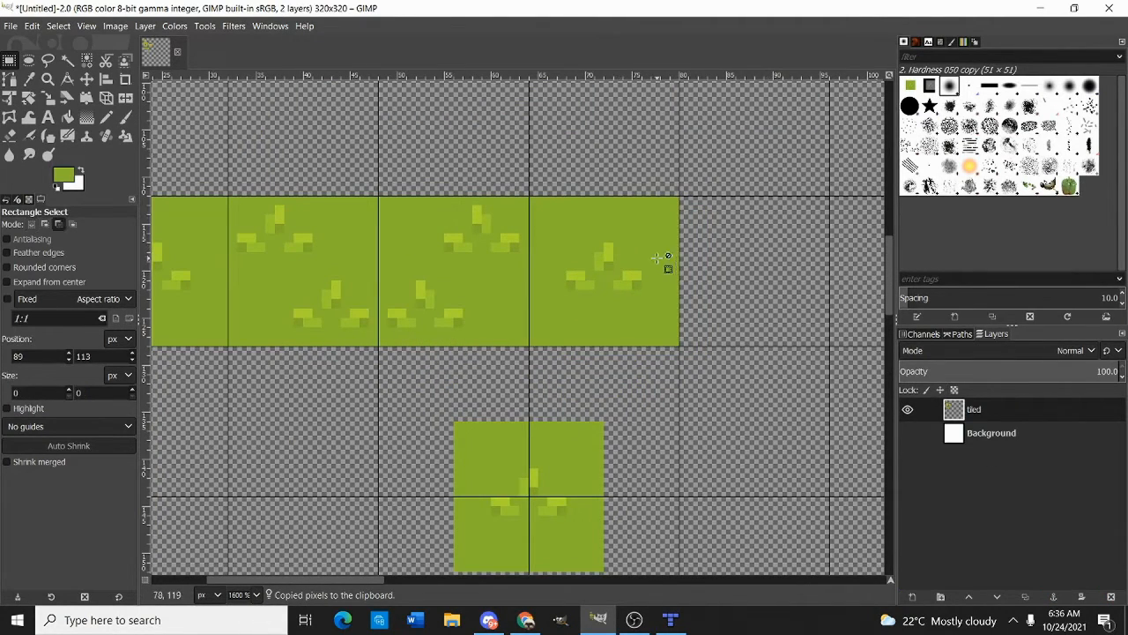
Paint extra stepped leaves in the fourth tile's lower-right and upper-left corners with green shades picked from the existing tuft
{"action": "scroll", "coordinate": [657, 258], "scroll_direction": "up", "scroll_amount": 2}
{"action": "left_click_drag", "start_coordinate": [389, 231], "coordinate": [568, 345]}
{"action": "left_click", "coordinate": [661, 307]}
{"action": "key", "text": "n"}
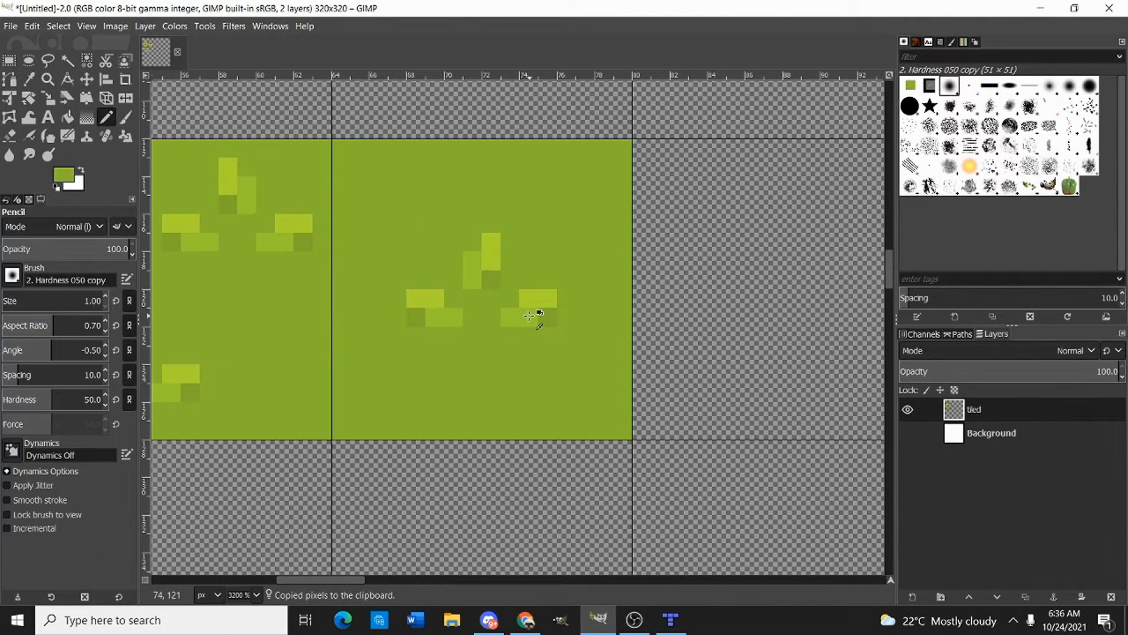
{"action": "left_click_drag", "start_coordinate": [572, 377], "coordinate": [585, 374]}
{"action": "left_click", "coordinate": [547, 315], "text": "ctrl"}
{"action": "left_click", "coordinate": [583, 392]}
{"action": "left_click", "coordinate": [573, 371], "text": "ctrl"}
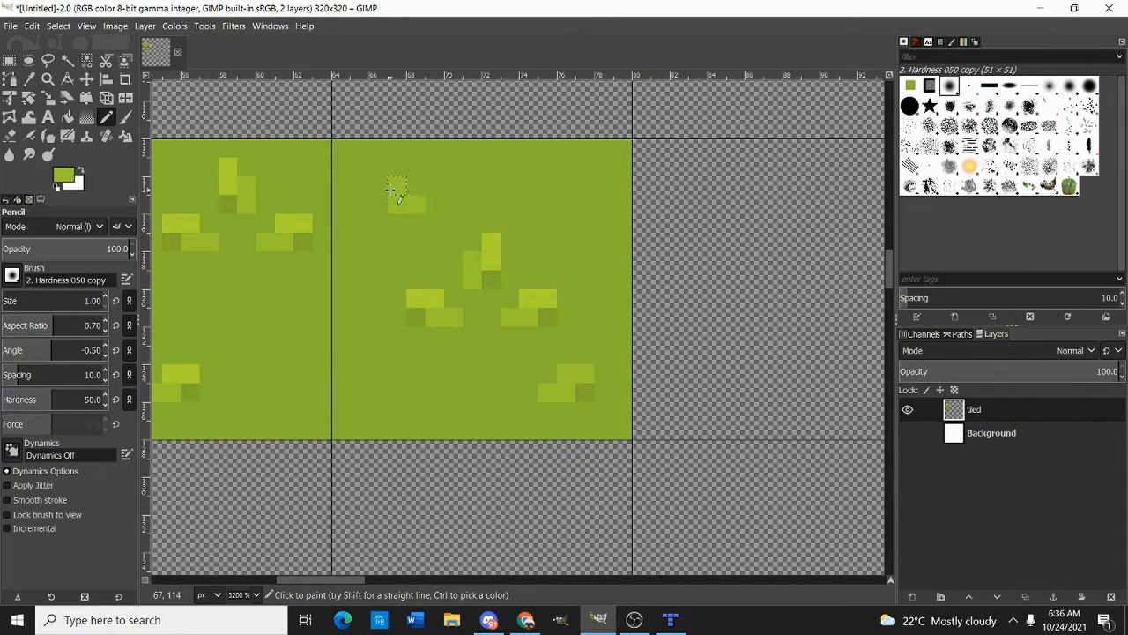
{"action": "left_click", "coordinate": [381, 186]}
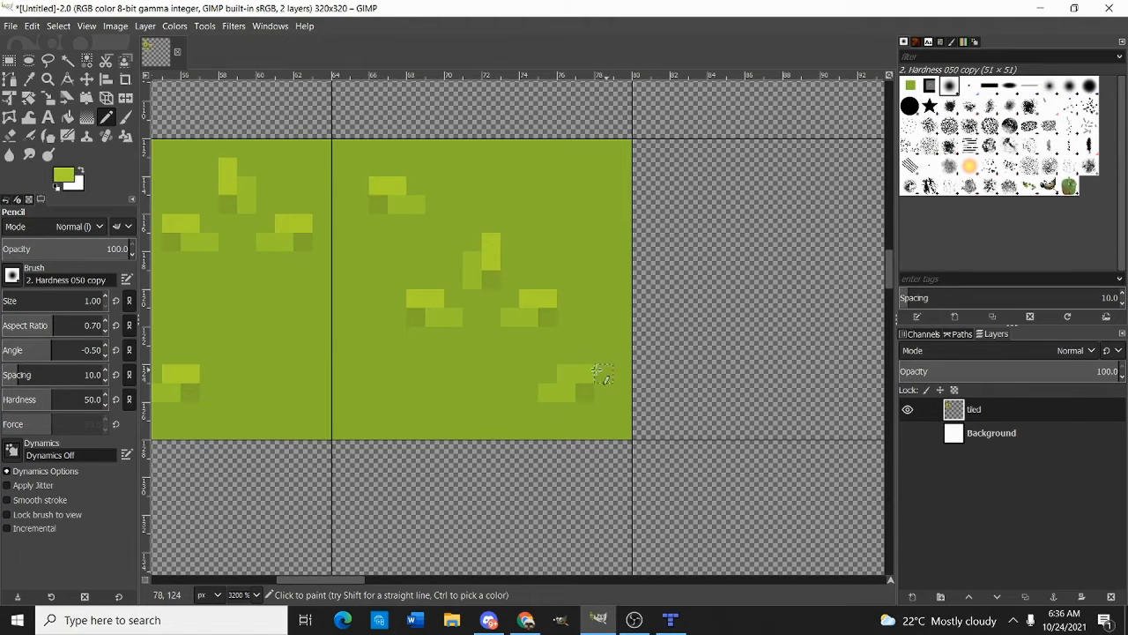
Cut away the loose working grass tile below the grass row and clear the selection
{"action": "scroll", "coordinate": [583, 379], "scroll_direction": "down", "scroll_amount": 6}
{"action": "key", "text": "r"}
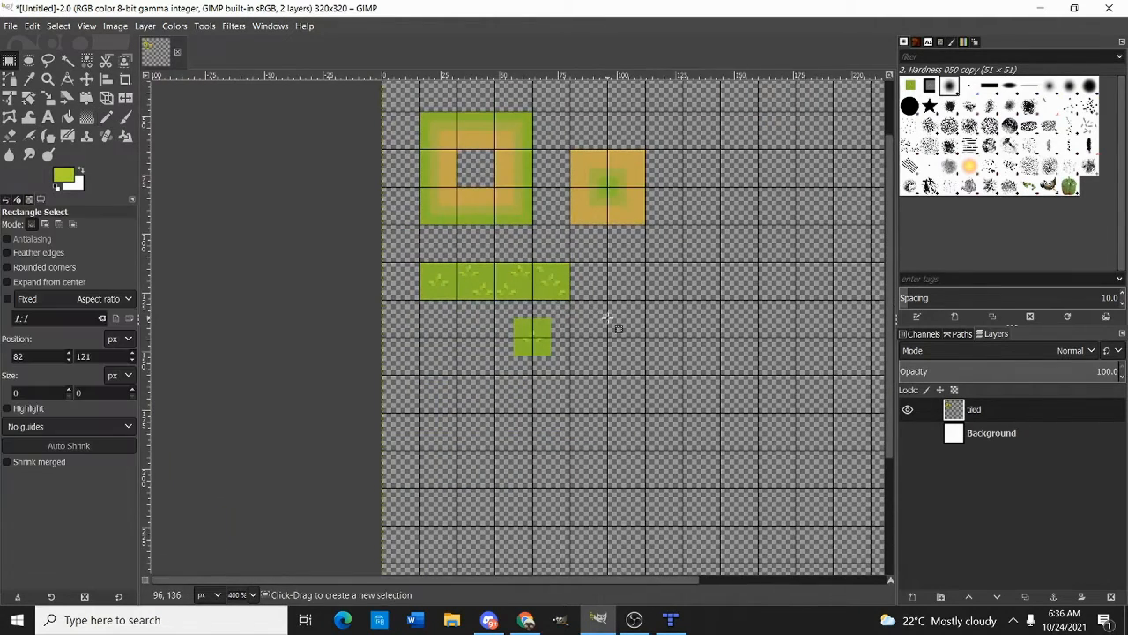
{"action": "left_click_drag", "start_coordinate": [545, 335], "coordinate": [541, 338]}
{"action": "left_click_drag", "start_coordinate": [470, 310], "coordinate": [591, 380]}
{"action": "key", "text": "ctrl+x"}
{"action": "left_click", "coordinate": [626, 258]}
{"action": "mouse_move", "coordinate": [622, 259]}
{"action": "left_mouse_down"}
{"action": "mouse_move", "coordinate": [535, 299]}
{"action": "mouse_move", "coordinate": [535, 318]}
{"action": "left_mouse_up"}
{"action": "left_click_drag", "start_coordinate": [517, 273], "coordinate": [546, 296]}
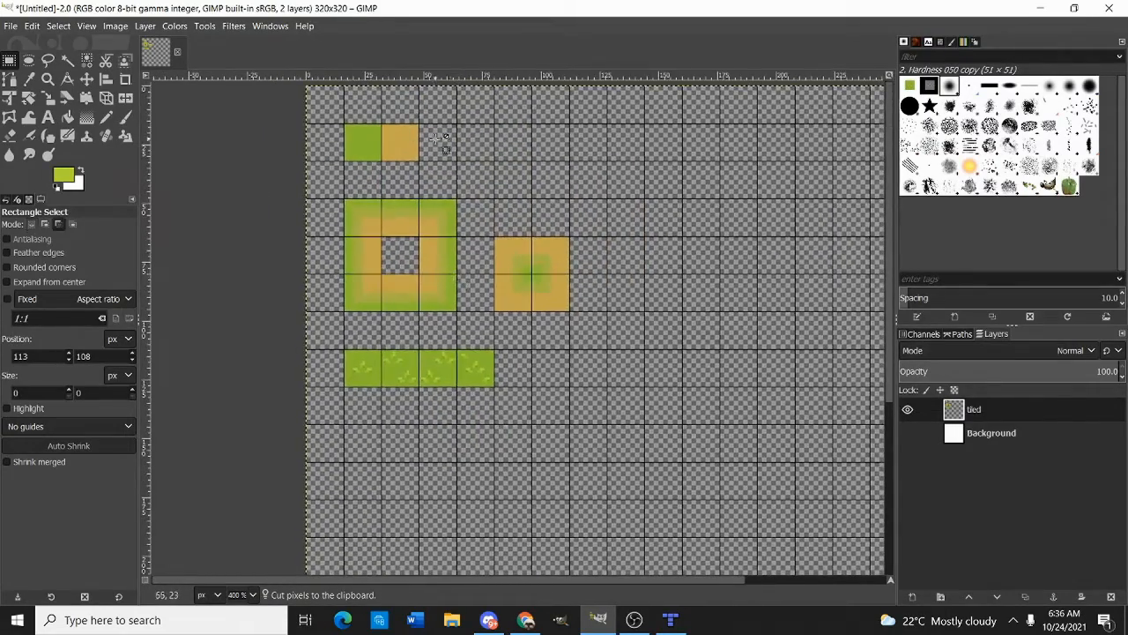
Round the inner and outer colour boundaries of the frame's upper-left transition tile with stepped pixels of the blended and green colours
{"action": "scroll", "coordinate": [384, 151], "scroll_direction": "up", "scroll_amount": 1}
{"action": "scroll", "coordinate": [383, 152], "scroll_direction": "up", "scroll_amount": 1}
{"action": "mouse_move", "coordinate": [368, 296]}
{"action": "left_mouse_down"}
{"action": "mouse_move", "coordinate": [371, 170]}
{"action": "mouse_move", "coordinate": [381, 200]}
{"action": "left_mouse_up"}
{"action": "key", "text": "n"}
{"action": "scroll", "coordinate": [353, 180], "scroll_direction": "up", "scroll_amount": 5}
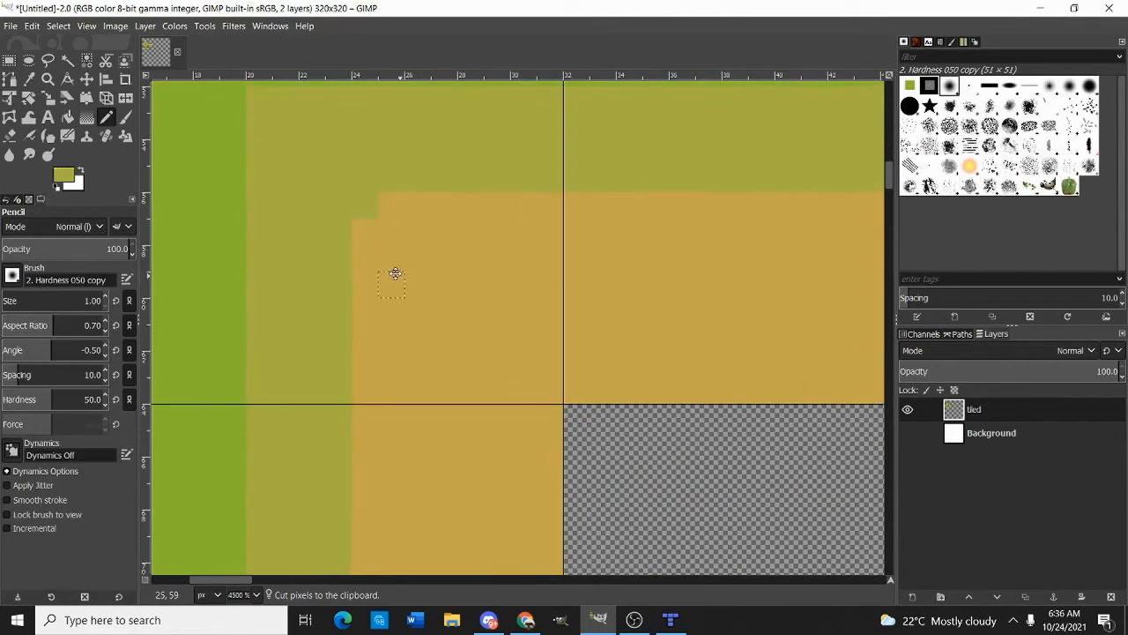
{"action": "scroll", "coordinate": [379, 219], "scroll_direction": "down", "scroll_amount": 2}
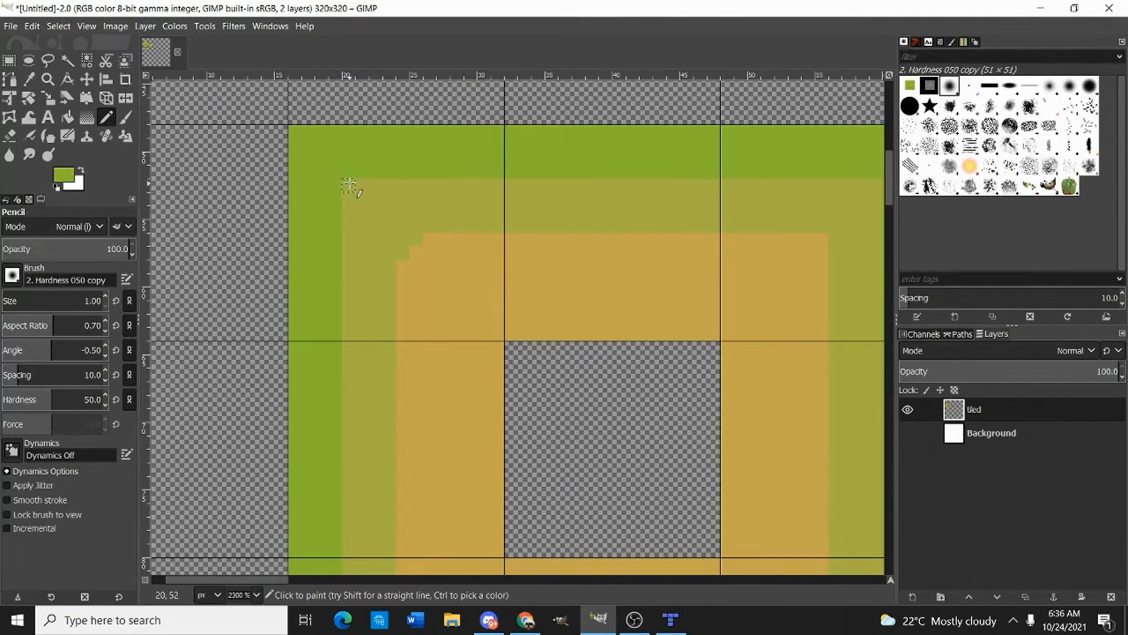
{"action": "scroll", "coordinate": [463, 193], "scroll_direction": "down", "scroll_amount": 2}
{"action": "scroll", "coordinate": [475, 205], "scroll_direction": "up", "scroll_amount": 5}
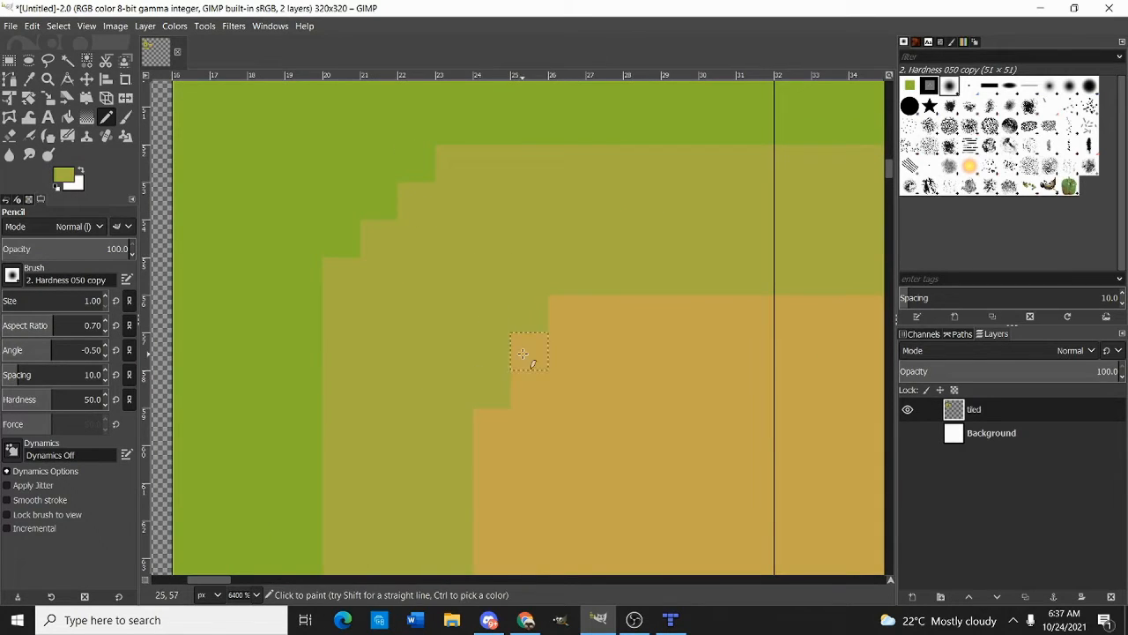
{"action": "scroll", "coordinate": [523, 354], "scroll_direction": "down", "scroll_amount": 6}
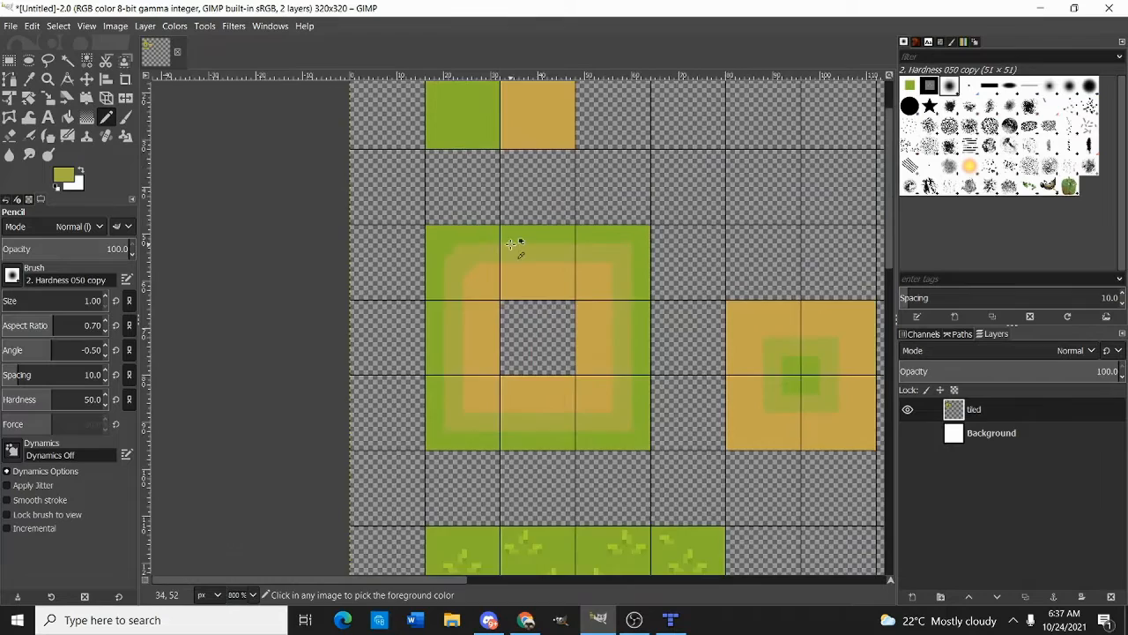
{"action": "scroll", "coordinate": [512, 244], "scroll_direction": "up", "scroll_amount": 5}
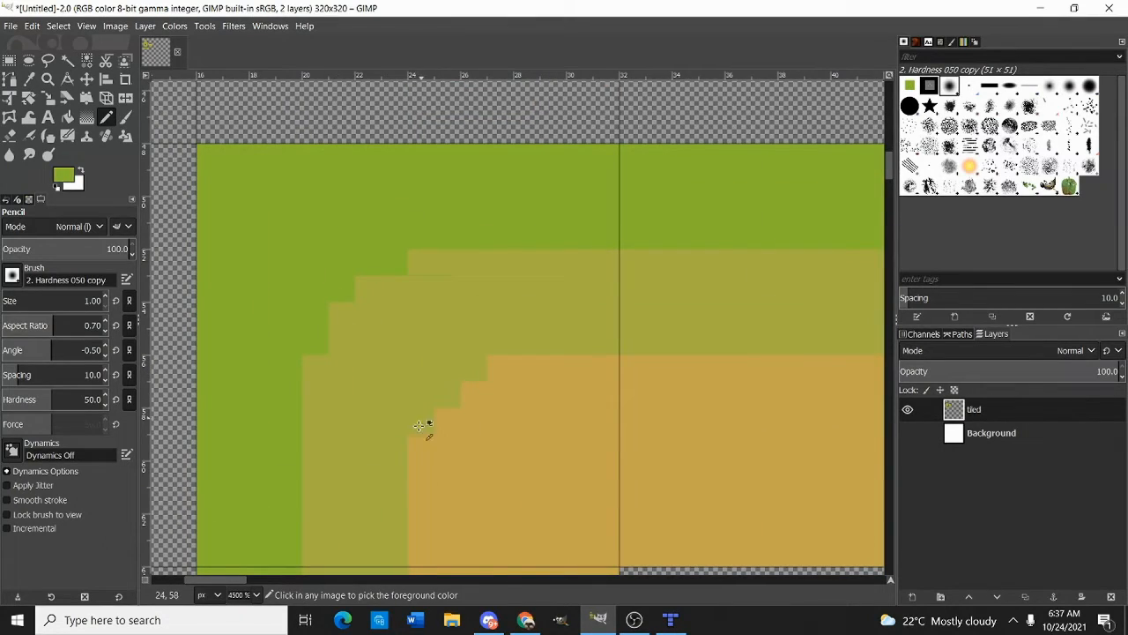
{"action": "scroll", "coordinate": [511, 370], "scroll_direction": "down", "scroll_amount": 5}
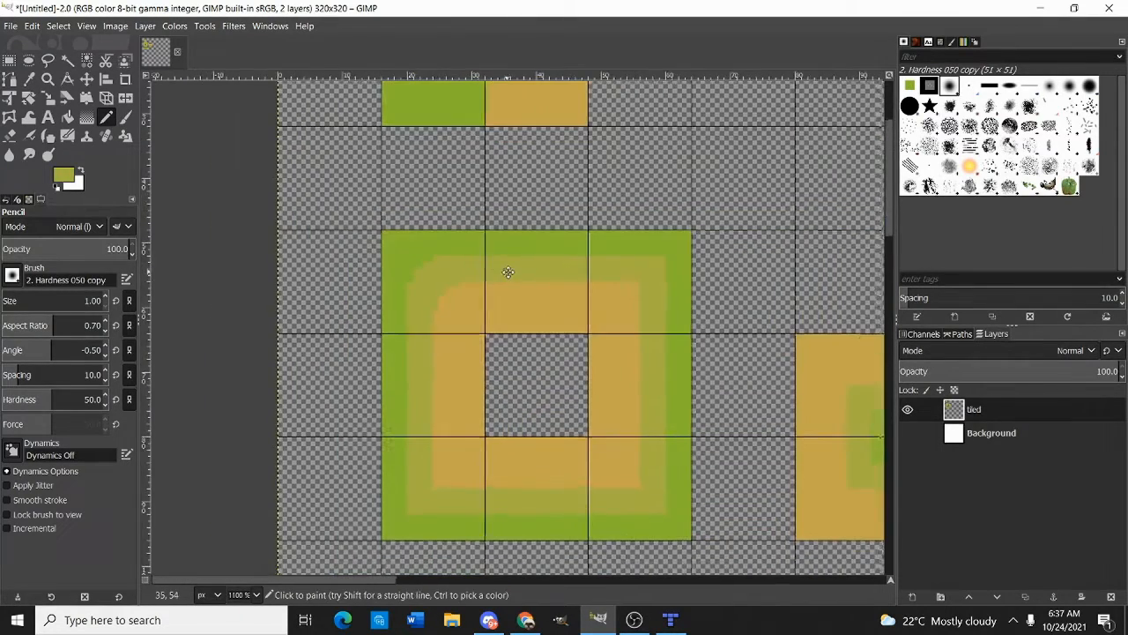
Copy the rounded corner tile, flip the pasted copy horizontally and place it over the frame's upper-right corner tile
{"action": "key", "text": "r"}
{"action": "left_click_drag", "start_coordinate": [354, 205], "coordinate": [483, 334]}
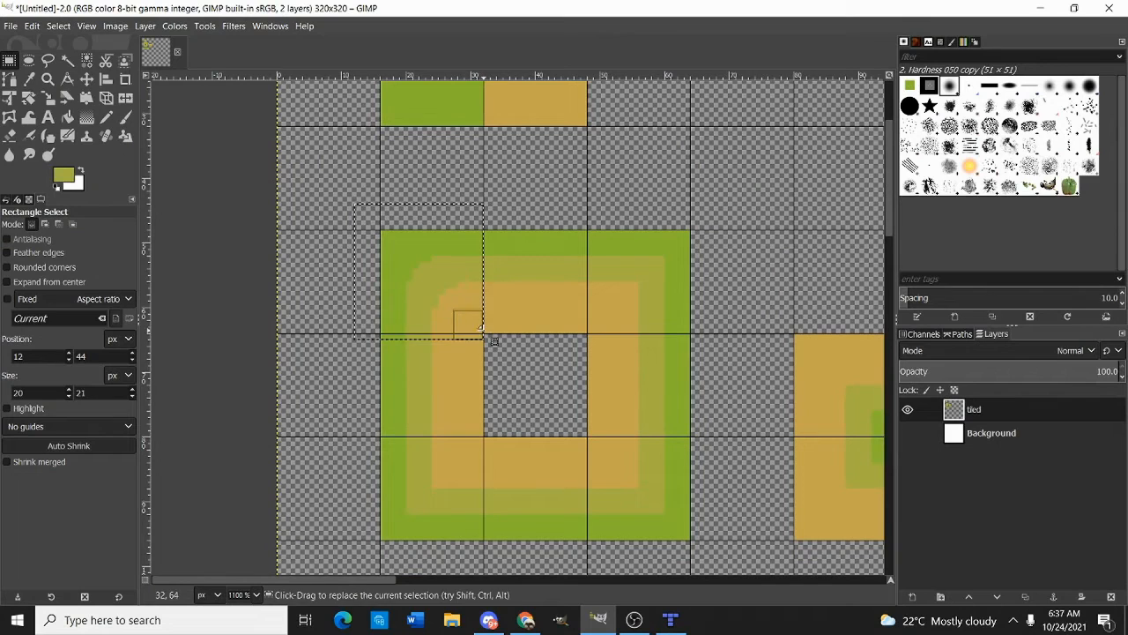
{"action": "key", "text": "ctrl+c"}
{"action": "key", "text": "ctrl+v"}
{"action": "key", "text": "shift+f"}
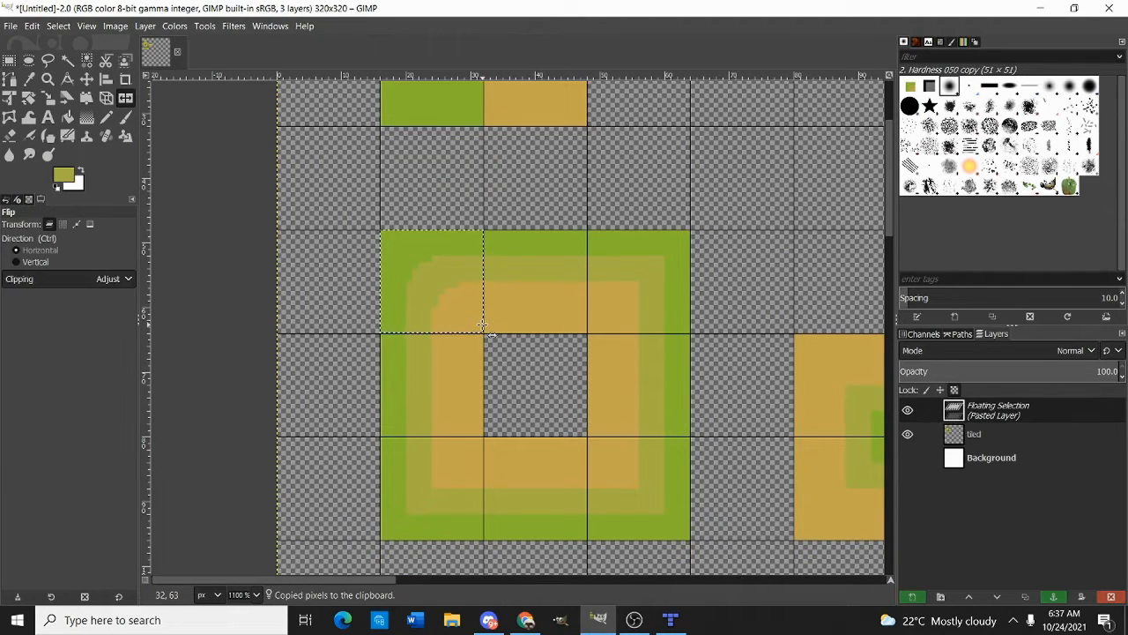
{"action": "left_click", "coordinate": [483, 325]}
{"action": "key", "text": "r"}
{"action": "left_click_drag", "start_coordinate": [451, 301], "coordinate": [667, 310]}
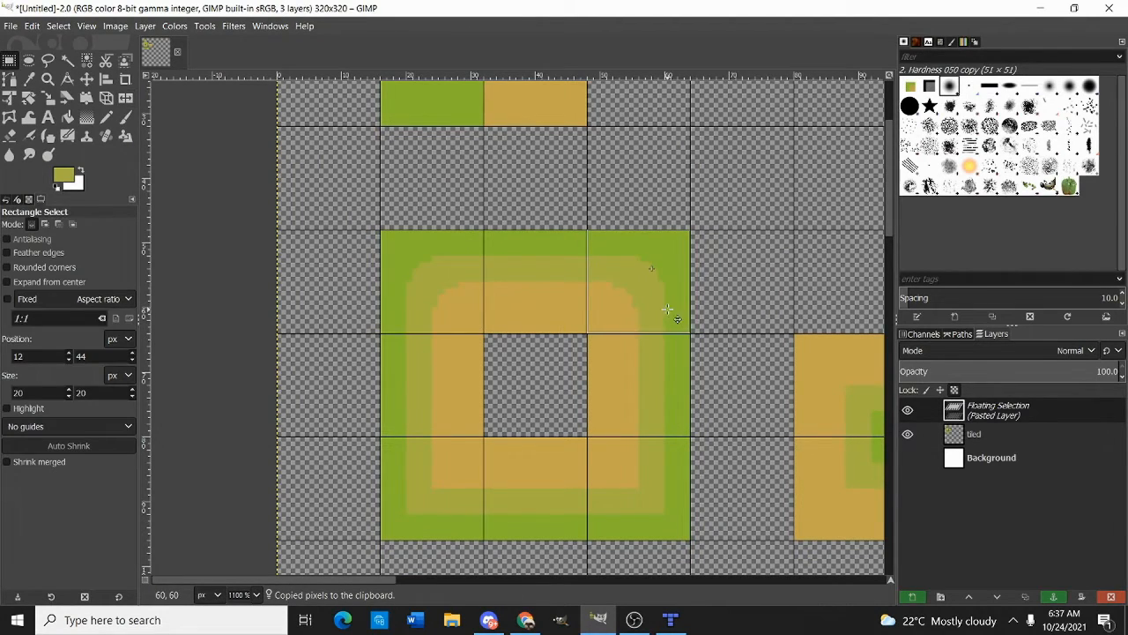
Copy the frame's rounded top row of tiles, flip the pasted copy vertically and place it over the frame's bottom row
{"action": "left_click", "coordinate": [722, 290]}
{"action": "left_click_drag", "start_coordinate": [354, 198], "coordinate": [663, 317]}
{"action": "key", "text": "ctrl+v"}
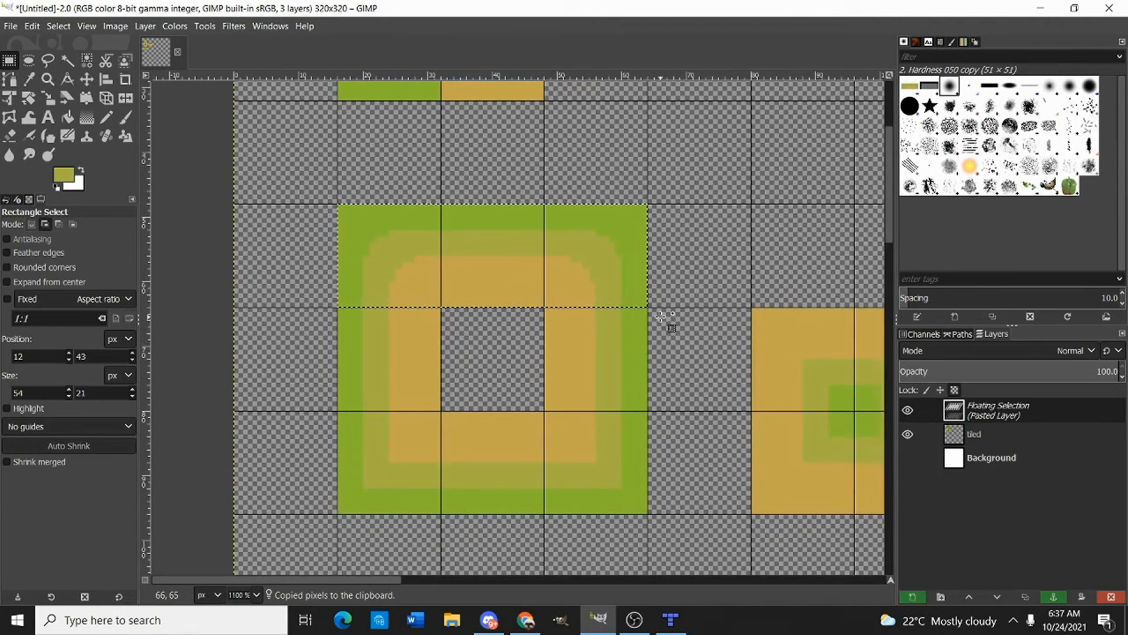
{"action": "key", "text": "shift+f"}
{"action": "left_click", "coordinate": [660, 317], "text": "ctrl"}
{"action": "key", "text": "r"}
{"action": "left_click_drag", "start_coordinate": [603, 249], "coordinate": [610, 471]}
{"action": "left_click_drag", "start_coordinate": [736, 410], "coordinate": [583, 377]}
{"action": "left_click", "coordinate": [583, 377]}
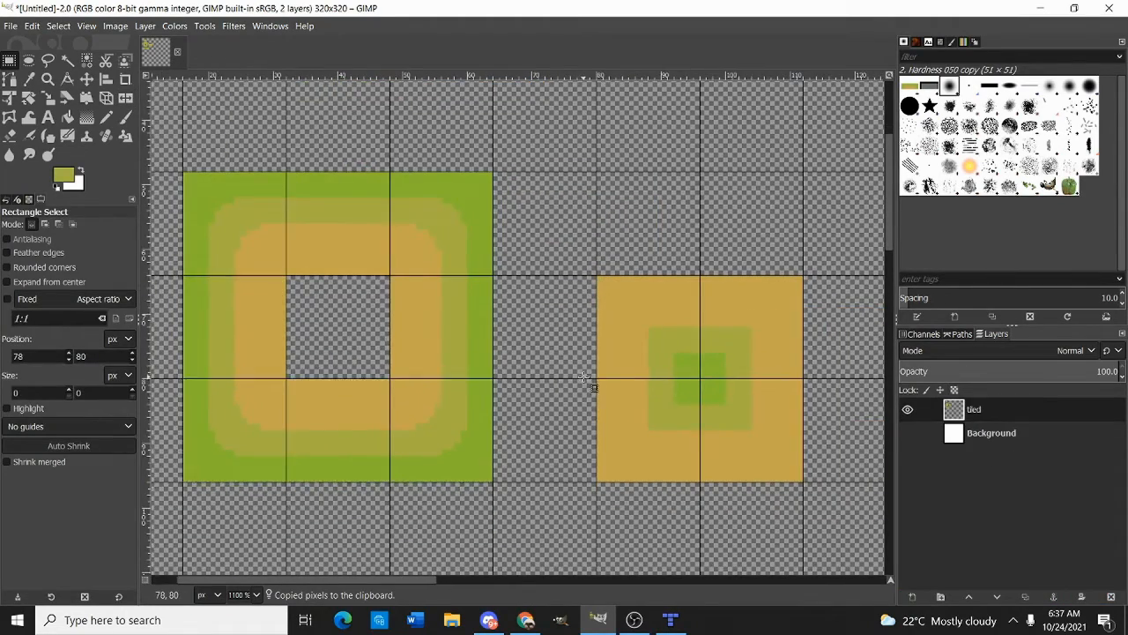
Round the outer and inner colour boundaries in the sand block's lower-left tile with stepped pixels of the sand and blended colours
{"action": "scroll", "coordinate": [504, 311], "scroll_direction": "down", "scroll_amount": 2}
{"action": "scroll", "coordinate": [471, 360], "scroll_direction": "up", "scroll_amount": 2}
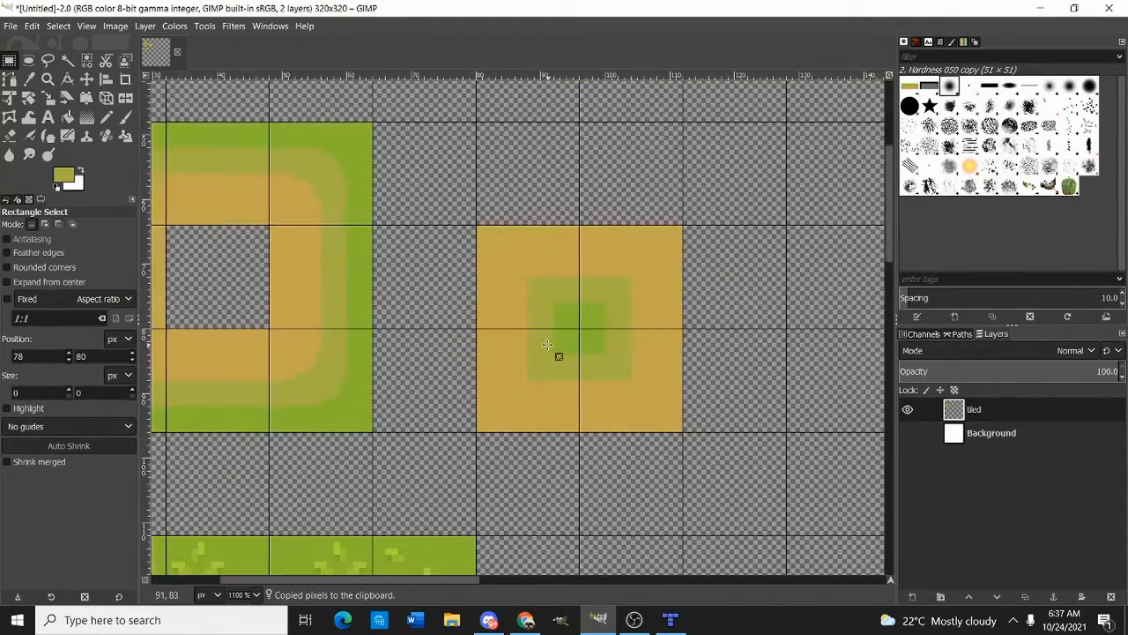
{"action": "key", "text": "n"}
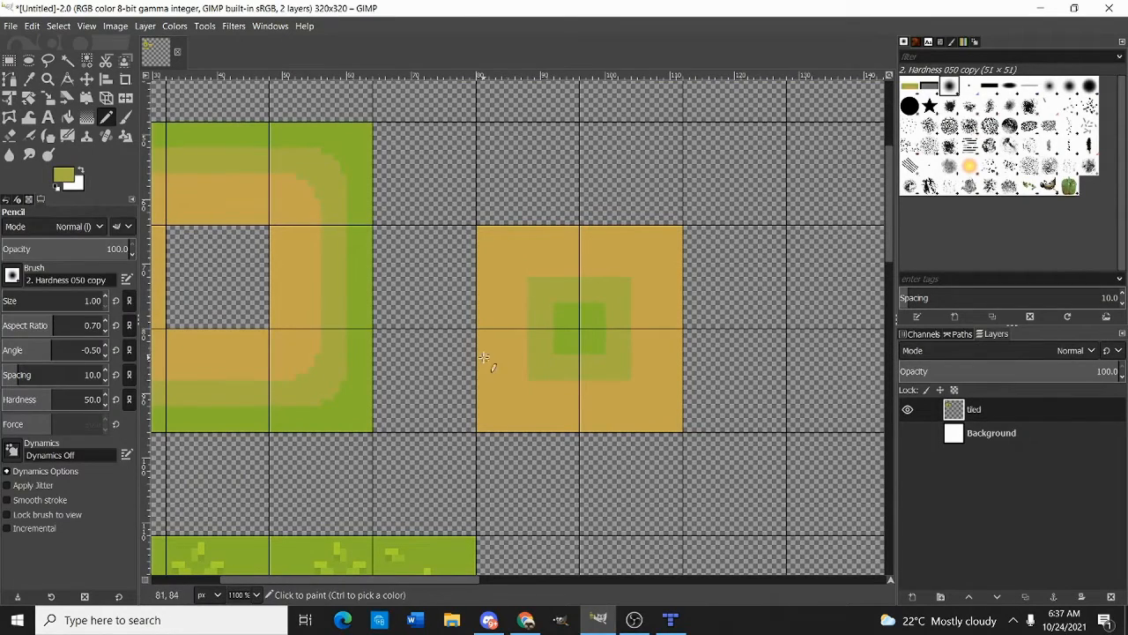
{"action": "key", "text": "r"}
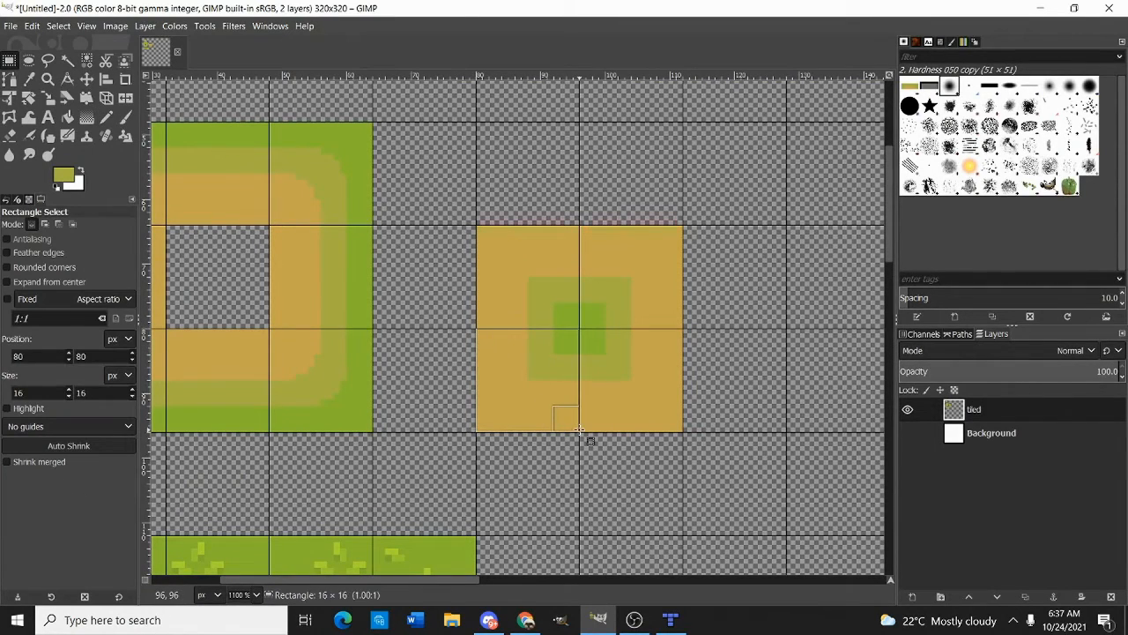
{"action": "scroll", "coordinate": [430, 233], "scroll_direction": "down", "scroll_amount": 2}
{"action": "scroll", "coordinate": [440, 269], "scroll_direction": "up", "scroll_amount": 2}
{"action": "key", "text": "n"}
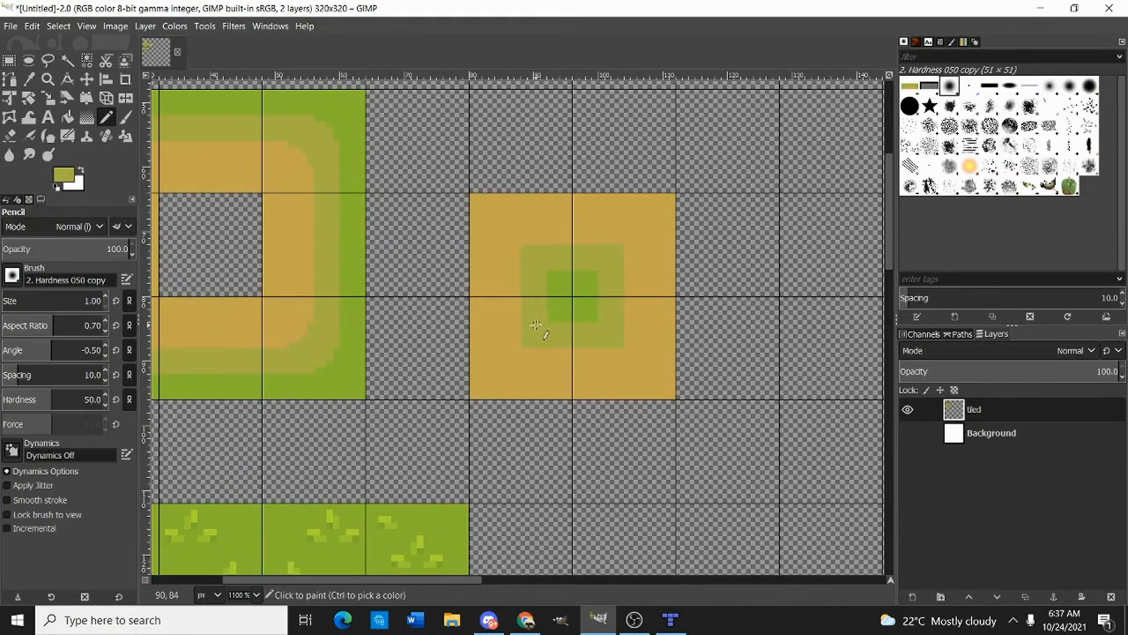
{"action": "scroll", "coordinate": [537, 323], "scroll_direction": "up", "scroll_amount": 2}
{"action": "scroll", "coordinate": [501, 336], "scroll_direction": "up", "scroll_amount": 3}
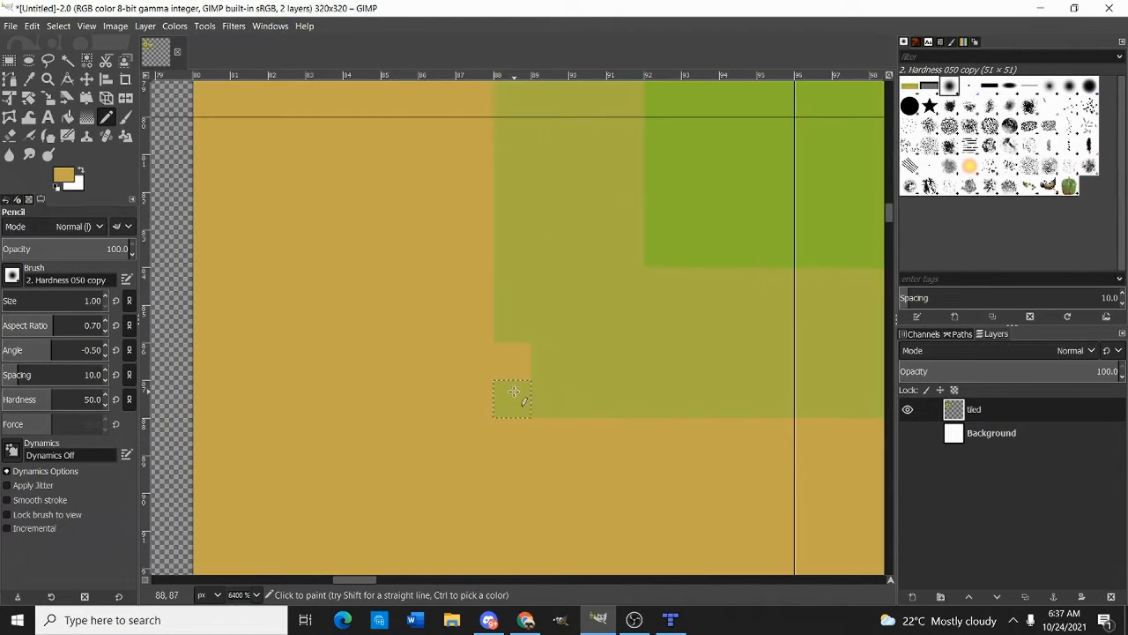
{"action": "key", "text": "ctrl+z"}
{"action": "left_click", "coordinate": [542, 385]}
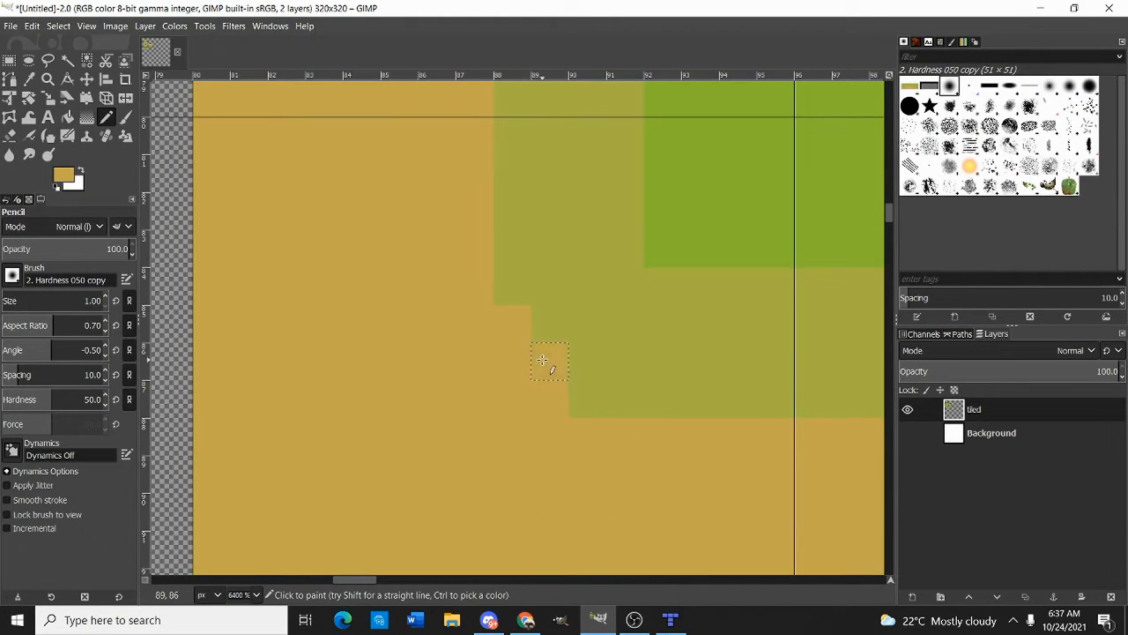
{"action": "scroll", "coordinate": [456, 281], "scroll_direction": "right", "scroll_amount": 2}
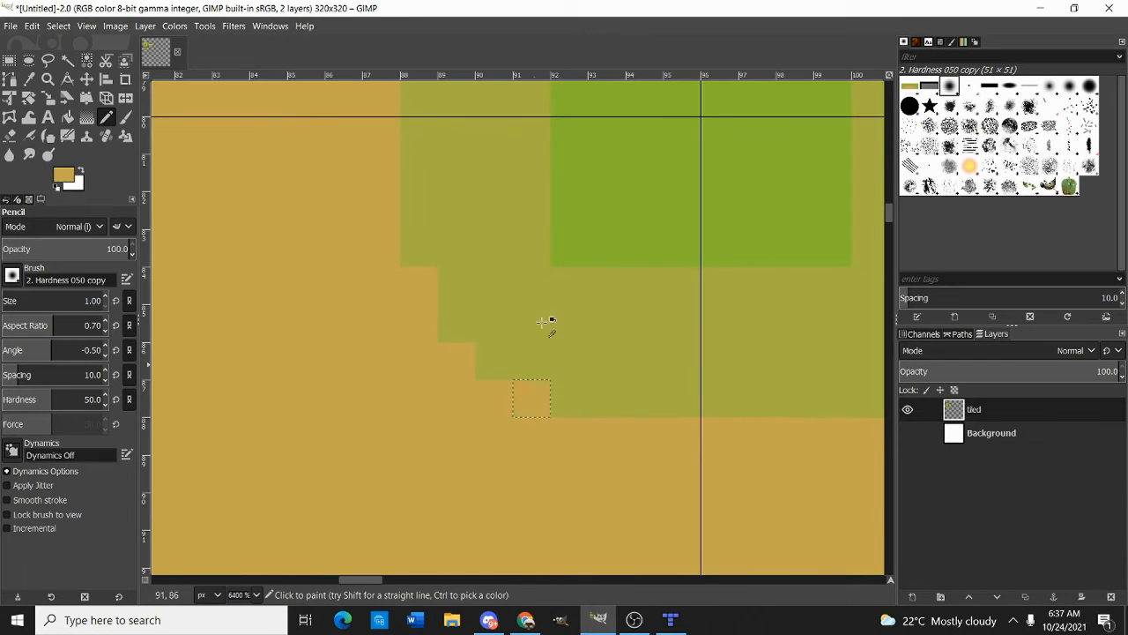
{"action": "left_click", "coordinate": [532, 255], "text": "ctrl"}
{"action": "left_click", "coordinate": [557, 237]}
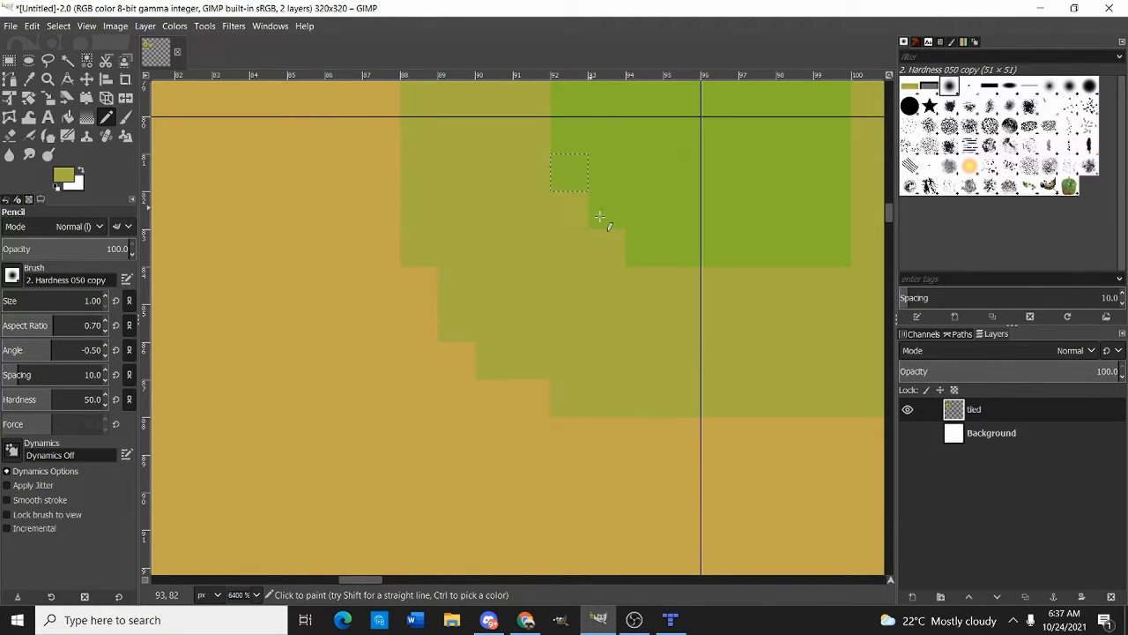
Copy the rounded lower-left tile of the sand block, flip the pasted copy vertically and place it over the upper-left tile
{"action": "scroll", "coordinate": [599, 216], "scroll_direction": "down", "scroll_amount": 4}
{"action": "key", "text": "r"}
{"action": "left_click_drag", "start_coordinate": [443, 247], "coordinate": [593, 400]}
{"action": "key", "text": "ctrl+c"}
{"action": "key", "text": "ctrl+v"}
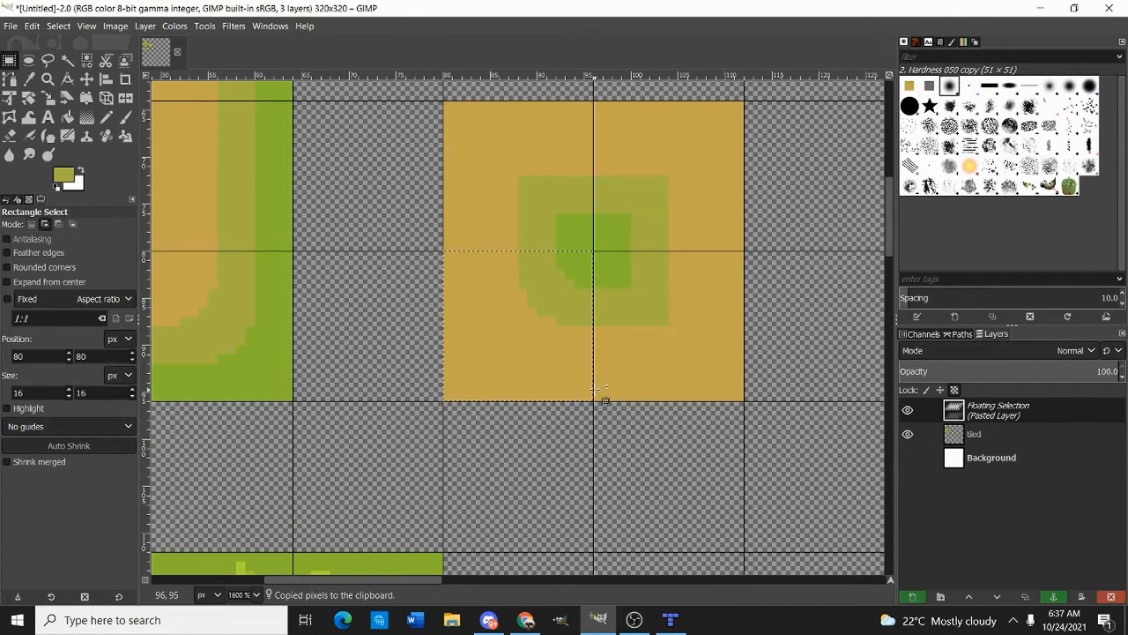
{"action": "key", "text": "shift+f"}
{"action": "left_click", "coordinate": [595, 389], "text": "ctrl"}
{"action": "key", "text": "r"}
{"action": "left_click_drag", "start_coordinate": [557, 357], "coordinate": [546, 244]}
{"action": "left_click", "coordinate": [657, 232]}
Copy the sand block's rounded left half, flip the pasted copy horizontally and place it over the right half
{"action": "left_click_drag", "start_coordinate": [370, 116], "coordinate": [579, 529]}
{"action": "key", "text": "ctrl+c"}
{"action": "key", "text": "ctrl+v"}
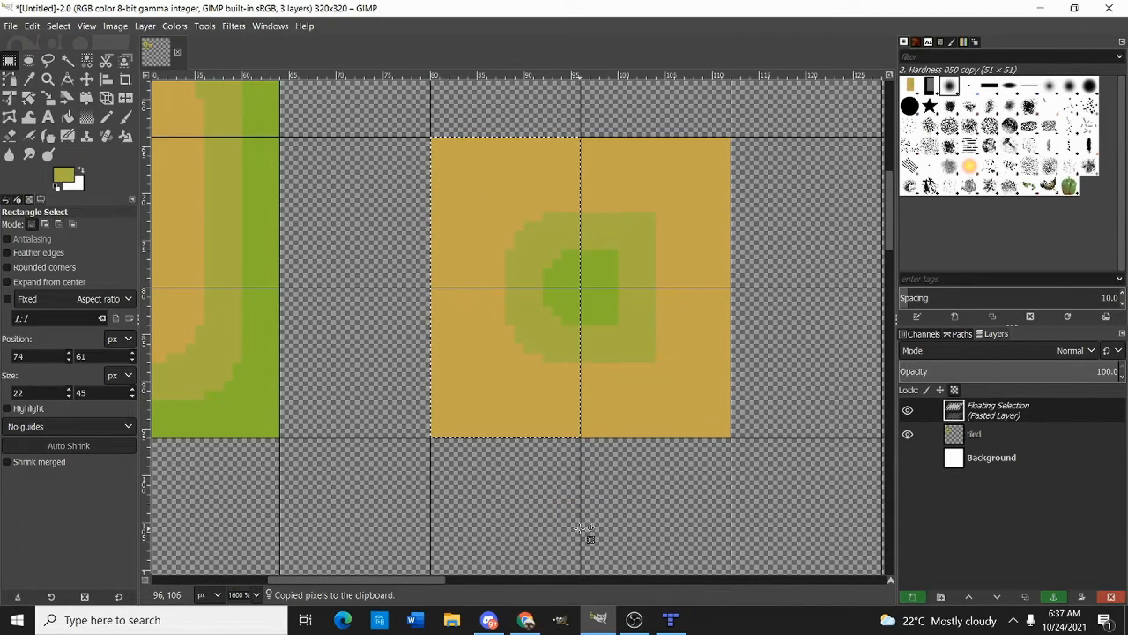
{"action": "key", "text": "shift+f"}
{"action": "left_click", "coordinate": [582, 218]}
{"action": "scroll", "coordinate": [578, 220], "scroll_direction": "right", "scroll_amount": 1}
{"action": "key", "text": "r"}
{"action": "left_click_drag", "start_coordinate": [409, 266], "coordinate": [615, 270]}
{"action": "scroll", "coordinate": [706, 268], "scroll_direction": "down", "scroll_amount": 2}
{"action": "left_click", "coordinate": [739, 279]}
Copy the plain sand tile and place the pasted copy directly below the first grass variation tile
{"action": "scroll", "coordinate": [661, 299], "scroll_direction": "down", "scroll_amount": 2}
{"action": "left_click_drag", "start_coordinate": [547, 192], "coordinate": [492, 201]}
{"action": "scroll", "coordinate": [523, 268], "scroll_direction": "up", "scroll_amount": 2}
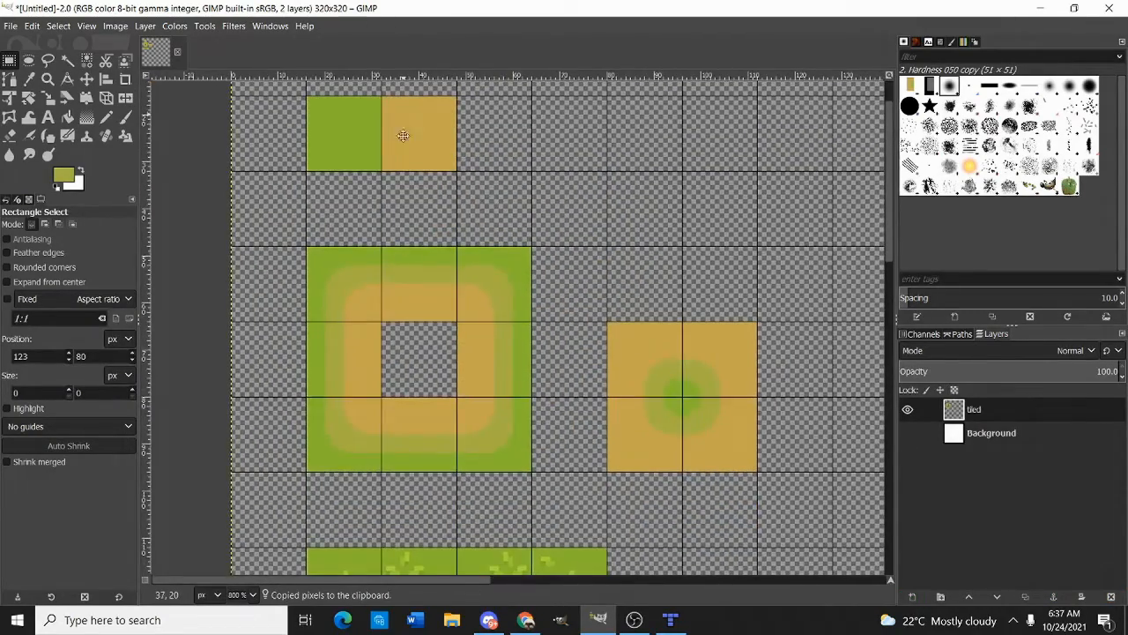
{"action": "scroll", "coordinate": [403, 135], "scroll_direction": "up", "scroll_amount": 2}
{"action": "scroll", "coordinate": [536, 310], "scroll_direction": "down", "scroll_amount": 2}
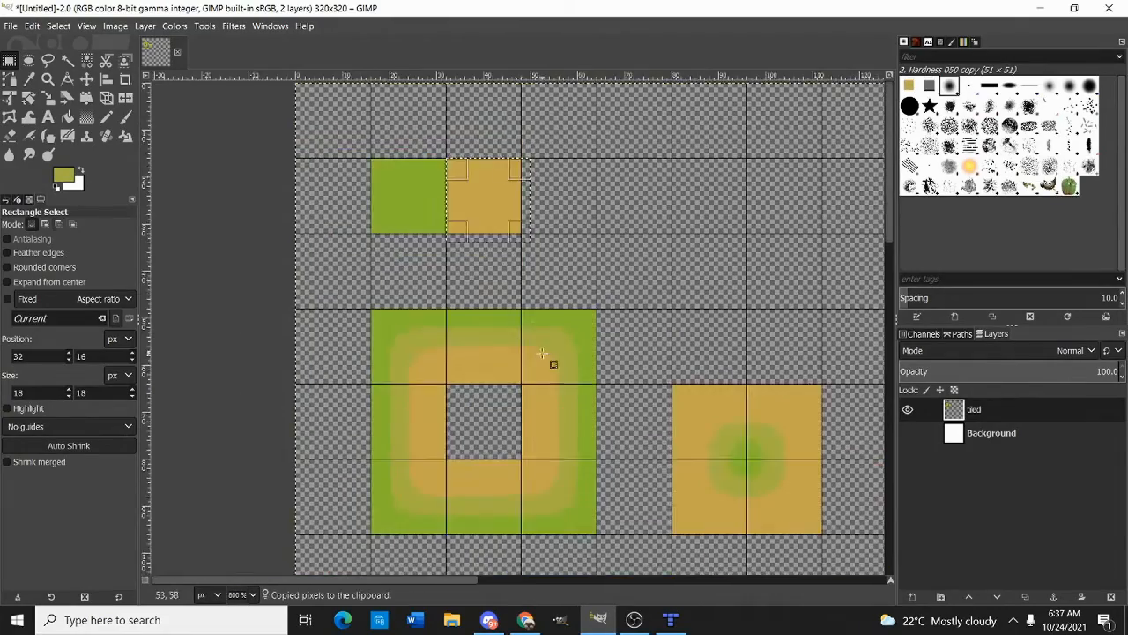
{"action": "scroll", "coordinate": [479, 335], "scroll_direction": "down", "scroll_amount": 5}
{"action": "key", "text": "ctrl+v"}
{"action": "scroll", "coordinate": [391, 314], "scroll_direction": "up", "scroll_amount": 2}
{"action": "left_click_drag", "start_coordinate": [391, 315], "coordinate": [378, 297]}
{"action": "left_click", "coordinate": [463, 334]}
Set the Pencil to a brighter golden shade of the sand colour at 47 opacity
{"action": "scroll", "coordinate": [427, 355], "scroll_direction": "down", "scroll_amount": 1}
{"action": "key", "text": "n"}
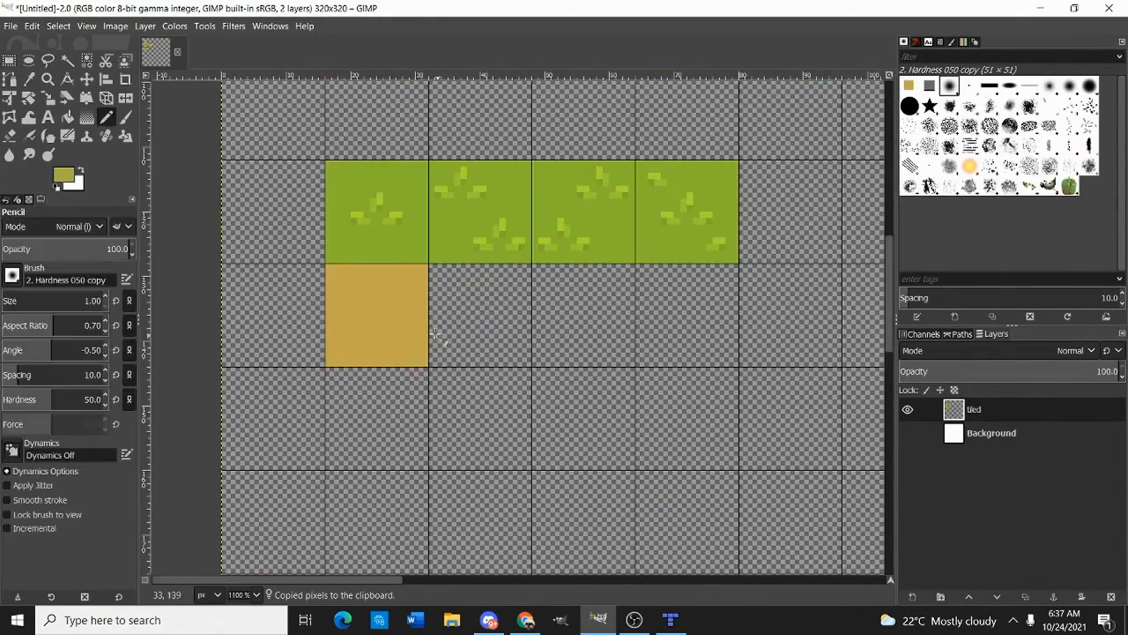
{"action": "scroll", "coordinate": [367, 298], "scroll_direction": "up", "scroll_amount": 1}
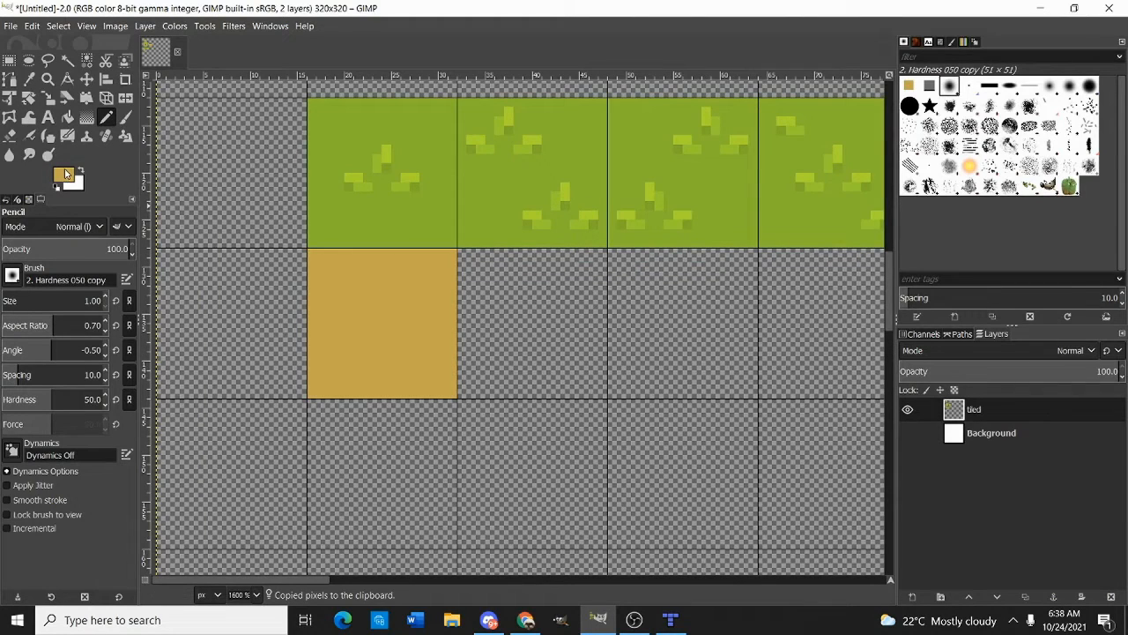
{"action": "left_click", "coordinate": [66, 174]}
{"action": "left_click", "coordinate": [877, 151]}
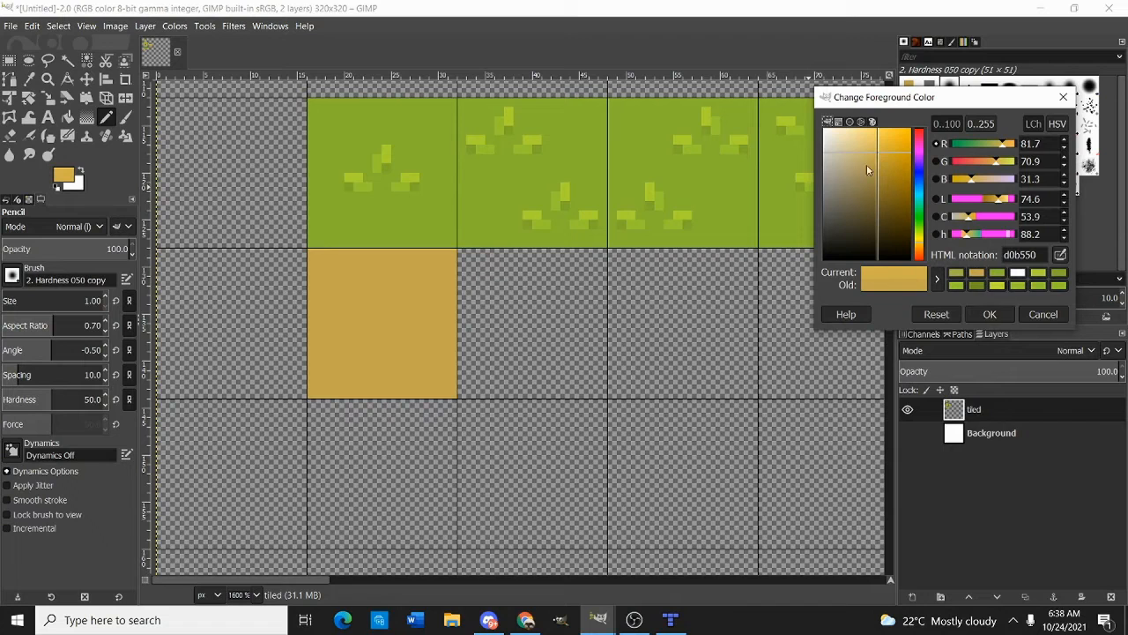
{"action": "left_click", "coordinate": [882, 145]}
{"action": "left_click", "coordinate": [990, 315]}
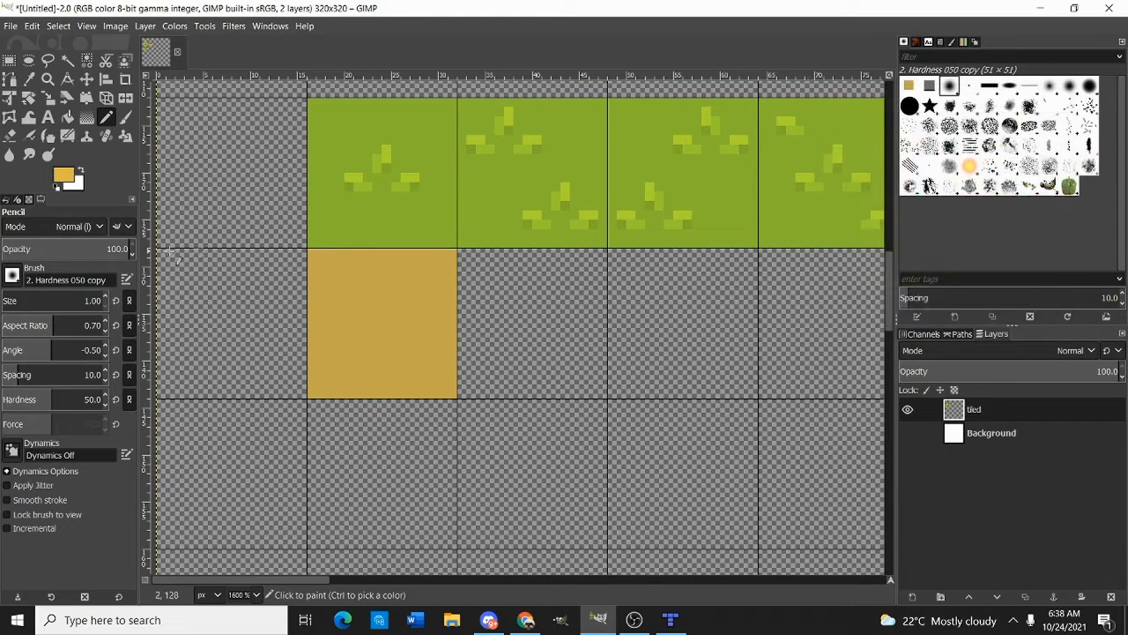
{"action": "left_click_drag", "start_coordinate": [83, 250], "coordinate": [61, 250]}
Paint a larger light patch near the centre of the new sand tile and a smaller one toward its lower-left corner
{"action": "scroll", "coordinate": [391, 313], "scroll_direction": "up", "scroll_amount": 3}
{"action": "mouse_move", "coordinate": [377, 273]}
{"action": "left_mouse_down"}
{"action": "mouse_move", "coordinate": [341, 278]}
{"action": "mouse_move", "coordinate": [355, 294]}
{"action": "left_mouse_up"}
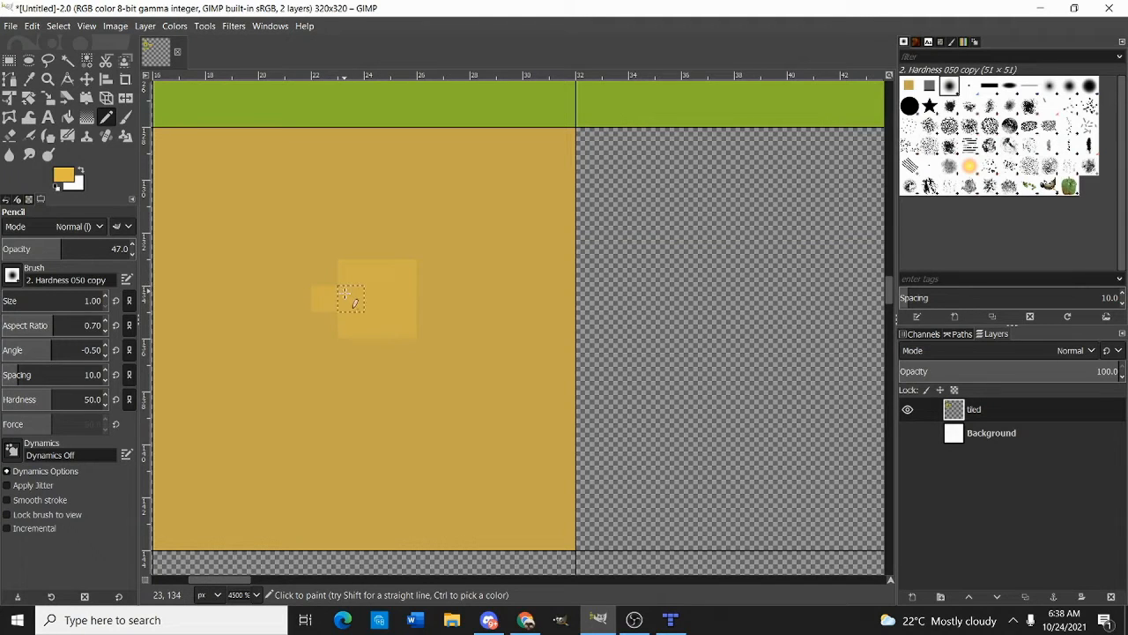
{"action": "left_click_drag", "start_coordinate": [350, 351], "coordinate": [426, 353]}
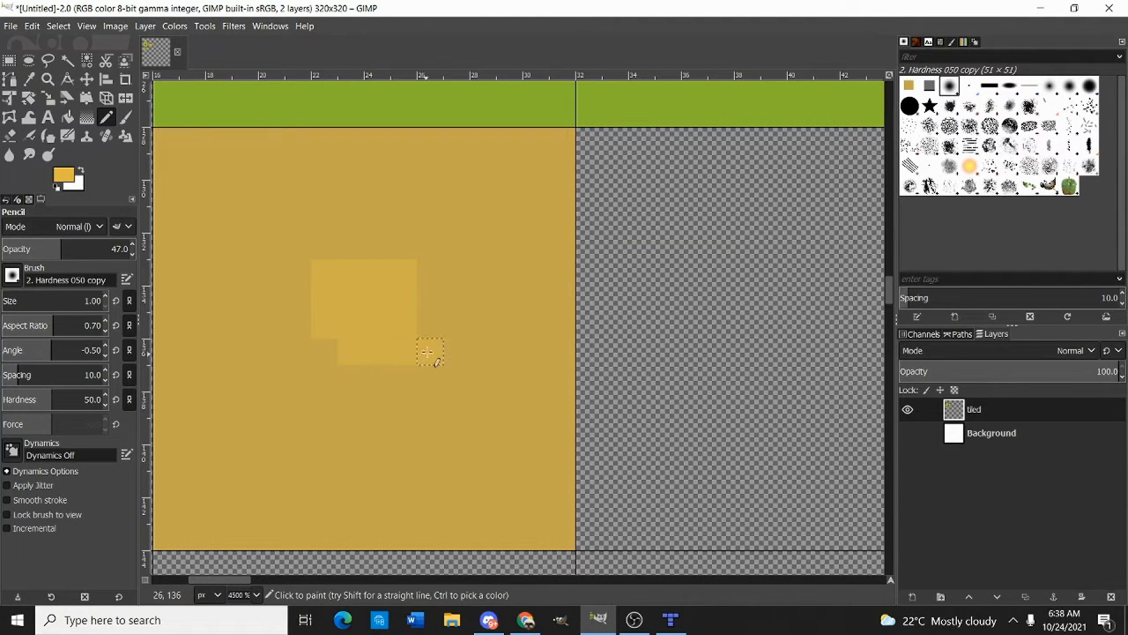
{"action": "scroll", "coordinate": [432, 289], "scroll_direction": "down", "scroll_amount": 5}
{"action": "scroll", "coordinate": [491, 363], "scroll_direction": "up", "scroll_amount": 4}
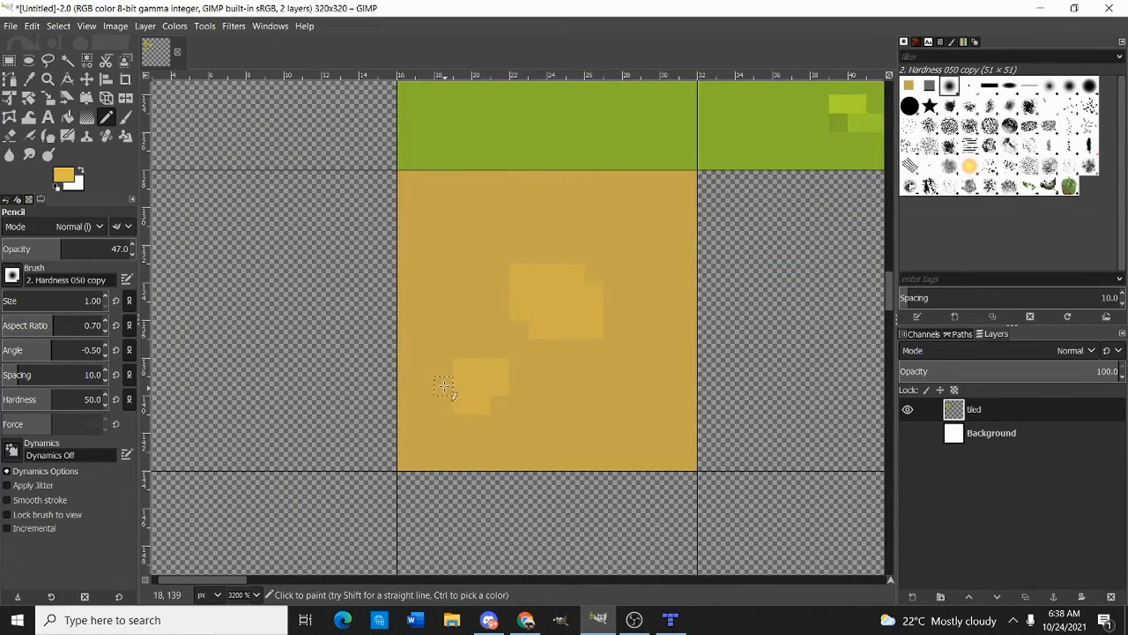
{"action": "scroll", "coordinate": [443, 388], "scroll_direction": "down", "scroll_amount": 5}
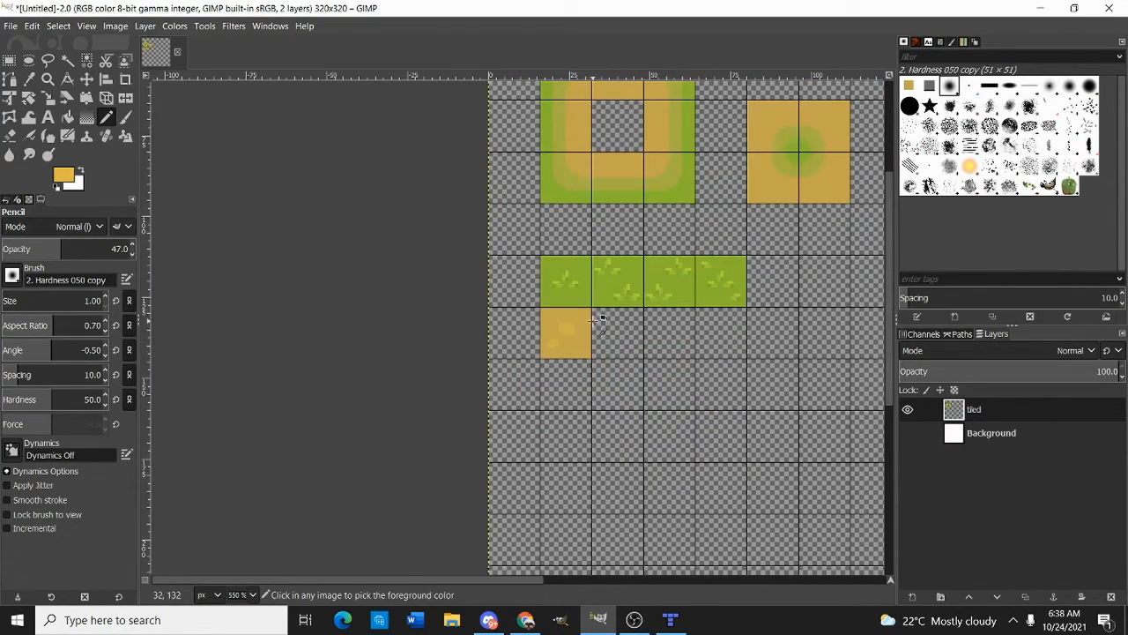
Change the foreground to dark brown and paint a shadow pixel on the large patch's lower-left and small patch's lower-right corners
{"action": "scroll", "coordinate": [597, 319], "scroll_direction": "up", "scroll_amount": 4}
{"action": "left_click", "coordinate": [63, 175]}
{"action": "left_click", "coordinate": [882, 186]}
{"action": "left_click", "coordinate": [990, 313]}
{"action": "scroll", "coordinate": [600, 344], "scroll_direction": "up", "scroll_amount": 2}
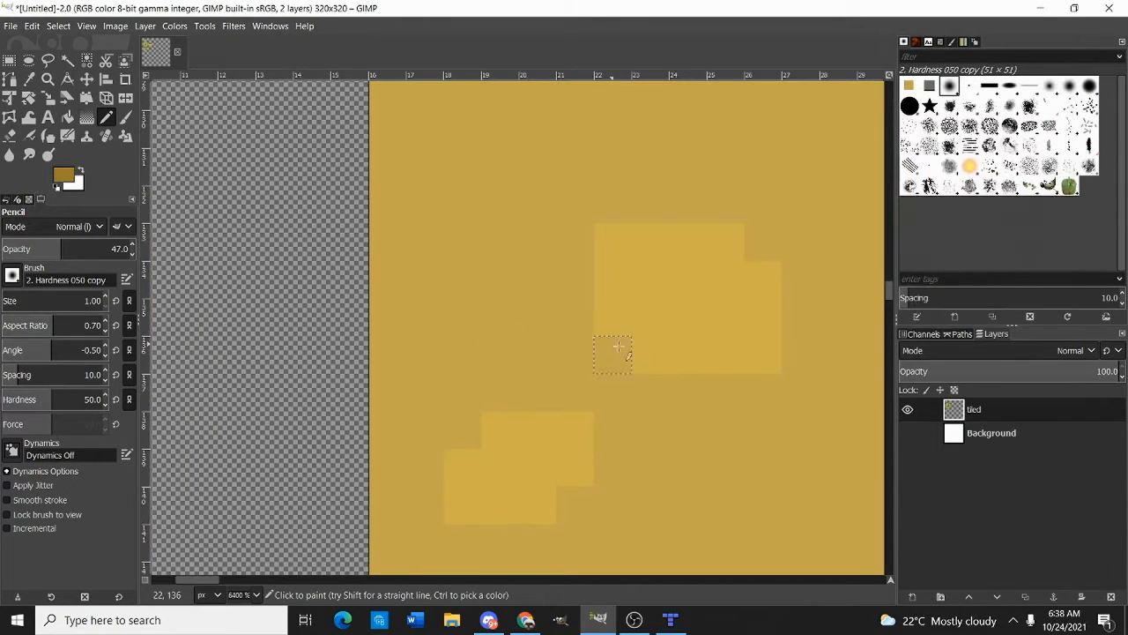
{"action": "left_click", "coordinate": [613, 353]}
{"action": "scroll", "coordinate": [451, 335], "scroll_direction": "down", "scroll_amount": 1}
{"action": "scroll", "coordinate": [533, 381], "scroll_direction": "up", "scroll_amount": 1}
{"action": "left_click", "coordinate": [515, 417]}
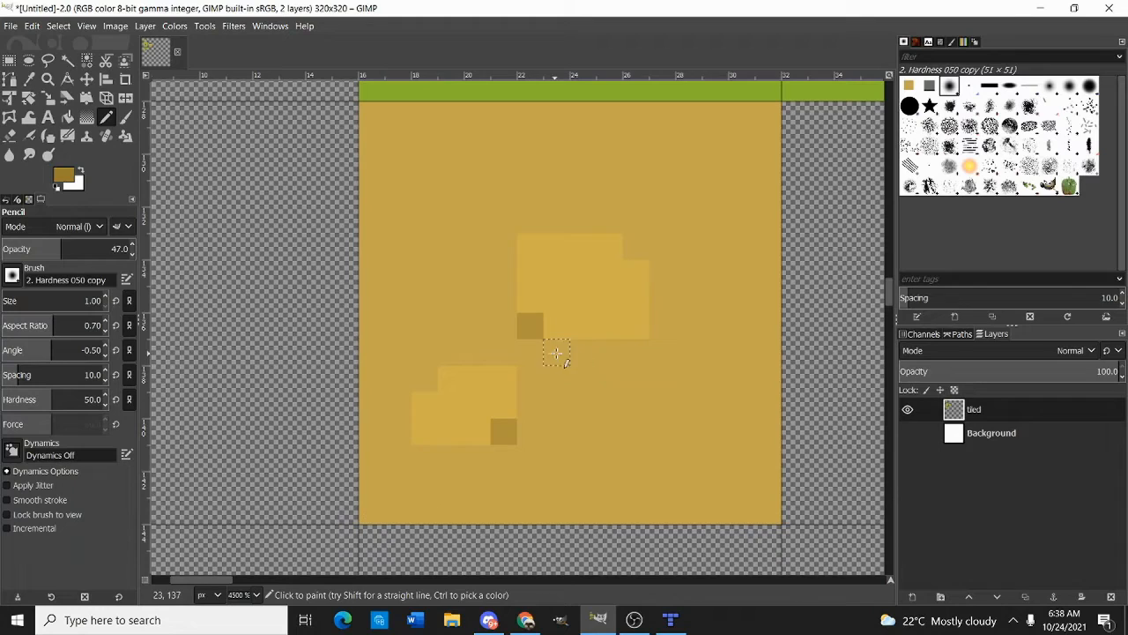
Paint a one-pixel-high brown shadow row along the underside of both light sand patches
{"action": "left_click_drag", "start_coordinate": [556, 353], "coordinate": [623, 353]}
{"action": "mouse_move", "coordinate": [483, 457]}
{"action": "left_mouse_down"}
{"action": "mouse_move", "coordinate": [409, 457]}
{"action": "mouse_move", "coordinate": [477, 457]}
{"action": "left_mouse_up"}
{"action": "key", "text": "ctrl+z"}
{"action": "scroll", "coordinate": [462, 312], "scroll_direction": "down", "scroll_amount": 3}
{"action": "scroll", "coordinate": [516, 335], "scroll_direction": "down", "scroll_amount": 3}
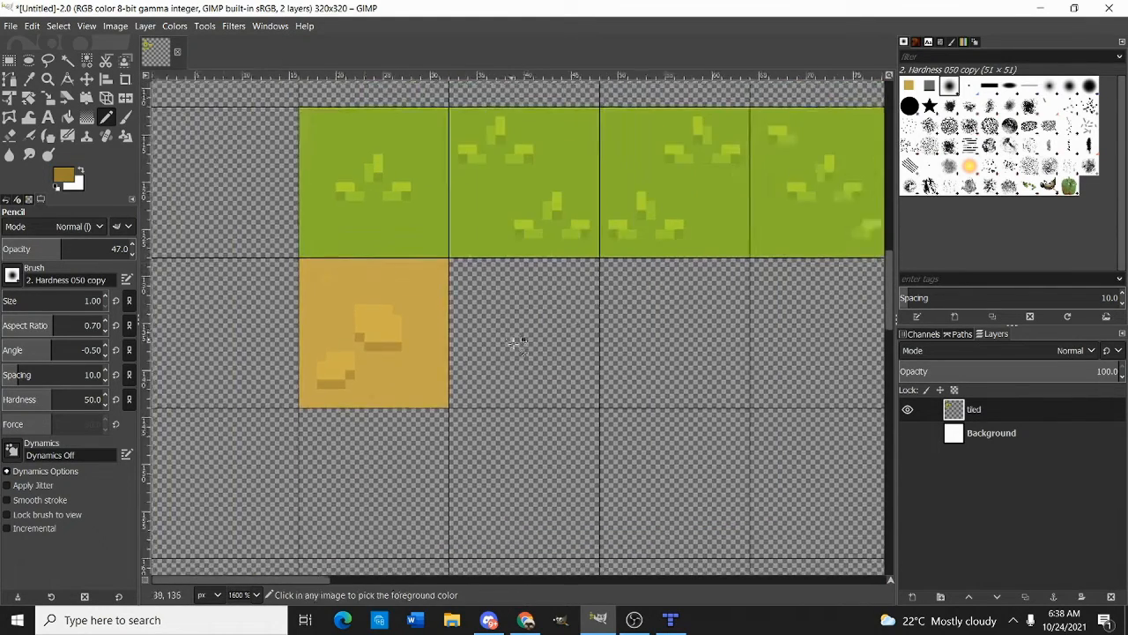
Soften the brown shadows of both patches by painting over them with the picked sand colour, and restore the Pencil opacity to 100
{"action": "scroll", "coordinate": [521, 333], "scroll_direction": "up", "scroll_amount": 6}
{"action": "left_click", "coordinate": [501, 372], "text": "ctrl"}
{"action": "scroll", "coordinate": [406, 317], "scroll_direction": "up", "scroll_amount": 3}
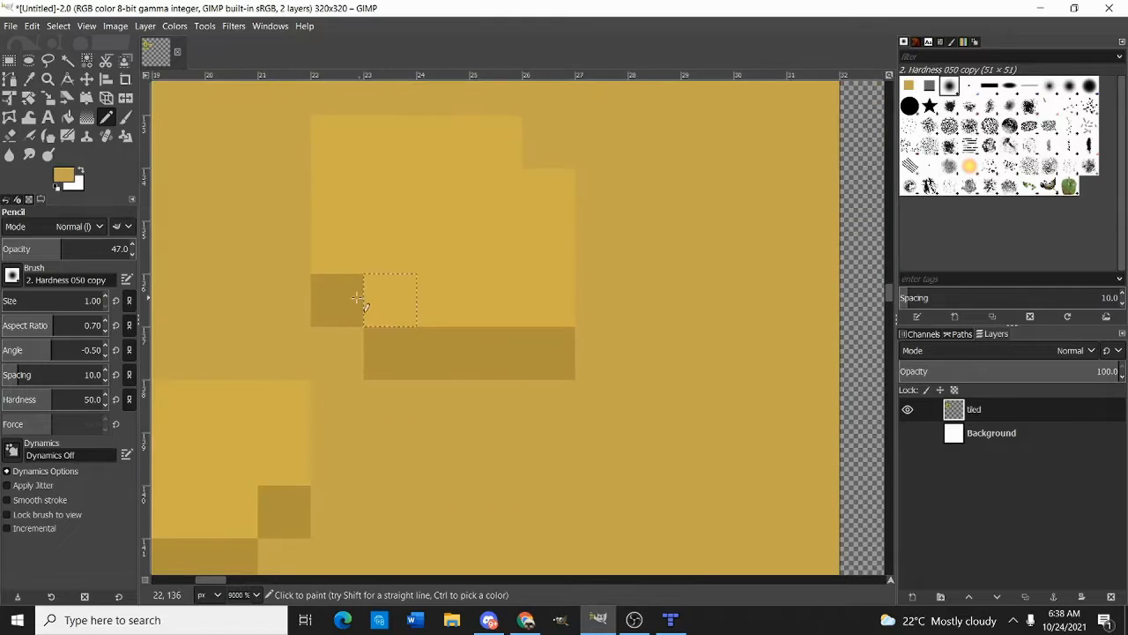
{"action": "scroll", "coordinate": [529, 349], "scroll_direction": "down", "scroll_amount": 3}
{"action": "left_click_drag", "start_coordinate": [405, 432], "coordinate": [420, 415]}
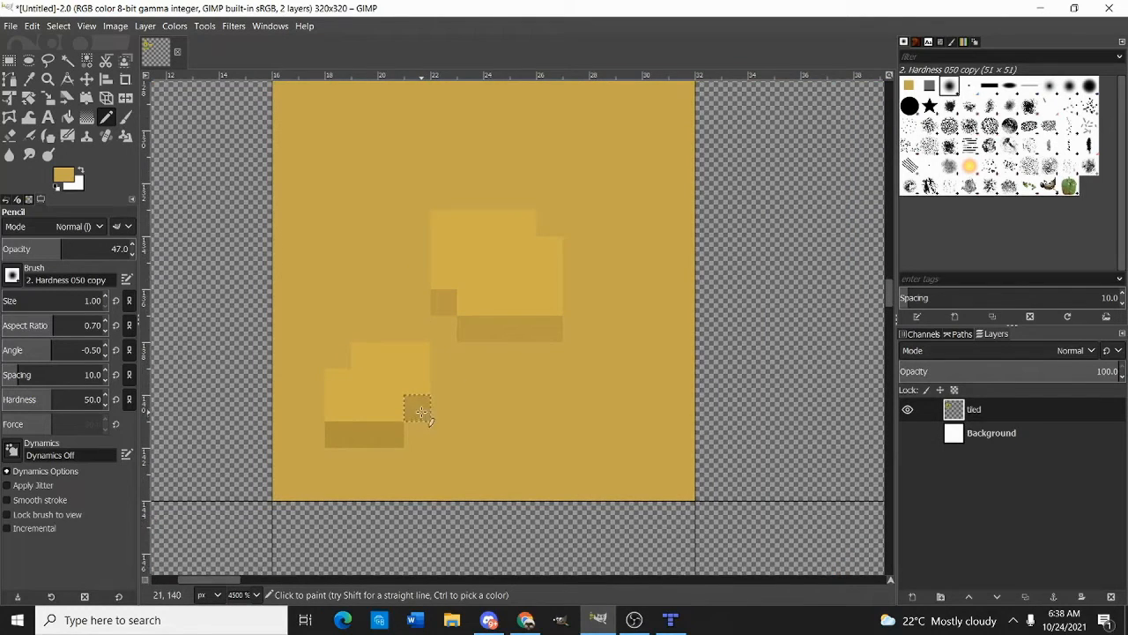
{"action": "left_click_drag", "start_coordinate": [97, 249], "coordinate": [202, 246]}
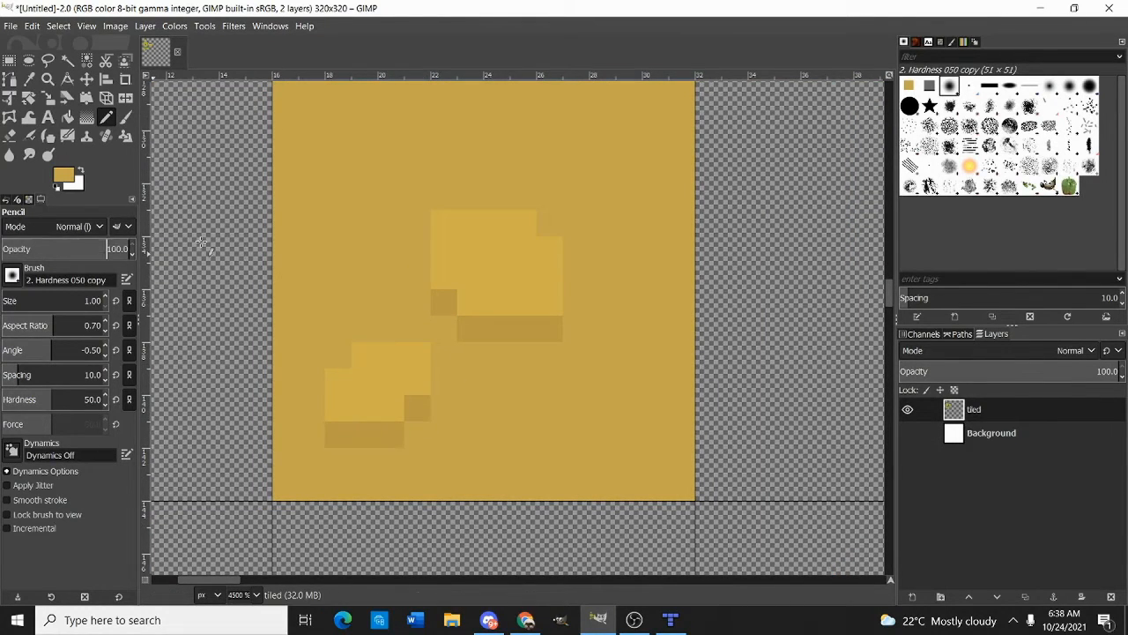
Copy the detailed sand tile, place the pasted copy in the adjacent cell under the second grass tile and anchor it
{"action": "scroll", "coordinate": [612, 273], "scroll_direction": "down", "scroll_amount": 6}
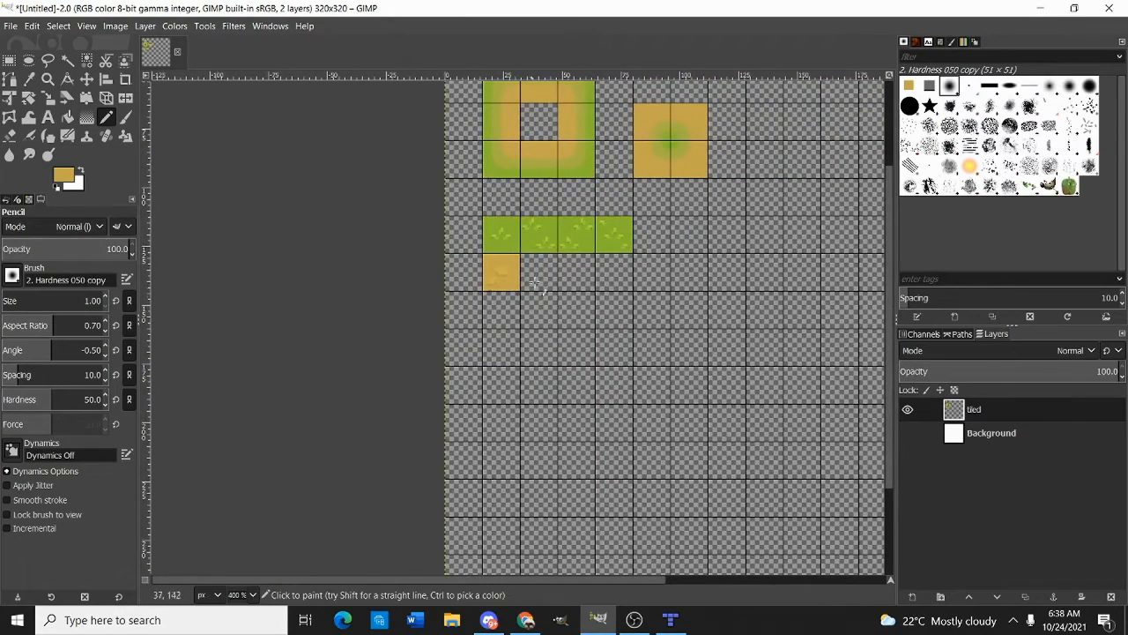
{"action": "left_click", "coordinate": [9, 60]}
{"action": "scroll", "coordinate": [539, 260], "scroll_direction": "up", "scroll_amount": 4}
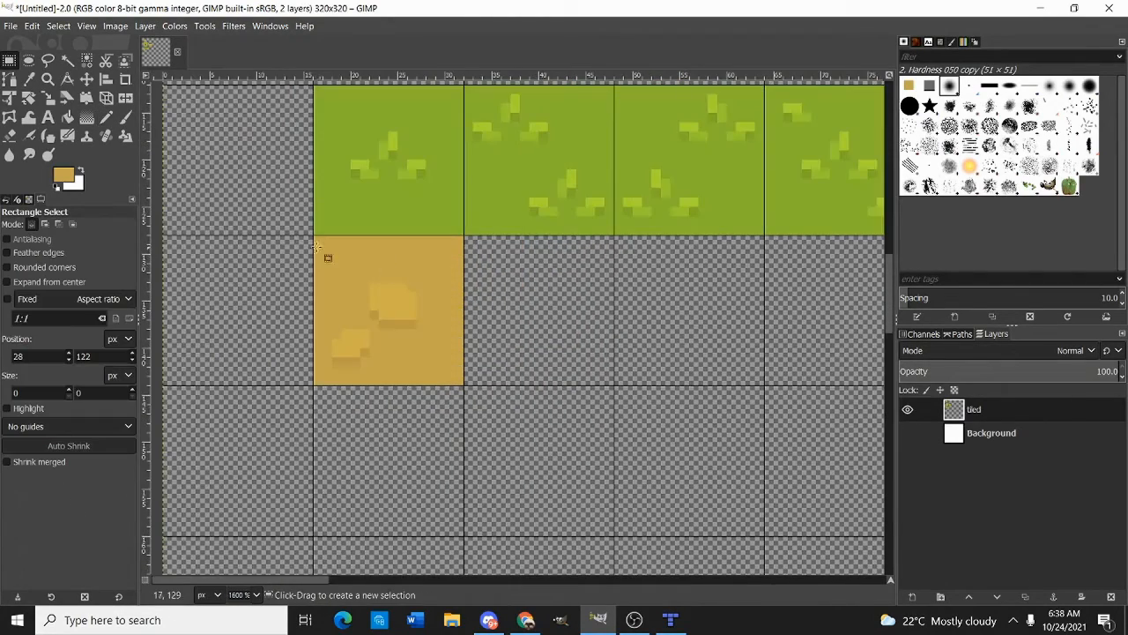
{"action": "left_click_drag", "start_coordinate": [313, 235], "coordinate": [491, 403]}
{"action": "key", "text": "ctrl+c"}
{"action": "left_click_drag", "start_coordinate": [433, 340], "coordinate": [567, 331]}
{"action": "key", "text": "ctrl+v"}
{"action": "key", "text": "ctrl+h"}
Reshape the second sand tile's upper patch with extra light pixels and place shadow pixels at its lower corners and upper-right corner
{"action": "scroll", "coordinate": [579, 330], "scroll_direction": "up", "scroll_amount": 1}
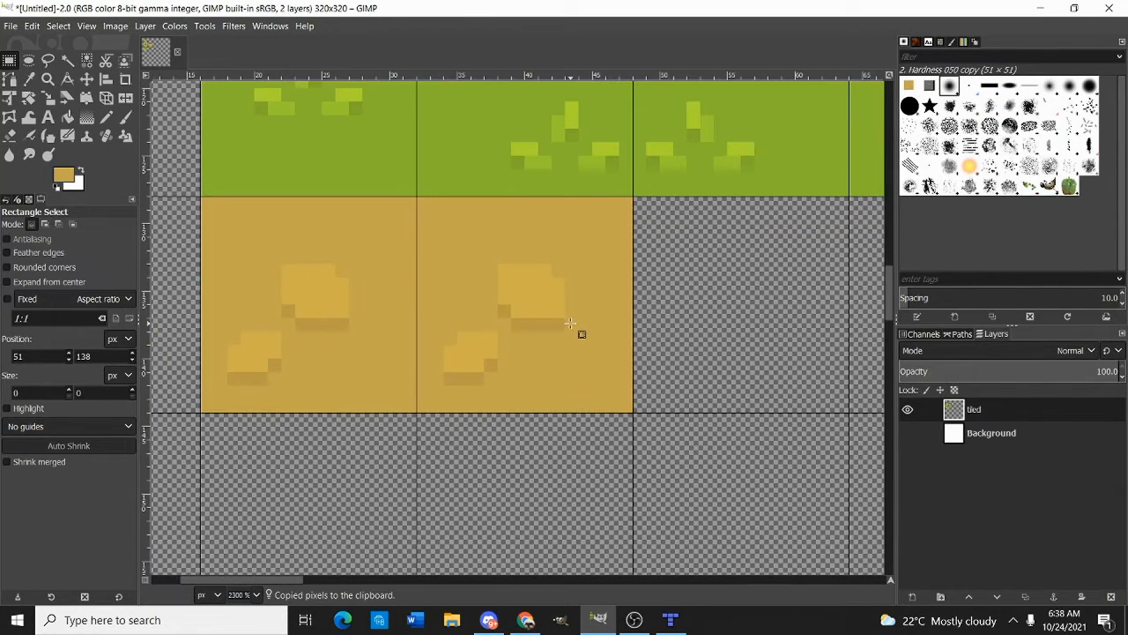
{"action": "key", "text": "n"}
{"action": "scroll", "coordinate": [546, 300], "scroll_direction": "up", "scroll_amount": 2}
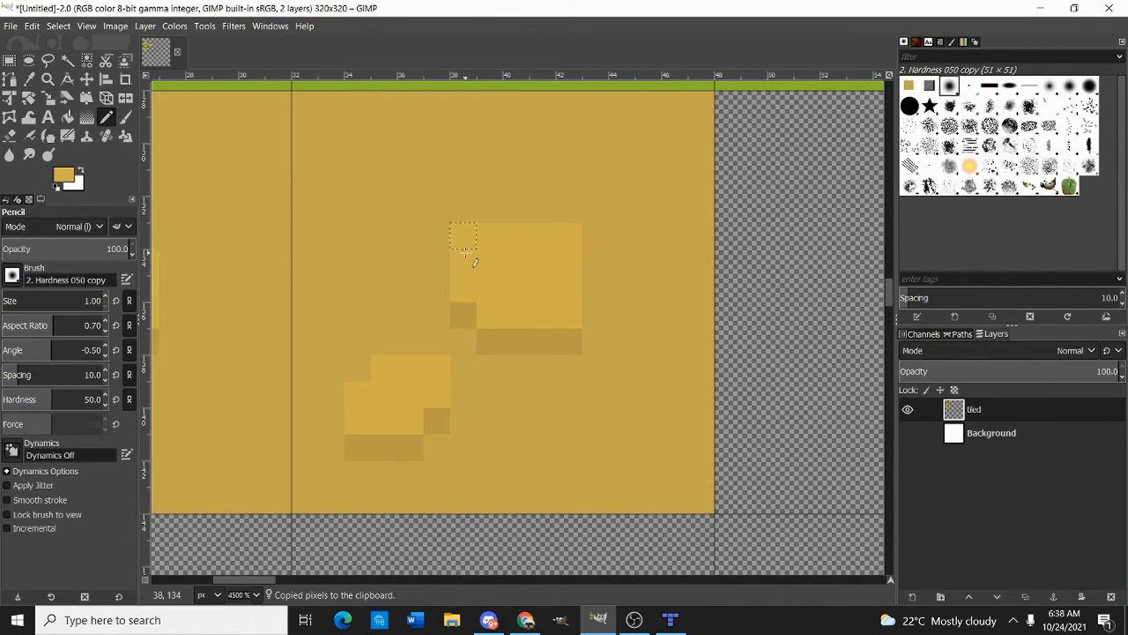
{"action": "mouse_move", "coordinate": [439, 251]}
{"action": "left_mouse_down"}
{"action": "mouse_move", "coordinate": [444, 308]}
{"action": "mouse_move", "coordinate": [537, 347]}
{"action": "left_mouse_up"}
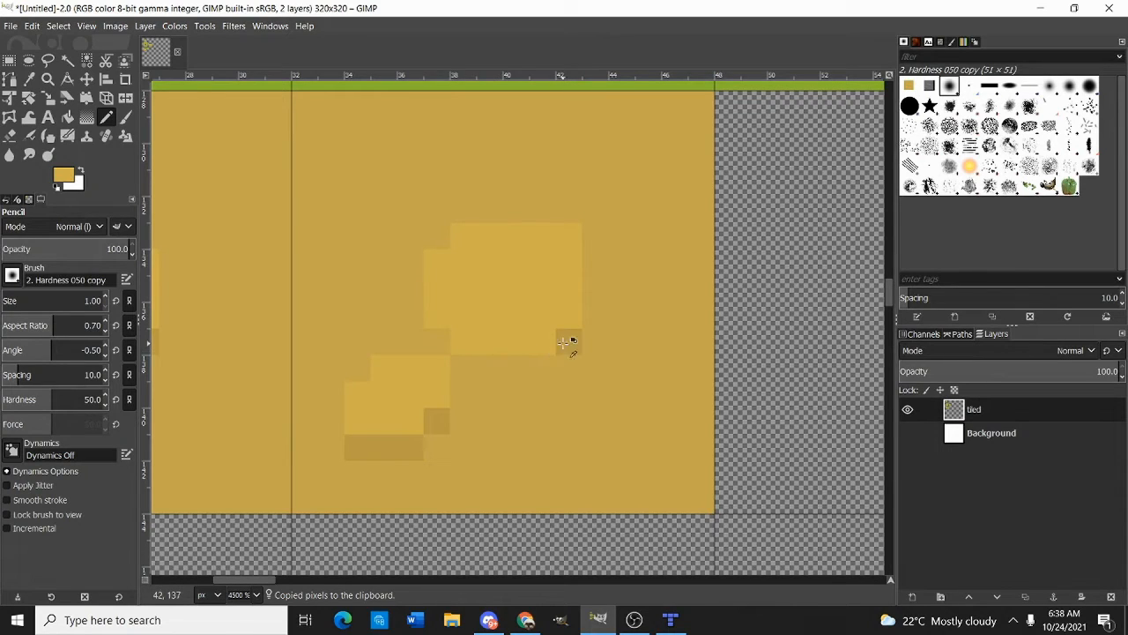
{"action": "left_click", "coordinate": [564, 343], "text": "ctrl"}
{"action": "left_click", "coordinate": [440, 338]}
{"action": "left_click", "coordinate": [577, 234]}
Extend the lower patch of the second sand tile with light sand pixels, leaving brown shadow pixels at its two lower corners
{"action": "left_click_drag", "start_coordinate": [384, 446], "coordinate": [412, 444]}
{"action": "left_click", "coordinate": [391, 437], "text": "ctrl"}
{"action": "left_click", "coordinate": [432, 424]}
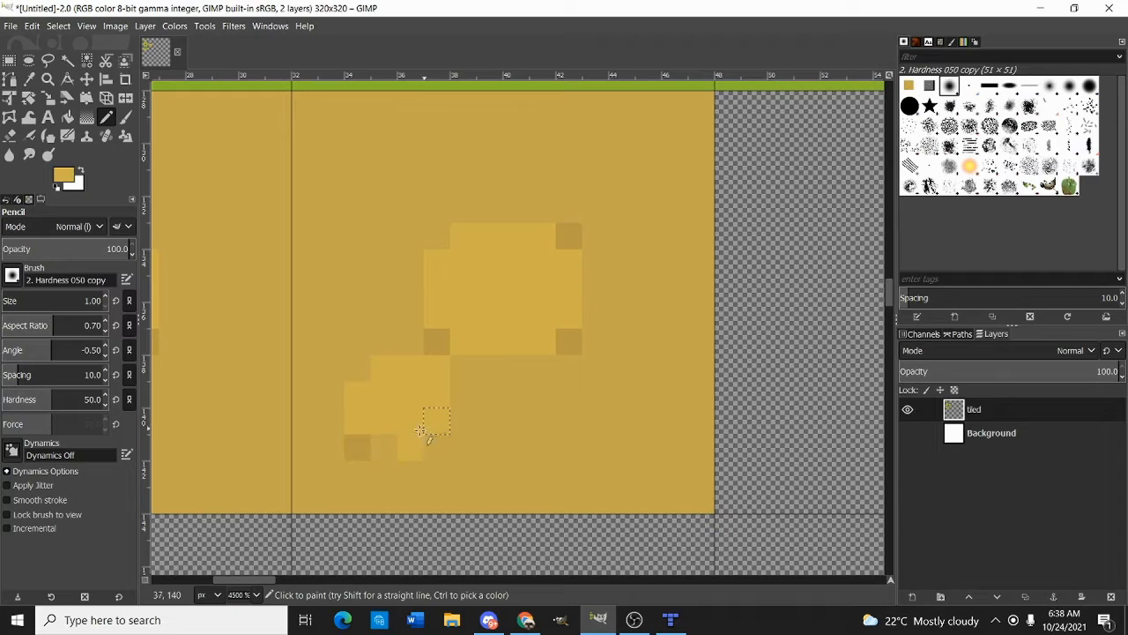
{"action": "scroll", "coordinate": [459, 414], "scroll_direction": "down", "scroll_amount": 4}
{"action": "scroll", "coordinate": [485, 390], "scroll_direction": "up", "scroll_amount": 4}
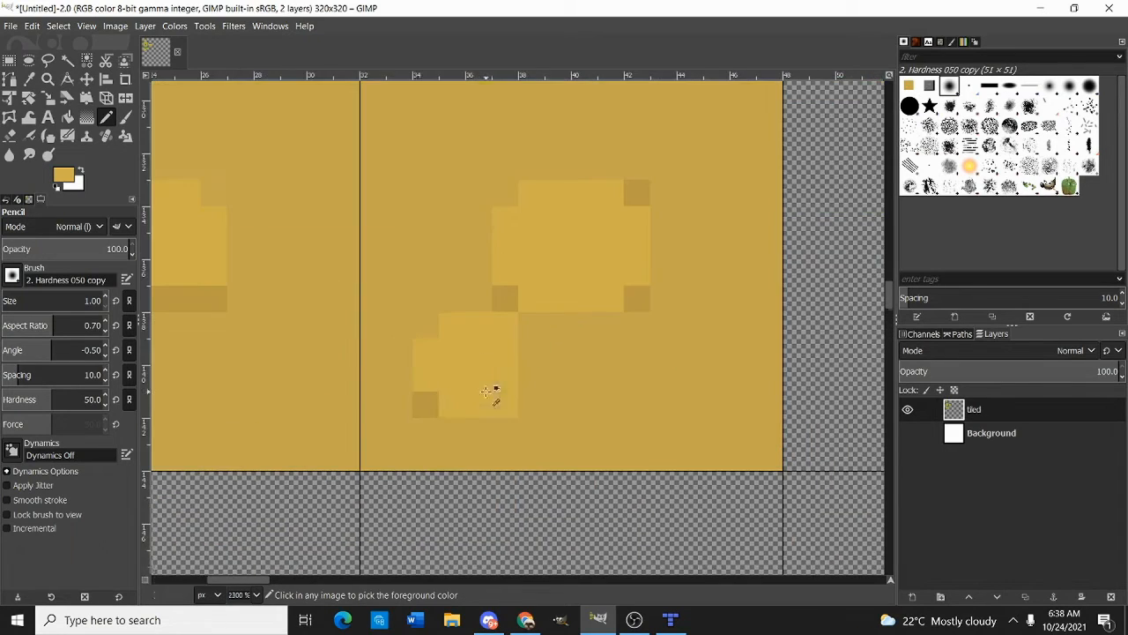
{"action": "scroll", "coordinate": [434, 399], "scroll_direction": "down", "scroll_amount": 6}
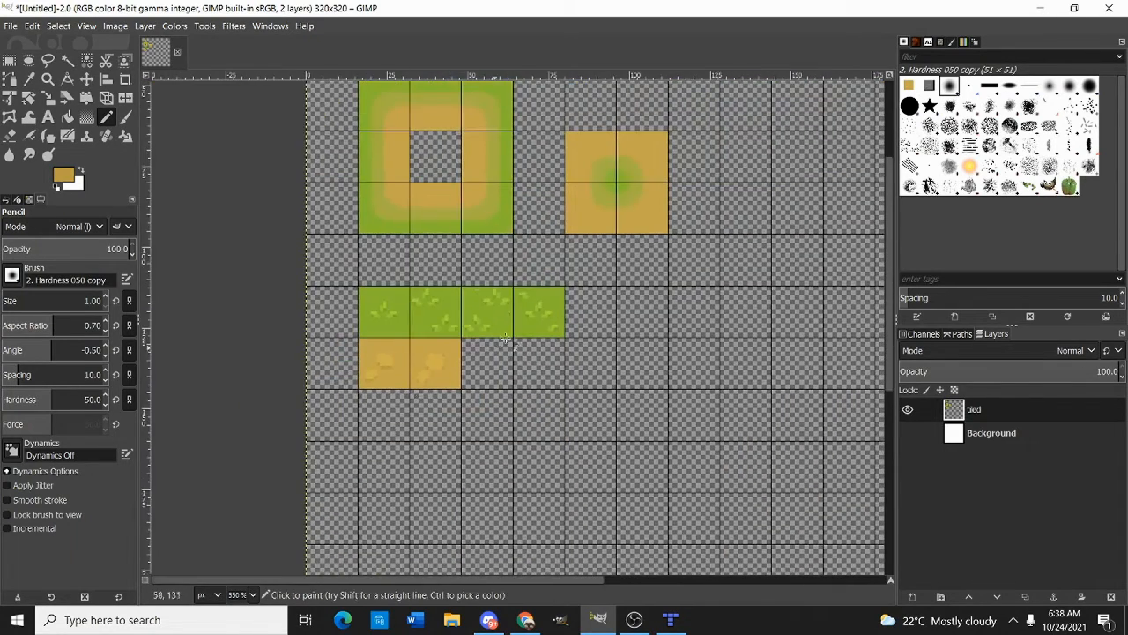
Copy the second sand tile, place the pasted copy in the cell under the third grass tile and anchor it
{"action": "scroll", "coordinate": [498, 403], "scroll_direction": "up", "scroll_amount": 3}
{"action": "key", "text": "r"}
{"action": "left_click_drag", "start_coordinate": [376, 299], "coordinate": [510, 438]}
{"action": "key", "text": "ctrl+c"}
{"action": "key", "text": "ctrl+v"}
{"action": "mouse_move", "coordinate": [439, 364]}
{"action": "left_mouse_down"}
{"action": "mouse_move", "coordinate": [555, 365]}
{"action": "mouse_move", "coordinate": [543, 365]}
{"action": "left_mouse_up"}
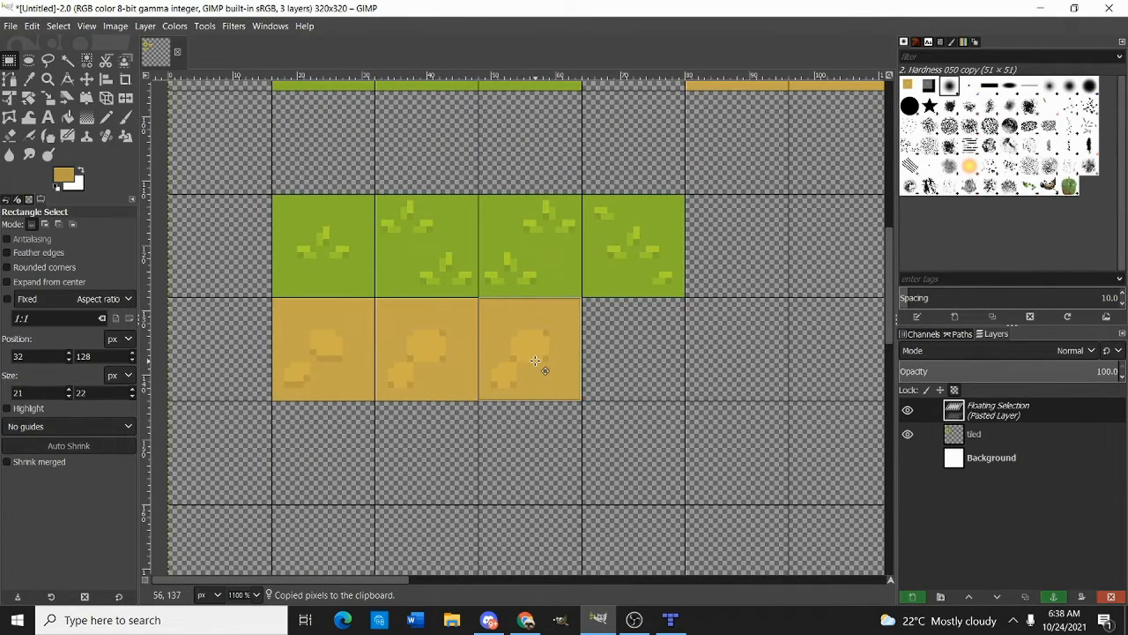
{"action": "left_click", "coordinate": [643, 361]}
Erase the lower patch and its shadow pixels from the third sand tile by painting over them with the base sand colour
{"action": "scroll", "coordinate": [576, 367], "scroll_direction": "up", "scroll_amount": 1}
{"action": "key", "text": "n"}
{"action": "scroll", "coordinate": [513, 374], "scroll_direction": "up", "scroll_amount": 3}
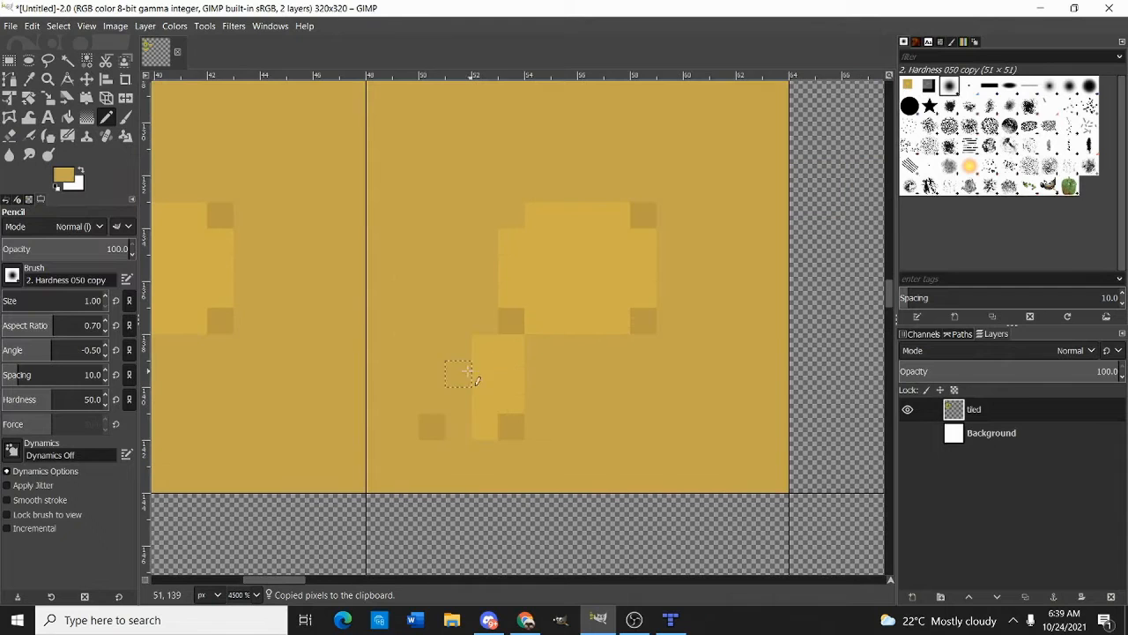
{"action": "left_click", "coordinate": [433, 426]}
{"action": "mouse_move", "coordinate": [641, 374]}
{"action": "left_mouse_down"}
{"action": "mouse_move", "coordinate": [582, 406]}
{"action": "mouse_move", "coordinate": [580, 419]}
{"action": "left_mouse_up"}
Copy the area around the third sand tile's remaining patch, shift the pasted copy up and to the right, and anchor it
{"action": "key", "text": "r"}
{"action": "left_click_drag", "start_coordinate": [391, 230], "coordinate": [634, 437]}
{"action": "key", "text": "ctrl+c"}
{"action": "key", "text": "ctrl+v"}
{"action": "left_click_drag", "start_coordinate": [534, 343], "coordinate": [583, 299]}
{"action": "scroll", "coordinate": [609, 300], "scroll_direction": "down", "scroll_amount": 3}
{"action": "left_click", "coordinate": [727, 326]}
Replace the shadow rows under both patches of the first sand tile with light sand pixels and single shadow pixels at the lower corners
{"action": "scroll", "coordinate": [630, 347], "scroll_direction": "down", "scroll_amount": 3}
{"action": "scroll", "coordinate": [518, 348], "scroll_direction": "up", "scroll_amount": 5}
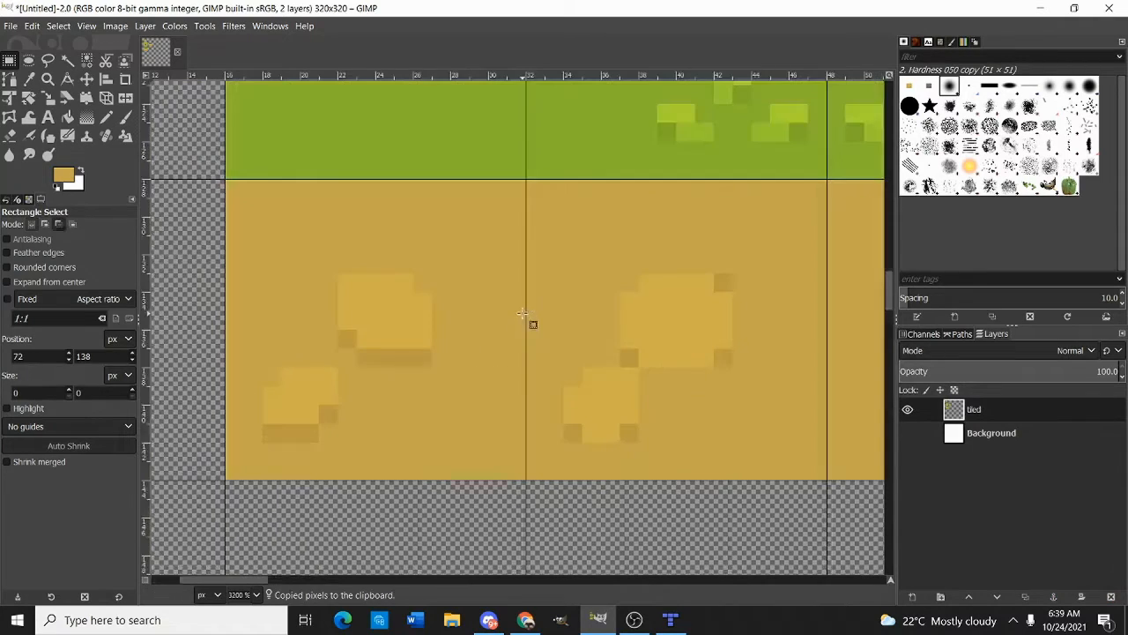
{"action": "key", "text": "n"}
{"action": "scroll", "coordinate": [392, 357], "scroll_direction": "up", "scroll_amount": 1}
{"action": "scroll", "coordinate": [546, 316], "scroll_direction": "down", "scroll_amount": 6}
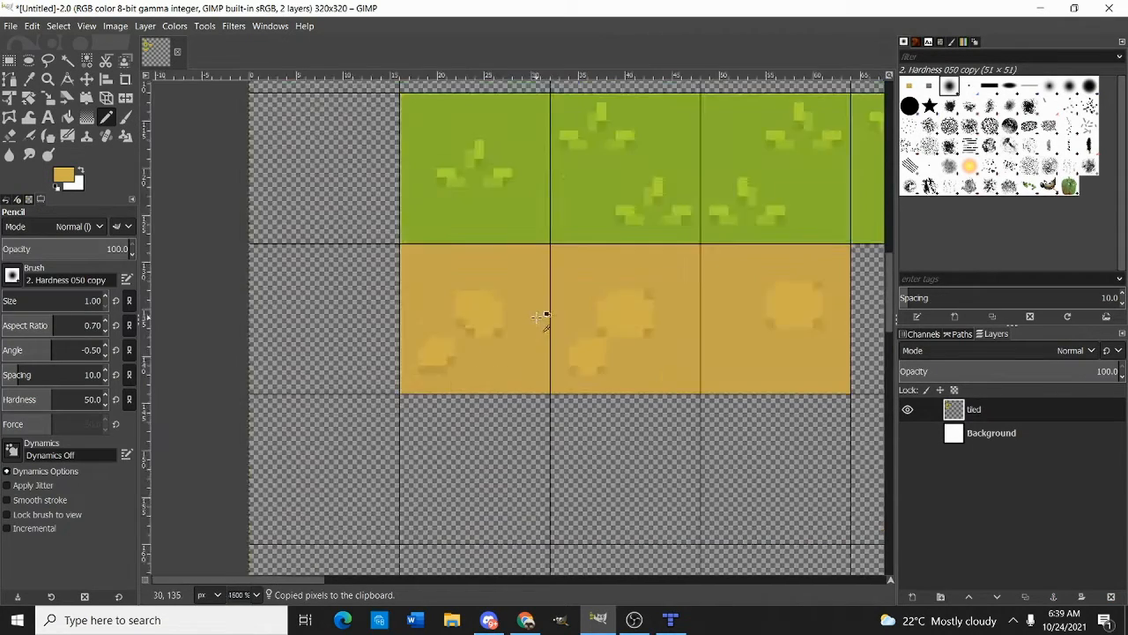
{"action": "scroll", "coordinate": [546, 316], "scroll_direction": "up", "scroll_amount": 5}
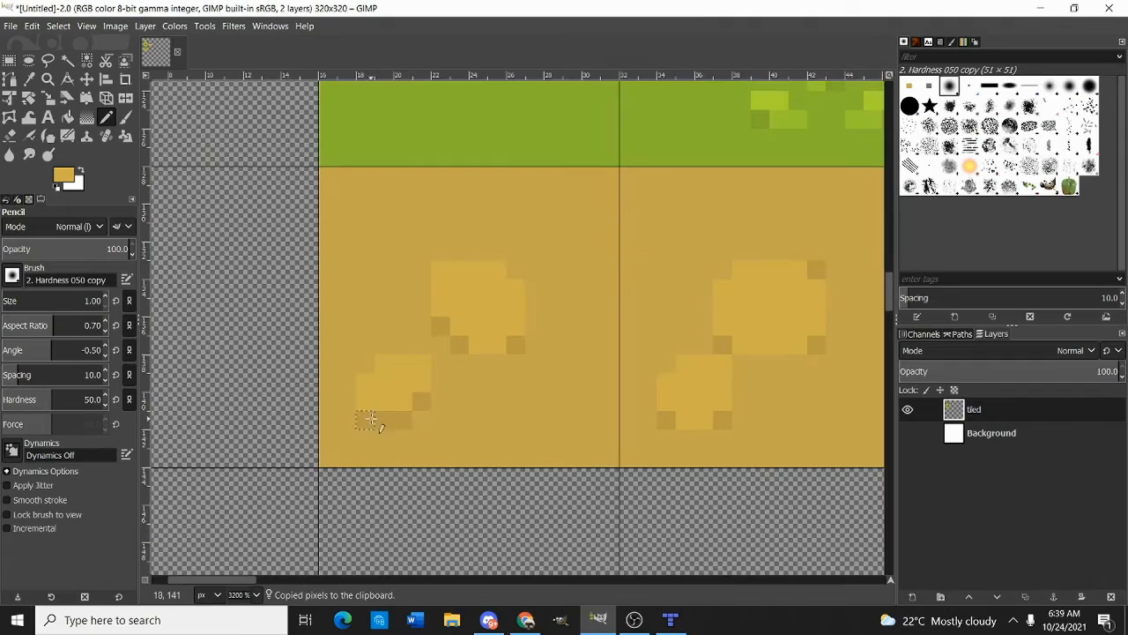
{"action": "scroll", "coordinate": [481, 365], "scroll_direction": "down", "scroll_amount": 4}
{"action": "scroll", "coordinate": [476, 357], "scroll_direction": "up", "scroll_amount": 6}
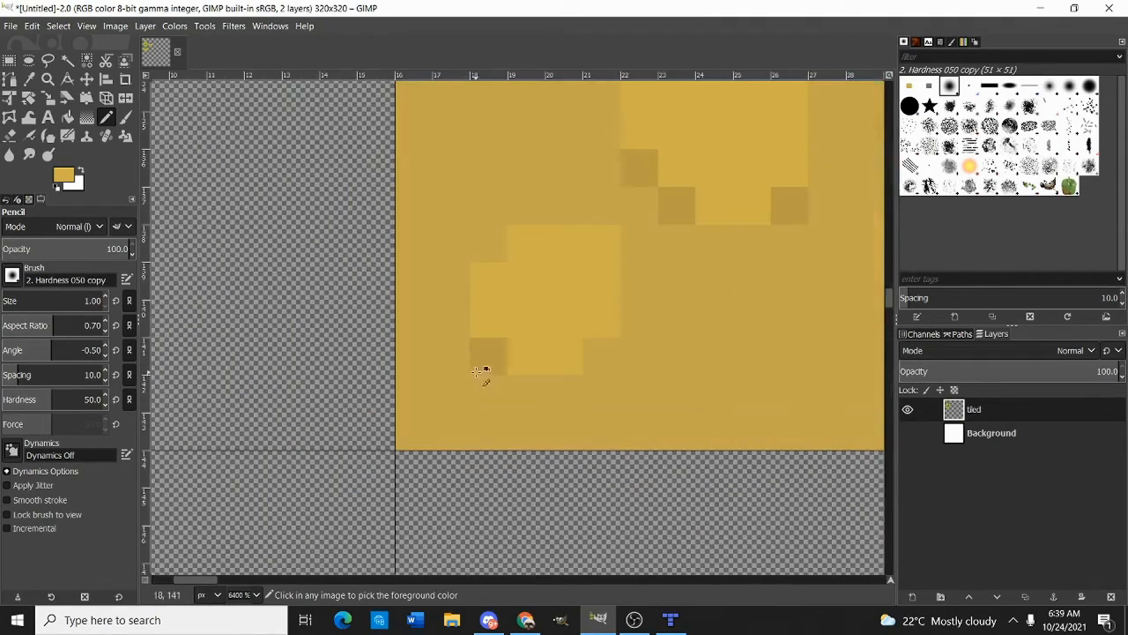
{"action": "scroll", "coordinate": [635, 357], "scroll_direction": "down", "scroll_amount": 6}
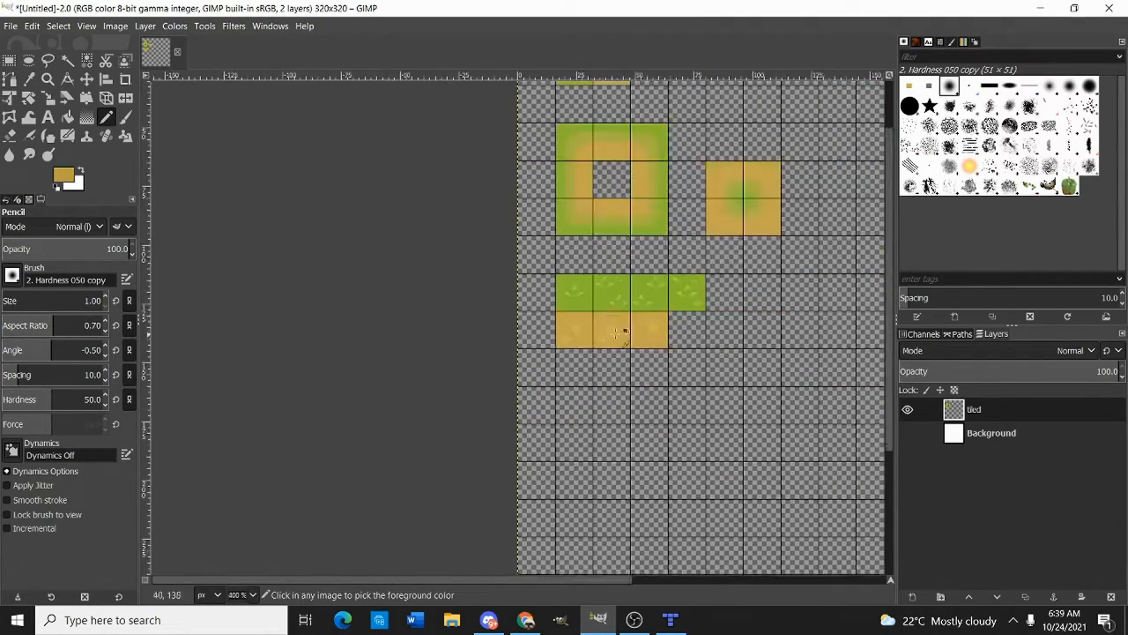
Copy the 14 × 12 px area around the first sand tile's patches, flip the pasted copy horizontally in place and anchor it
{"action": "scroll", "coordinate": [619, 327], "scroll_direction": "up", "scroll_amount": 1}
{"action": "scroll", "coordinate": [621, 327], "scroll_direction": "up", "scroll_amount": 2}
{"action": "key", "text": "r"}
{"action": "left_click_drag", "start_coordinate": [335, 282], "coordinate": [528, 445]}
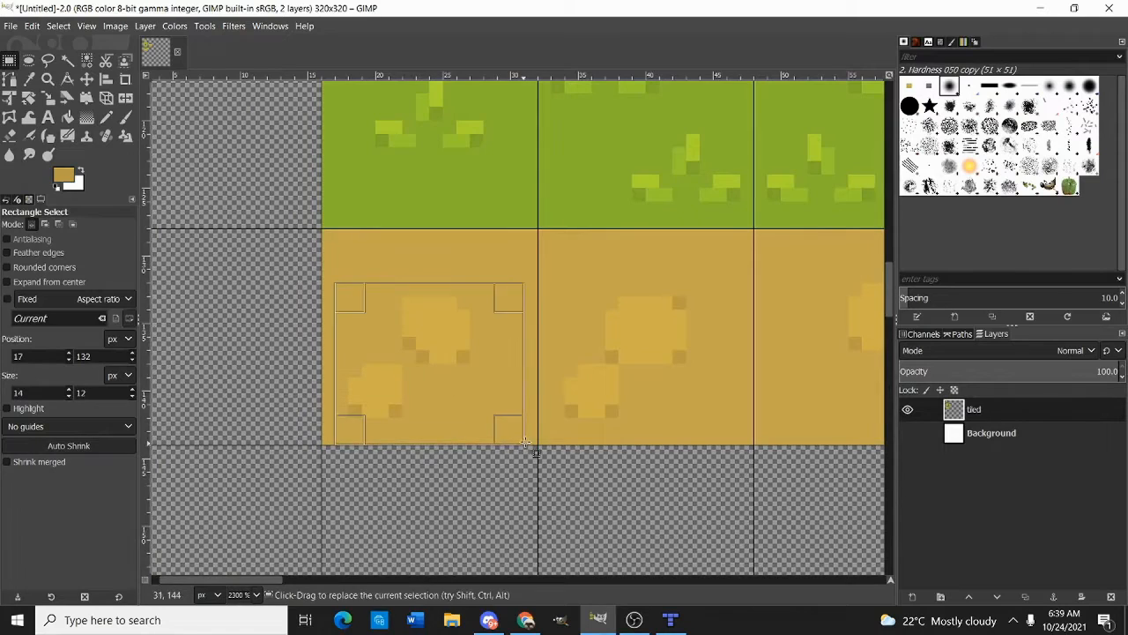
{"action": "key", "text": "ctrl+c"}
{"action": "key", "text": "ctrl+v"}
{"action": "key", "text": "shift+f"}
{"action": "left_click", "coordinate": [517, 410]}
{"action": "scroll", "coordinate": [518, 408], "scroll_direction": "down", "scroll_amount": 2}
{"action": "key", "text": "r"}
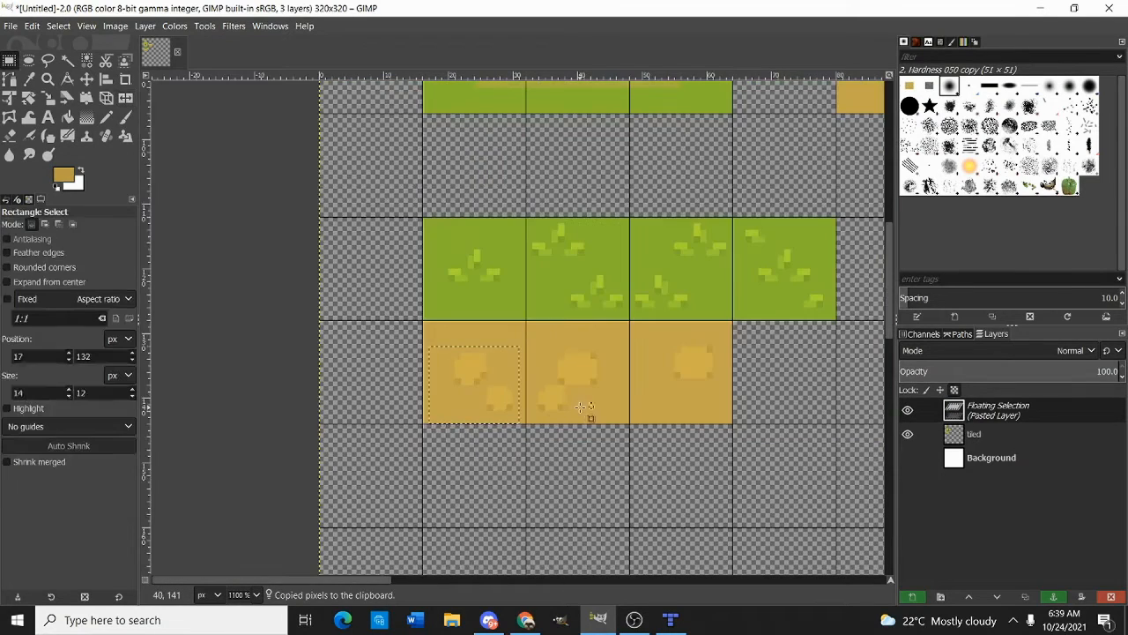
{"action": "left_click", "coordinate": [586, 408]}
{"action": "scroll", "coordinate": [577, 401], "scroll_direction": "down", "scroll_amount": 2}
{"action": "scroll", "coordinate": [574, 394], "scroll_direction": "down", "scroll_amount": 3}
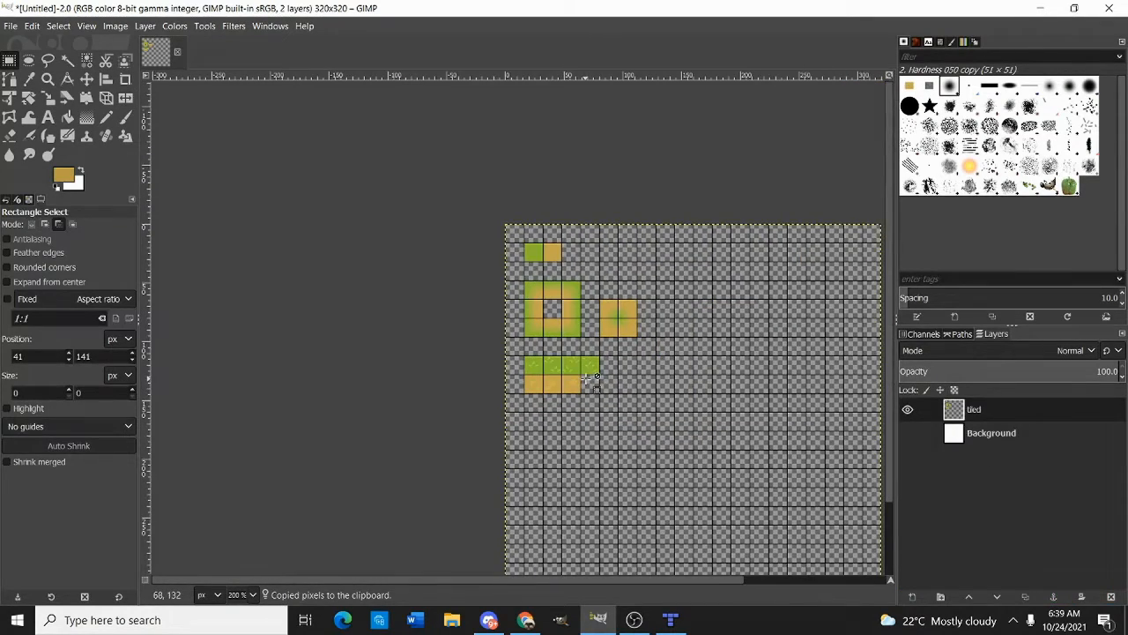
Select the empty 16 × 16 px cell under the fourth grass tile and fill it with the light sand foreground colour
{"action": "key", "text": "n"}
{"action": "scroll", "coordinate": [586, 377], "scroll_direction": "up", "scroll_amount": 6}
{"action": "key", "text": "minus"}
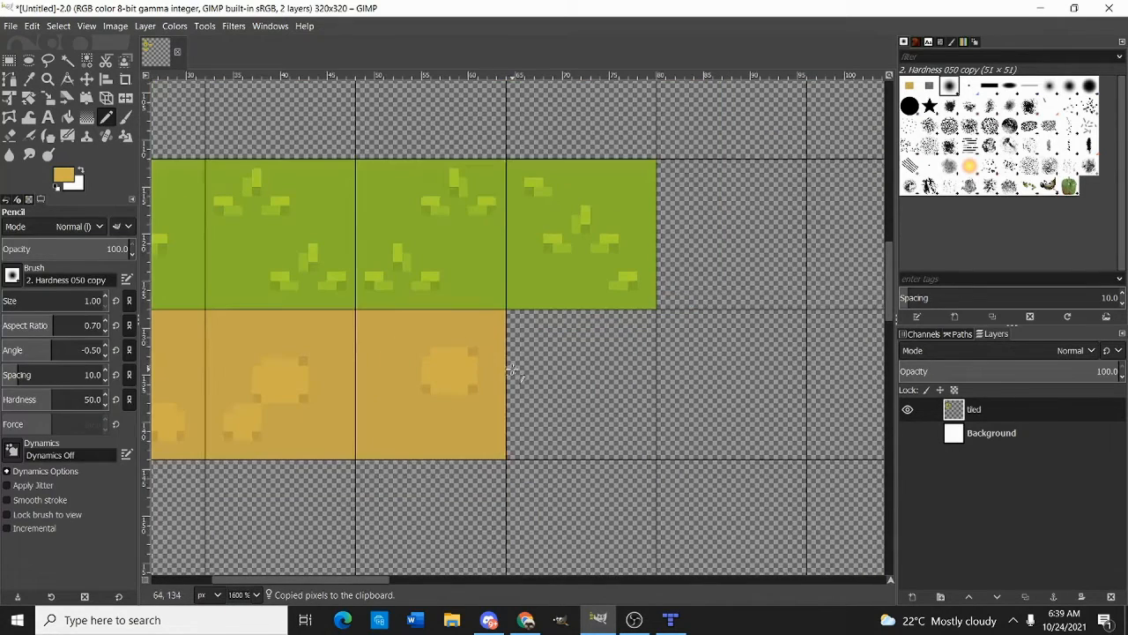
{"action": "key", "text": "r"}
{"action": "left_click_drag", "start_coordinate": [511, 314], "coordinate": [656, 460]}
{"action": "key", "text": "ctrl+comma"}
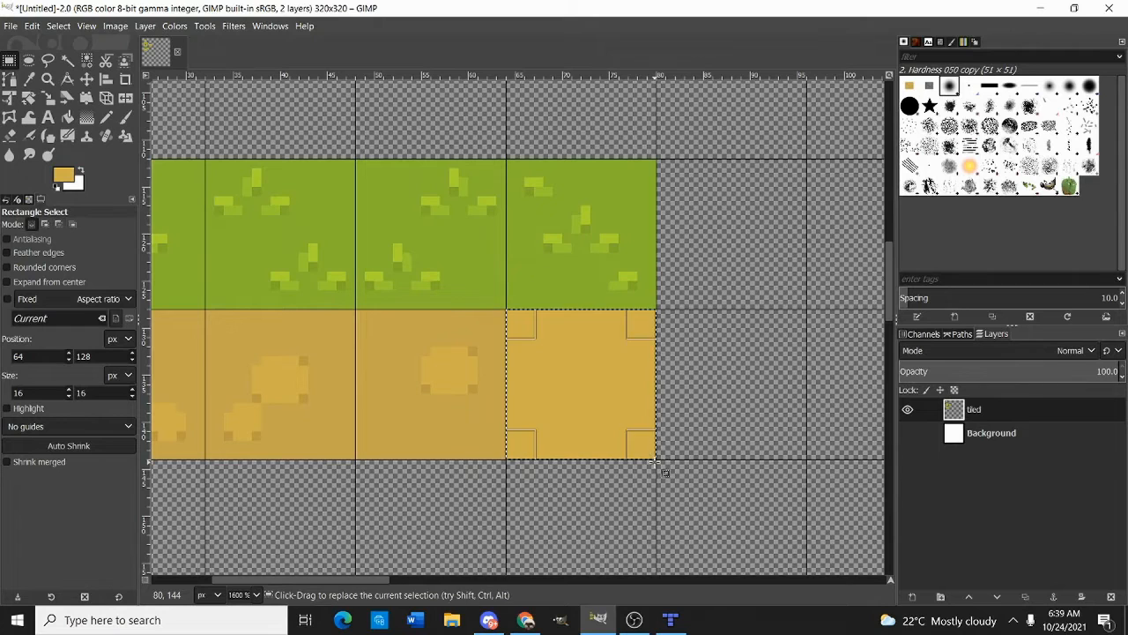
Deselect the fourth sand tile and refill it with the base sand colour using Bucket Fill
{"action": "key", "text": "ctrl+shift+a"}
{"action": "key", "text": "n"}
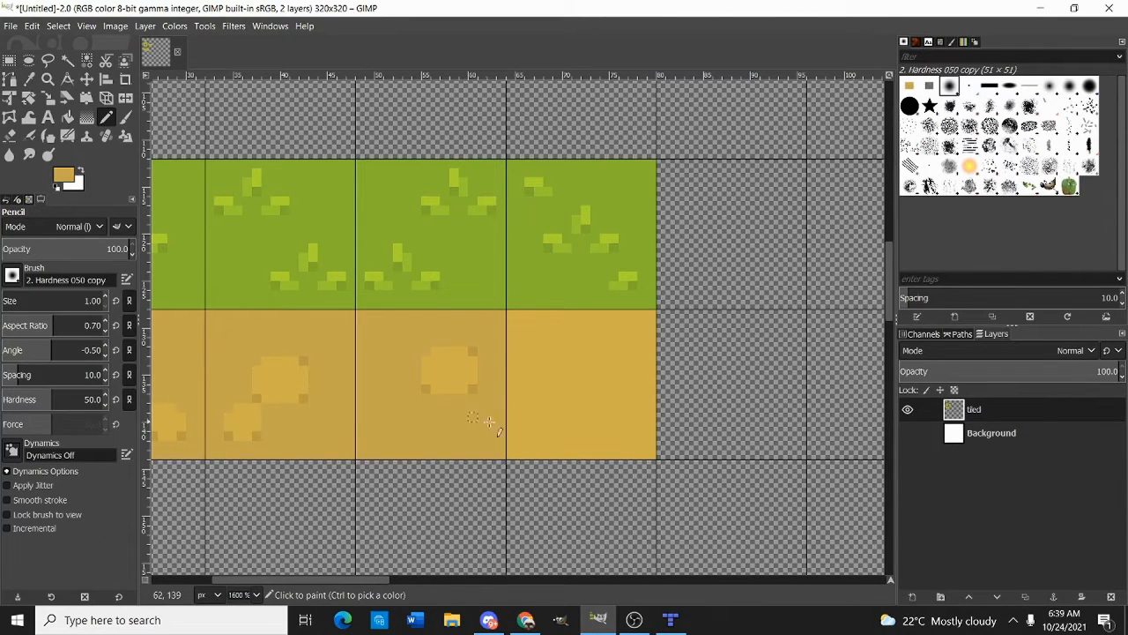
{"action": "key", "text": "slash"}
{"action": "type", "text": "b"}
{"action": "left_click", "coordinate": [430, 272]}
{"action": "mouse_move", "coordinate": [531, 379]}
{"action": "left_mouse_down"}
{"action": "mouse_move", "coordinate": [496, 333]}
{"action": "mouse_move", "coordinate": [514, 332]}
{"action": "left_mouse_up"}
{"action": "key", "text": "shift+b"}
{"action": "left_click", "coordinate": [546, 349]}
{"action": "key", "text": "n"}
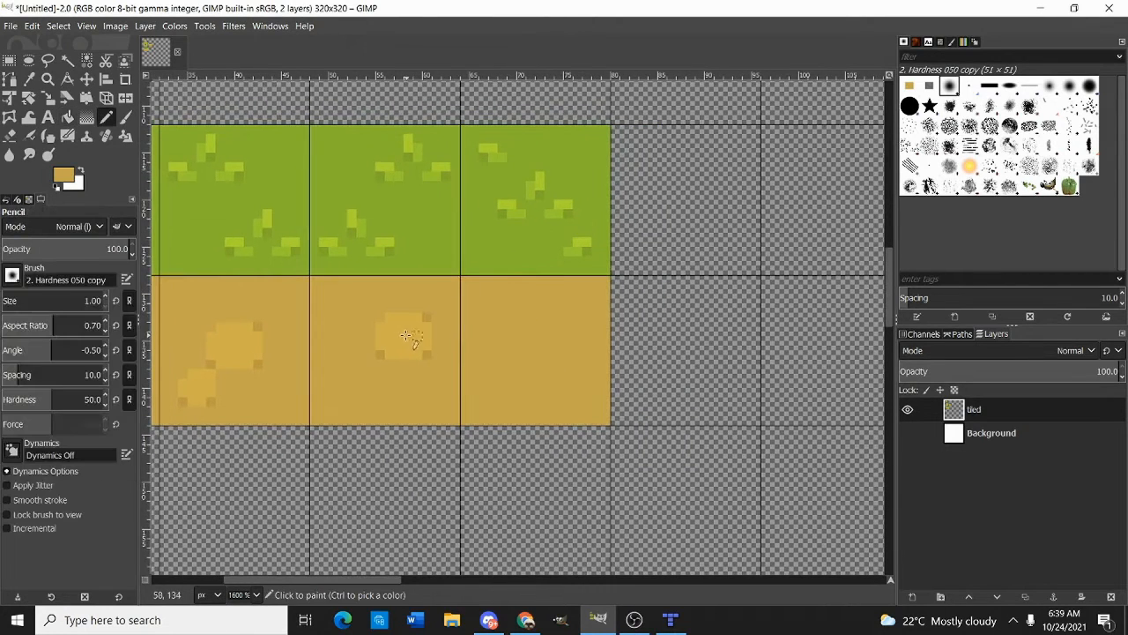
Paint light patches about 4 px and 5 px wide in the fourth sand tile's lower-left and upper-right areas, with brown shadow pixels at their corners
{"action": "scroll", "coordinate": [516, 333], "scroll_direction": "up", "scroll_amount": 1}
{"action": "scroll", "coordinate": [516, 334], "scroll_direction": "up", "scroll_amount": 1}
{"action": "mouse_move", "coordinate": [487, 377]}
{"action": "left_mouse_down"}
{"action": "mouse_move", "coordinate": [464, 402]}
{"action": "mouse_move", "coordinate": [506, 411]}
{"action": "mouse_move", "coordinate": [460, 383]}
{"action": "mouse_move", "coordinate": [455, 414]}
{"action": "left_mouse_up"}
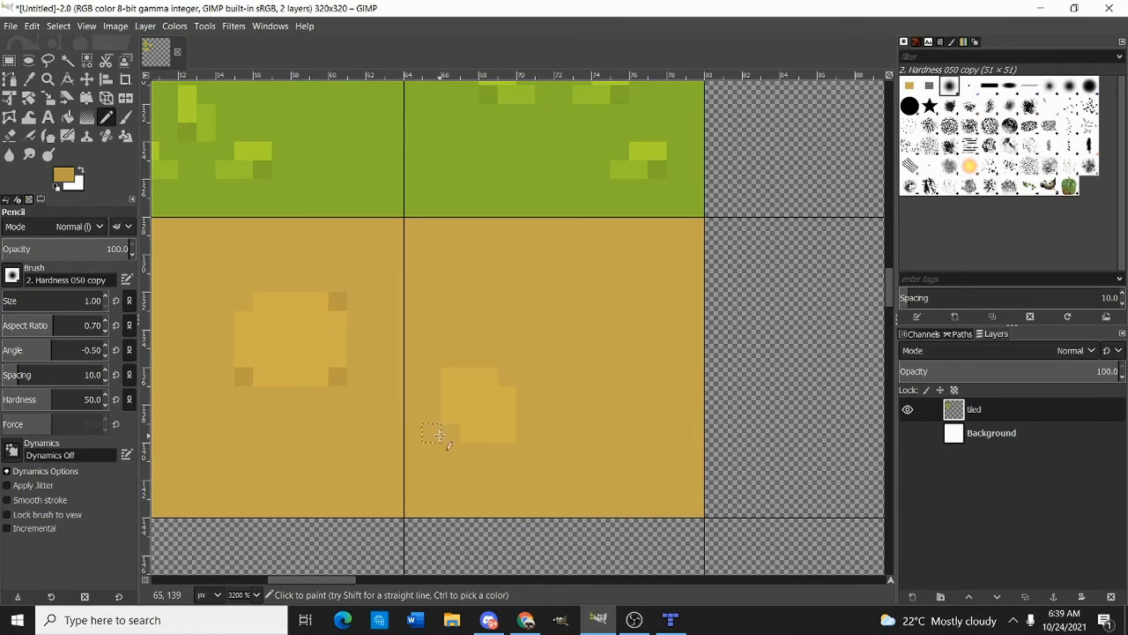
{"action": "left_click", "coordinate": [452, 401], "text": "ctrl"}
{"action": "mouse_move", "coordinate": [583, 284]}
{"action": "left_mouse_down"}
{"action": "mouse_move", "coordinate": [624, 323]}
{"action": "mouse_move", "coordinate": [572, 301]}
{"action": "mouse_move", "coordinate": [571, 333]}
{"action": "left_mouse_up"}
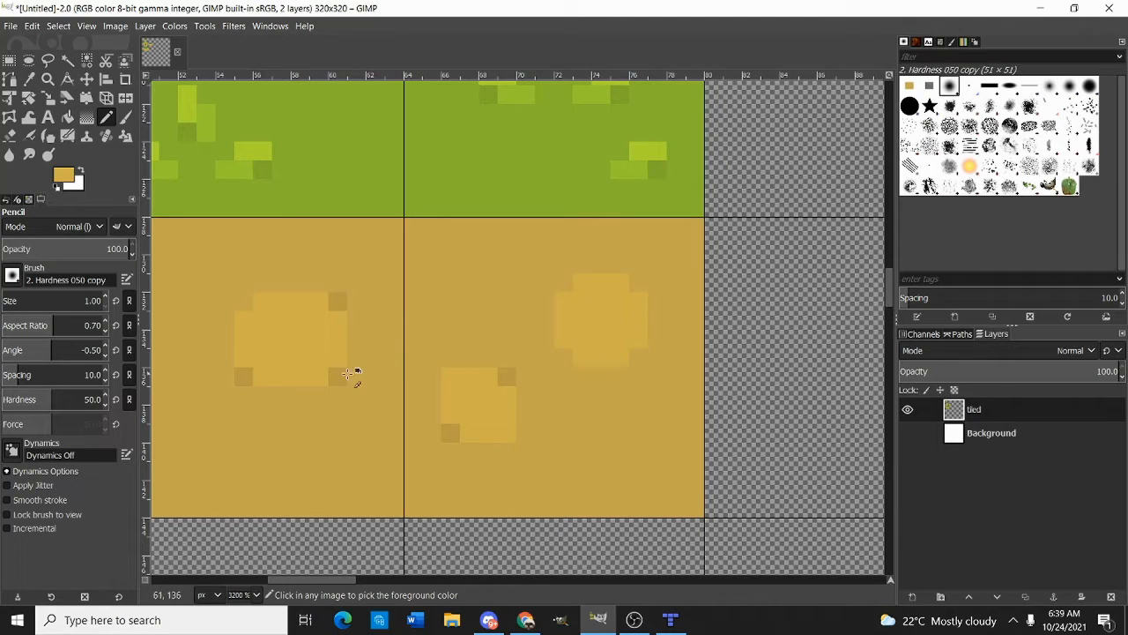
{"action": "scroll", "coordinate": [636, 360], "scroll_direction": "down", "scroll_amount": 5}
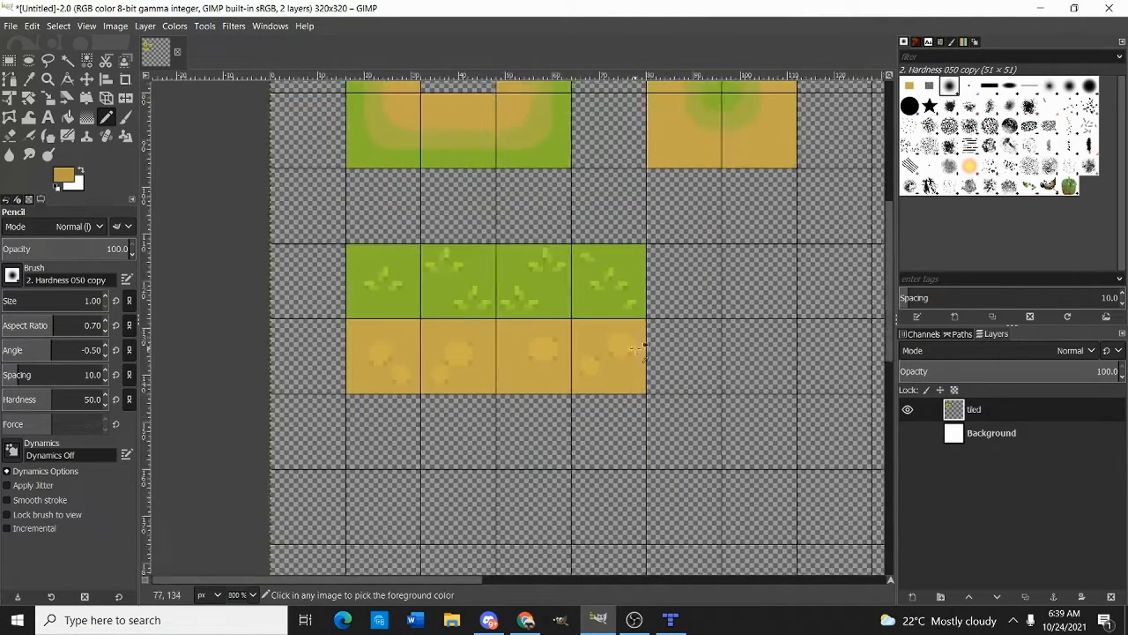
{"action": "key", "text": "r"}
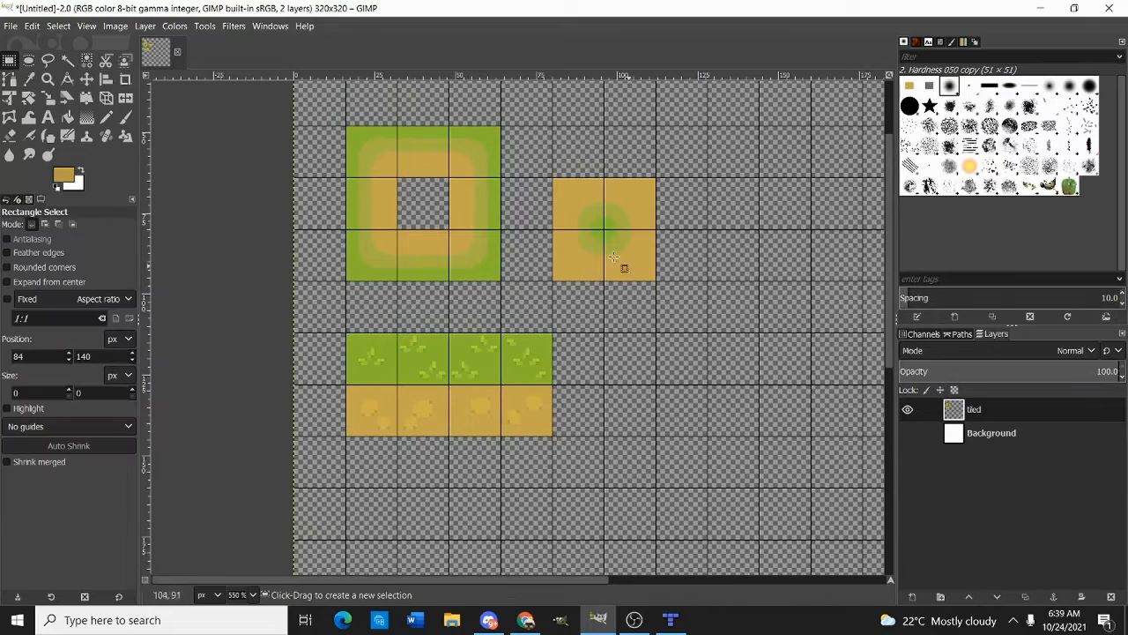
{"action": "left_click_drag", "start_coordinate": [513, 392], "coordinate": [435, 349]}
{"action": "left_click_drag", "start_coordinate": [266, 377], "coordinate": [292, 430]}
{"action": "left_click_drag", "start_coordinate": [371, 321], "coordinate": [376, 340]}
Pick the mid green from the first grass tile and paint three small tufts in the green border of the ring's upper-left corner tile
{"action": "key", "text": "n"}
{"action": "scroll", "coordinate": [324, 385], "scroll_direction": "up", "scroll_amount": 2}
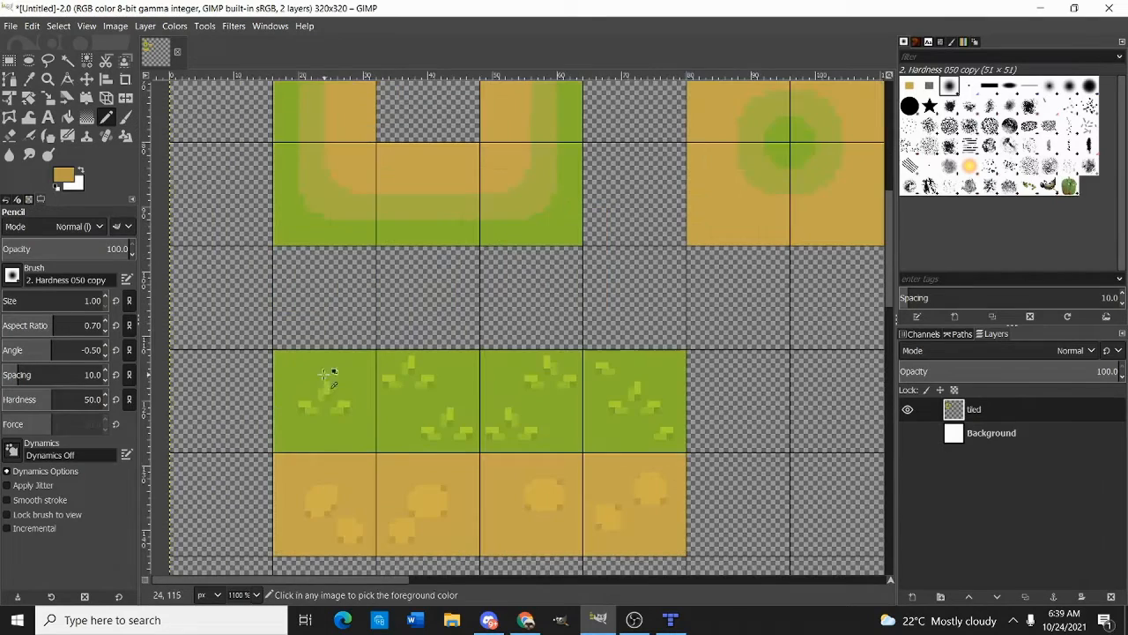
{"action": "left_click", "coordinate": [324, 392], "text": "ctrl"}
{"action": "scroll", "coordinate": [353, 265], "scroll_direction": "up", "scroll_amount": 5}
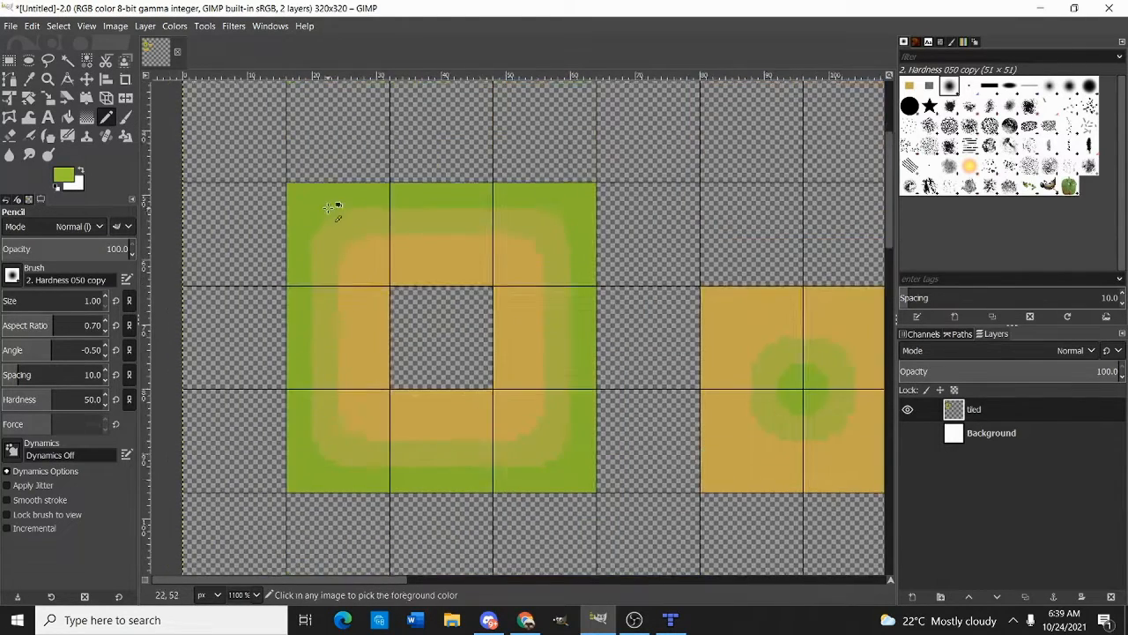
{"action": "scroll", "coordinate": [333, 211], "scroll_direction": "up", "scroll_amount": 4}
{"action": "left_click", "coordinate": [317, 229]}
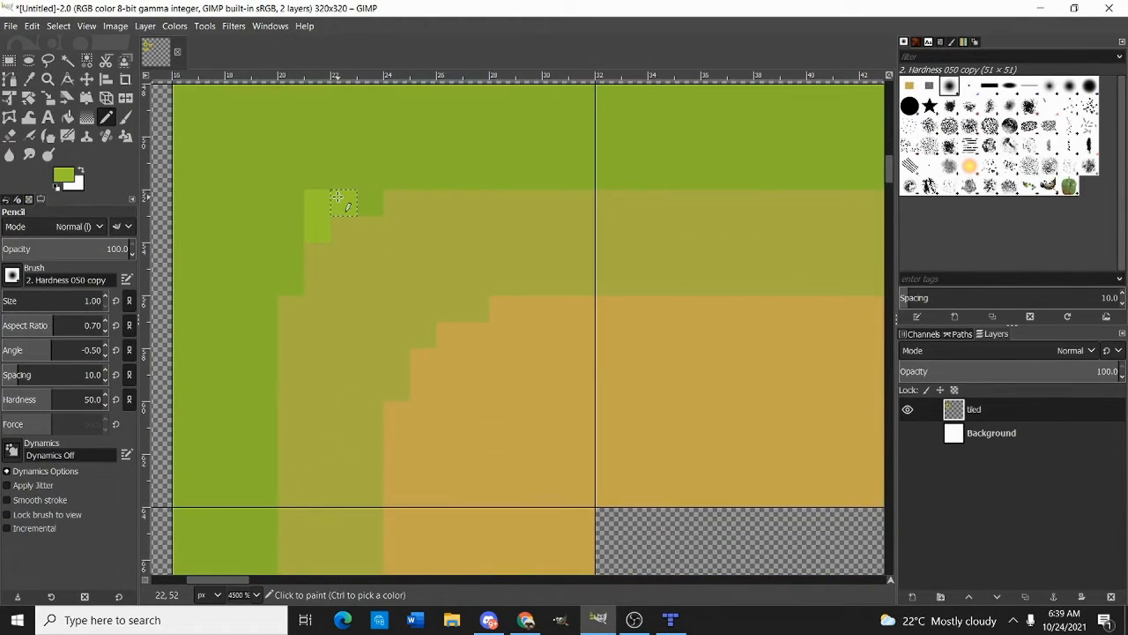
{"action": "key", "text": "ctrl+z"}
{"action": "mouse_move", "coordinate": [276, 204]}
{"action": "left_mouse_down"}
{"action": "mouse_move", "coordinate": [296, 174]}
{"action": "mouse_move", "coordinate": [324, 177]}
{"action": "left_mouse_up"}
{"action": "mouse_move", "coordinate": [458, 175]}
{"action": "left_mouse_down"}
{"action": "mouse_move", "coordinate": [477, 154]}
{"action": "mouse_move", "coordinate": [475, 124]}
{"action": "left_mouse_up"}
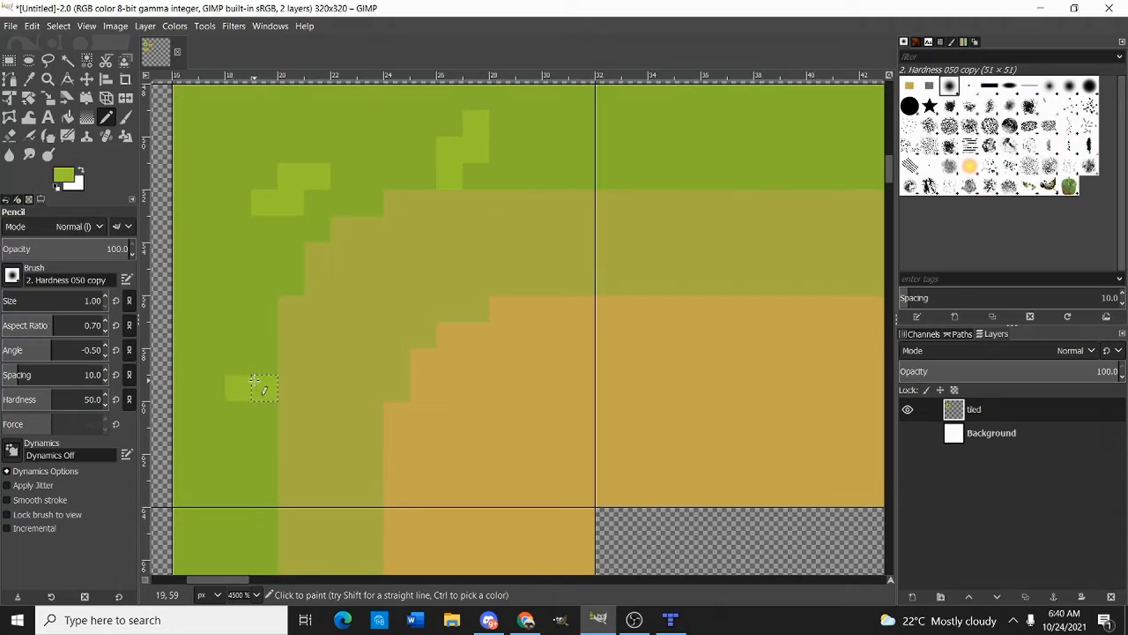
{"action": "left_click_drag", "start_coordinate": [220, 366], "coordinate": [214, 364]}
{"action": "scroll", "coordinate": [447, 277], "scroll_direction": "down", "scroll_amount": 6}
{"action": "scroll", "coordinate": [461, 304], "scroll_direction": "down", "scroll_amount": 2}
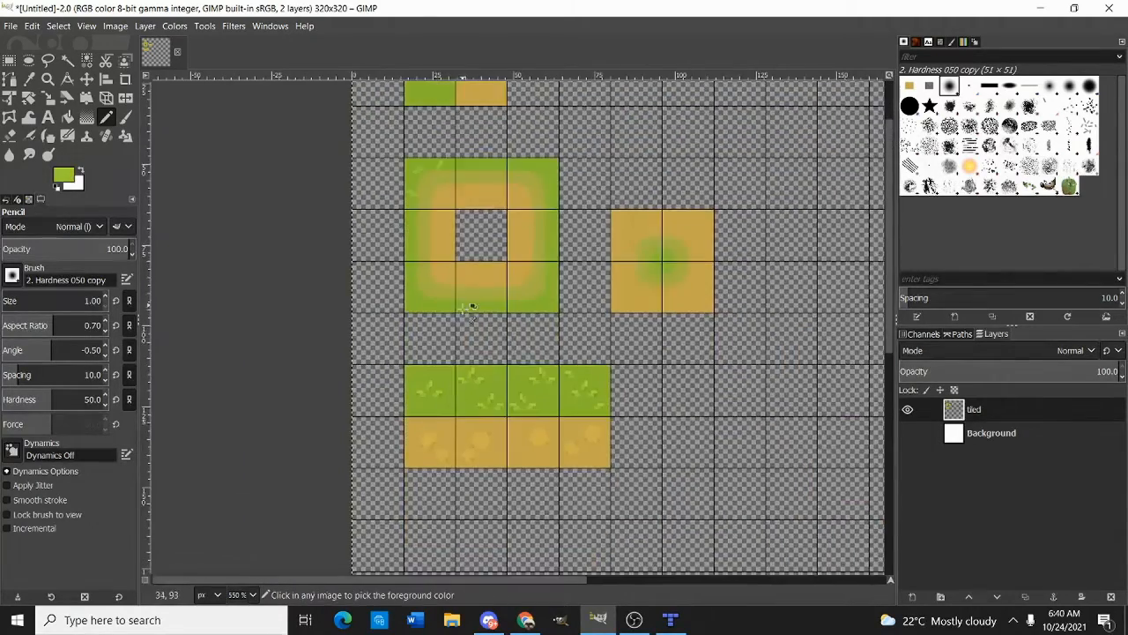
Pick the dark green from the grass details and add one shadow pixel to each tuft on the ring's upper-left corner tile
{"action": "scroll", "coordinate": [441, 378], "scroll_direction": "up", "scroll_amount": 3}
{"action": "scroll", "coordinate": [438, 421], "scroll_direction": "up", "scroll_amount": 1}
{"action": "left_click", "coordinate": [438, 423], "text": "ctrl"}
{"action": "scroll", "coordinate": [397, 441], "scroll_direction": "up", "scroll_amount": 12}
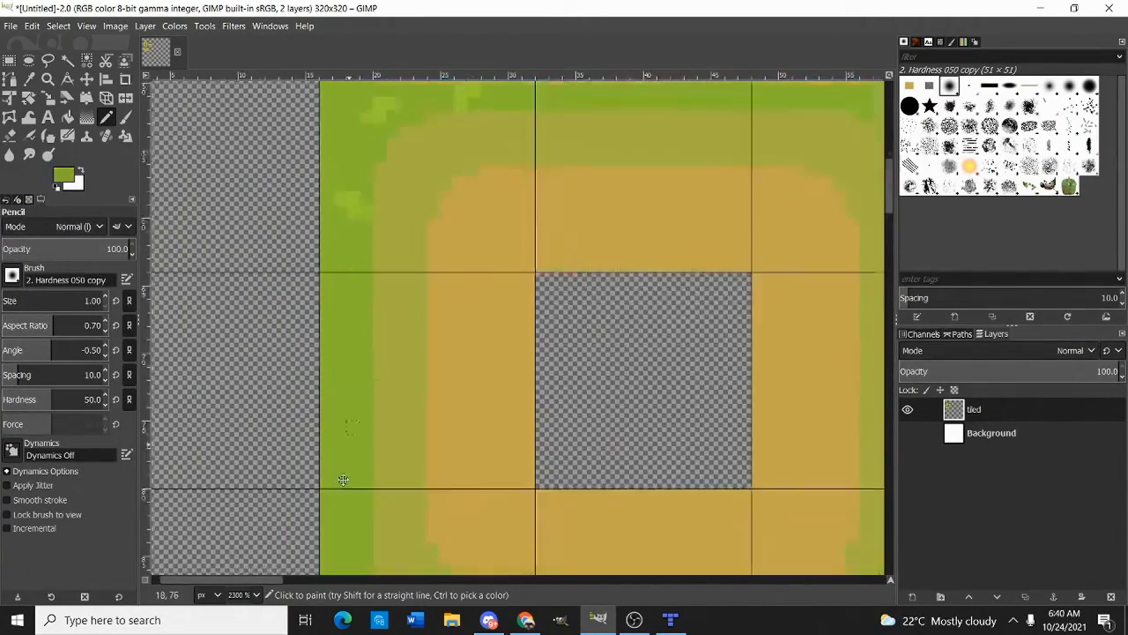
{"action": "scroll", "coordinate": [326, 255], "scroll_direction": "up", "scroll_amount": 2}
{"action": "scroll", "coordinate": [375, 234], "scroll_direction": "down", "scroll_amount": 1}
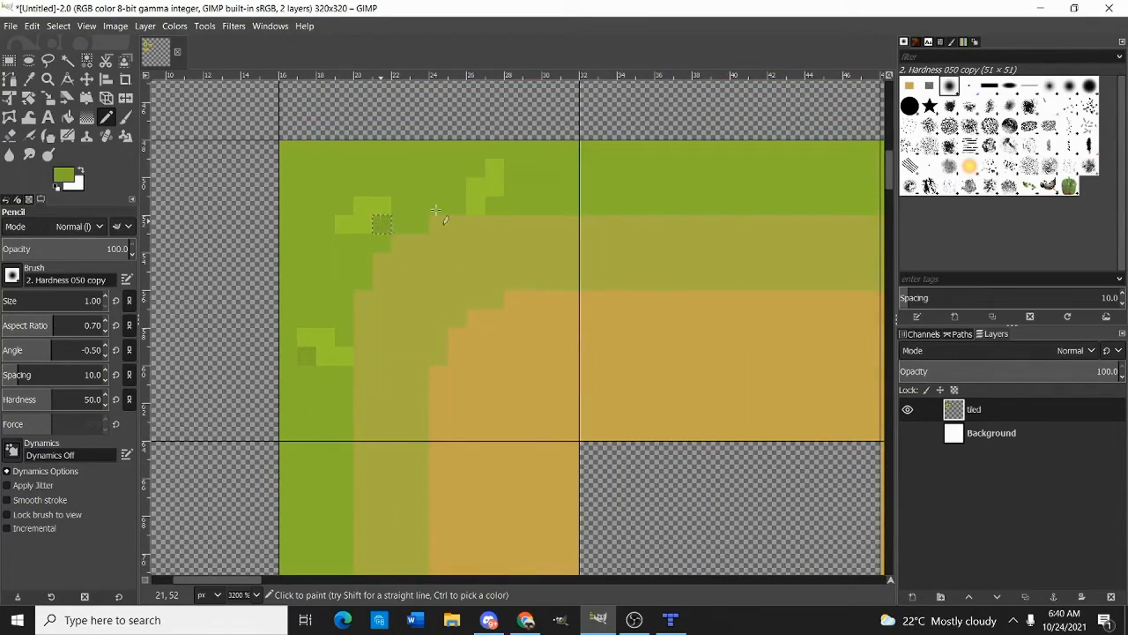
Pick the bright green from the first grass tile and paint two-pixel highlights on the three tufts of the ring's upper-left corner tile
{"action": "scroll", "coordinate": [494, 207], "scroll_direction": "down", "scroll_amount": 4}
{"action": "scroll", "coordinate": [441, 265], "scroll_direction": "down", "scroll_amount": 4}
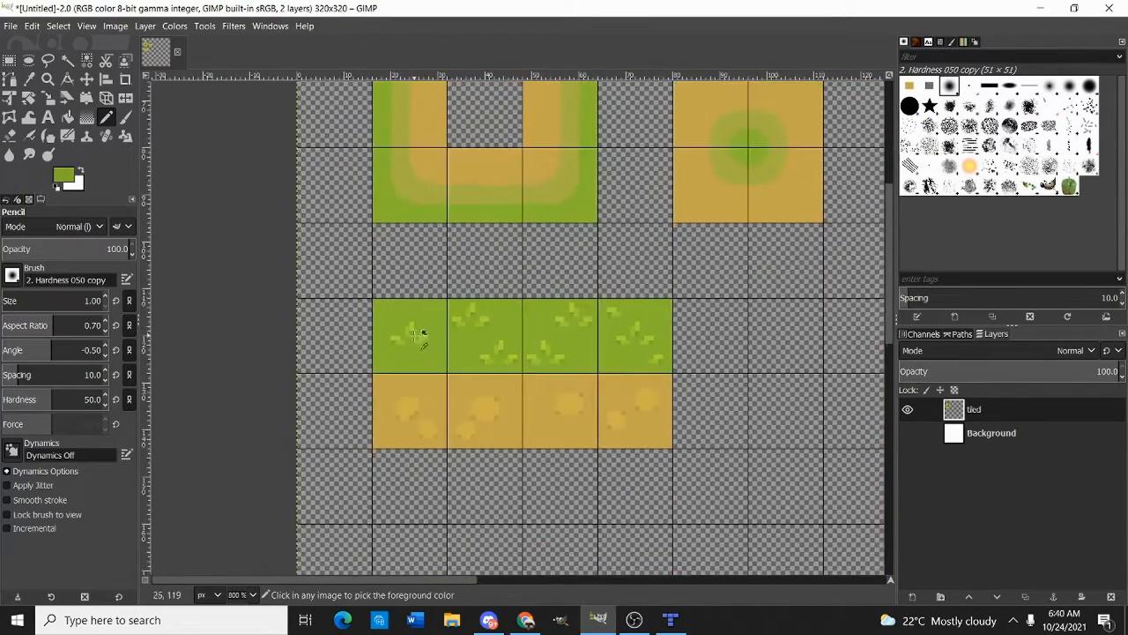
{"action": "scroll", "coordinate": [423, 335], "scroll_direction": "up", "scroll_amount": 3}
{"action": "left_click", "coordinate": [410, 312], "text": "ctrl"}
{"action": "mouse_move", "coordinate": [432, 312]}
{"action": "left_mouse_down"}
{"action": "mouse_move", "coordinate": [454, 546]}
{"action": "mouse_move", "coordinate": [433, 510]}
{"action": "left_mouse_up"}
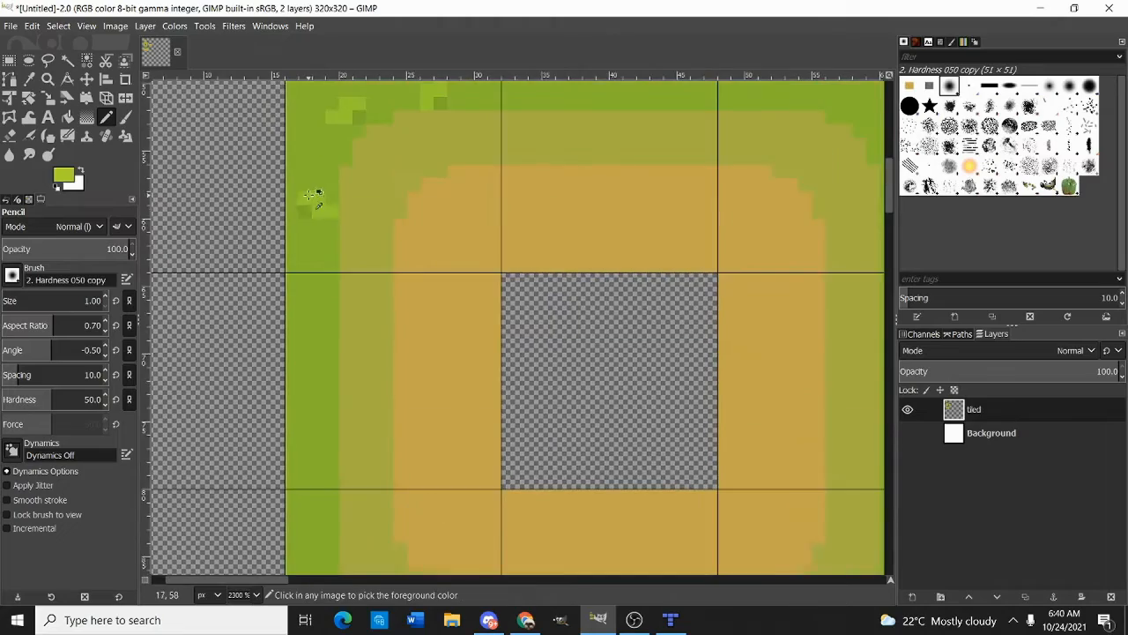
{"action": "scroll", "coordinate": [315, 192], "scroll_direction": "up", "scroll_amount": 2}
{"action": "left_click_drag", "start_coordinate": [302, 204], "coordinate": [327, 210]}
{"action": "scroll", "coordinate": [343, 212], "scroll_direction": "down", "scroll_amount": 3}
{"action": "scroll", "coordinate": [403, 299], "scroll_direction": "up", "scroll_amount": 2}
{"action": "mouse_move", "coordinate": [405, 199]}
{"action": "left_mouse_down"}
{"action": "mouse_move", "coordinate": [419, 316]}
{"action": "mouse_move", "coordinate": [414, 280]}
{"action": "left_mouse_up"}
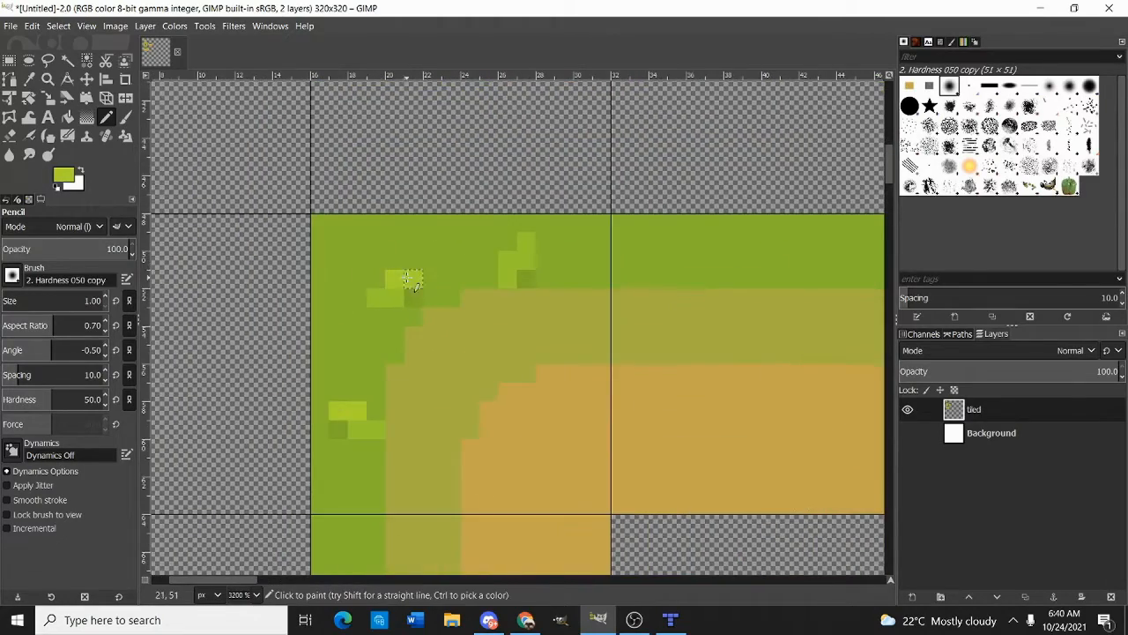
{"action": "scroll", "coordinate": [520, 259], "scroll_direction": "up", "scroll_amount": 2}
{"action": "left_click_drag", "start_coordinate": [525, 238], "coordinate": [528, 262]}
Pick the tufts' mid green, set the Pencil opacity to 39.2, and paint a faint four-pixel tuft on the corner tile's blended band
{"action": "scroll", "coordinate": [446, 228], "scroll_direction": "down", "scroll_amount": 8}
{"action": "scroll", "coordinate": [466, 406], "scroll_direction": "up", "scroll_amount": 4}
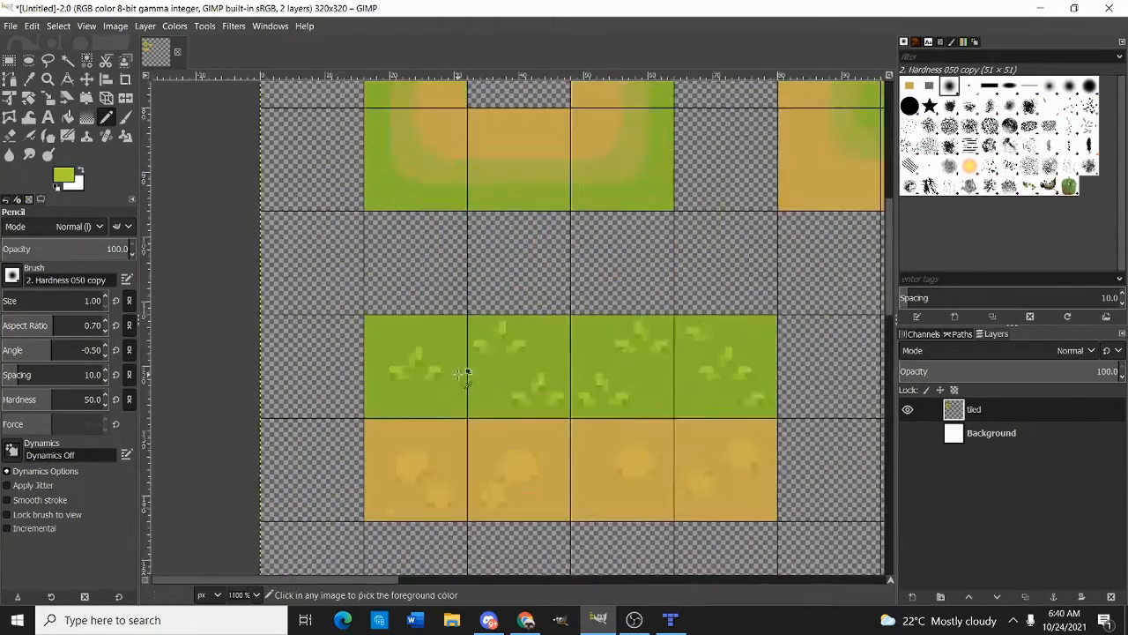
{"action": "left_click_drag", "start_coordinate": [480, 305], "coordinate": [465, 433]}
{"action": "scroll", "coordinate": [465, 433], "scroll_direction": "down", "scroll_amount": 3}
{"action": "left_click_drag", "start_coordinate": [445, 252], "coordinate": [435, 304]}
{"action": "scroll", "coordinate": [431, 299], "scroll_direction": "up", "scroll_amount": 4}
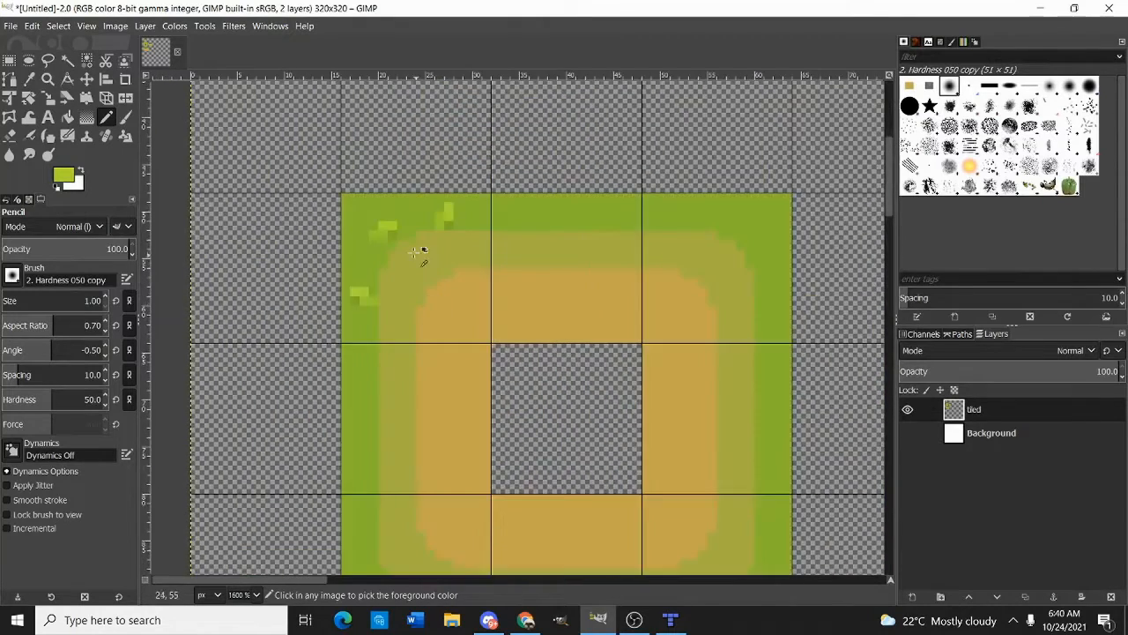
{"action": "scroll", "coordinate": [370, 249], "scroll_direction": "up", "scroll_amount": 2}
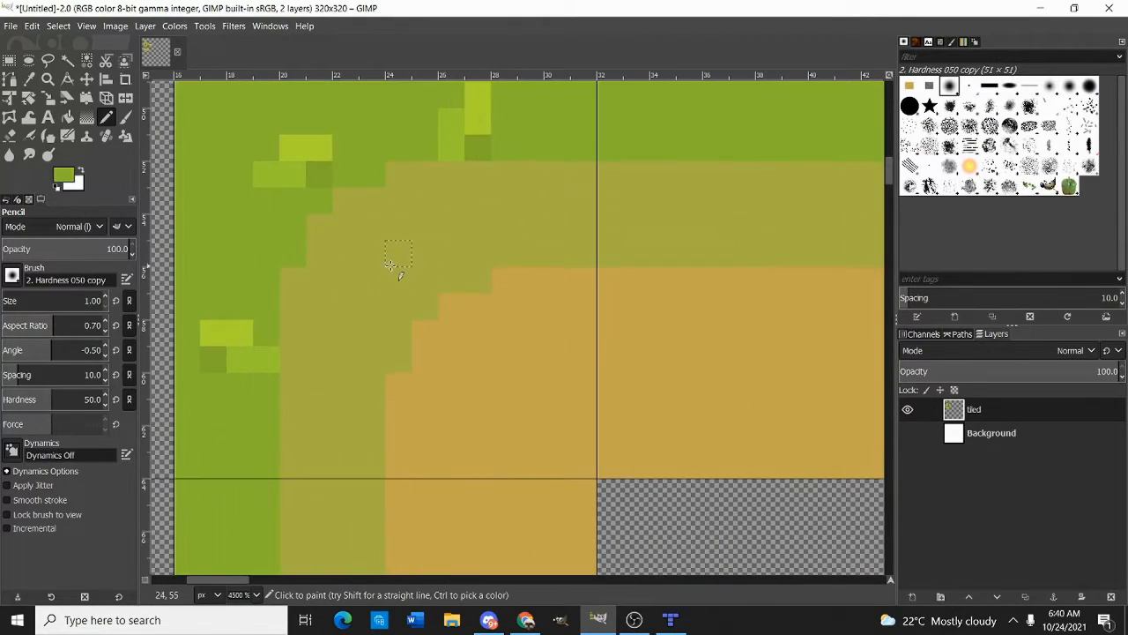
{"action": "key", "text": "ctrl+z"}
{"action": "left_click", "coordinate": [300, 174], "text": "ctrl"}
{"action": "left_click", "coordinate": [52, 248]}
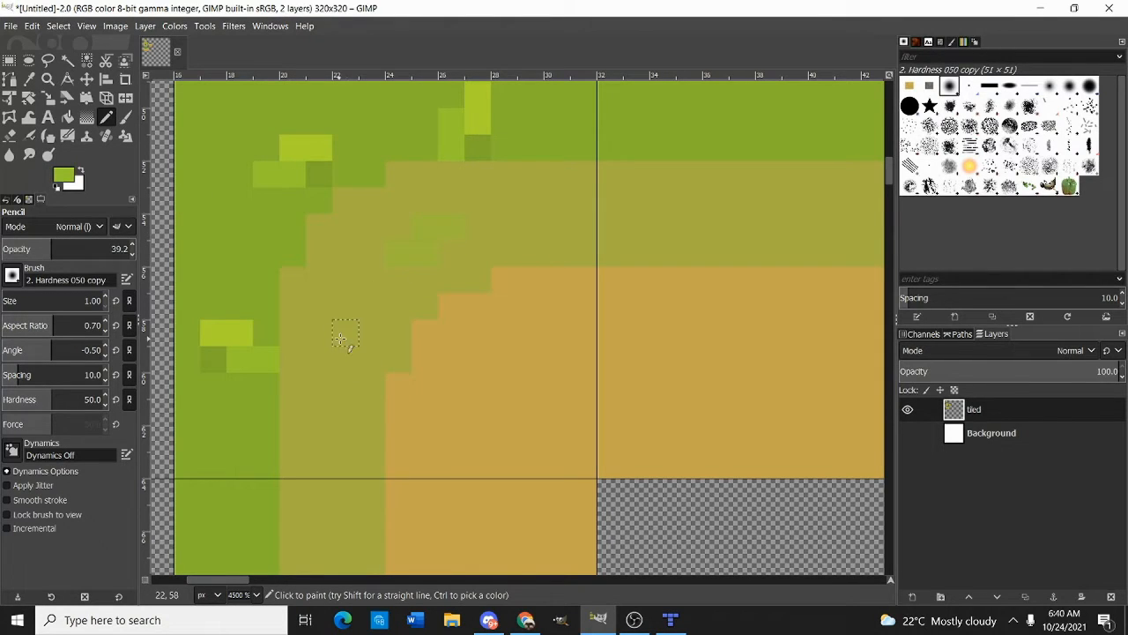
Pick the sand colour and paint faint patches of it on the upper-left corner tile's blended band, beside a second faint green tuft
{"action": "scroll", "coordinate": [396, 358], "scroll_direction": "down", "scroll_amount": 4}
{"action": "scroll", "coordinate": [473, 292], "scroll_direction": "up", "scroll_amount": 4}
{"action": "left_click", "coordinate": [418, 306], "text": "ctrl"}
{"action": "scroll", "coordinate": [470, 285], "scroll_direction": "down", "scroll_amount": 4}
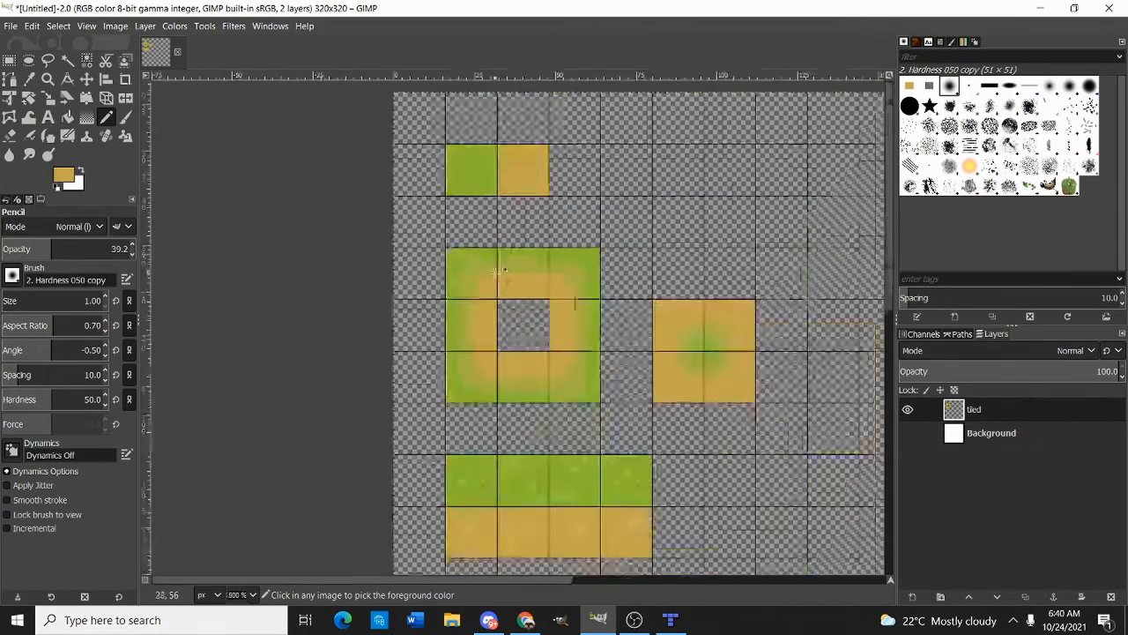
{"action": "scroll", "coordinate": [515, 265], "scroll_direction": "up", "scroll_amount": 1}
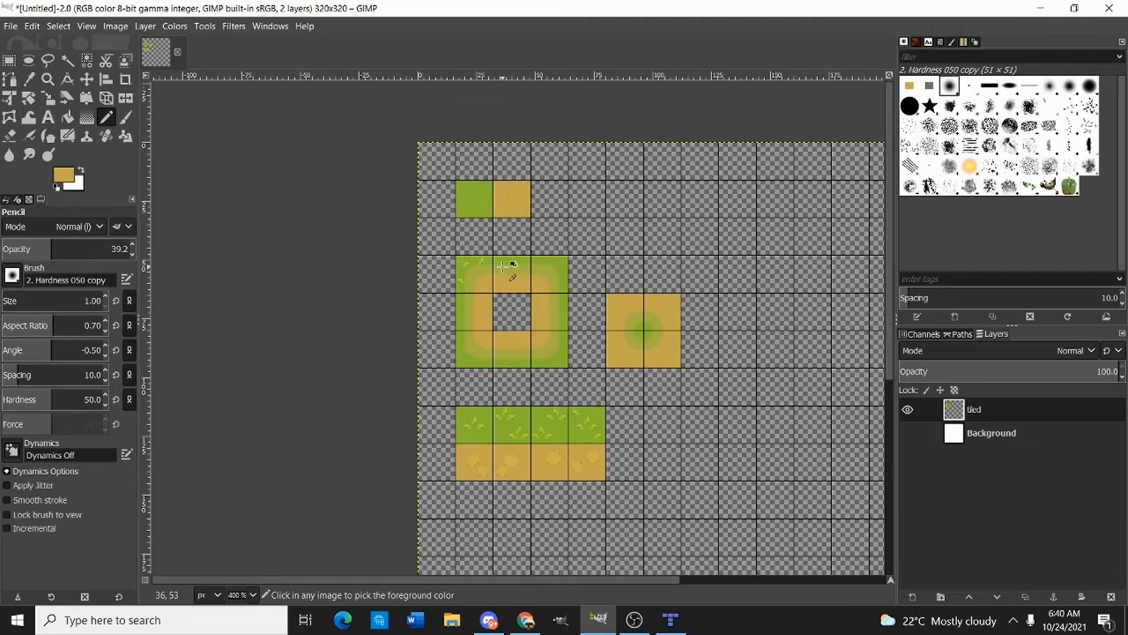
{"action": "scroll", "coordinate": [502, 266], "scroll_direction": "up", "scroll_amount": 6}
{"action": "left_click", "coordinate": [397, 328], "text": "ctrl"}
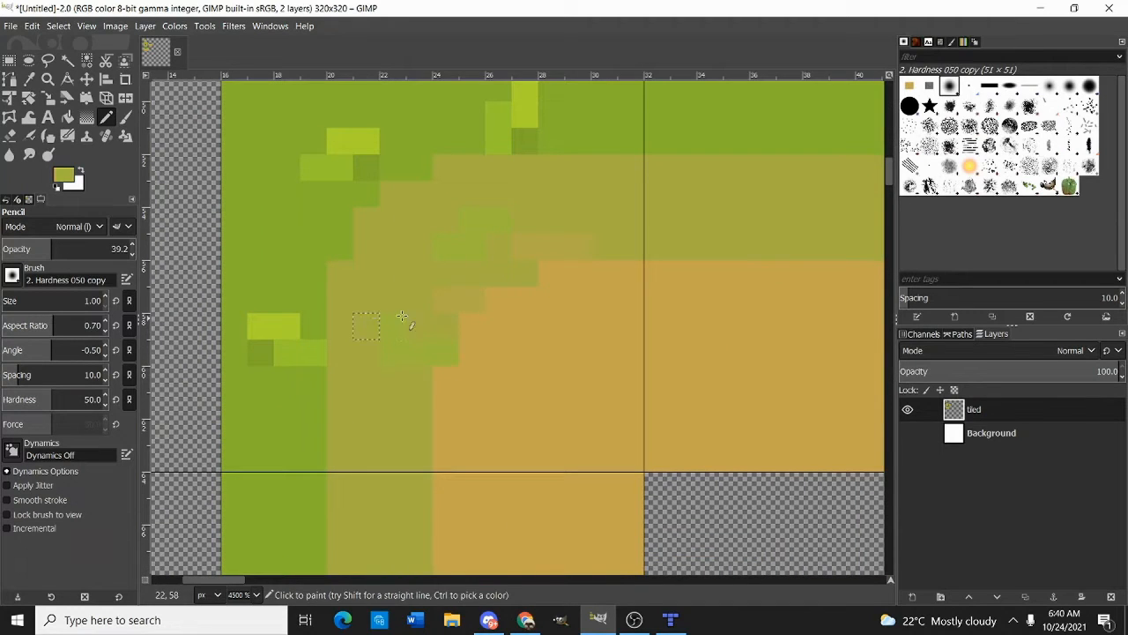
Set the Pencil opacity to 100 and add sand-tinted pixels to the lower part of the corner tile's blended band
{"action": "left_click_drag", "start_coordinate": [102, 251], "coordinate": [132, 252]}
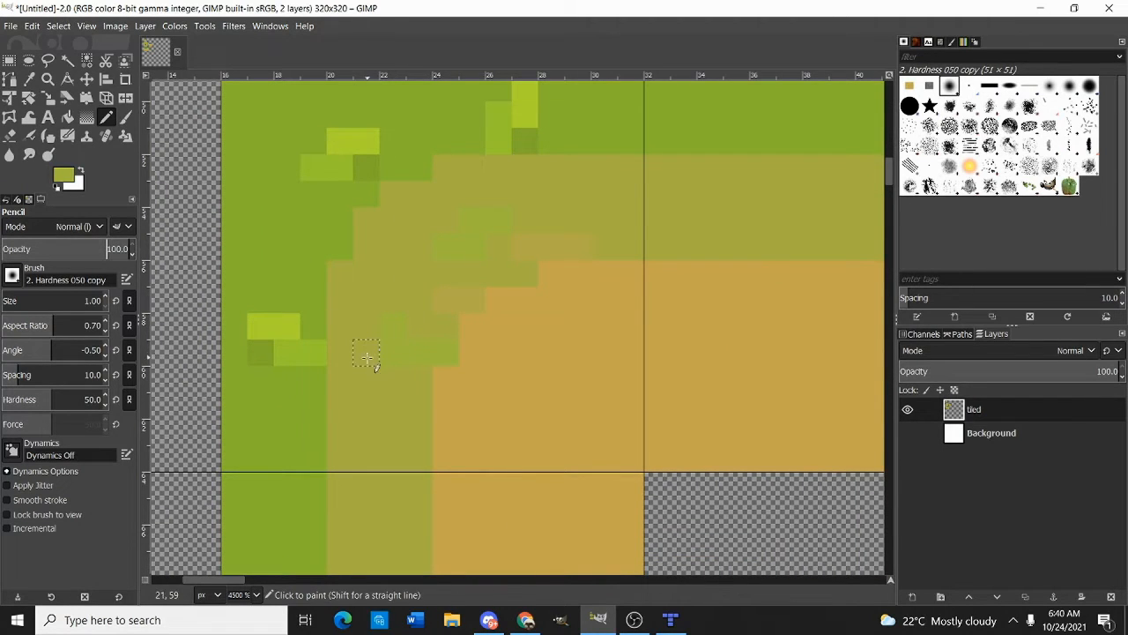
{"action": "scroll", "coordinate": [415, 327], "scroll_direction": "down", "scroll_amount": 1}
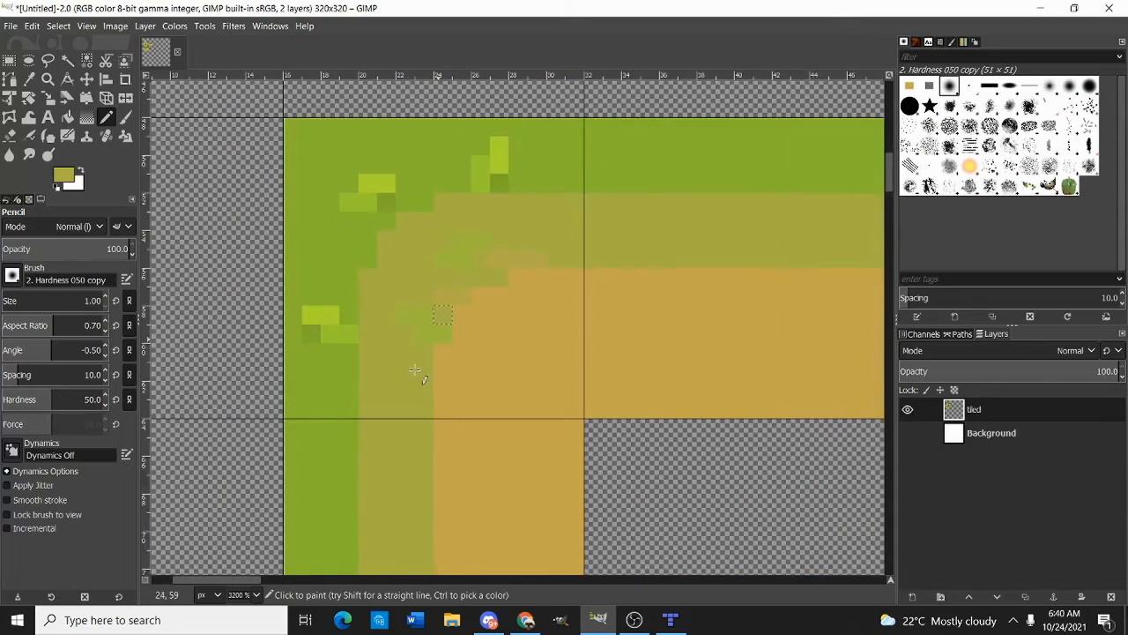
{"action": "scroll", "coordinate": [521, 312], "scroll_direction": "down", "scroll_amount": 1}
{"action": "scroll", "coordinate": [529, 260], "scroll_direction": "up", "scroll_amount": 2}
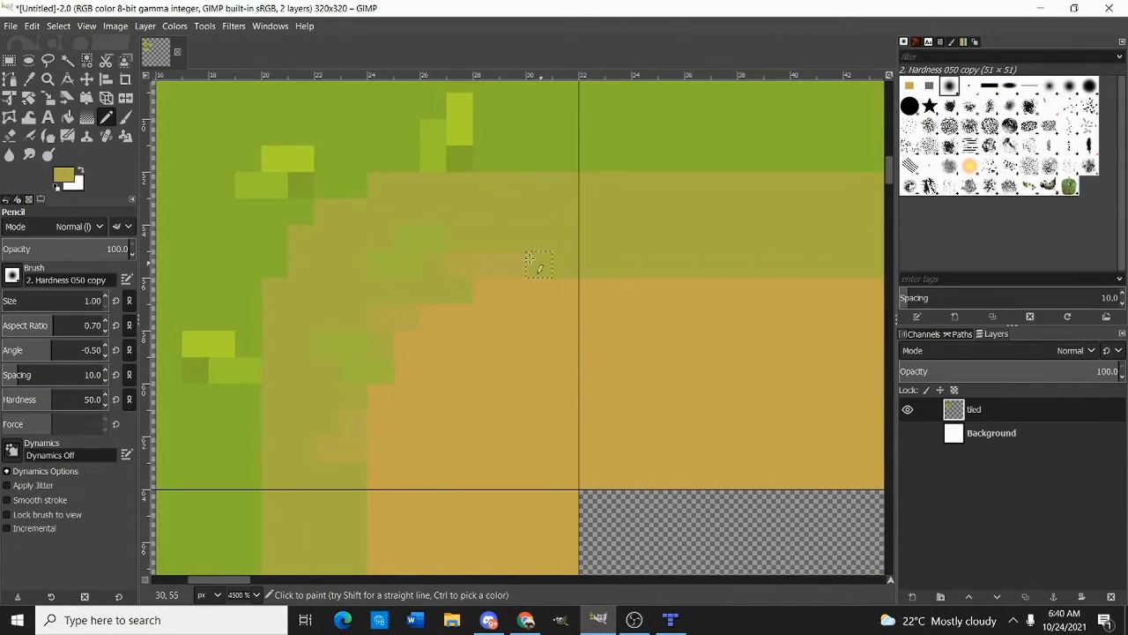
Copy the decorated upper-left corner tile, flip the copy horizontally, and place it over the ring's upper-right corner tile
{"action": "scroll", "coordinate": [512, 265], "scroll_direction": "down", "scroll_amount": 5}
{"action": "key", "text": "r"}
{"action": "left_click_drag", "start_coordinate": [347, 224], "coordinate": [451, 317]}
{"action": "key", "text": "ctrl+c"}
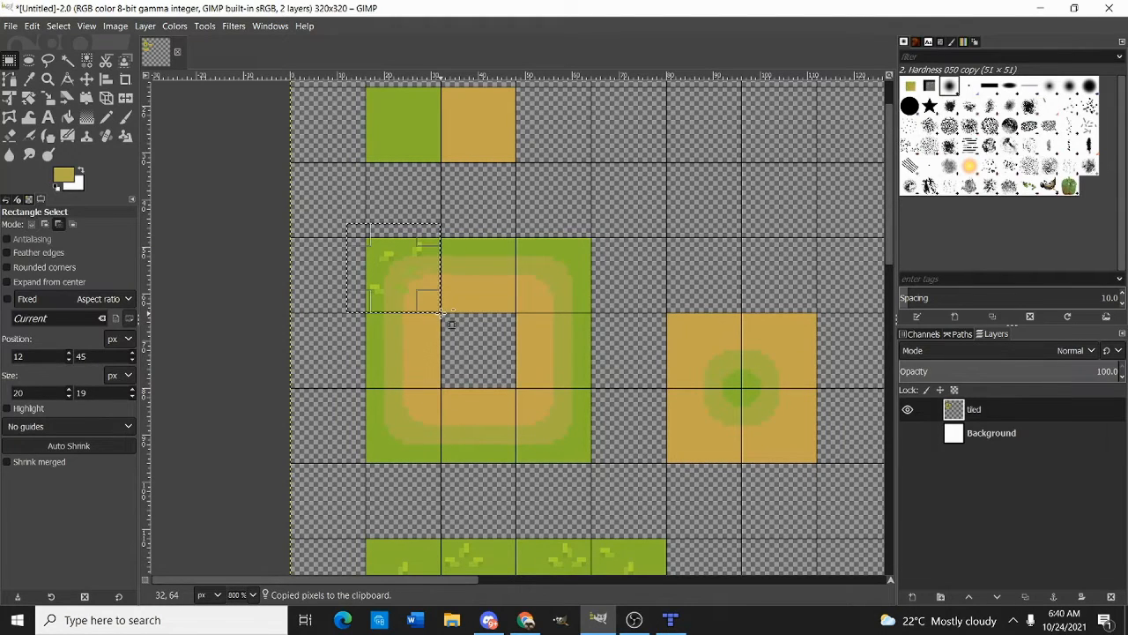
{"action": "key", "text": "ctrl+v"}
{"action": "key", "text": "shift+f"}
{"action": "left_click", "coordinate": [451, 322]}
{"action": "key", "text": "r"}
{"action": "left_click_drag", "start_coordinate": [421, 304], "coordinate": [590, 304]}
{"action": "left_click", "coordinate": [634, 331]}
{"action": "mouse_move", "coordinate": [526, 393]}
{"action": "left_mouse_down"}
{"action": "mouse_move", "coordinate": [497, 334]}
{"action": "mouse_move", "coordinate": [546, 378]}
{"action": "left_mouse_up"}
{"action": "left_click", "coordinate": [589, 364]}
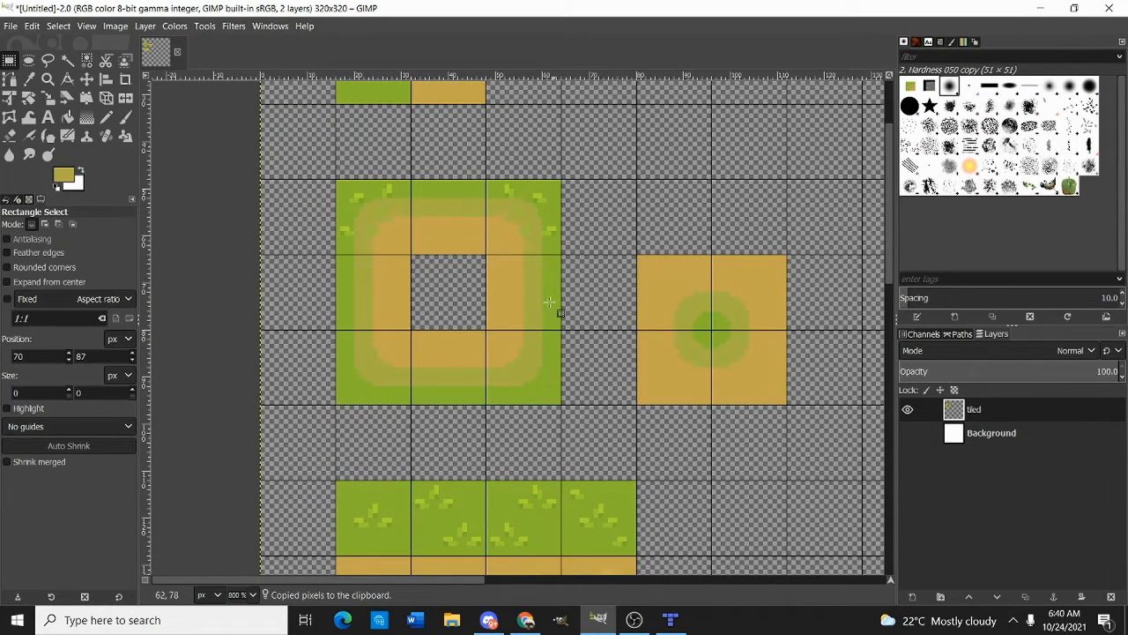
Paint a mid green tuft with a dark shadow pixel and bright highlight in the green border of the ring's top middle tile
{"action": "key", "text": "n"}
{"action": "scroll", "coordinate": [411, 185], "scroll_direction": "up", "scroll_amount": 3}
{"action": "left_click", "coordinate": [345, 225], "text": "ctrl"}
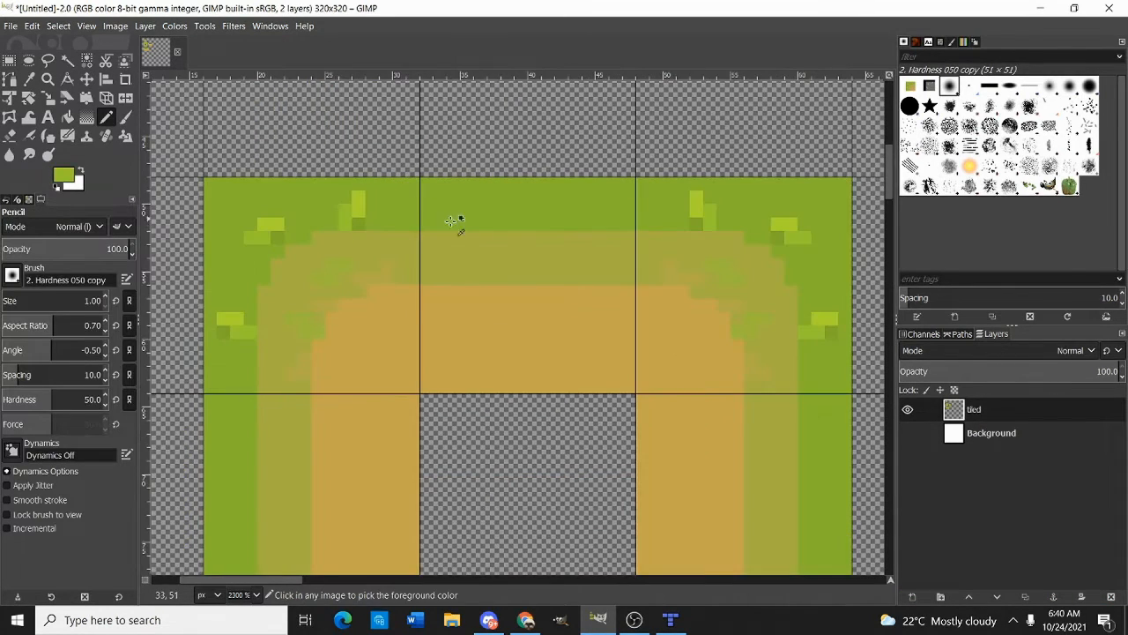
{"action": "scroll", "coordinate": [453, 221], "scroll_direction": "up", "scroll_amount": 1}
{"action": "left_click", "coordinate": [472, 223]}
{"action": "left_click_drag", "start_coordinate": [477, 205], "coordinate": [489, 187]}
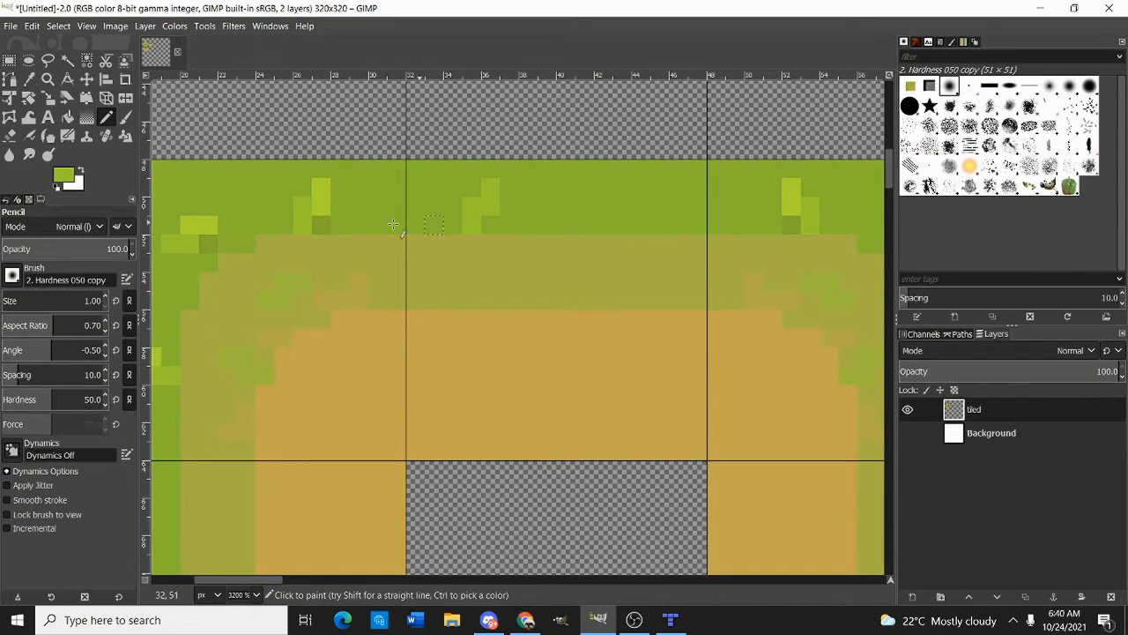
{"action": "left_click", "coordinate": [490, 207]}
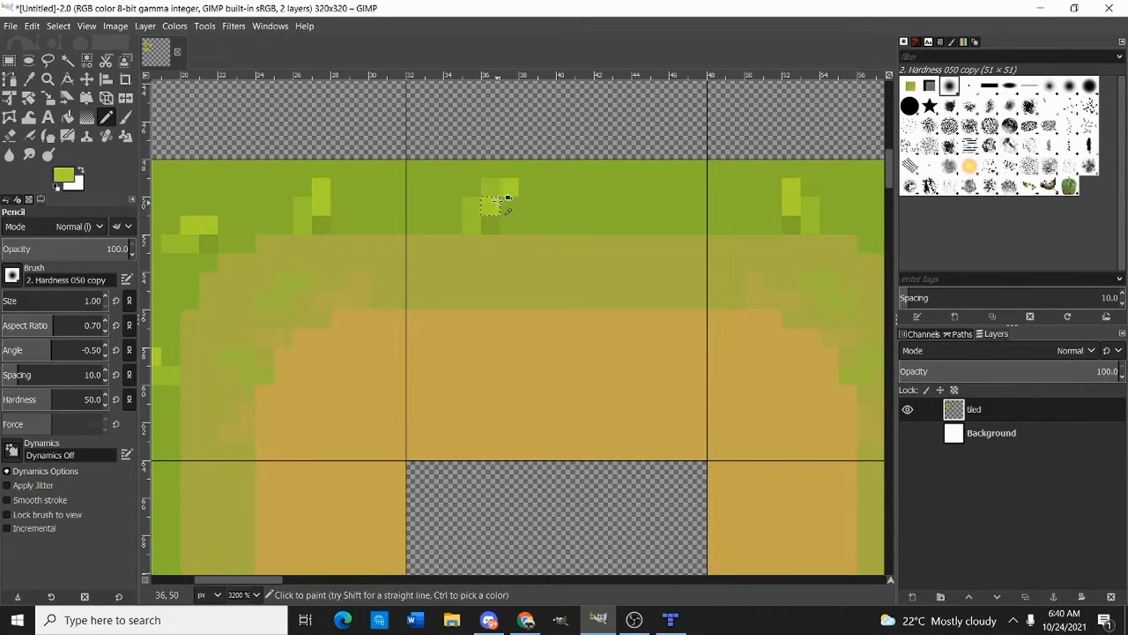
Paint a second shaded and highlighted tuft in the top middle tile's border, and two faint tufts on its blended band
{"action": "left_click", "coordinate": [794, 226], "text": "ctrl"}
{"action": "left_click", "coordinate": [604, 227]}
{"action": "left_click", "coordinate": [491, 197], "text": "ctrl"}
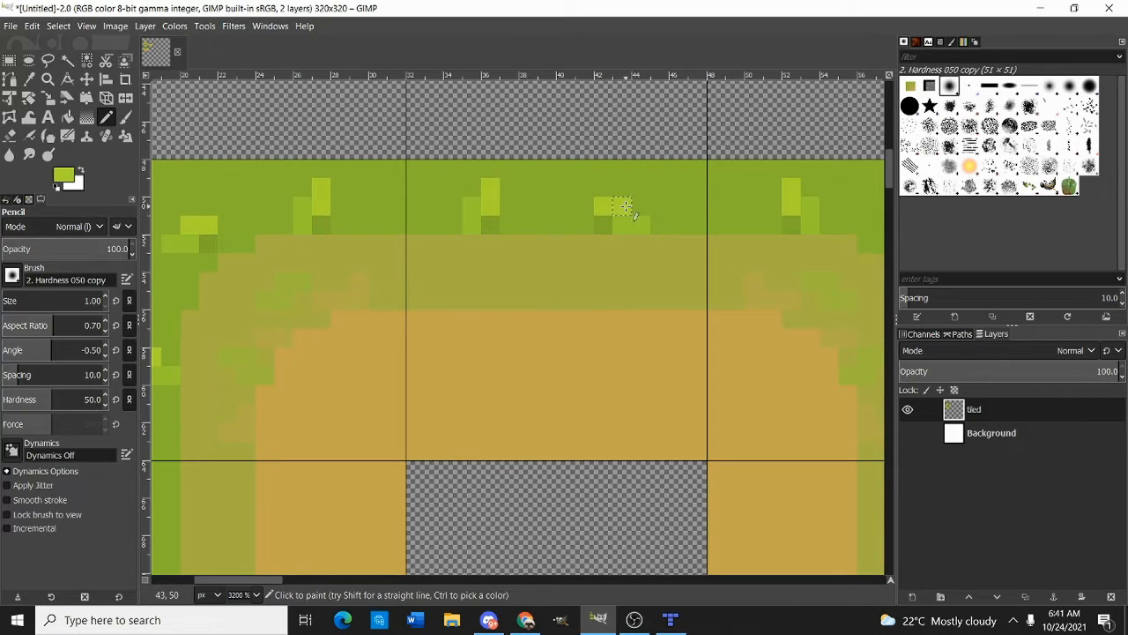
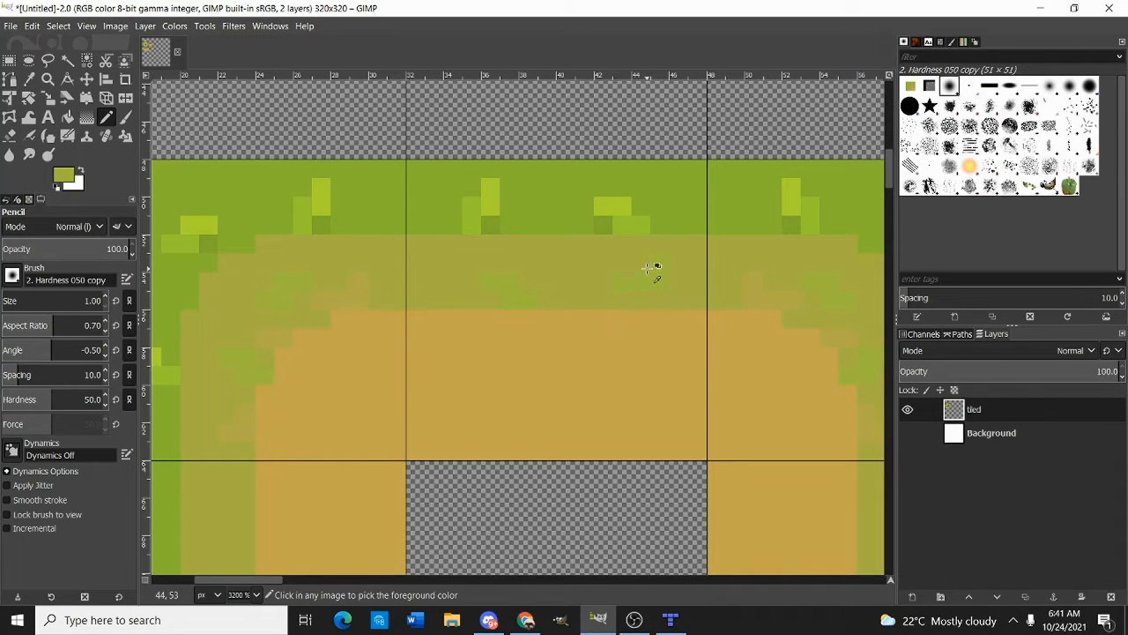
{"action": "scroll", "coordinate": [583, 276], "scroll_direction": "down", "scroll_amount": 4}
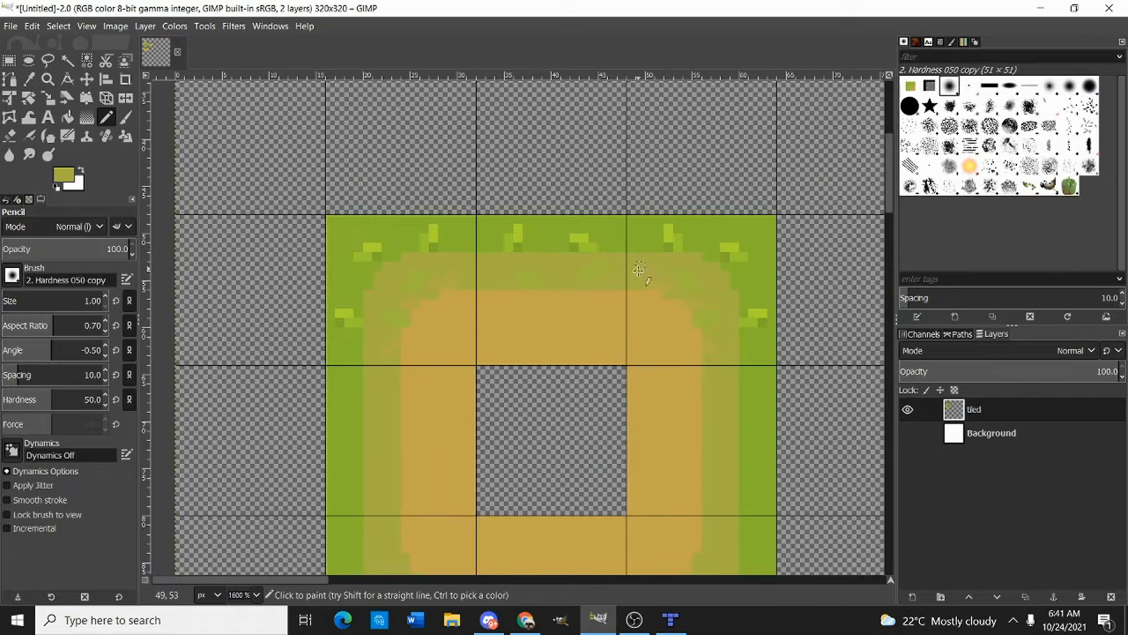
{"action": "scroll", "coordinate": [549, 267], "scroll_direction": "up", "scroll_amount": 3}
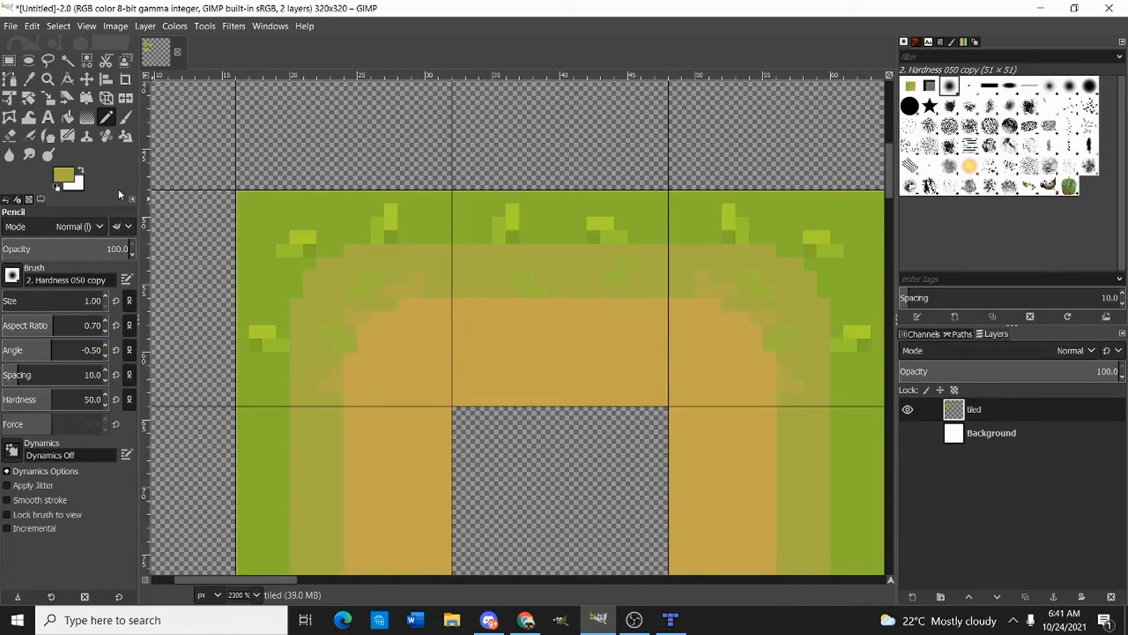
Darken the foreground colour to the olive tone 8a953e
{"action": "left_click", "coordinate": [73, 174]}
{"action": "left_click", "coordinate": [872, 185]}
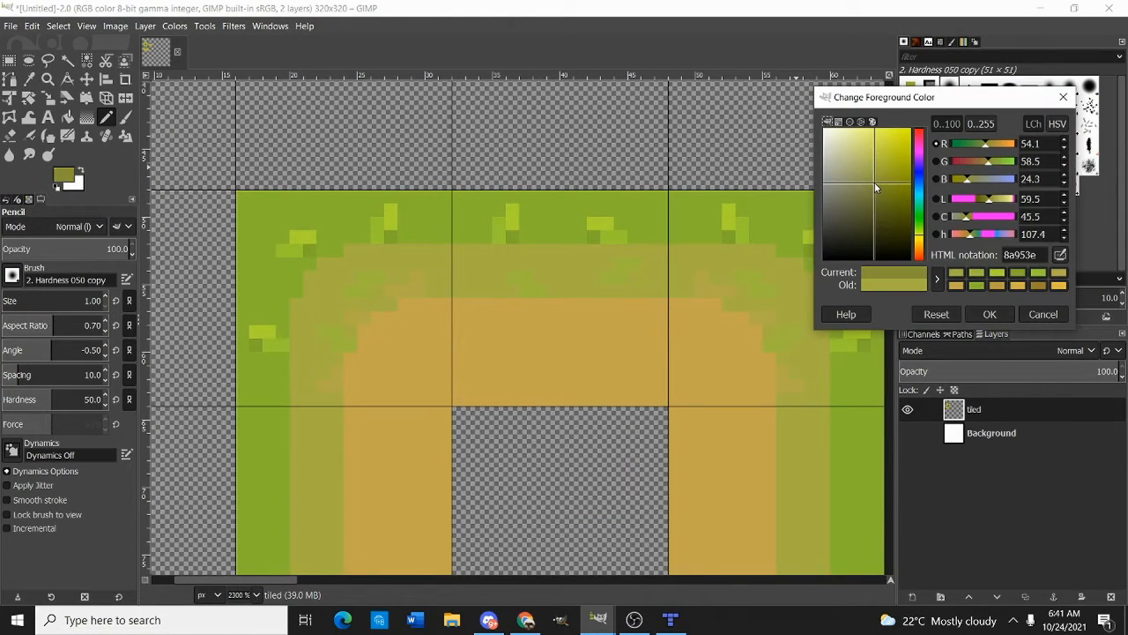
{"action": "left_click", "coordinate": [989, 314]}
Try an olive shadow pixel on the upper-left corner's faint tuft at opacity 100 and at 64.1
{"action": "scroll", "coordinate": [320, 274], "scroll_direction": "up", "scroll_amount": 3}
{"action": "left_click", "coordinate": [473, 300]}
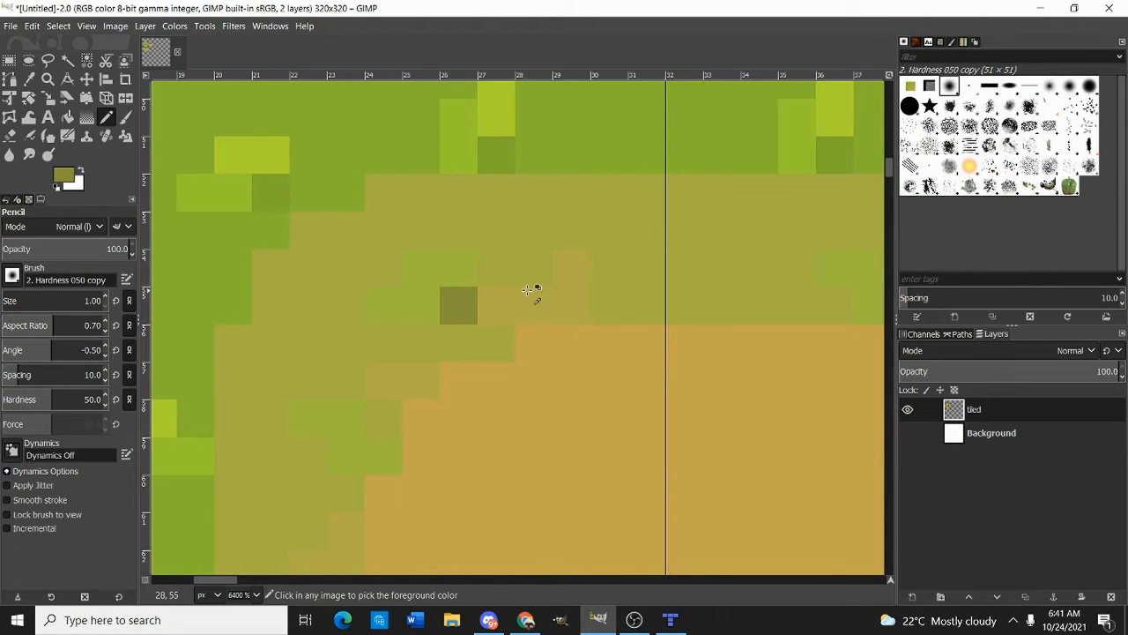
{"action": "key", "text": "ctrl+z"}
{"action": "left_click", "coordinate": [83, 248]}
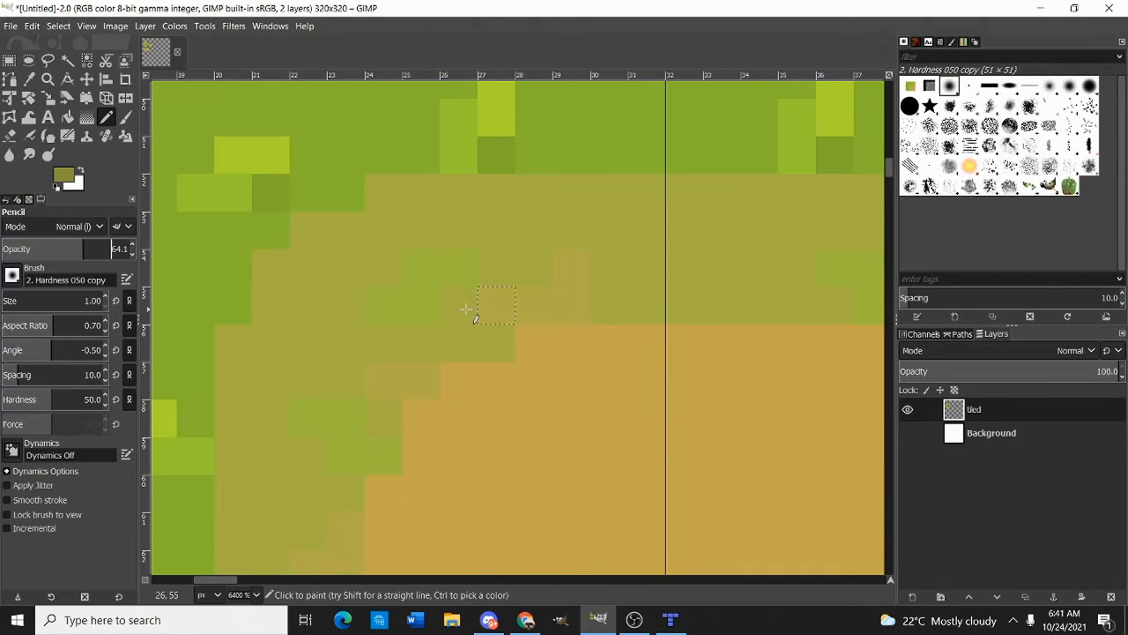
{"action": "left_click", "coordinate": [467, 312]}
{"action": "scroll", "coordinate": [409, 312], "scroll_direction": "down", "scroll_amount": 4}
{"action": "scroll", "coordinate": [458, 314], "scroll_direction": "down", "scroll_amount": 3}
{"action": "scroll", "coordinate": [448, 319], "scroll_direction": "up", "scroll_amount": 5}
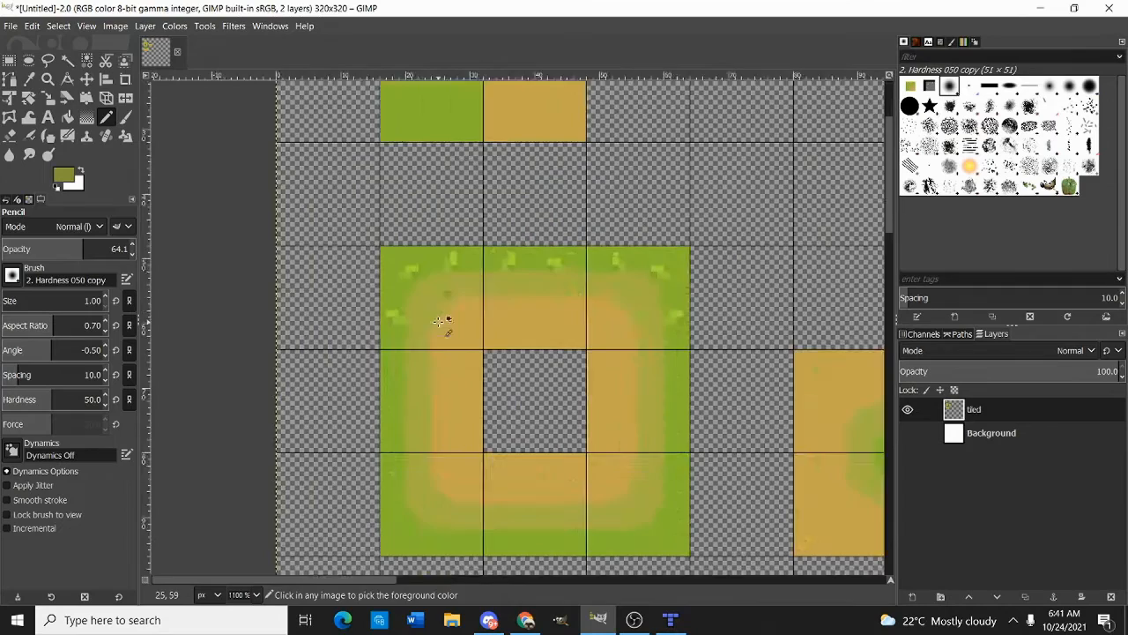
Set the Pencil opacity to 46.5 and paint one olive shadow pixel on the upper-left corner's faint tuft
{"action": "left_click_drag", "start_coordinate": [40, 249], "coordinate": [27, 249]}
{"action": "scroll", "coordinate": [415, 353], "scroll_direction": "down", "scroll_amount": 6}
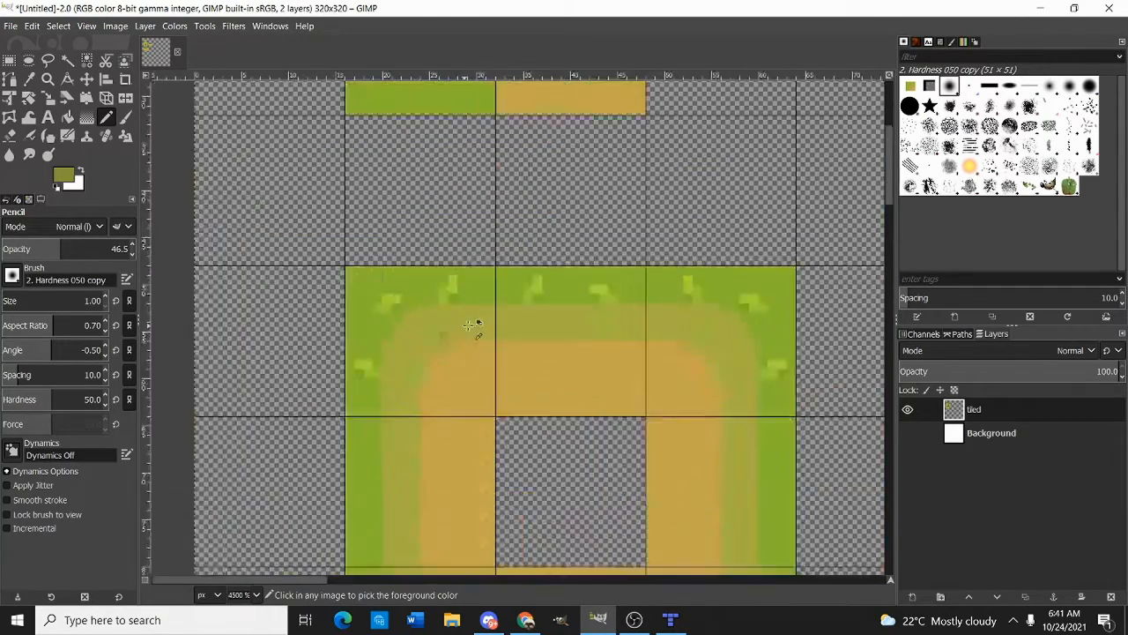
{"action": "scroll", "coordinate": [509, 322], "scroll_direction": "up", "scroll_amount": 1}
{"action": "scroll", "coordinate": [454, 326], "scroll_direction": "up", "scroll_amount": 6}
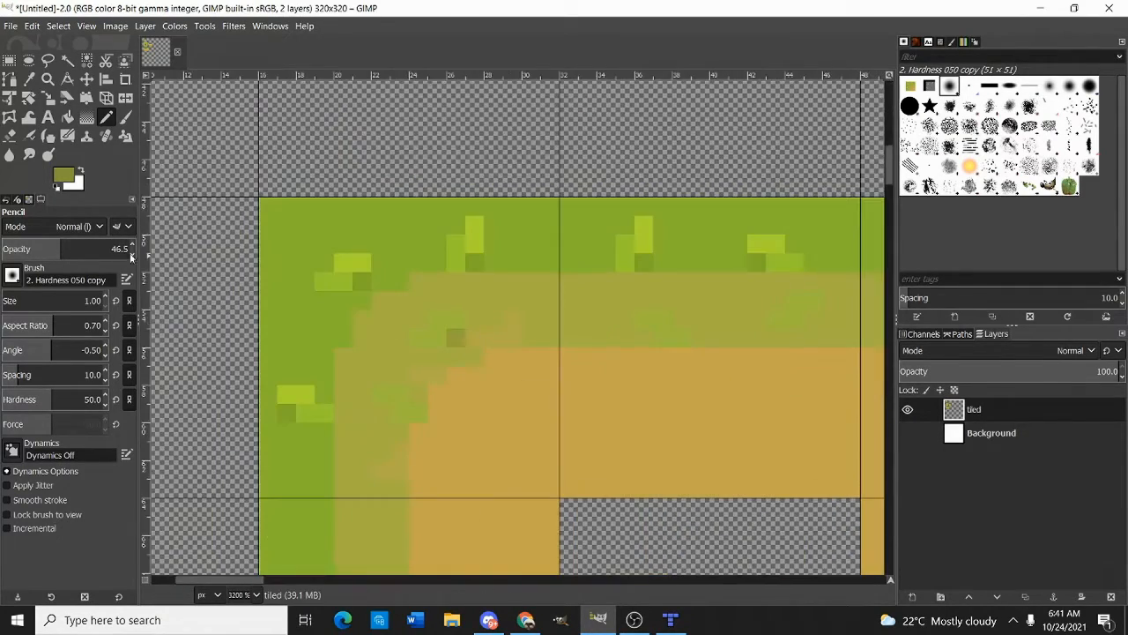
Set the Pencil opacity to 100, pick the softened shadow colour, and add one shadow pixel to each remaining faint tuft in the ring's top row
{"action": "left_click_drag", "start_coordinate": [130, 253], "coordinate": [260, 247]}
{"action": "scroll", "coordinate": [426, 366], "scroll_direction": "up", "scroll_amount": 2}
{"action": "left_click", "coordinate": [481, 321], "text": "ctrl"}
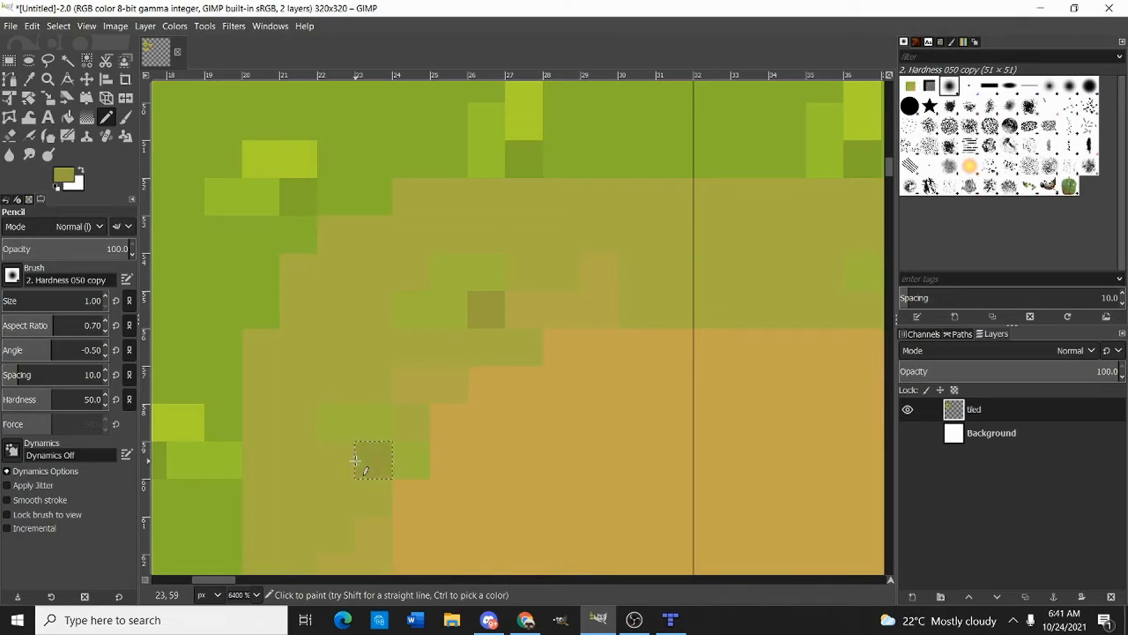
{"action": "scroll", "coordinate": [479, 327], "scroll_direction": "down", "scroll_amount": 6}
{"action": "scroll", "coordinate": [592, 327], "scroll_direction": "up", "scroll_amount": 2}
{"action": "scroll", "coordinate": [592, 324], "scroll_direction": "up", "scroll_amount": 1}
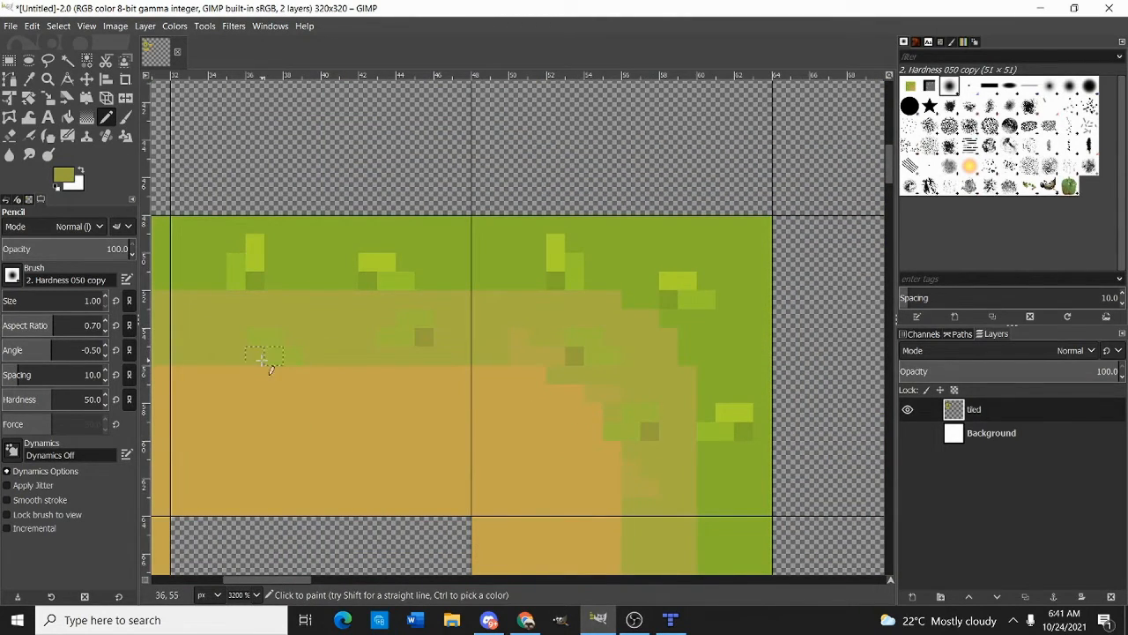
Copy the ring's decorated top row, flip the copy vertically, and place it over the ring's bottom row
{"action": "scroll", "coordinate": [264, 362], "scroll_direction": "down", "scroll_amount": 2}
{"action": "scroll", "coordinate": [509, 257], "scroll_direction": "down", "scroll_amount": 3}
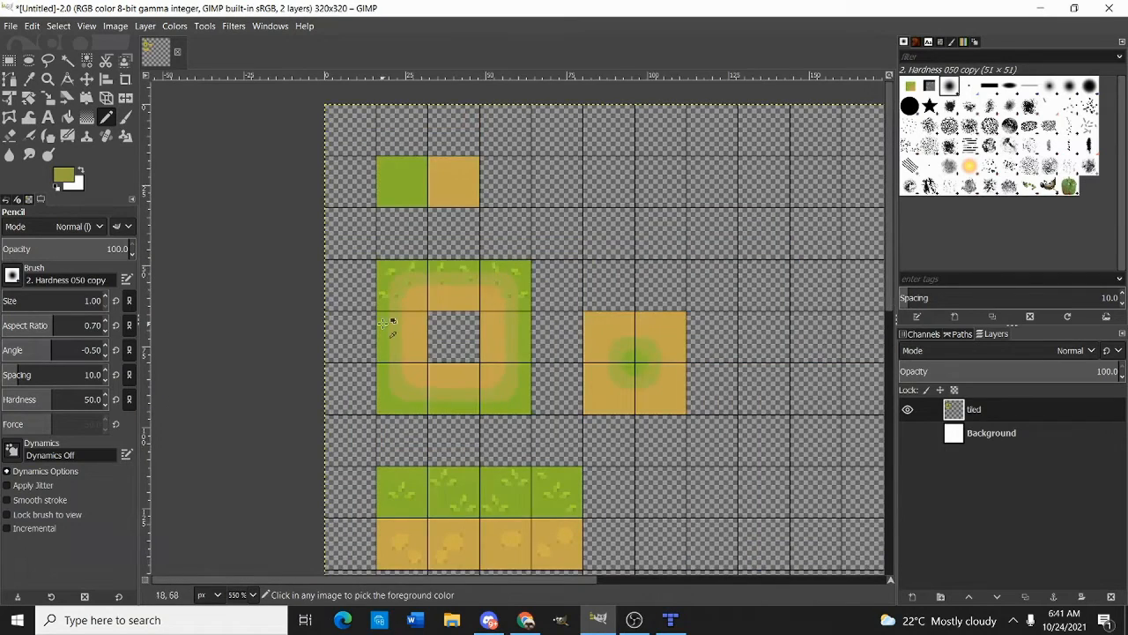
{"action": "scroll", "coordinate": [385, 322], "scroll_direction": "up", "scroll_amount": 1}
{"action": "key", "text": "r"}
{"action": "left_click_drag", "start_coordinate": [354, 215], "coordinate": [625, 305]}
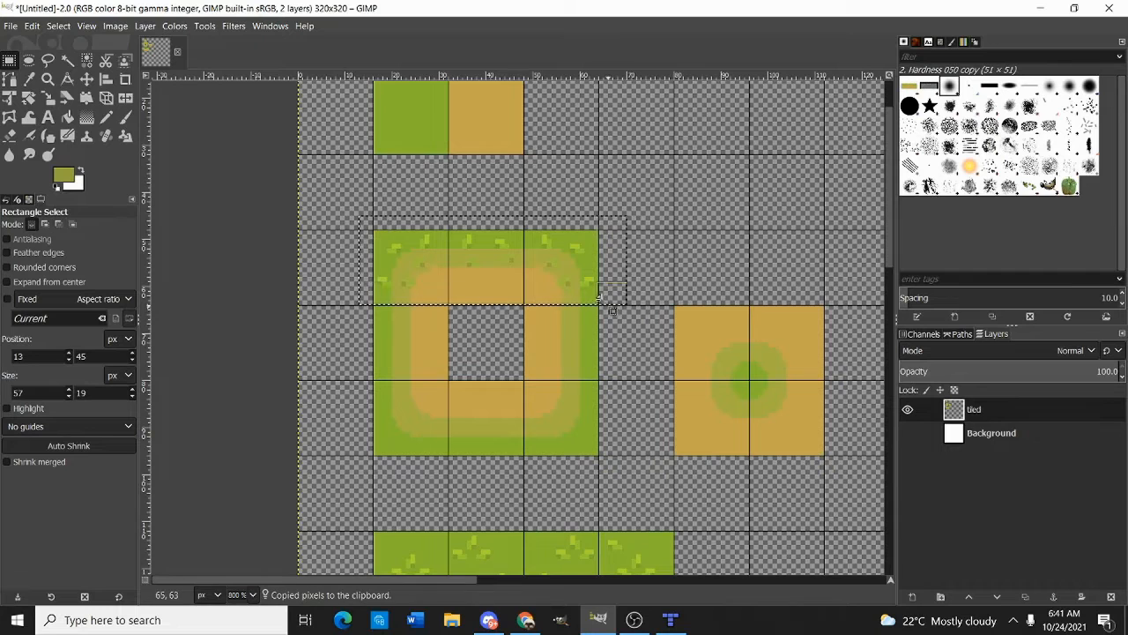
{"action": "key", "text": "ctrl+c"}
{"action": "key", "text": "ctrl+v"}
{"action": "key", "text": "shift+f"}
{"action": "left_click", "coordinate": [585, 286], "text": "ctrl"}
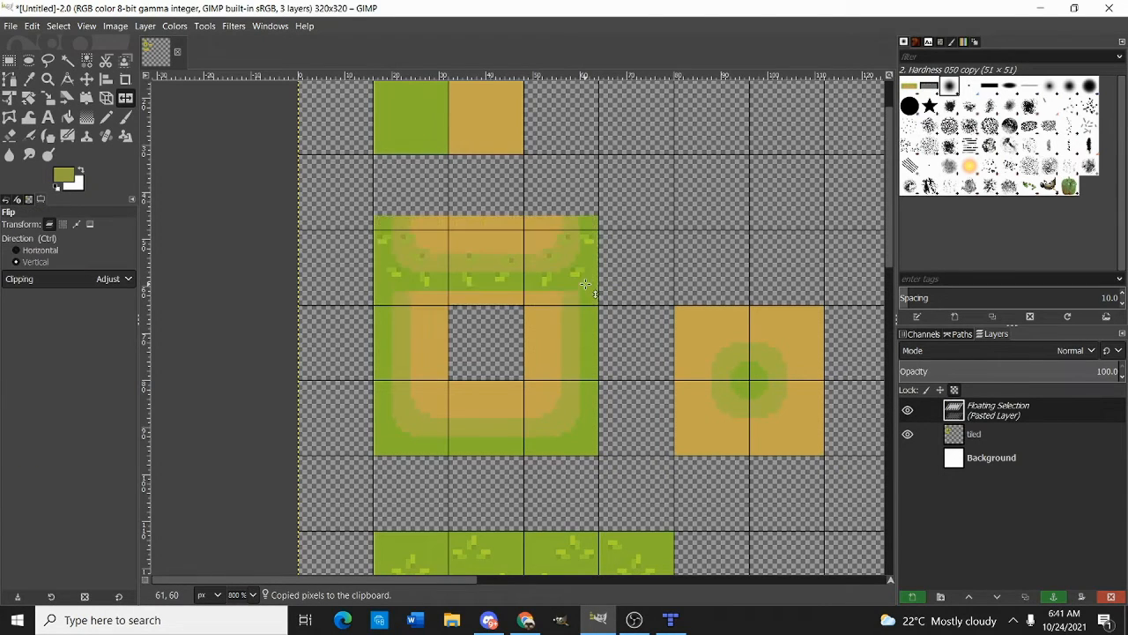
{"action": "key", "text": "r"}
{"action": "left_click_drag", "start_coordinate": [572, 294], "coordinate": [565, 446]}
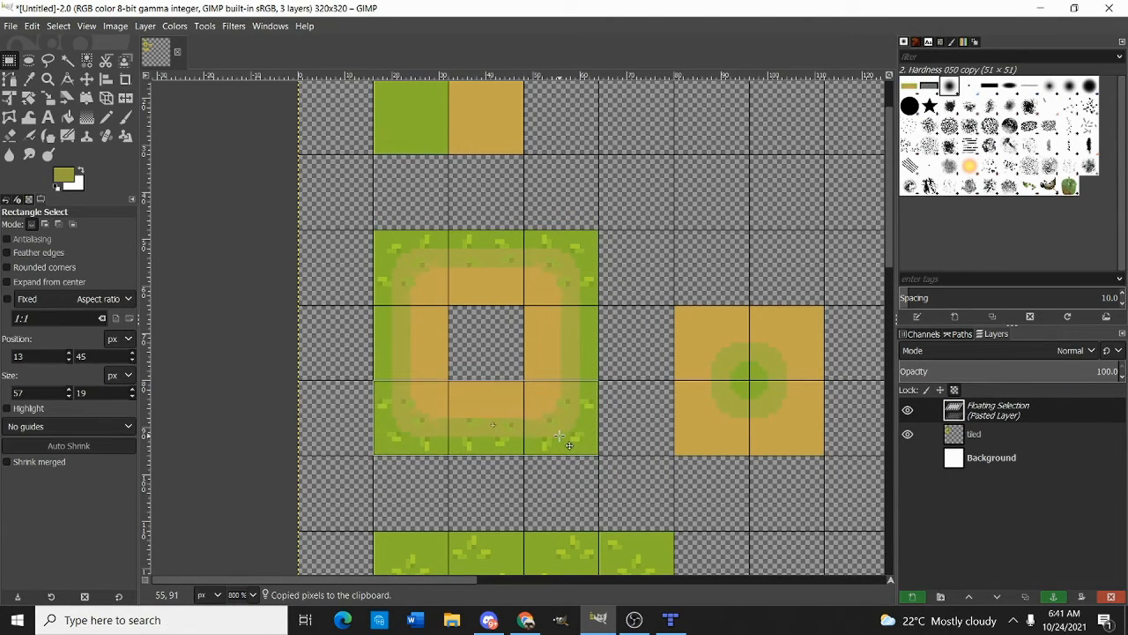
{"action": "left_click", "coordinate": [541, 492]}
Move the olive shadow pixels of both faint tufts on the lower-right corner tile to the tufts' undersides
{"action": "scroll", "coordinate": [562, 436], "scroll_direction": "up", "scroll_amount": 4}
{"action": "key", "text": "n"}
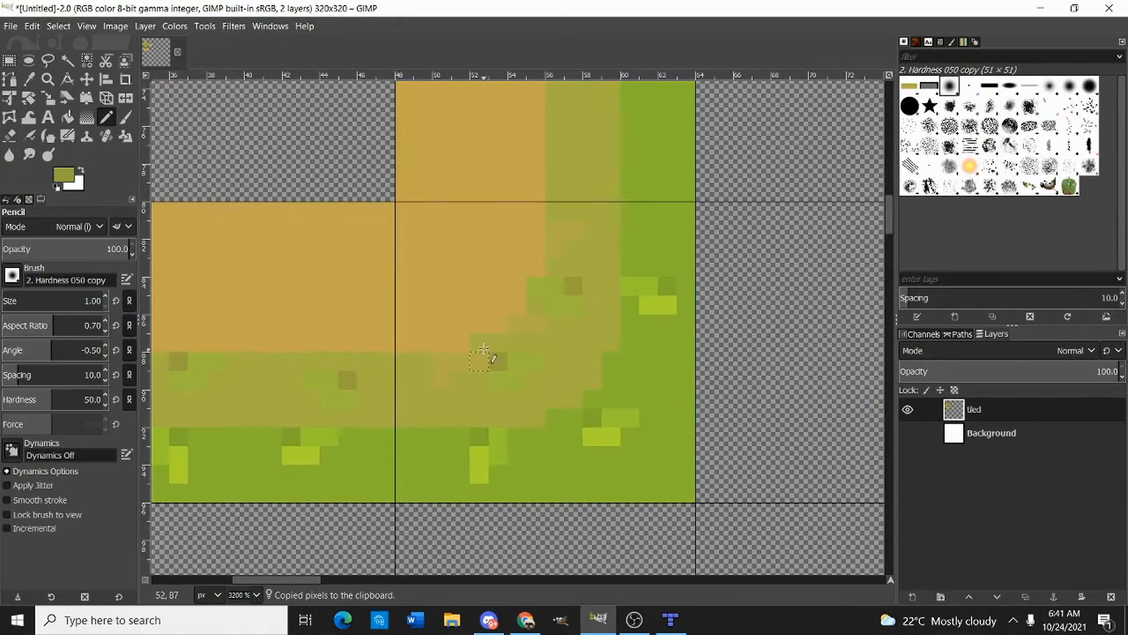
{"action": "left_click", "coordinate": [531, 384]}
{"action": "left_click", "coordinate": [506, 346], "text": "ctrl"}
{"action": "left_click", "coordinate": [498, 361]}
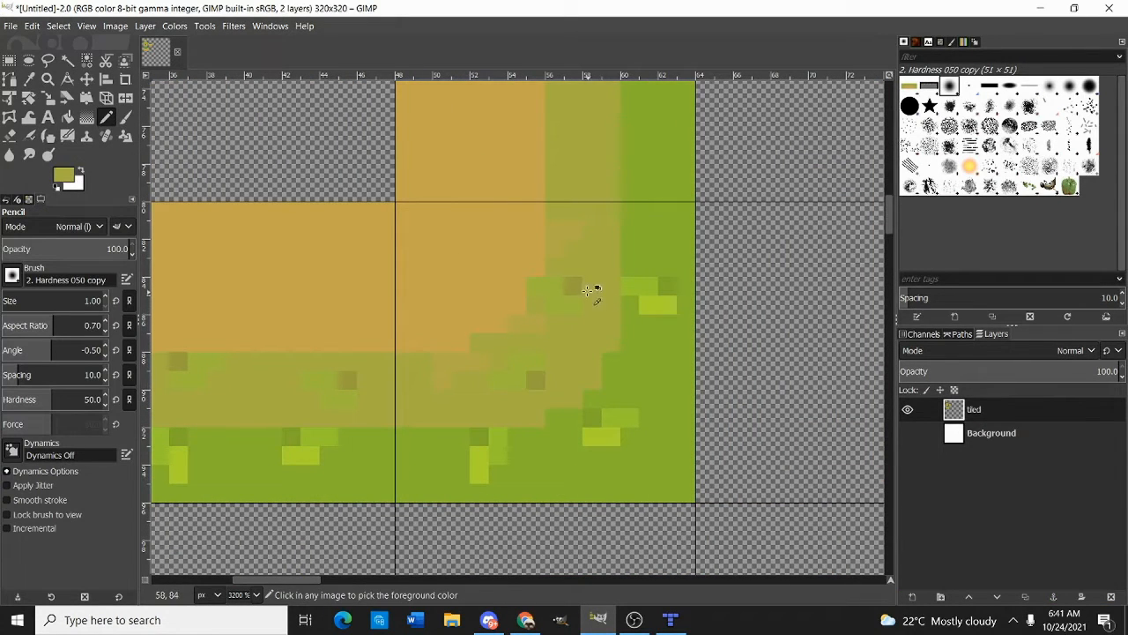
{"action": "left_click", "coordinate": [574, 290], "text": "ctrl"}
{"action": "key", "text": "ctrl+z"}
{"action": "left_click", "coordinate": [535, 308]}
{"action": "left_click", "coordinate": [596, 291], "text": "ctrl"}
{"action": "left_click", "coordinate": [575, 289]}
Move the olive shadow pixels of both faint tufts on the bottom middle tile to the undersides, covering the old ones with the band colour
{"action": "scroll", "coordinate": [619, 287], "scroll_direction": "down", "scroll_amount": 1}
{"action": "scroll", "coordinate": [456, 342], "scroll_direction": "up", "scroll_amount": 2}
{"action": "left_click", "coordinate": [409, 359], "text": "ctrl"}
{"action": "left_click", "coordinate": [342, 391]}
{"action": "left_click", "coordinate": [417, 365], "text": "ctrl"}
{"action": "left_click", "coordinate": [402, 360]}
{"action": "left_click_drag", "start_coordinate": [339, 389], "coordinate": [624, 360]}
{"action": "left_click", "coordinate": [499, 335]}
{"action": "left_click", "coordinate": [422, 320], "text": "ctrl"}
{"action": "left_click", "coordinate": [450, 308]}
Move the olive shadow pixels of both faint tufts on the lower-left corner tile to the tufts' undersides
{"action": "scroll", "coordinate": [612, 323], "scroll_direction": "down", "scroll_amount": 1}
{"action": "scroll", "coordinate": [307, 300], "scroll_direction": "up", "scroll_amount": 2}
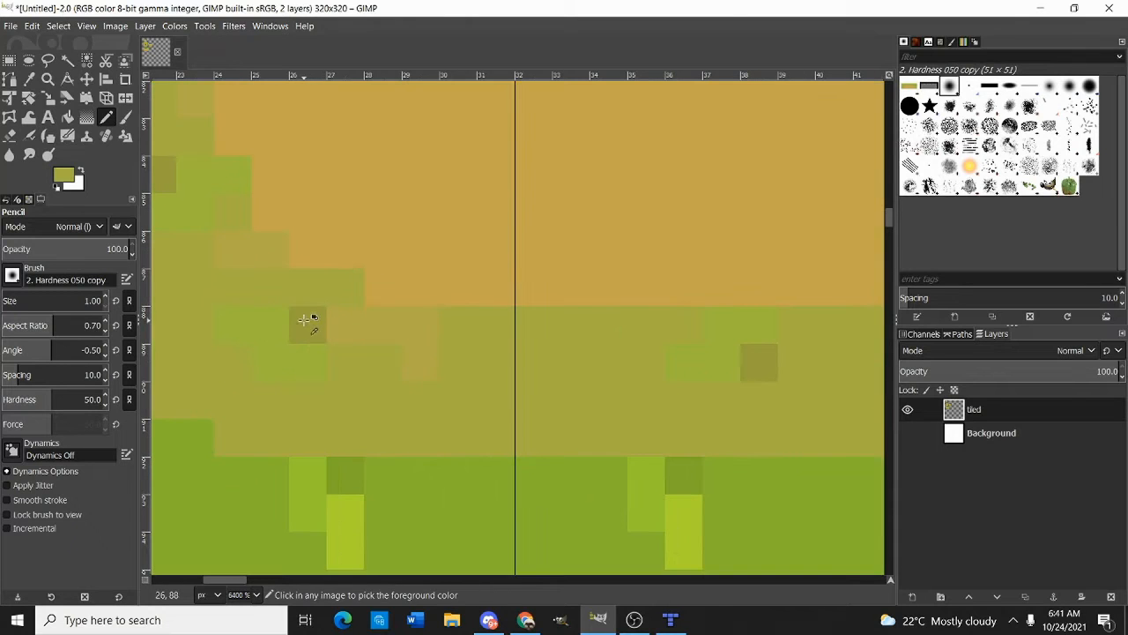
{"action": "left_click", "coordinate": [303, 320], "text": "ctrl"}
{"action": "left_click", "coordinate": [235, 360]}
{"action": "left_click", "coordinate": [283, 294], "text": "ctrl"}
{"action": "left_click", "coordinate": [296, 330]}
{"action": "left_click_drag", "start_coordinate": [294, 333], "coordinate": [497, 366]}
{"action": "left_click", "coordinate": [346, 219], "text": "ctrl"}
{"action": "left_click", "coordinate": [447, 247]}
{"action": "left_click", "coordinate": [368, 184], "text": "ctrl"}
{"action": "left_click", "coordinate": [362, 205]}
Move the dark green shadow pixels of the three border tufts on the lower-left corner tile to their undersides
{"action": "scroll", "coordinate": [480, 242], "scroll_direction": "down", "scroll_amount": 1}
{"action": "scroll", "coordinate": [331, 216], "scroll_direction": "up", "scroll_amount": 1}
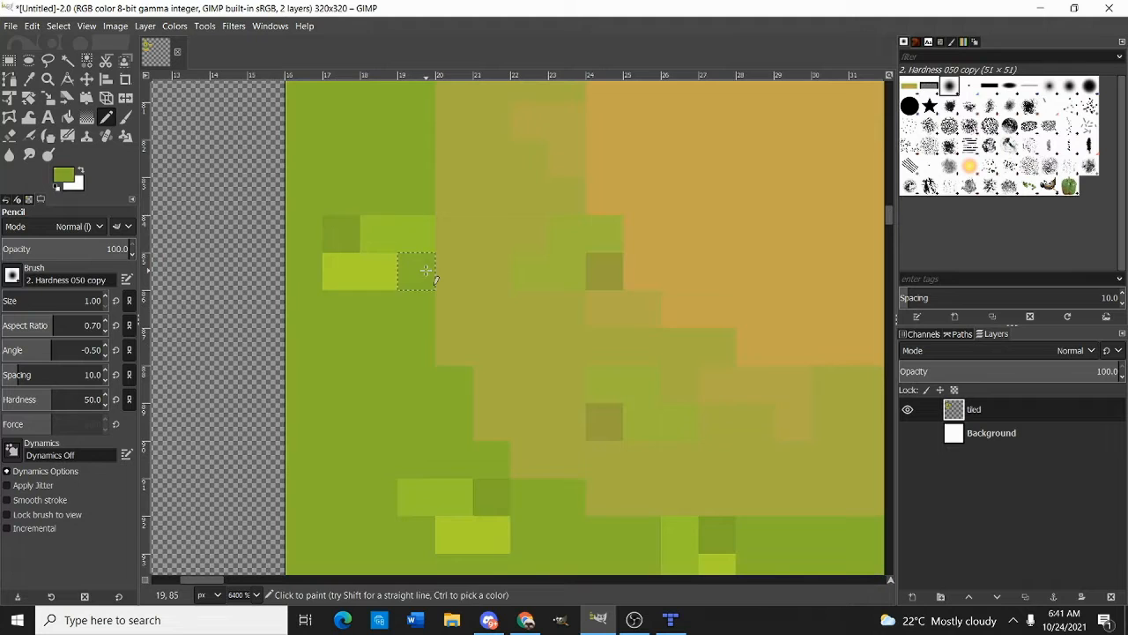
{"action": "left_click", "coordinate": [342, 234]}
{"action": "scroll", "coordinate": [371, 216], "scroll_direction": "down", "scroll_amount": 2}
{"action": "scroll", "coordinate": [442, 388], "scroll_direction": "up", "scroll_amount": 2}
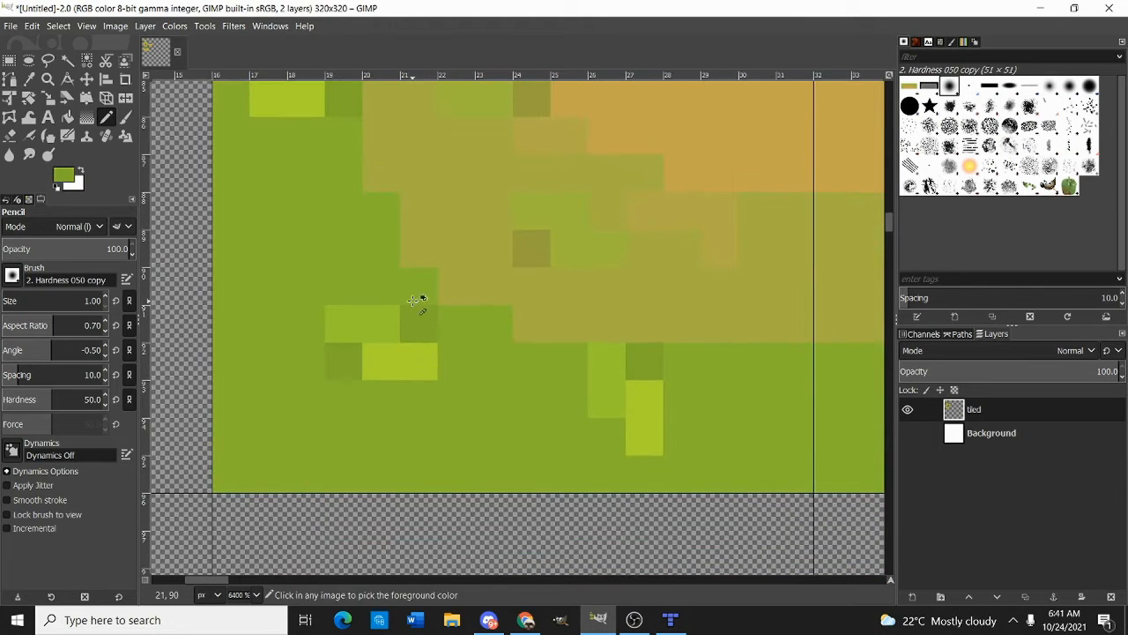
{"action": "left_click_drag", "start_coordinate": [680, 379], "coordinate": [606, 369]}
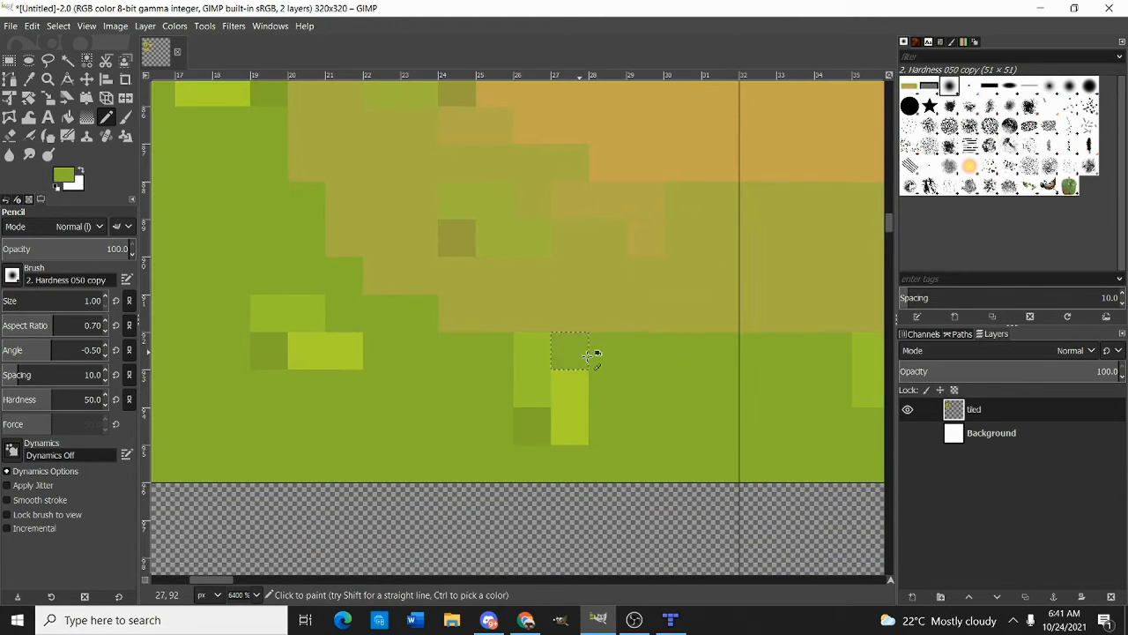
Move the dark green shadow pixels of the two border tufts on the bottom middle tile to their undersides
{"action": "left_click_drag", "start_coordinate": [818, 365], "coordinate": [334, 303]}
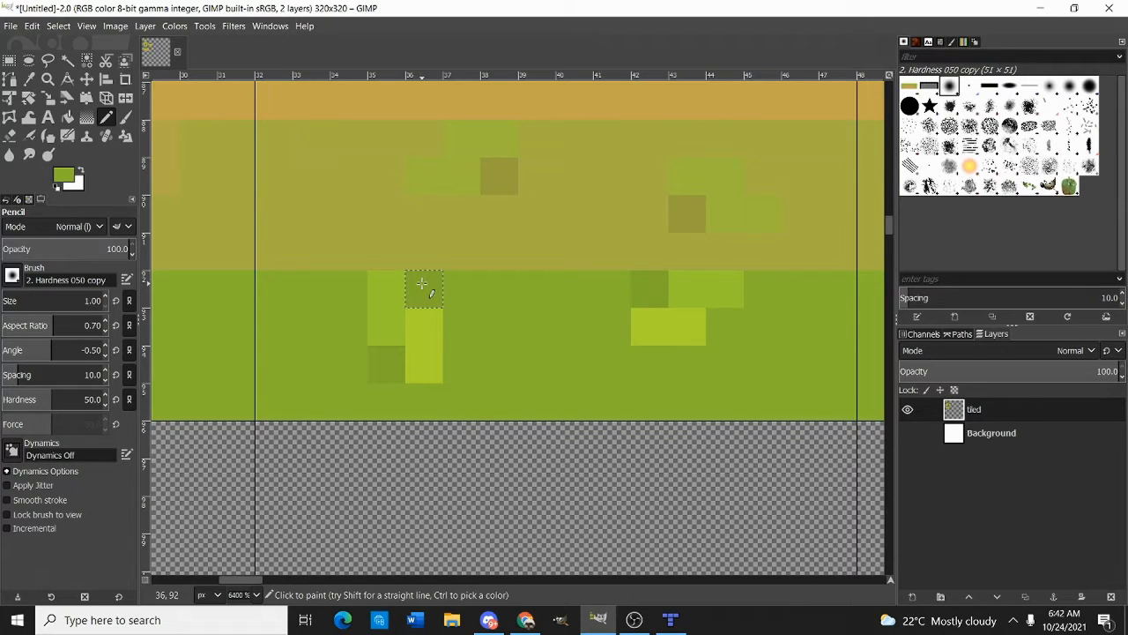
{"action": "scroll", "coordinate": [577, 310], "scroll_direction": "down", "scroll_amount": 4}
{"action": "scroll", "coordinate": [443, 315], "scroll_direction": "up", "scroll_amount": 2}
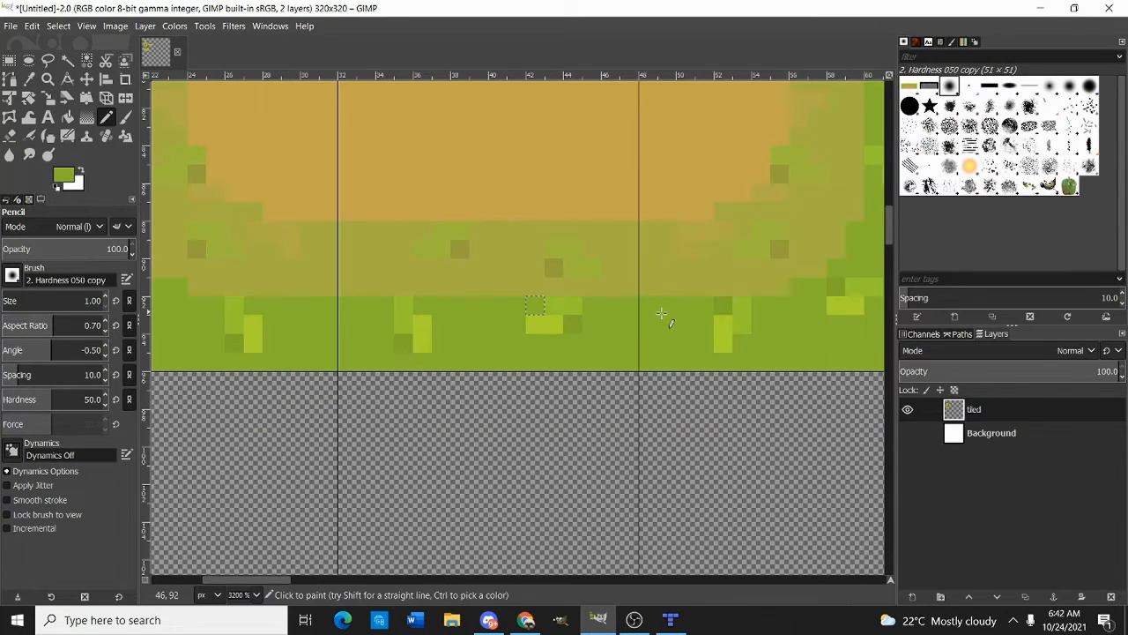
Move the dark green shadow pixels of the border tufts on the lower-right corner tile to their undersides
{"action": "scroll", "coordinate": [701, 311], "scroll_direction": "up", "scroll_amount": 2}
{"action": "scroll", "coordinate": [404, 372], "scroll_direction": "down", "scroll_amount": 1}
{"action": "scroll", "coordinate": [730, 291], "scroll_direction": "up", "scroll_amount": 1}
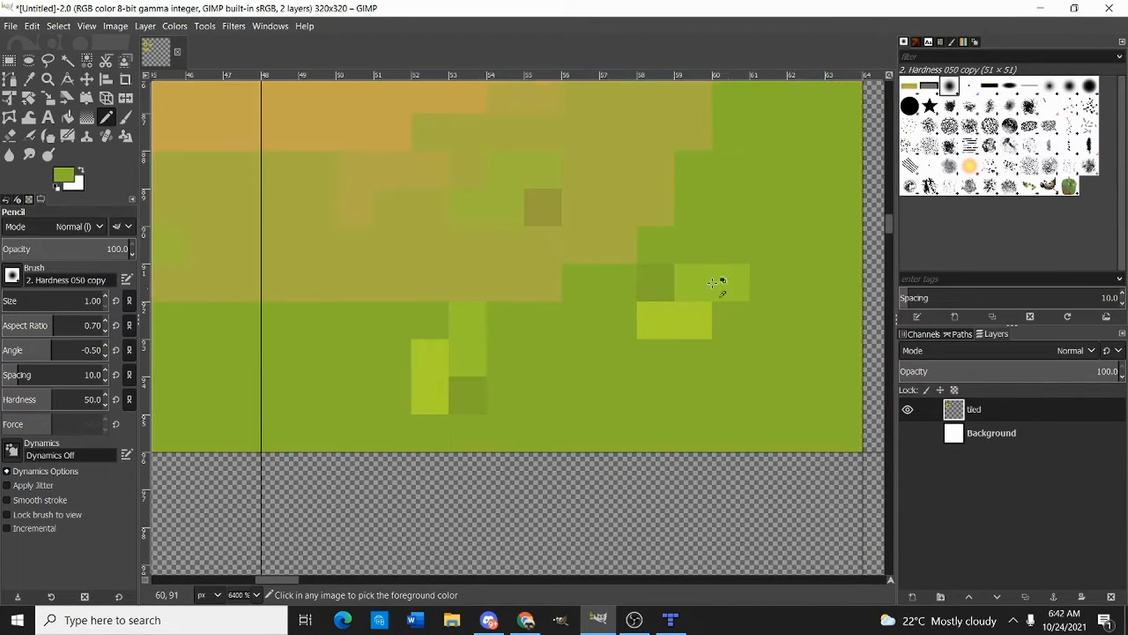
{"action": "left_click", "coordinate": [610, 306], "text": "ctrl"}
{"action": "left_click", "coordinate": [656, 282]}
{"action": "scroll", "coordinate": [485, 369], "scroll_direction": "down", "scroll_amount": 2}
{"action": "left_click_drag", "start_coordinate": [585, 232], "coordinate": [567, 315]}
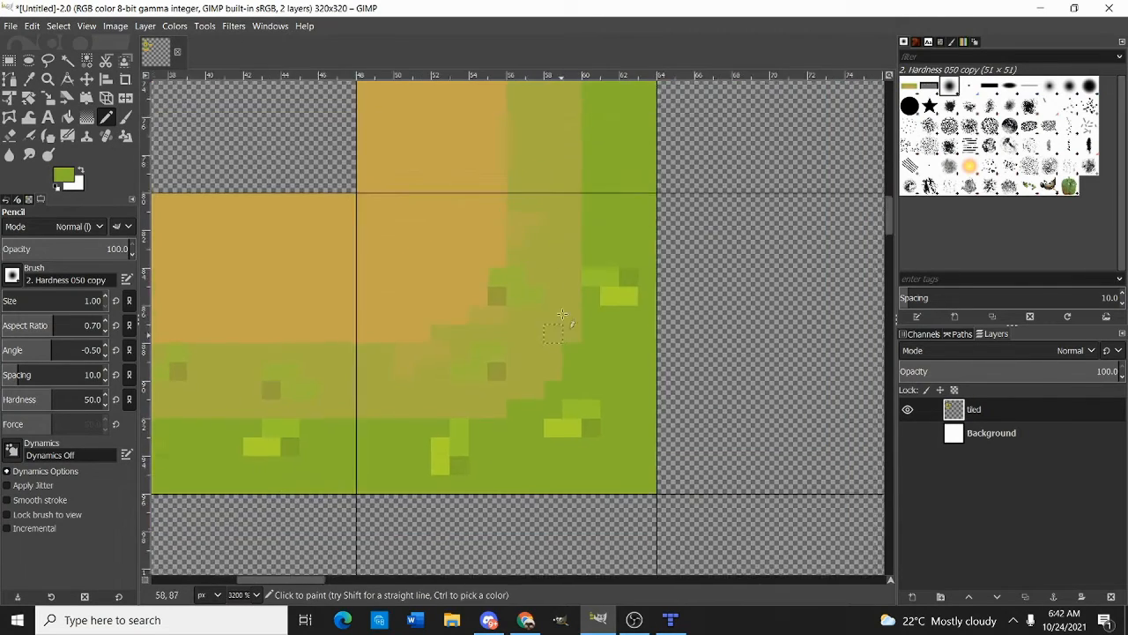
{"action": "scroll", "coordinate": [600, 288], "scroll_direction": "up", "scroll_amount": 2}
{"action": "scroll", "coordinate": [648, 293], "scroll_direction": "down", "scroll_amount": 6}
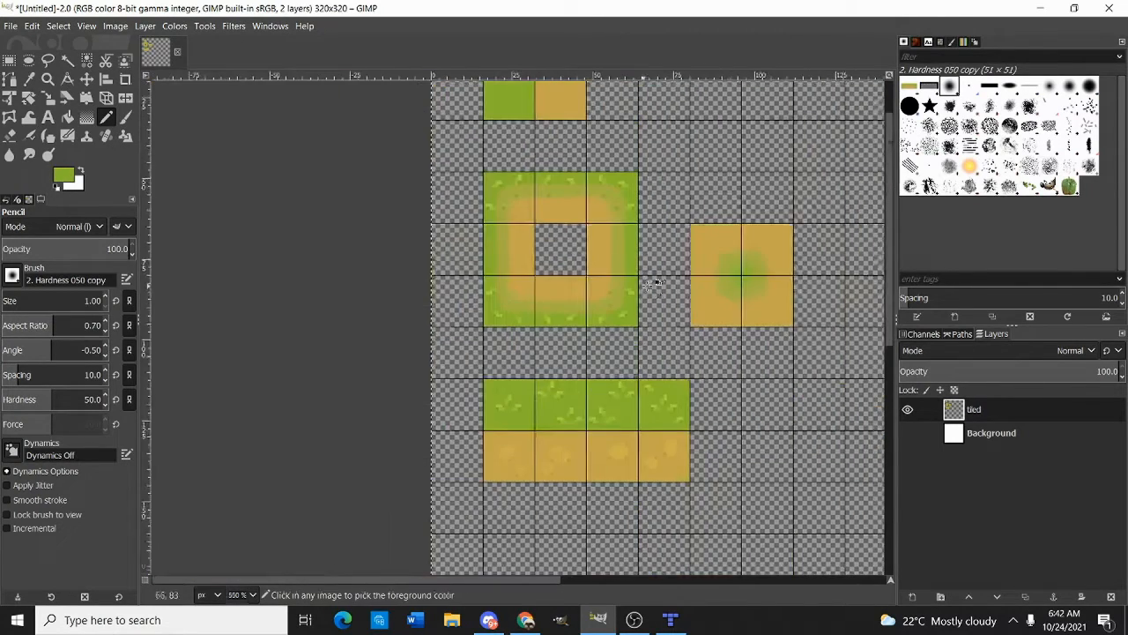
{"action": "scroll", "coordinate": [617, 281], "scroll_direction": "down", "scroll_amount": 1}
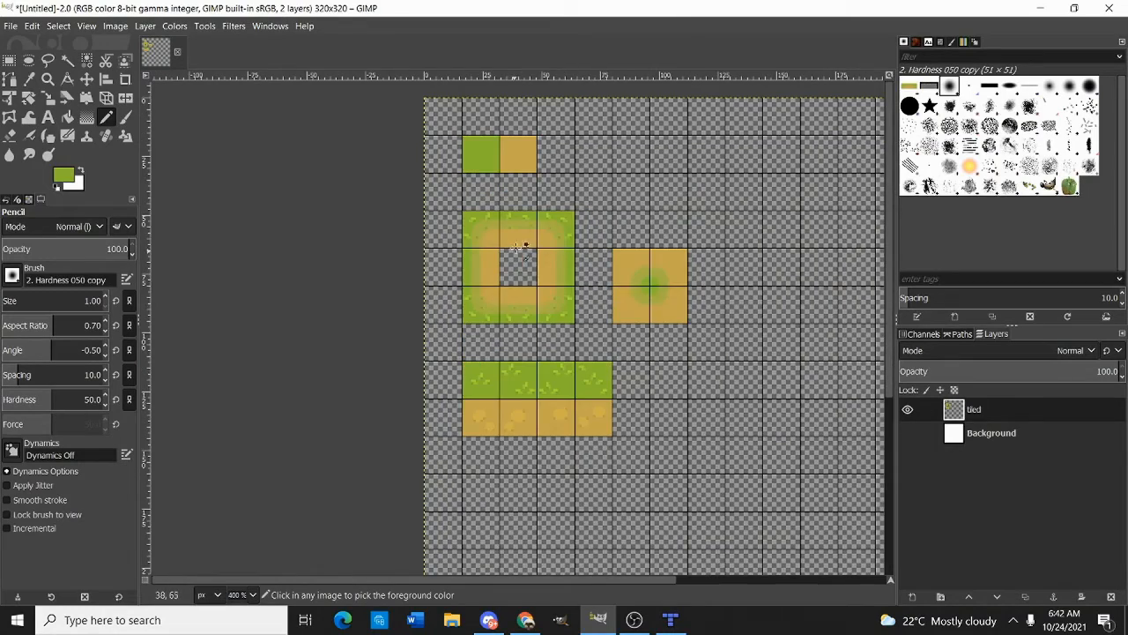
Pencil a bright grass tuft on the ring's left-middle tile and a faint tuft with a darker pixel on its inner border, using sampled greens
{"action": "scroll", "coordinate": [520, 246], "scroll_direction": "up", "scroll_amount": 4}
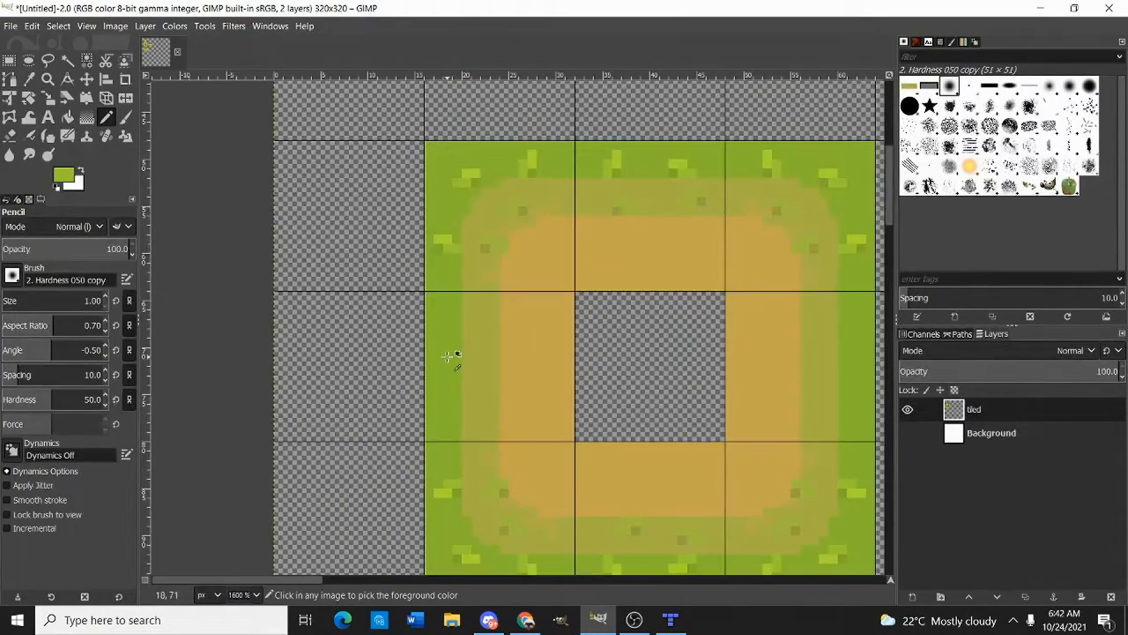
{"action": "scroll", "coordinate": [447, 355], "scroll_direction": "up", "scroll_amount": 2}
{"action": "left_click", "coordinate": [429, 384]}
{"action": "left_click", "coordinate": [428, 177], "text": "ctrl"}
{"action": "left_click", "coordinate": [437, 122], "text": "ctrl"}
{"action": "left_click_drag", "start_coordinate": [450, 370], "coordinate": [468, 369]}
{"action": "left_click", "coordinate": [539, 125], "text": "ctrl"}
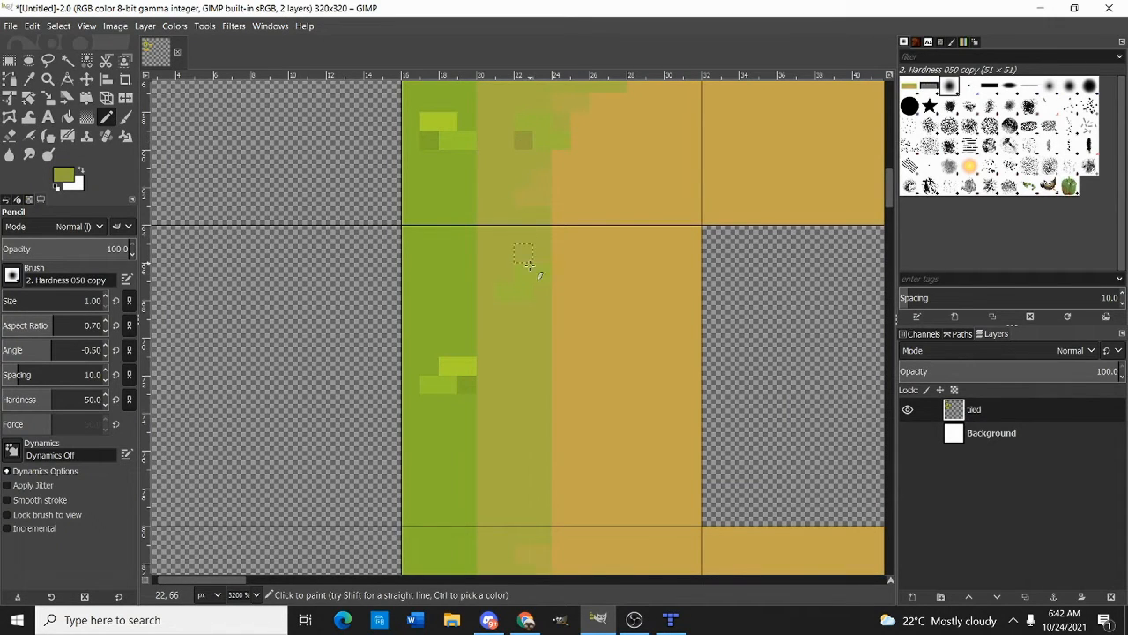
{"action": "scroll", "coordinate": [433, 259], "scroll_direction": "down", "scroll_amount": 5}
Pencil a faint grass tuft with a darker pixel on the inner green border of the ring's right-middle tile
{"action": "scroll", "coordinate": [565, 216], "scroll_direction": "up", "scroll_amount": 3}
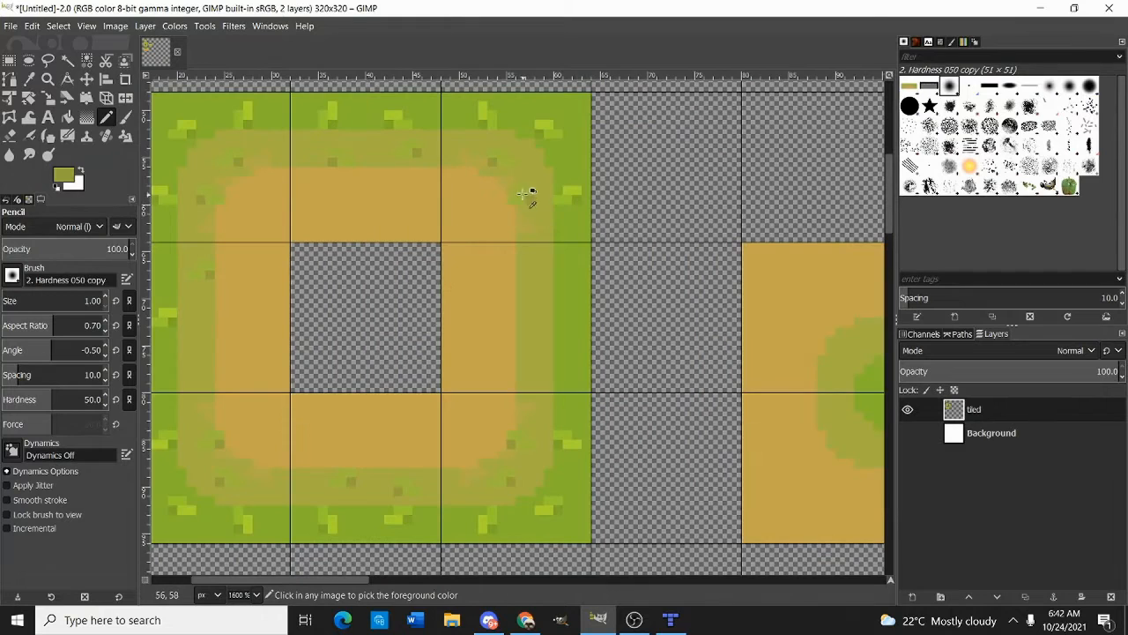
{"action": "scroll", "coordinate": [524, 308], "scroll_direction": "up", "scroll_amount": 2}
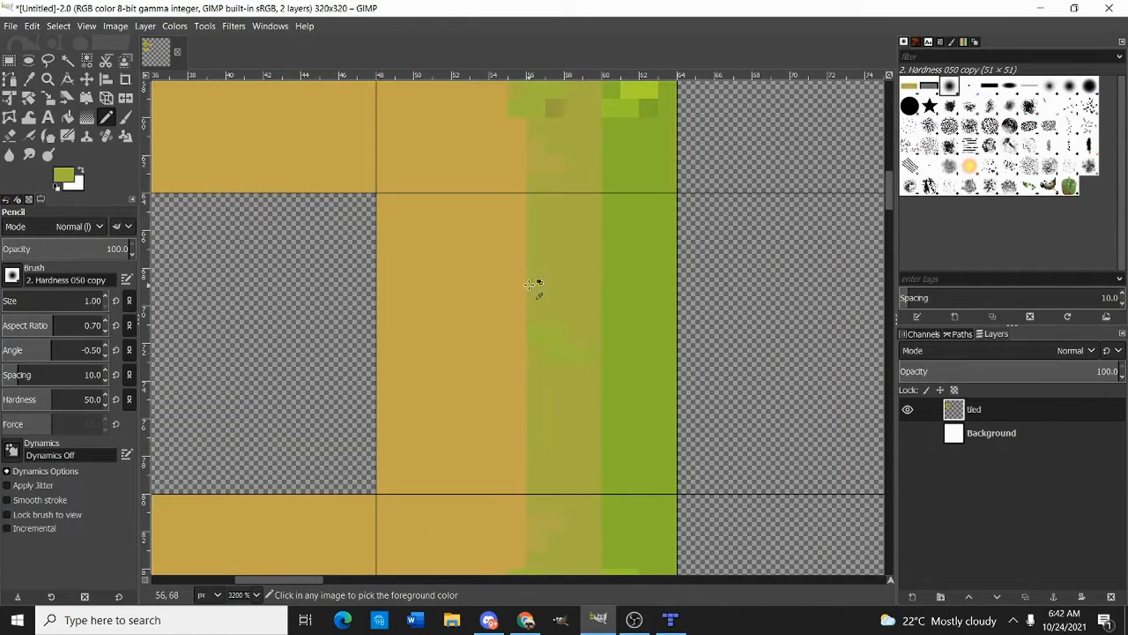
{"action": "scroll", "coordinate": [534, 284], "scroll_direction": "up", "scroll_amount": 1}
{"action": "scroll", "coordinate": [517, 323], "scroll_direction": "down", "scroll_amount": 2}
{"action": "scroll", "coordinate": [525, 165], "scroll_direction": "up", "scroll_amount": 1}
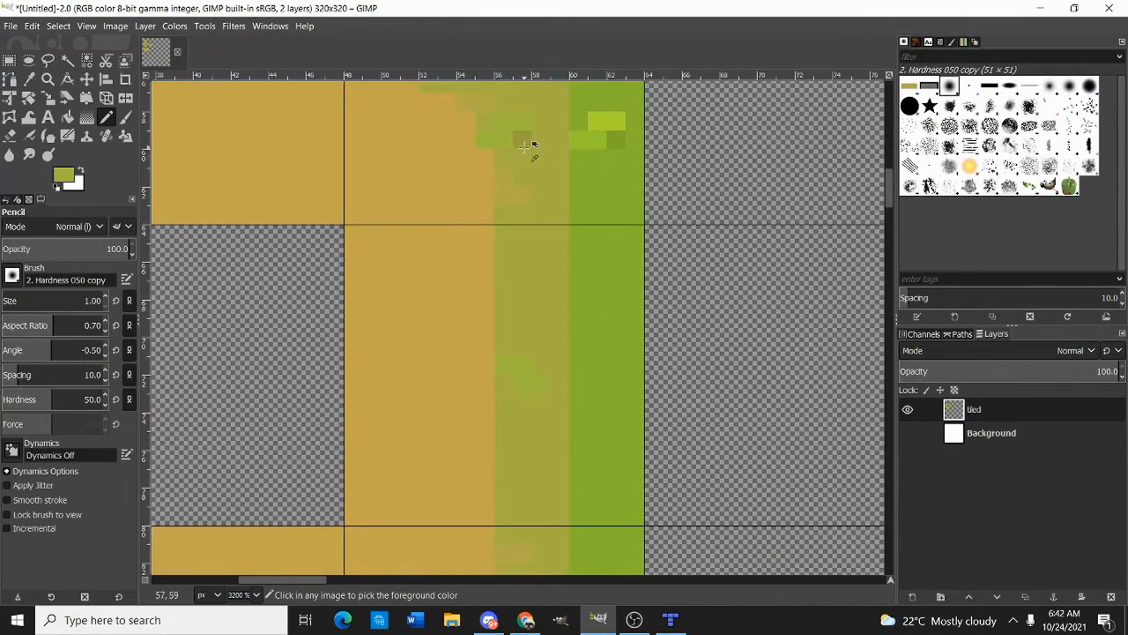
{"action": "scroll", "coordinate": [505, 380], "scroll_direction": "down", "scroll_amount": 6}
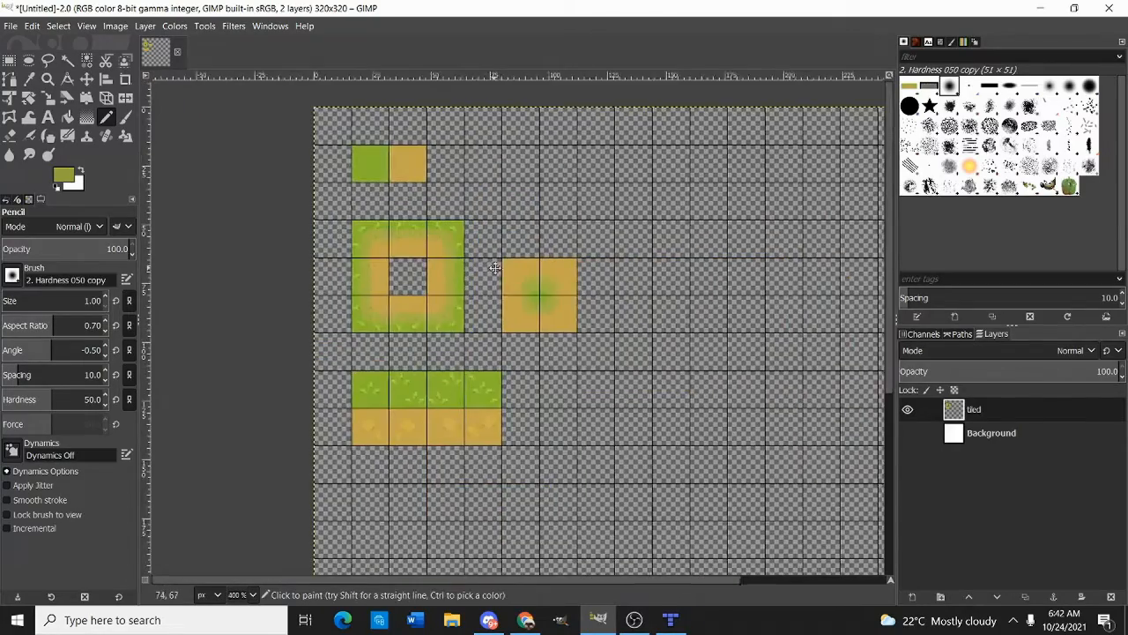
Pencil a faint tuft with a dark pixel on the upper-left outer band of the round grass patch, using greens sampled from the ring
{"action": "scroll", "coordinate": [395, 216], "scroll_direction": "up", "scroll_amount": 1}
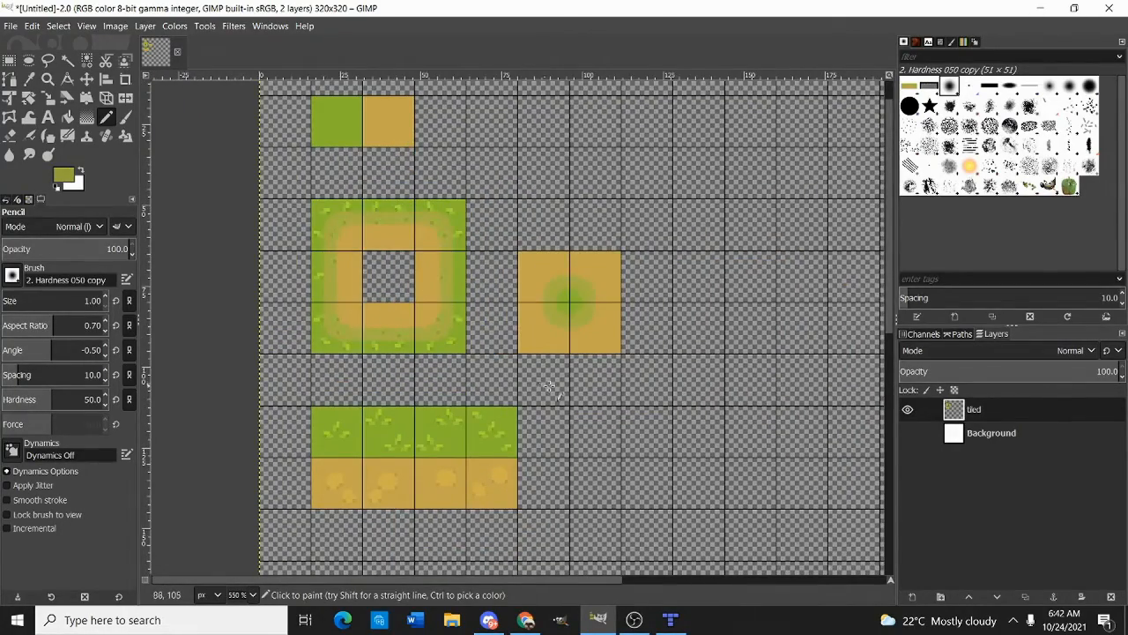
{"action": "scroll", "coordinate": [548, 386], "scroll_direction": "down", "scroll_amount": 3}
{"action": "scroll", "coordinate": [555, 192], "scroll_direction": "up", "scroll_amount": 1}
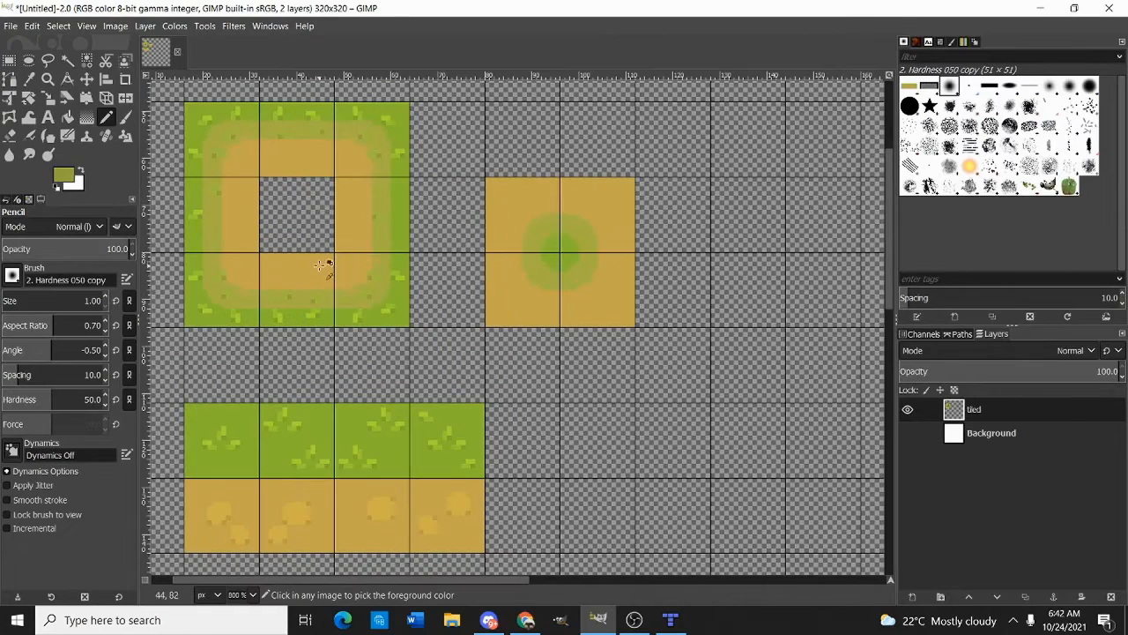
{"action": "scroll", "coordinate": [373, 289], "scroll_direction": "up", "scroll_amount": 1}
{"action": "left_click", "coordinate": [364, 294], "text": "ctrl"}
{"action": "scroll", "coordinate": [617, 216], "scroll_direction": "up", "scroll_amount": 4}
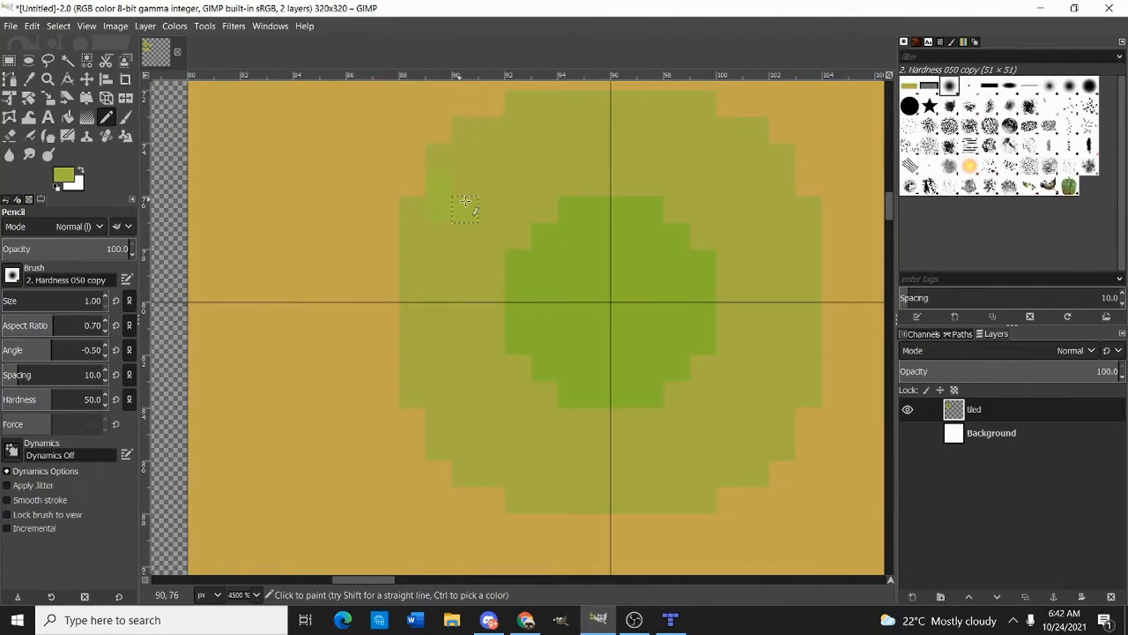
{"action": "scroll", "coordinate": [420, 186], "scroll_direction": "down", "scroll_amount": 3}
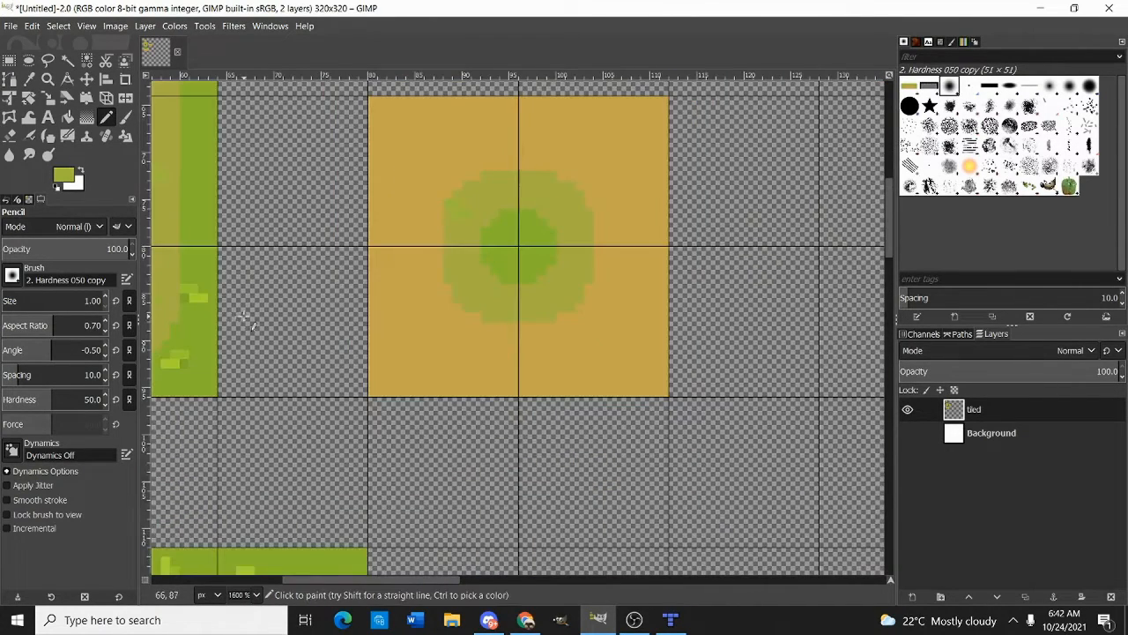
{"action": "scroll", "coordinate": [243, 302], "scroll_direction": "left", "scroll_amount": 2}
{"action": "left_click", "coordinate": [206, 292], "text": "ctrl"}
{"action": "scroll", "coordinate": [532, 202], "scroll_direction": "up", "scroll_amount": 2}
{"action": "left_click", "coordinate": [455, 208]}
{"action": "scroll", "coordinate": [486, 264], "scroll_direction": "down", "scroll_amount": 1}
{"action": "left_click", "coordinate": [493, 213], "text": "ctrl"}
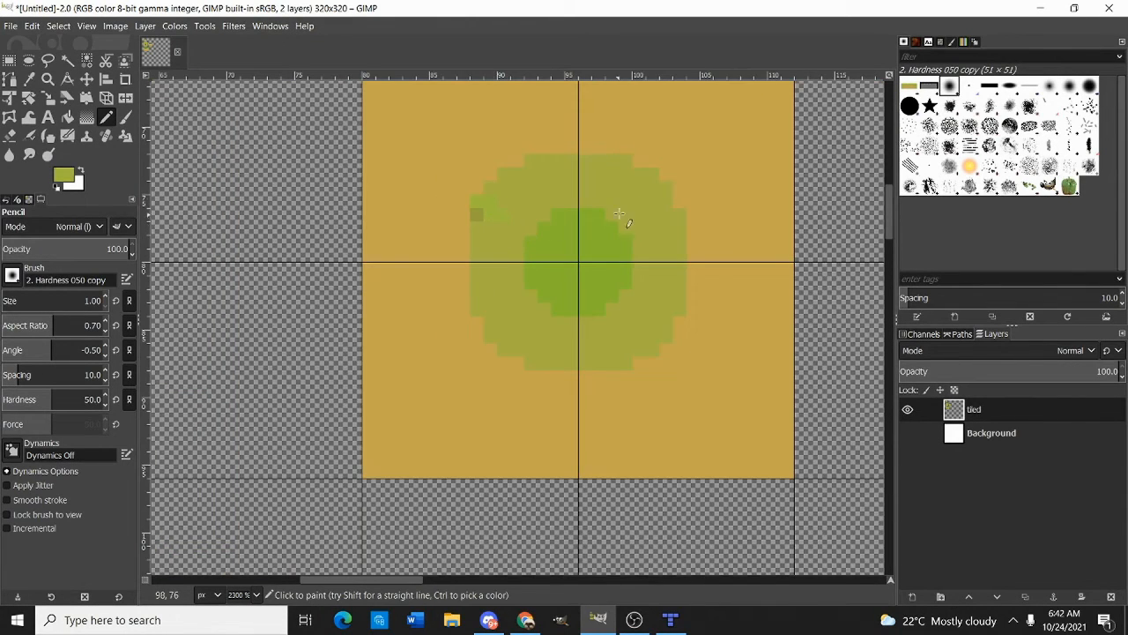
Add matching faint tufts with dark pixels to the other three quadrants of the round grass patch's outer band
{"action": "scroll", "coordinate": [478, 214], "scroll_direction": "up", "scroll_amount": 1}
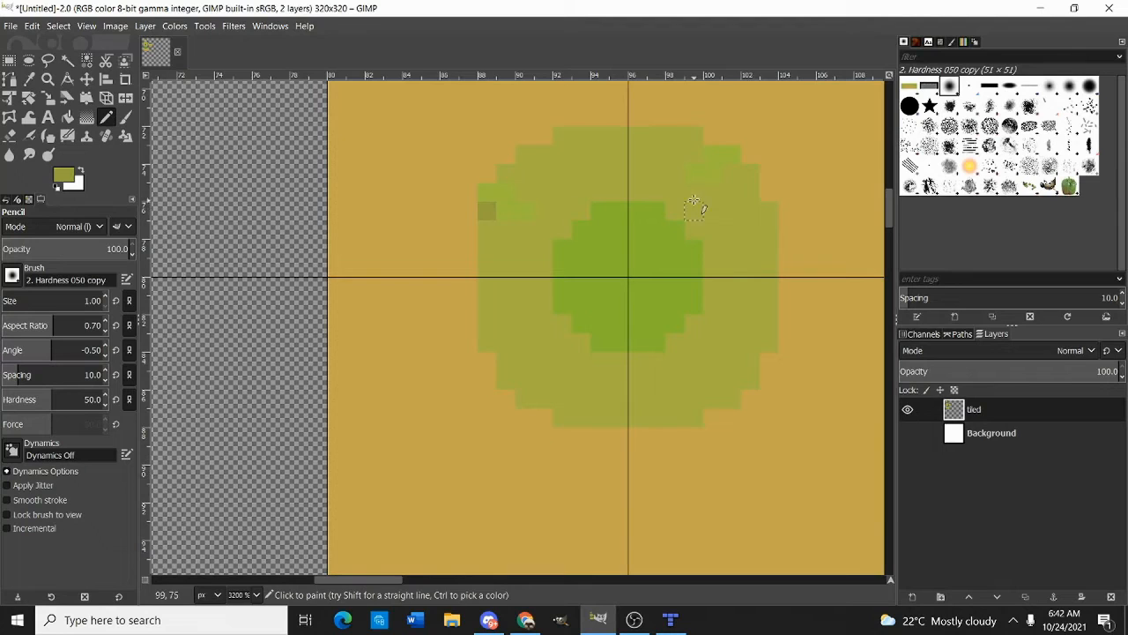
{"action": "left_click", "coordinate": [734, 176]}
{"action": "left_click", "coordinate": [686, 193], "text": "ctrl"}
{"action": "left_click", "coordinate": [494, 209], "text": "ctrl"}
{"action": "left_click", "coordinate": [506, 381]}
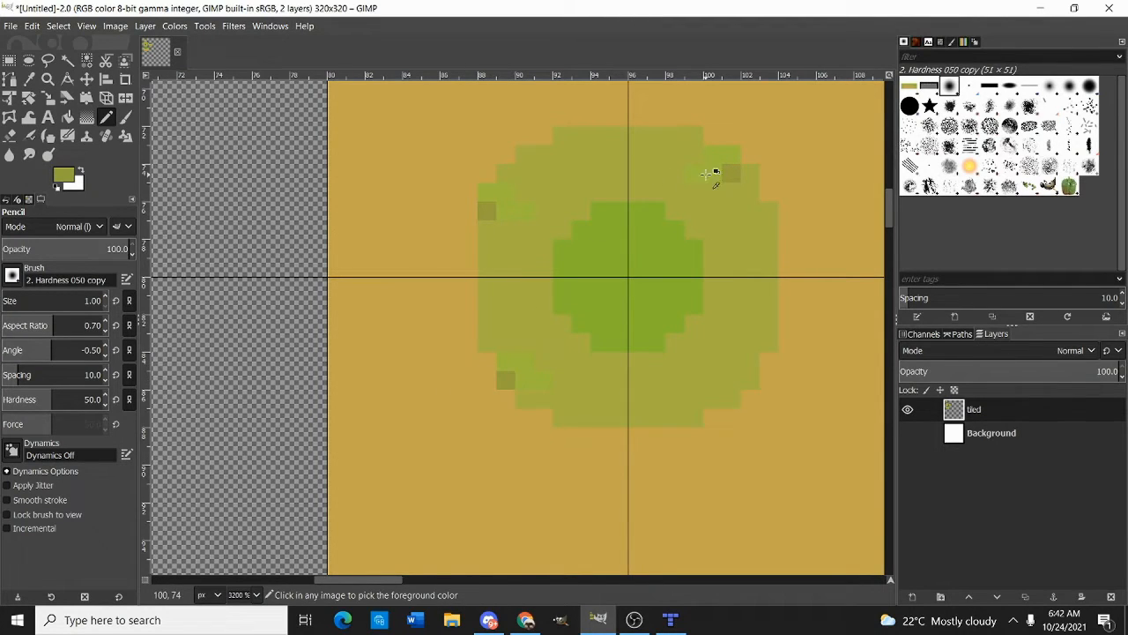
{"action": "left_click", "coordinate": [732, 176], "text": "ctrl"}
{"action": "scroll", "coordinate": [649, 342], "scroll_direction": "down", "scroll_amount": 7}
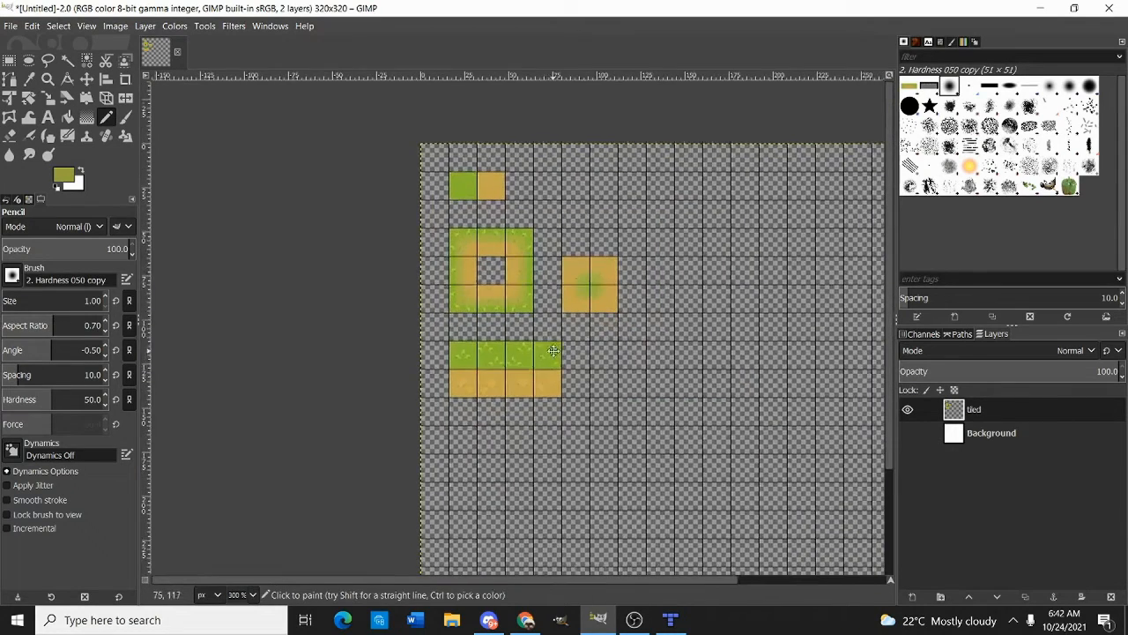
Copy the 3×3-tile grass and dirt ring and paste it into the empty area below the tiles, aligned to the grid
{"action": "key", "text": "r"}
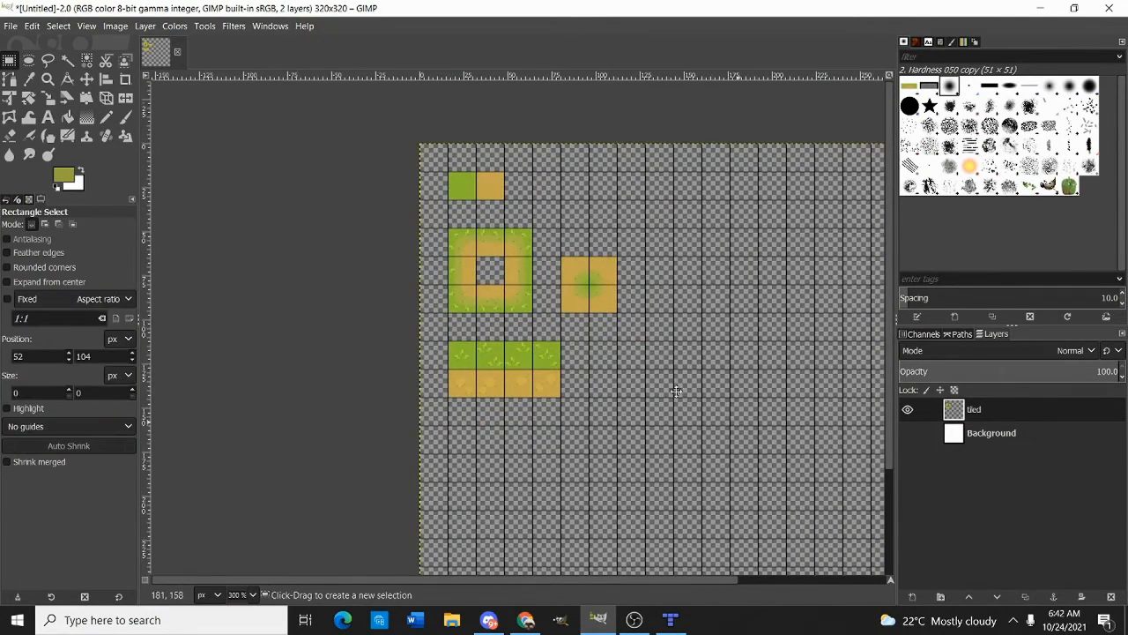
{"action": "left_click_drag", "start_coordinate": [676, 392], "coordinate": [605, 335]}
{"action": "left_click_drag", "start_coordinate": [416, 226], "coordinate": [448, 265]}
{"action": "left_click_drag", "start_coordinate": [341, 174], "coordinate": [446, 273]}
{"action": "key", "text": "ctrl+c"}
{"action": "scroll", "coordinate": [421, 284], "scroll_direction": "down", "scroll_amount": 3}
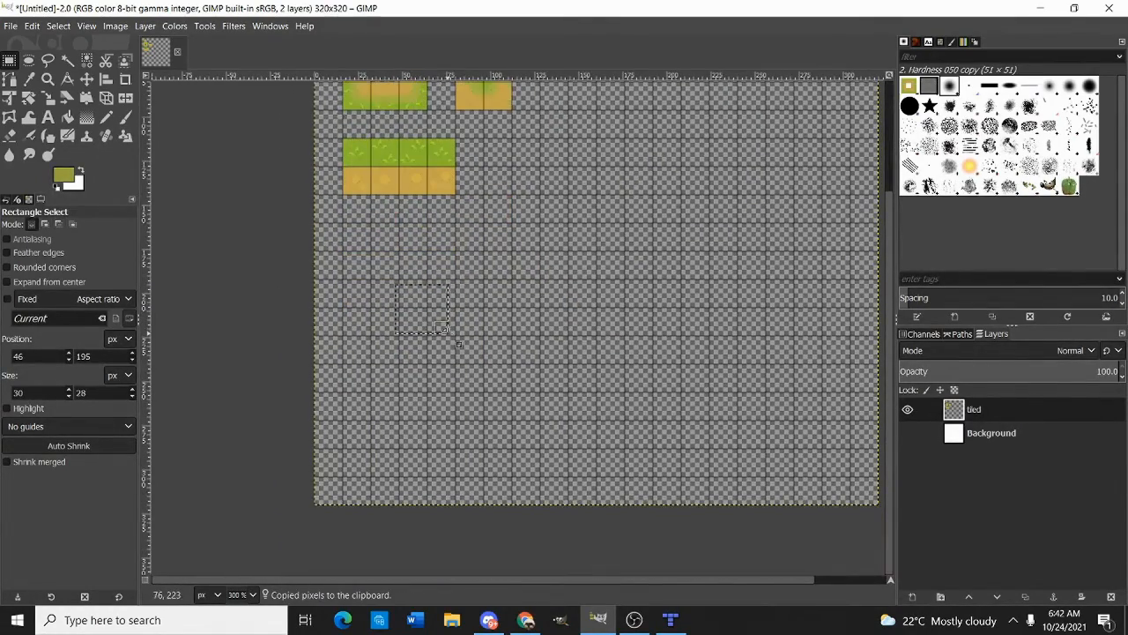
{"action": "key", "text": "ctrl+v"}
{"action": "scroll", "coordinate": [423, 292], "scroll_direction": "up", "scroll_amount": 2}
{"action": "scroll", "coordinate": [379, 315], "scroll_direction": "up", "scroll_amount": 4}
{"action": "scroll", "coordinate": [356, 327], "scroll_direction": "down", "scroll_amount": 2}
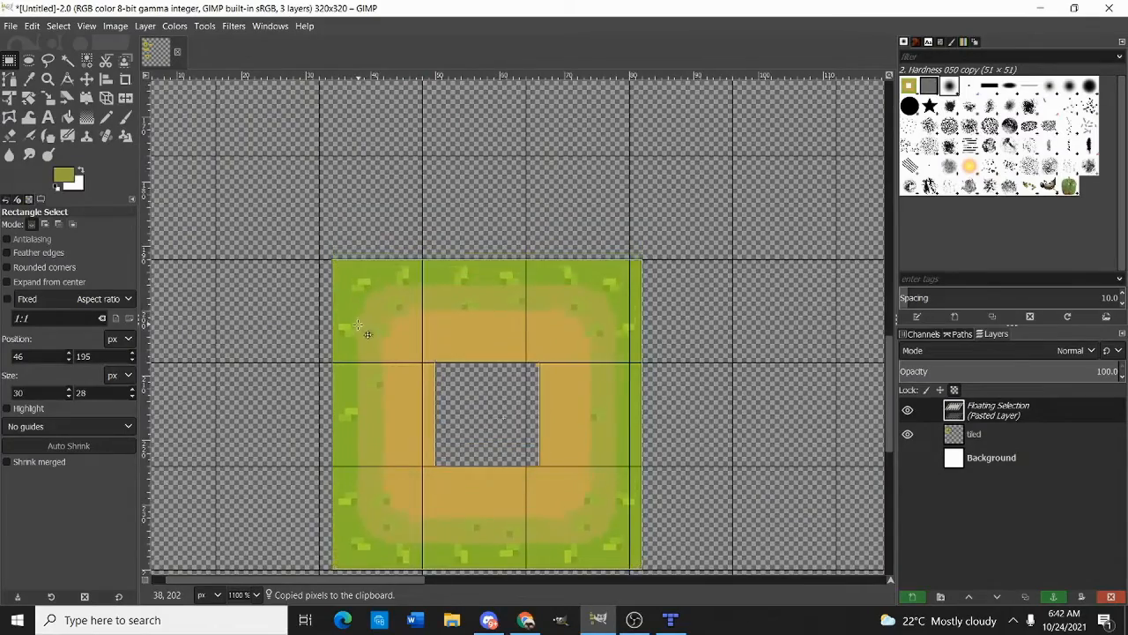
{"action": "scroll", "coordinate": [364, 322], "scroll_direction": "down", "scroll_amount": 2}
{"action": "left_click", "coordinate": [670, 348]}
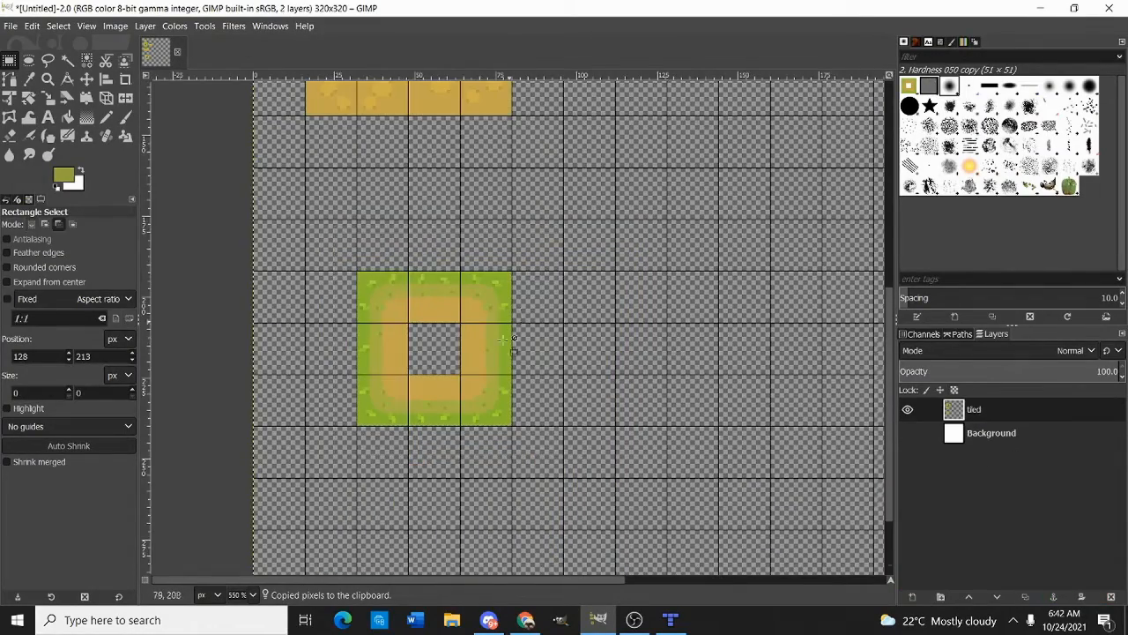
Copy the 2×2-tile dirt block with the grass patch and paste it directly right of the copied ring, flush with its lower edge
{"action": "scroll", "coordinate": [502, 340], "scroll_direction": "down", "scroll_amount": 1}
{"action": "scroll", "coordinate": [335, 302], "scroll_direction": "up", "scroll_amount": 2}
{"action": "left_click_drag", "start_coordinate": [247, 306], "coordinate": [585, 469]}
{"action": "left_click", "coordinate": [623, 397]}
{"action": "left_click_drag", "start_coordinate": [511, 153], "coordinate": [754, 367]}
{"action": "key", "text": "ctrl+c"}
{"action": "scroll", "coordinate": [754, 368], "scroll_direction": "down", "scroll_amount": 2}
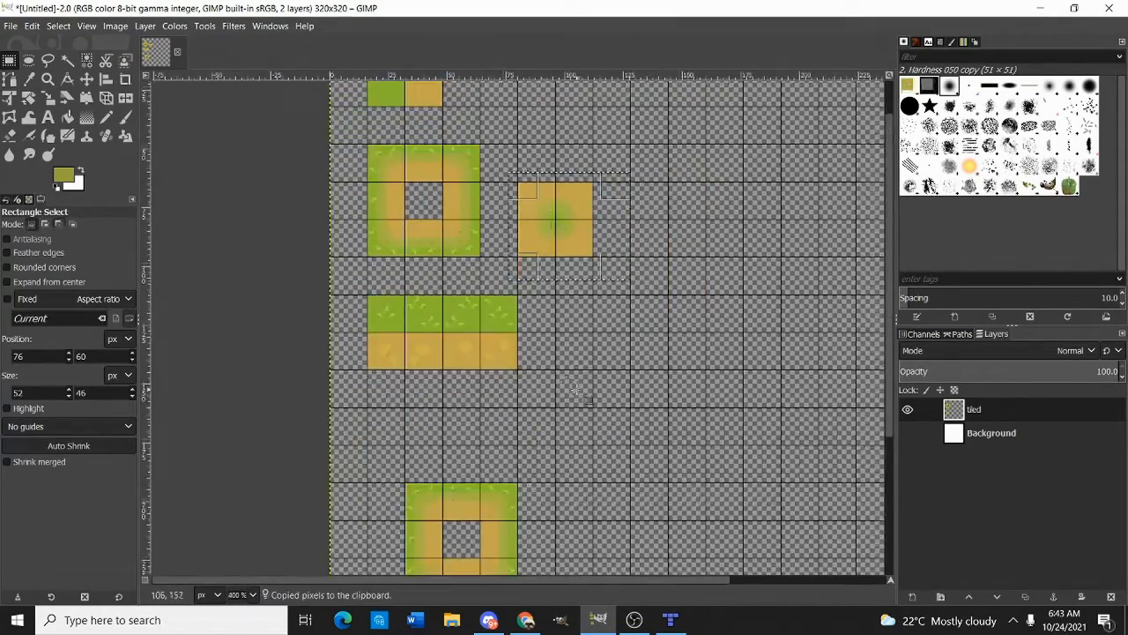
{"action": "scroll", "coordinate": [485, 401], "scroll_direction": "up", "scroll_amount": 2}
{"action": "key", "text": "ctrl+v"}
{"action": "left_click_drag", "start_coordinate": [485, 402], "coordinate": [535, 413]}
{"action": "left_click", "coordinate": [632, 373]}
Copy the two rows of four detailed grass and dirt tiles and paste them directly right of the copied grass-patch block
{"action": "scroll", "coordinate": [511, 377], "scroll_direction": "down", "scroll_amount": 3}
{"action": "left_click_drag", "start_coordinate": [523, 274], "coordinate": [521, 390]}
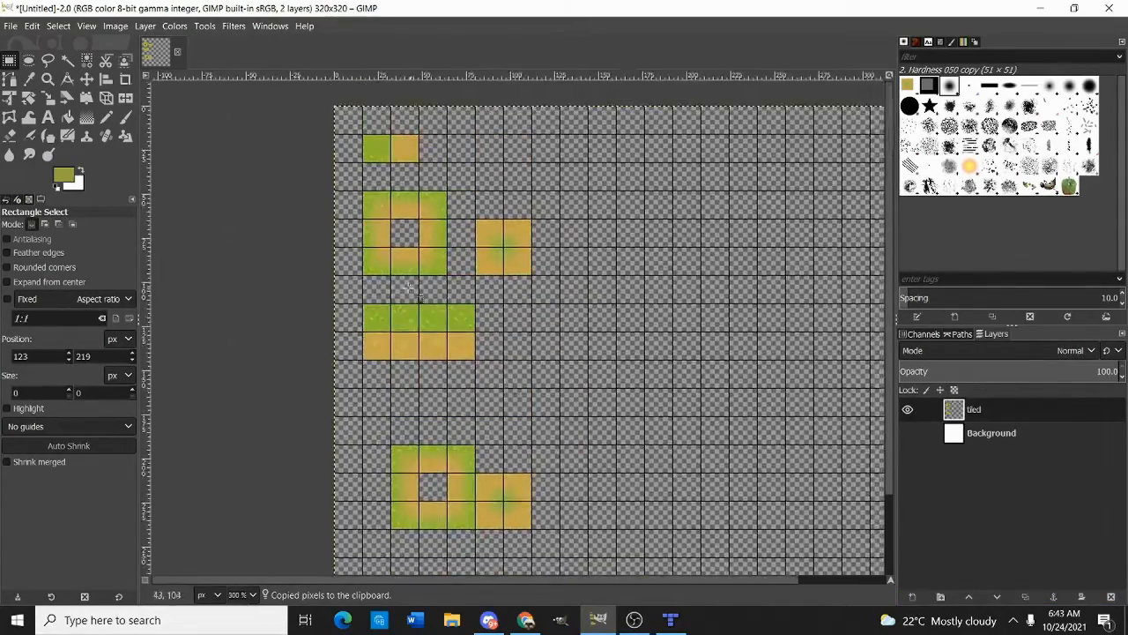
{"action": "scroll", "coordinate": [390, 311], "scroll_direction": "up", "scroll_amount": 2}
{"action": "mouse_move", "coordinate": [319, 285]}
{"action": "left_mouse_down"}
{"action": "mouse_move", "coordinate": [540, 405]}
{"action": "mouse_move", "coordinate": [592, 411]}
{"action": "left_mouse_up"}
{"action": "scroll", "coordinate": [484, 323], "scroll_direction": "down", "scroll_amount": 2}
{"action": "left_click_drag", "start_coordinate": [484, 323], "coordinate": [409, 270]}
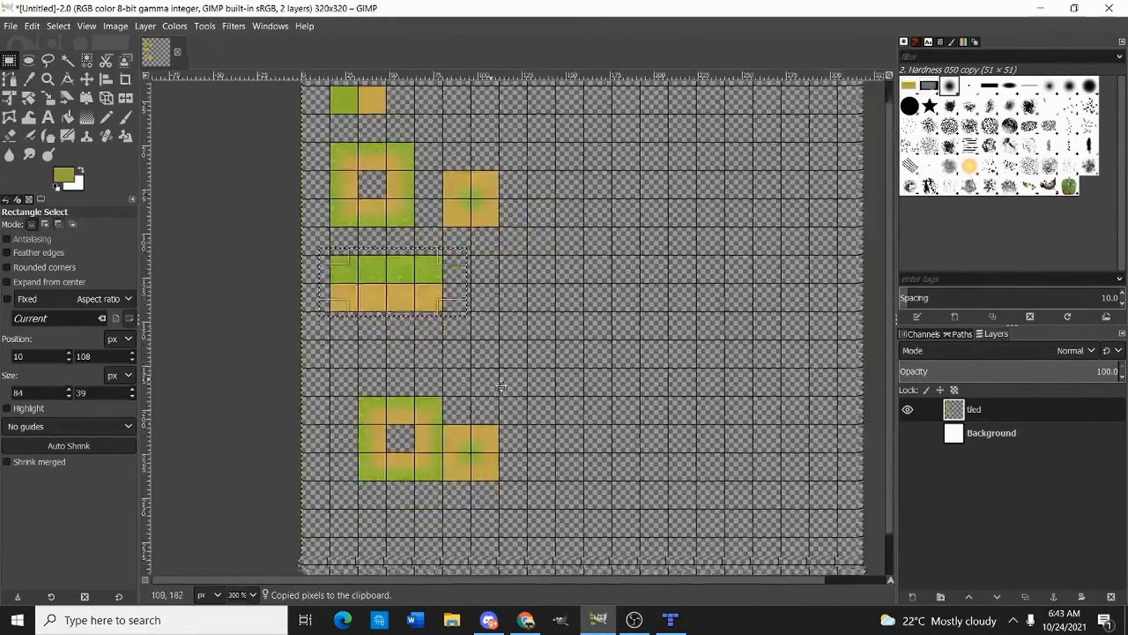
{"action": "scroll", "coordinate": [479, 411], "scroll_direction": "up", "scroll_amount": 2}
{"action": "left_click_drag", "start_coordinate": [569, 458], "coordinate": [528, 423]}
{"action": "key", "text": "ctrl+v"}
{"action": "left_click_drag", "start_coordinate": [476, 470], "coordinate": [564, 438]}
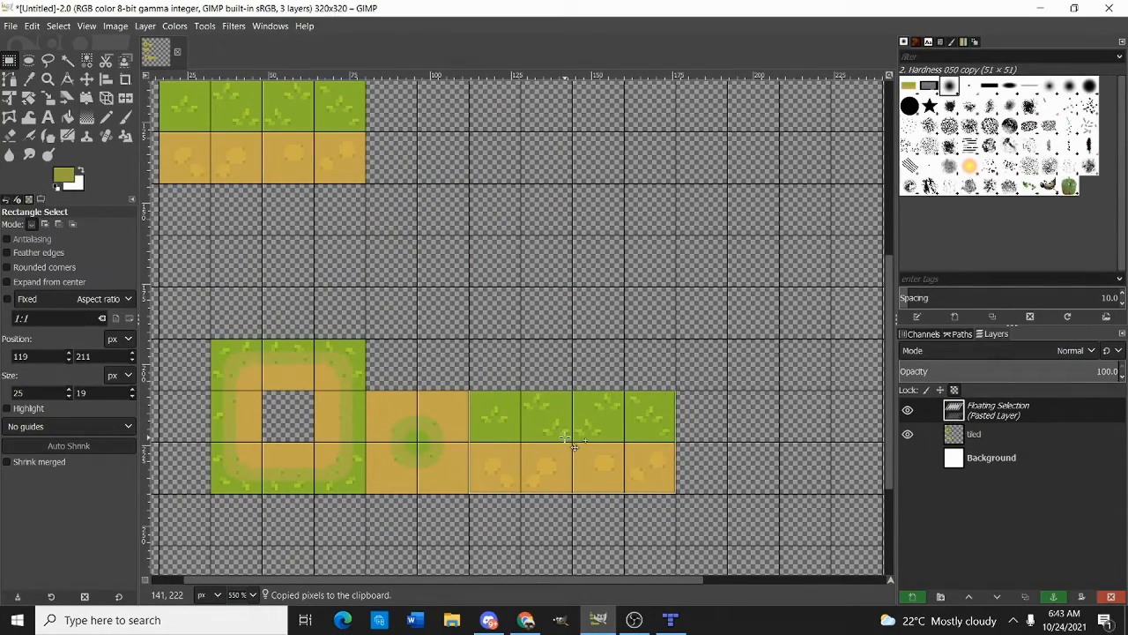
{"action": "left_click", "coordinate": [590, 354]}
Copy the plain green and plain dirt tiles and paste them directly above the copied grass-patch block
{"action": "scroll", "coordinate": [560, 448], "scroll_direction": "down", "scroll_amount": 3}
{"action": "left_click_drag", "start_coordinate": [505, 312], "coordinate": [511, 334]}
{"action": "scroll", "coordinate": [433, 227], "scroll_direction": "up", "scroll_amount": 3}
{"action": "left_click_drag", "start_coordinate": [380, 206], "coordinate": [420, 157]}
{"action": "key", "text": "ctrl+c"}
{"action": "scroll", "coordinate": [503, 280], "scroll_direction": "down", "scroll_amount": 3}
{"action": "scroll", "coordinate": [484, 362], "scroll_direction": "up", "scroll_amount": 3}
{"action": "key", "text": "ctrl+v"}
{"action": "scroll", "coordinate": [430, 324], "scroll_direction": "up", "scroll_amount": 1}
{"action": "mouse_move", "coordinate": [435, 320]}
{"action": "left_mouse_down"}
{"action": "mouse_move", "coordinate": [463, 329]}
{"action": "mouse_move", "coordinate": [449, 329]}
{"action": "left_mouse_up"}
{"action": "left_click", "coordinate": [615, 348]}
Cut the pasted two rows of detailed grass and dirt tiles and place them one grid row higher, level with the plain tiles
{"action": "left_click_drag", "start_coordinate": [584, 380], "coordinate": [750, 471]}
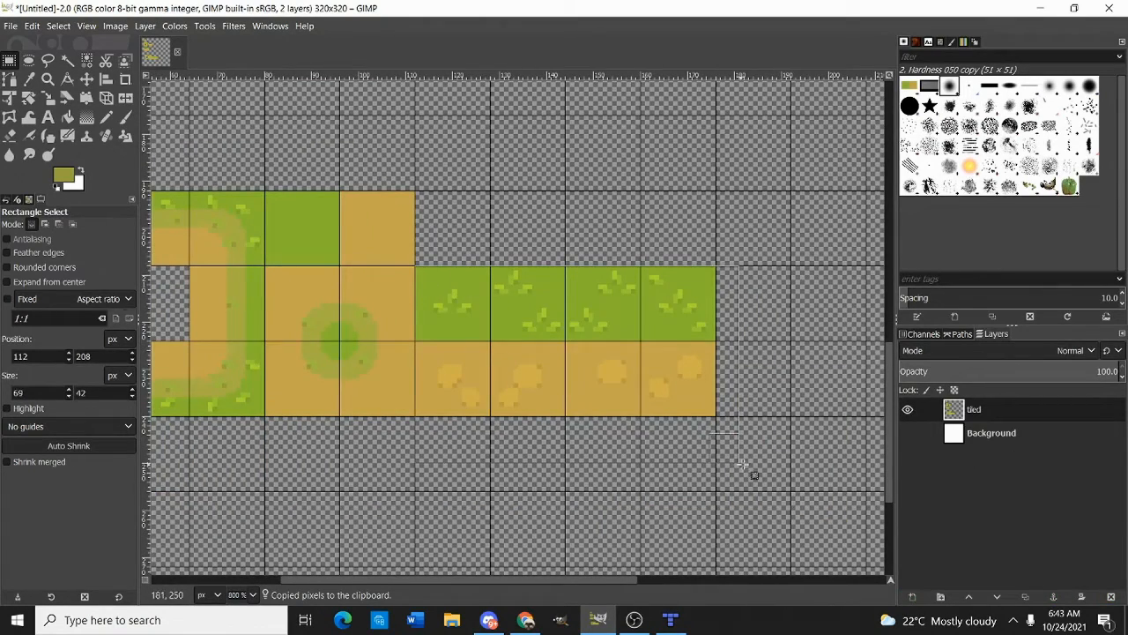
{"action": "key", "text": "ctrl+x"}
{"action": "key", "text": "ctrl+v"}
{"action": "left_click_drag", "start_coordinate": [516, 320], "coordinate": [516, 245]}
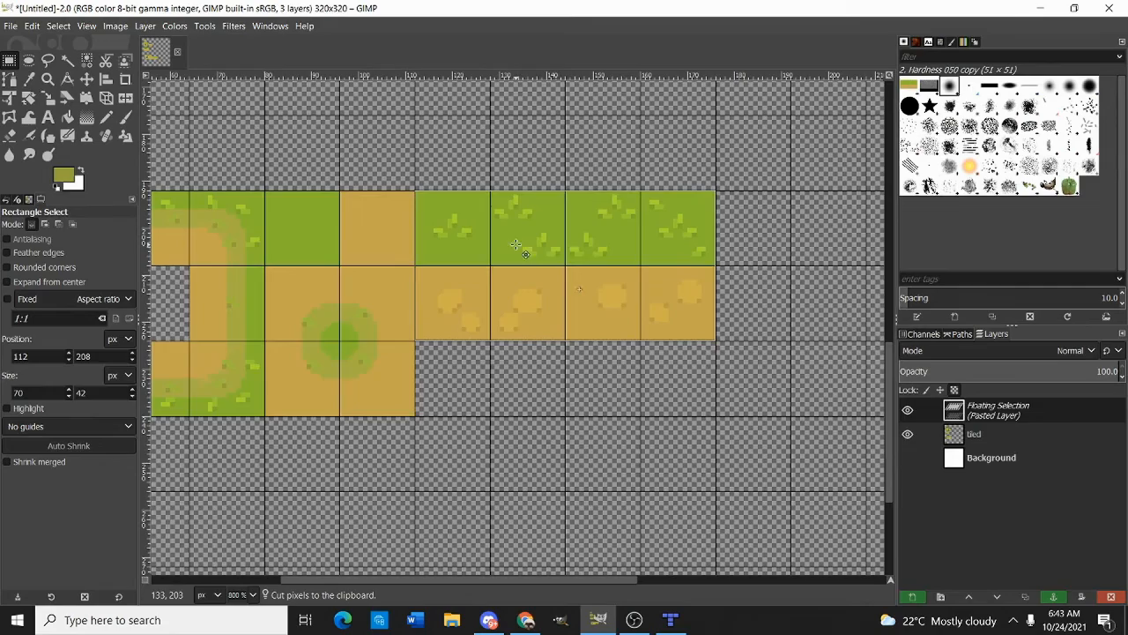
{"action": "left_click", "coordinate": [552, 375]}
{"action": "key", "text": "3"}
{"action": "scroll", "coordinate": [334, 302], "scroll_direction": "up", "scroll_amount": 2}
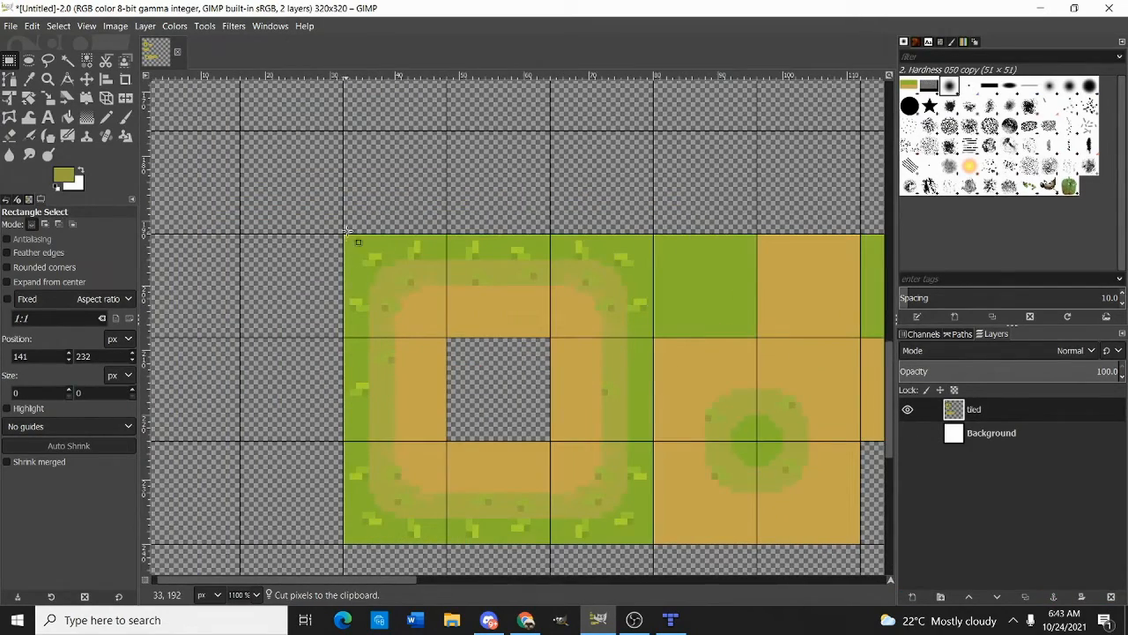
{"action": "scroll", "coordinate": [373, 259], "scroll_direction": "up", "scroll_amount": 2}
{"action": "left_click_drag", "start_coordinate": [328, 212], "coordinate": [435, 297]}
{"action": "left_click_drag", "start_coordinate": [290, 244], "coordinate": [629, 367]}
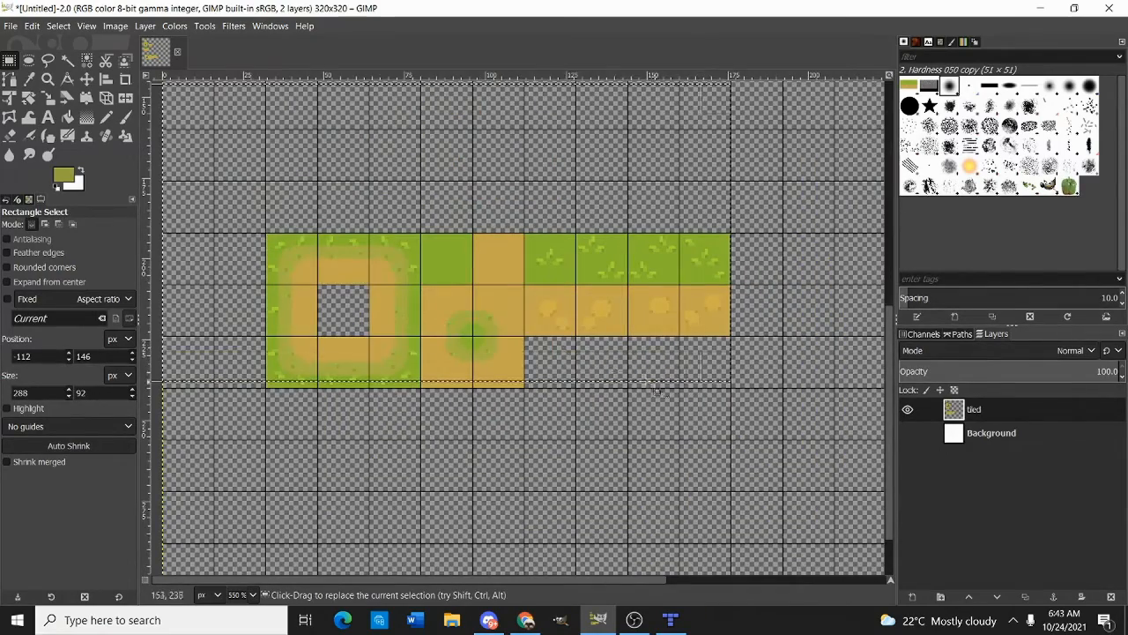
{"action": "left_click", "coordinate": [610, 431]}
{"action": "scroll", "coordinate": [564, 414], "scroll_direction": "up", "scroll_amount": 2}
{"action": "scroll", "coordinate": [564, 415], "scroll_direction": "right", "scroll_amount": 2}
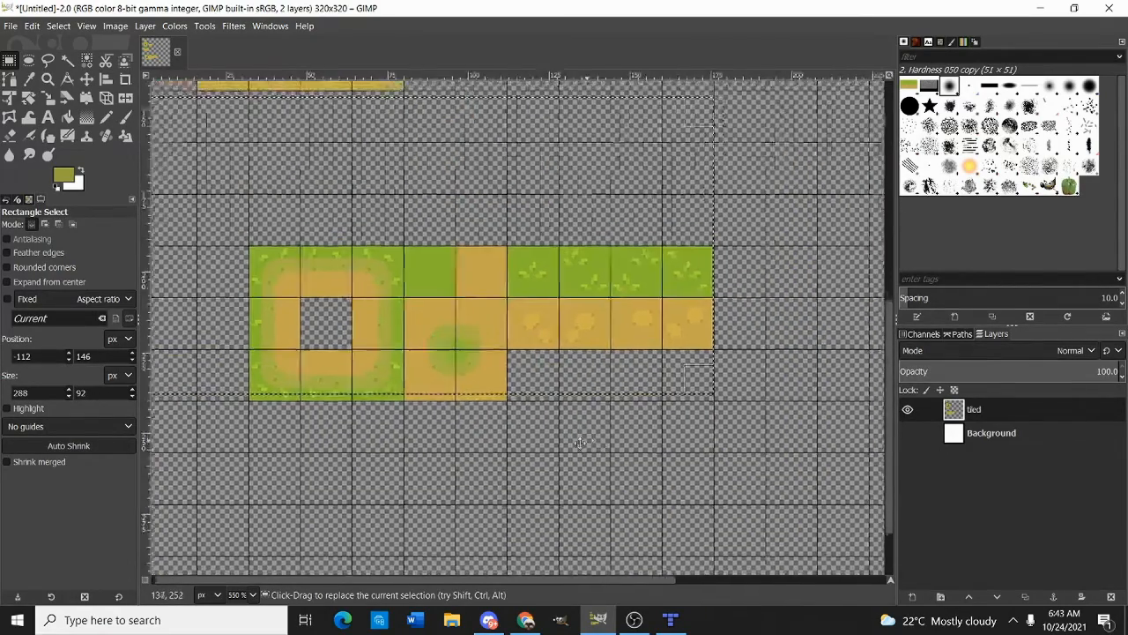
{"action": "key", "text": "n"}
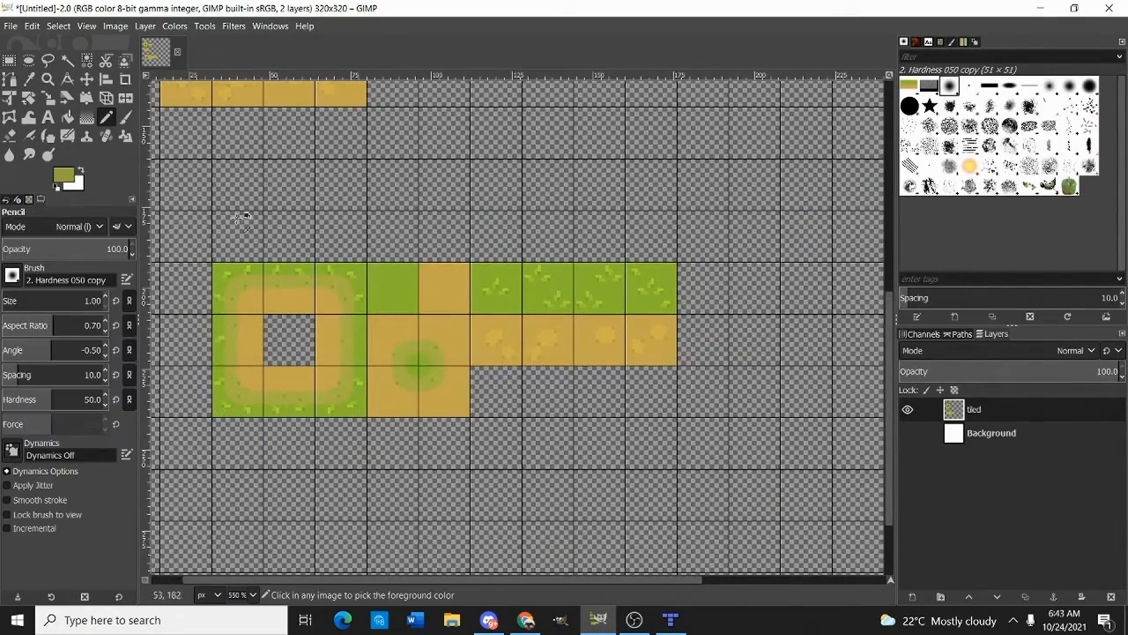
Make a circular 16 × 16 px selection filling the empty grid cell at position 112, 160
{"action": "key", "text": "e"}
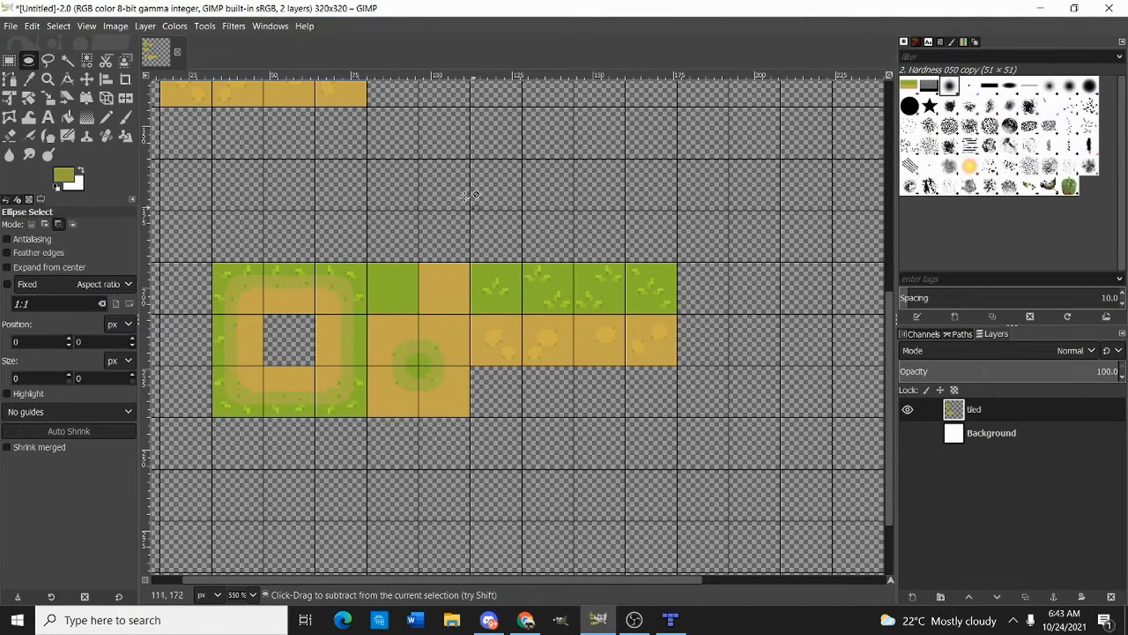
{"action": "scroll", "coordinate": [421, 166], "scroll_direction": "up", "scroll_amount": 2}
{"action": "left_click", "coordinate": [40, 240]}
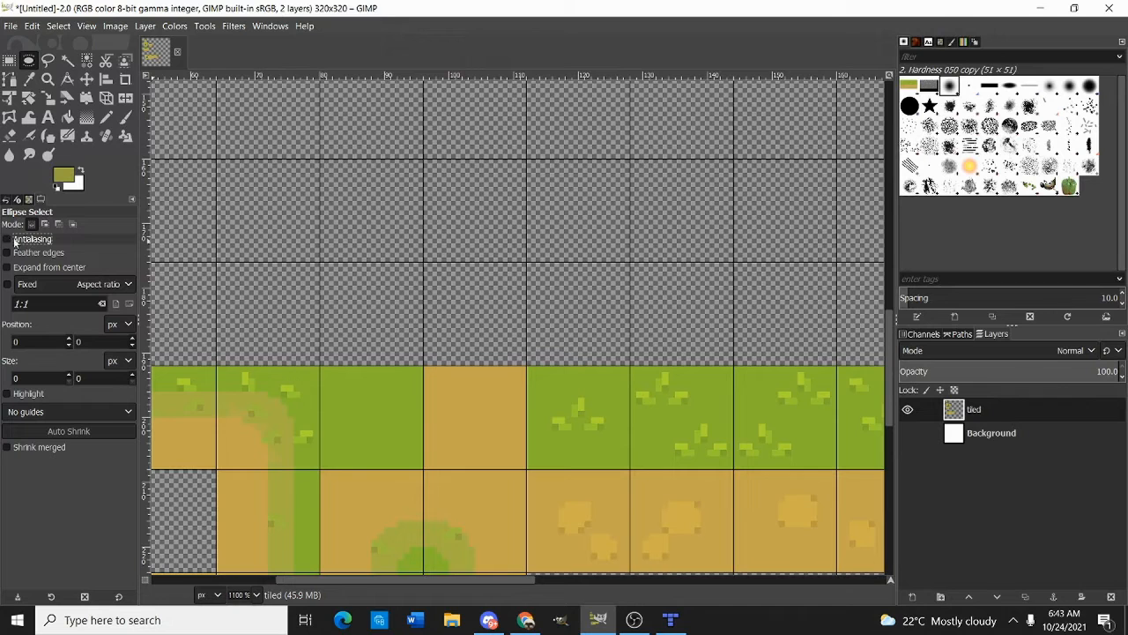
{"action": "left_click_drag", "start_coordinate": [526, 159], "coordinate": [629, 262]}
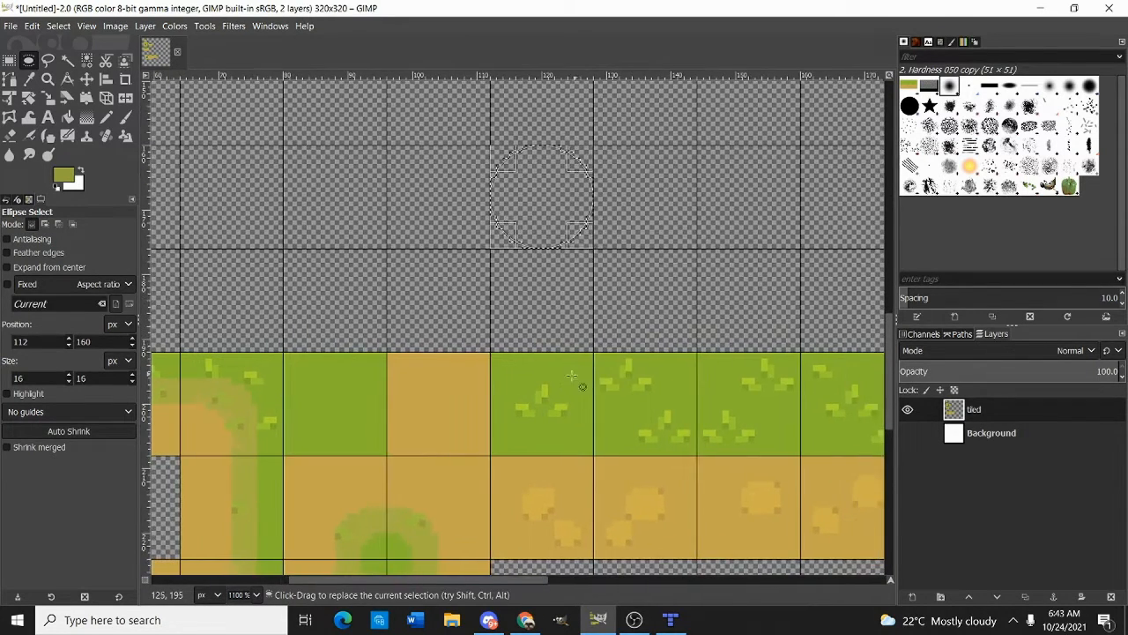
Fill the circular selection with a green sampled from the detailed grass tiles
{"action": "key", "text": "n"}
{"action": "scroll", "coordinate": [569, 411], "scroll_direction": "up", "scroll_amount": 2}
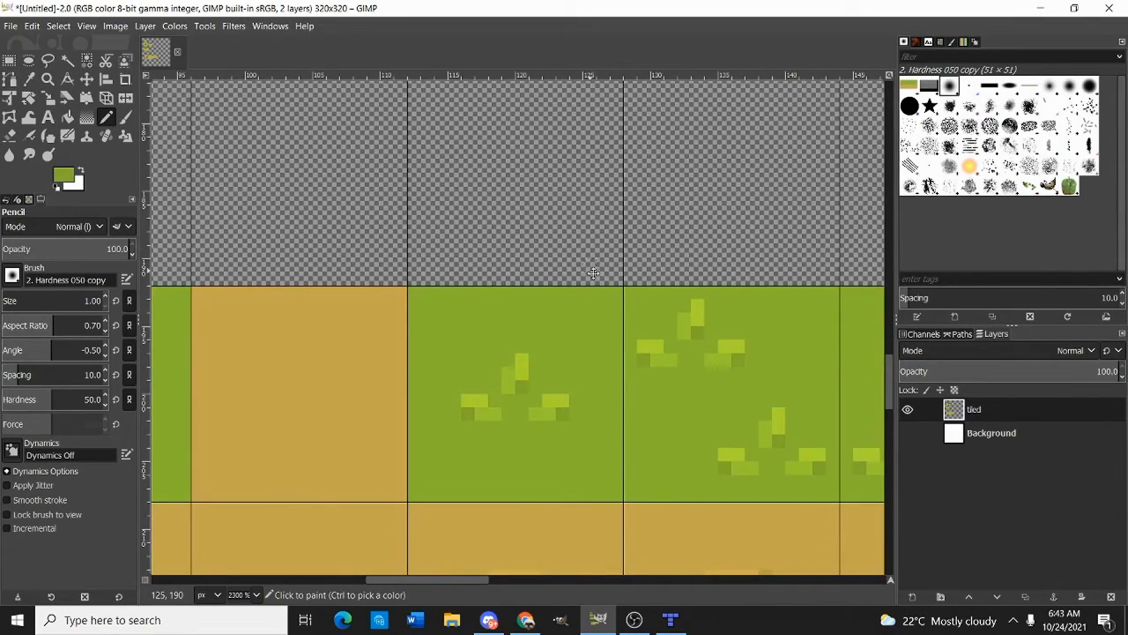
{"action": "scroll", "coordinate": [595, 273], "scroll_direction": "down", "scroll_amount": 2}
{"action": "key", "text": "shift+b"}
{"action": "left_click", "coordinate": [564, 271]}
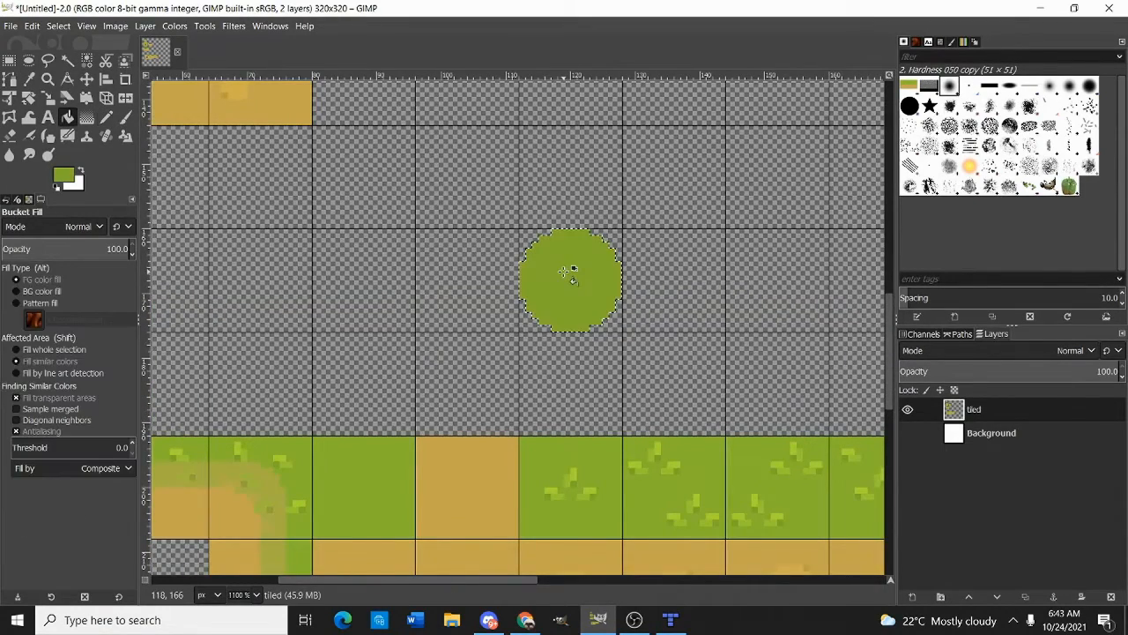
Replace the selection with a 16 px wide elliptical one covering the upper part of the green circle
{"action": "left_click", "coordinate": [11, 63]}
{"action": "left_click_drag", "start_coordinate": [549, 328], "coordinate": [503, 295]}
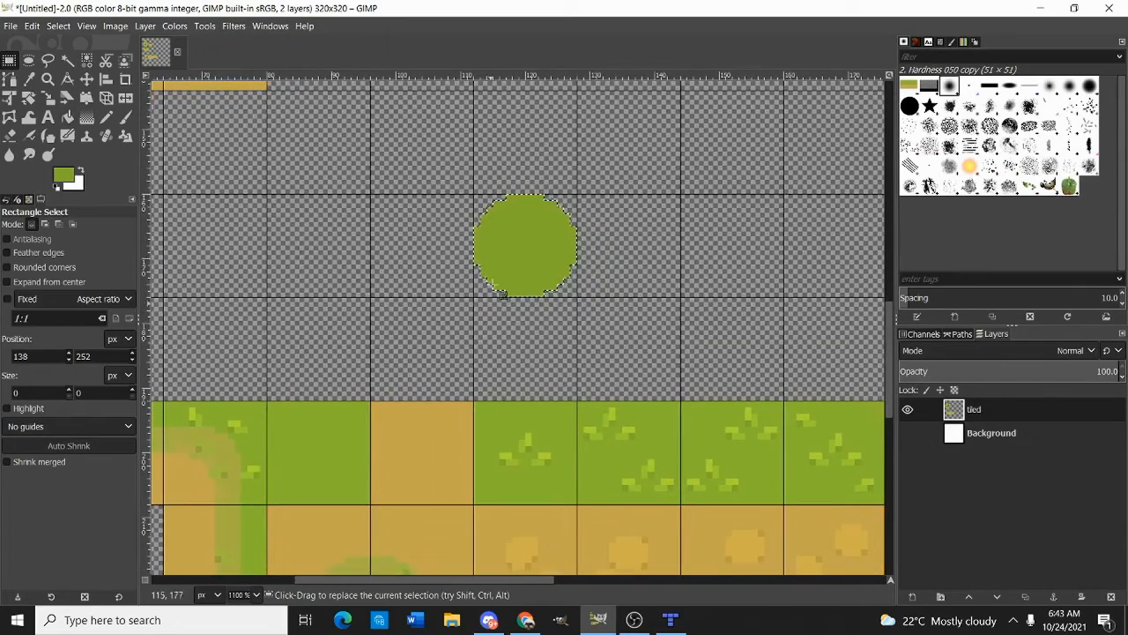
{"action": "left_click", "coordinate": [29, 62]}
{"action": "left_click", "coordinate": [553, 231]}
{"action": "left_click_drag", "start_coordinate": [573, 289], "coordinate": [585, 270]}
{"action": "key", "text": "ctrl"}
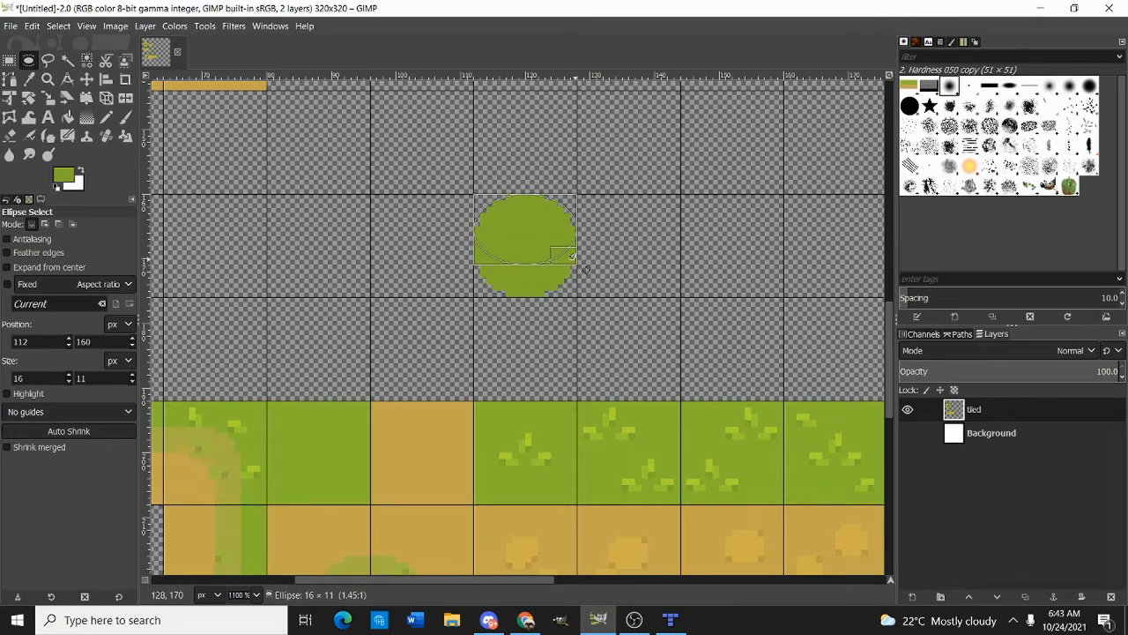
{"action": "left_click_drag", "start_coordinate": [579, 254], "coordinate": [578, 263]}
{"action": "left_click_drag", "start_coordinate": [579, 425], "coordinate": [562, 380]}
Fill the elliptical selection with a lighter green sampled from the detailed grass tile and clear the selection
{"action": "key", "text": "n"}
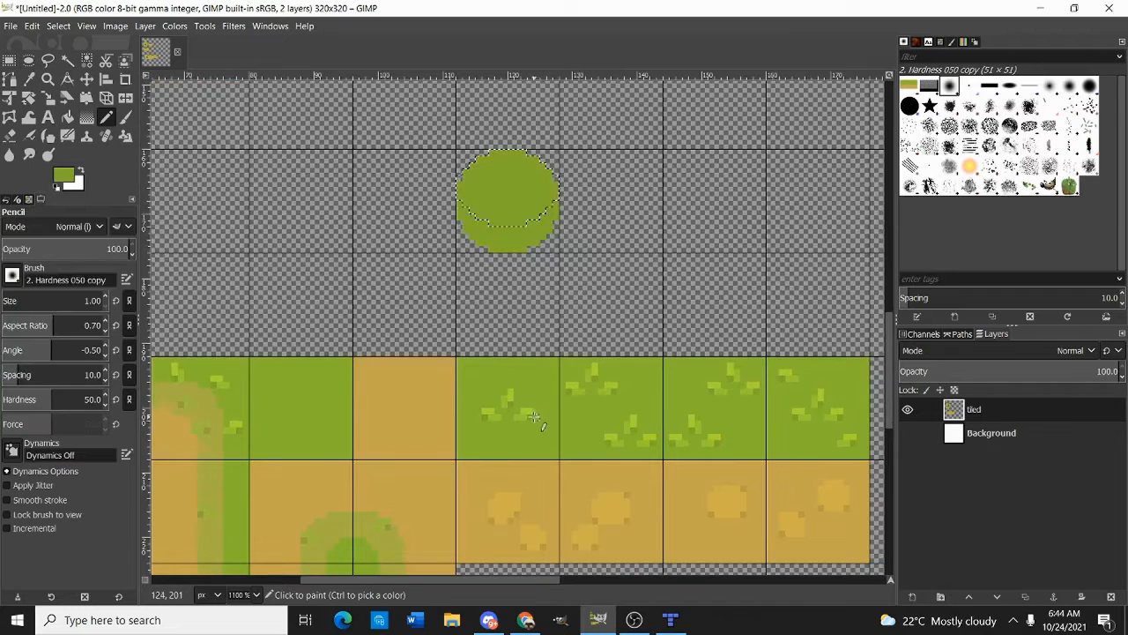
{"action": "scroll", "coordinate": [544, 174], "scroll_direction": "up", "scroll_amount": 1}
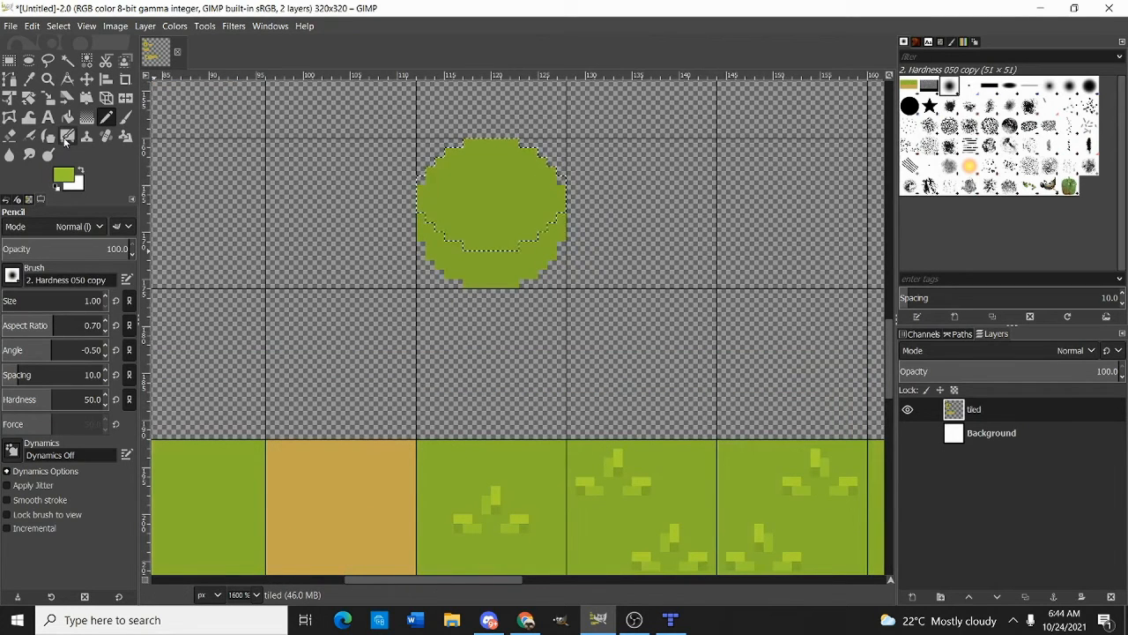
{"action": "left_click", "coordinate": [67, 116]}
{"action": "left_click", "coordinate": [529, 181]}
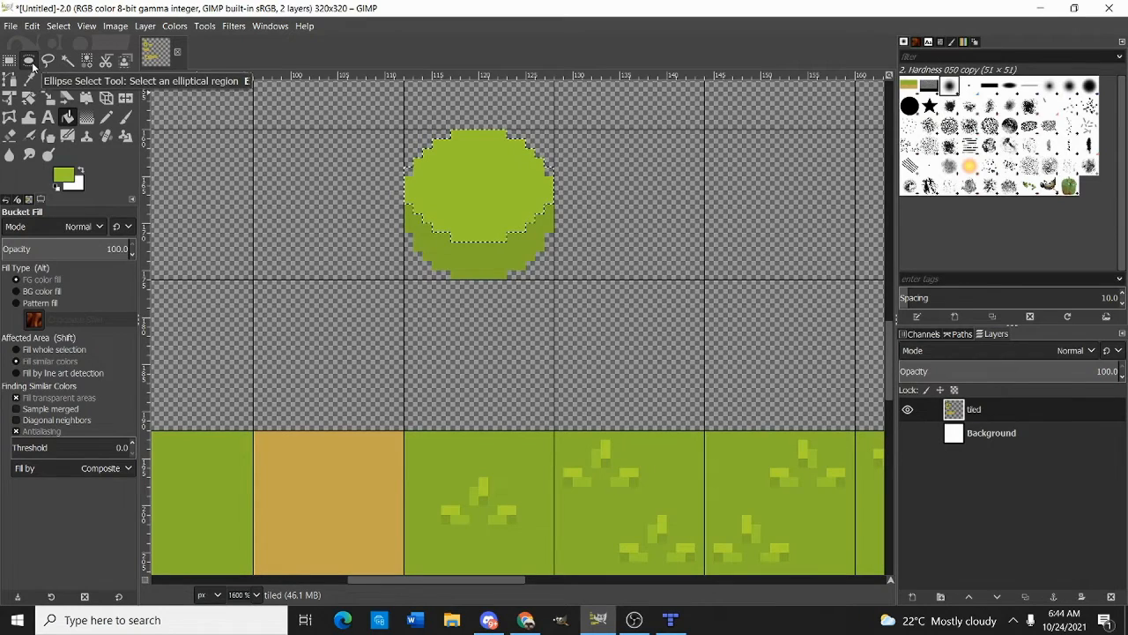
{"action": "left_click", "coordinate": [11, 61]}
{"action": "left_click", "coordinate": [446, 243]}
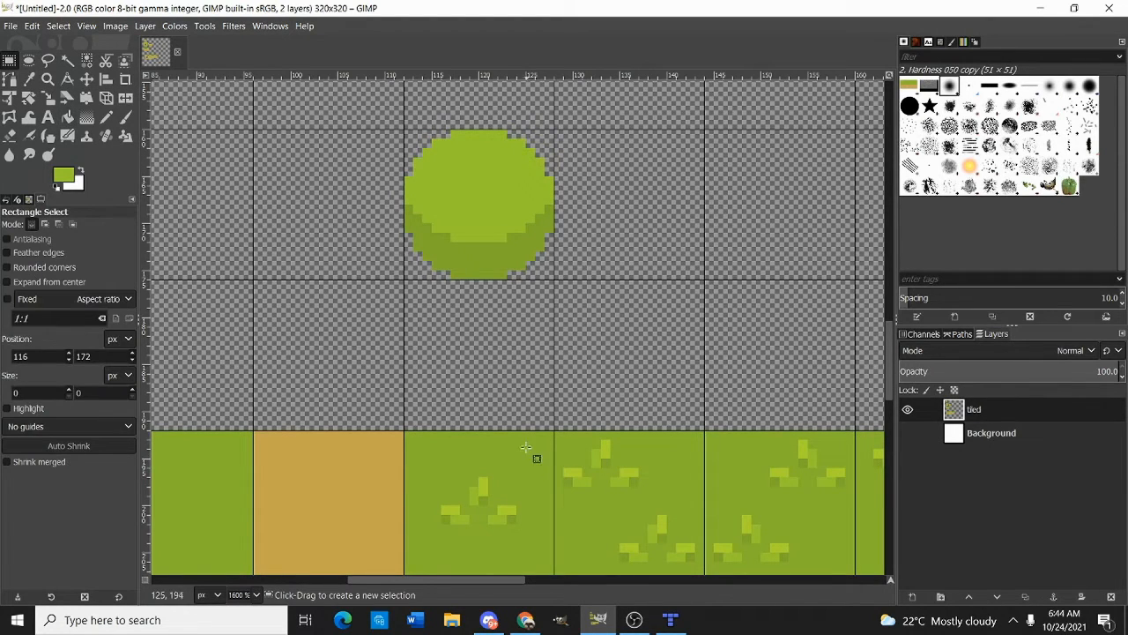
Choose a much darker green as the drawing colour for the 1 px pencil
{"action": "key", "text": "n"}
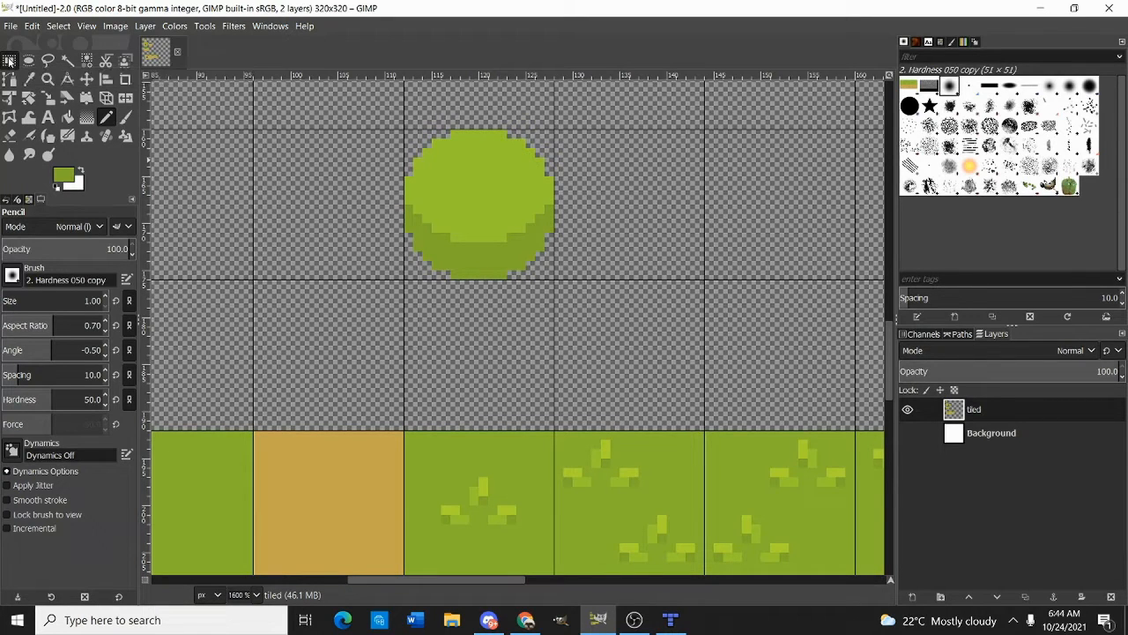
{"action": "left_click", "coordinate": [9, 62]}
{"action": "scroll", "coordinate": [494, 227], "scroll_direction": "left", "scroll_amount": 1}
{"action": "key", "text": "n"}
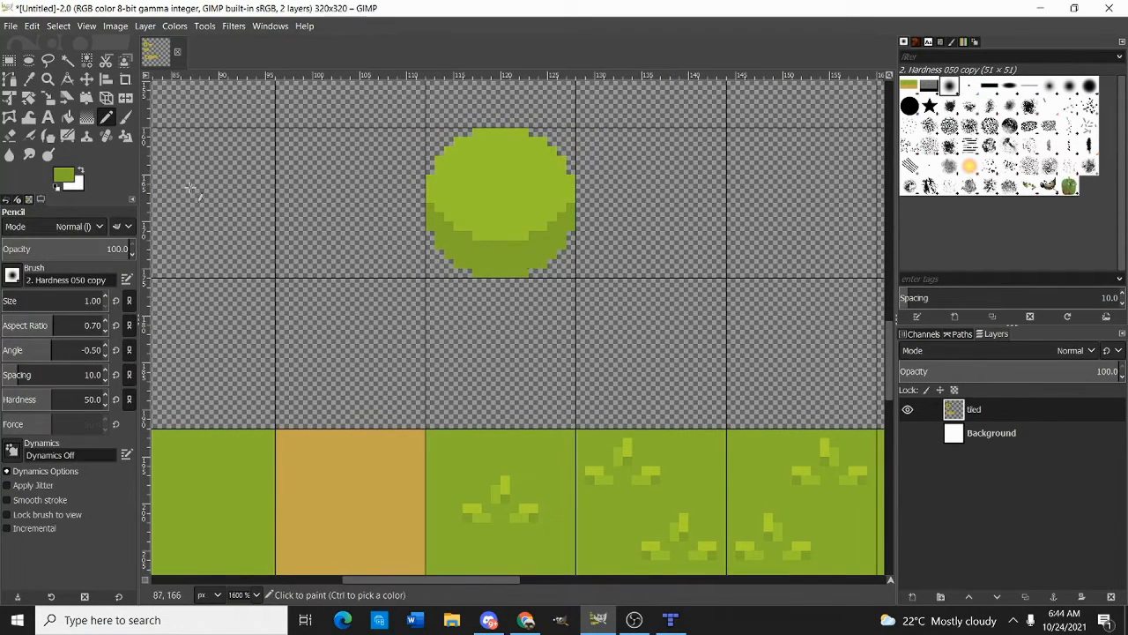
{"action": "left_click", "coordinate": [69, 177]}
{"action": "left_click_drag", "start_coordinate": [890, 195], "coordinate": [911, 199]}
{"action": "left_click", "coordinate": [995, 316]}
Outline the circle's two sides and its stepped lower edge with a one-pixel dark green rim
{"action": "scroll", "coordinate": [488, 166], "scroll_direction": "up", "scroll_amount": 3}
{"action": "mouse_move", "coordinate": [327, 204]}
{"action": "left_mouse_down"}
{"action": "mouse_move", "coordinate": [352, 344]}
{"action": "mouse_move", "coordinate": [324, 324]}
{"action": "left_mouse_up"}
{"action": "key", "text": "ctrl+z"}
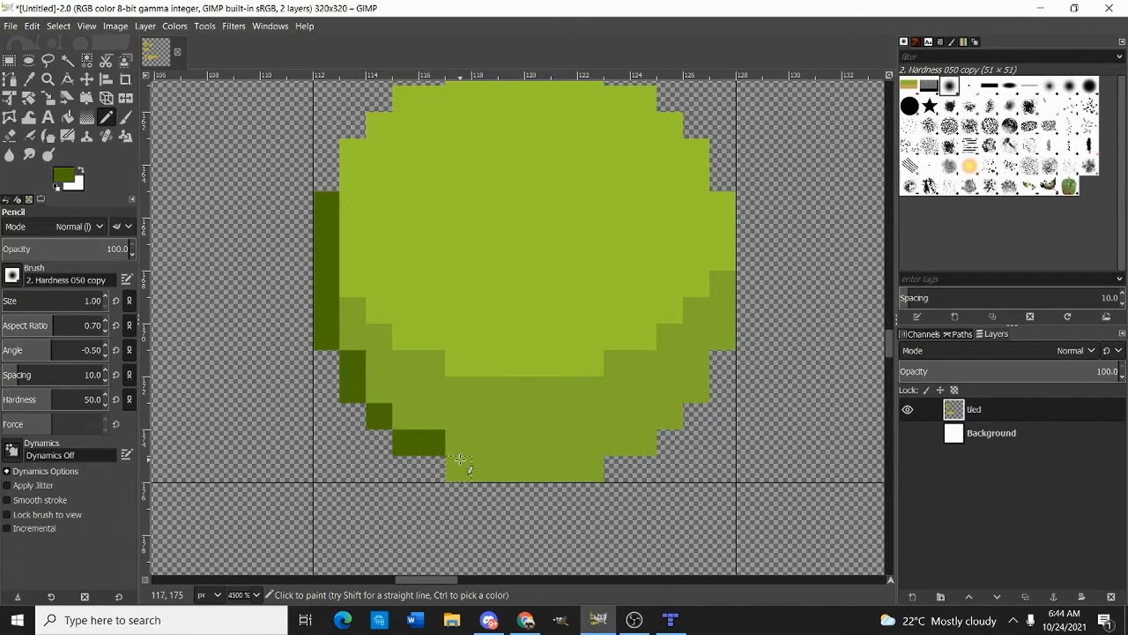
{"action": "left_click_drag", "start_coordinate": [479, 468], "coordinate": [608, 471]}
{"action": "key", "text": "ctrl+z"}
{"action": "left_click_drag", "start_coordinate": [462, 465], "coordinate": [572, 470]}
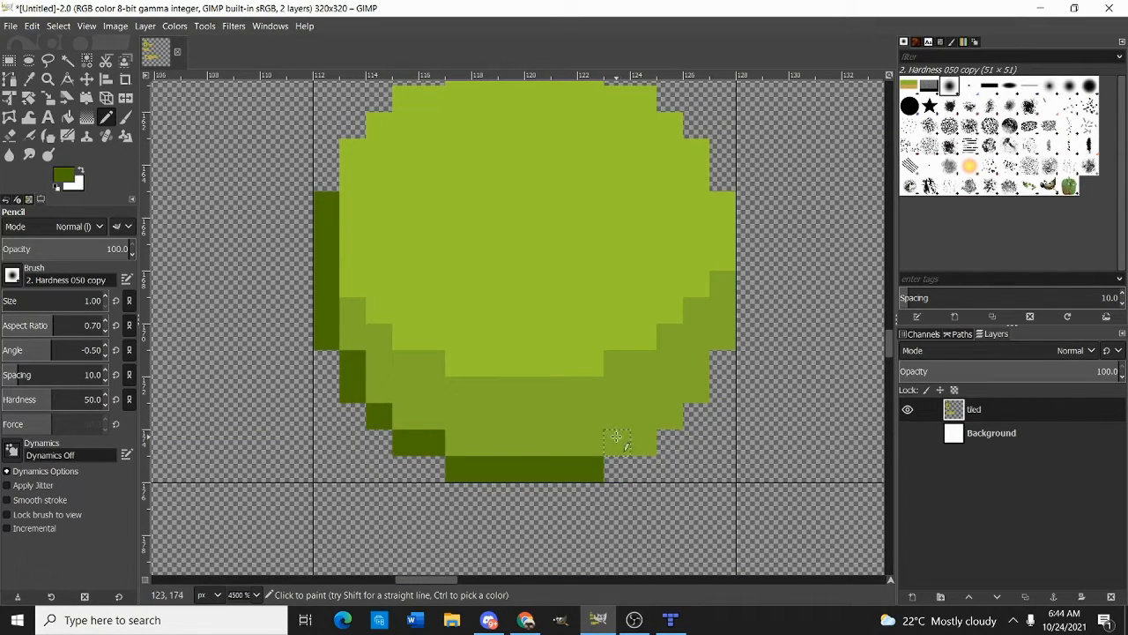
{"action": "left_click_drag", "start_coordinate": [616, 437], "coordinate": [644, 439]}
{"action": "mouse_move", "coordinate": [696, 388]}
{"action": "left_mouse_down"}
{"action": "mouse_move", "coordinate": [721, 344]}
{"action": "mouse_move", "coordinate": [731, 216]}
{"action": "left_mouse_up"}
{"action": "left_click_drag", "start_coordinate": [362, 317], "coordinate": [344, 395]}
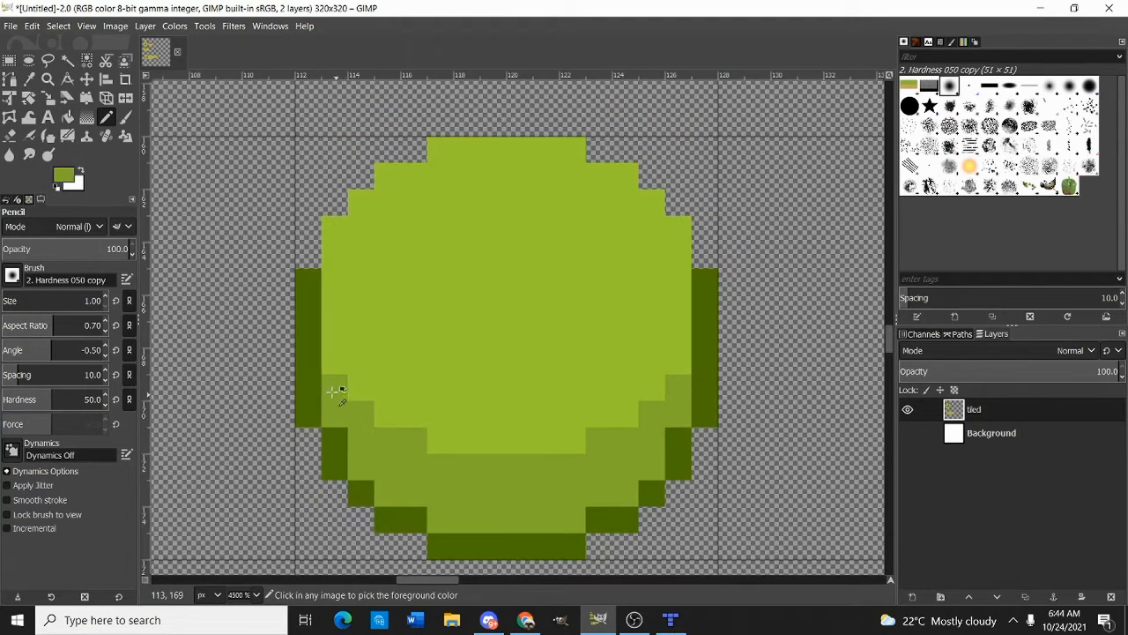
Blend mid green at 51.2 opacity into the upper left rim, and outline the circle's upper edge in the blended shade at 100 opacity
{"action": "left_click", "coordinate": [66, 246]}
{"action": "left_click_drag", "start_coordinate": [310, 281], "coordinate": [306, 346]}
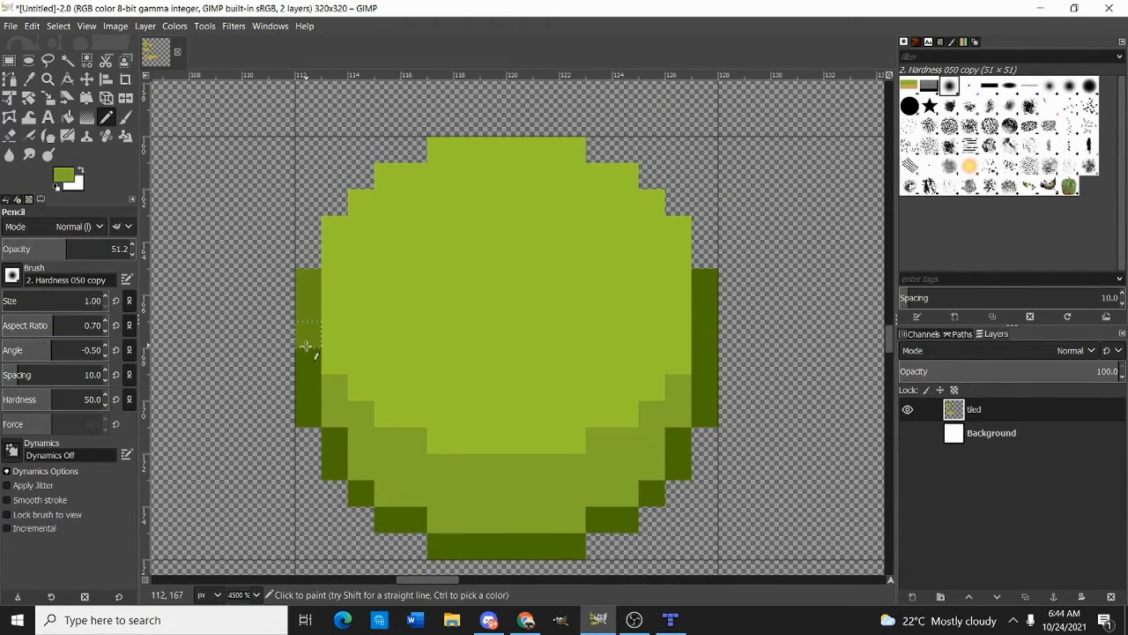
{"action": "left_click", "coordinate": [128, 248]}
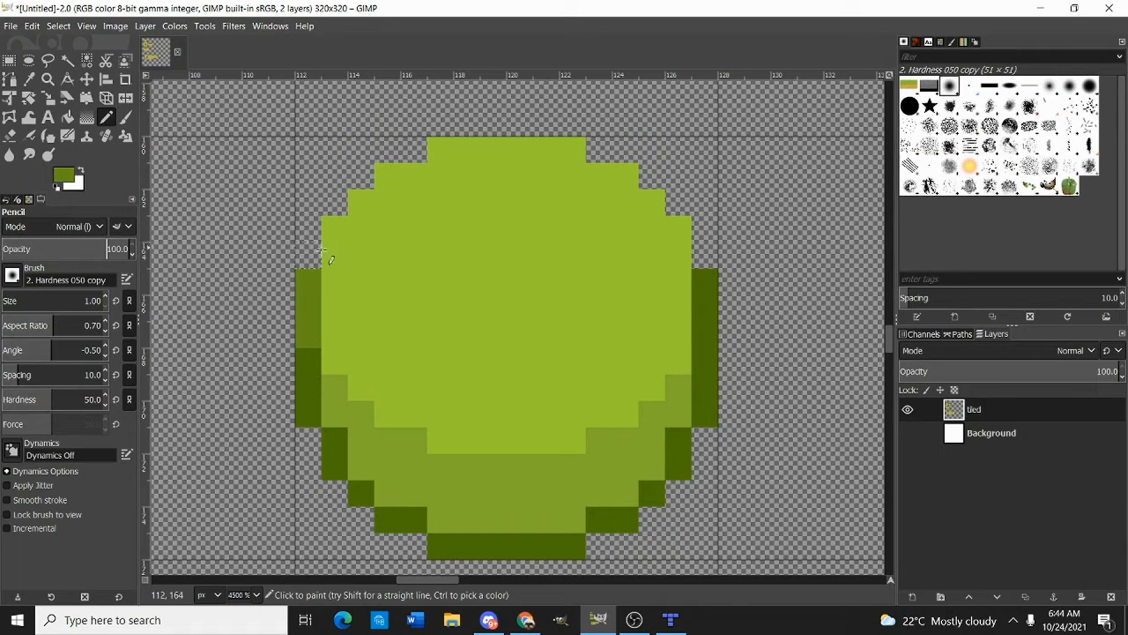
{"action": "left_click_drag", "start_coordinate": [331, 258], "coordinate": [345, 223]}
{"action": "mouse_move", "coordinate": [386, 181]}
{"action": "left_mouse_down"}
{"action": "mouse_move", "coordinate": [465, 155]}
{"action": "mouse_move", "coordinate": [560, 154]}
{"action": "mouse_move", "coordinate": [623, 177]}
{"action": "left_mouse_up"}
{"action": "left_click", "coordinate": [679, 231]}
{"action": "scroll", "coordinate": [479, 327], "scroll_direction": "down", "scroll_amount": 6, "text": "ctrl"}
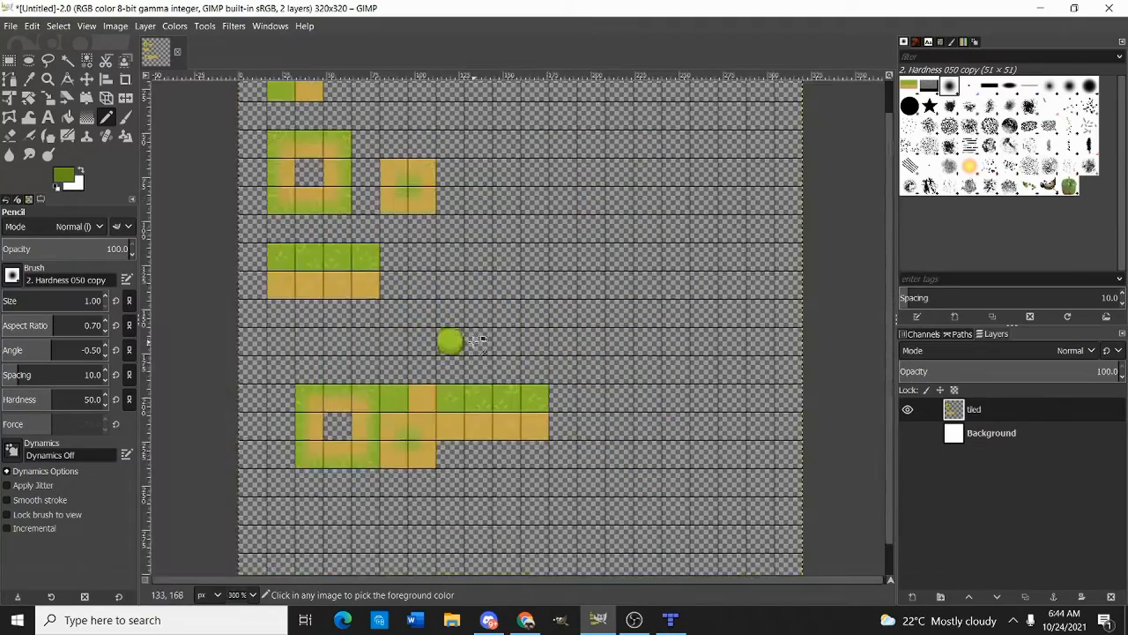
Make the boundary between the light top and darker lower band jagged by painting pixels in the two sampled greens
{"action": "scroll", "coordinate": [461, 337], "scroll_direction": "up", "scroll_amount": 3, "text": "ctrl"}
{"action": "scroll", "coordinate": [405, 350], "scroll_direction": "up", "scroll_amount": 3, "text": "ctrl"}
{"action": "left_click", "coordinate": [367, 420], "text": "ctrl"}
{"action": "left_click", "coordinate": [371, 377]}
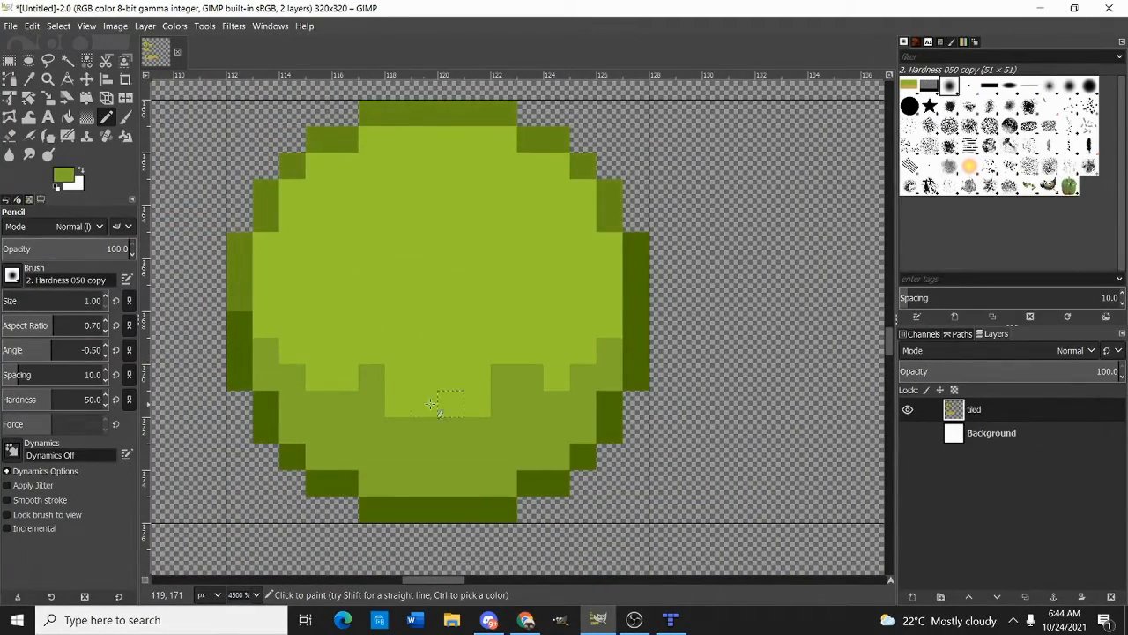
{"action": "left_click", "coordinate": [531, 339], "text": "ctrl"}
{"action": "left_click", "coordinate": [527, 378]}
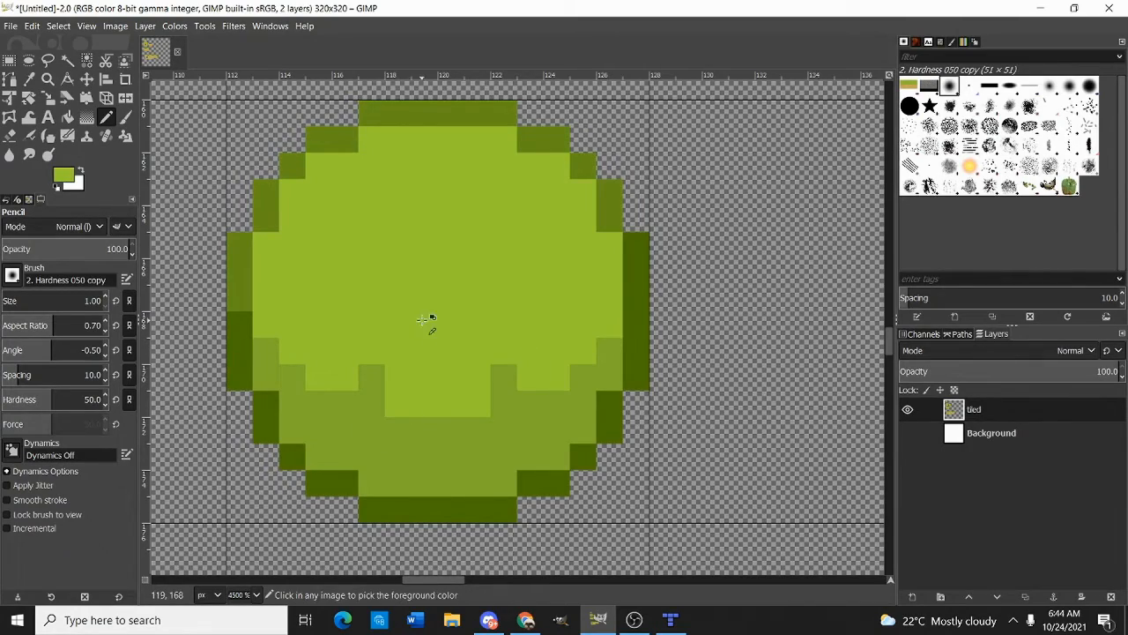
Paint several bright leaf patches on the circle's light area with the yellow-green sampled from a grass blade
{"action": "scroll", "coordinate": [408, 276], "scroll_direction": "down", "scroll_amount": 4, "text": "ctrl"}
{"action": "scroll", "coordinate": [452, 435], "scroll_direction": "up", "scroll_amount": 3, "text": "ctrl"}
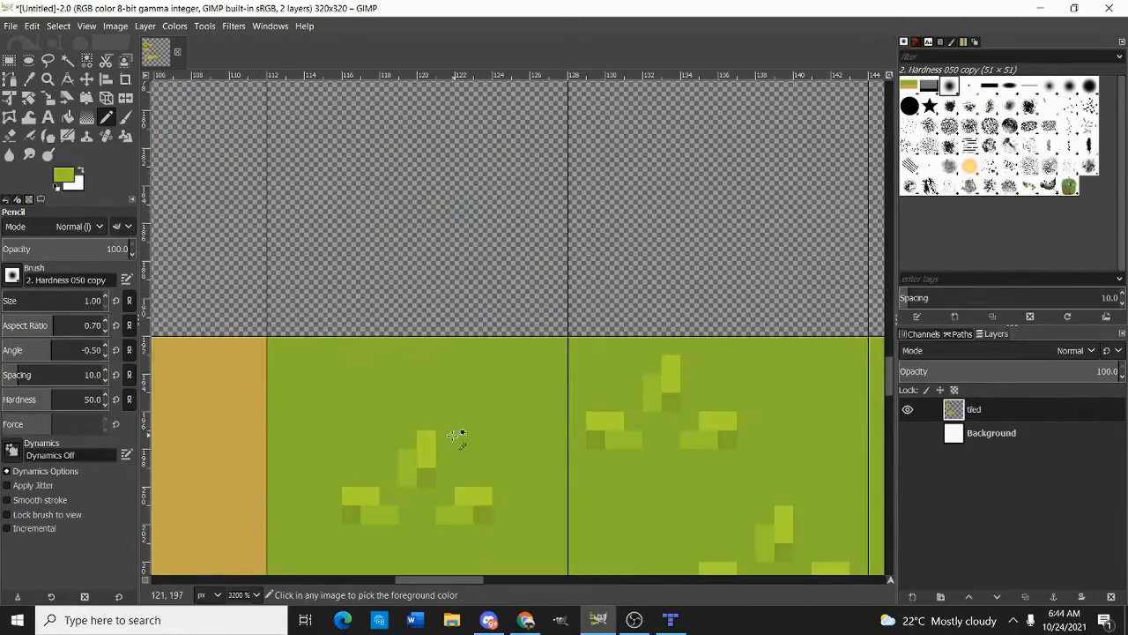
{"action": "left_click", "coordinate": [427, 444], "text": "ctrl"}
{"action": "mouse_move", "coordinate": [392, 124]}
{"action": "left_mouse_down"}
{"action": "mouse_move", "coordinate": [433, 215]}
{"action": "mouse_move", "coordinate": [448, 491]}
{"action": "left_mouse_up"}
{"action": "scroll", "coordinate": [424, 218], "scroll_direction": "up", "scroll_amount": 2, "text": "ctrl"}
{"action": "mouse_move", "coordinate": [396, 156]}
{"action": "left_mouse_down"}
{"action": "mouse_move", "coordinate": [402, 236]}
{"action": "mouse_move", "coordinate": [404, 162]}
{"action": "mouse_move", "coordinate": [430, 189]}
{"action": "left_mouse_up"}
{"action": "scroll", "coordinate": [430, 189], "scroll_direction": "up", "scroll_amount": 2}
{"action": "left_click_drag", "start_coordinate": [458, 236], "coordinate": [450, 267]}
{"action": "mouse_move", "coordinate": [597, 268]}
{"action": "left_mouse_down"}
{"action": "mouse_move", "coordinate": [593, 335]}
{"action": "mouse_move", "coordinate": [544, 303]}
{"action": "mouse_move", "coordinate": [634, 361]}
{"action": "mouse_move", "coordinate": [639, 334]}
{"action": "mouse_move", "coordinate": [612, 330]}
{"action": "mouse_move", "coordinate": [634, 377]}
{"action": "mouse_move", "coordinate": [572, 378]}
{"action": "mouse_move", "coordinate": [587, 378]}
{"action": "mouse_move", "coordinate": [646, 306]}
{"action": "mouse_move", "coordinate": [684, 307]}
{"action": "mouse_move", "coordinate": [685, 330]}
{"action": "mouse_move", "coordinate": [648, 396]}
{"action": "mouse_move", "coordinate": [633, 396]}
{"action": "mouse_move", "coordinate": [644, 302]}
{"action": "mouse_move", "coordinate": [577, 275]}
{"action": "left_mouse_up"}
{"action": "left_click", "coordinate": [602, 302]}
{"action": "left_click", "coordinate": [603, 341], "text": "ctrl"}
{"action": "mouse_move", "coordinate": [596, 196]}
{"action": "left_mouse_down"}
{"action": "mouse_move", "coordinate": [643, 243]}
{"action": "mouse_move", "coordinate": [649, 193]}
{"action": "mouse_move", "coordinate": [625, 220]}
{"action": "mouse_move", "coordinate": [696, 233]}
{"action": "left_mouse_up"}
{"action": "mouse_move", "coordinate": [454, 132]}
{"action": "left_mouse_down"}
{"action": "mouse_move", "coordinate": [496, 151]}
{"action": "mouse_move", "coordinate": [423, 124]}
{"action": "mouse_move", "coordinate": [495, 139]}
{"action": "left_mouse_up"}
{"action": "scroll", "coordinate": [539, 242], "scroll_direction": "down", "scroll_amount": 3}
{"action": "scroll", "coordinate": [523, 250], "scroll_direction": "up", "scroll_amount": 3}
Try full-opacity mid-green shading pixels just inside the circle's upper rim
{"action": "left_click", "coordinate": [401, 486], "text": "ctrl"}
{"action": "left_click_drag", "start_coordinate": [340, 196], "coordinate": [366, 222]}
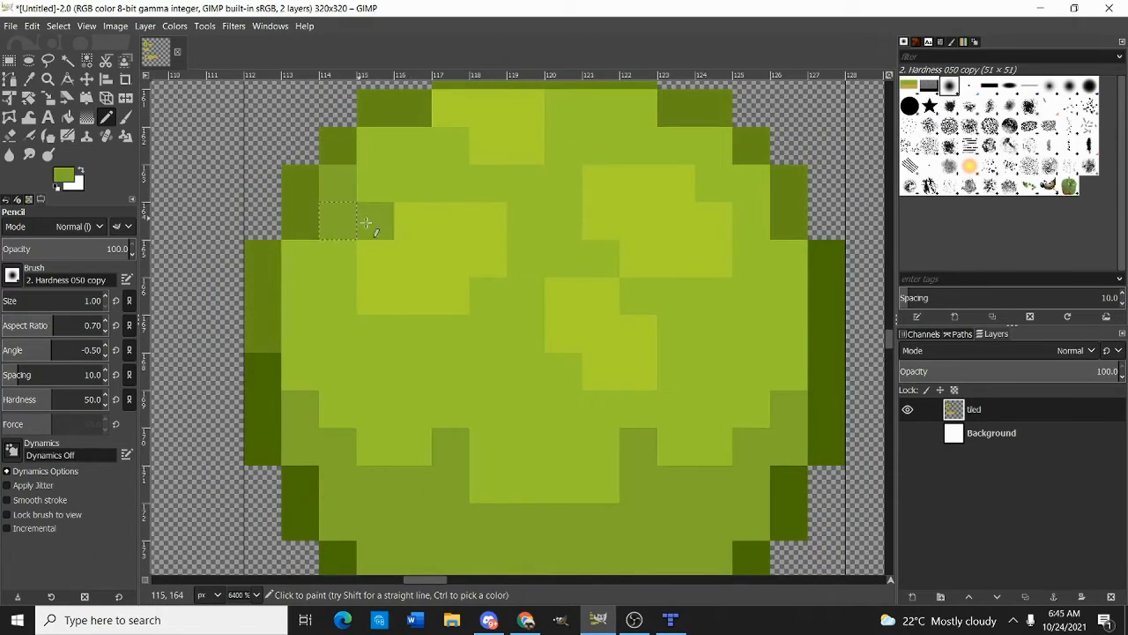
{"action": "mouse_move", "coordinate": [604, 146]}
{"action": "left_mouse_down"}
{"action": "mouse_move", "coordinate": [633, 124]}
{"action": "mouse_move", "coordinate": [674, 145]}
{"action": "left_mouse_up"}
{"action": "scroll", "coordinate": [574, 235], "scroll_direction": "down", "scroll_amount": 8}
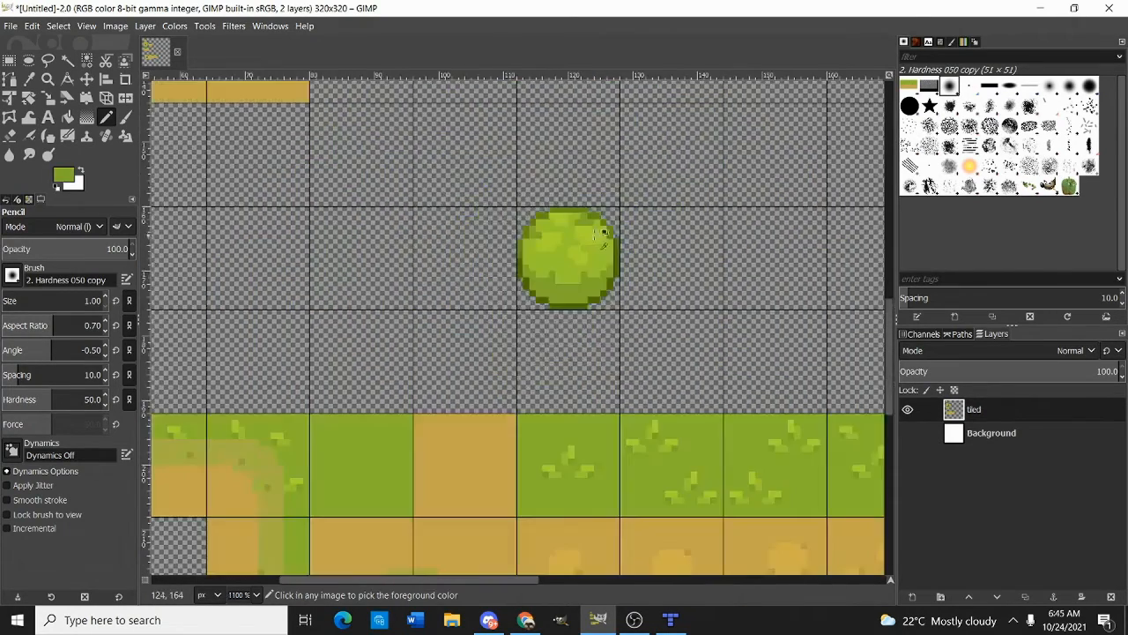
{"action": "scroll", "coordinate": [633, 231], "scroll_direction": "down", "scroll_amount": 1}
{"action": "scroll", "coordinate": [626, 234], "scroll_direction": "up", "scroll_amount": 3}
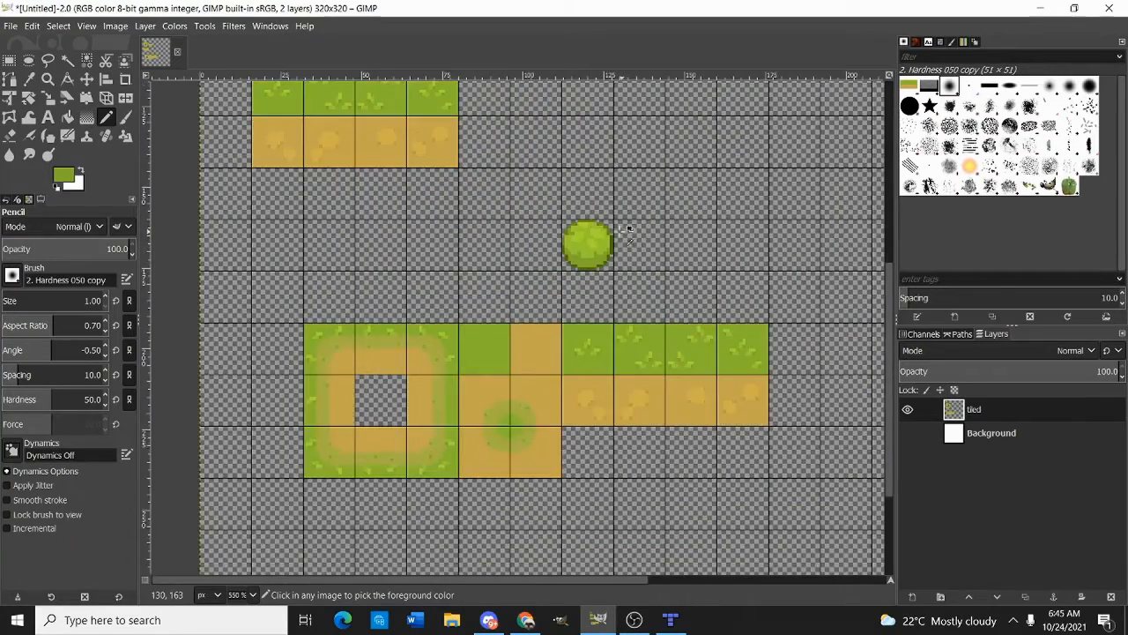
{"action": "scroll", "coordinate": [600, 229], "scroll_direction": "up", "scroll_amount": 3}
{"action": "scroll", "coordinate": [503, 291], "scroll_direction": "right", "scroll_amount": 1}
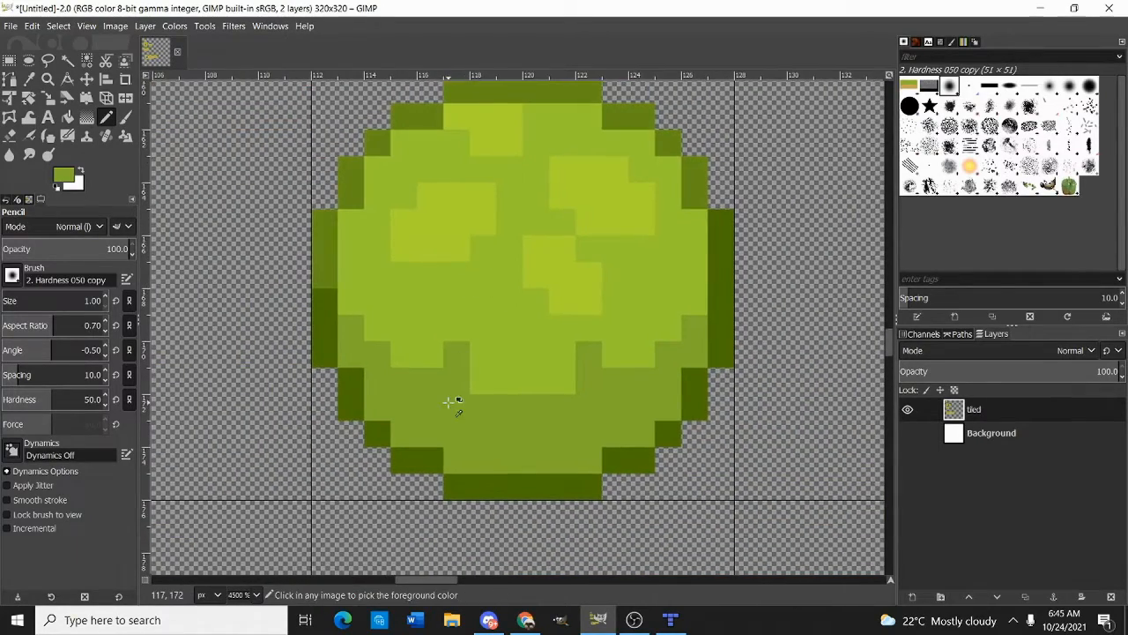
Shade leaf clumps in the circle's lower band with the sampled rim green at 47.5 opacity
{"action": "left_click", "coordinate": [417, 450], "text": "ctrl"}
{"action": "left_click", "coordinate": [61, 248]}
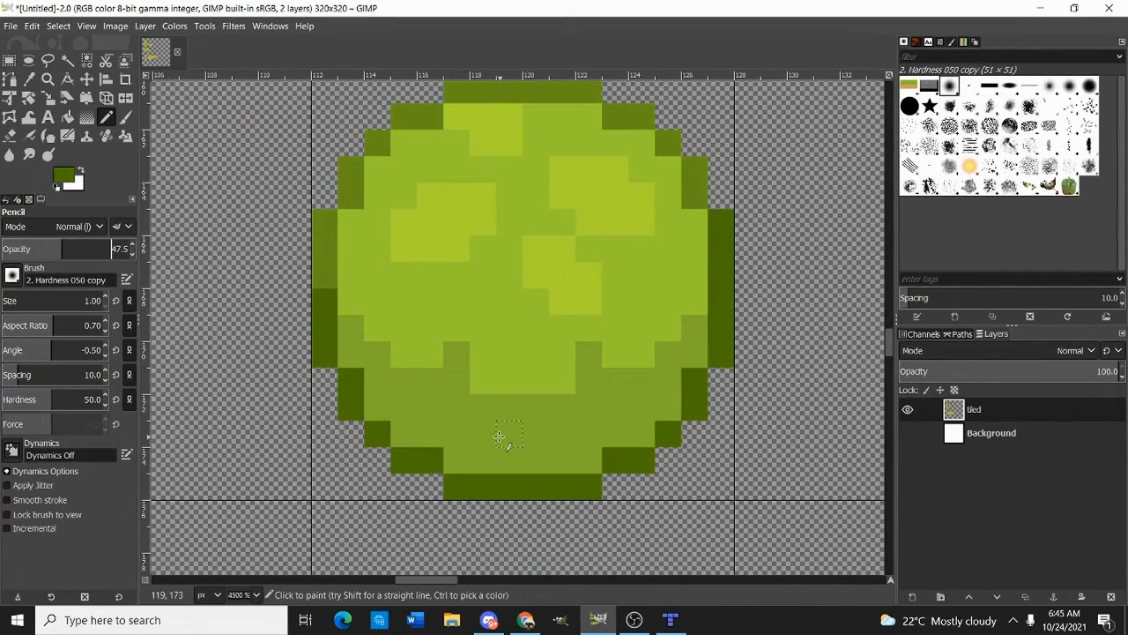
{"action": "scroll", "coordinate": [500, 437], "scroll_direction": "up", "scroll_amount": 1}
{"action": "left_click", "coordinate": [402, 432]}
{"action": "left_click_drag", "start_coordinate": [430, 412], "coordinate": [466, 471]}
{"action": "mouse_move", "coordinate": [631, 364]}
{"action": "left_mouse_down"}
{"action": "mouse_move", "coordinate": [634, 433]}
{"action": "mouse_move", "coordinate": [620, 473]}
{"action": "left_mouse_up"}
{"action": "left_click", "coordinate": [592, 468]}
{"action": "left_click_drag", "start_coordinate": [667, 425], "coordinate": [699, 433]}
{"action": "scroll", "coordinate": [512, 370], "scroll_direction": "down", "scroll_amount": 8}
Add mid-green shading pixels at 75.1 opacity inside the upper rim and between the bright leaf patches
{"action": "scroll", "coordinate": [496, 350], "scroll_direction": "up", "scroll_amount": 2}
{"action": "scroll", "coordinate": [500, 351], "scroll_direction": "up", "scroll_amount": 4}
{"action": "left_click", "coordinate": [441, 478], "text": "ctrl"}
{"action": "left_click", "coordinate": [98, 248]}
{"action": "scroll", "coordinate": [456, 355], "scroll_direction": "up", "scroll_amount": 2}
{"action": "left_click_drag", "start_coordinate": [365, 324], "coordinate": [377, 307]}
{"action": "left_click", "coordinate": [329, 375]}
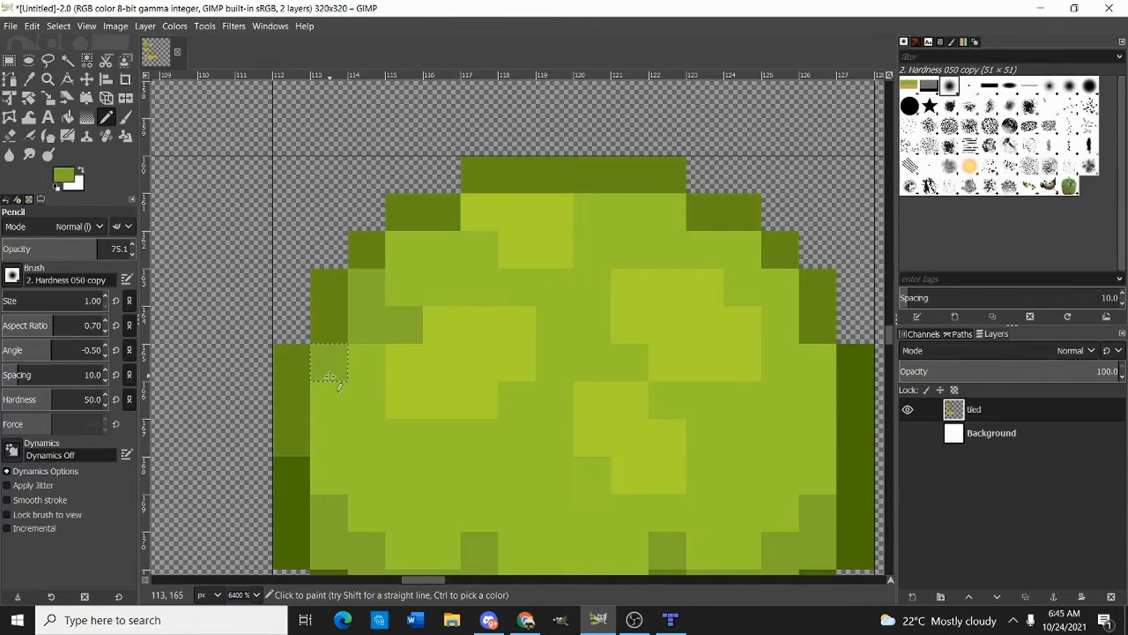
{"action": "left_click_drag", "start_coordinate": [560, 328], "coordinate": [622, 359]}
{"action": "left_click", "coordinate": [596, 325]}
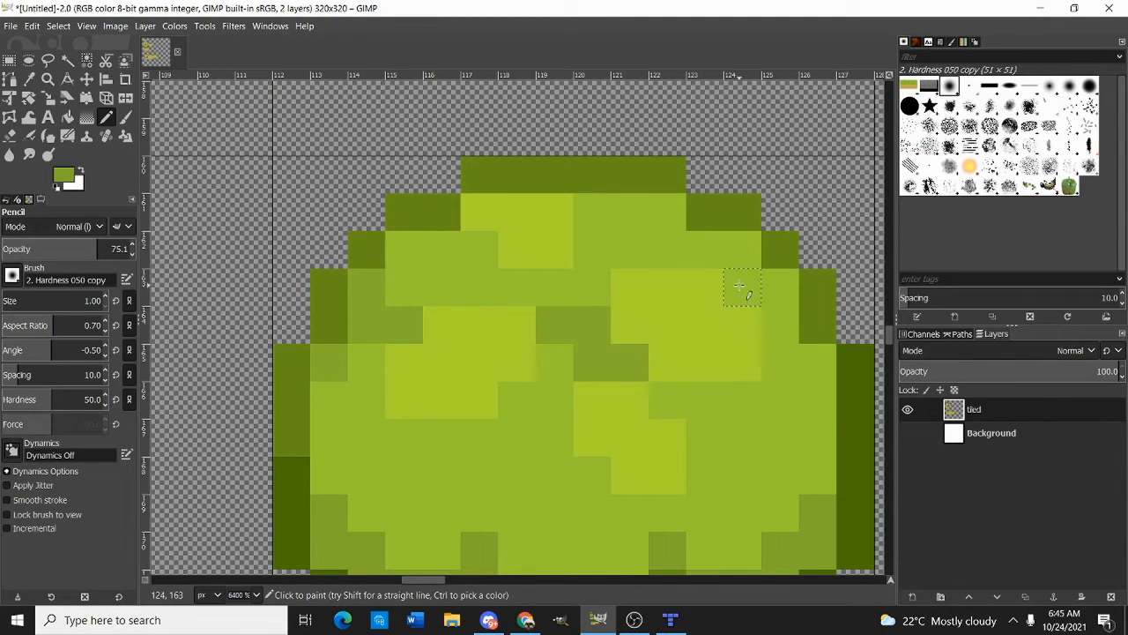
{"action": "left_click_drag", "start_coordinate": [743, 290], "coordinate": [765, 287]}
{"action": "left_click", "coordinate": [750, 245]}
{"action": "scroll", "coordinate": [596, 247], "scroll_direction": "down", "scroll_amount": 6}
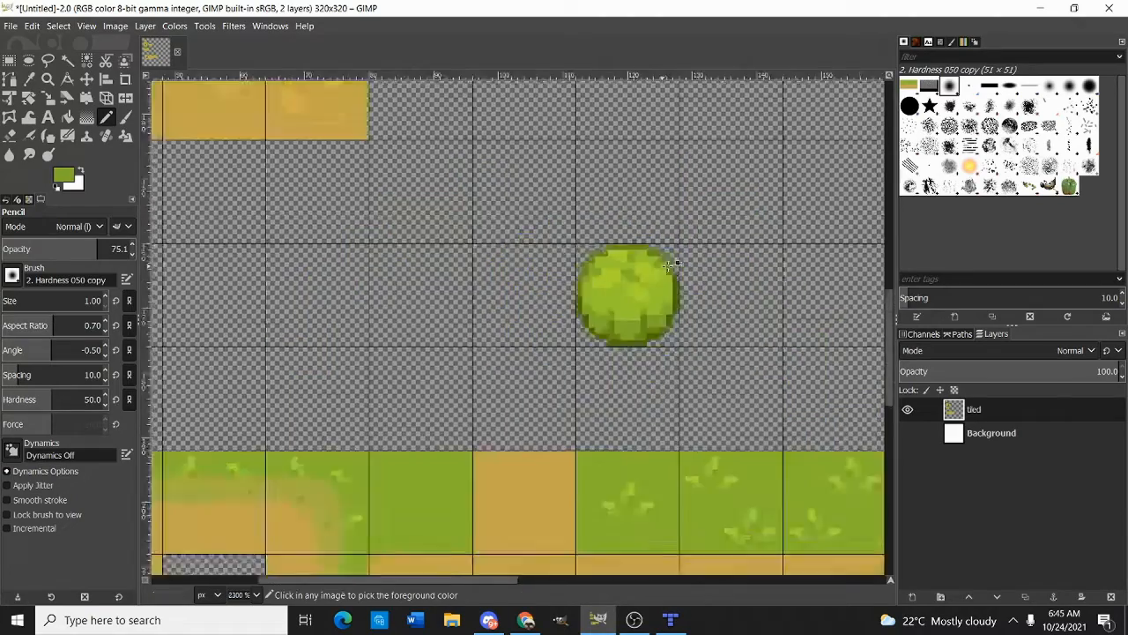
{"action": "scroll", "coordinate": [694, 267], "scroll_direction": "down", "scroll_amount": 2}
{"action": "scroll", "coordinate": [688, 265], "scroll_direction": "up", "scroll_amount": 4}
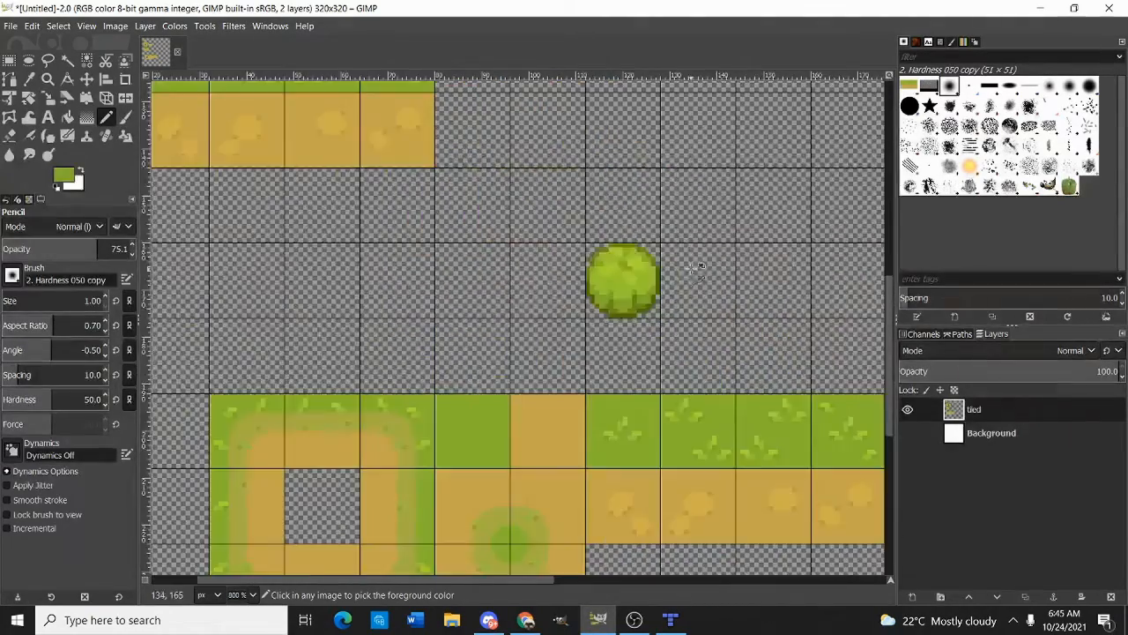
Cut the bush's lower part with a 28 × 11 px selection at 110, 170, paste it one pixel higher, and anchor it
{"action": "left_click", "coordinate": [9, 60]}
{"action": "scroll", "coordinate": [405, 291], "scroll_direction": "up", "scroll_amount": 1}
{"action": "left_click_drag", "start_coordinate": [401, 280], "coordinate": [781, 442]}
{"action": "left_click_drag", "start_coordinate": [756, 298], "coordinate": [773, 312]}
{"action": "key", "text": "ctrl+x"}
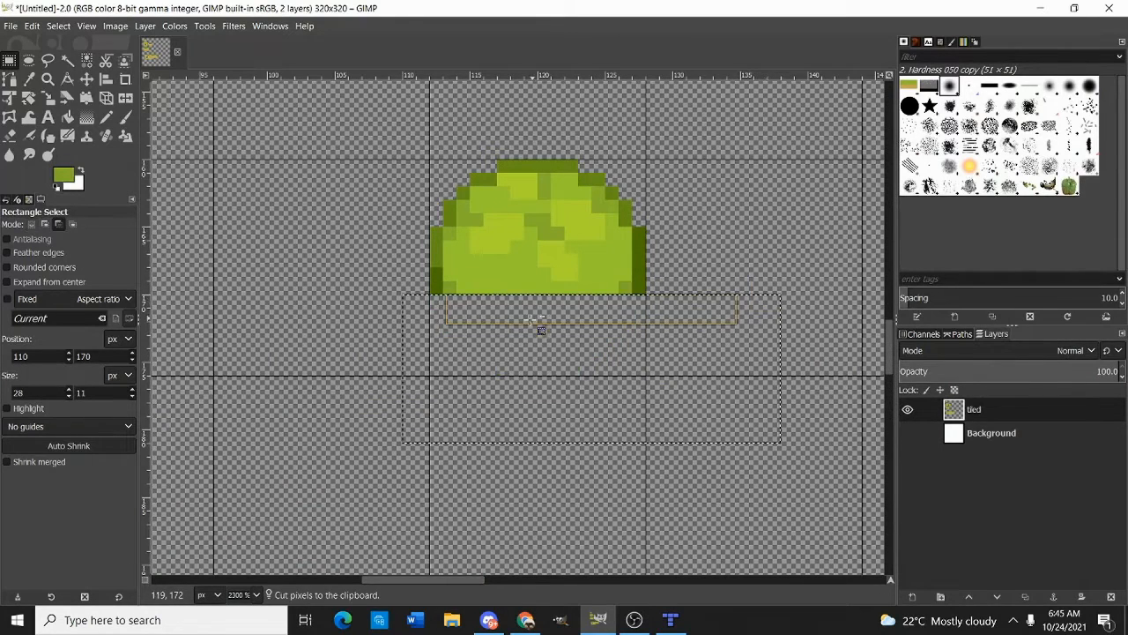
{"action": "key", "text": "ctrl+v"}
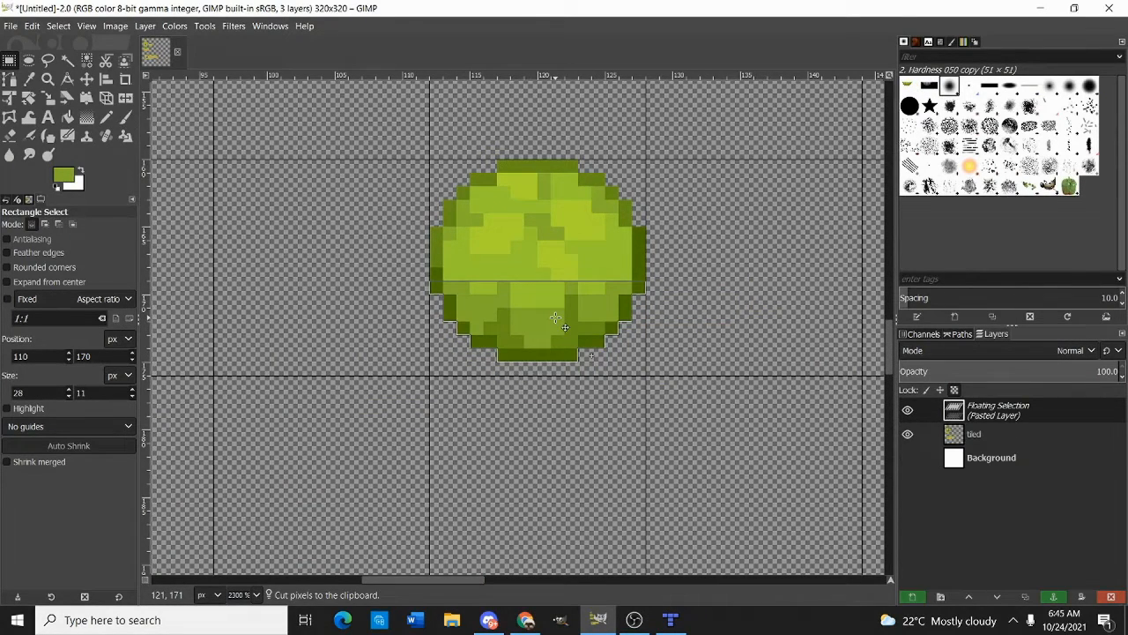
{"action": "left_click", "coordinate": [579, 356]}
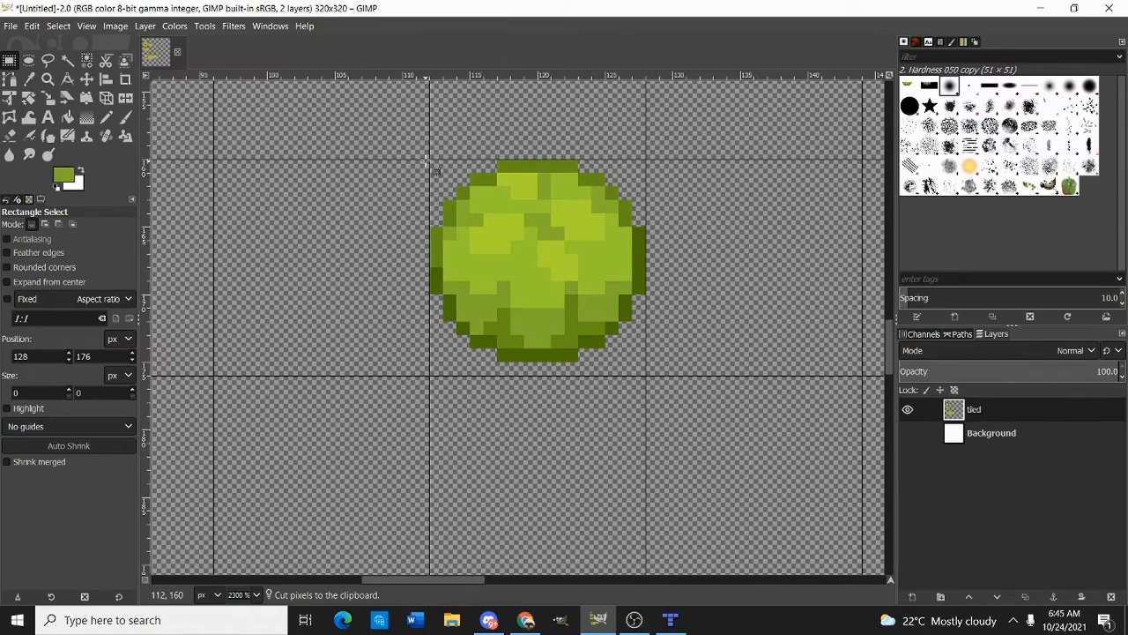
{"action": "scroll", "coordinate": [577, 344], "scroll_direction": "down", "scroll_amount": 4, "text": "ctrl"}
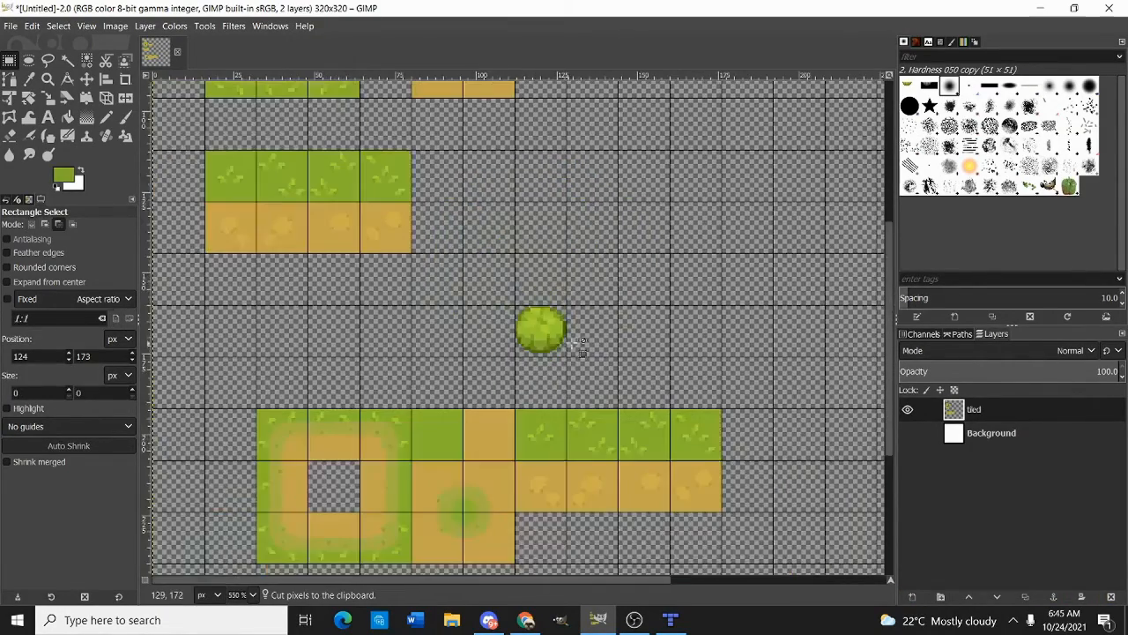
Set the pencil's foreground colour to the near-black 161616
{"action": "scroll", "coordinate": [555, 340], "scroll_direction": "up", "scroll_amount": 5, "text": "ctrl"}
{"action": "key", "text": "n"}
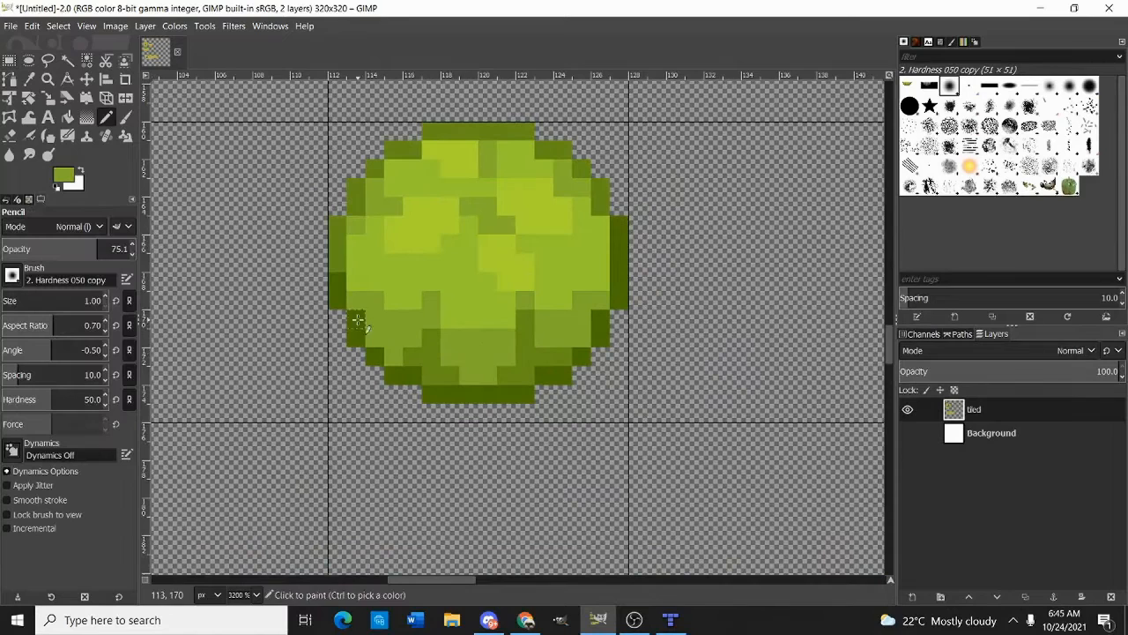
{"action": "left_click", "coordinate": [63, 174]}
{"action": "left_click_drag", "start_coordinate": [900, 244], "coordinate": [775, 249]}
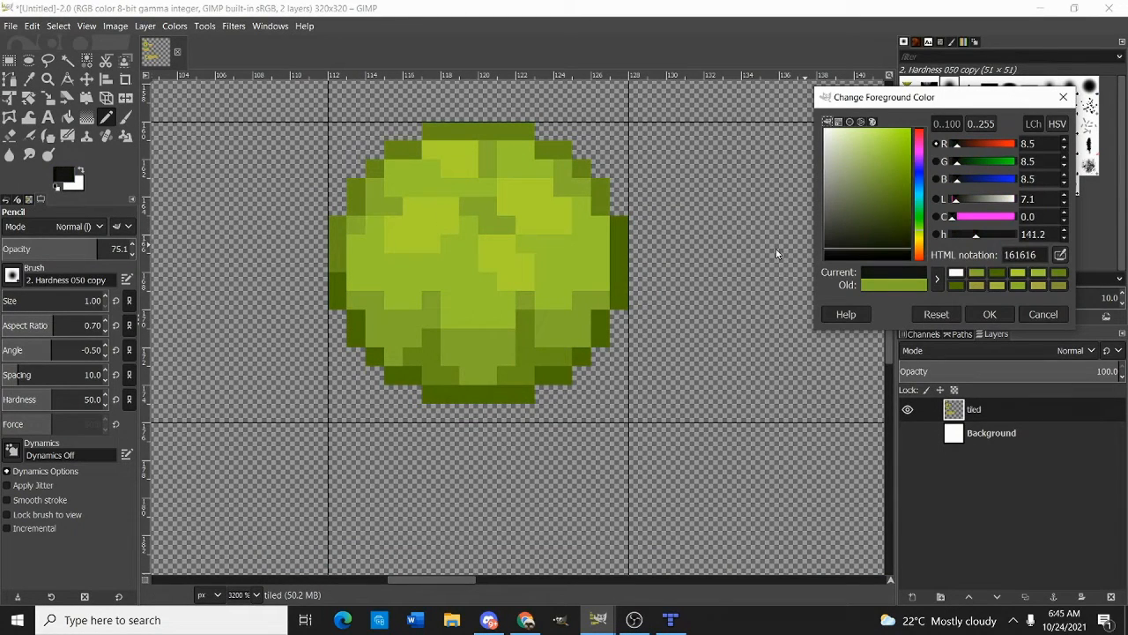
{"action": "left_click", "coordinate": [989, 319]}
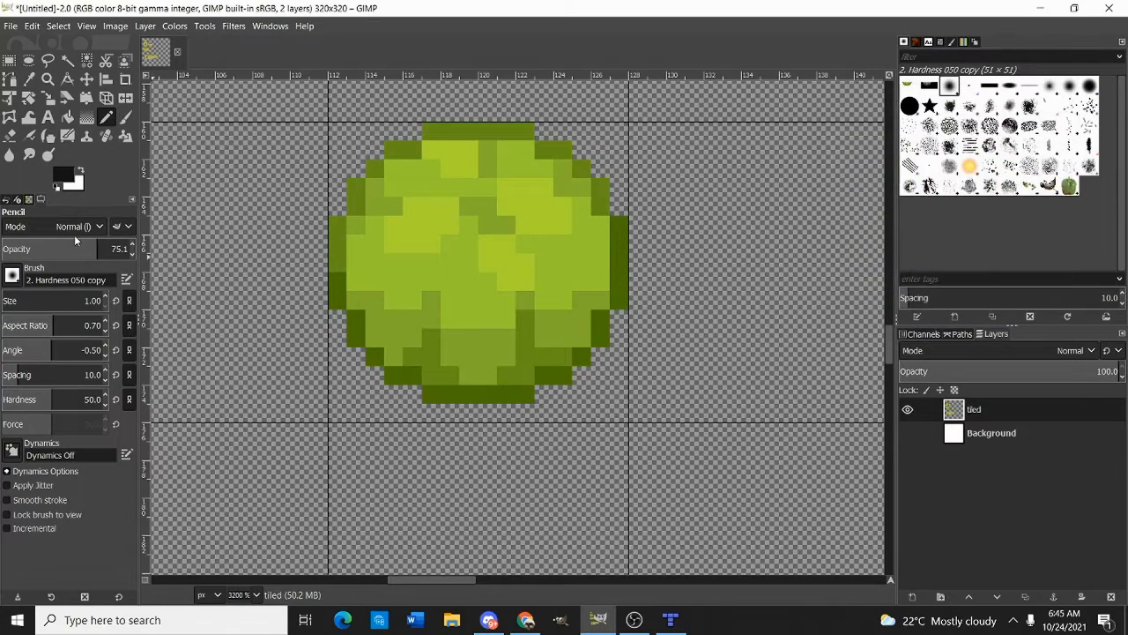
Paint a near-black shadow at 100 opacity around the bush's lower edge, within its grid cell
{"action": "scroll", "coordinate": [324, 366], "scroll_direction": "up", "scroll_amount": 1}
{"action": "mouse_move", "coordinate": [387, 344]}
{"action": "left_mouse_down"}
{"action": "mouse_move", "coordinate": [387, 384]}
{"action": "mouse_move", "coordinate": [418, 424]}
{"action": "mouse_move", "coordinate": [496, 418]}
{"action": "mouse_move", "coordinate": [591, 458]}
{"action": "mouse_move", "coordinate": [769, 453]}
{"action": "mouse_move", "coordinate": [583, 429]}
{"action": "mouse_move", "coordinate": [644, 389]}
{"action": "mouse_move", "coordinate": [688, 324]}
{"action": "left_mouse_up"}
{"action": "left_click", "coordinate": [290, 388]}
{"action": "scroll", "coordinate": [290, 388], "scroll_direction": "left", "scroll_amount": 2}
{"action": "mouse_move", "coordinate": [264, 262]}
{"action": "left_mouse_down"}
{"action": "mouse_move", "coordinate": [278, 391]}
{"action": "mouse_move", "coordinate": [341, 401]}
{"action": "mouse_move", "coordinate": [347, 433]}
{"action": "mouse_move", "coordinate": [577, 443]}
{"action": "mouse_move", "coordinate": [755, 441]}
{"action": "mouse_move", "coordinate": [821, 360]}
{"action": "mouse_move", "coordinate": [818, 263]}
{"action": "left_mouse_up"}
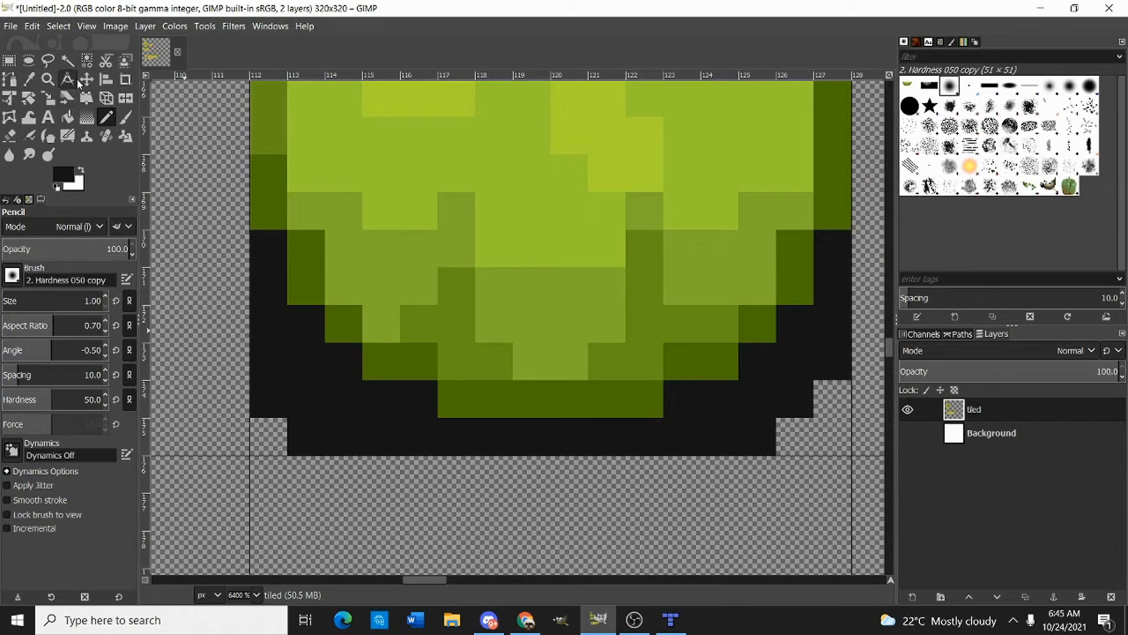
Erase the outermost near-black shadow pixels at the bush's lower-left corner
{"action": "left_click", "coordinate": [9, 135]}
{"action": "left_click", "coordinate": [267, 397]}
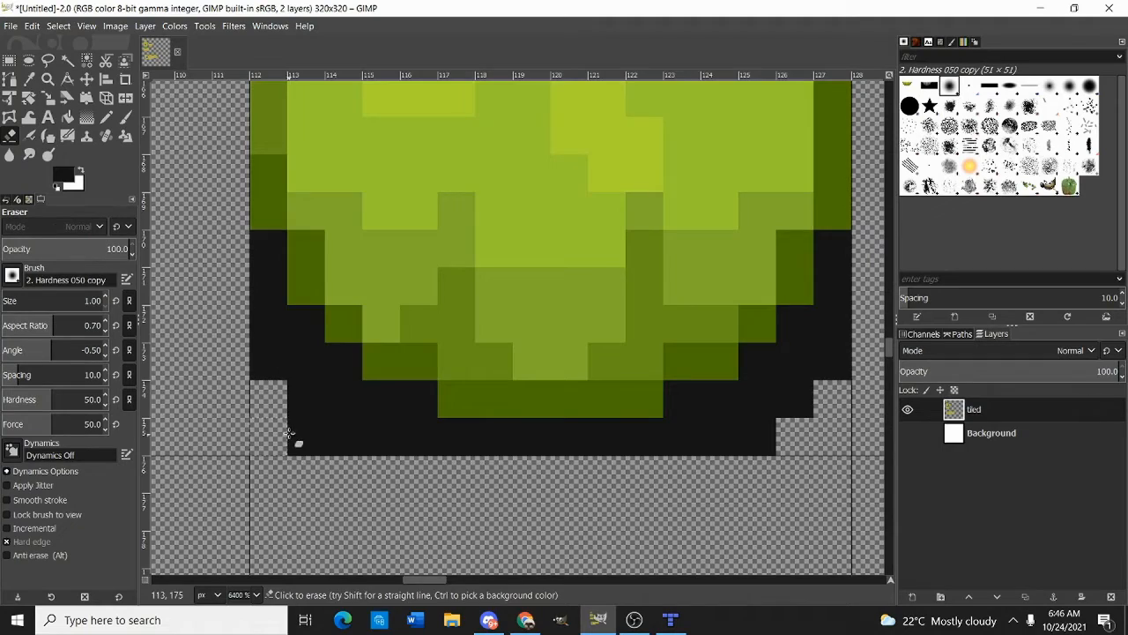
{"action": "left_click", "coordinate": [290, 433]}
{"action": "scroll", "coordinate": [290, 433], "scroll_direction": "down", "scroll_amount": 5}
{"action": "scroll", "coordinate": [410, 401], "scroll_direction": "up", "scroll_amount": 1}
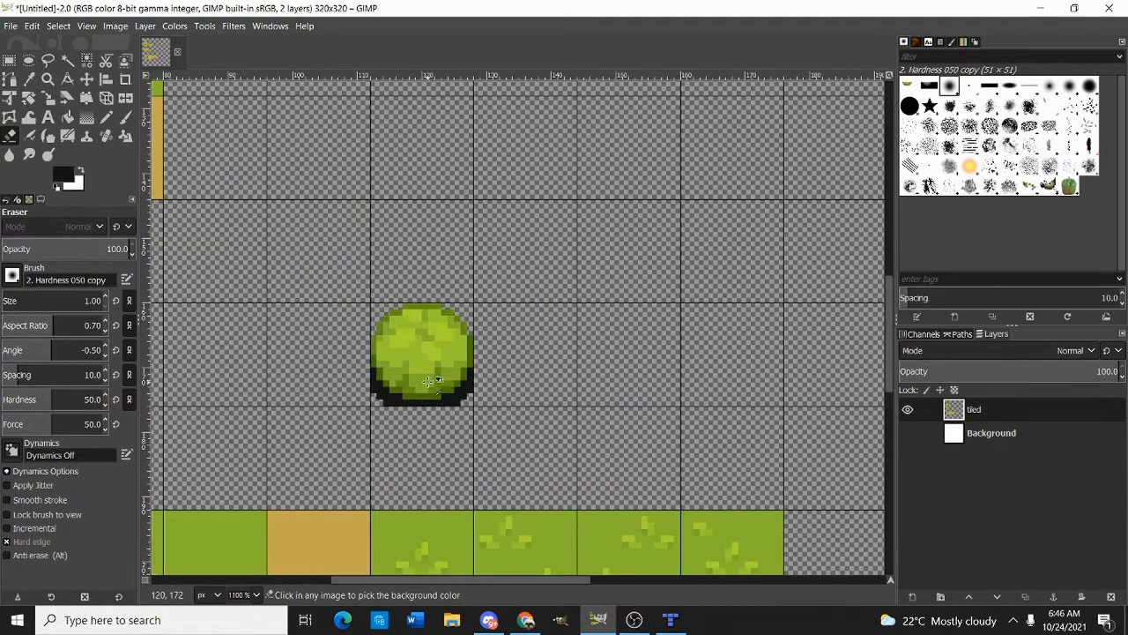
Select the bush's near-black shadow with Fuzzy Select and cut it
{"action": "left_click", "coordinate": [9, 60]}
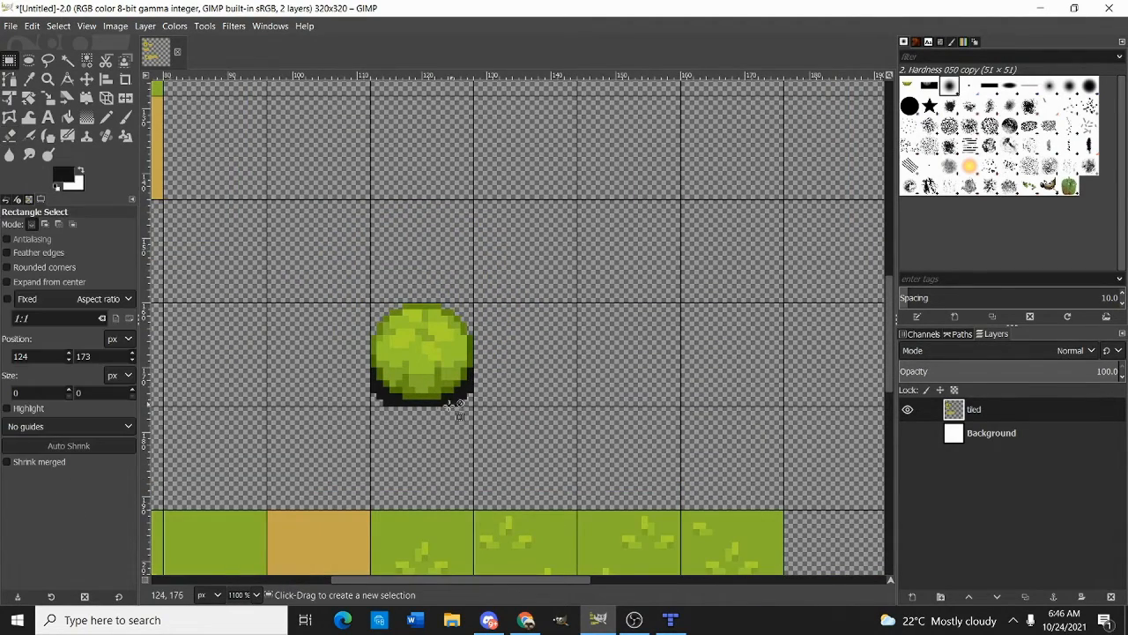
{"action": "scroll", "coordinate": [475, 394], "scroll_direction": "up", "scroll_amount": 3}
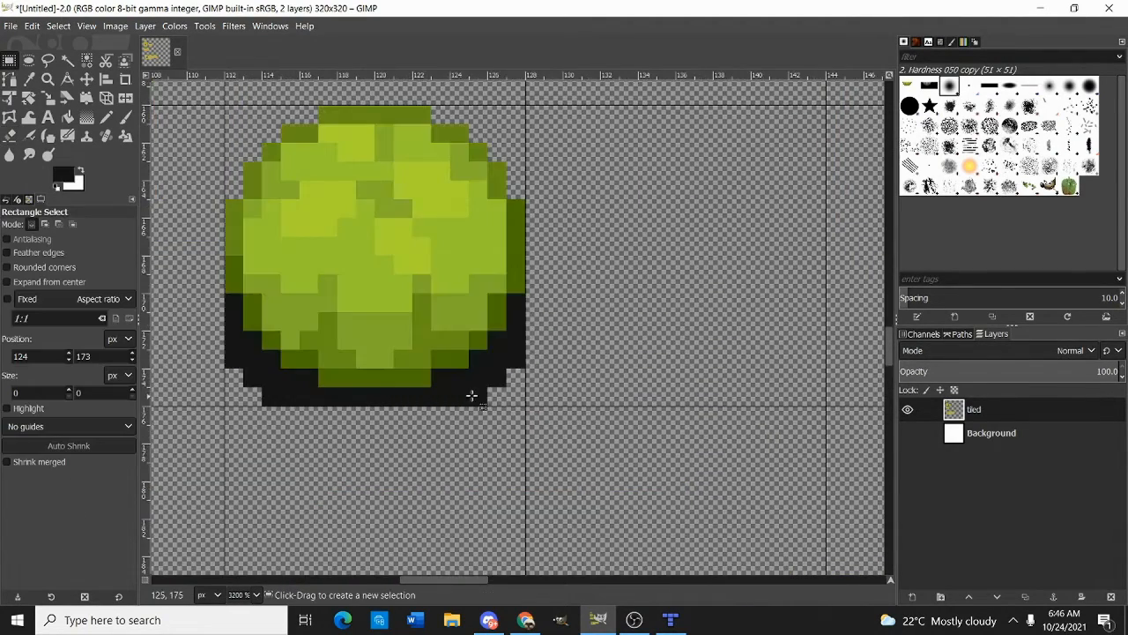
{"action": "left_click", "coordinate": [67, 60]}
{"action": "key", "text": "r"}
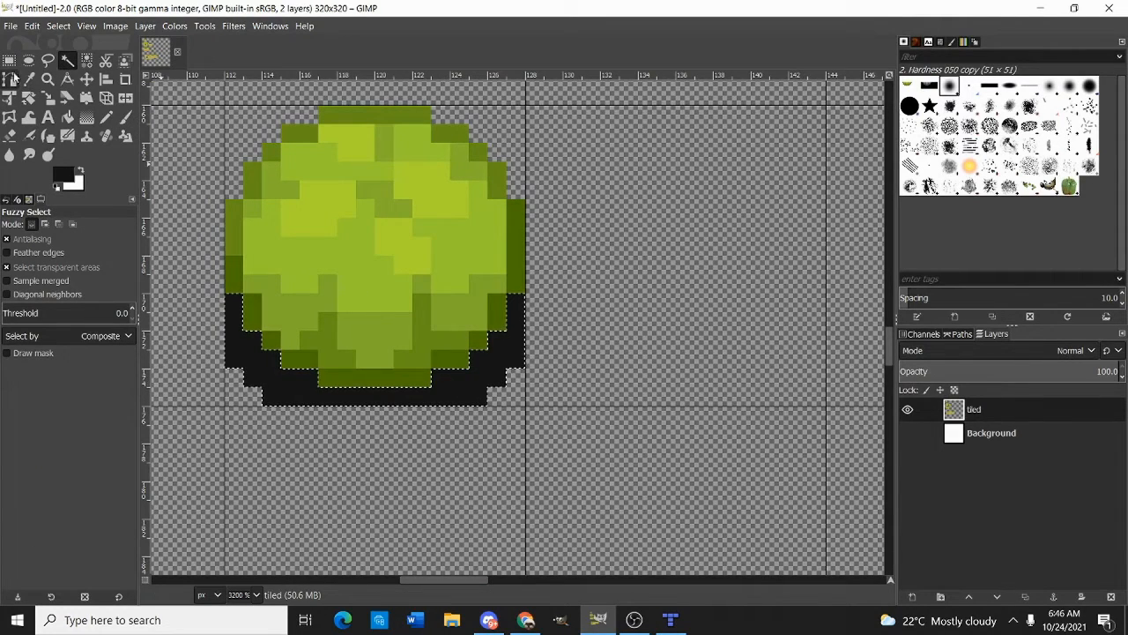
{"action": "right_click", "coordinate": [366, 245]}
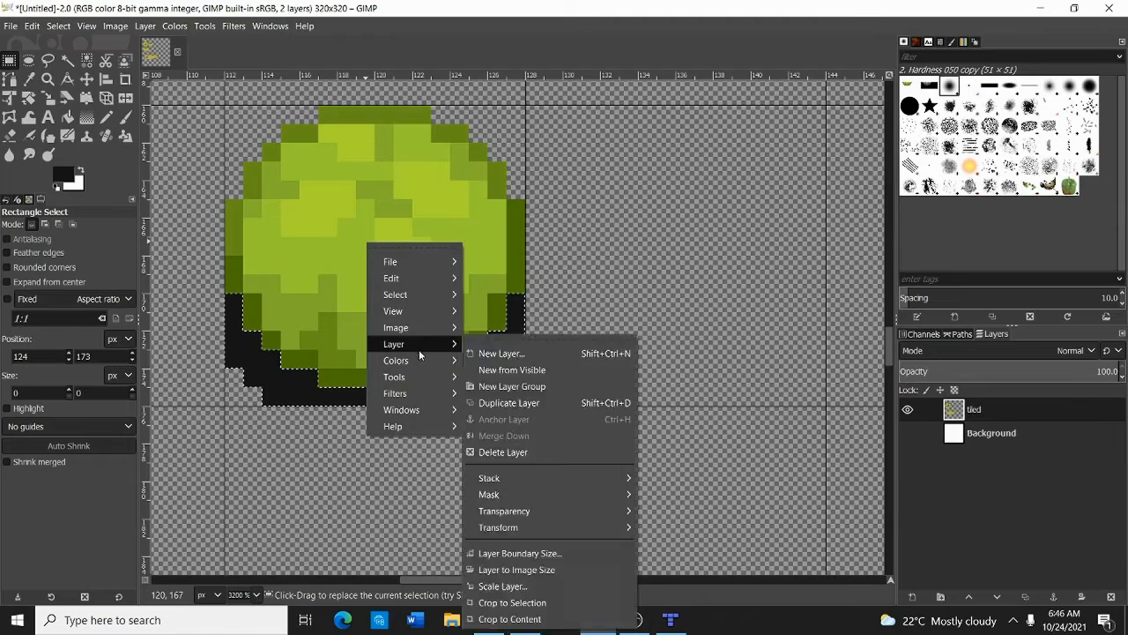
{"action": "mouse_move", "coordinate": [431, 360]}
{"action": "left_click", "coordinate": [354, 323]}
{"action": "left_click_drag", "start_coordinate": [354, 318], "coordinate": [382, 299]}
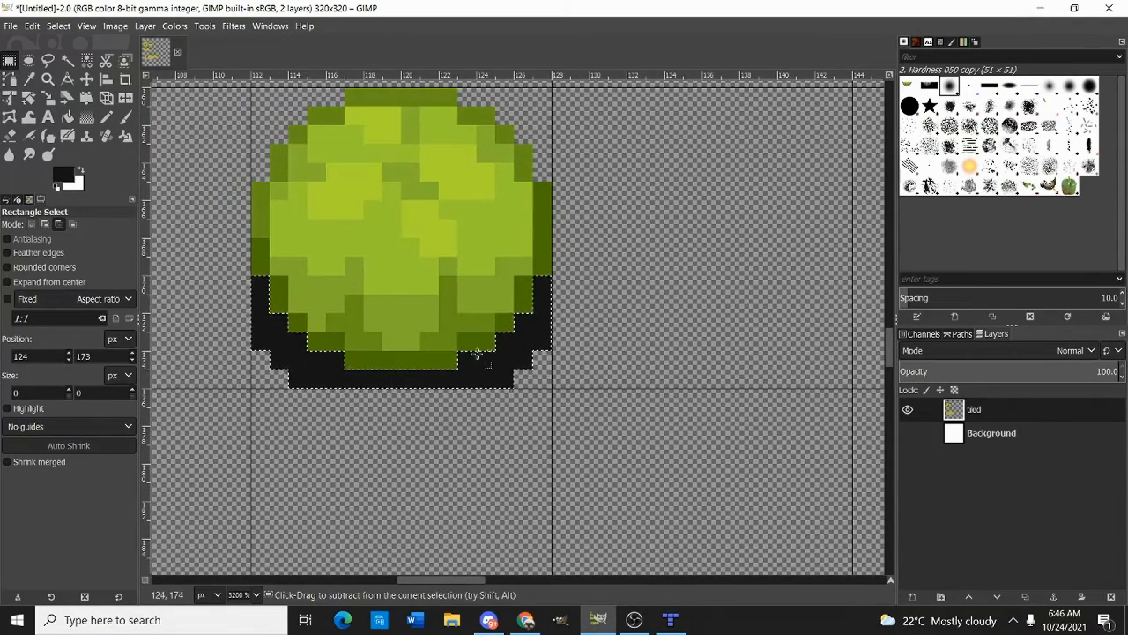
{"action": "key", "text": "ctrl+x"}
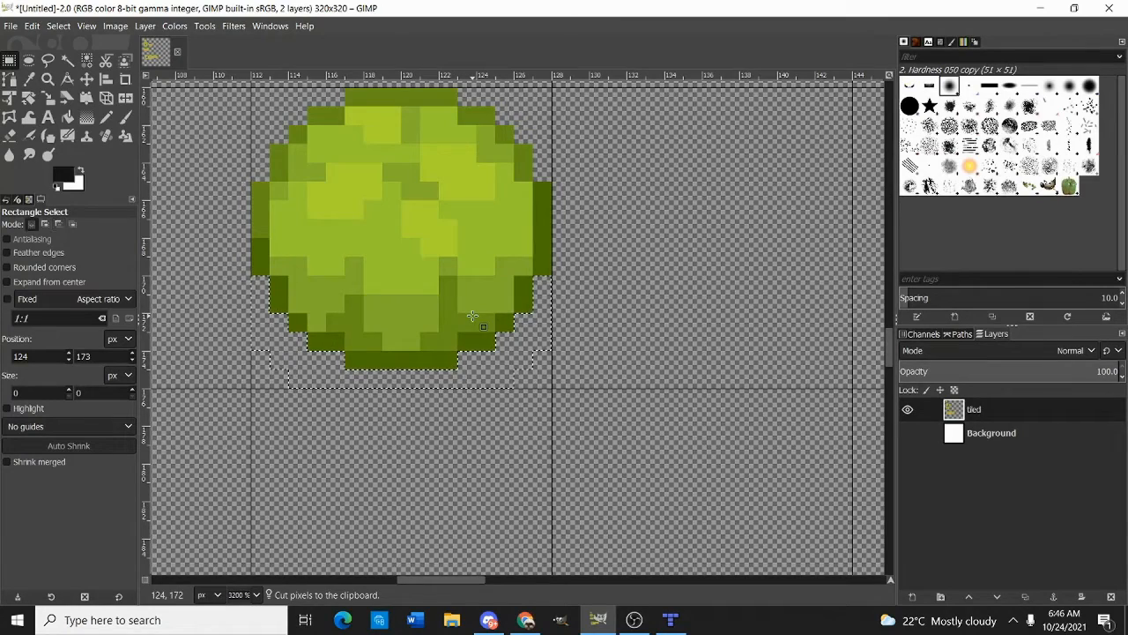
Paste the shadow into the empty area beside the bush, lower its layer opacity, and anchor it
{"action": "left_click_drag", "start_coordinate": [601, 311], "coordinate": [431, 276]}
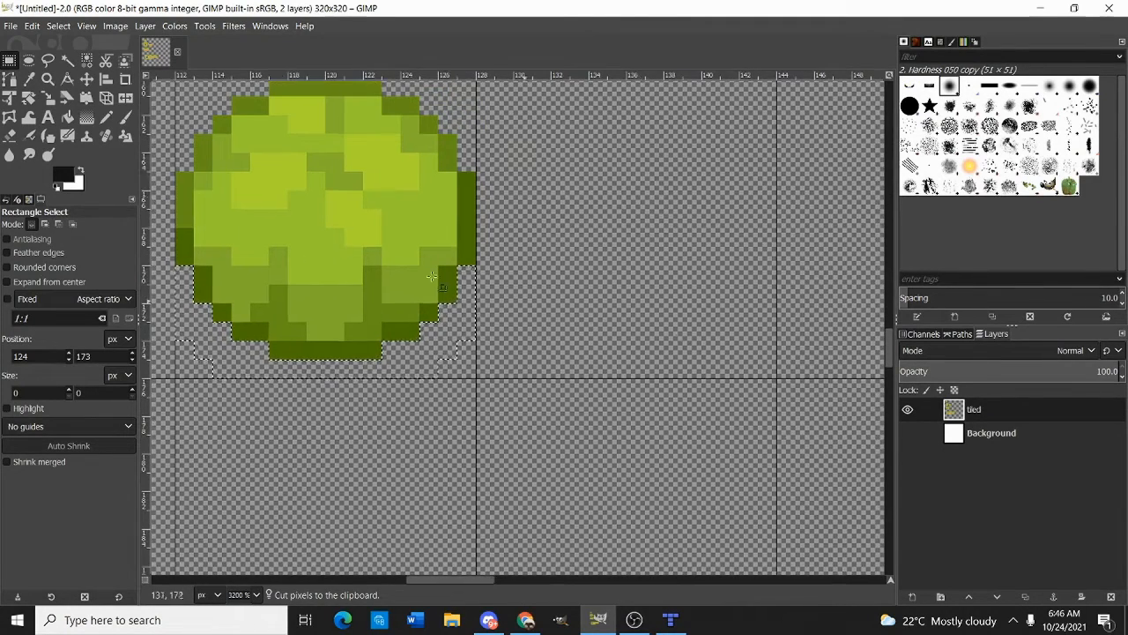
{"action": "left_click_drag", "start_coordinate": [655, 232], "coordinate": [482, 206]}
{"action": "left_click_drag", "start_coordinate": [521, 172], "coordinate": [668, 342]}
{"action": "key", "text": "ctrl+v"}
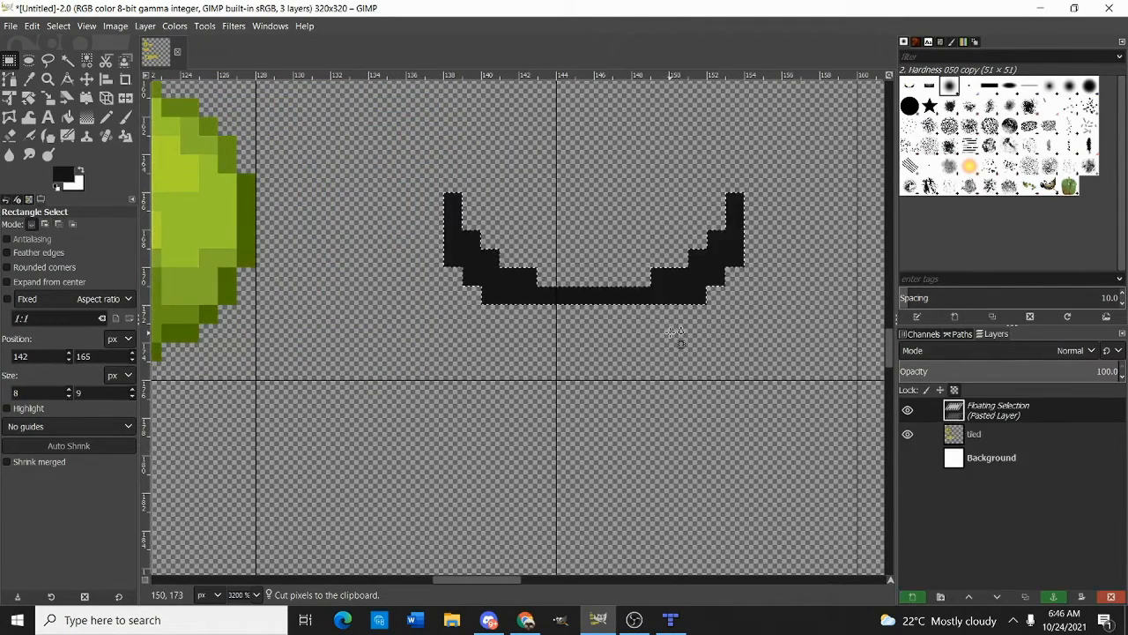
{"action": "scroll", "coordinate": [670, 333], "scroll_direction": "right", "scroll_amount": 2}
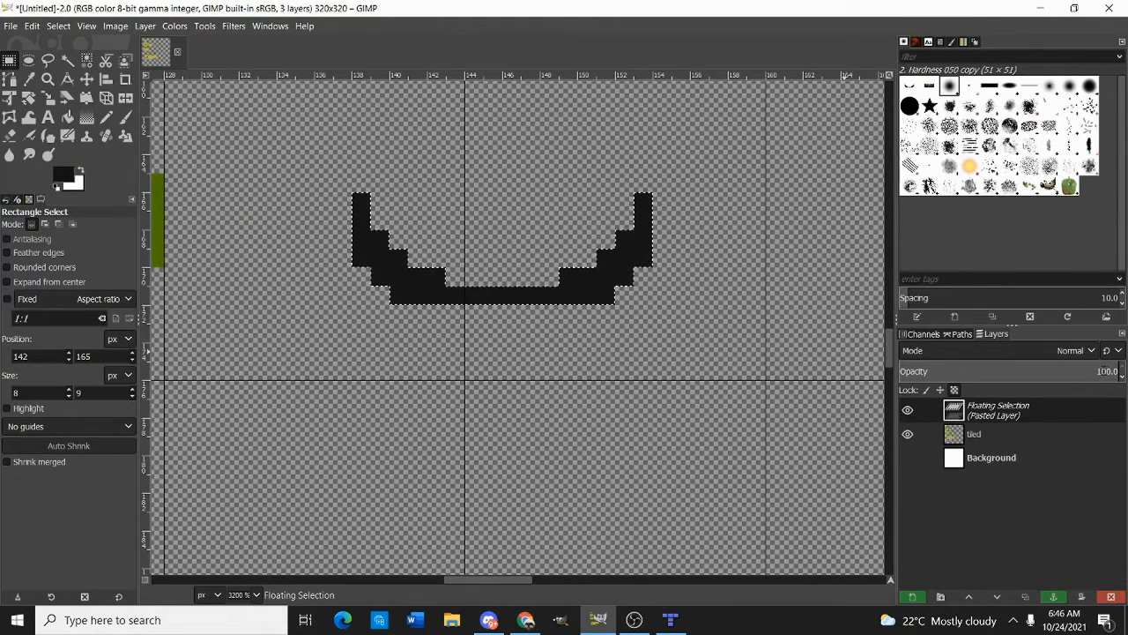
{"action": "key", "text": "BackSpace"}
{"action": "key", "text": "BackSpace"}
{"action": "type", "text": "4"}
{"action": "key", "text": "Return"}
{"action": "left_click", "coordinate": [594, 178]}
Cut the faded shadow, paste it back around the bush's lower edge, and anchor it
{"action": "scroll", "coordinate": [596, 224], "scroll_direction": "down", "scroll_amount": 2}
{"action": "left_click_drag", "start_coordinate": [461, 189], "coordinate": [667, 310]}
{"action": "key", "text": "ctrl+x"}
{"action": "key", "text": "ctrl+v"}
{"action": "left_click_drag", "start_coordinate": [609, 256], "coordinate": [374, 296]}
{"action": "left_click", "coordinate": [595, 231]}
Cut the shadowed bush with a 21 × 24 px selection at 110, 154 and paste it in the cell beneath the first pebbled dirt tile
{"action": "scroll", "coordinate": [594, 232], "scroll_direction": "down", "scroll_amount": 3}
{"action": "left_click_drag", "start_coordinate": [464, 188], "coordinate": [496, 433]}
{"action": "key", "text": "ctrl+x"}
{"action": "key", "text": "ctrl+v"}
{"action": "scroll", "coordinate": [496, 433], "scroll_direction": "up", "scroll_amount": 3}
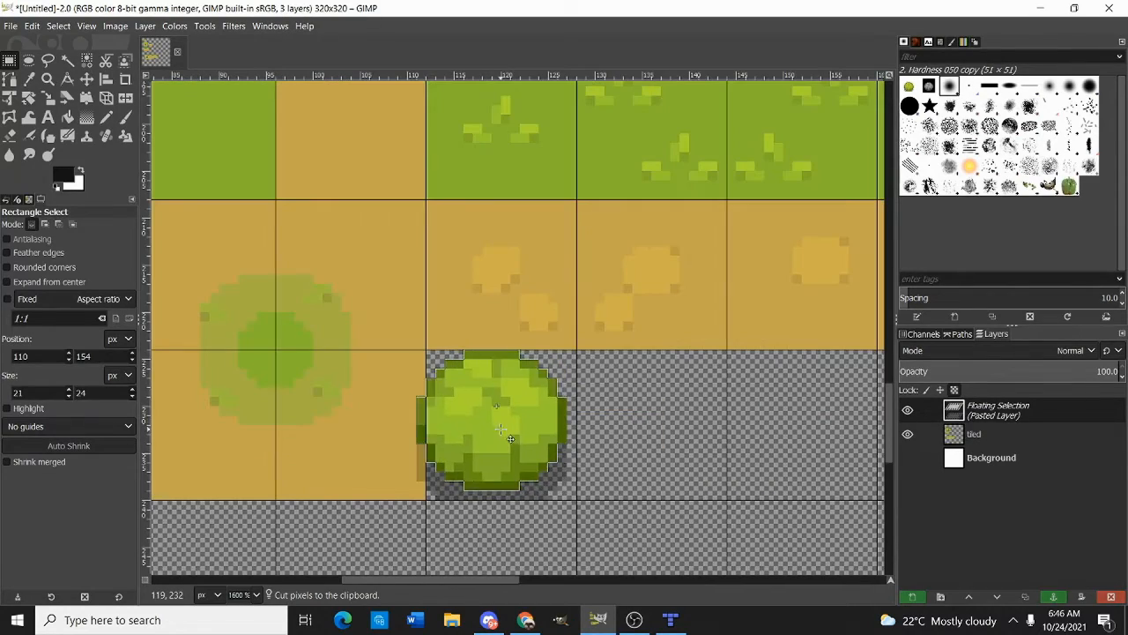
{"action": "scroll", "coordinate": [575, 344], "scroll_direction": "down", "scroll_amount": 3}
Shift the pasted bush's Hue to 5.23 with Hue-Chroma
{"action": "right_click", "coordinate": [573, 344]}
{"action": "mouse_move", "coordinate": [608, 443]}
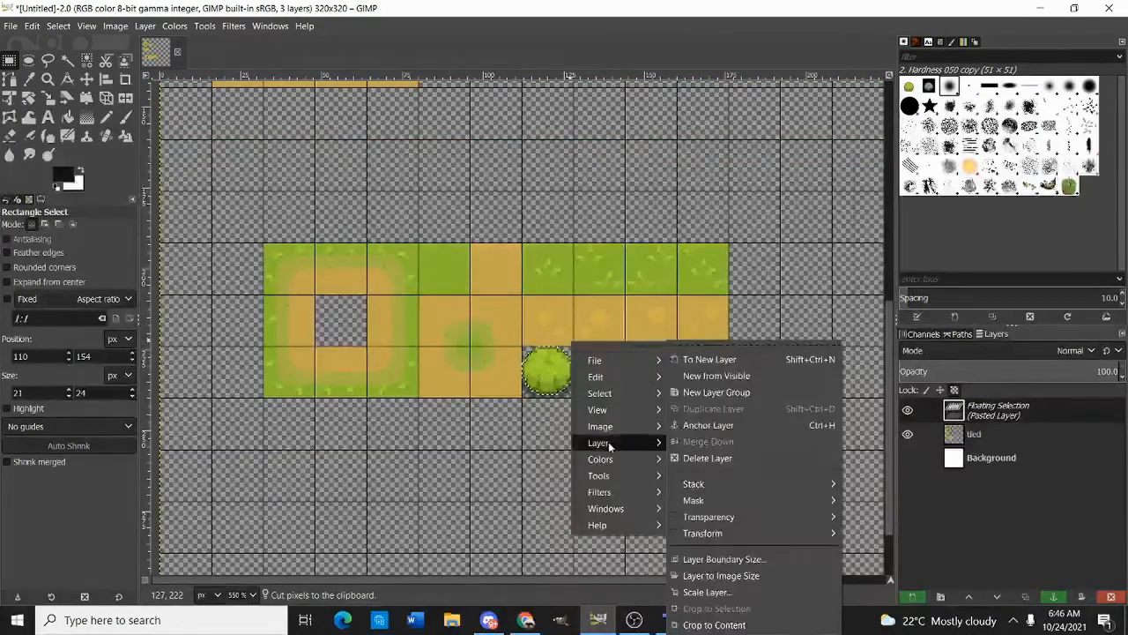
{"action": "left_click", "coordinate": [749, 219]}
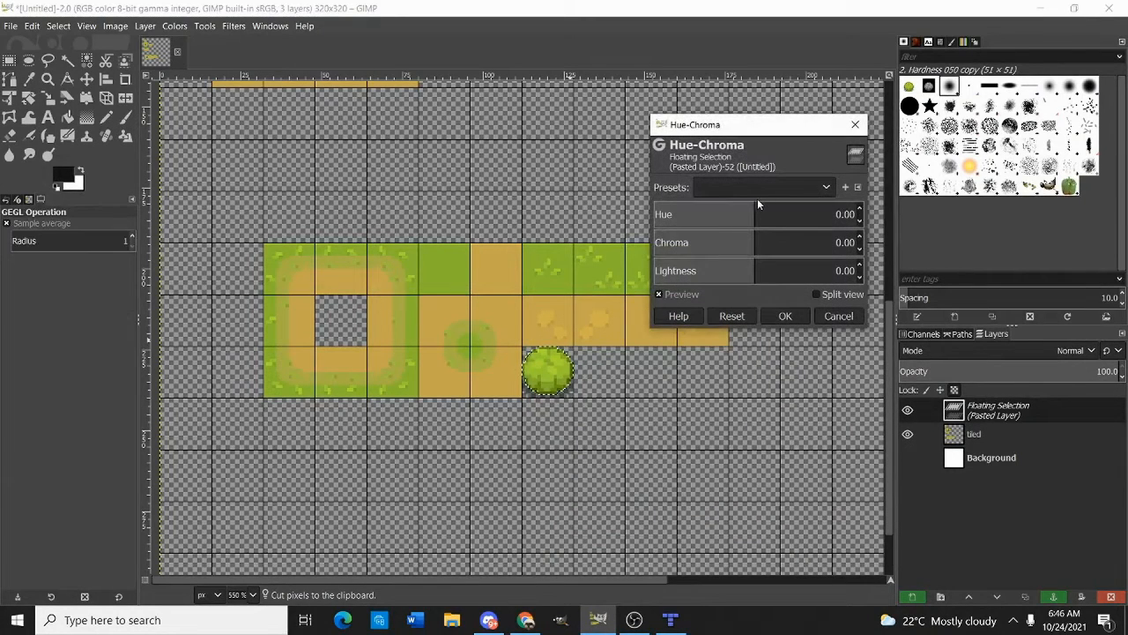
{"action": "left_click", "coordinate": [757, 211]}
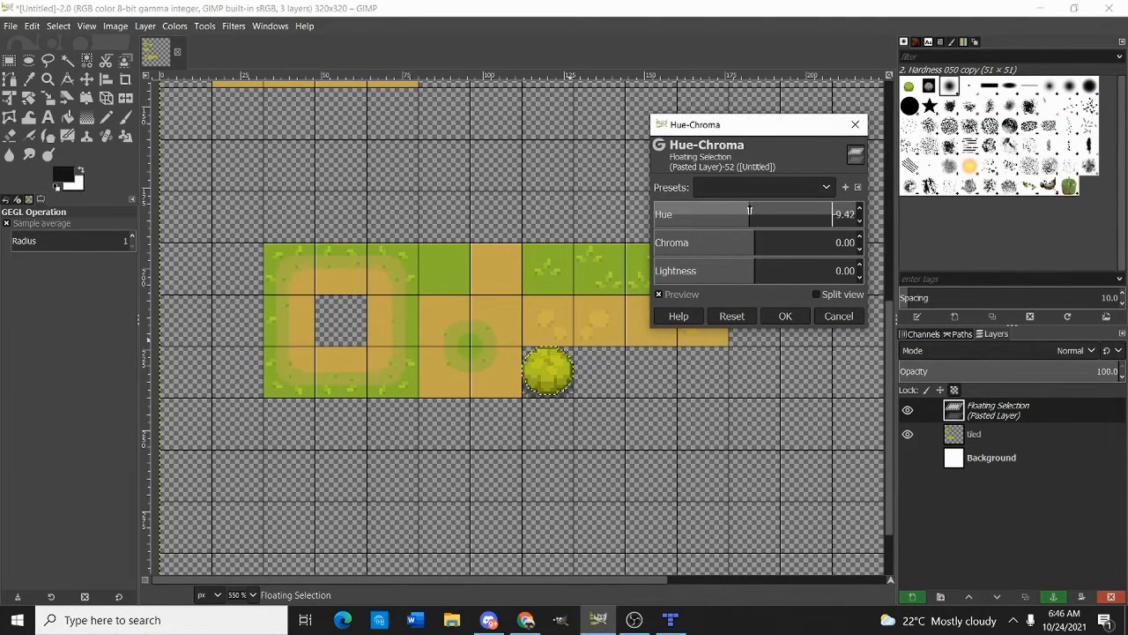
{"action": "left_click_drag", "start_coordinate": [762, 213], "coordinate": [752, 213]}
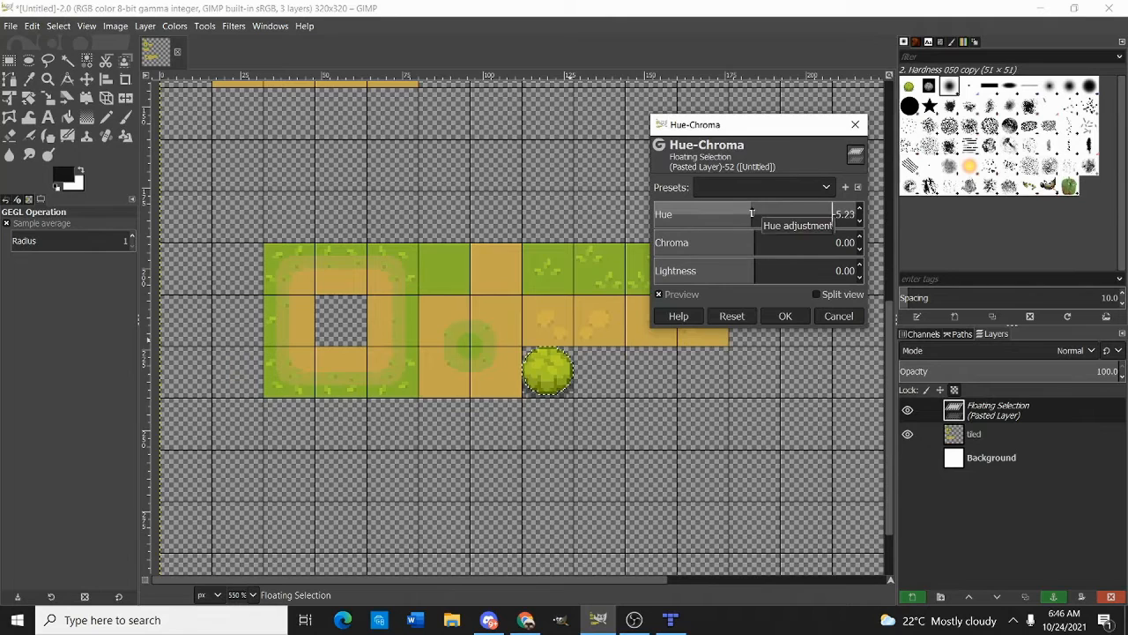
{"action": "left_click", "coordinate": [756, 213]}
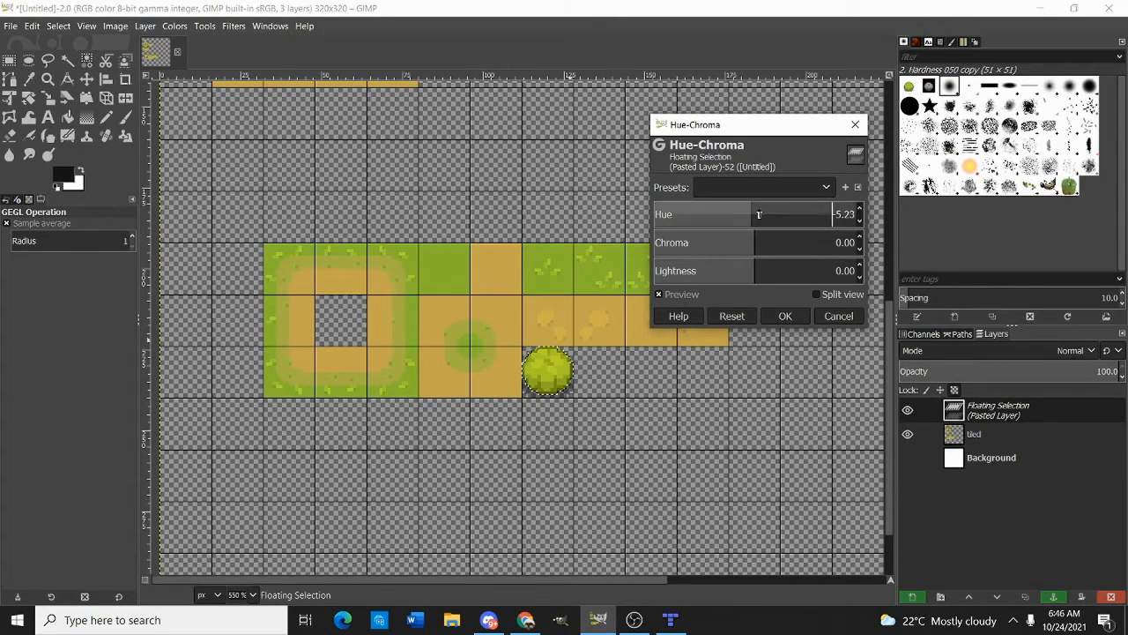
{"action": "left_click", "coordinate": [756, 212]}
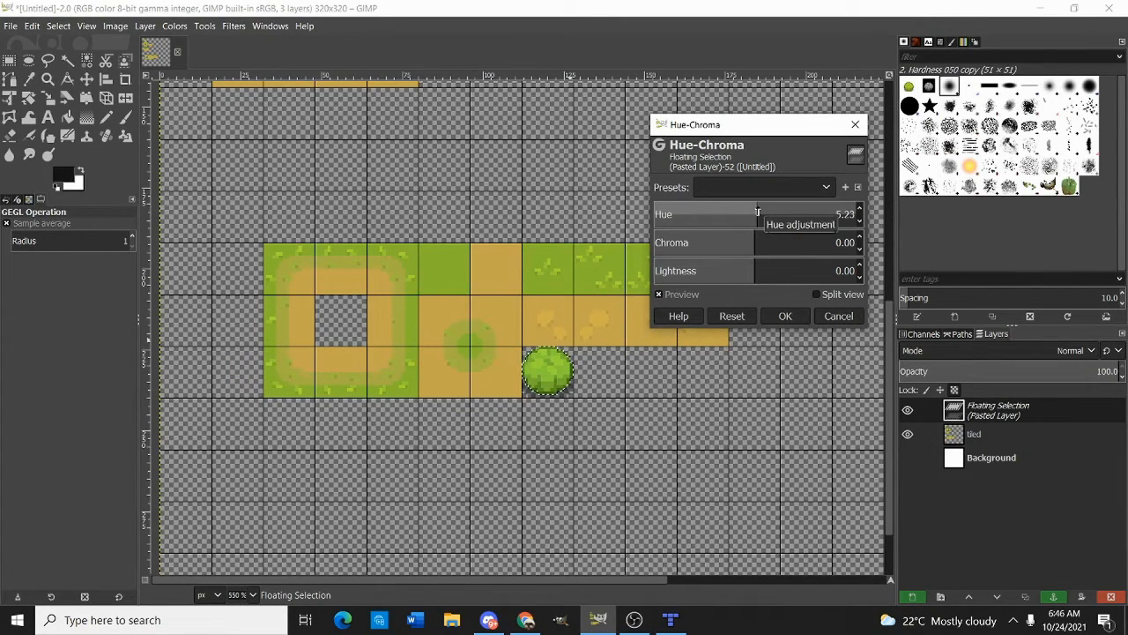
{"action": "left_click", "coordinate": [786, 315]}
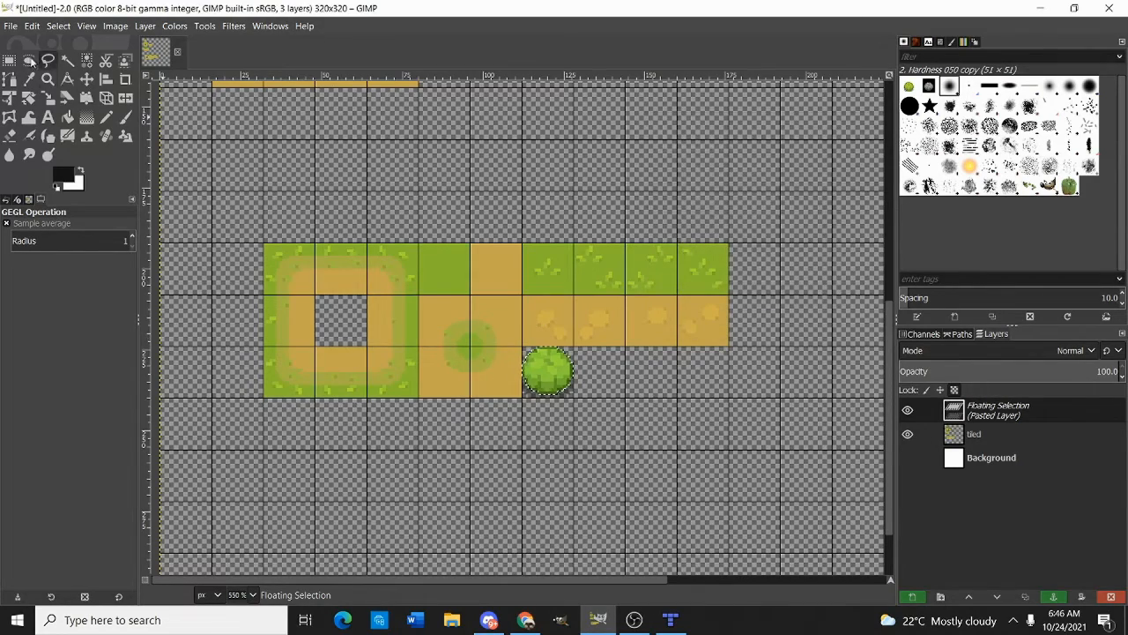
Copy the recoloured bush, anchor it, and paste a duplicate in the adjacent cell under the second pebbled dirt tile
{"action": "key", "text": "r"}
{"action": "scroll", "coordinate": [544, 304], "scroll_direction": "down", "scroll_amount": 1}
{"action": "scroll", "coordinate": [544, 304], "scroll_direction": "right", "scroll_amount": 1}
{"action": "scroll", "coordinate": [535, 302], "scroll_direction": "up", "scroll_amount": 3}
{"action": "key", "text": "ctrl+c"}
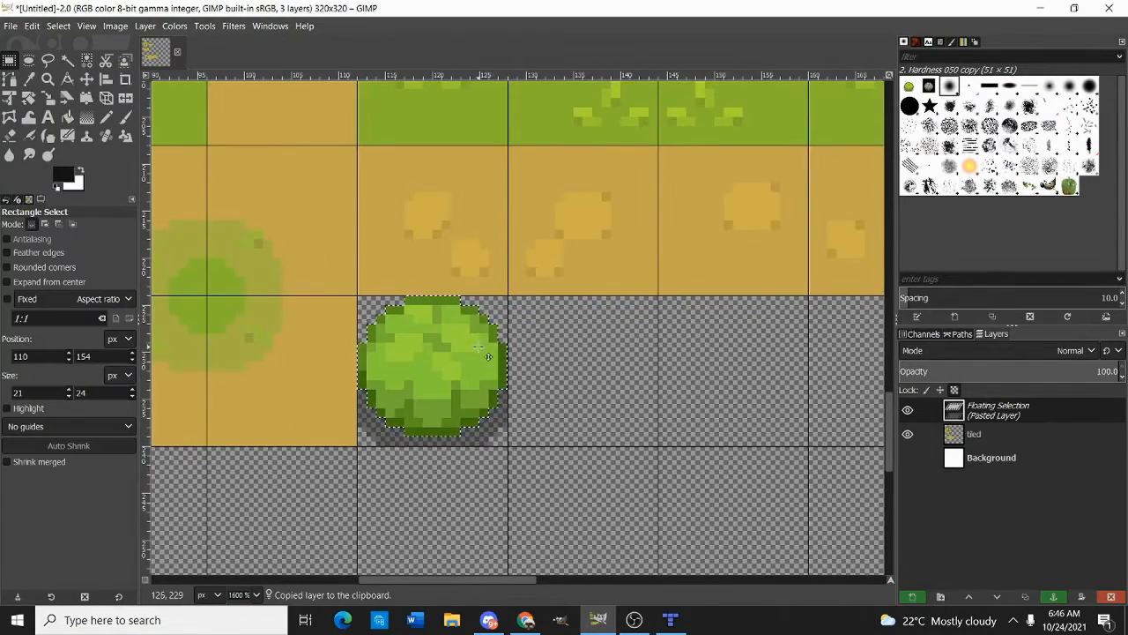
{"action": "left_click", "coordinate": [567, 374]}
{"action": "scroll", "coordinate": [640, 389], "scroll_direction": "down", "scroll_amount": 1}
{"action": "scroll", "coordinate": [640, 388], "scroll_direction": "right", "scroll_amount": 1}
{"action": "left_click_drag", "start_coordinate": [523, 308], "coordinate": [654, 477]}
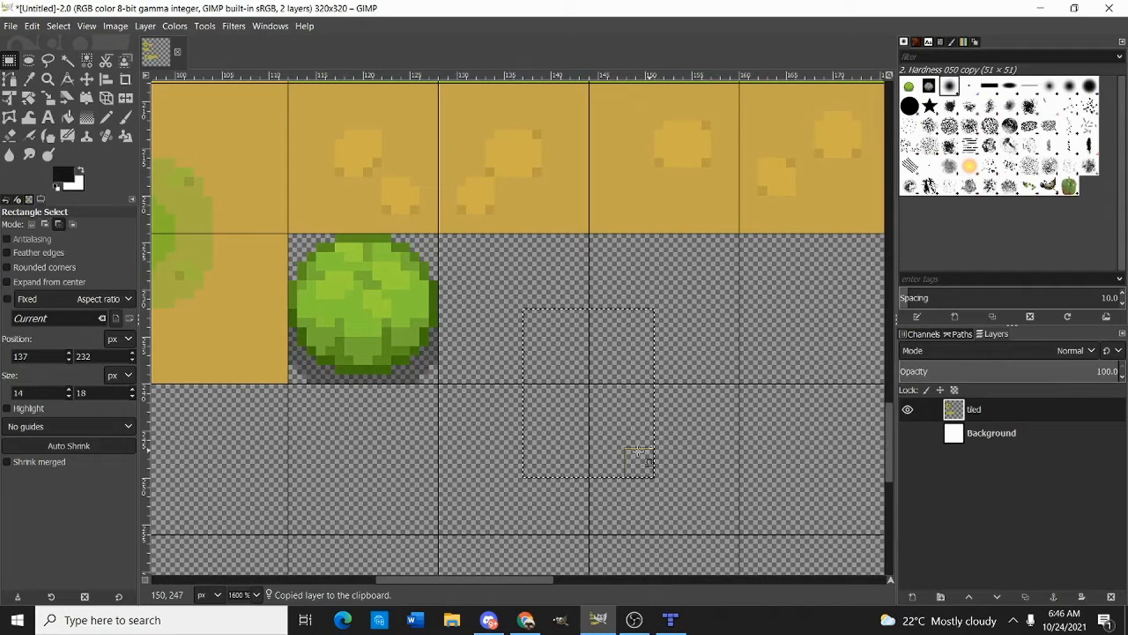
{"action": "key", "text": "ctrl+v"}
{"action": "left_click_drag", "start_coordinate": [626, 426], "coordinate": [559, 321]}
Recolour the duplicate bush yellow with a Hue-Chroma Hue of -15.70 and anchor it
{"action": "right_click", "coordinate": [557, 294]}
{"action": "mouse_move", "coordinate": [621, 408]}
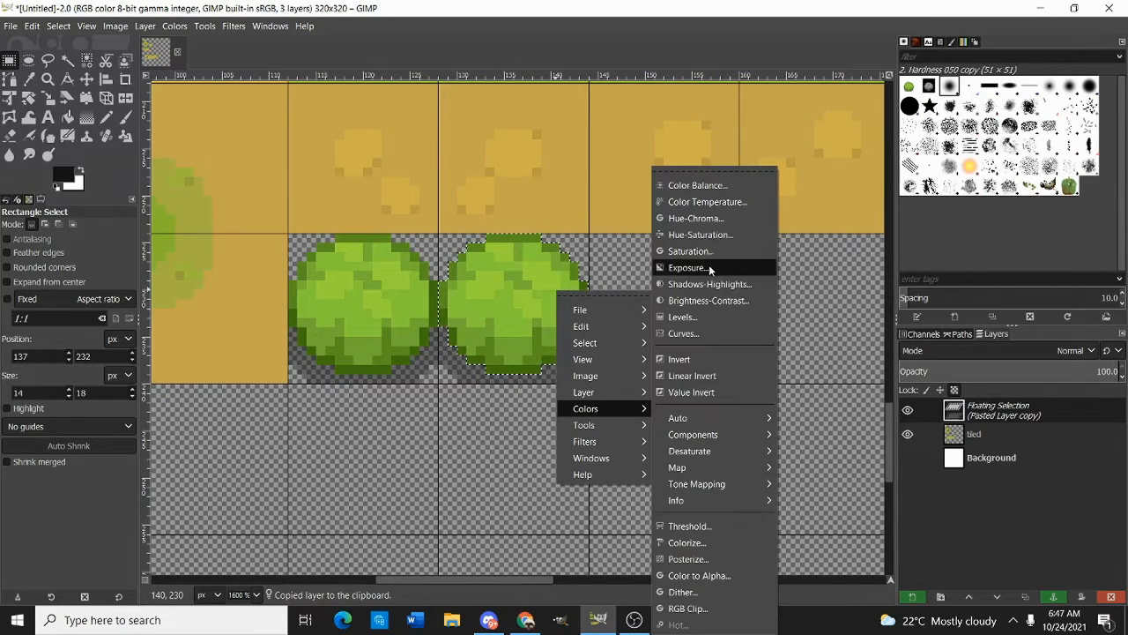
{"action": "left_click", "coordinate": [700, 221]}
{"action": "mouse_move", "coordinate": [746, 220]}
{"action": "left_mouse_down"}
{"action": "mouse_move", "coordinate": [775, 216]}
{"action": "mouse_move", "coordinate": [746, 211]}
{"action": "left_mouse_up"}
{"action": "scroll", "coordinate": [535, 375], "scroll_direction": "down", "scroll_amount": 3}
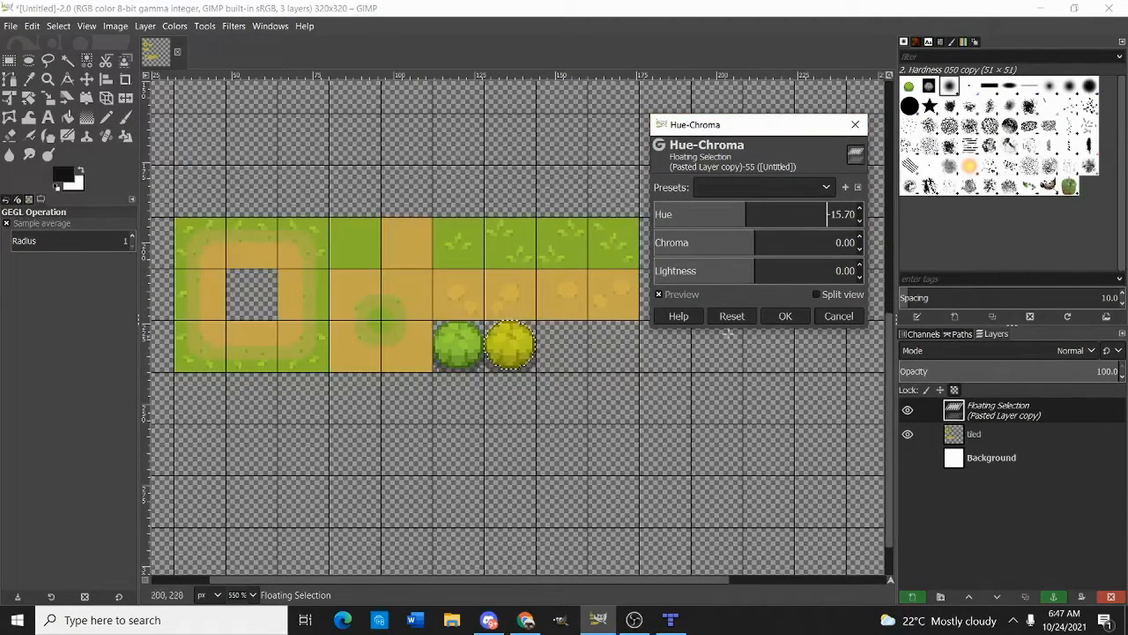
{"action": "key", "text": "Return"}
{"action": "key", "text": "r"}
{"action": "scroll", "coordinate": [596, 361], "scroll_direction": "up", "scroll_amount": 1}
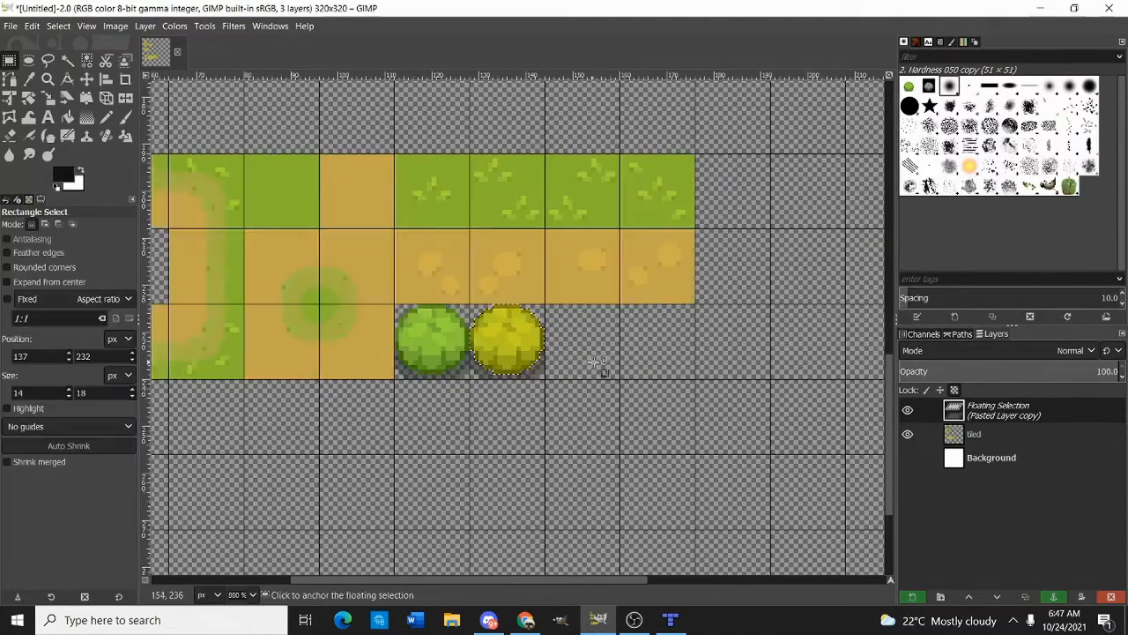
{"action": "left_click", "coordinate": [596, 362]}
Paste another green bush below the row and apply Hue-Chroma with Hue -26.16 and Chroma -4.65
{"action": "left_click_drag", "start_coordinate": [566, 374], "coordinate": [625, 441]}
{"action": "scroll", "coordinate": [608, 405], "scroll_direction": "up", "scroll_amount": 2}
{"action": "key", "text": "ctrl+v"}
{"action": "right_click", "coordinate": [591, 422]}
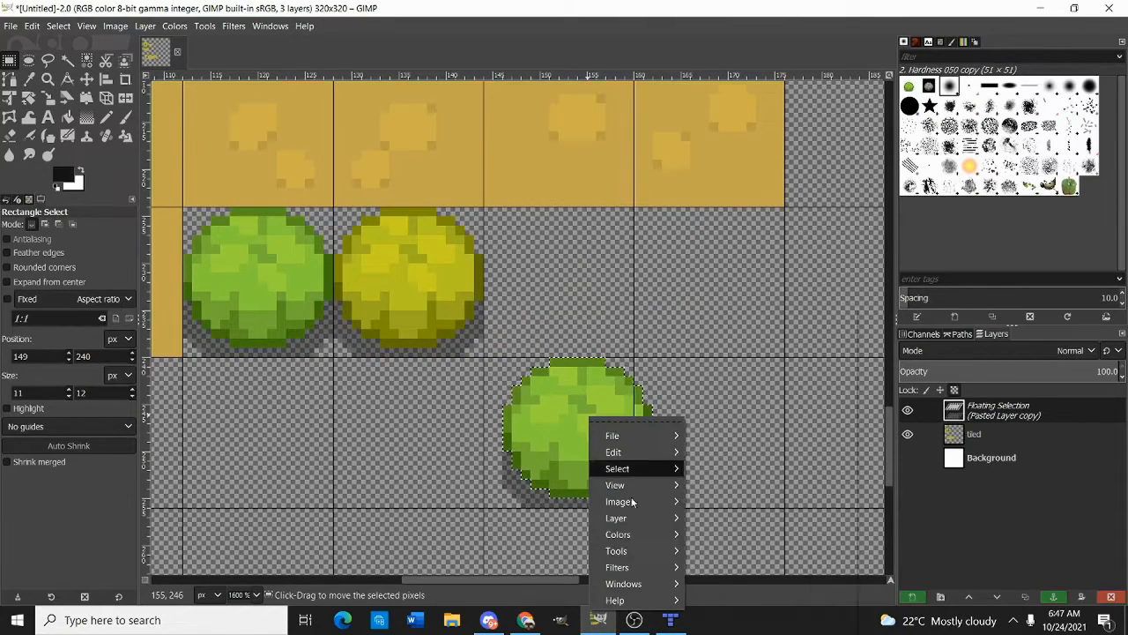
{"action": "mouse_move", "coordinate": [622, 534]}
{"action": "left_click", "coordinate": [765, 216]}
{"action": "left_click_drag", "start_coordinate": [758, 211], "coordinate": [745, 237]}
{"action": "left_click", "coordinate": [750, 236]}
{"action": "scroll", "coordinate": [507, 335], "scroll_direction": "down", "scroll_amount": 4}
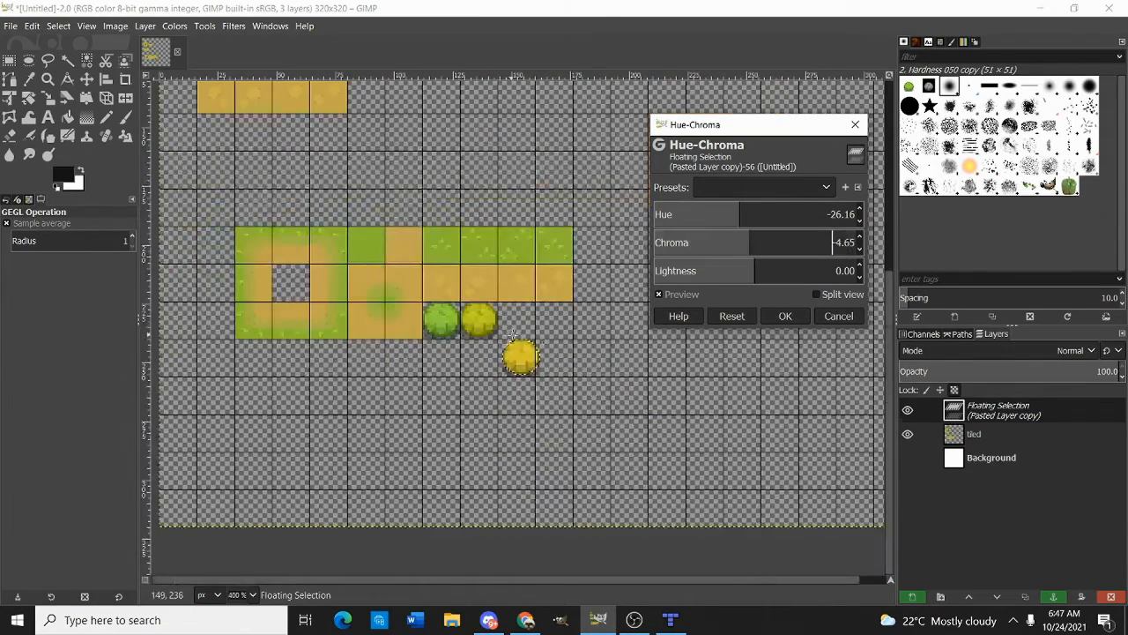
{"action": "scroll", "coordinate": [559, 342], "scroll_direction": "up", "scroll_amount": 2}
{"action": "left_click", "coordinate": [785, 315]}
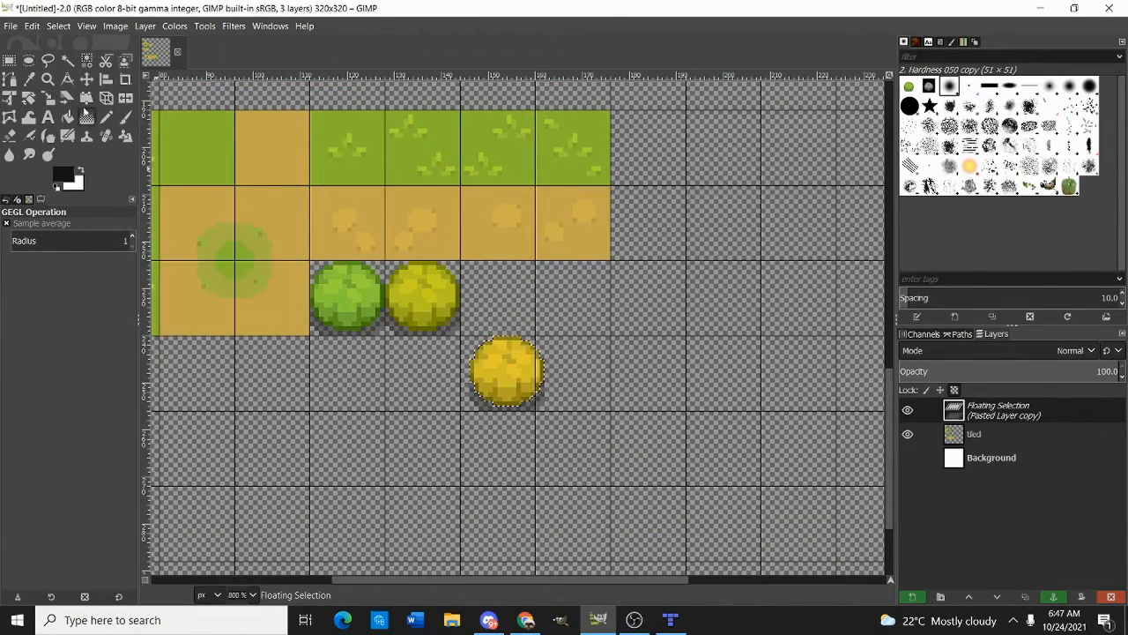
Move the golden bush into the third cell beneath the pebbled dirt tiles and anchor it
{"action": "left_click", "coordinate": [10, 61]}
{"action": "mouse_move", "coordinate": [510, 368]}
{"action": "left_mouse_down"}
{"action": "mouse_move", "coordinate": [499, 295]}
{"action": "mouse_move", "coordinate": [582, 349]}
{"action": "mouse_move", "coordinate": [569, 302]}
{"action": "left_mouse_up"}
{"action": "left_click", "coordinate": [562, 312]}
Paste another green bush into the fourth cell beneath the pebbled dirt tiles
{"action": "scroll", "coordinate": [562, 341], "scroll_direction": "down", "scroll_amount": 3}
{"action": "scroll", "coordinate": [562, 341], "scroll_direction": "up", "scroll_amount": 2}
{"action": "scroll", "coordinate": [568, 332], "scroll_direction": "up", "scroll_amount": 1}
{"action": "key", "text": "ctrl+v"}
Recolour the fourth bush a cooler green with a Hue-Chroma Hue of 9.42 and anchor it
{"action": "right_click", "coordinate": [588, 390]}
{"action": "mouse_move", "coordinate": [643, 507]}
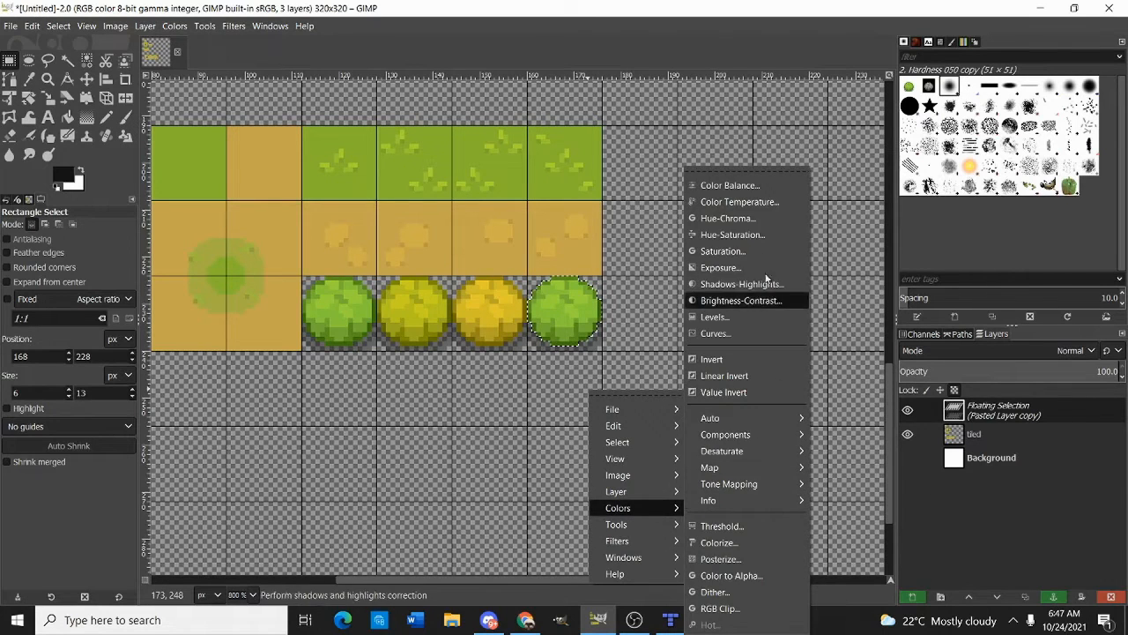
{"action": "left_click", "coordinate": [754, 219]}
{"action": "left_click", "coordinate": [769, 212]}
{"action": "left_click_drag", "start_coordinate": [767, 212], "coordinate": [759, 211]}
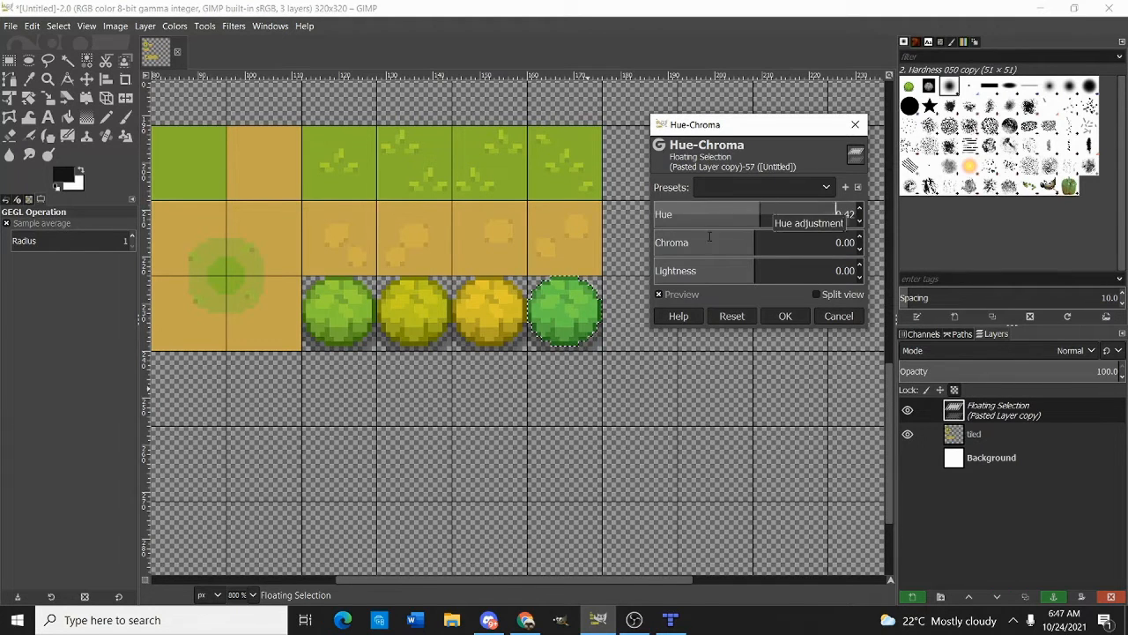
{"action": "scroll", "coordinate": [614, 335], "scroll_direction": "down", "scroll_amount": 3}
{"action": "left_click", "coordinate": [783, 318]}
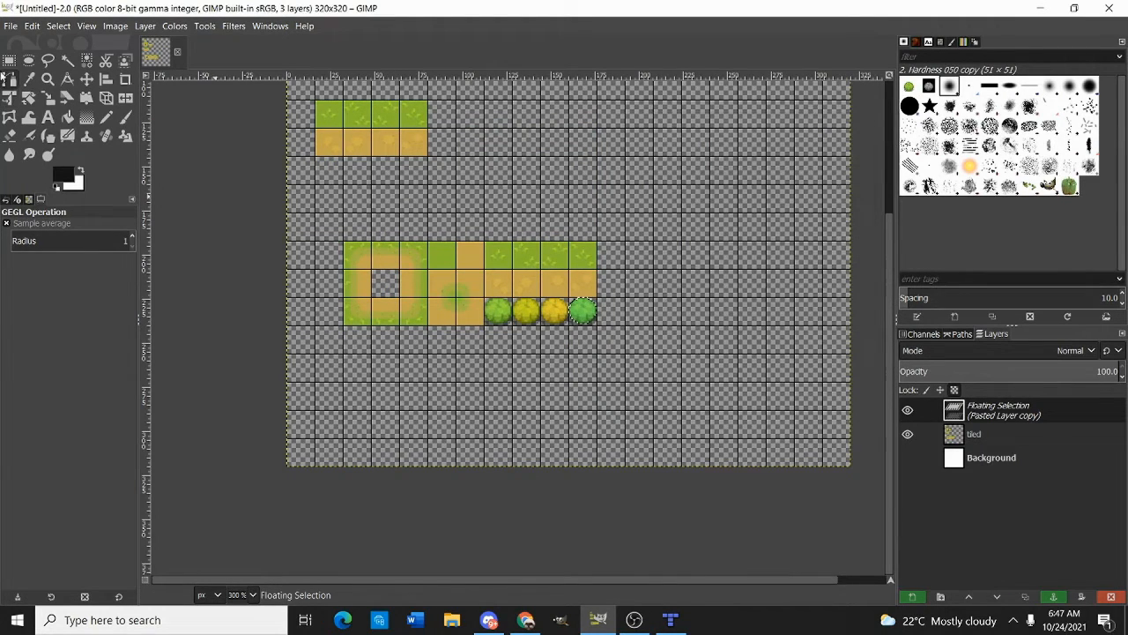
{"action": "left_click", "coordinate": [10, 61]}
{"action": "left_click", "coordinate": [387, 189]}
Copy the whole tileset with a 144 × 48 px selection at 32, 192, then clear the selection
{"action": "scroll", "coordinate": [544, 292], "scroll_direction": "down", "scroll_amount": 2}
{"action": "scroll", "coordinate": [548, 294], "scroll_direction": "up", "scroll_amount": 6}
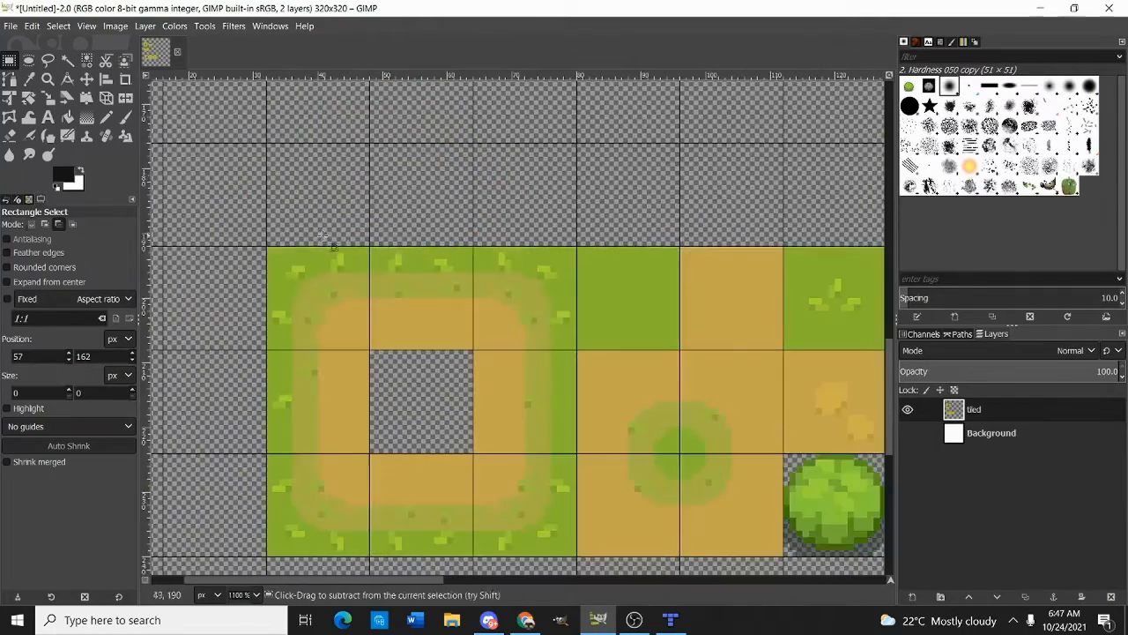
{"action": "left_click_drag", "start_coordinate": [265, 248], "coordinate": [675, 398]}
{"action": "scroll", "coordinate": [423, 337], "scroll_direction": "down", "scroll_amount": 4}
{"action": "scroll", "coordinate": [615, 402], "scroll_direction": "up", "scroll_amount": 3}
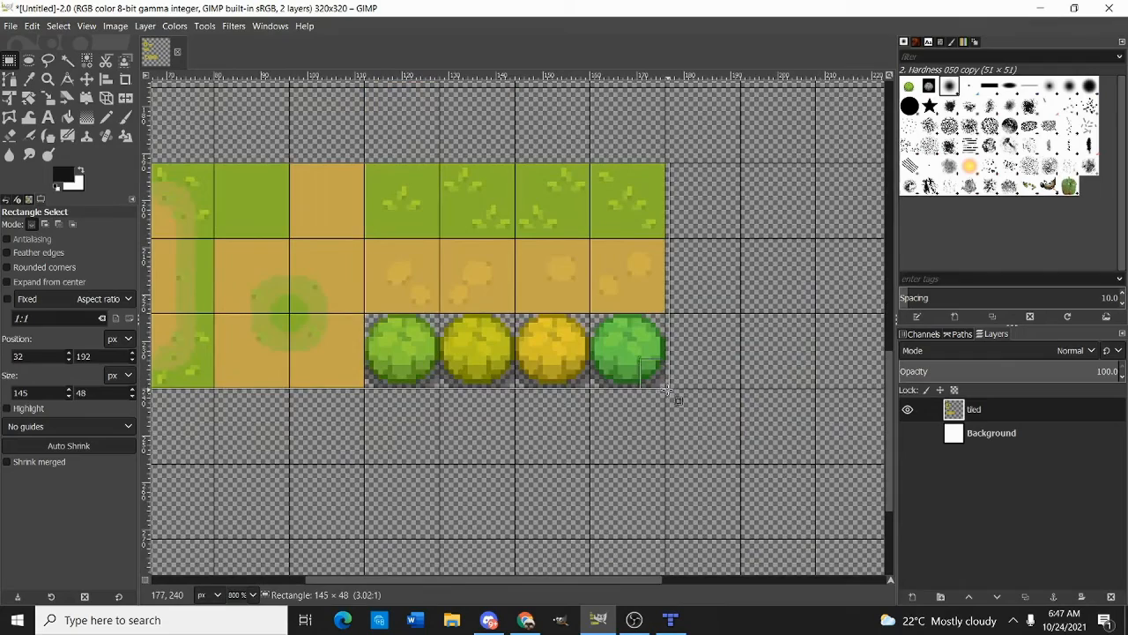
{"action": "scroll", "coordinate": [559, 417], "scroll_direction": "left", "scroll_amount": 4}
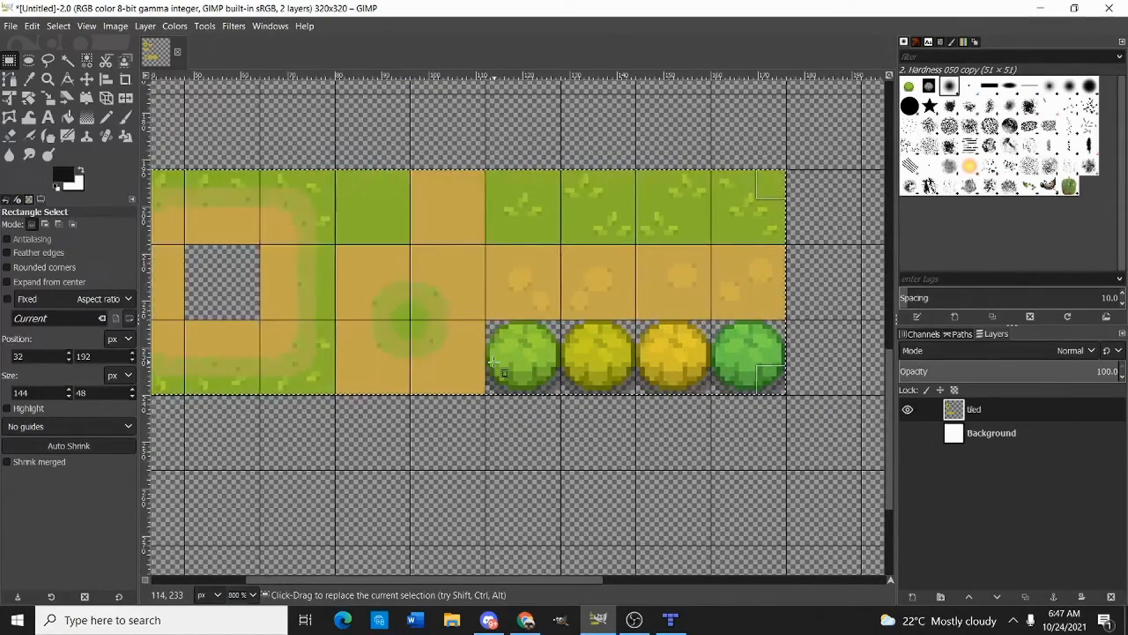
{"action": "key", "text": "ctrl+c"}
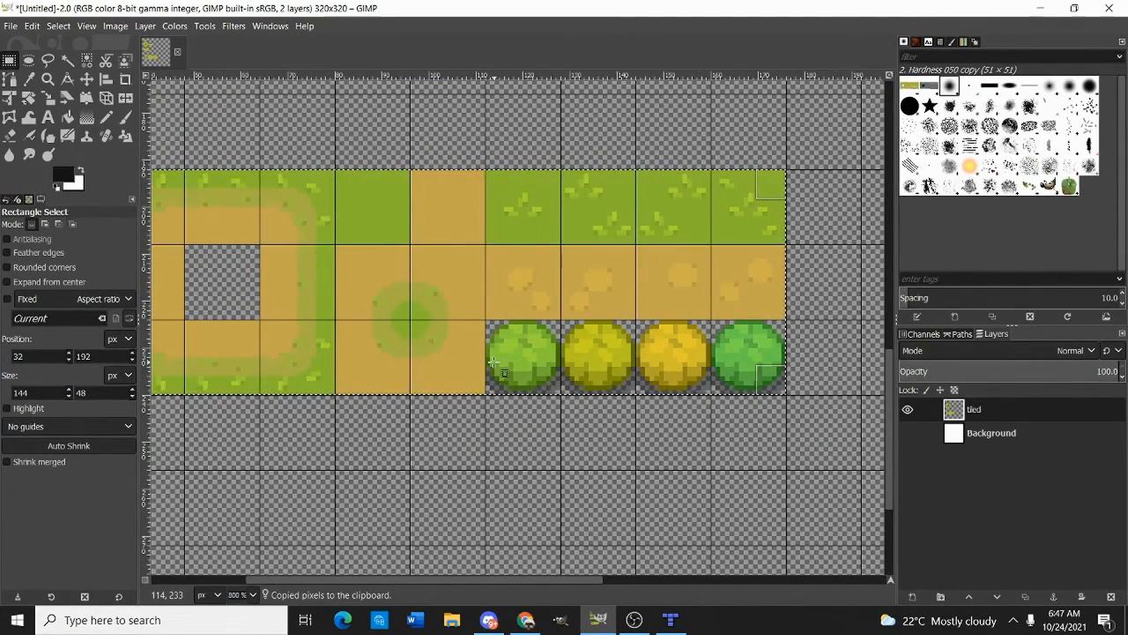
{"action": "scroll", "coordinate": [529, 374], "scroll_direction": "down", "scroll_amount": 2}
{"action": "left_click", "coordinate": [537, 394]}
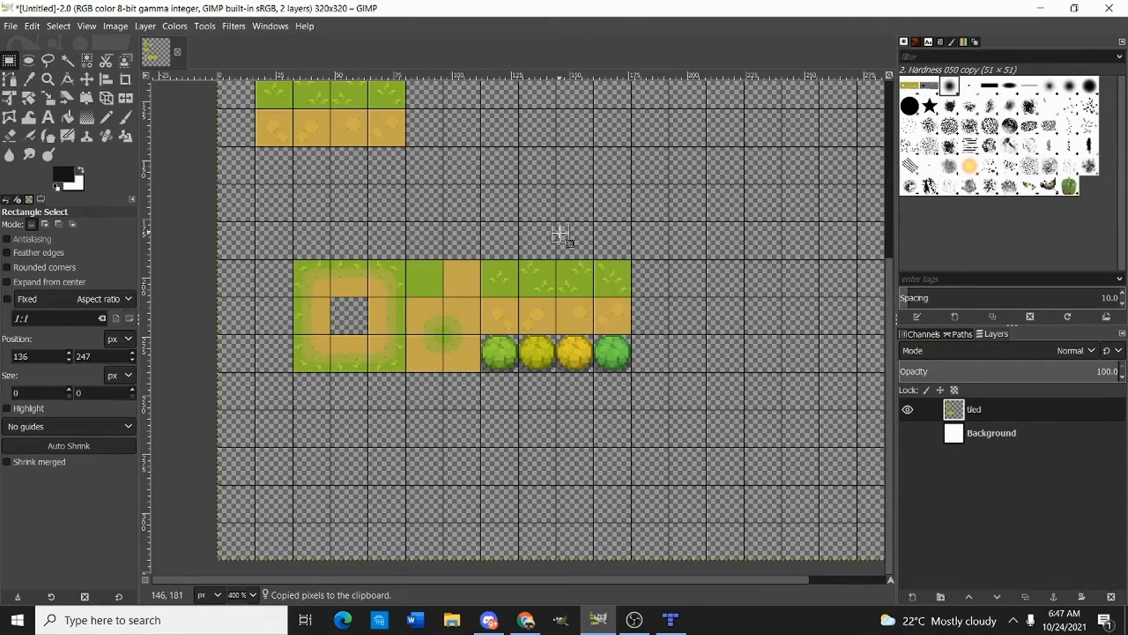
Paste the copied tileset as a new 144 × 48 px image and fit it in the view
{"action": "key", "text": "ctrl+shift+v"}
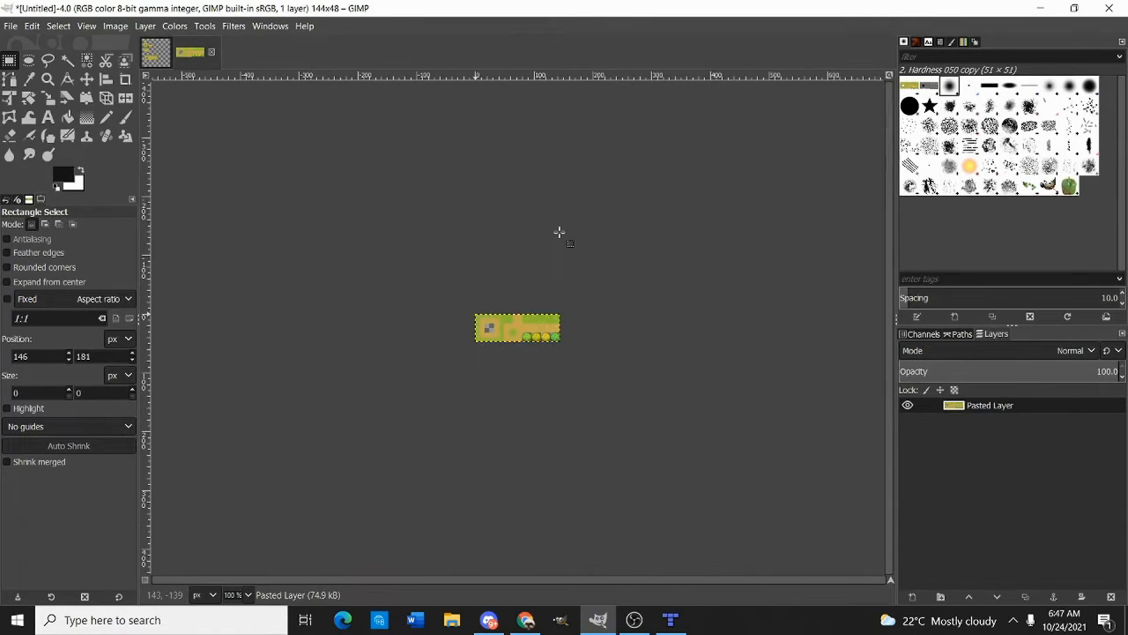
{"action": "key", "text": "ctrl+shift+j"}
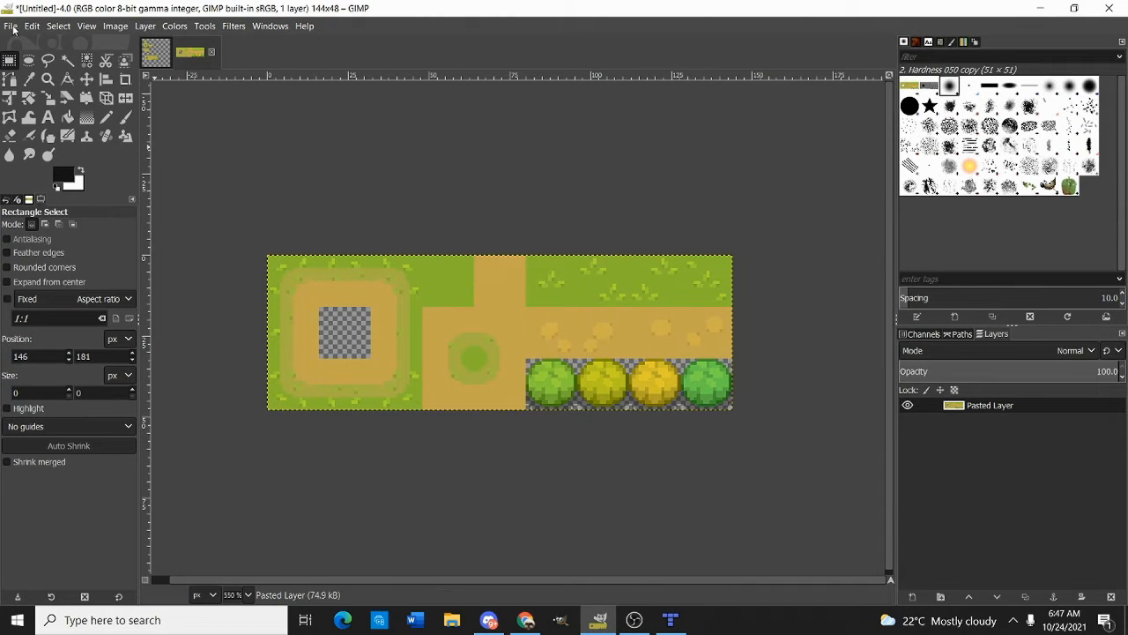
Minimise the open windows and create a folder named tiled-practice on the desktop
{"action": "left_click", "coordinate": [1038, 7]}
{"action": "left_click", "coordinate": [1040, 7]}
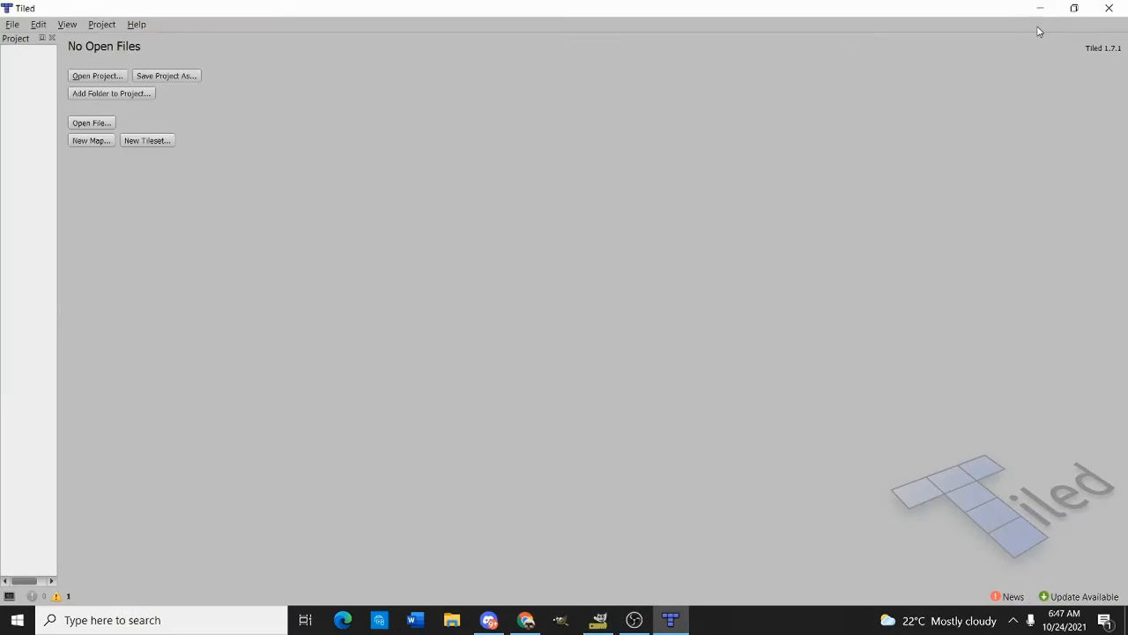
{"action": "left_click", "coordinate": [1039, 7]}
{"action": "left_click", "coordinate": [1041, 11]}
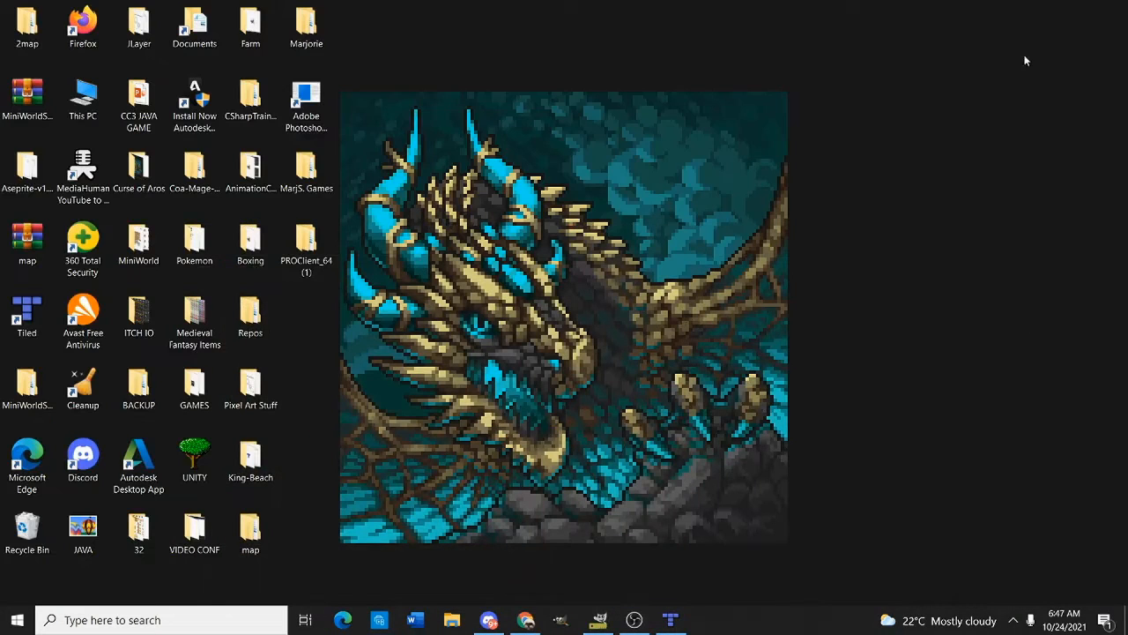
{"action": "right_click", "coordinate": [649, 187]}
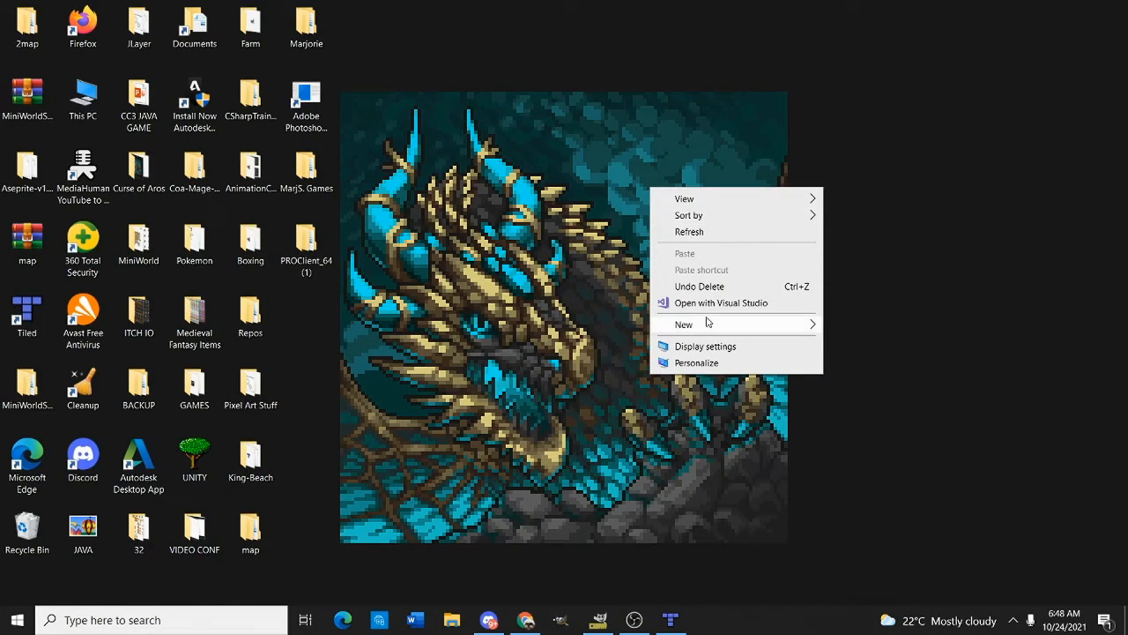
{"action": "mouse_move", "coordinate": [710, 324]}
{"action": "left_click", "coordinate": [853, 328]}
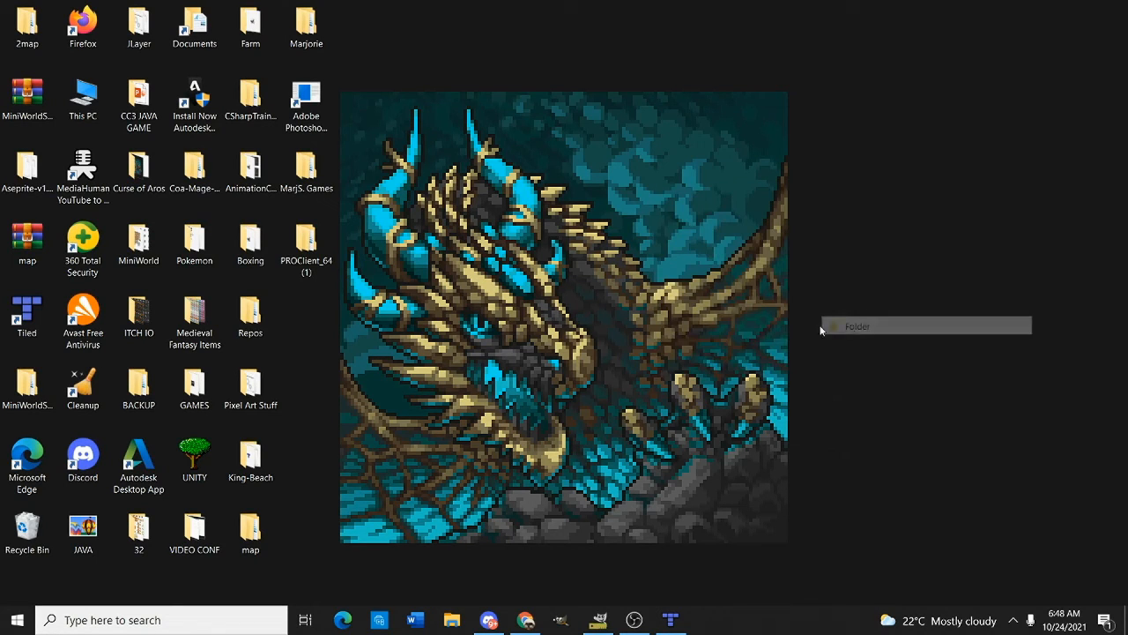
{"action": "type", "text": "tiled-practice"}
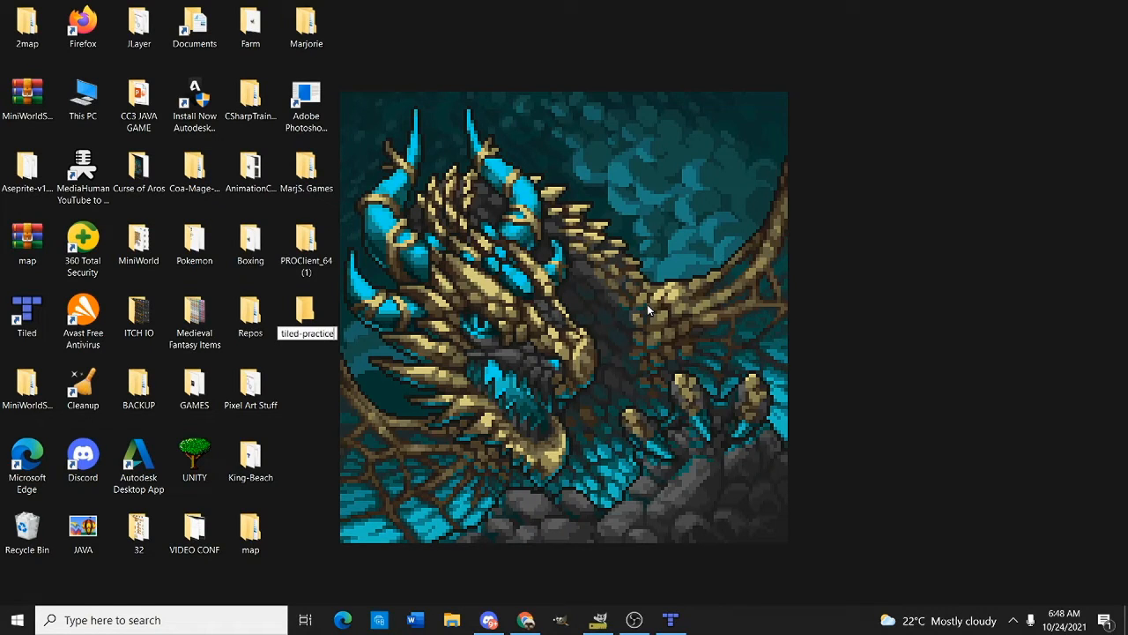
{"action": "key", "text": "Return"}
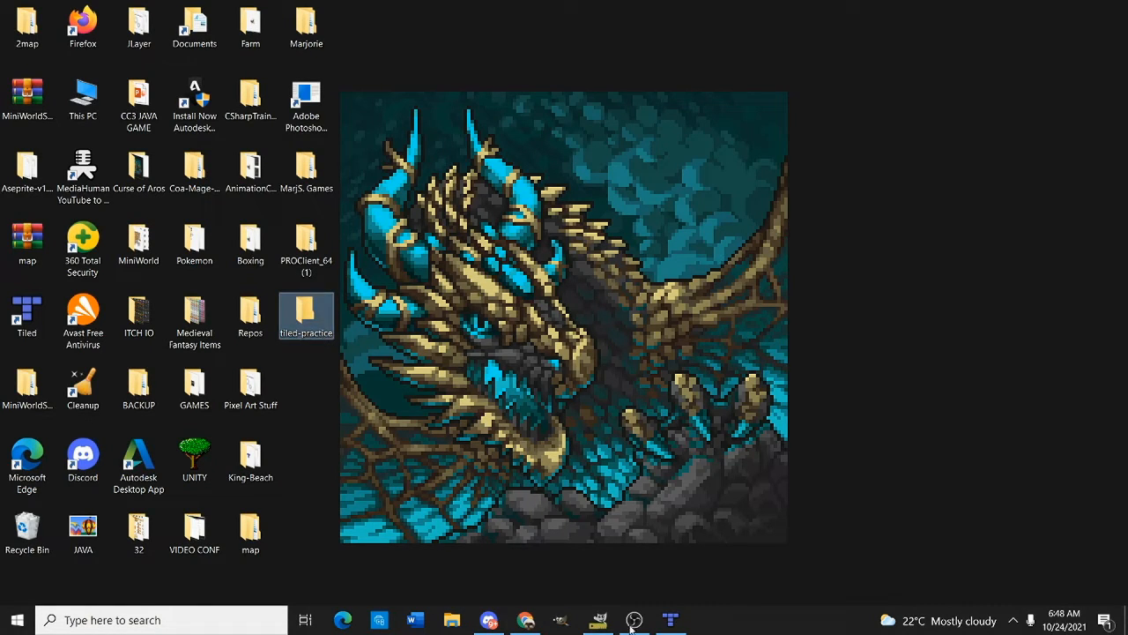
Switch back to GIMP and export the tileset image as grass-tiles.png into the desktop's tiled-practice folder with the default PNG options
{"action": "left_click", "coordinate": [597, 620]}
{"action": "left_click", "coordinate": [11, 26]}
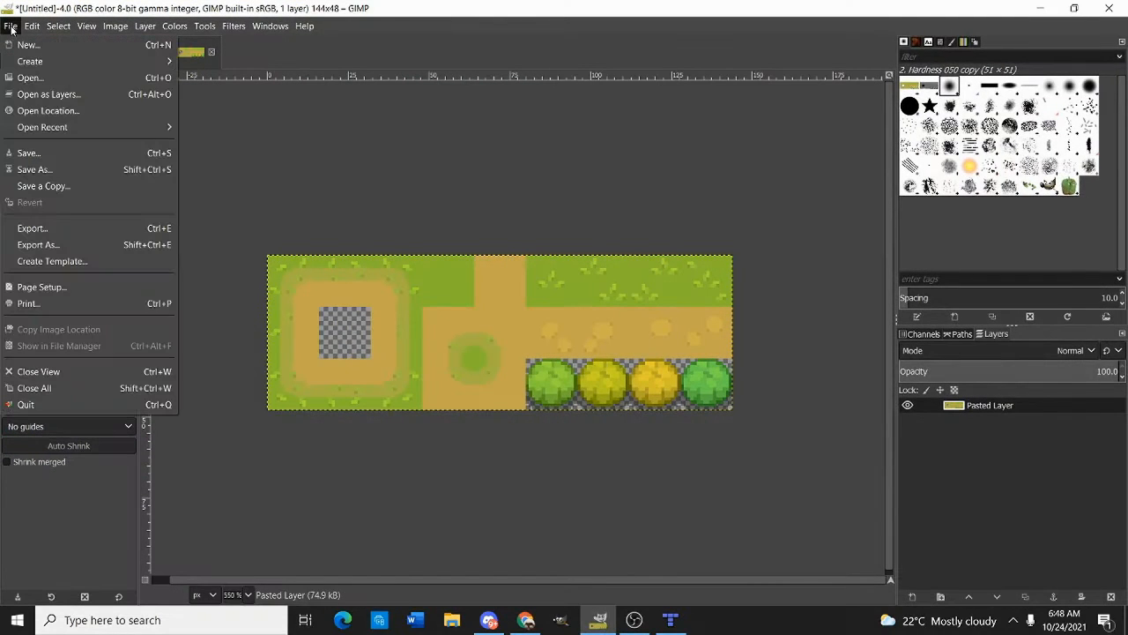
{"action": "left_click", "coordinate": [81, 246]}
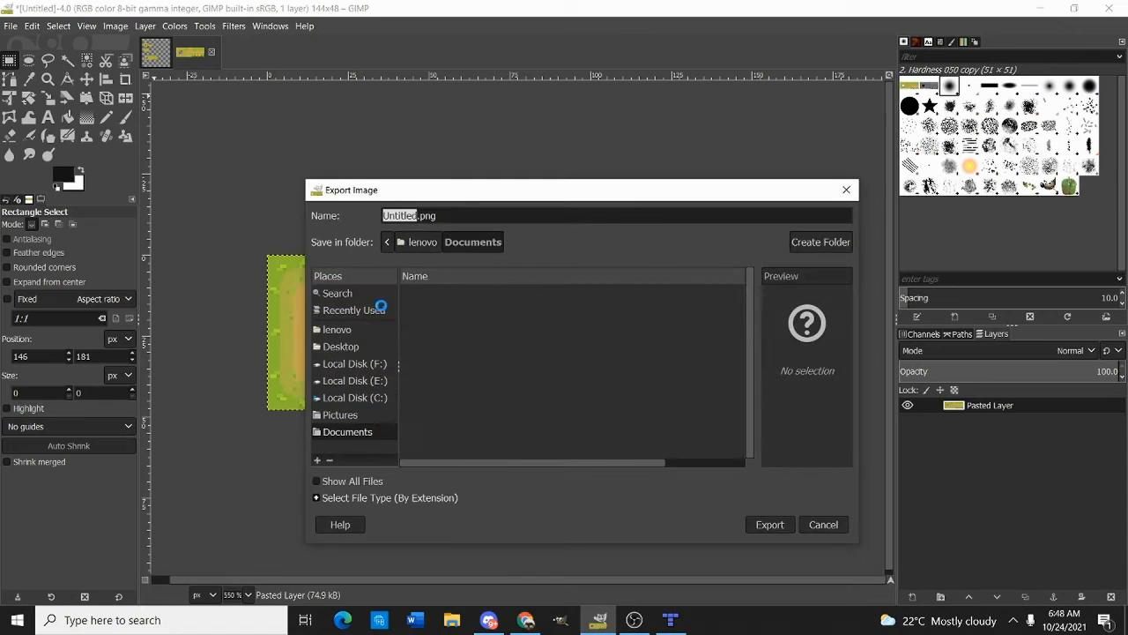
{"action": "left_click", "coordinate": [342, 347]}
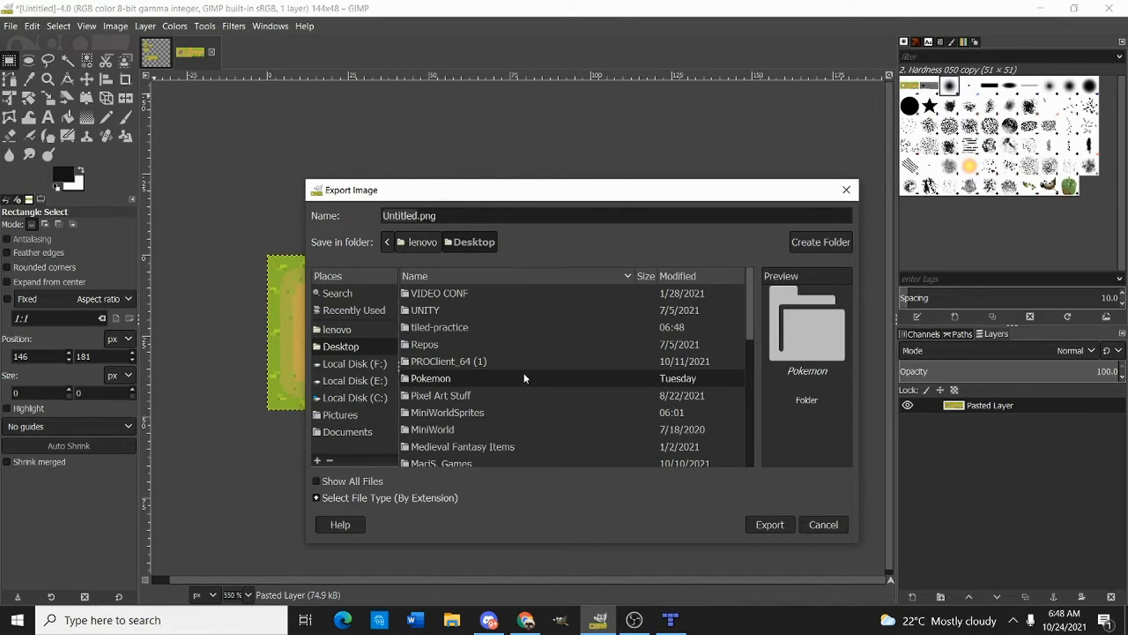
{"action": "double_click", "coordinate": [499, 327]}
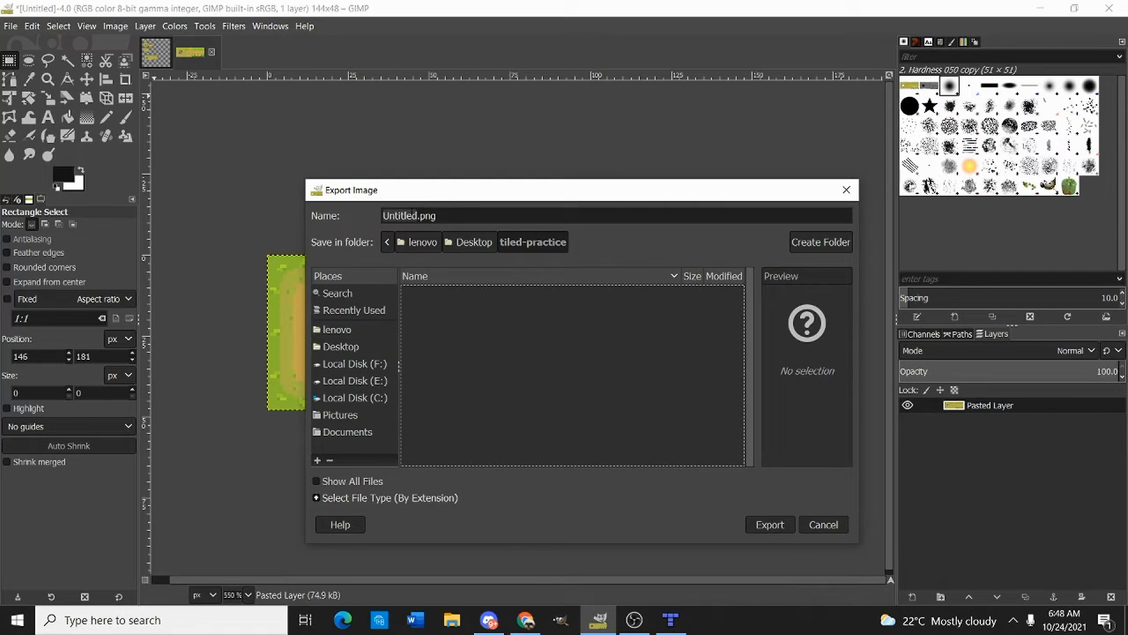
{"action": "left_click", "coordinate": [418, 215]}
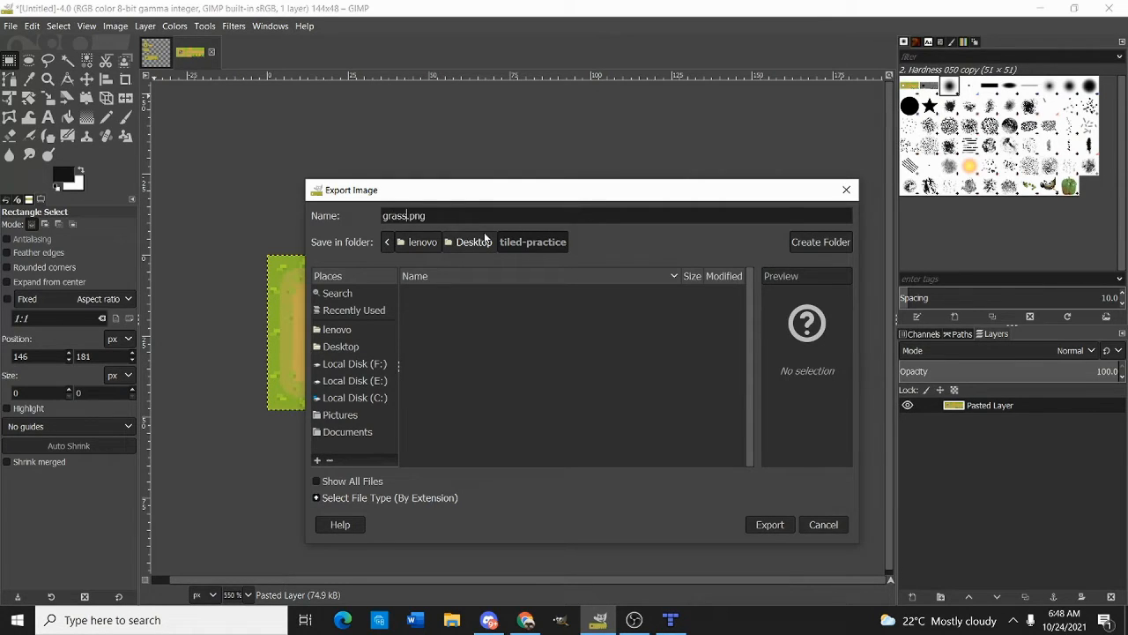
{"action": "key", "text": "Return"}
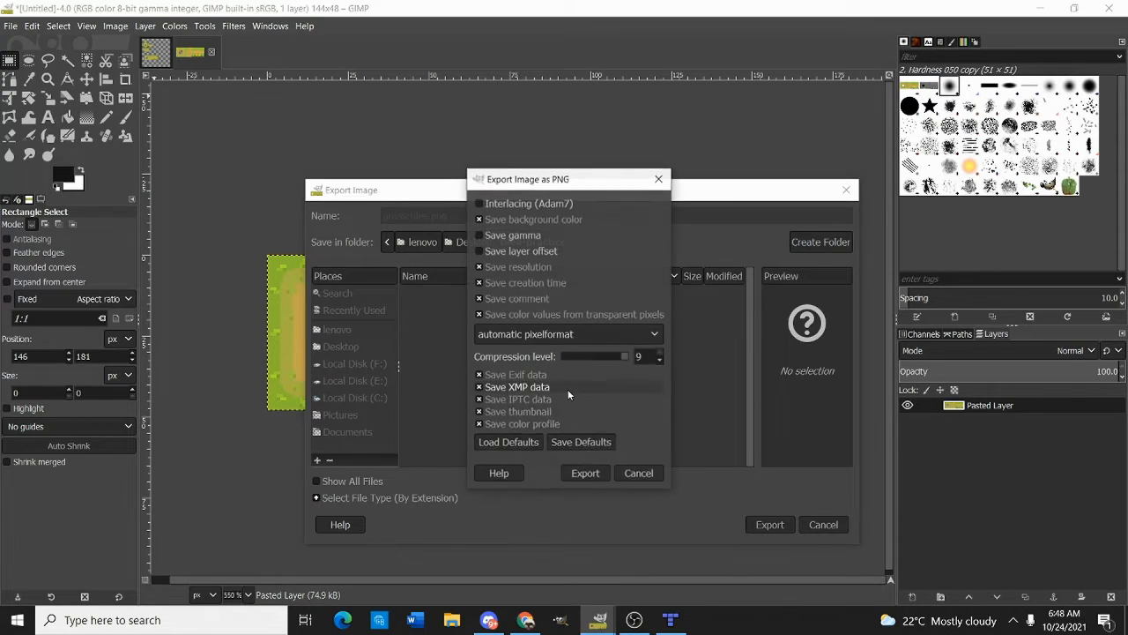
{"action": "left_click", "coordinate": [583, 471]}
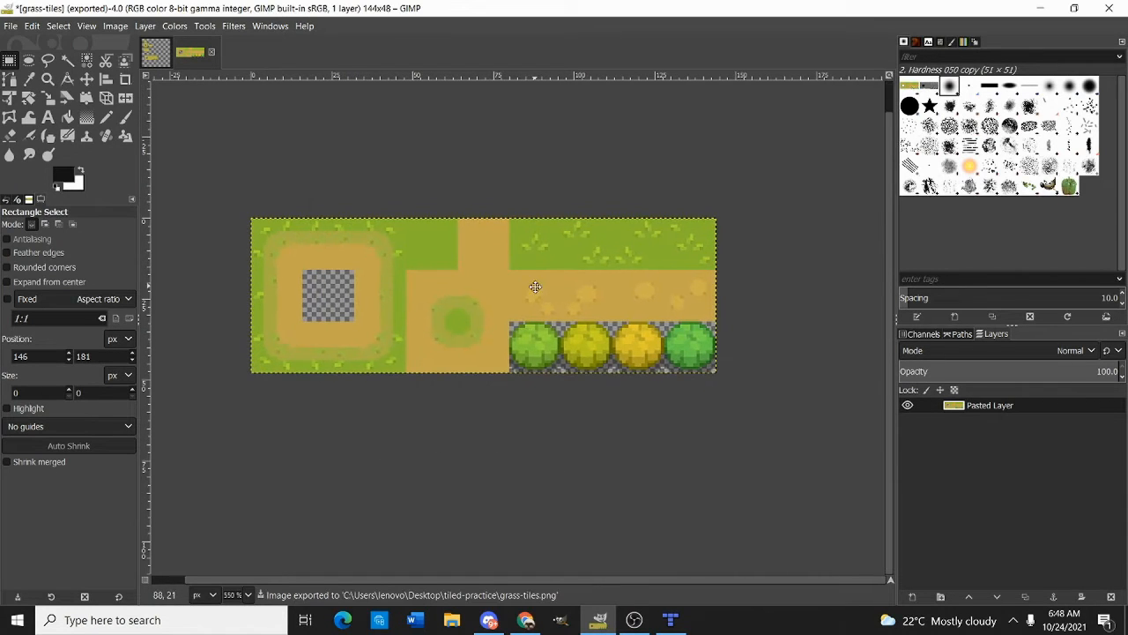
Switch to Tiled and start a new image-based tileset with tile width and height of 16 px
{"action": "left_click", "coordinate": [1037, 7]}
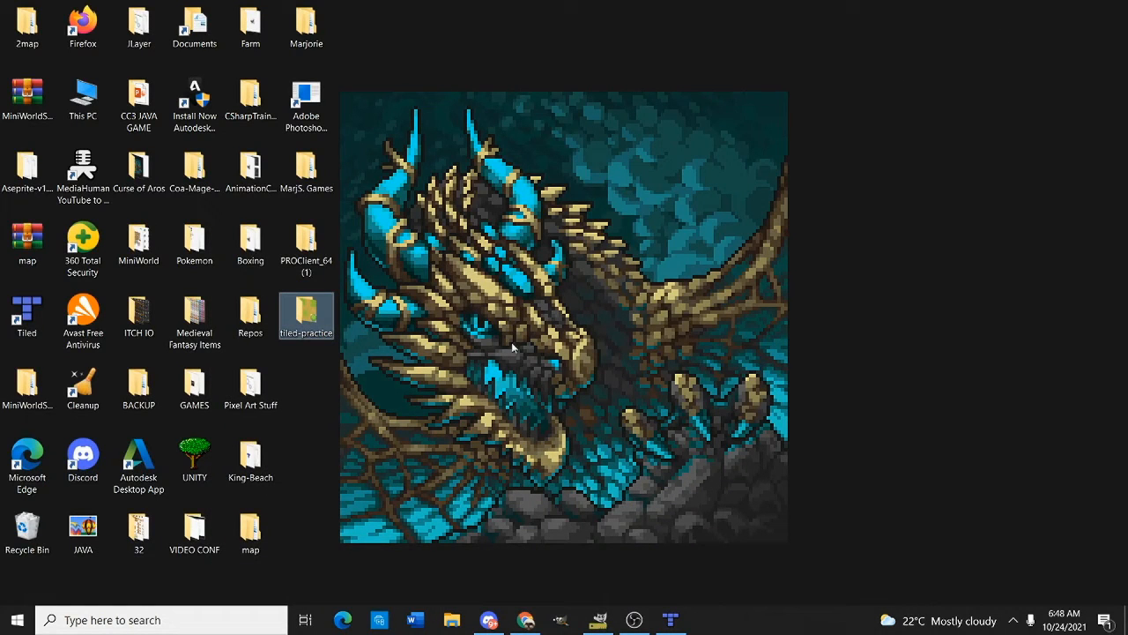
{"action": "mouse_move", "coordinate": [670, 620]}
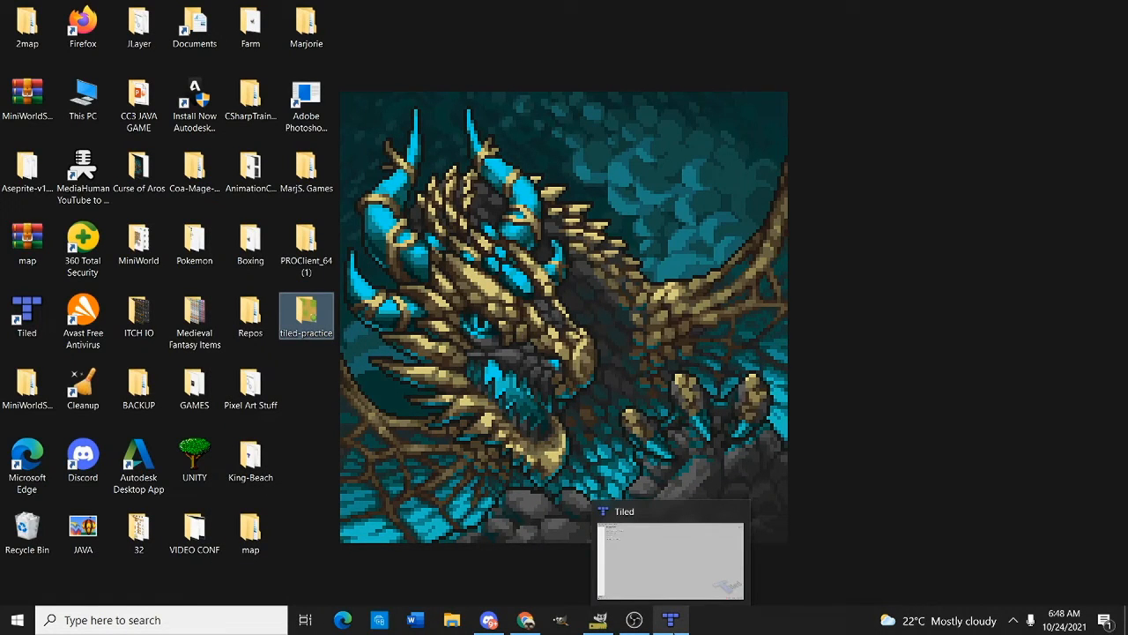
{"action": "left_click", "coordinate": [728, 586]}
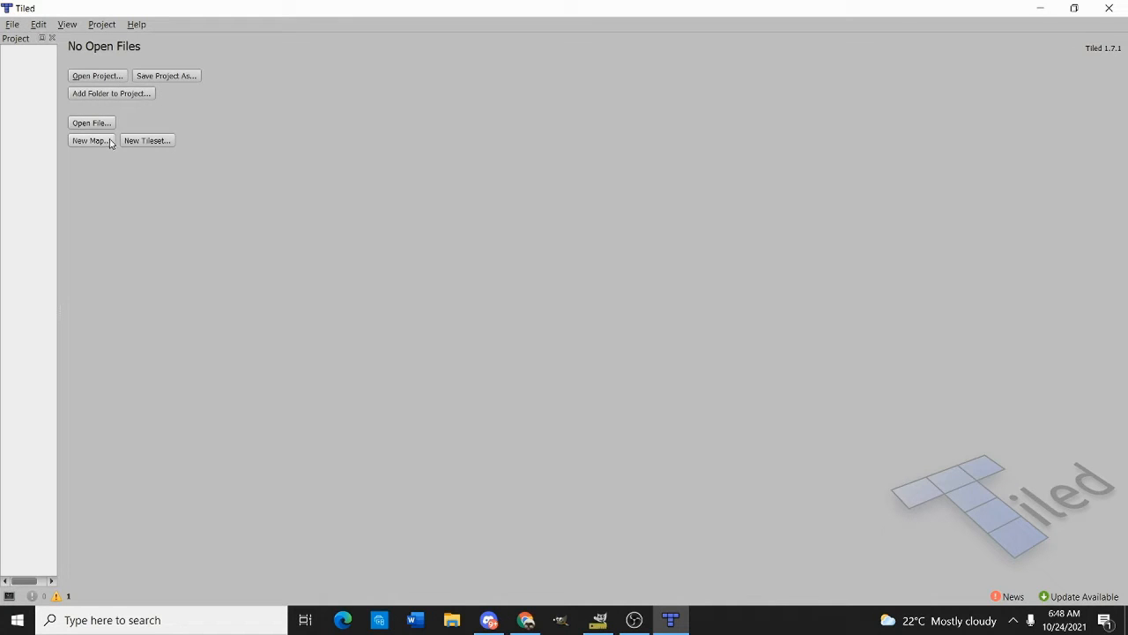
{"action": "left_click", "coordinate": [146, 141]}
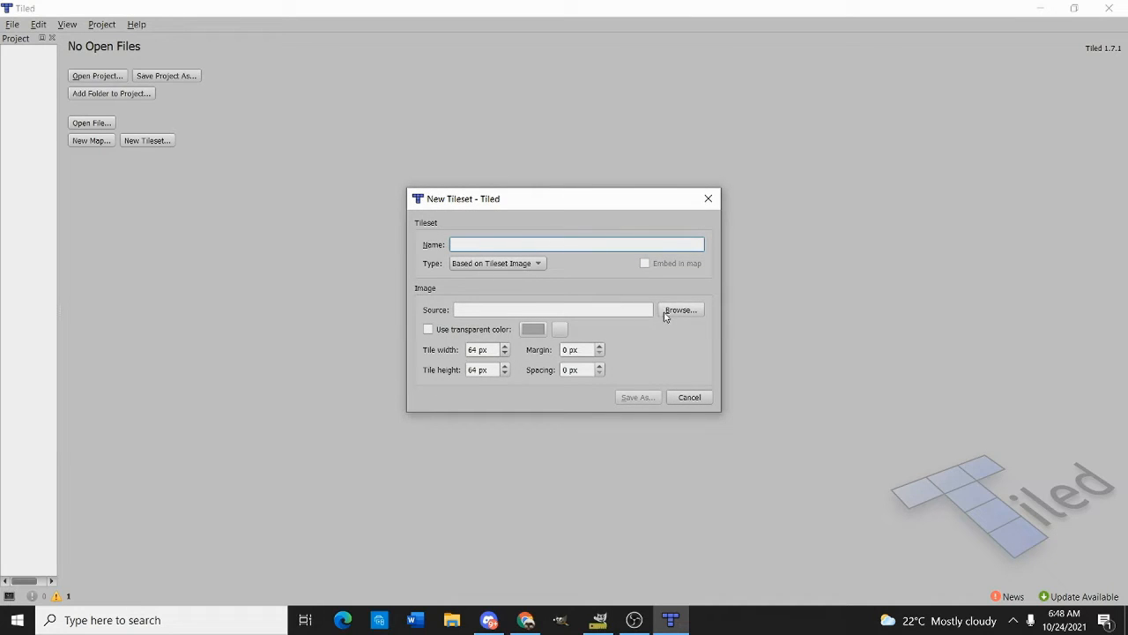
{"action": "left_click_drag", "start_coordinate": [492, 350], "coordinate": [453, 372]}
{"action": "type", "text": "16"}
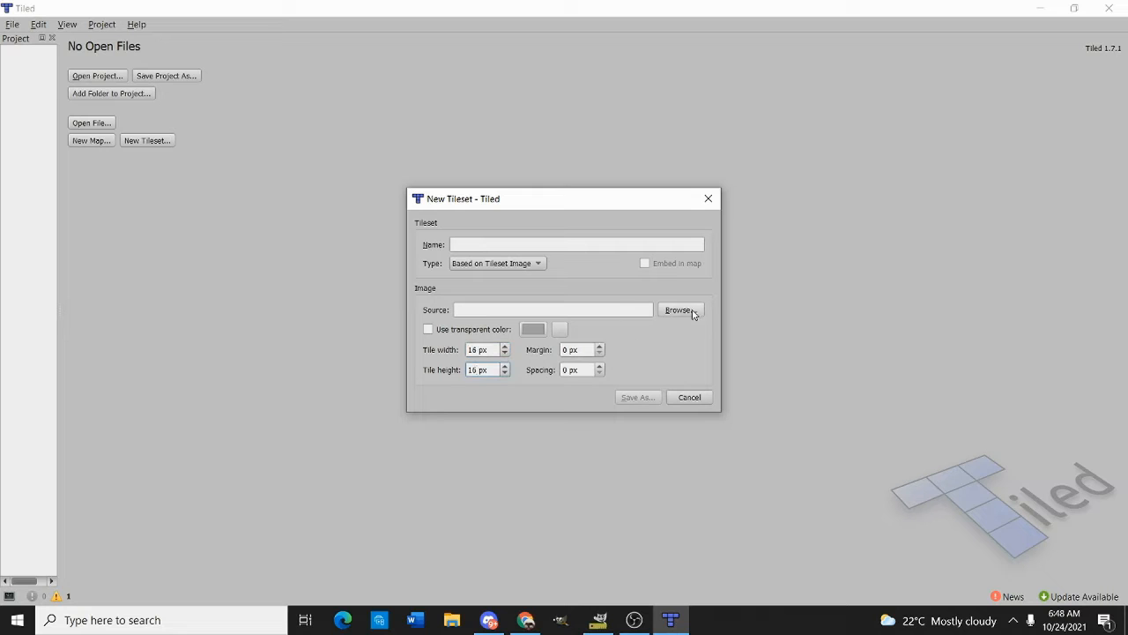
Choose the grass-tiles image from the desktop's tiled-practice folder as the new tileset's source
{"action": "left_click", "coordinate": [679, 312]}
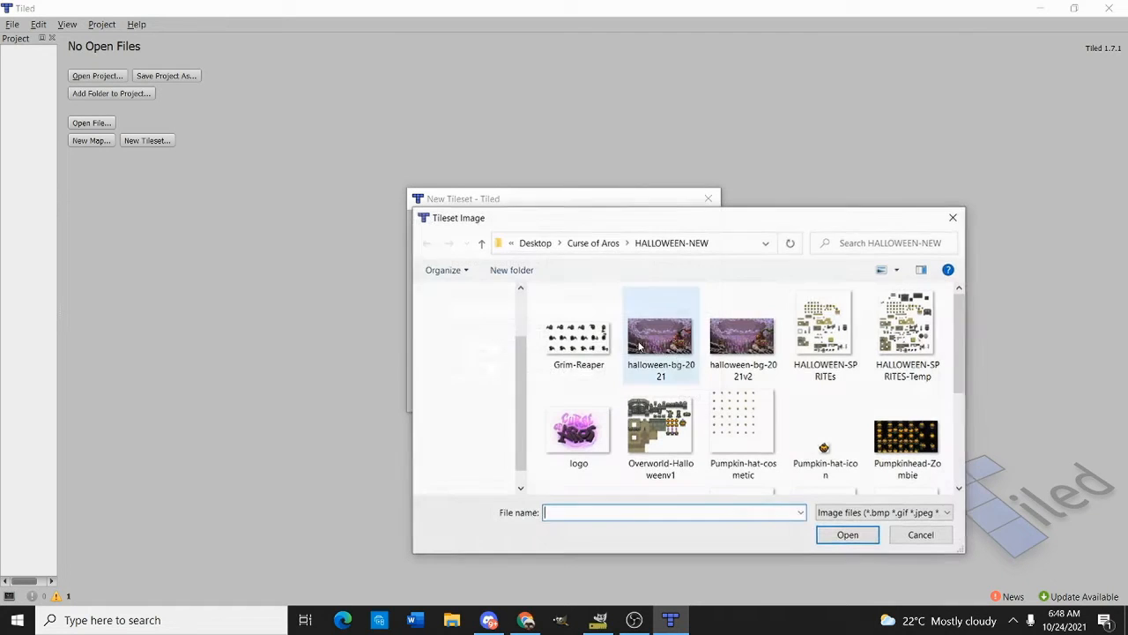
{"action": "left_click", "coordinate": [481, 369]}
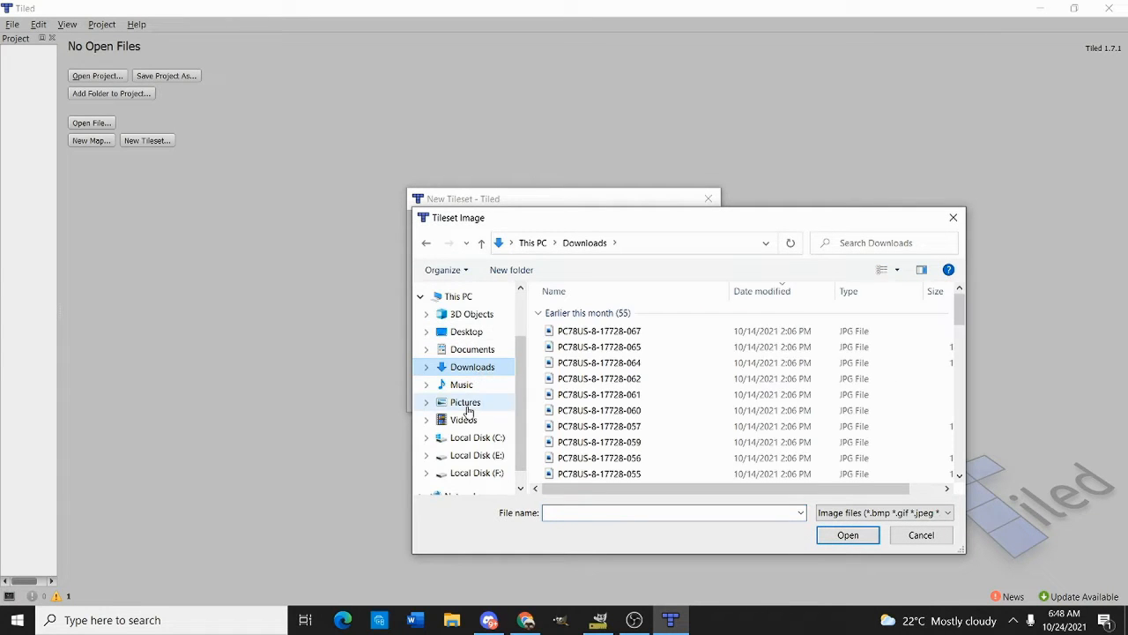
{"action": "left_click", "coordinate": [464, 403]}
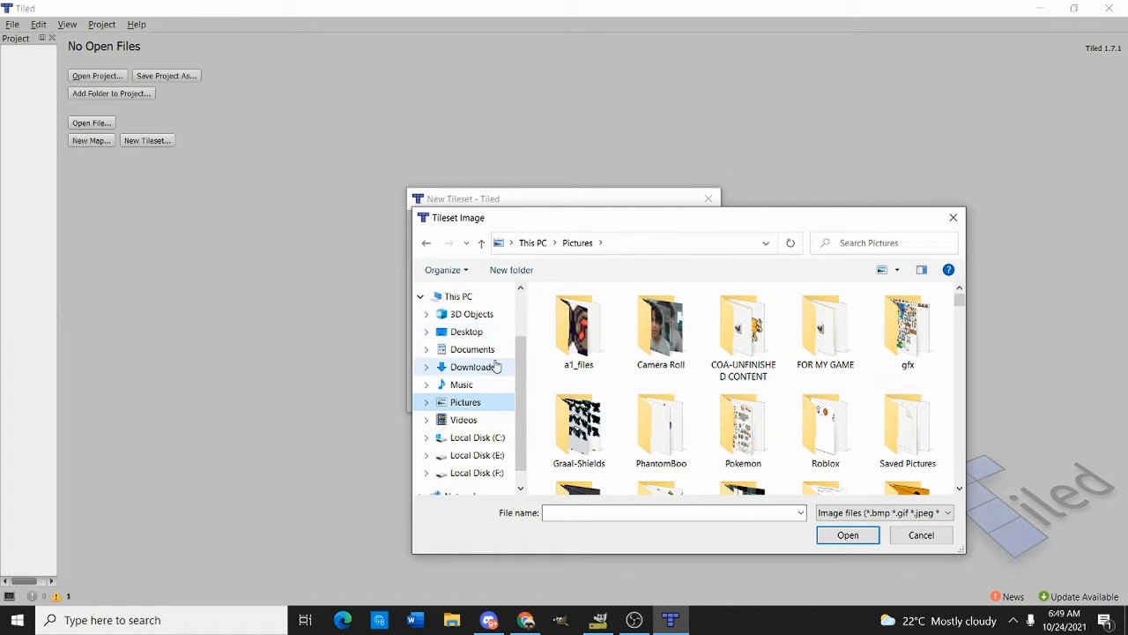
{"action": "left_click", "coordinate": [485, 420]}
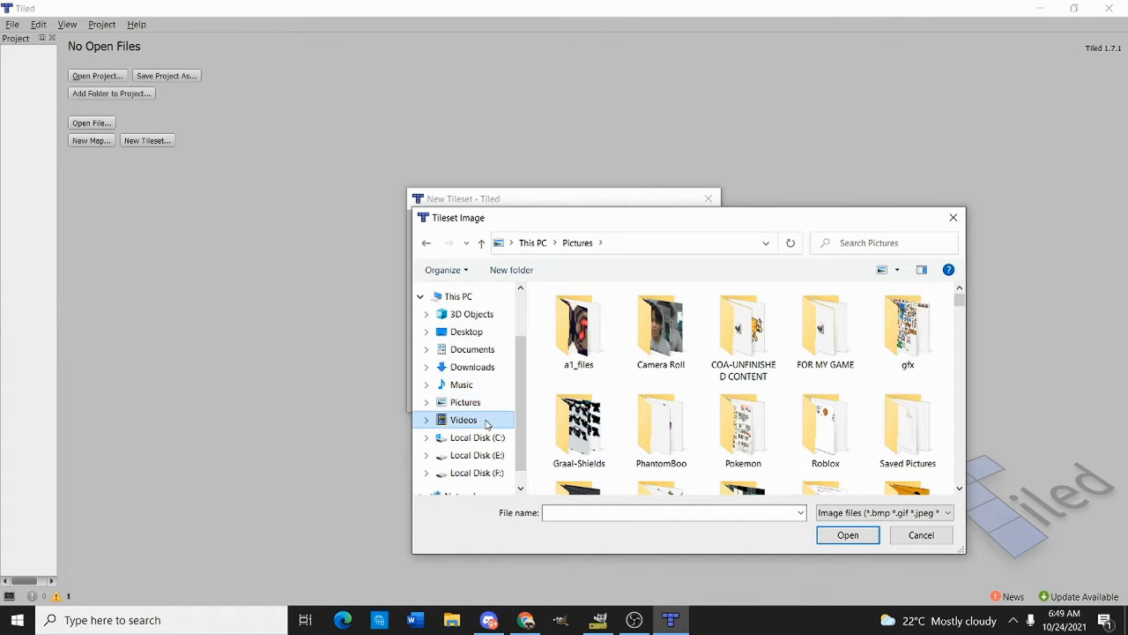
{"action": "left_click", "coordinate": [476, 333]}
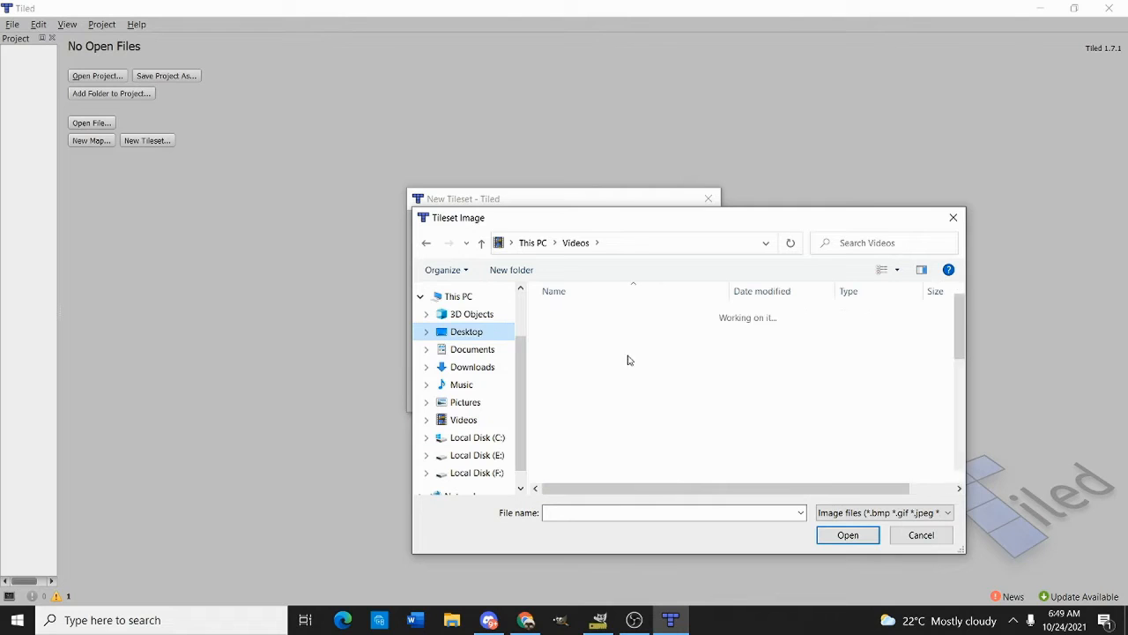
{"action": "left_click", "coordinate": [632, 365]}
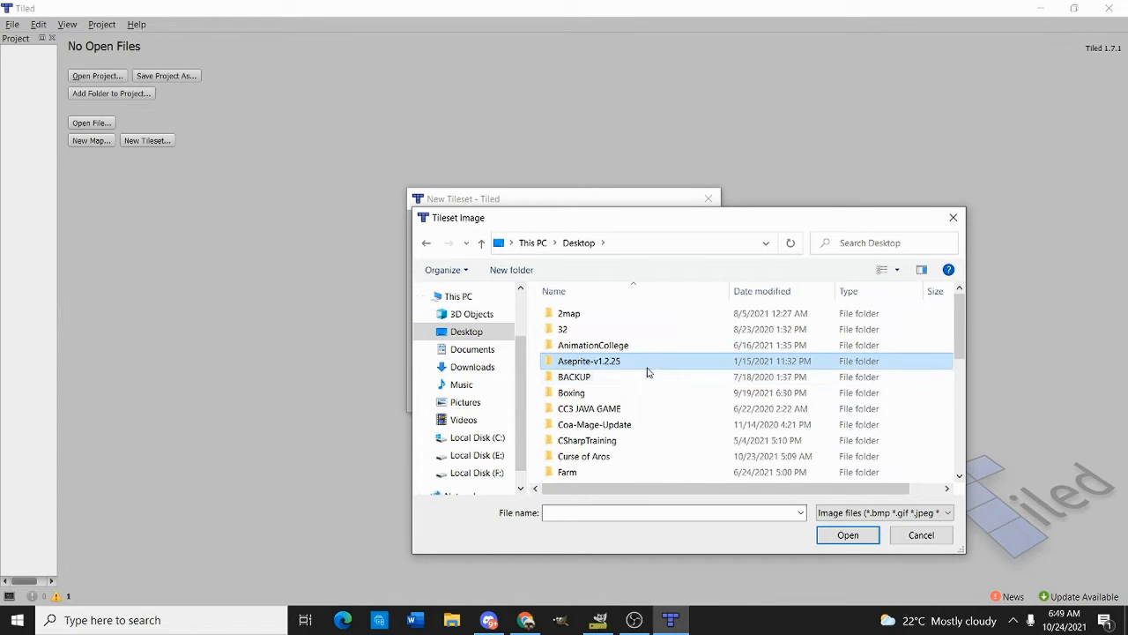
{"action": "left_click", "coordinate": [647, 351]}
{"action": "key", "text": "t"}
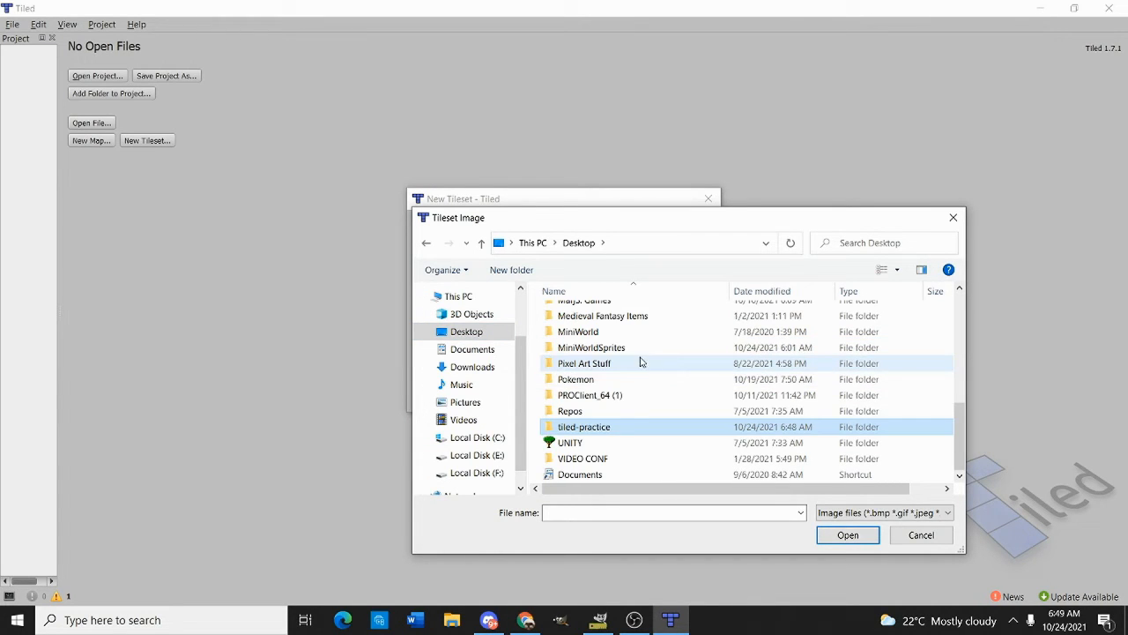
{"action": "double_click", "coordinate": [610, 429]}
{"action": "left_click", "coordinate": [595, 357]}
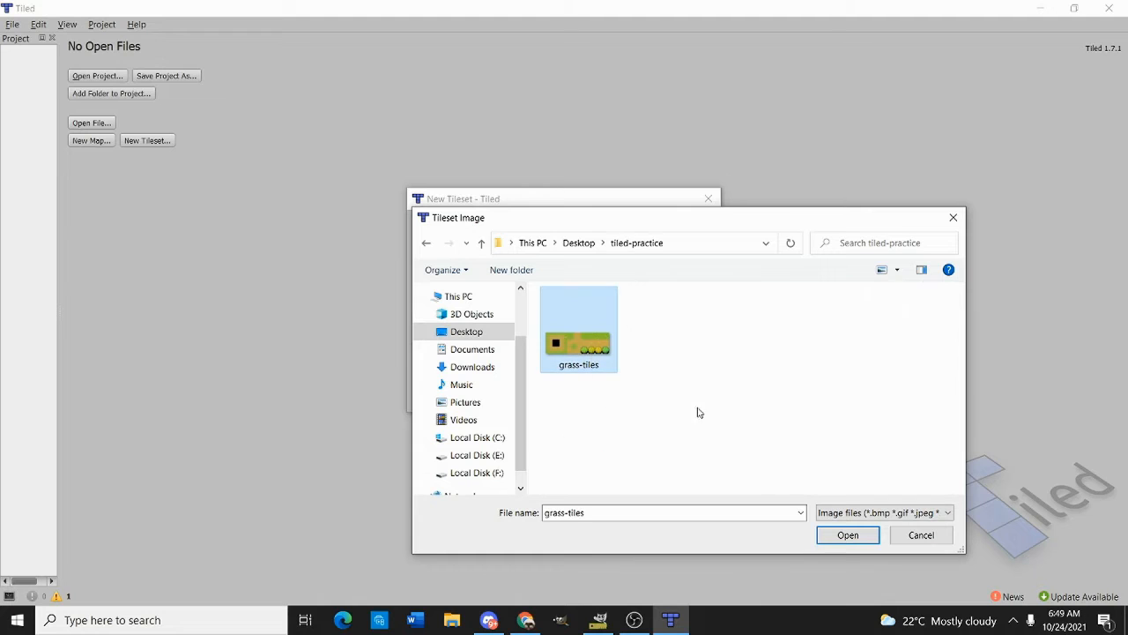
{"action": "left_click", "coordinate": [846, 536]}
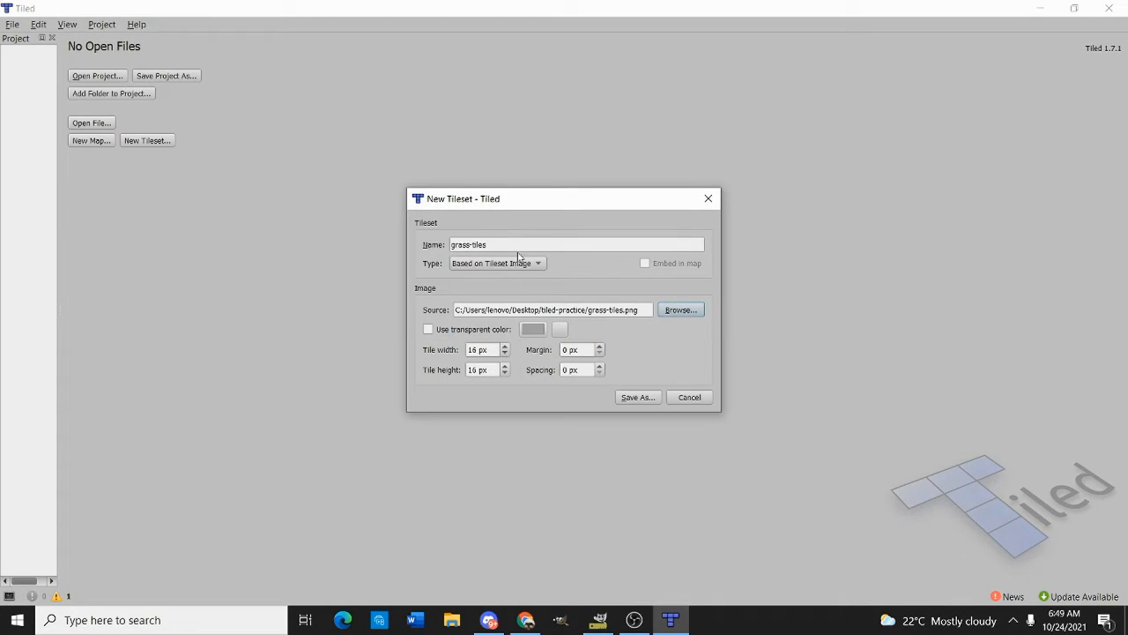
Save the tileset as grass-tiles-tiled in the desktop's tiled-practice folder, using the Tiled tileset file type
{"action": "left_click", "coordinate": [652, 398]}
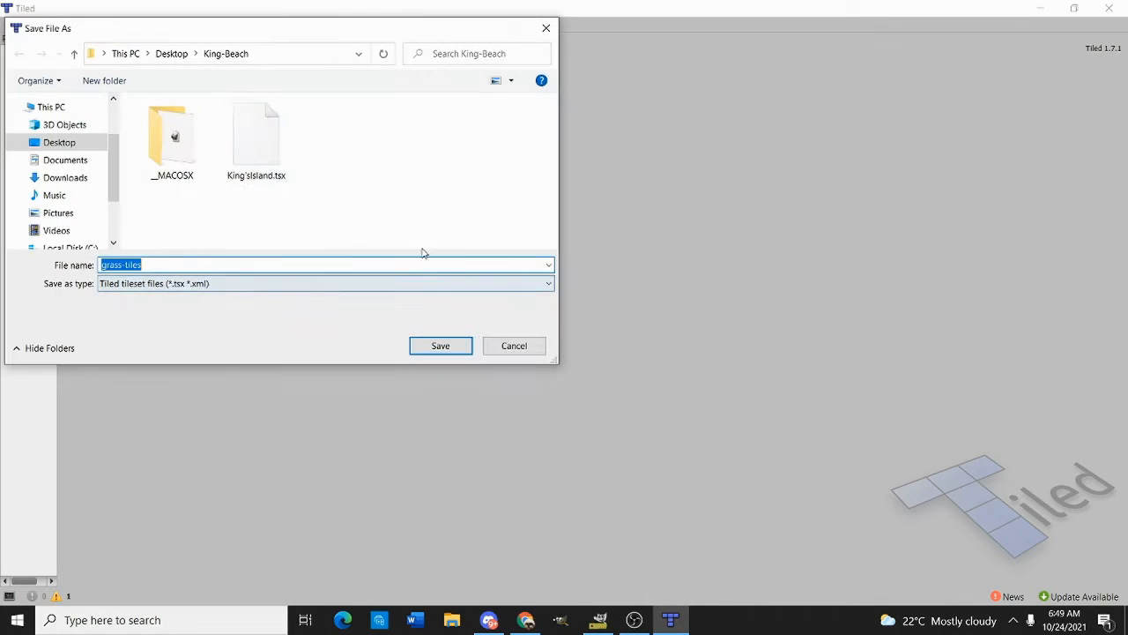
{"action": "left_click", "coordinate": [66, 141]}
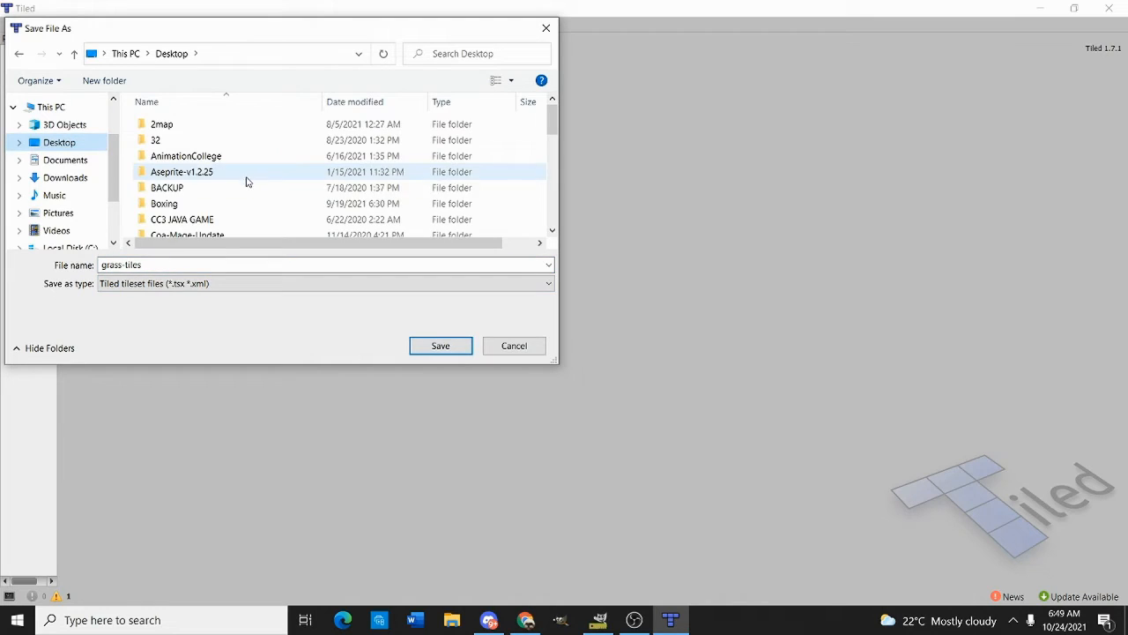
{"action": "left_click", "coordinate": [253, 187]}
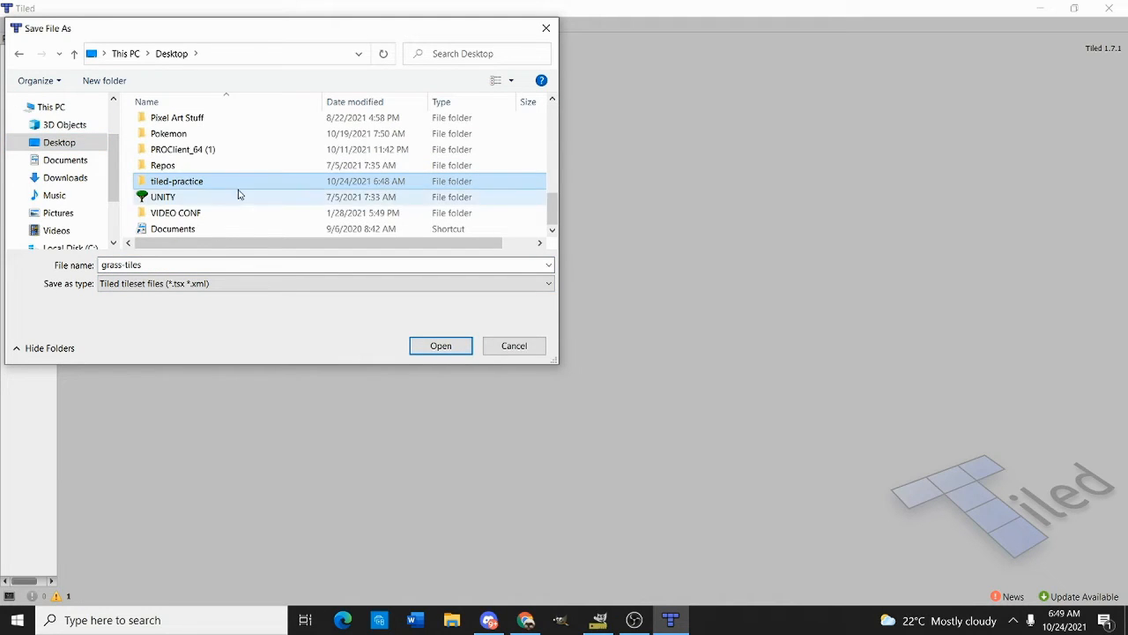
{"action": "double_click", "coordinate": [233, 185]}
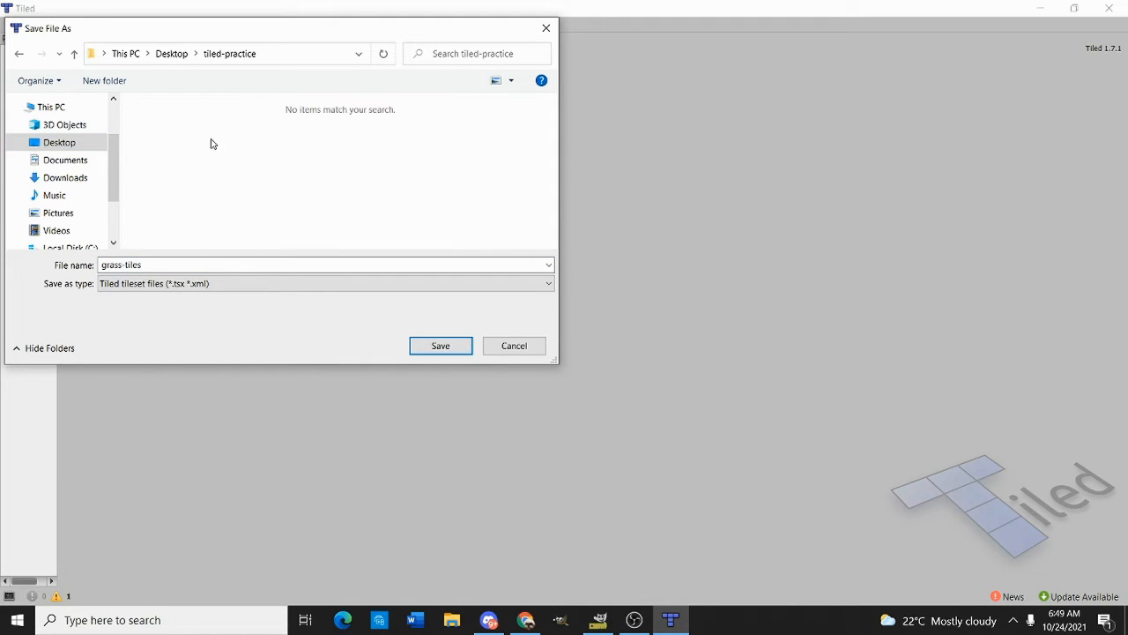
{"action": "left_click", "coordinate": [193, 265]}
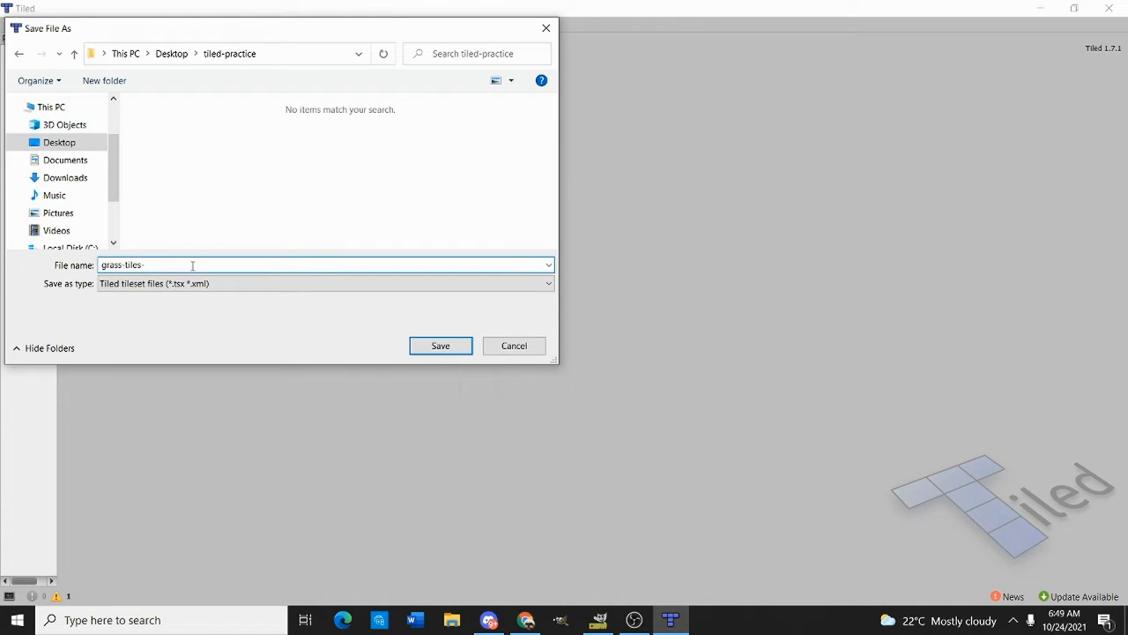
{"action": "type", "text": "-tiled"}
{"action": "key", "text": "Return"}
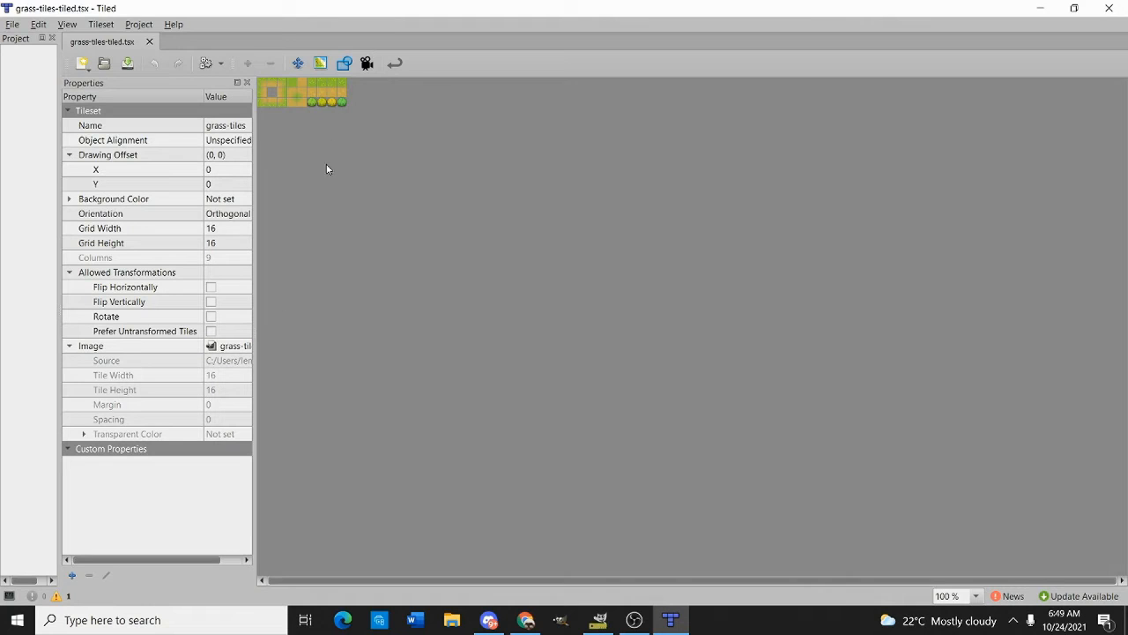
{"action": "scroll", "coordinate": [345, 126], "scroll_direction": "up", "scroll_amount": 7}
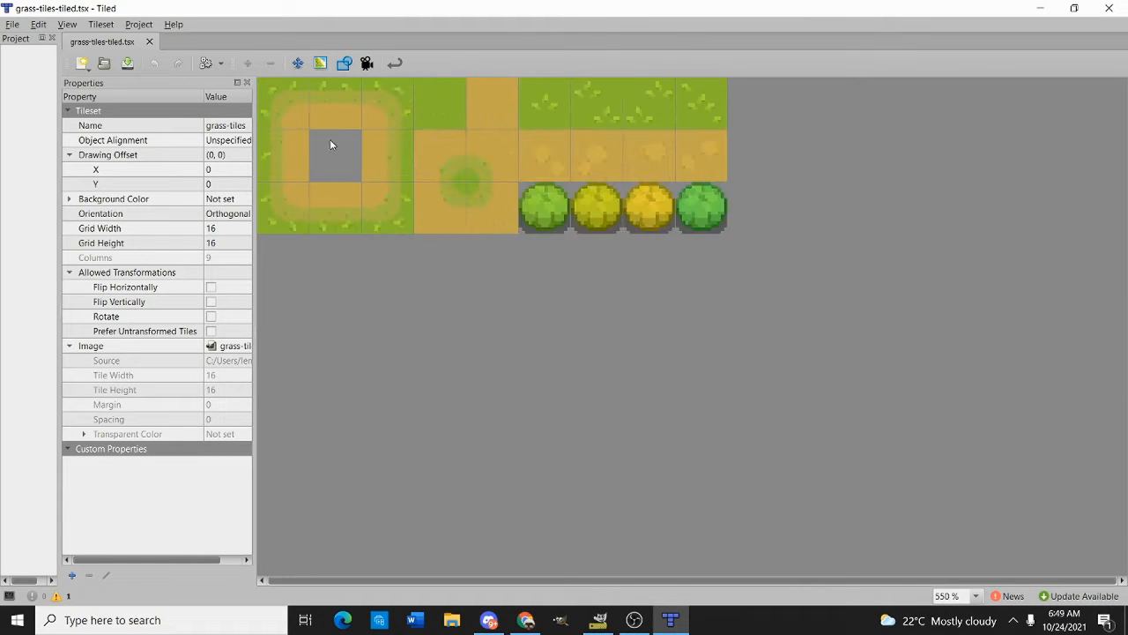
{"action": "scroll", "coordinate": [456, 257], "scroll_direction": "down", "scroll_amount": 2}
{"action": "left_click", "coordinate": [456, 198]}
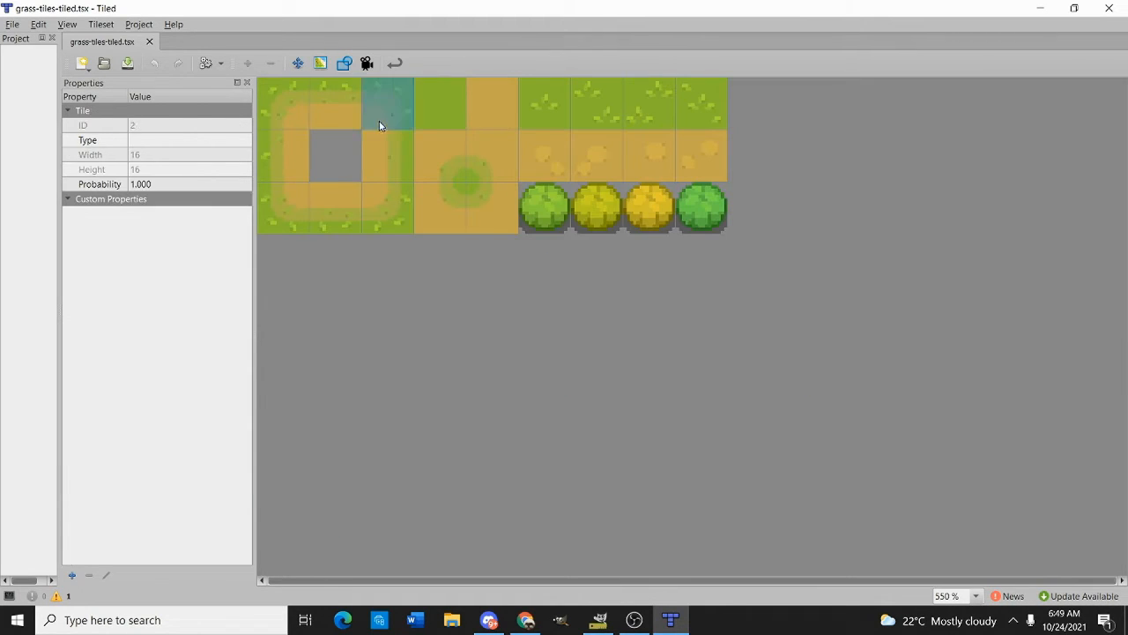
Start a new map with a fixed size of 30 by 30 tiles and a tile size of 16 by 16 px
{"action": "left_click", "coordinate": [10, 24]}
{"action": "mouse_move", "coordinate": [40, 41]}
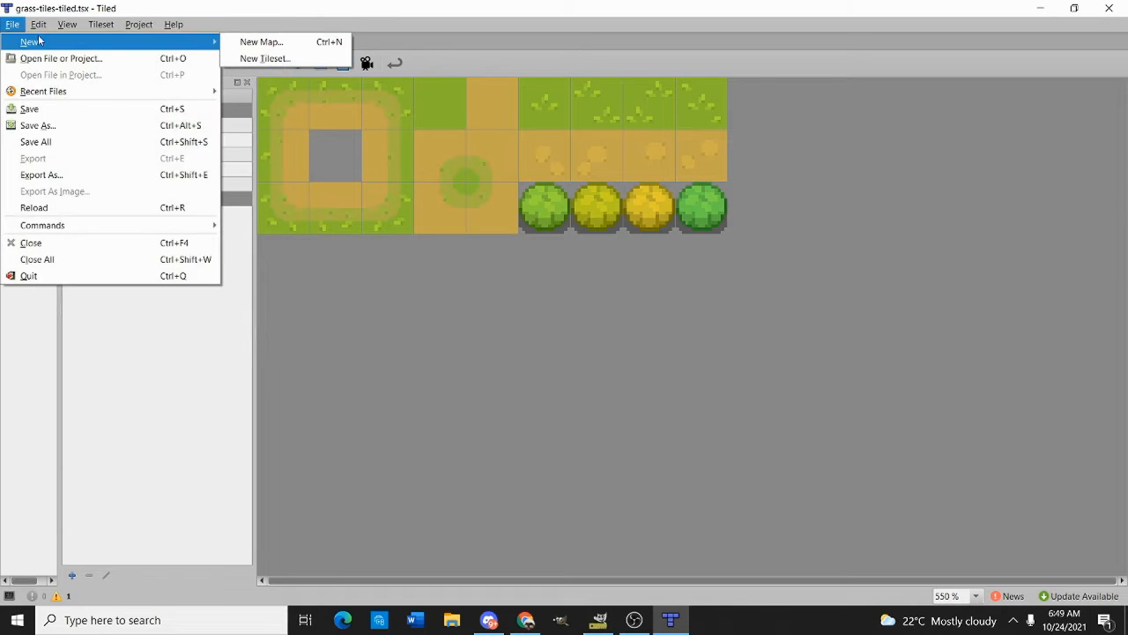
{"action": "left_click", "coordinate": [263, 44]}
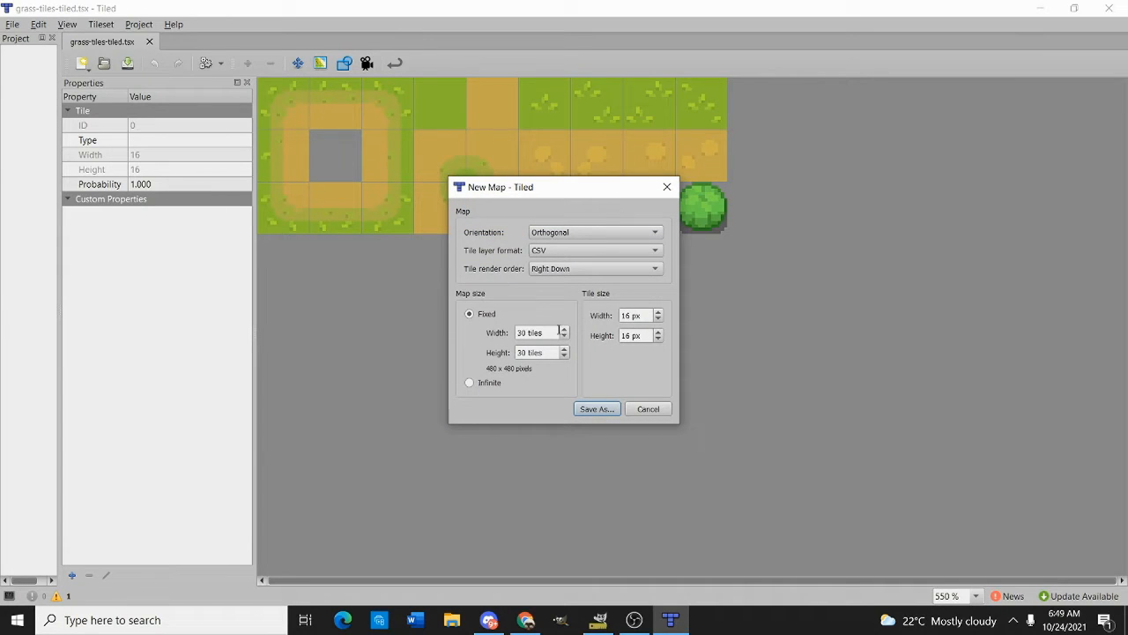
{"action": "left_click_drag", "start_coordinate": [553, 331], "coordinate": [520, 327]}
{"action": "type", "text": "50"}
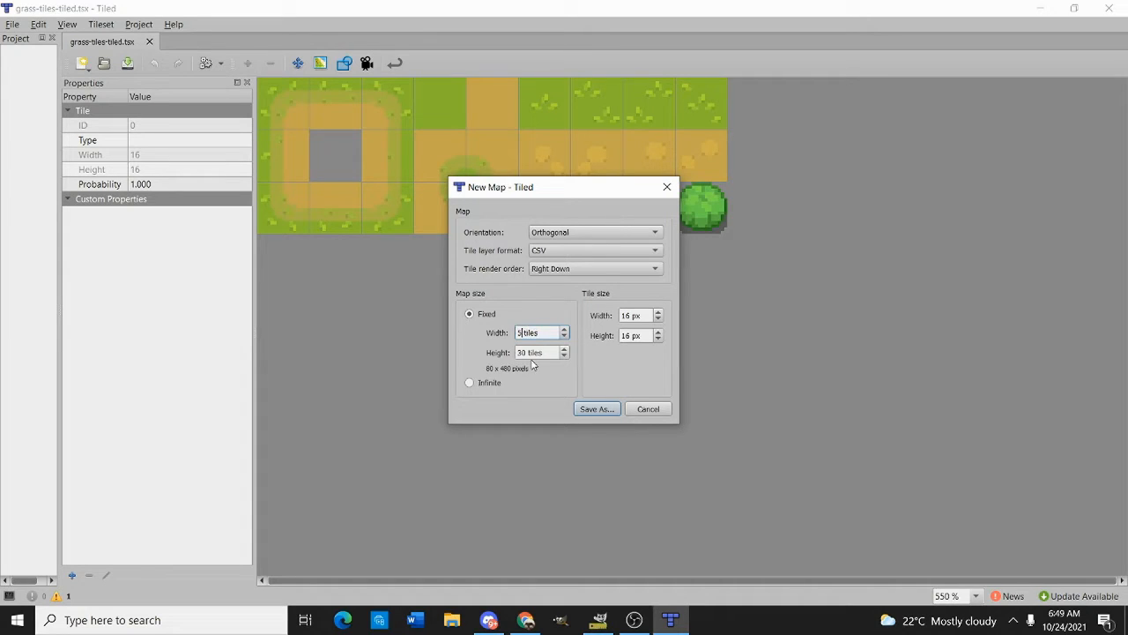
{"action": "left_click_drag", "start_coordinate": [549, 353], "coordinate": [520, 333]}
{"action": "type", "text": "30"}
{"action": "left_click_drag", "start_coordinate": [648, 317], "coordinate": [632, 315]}
{"action": "type", "text": "1"}
{"action": "key", "text": "Tab"}
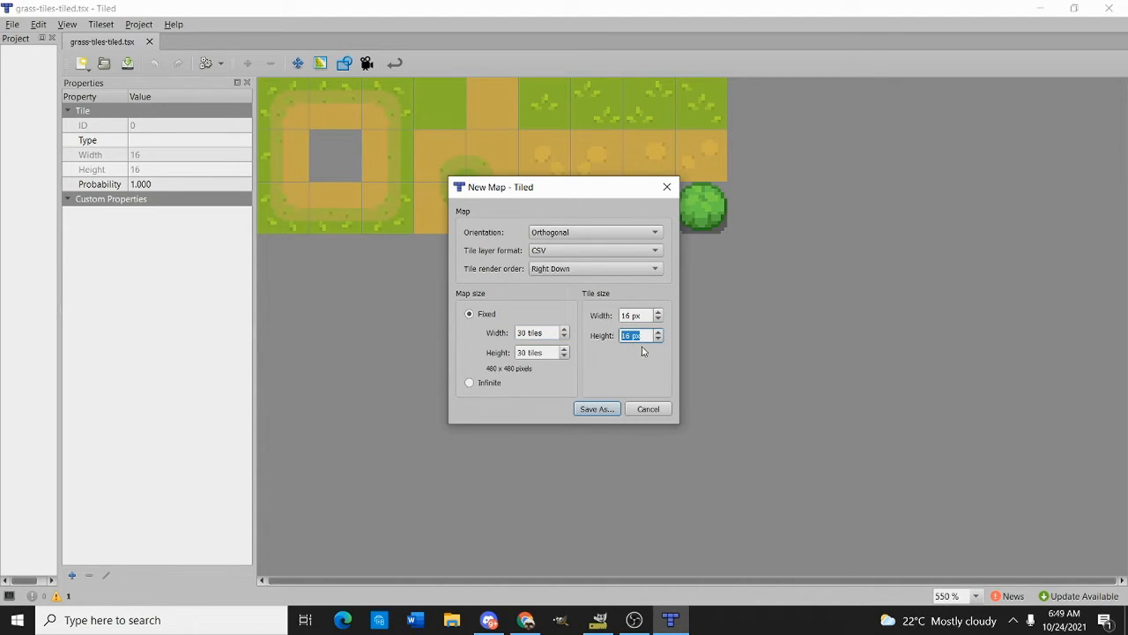
Set the new map to Right Down render order, CSV tile layer format and Orthogonal orientation
{"action": "left_click", "coordinate": [566, 269]}
{"action": "left_click", "coordinate": [564, 273]}
{"action": "left_click", "coordinate": [567, 250]}
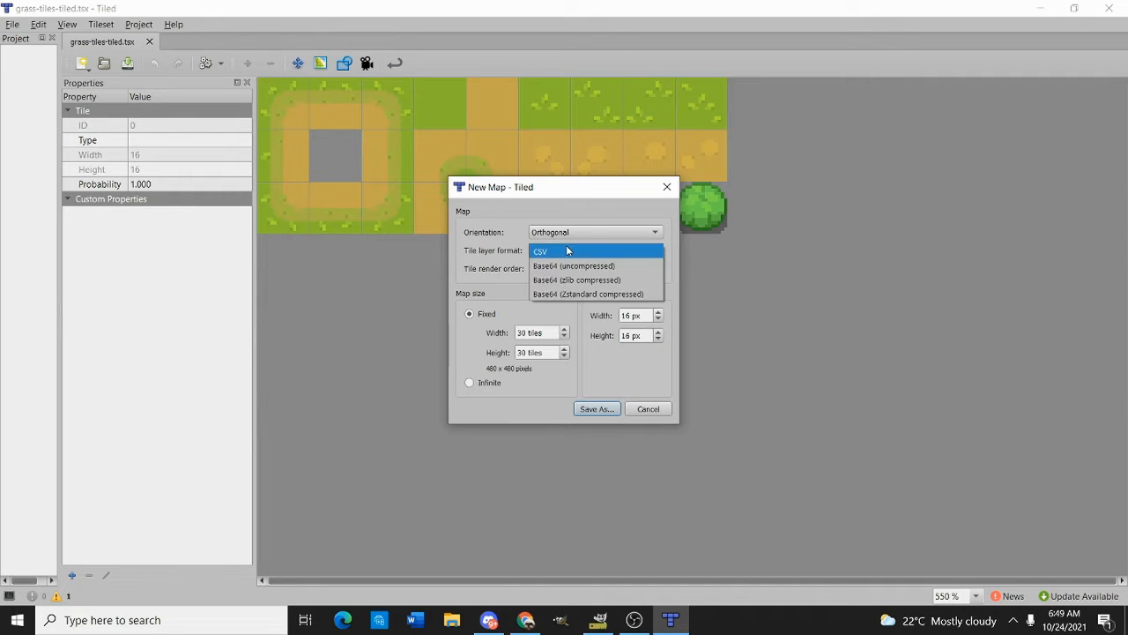
{"action": "left_click", "coordinate": [567, 251]}
{"action": "left_click", "coordinate": [571, 233]}
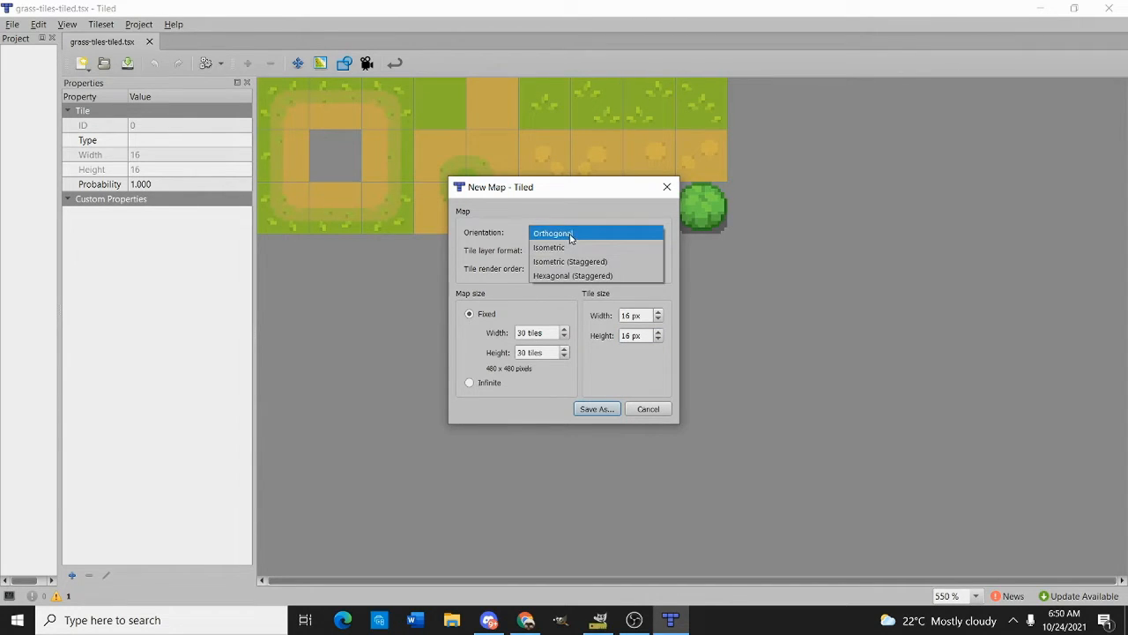
{"action": "left_click", "coordinate": [571, 232]}
Save the new map as grass in the desktop's tiled-practice folder, using the JSON map file type
{"action": "left_click", "coordinate": [601, 410]}
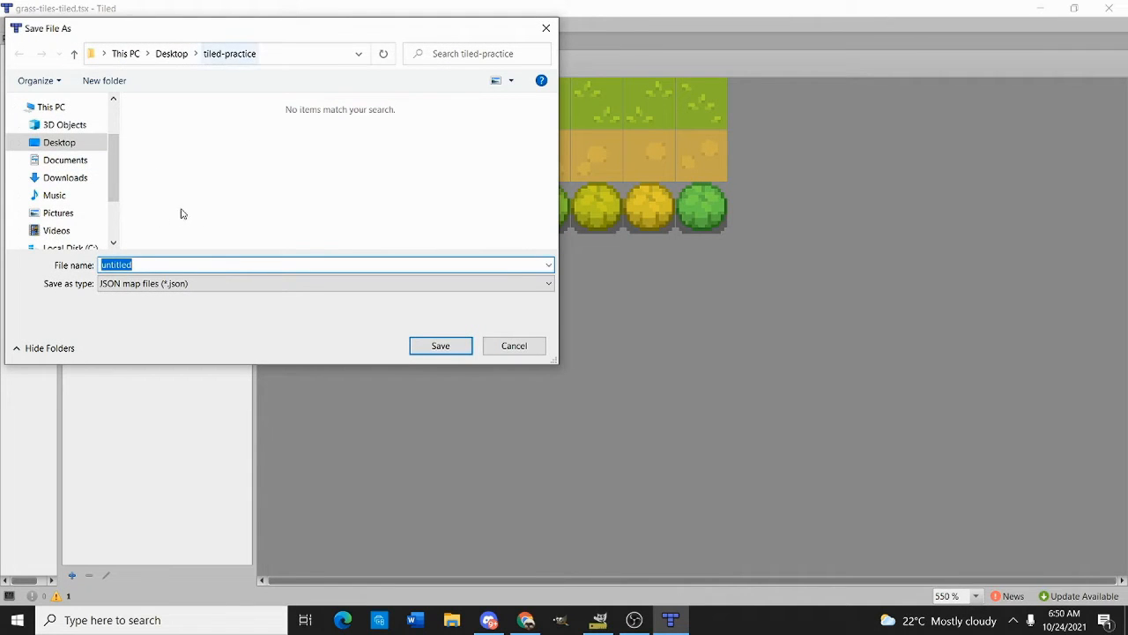
{"action": "type", "text": "grass"}
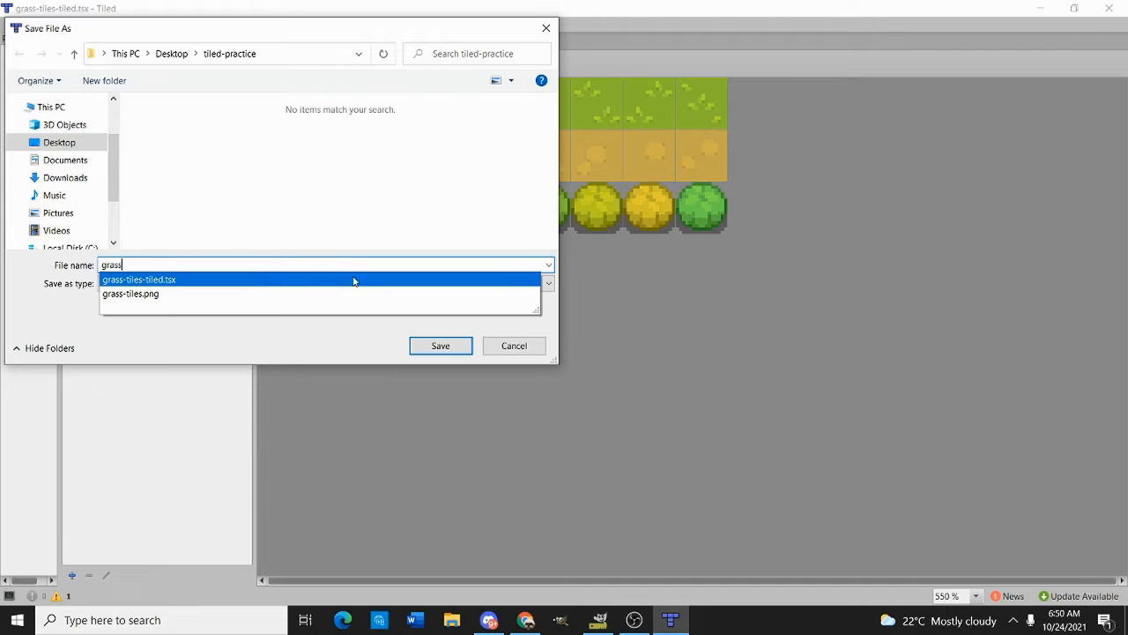
{"action": "left_click", "coordinate": [282, 231]}
{"action": "left_click", "coordinate": [443, 346]}
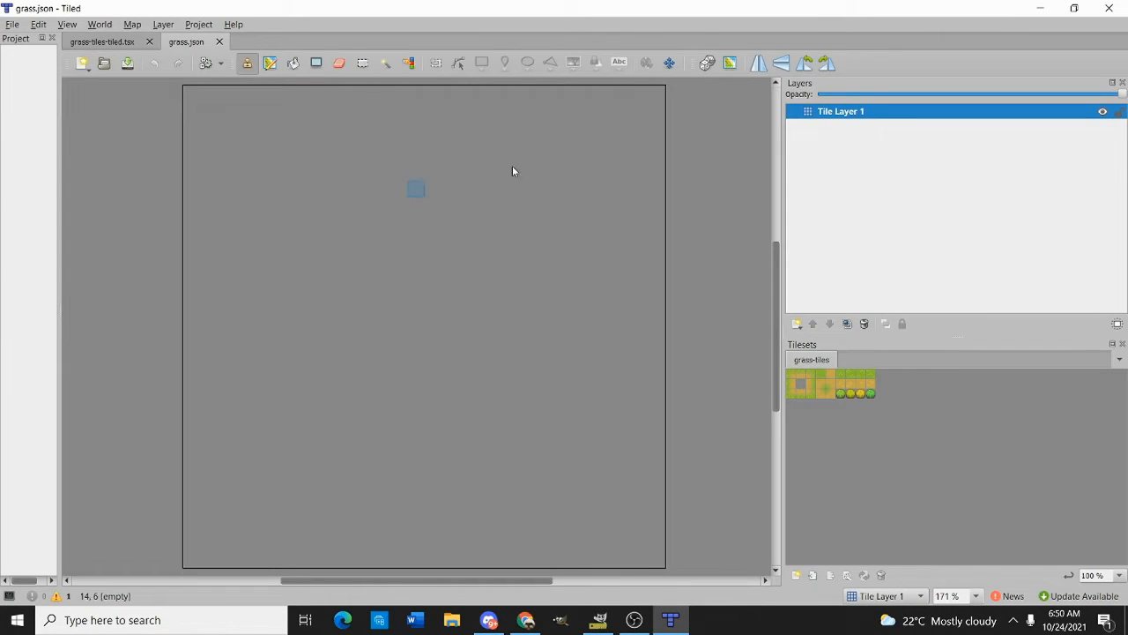
Rename the map's only tile layer to "layer 1 - grass"
{"action": "scroll", "coordinate": [456, 275], "scroll_direction": "down", "scroll_amount": 1}
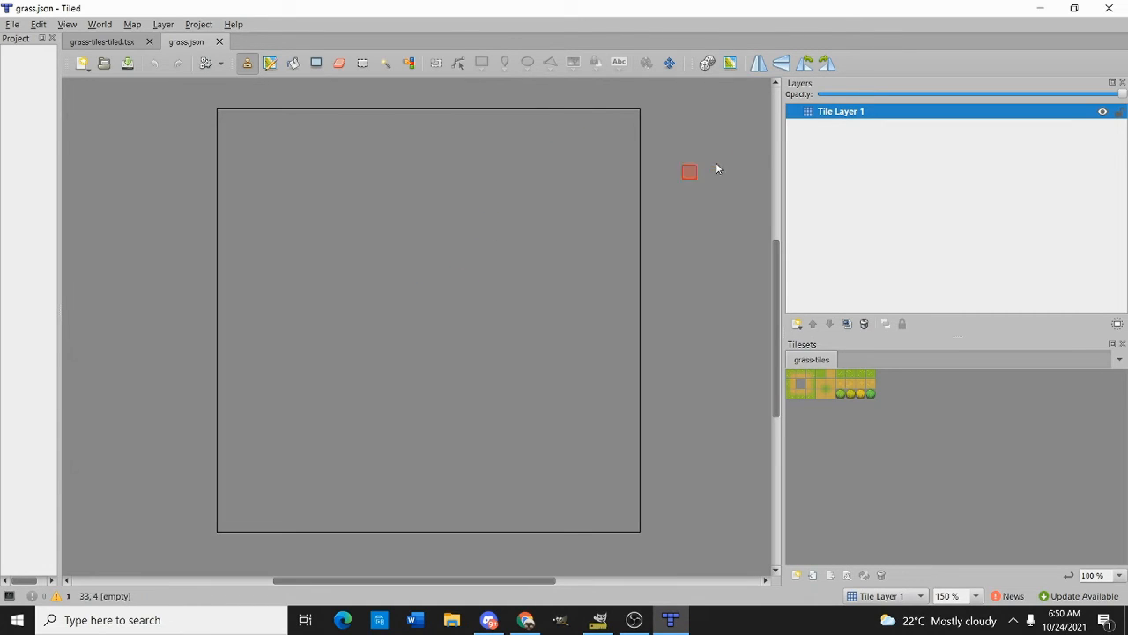
{"action": "right_click", "coordinate": [878, 179]}
{"action": "left_click", "coordinate": [869, 181]}
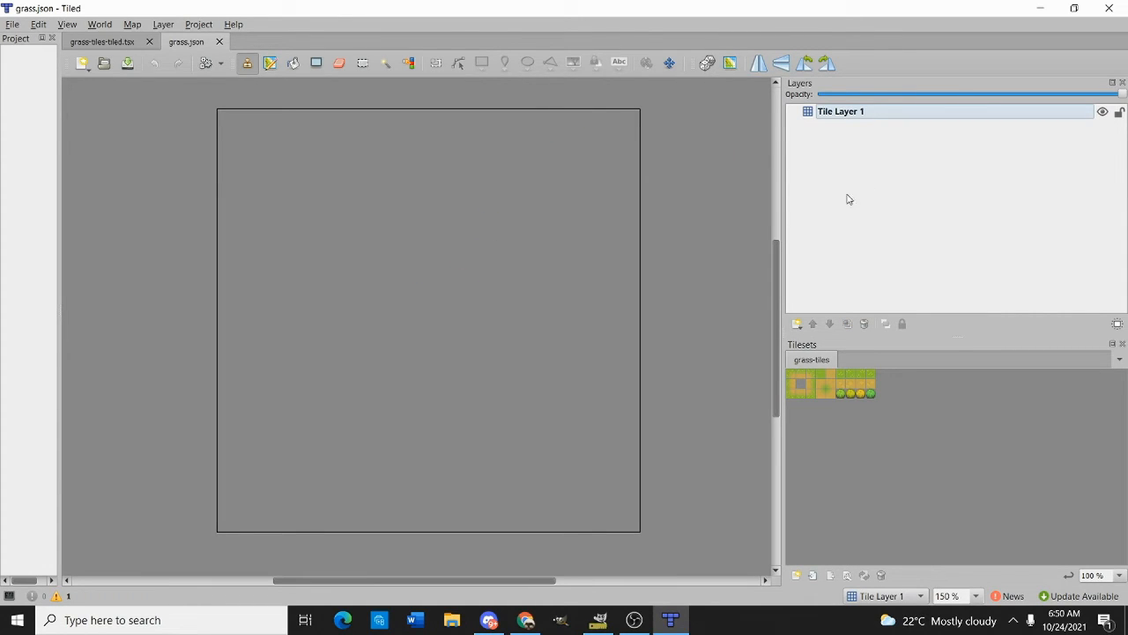
{"action": "right_click", "coordinate": [875, 182]}
{"action": "mouse_move", "coordinate": [907, 192]}
{"action": "left_click", "coordinate": [905, 149]}
{"action": "double_click", "coordinate": [854, 111]}
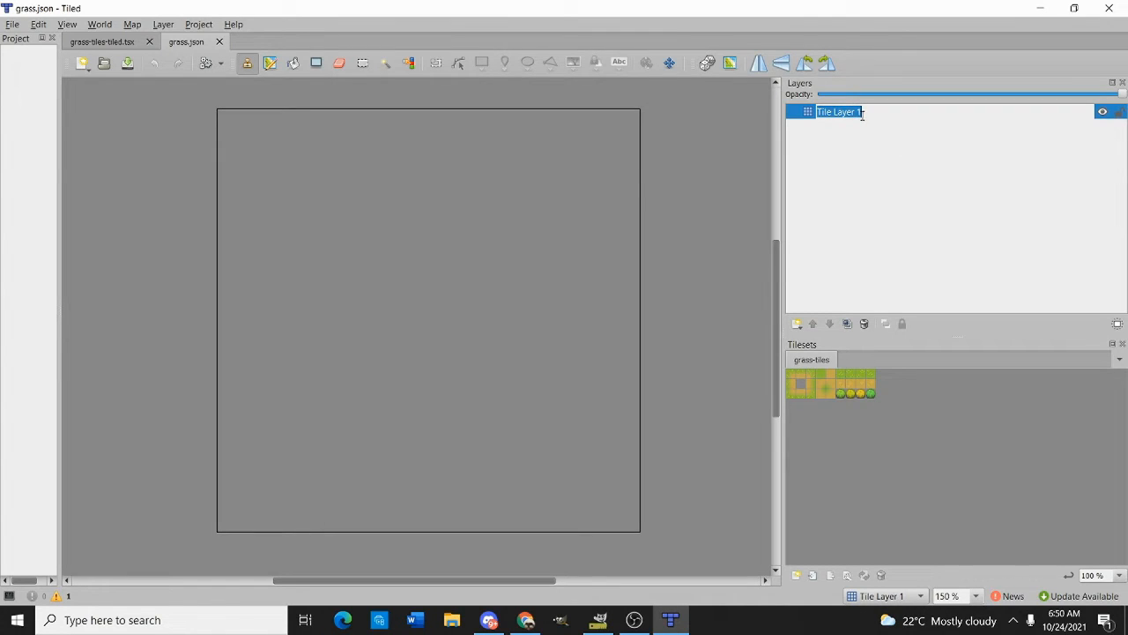
{"action": "type", "text": "layer 1 - grass"}
{"action": "key", "text": "Return"}
Flood-fill the whole map with the plain grass tile
{"action": "scroll", "coordinate": [823, 396], "scroll_direction": "up", "scroll_amount": 2}
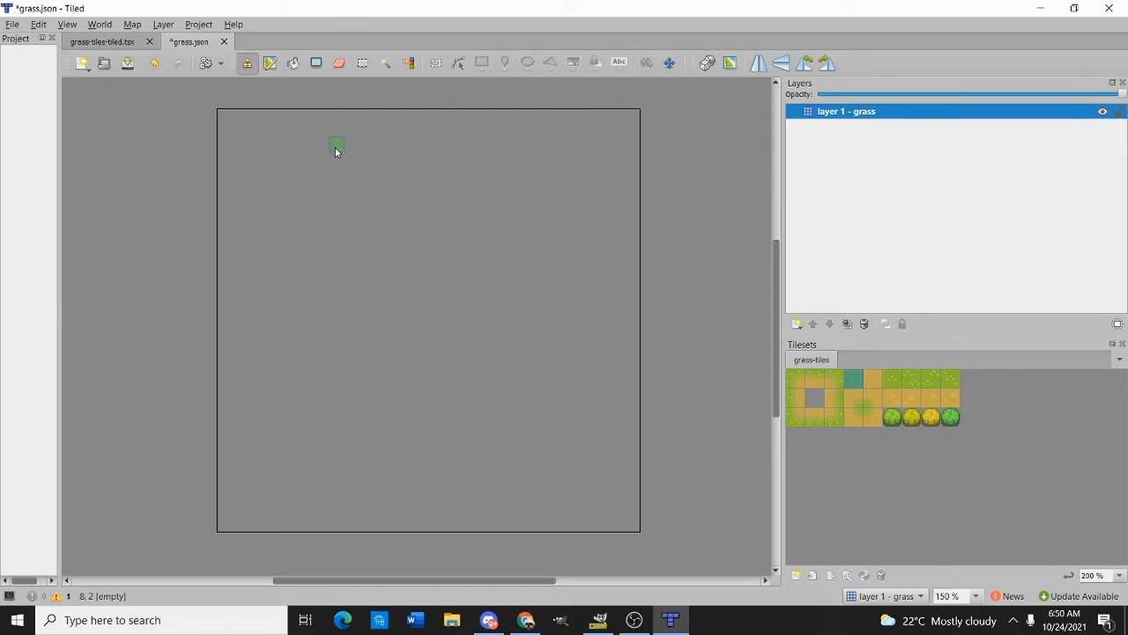
{"action": "left_click", "coordinate": [296, 69]}
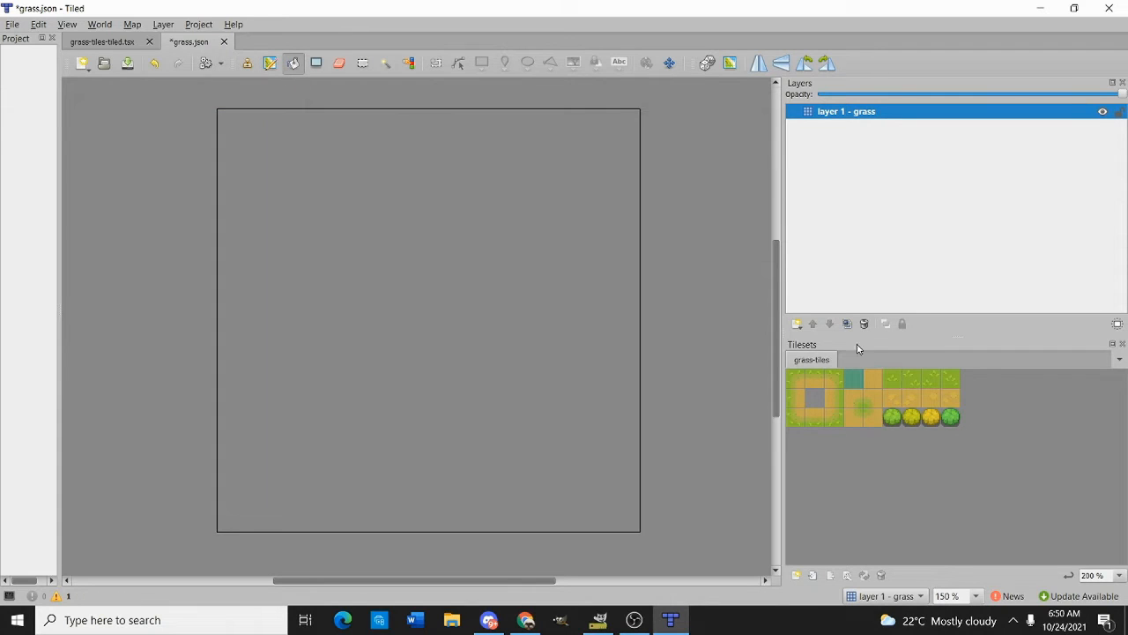
{"action": "left_click", "coordinate": [557, 236]}
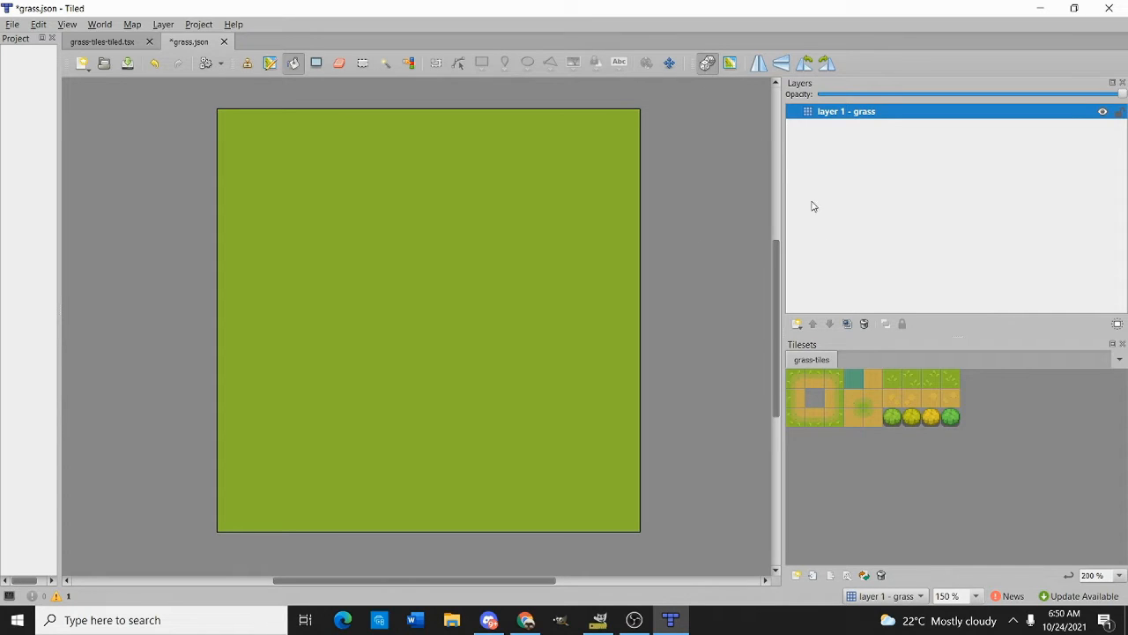
Refill the whole map with a random mix of the plain grass tile and the four tufted grass tiles
{"action": "left_click", "coordinate": [898, 376]}
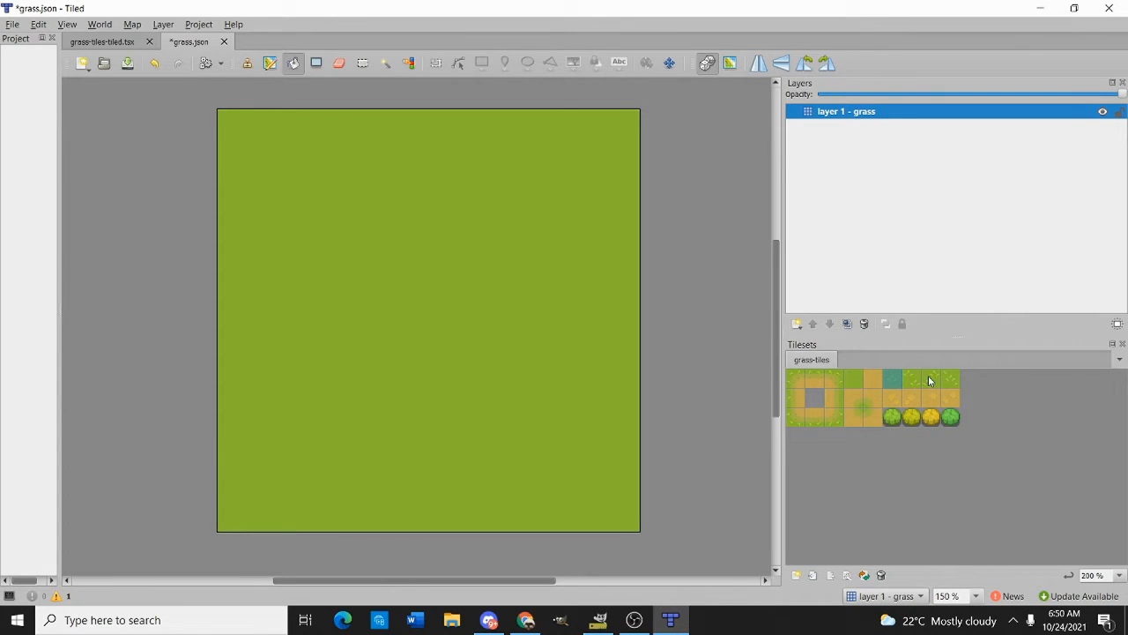
{"action": "left_click", "coordinate": [855, 383]}
{"action": "left_click", "coordinate": [536, 288]}
{"action": "scroll", "coordinate": [253, 305], "scroll_direction": "up", "scroll_amount": 3}
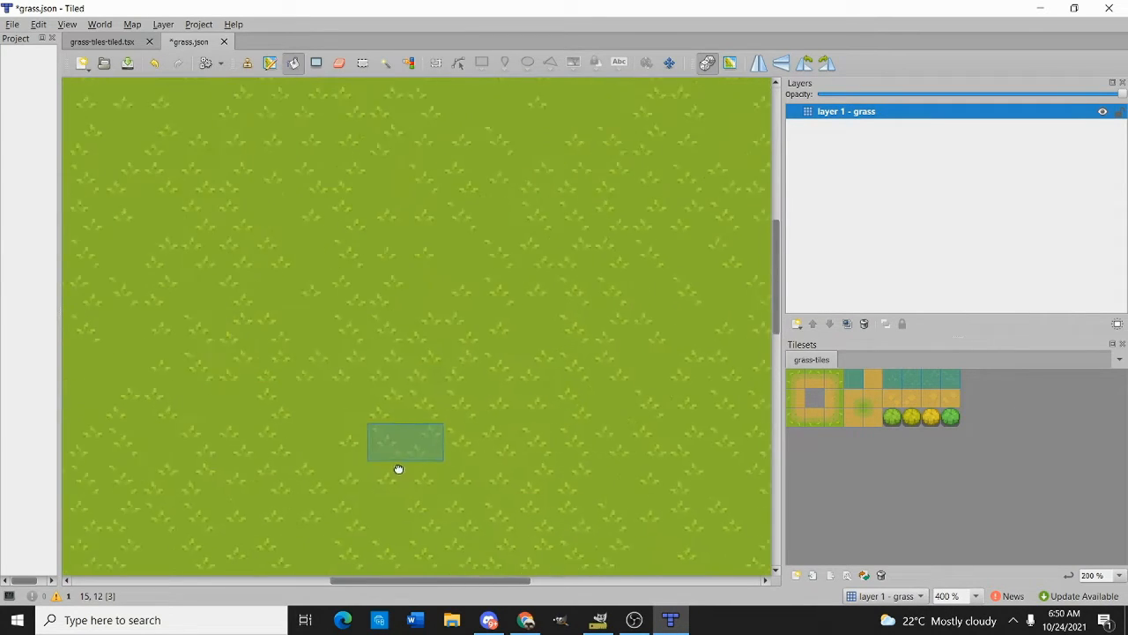
{"action": "scroll", "coordinate": [466, 247], "scroll_direction": "down", "scroll_amount": 2}
{"action": "scroll", "coordinate": [458, 209], "scroll_direction": "up", "scroll_amount": 2}
{"action": "scroll", "coordinate": [478, 285], "scroll_direction": "down", "scroll_amount": 2}
Stamp the plain dirt tile into two straight paths, each two tiles wide, crossing near the map's centre
{"action": "left_click", "coordinate": [876, 379]}
{"action": "scroll", "coordinate": [428, 306], "scroll_direction": "down", "scroll_amount": 2}
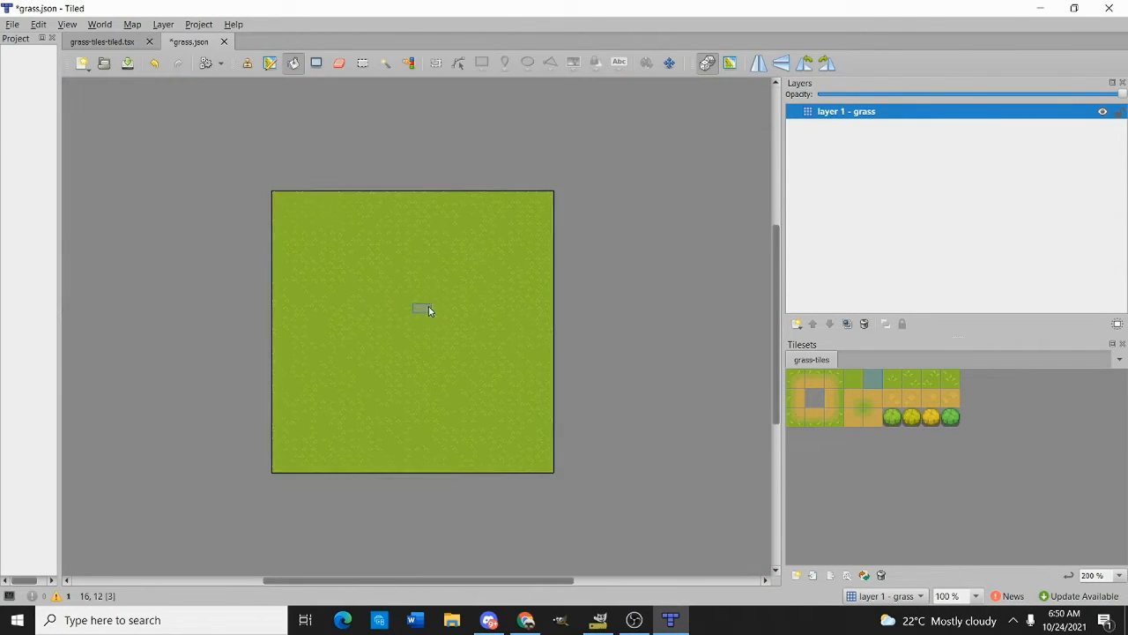
{"action": "scroll", "coordinate": [404, 277], "scroll_direction": "up", "scroll_amount": 1}
{"action": "left_click", "coordinate": [248, 65]}
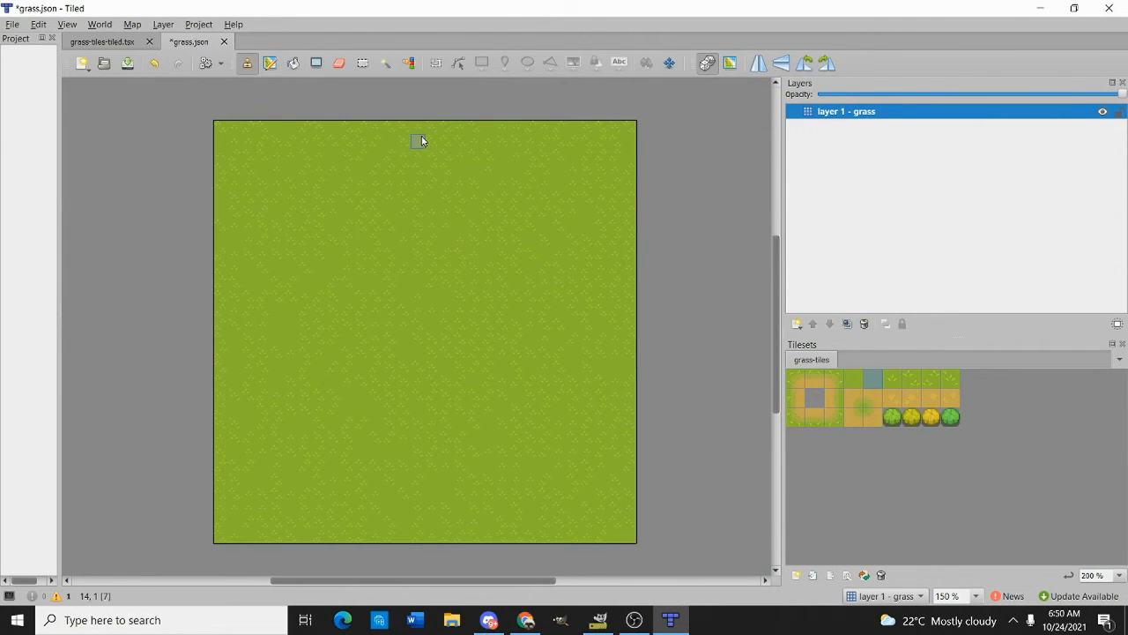
{"action": "key", "text": "ctrl+z"}
{"action": "left_click_drag", "start_coordinate": [426, 123], "coordinate": [428, 133]}
{"action": "scroll", "coordinate": [425, 122], "scroll_direction": "down", "scroll_amount": 1}
{"action": "scroll", "coordinate": [425, 125], "scroll_direction": "down", "scroll_amount": 4}
{"action": "scroll", "coordinate": [426, 130], "scroll_direction": "down", "scroll_amount": 2}
{"action": "scroll", "coordinate": [430, 194], "scroll_direction": "up", "scroll_amount": 3}
{"action": "scroll", "coordinate": [417, 258], "scroll_direction": "up", "scroll_amount": 3}
{"action": "left_click_drag", "start_coordinate": [416, 258], "coordinate": [419, 187]}
{"action": "scroll", "coordinate": [417, 258], "scroll_direction": "up", "scroll_amount": 3}
{"action": "left_click_drag", "start_coordinate": [485, 280], "coordinate": [413, 183]}
{"action": "mouse_move", "coordinate": [365, 302]}
{"action": "left_mouse_down"}
{"action": "mouse_move", "coordinate": [589, 301]}
{"action": "mouse_move", "coordinate": [549, 290]}
{"action": "mouse_move", "coordinate": [230, 296]}
{"action": "left_mouse_up"}
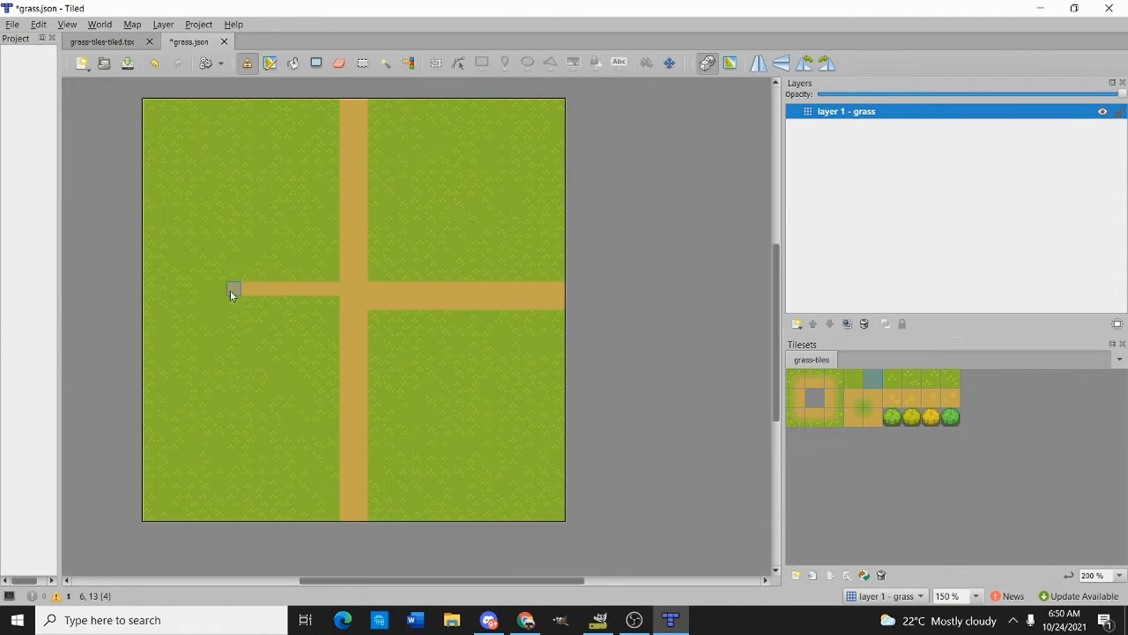
{"action": "left_click_drag", "start_coordinate": [140, 297], "coordinate": [353, 305]}
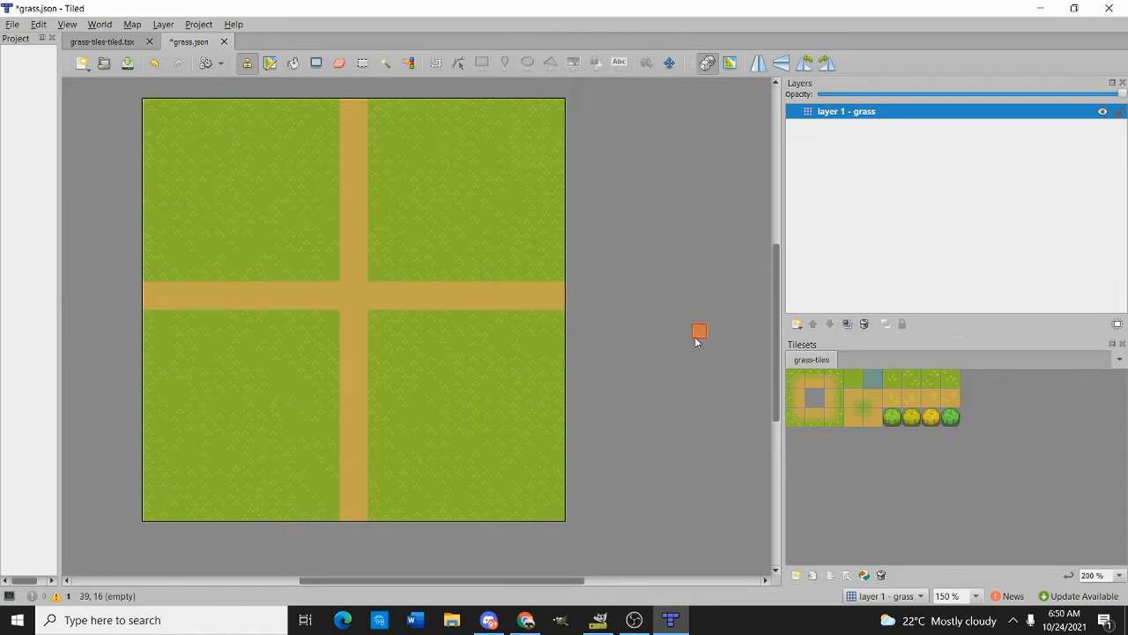
Stamp grass-to-dirt edge tiles along the western side of the vertical path, north of the crossing
{"action": "left_click", "coordinate": [796, 398]}
{"action": "scroll", "coordinate": [280, 210], "scroll_direction": "up", "scroll_amount": 1}
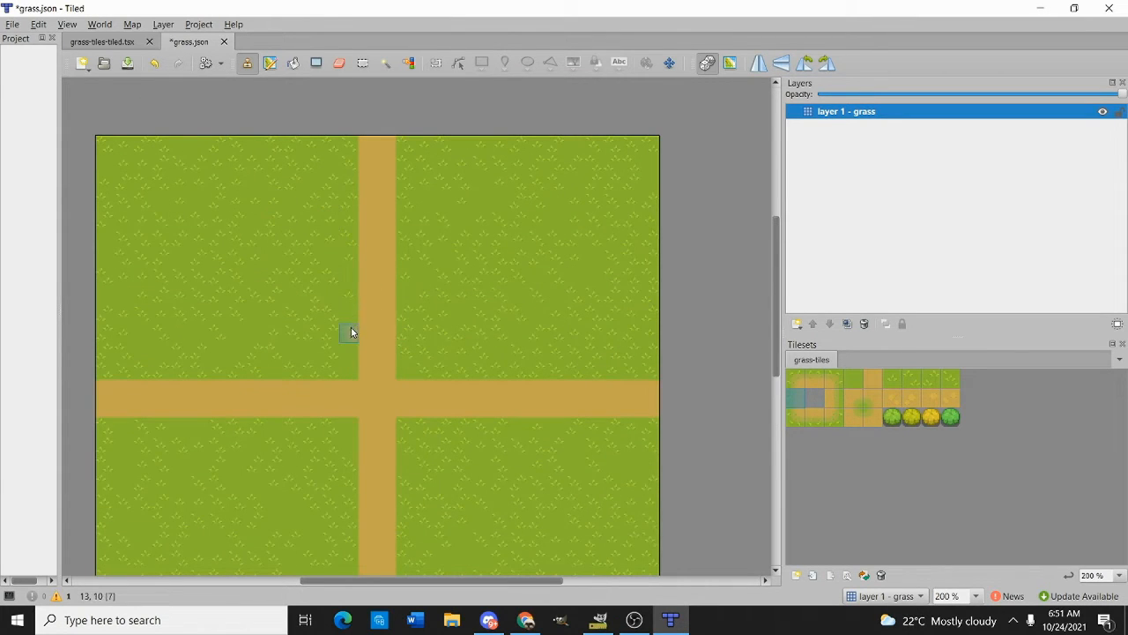
{"action": "left_click_drag", "start_coordinate": [387, 405], "coordinate": [444, 315]}
{"action": "scroll", "coordinate": [500, 356], "scroll_direction": "down", "scroll_amount": 2}
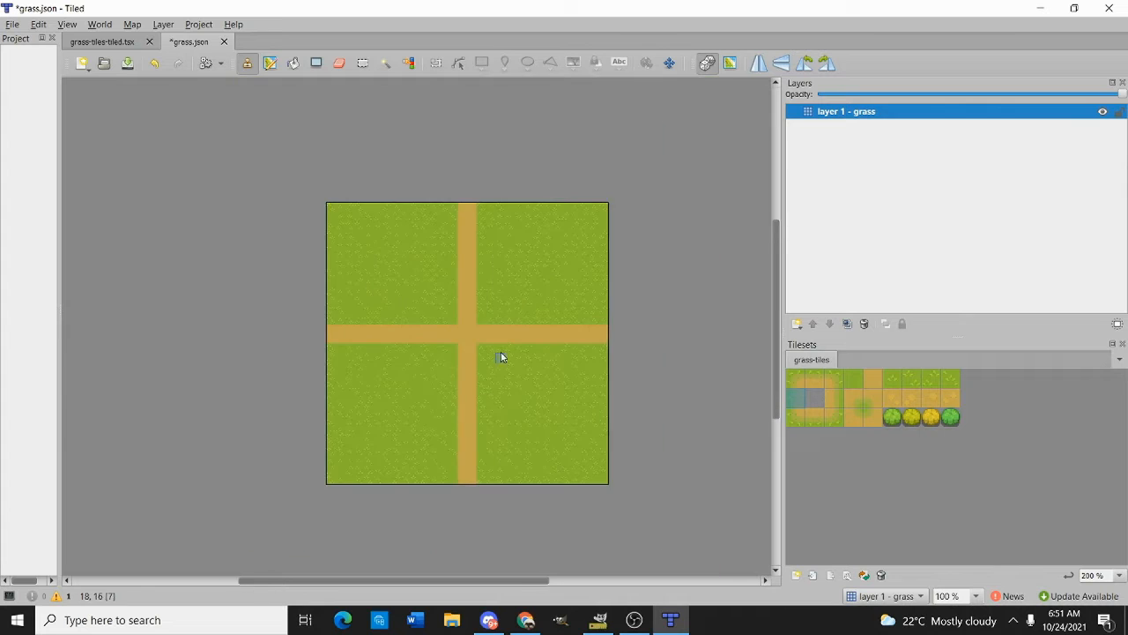
{"action": "scroll", "coordinate": [426, 357], "scroll_direction": "up", "scroll_amount": 5}
{"action": "scroll", "coordinate": [491, 299], "scroll_direction": "down", "scroll_amount": 5}
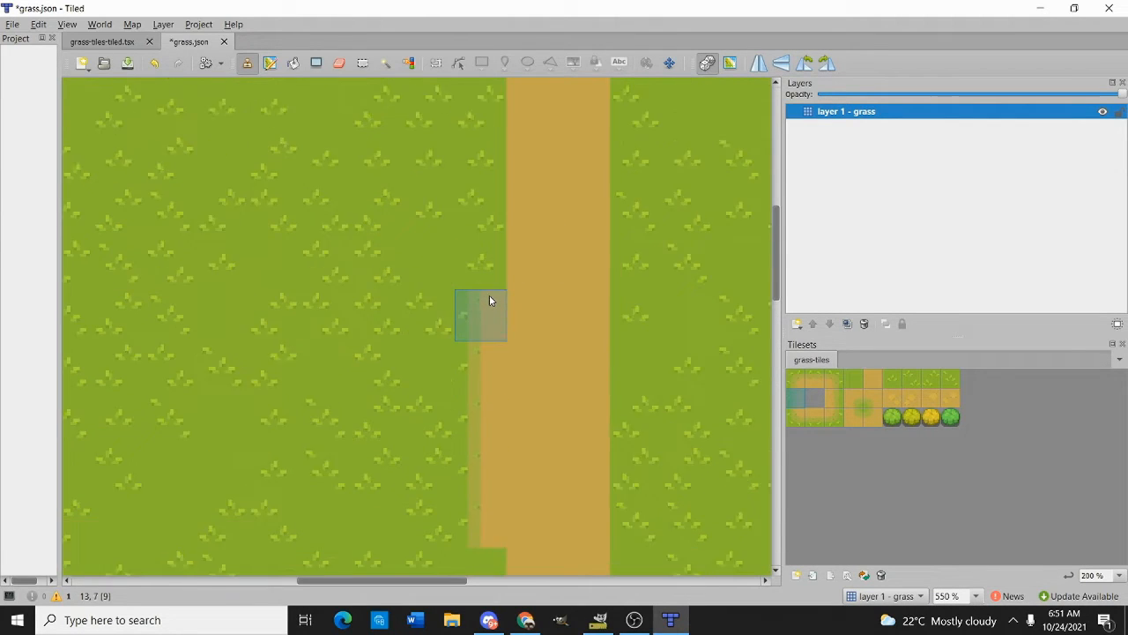
{"action": "scroll", "coordinate": [497, 308], "scroll_direction": "up", "scroll_amount": 3}
{"action": "scroll", "coordinate": [520, 326], "scroll_direction": "down", "scroll_amount": 3}
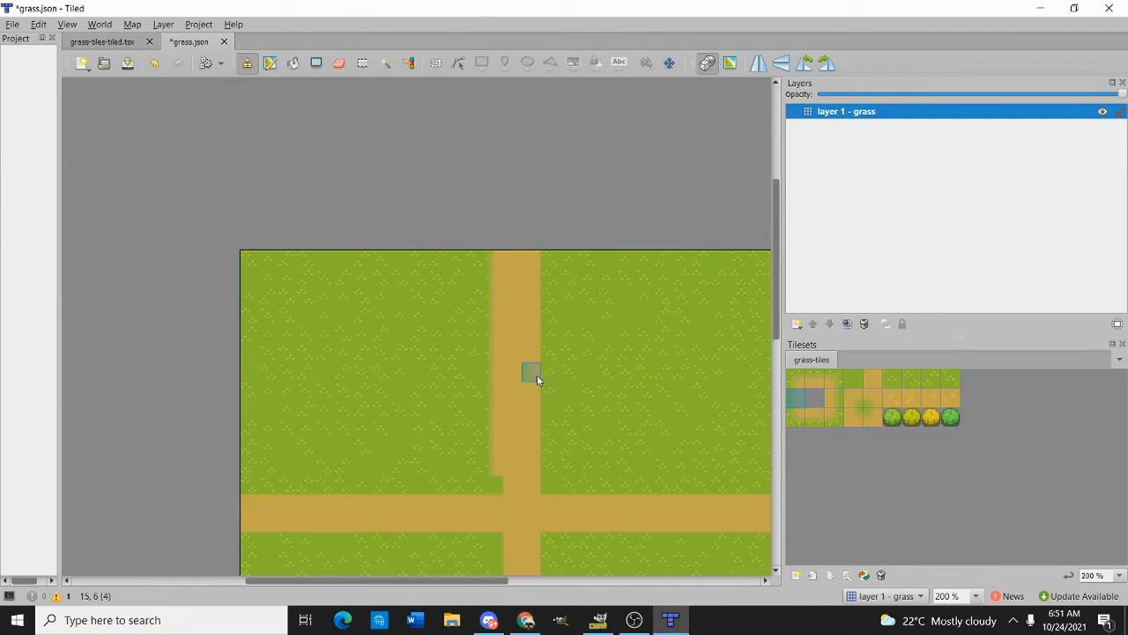
{"action": "scroll", "coordinate": [581, 393], "scroll_direction": "up", "scroll_amount": 2}
Place the inner-corner grass tile where the northwest grass area meets the crossing
{"action": "left_click", "coordinate": [872, 418]}
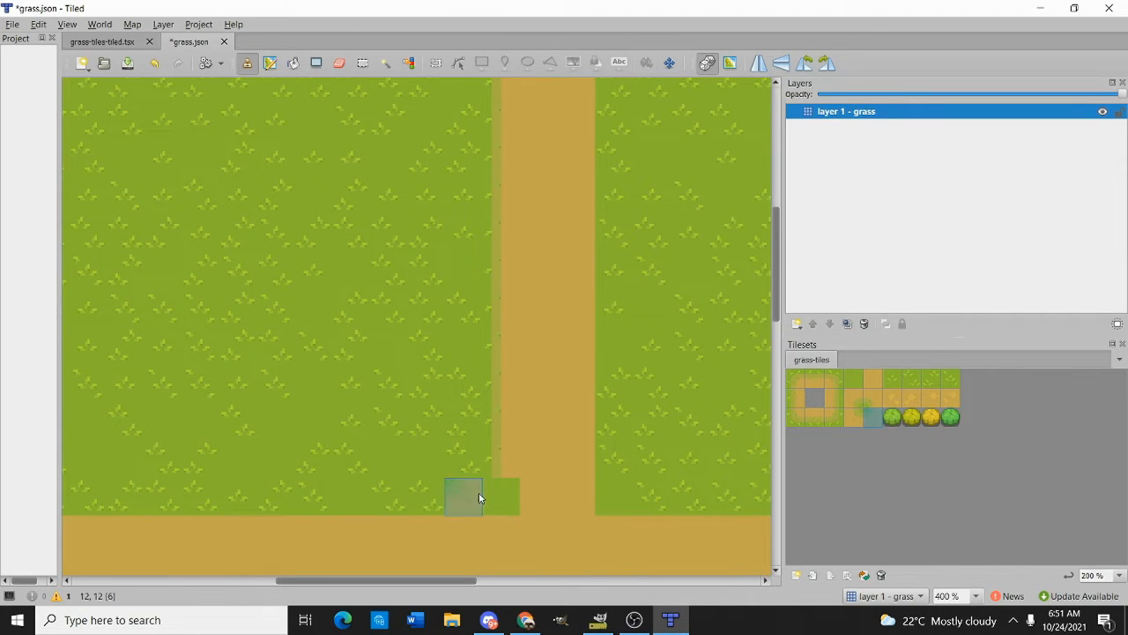
{"action": "left_click", "coordinate": [500, 497]}
{"action": "mouse_move", "coordinate": [521, 514]}
{"action": "left_mouse_down"}
{"action": "mouse_move", "coordinate": [469, 453]}
{"action": "mouse_move", "coordinate": [352, 448]}
{"action": "left_mouse_up"}
{"action": "key", "text": "ctrl+z"}
Stamp horizontal grass-to-dirt edge tiles along the northern side of the crossing's western arm
{"action": "left_click", "coordinate": [817, 381]}
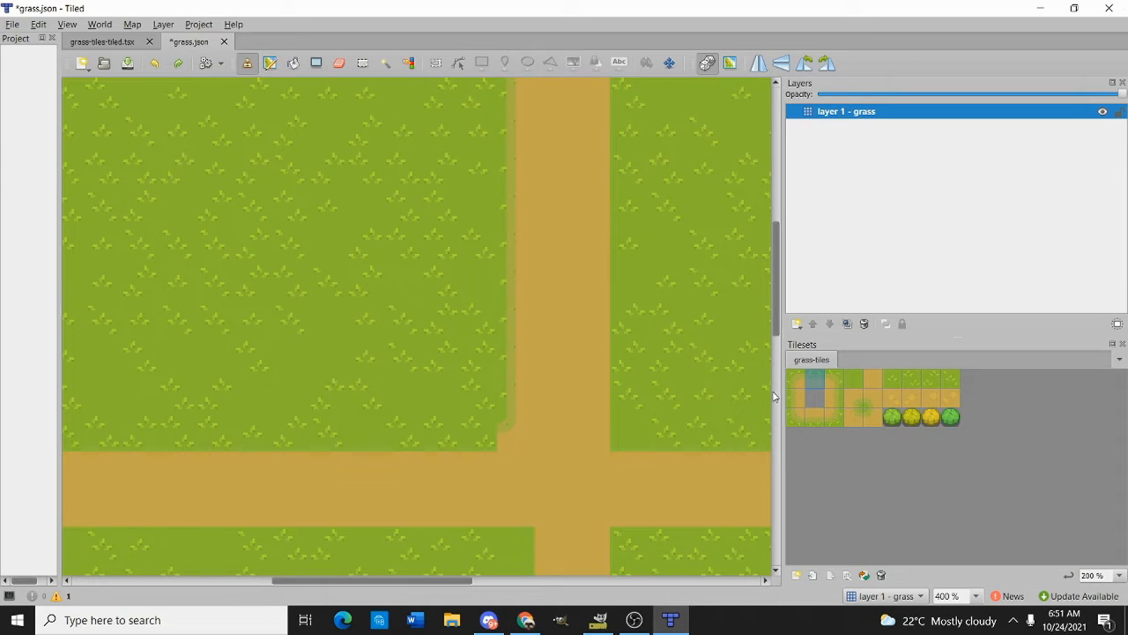
{"action": "mouse_move", "coordinate": [467, 427]}
{"action": "left_mouse_down"}
{"action": "mouse_move", "coordinate": [330, 429]}
{"action": "mouse_move", "coordinate": [577, 417]}
{"action": "mouse_move", "coordinate": [257, 416]}
{"action": "left_mouse_up"}
{"action": "scroll", "coordinate": [487, 431], "scroll_direction": "down", "scroll_amount": 1}
{"action": "left_click_drag", "start_coordinate": [572, 442], "coordinate": [384, 391]}
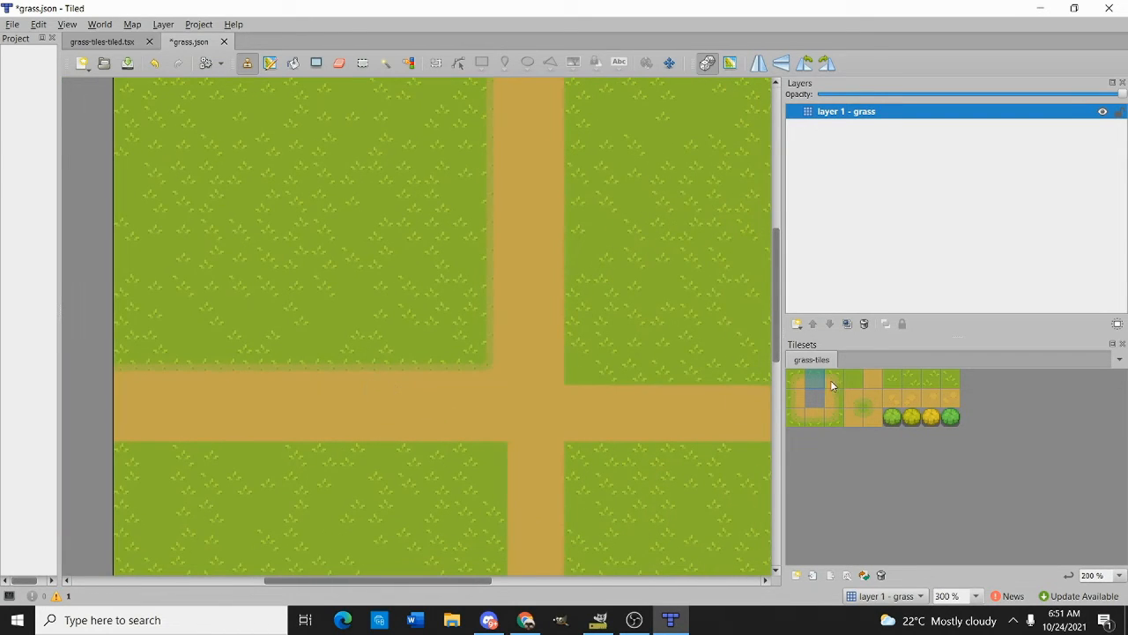
Line the southern side of the crossing's western arm with edge tiles and try a corner tile at the crossing
{"action": "left_click_drag", "start_coordinate": [154, 446], "coordinate": [471, 447]}
{"action": "left_click_drag", "start_coordinate": [637, 477], "coordinate": [572, 402]}
{"action": "left_click", "coordinate": [839, 384]}
{"action": "left_click", "coordinate": [429, 382]}
{"action": "left_click_drag", "start_coordinate": [597, 441], "coordinate": [567, 409]}
{"action": "key", "text": "ctrl+z"}
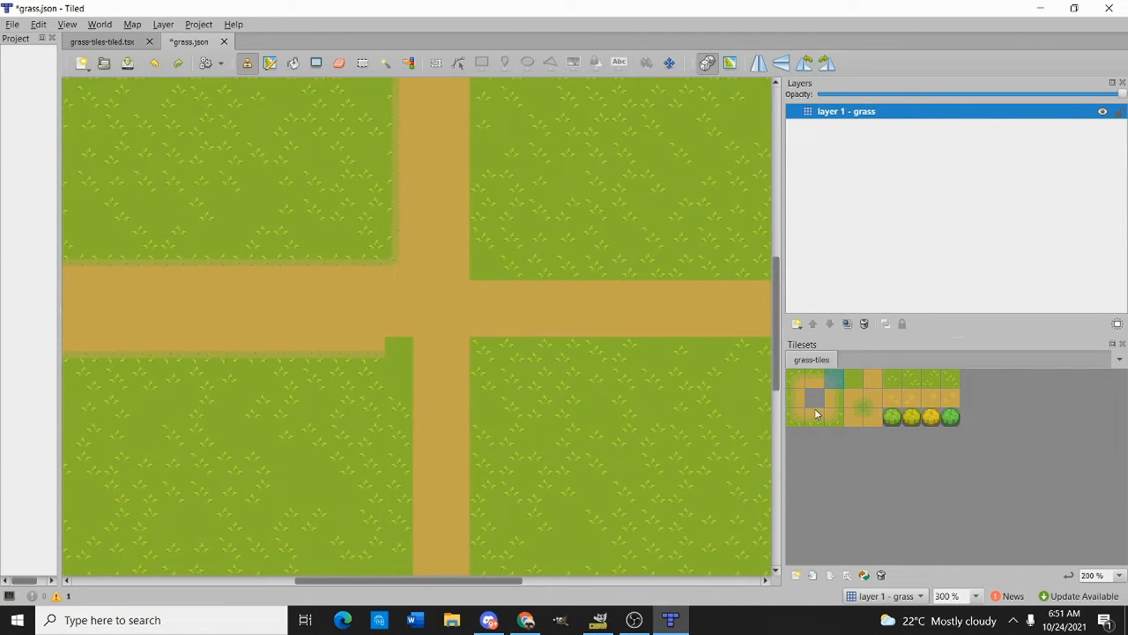
Undo all the path and edge painting back to the map filled only with grass
{"action": "scroll", "coordinate": [577, 316], "scroll_direction": "down", "scroll_amount": 2}
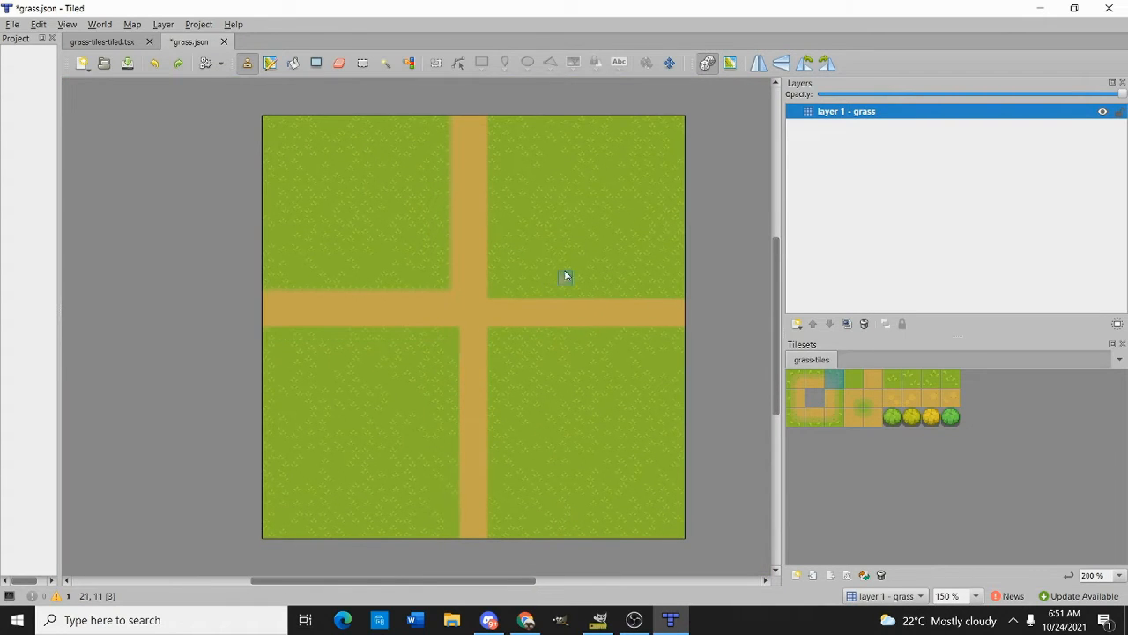
{"action": "key", "text": "ctrl+z"}
{"action": "key", "text": "ctrl+z"}
{"action": "key", "text": "ctrl+z"}
{"action": "key", "text": "ctrl+z"}
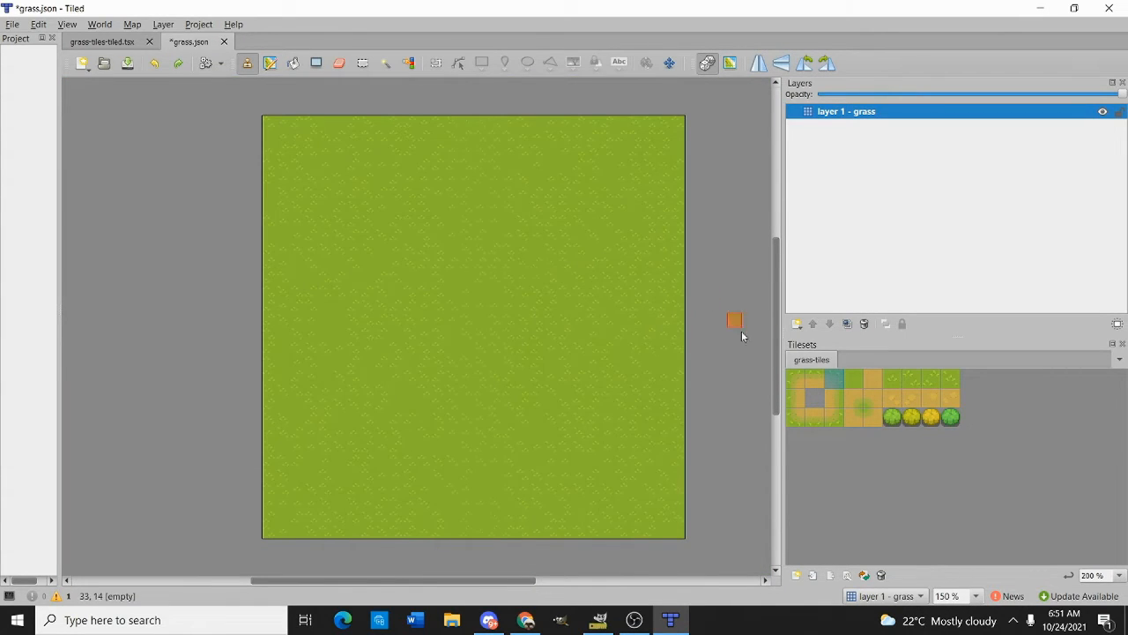
Stamp a winding, one-tile-wide path of plain dirt tiles across the grass from the western to the eastern map edge
{"action": "left_click", "coordinate": [869, 379]}
{"action": "mouse_move", "coordinate": [269, 263]}
{"action": "left_mouse_down"}
{"action": "mouse_move", "coordinate": [378, 386]}
{"action": "mouse_move", "coordinate": [485, 361]}
{"action": "mouse_move", "coordinate": [558, 276]}
{"action": "mouse_move", "coordinate": [661, 312]}
{"action": "mouse_move", "coordinate": [723, 277]}
{"action": "left_mouse_up"}
{"action": "scroll", "coordinate": [441, 323], "scroll_direction": "up", "scroll_amount": 1}
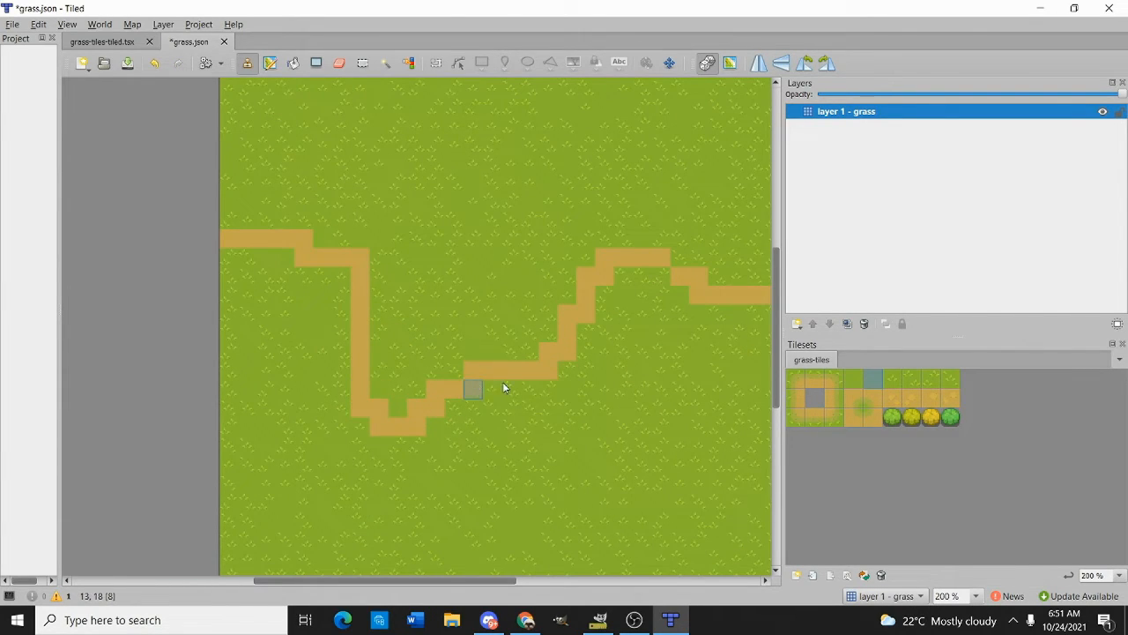
Widen the winding dirt path irregularly with more plain dirt tiles near both ends and along its middle stretch
{"action": "scroll", "coordinate": [505, 388], "scroll_direction": "right", "scroll_amount": 2}
{"action": "mouse_move", "coordinate": [485, 300]}
{"action": "left_mouse_down"}
{"action": "mouse_move", "coordinate": [529, 212]}
{"action": "mouse_move", "coordinate": [598, 225]}
{"action": "mouse_move", "coordinate": [536, 234]}
{"action": "mouse_move", "coordinate": [616, 255]}
{"action": "mouse_move", "coordinate": [587, 253]}
{"action": "left_mouse_up"}
{"action": "mouse_move", "coordinate": [226, 253]}
{"action": "left_mouse_down"}
{"action": "mouse_move", "coordinate": [273, 267]}
{"action": "mouse_move", "coordinate": [283, 323]}
{"action": "mouse_move", "coordinate": [276, 278]}
{"action": "mouse_move", "coordinate": [192, 220]}
{"action": "left_mouse_up"}
{"action": "mouse_move", "coordinate": [414, 380]}
{"action": "left_mouse_down"}
{"action": "mouse_move", "coordinate": [483, 372]}
{"action": "mouse_move", "coordinate": [496, 336]}
{"action": "mouse_move", "coordinate": [476, 369]}
{"action": "left_mouse_up"}
{"action": "scroll", "coordinate": [820, 404], "scroll_direction": "up", "scroll_amount": 2}
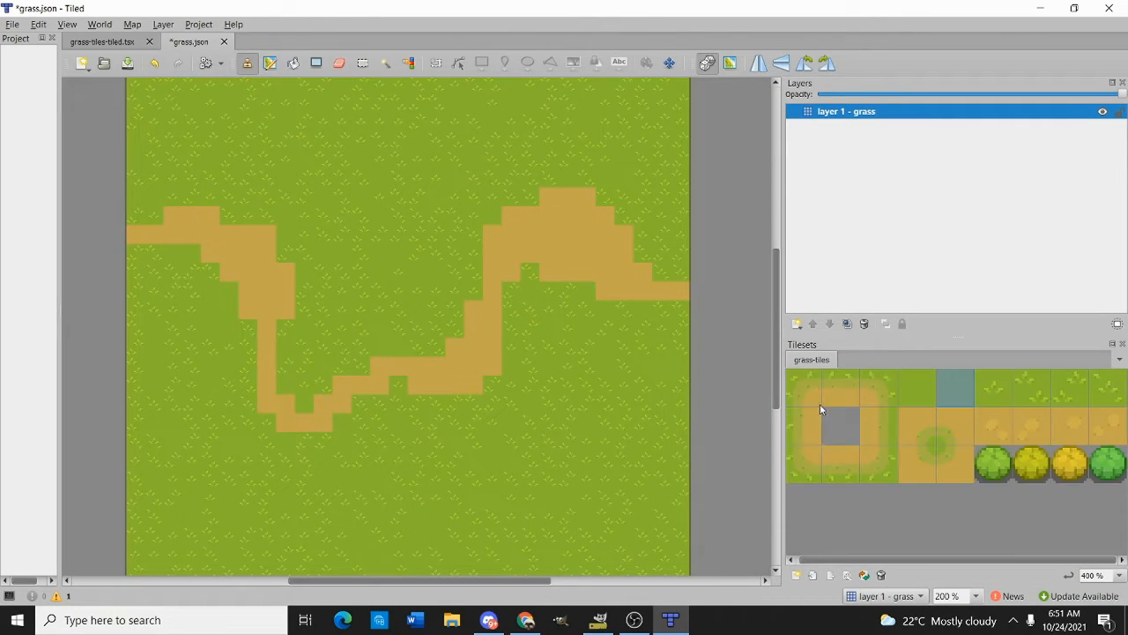
Line the northern side of the dirt path's western stretch with the grass-to-dirt top edge tile
{"action": "left_click", "coordinate": [836, 383]}
{"action": "scroll", "coordinate": [176, 203], "scroll_direction": "up", "scroll_amount": 2}
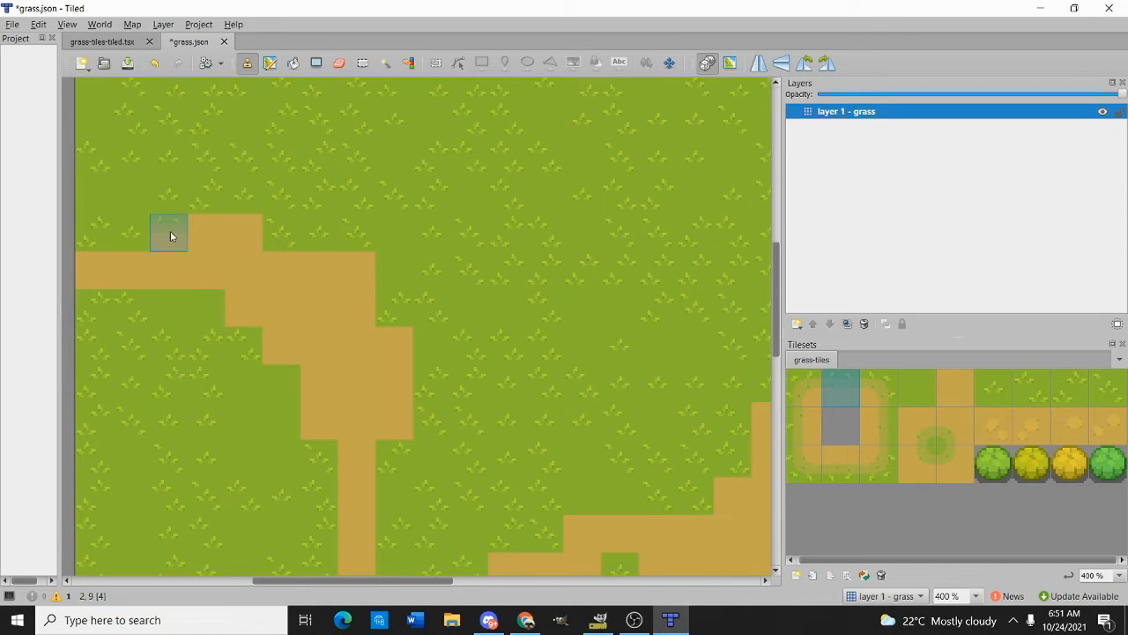
{"action": "left_click_drag", "start_coordinate": [210, 208], "coordinate": [243, 207]}
{"action": "left_click_drag", "start_coordinate": [133, 235], "coordinate": [81, 235]}
{"action": "left_click_drag", "start_coordinate": [283, 227], "coordinate": [354, 235]}
Continue the top edge tiles along the northern side of the path's low bend, middle stretch and eastern rise
{"action": "left_click_drag", "start_coordinate": [498, 418], "coordinate": [375, 192]}
{"action": "left_click", "coordinate": [314, 376]}
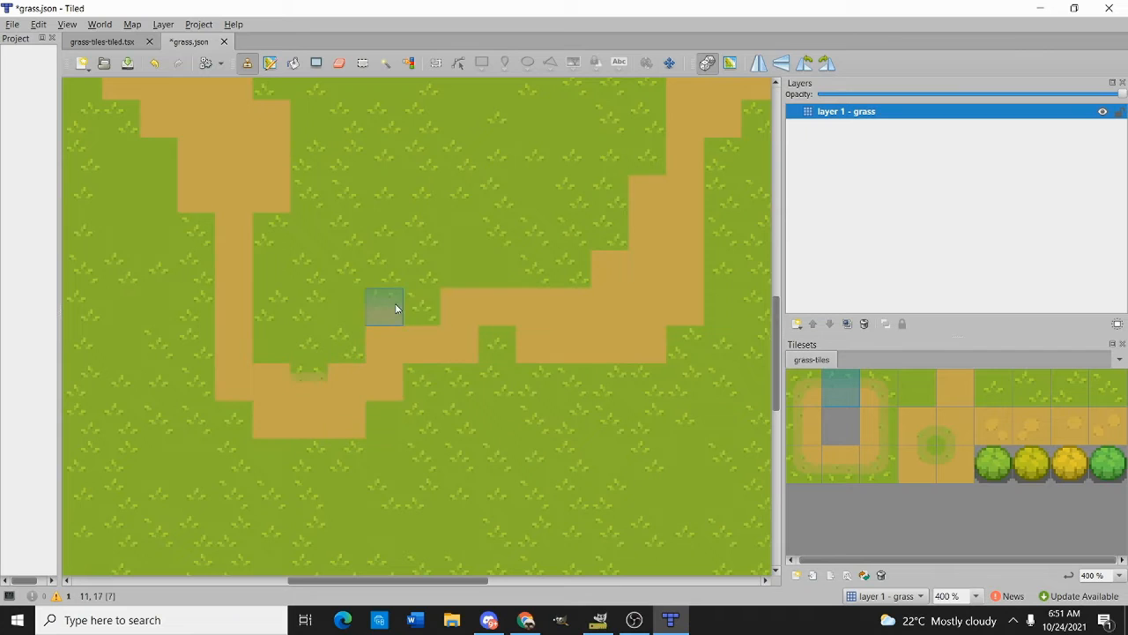
{"action": "left_click_drag", "start_coordinate": [396, 309], "coordinate": [427, 307]}
{"action": "mouse_move", "coordinate": [474, 278]}
{"action": "left_mouse_down"}
{"action": "mouse_move", "coordinate": [555, 279]}
{"action": "mouse_move", "coordinate": [596, 262]}
{"action": "mouse_move", "coordinate": [267, 383]}
{"action": "left_mouse_up"}
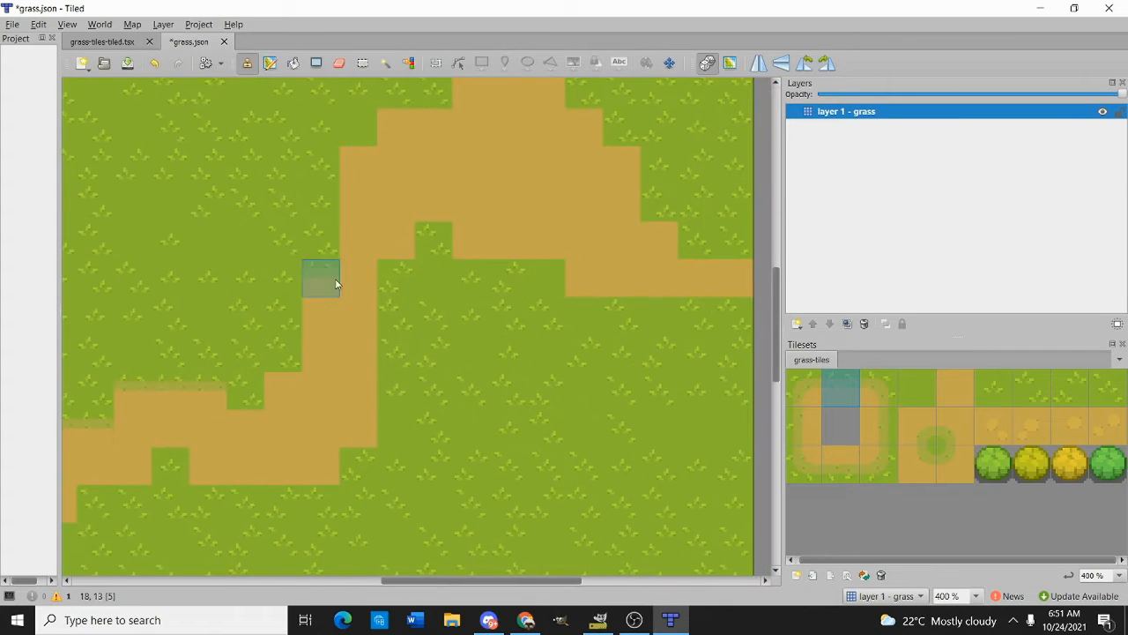
{"action": "left_click_drag", "start_coordinate": [464, 163], "coordinate": [408, 313]}
{"action": "left_click_drag", "start_coordinate": [416, 210], "coordinate": [479, 209]}
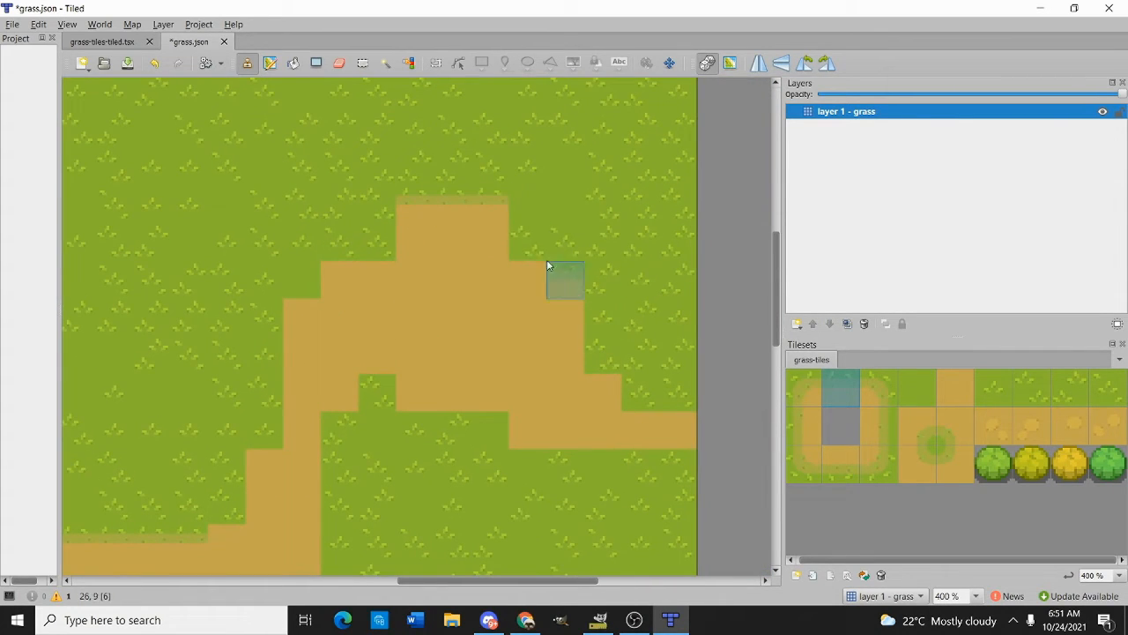
{"action": "left_click_drag", "start_coordinate": [652, 391], "coordinate": [677, 392]}
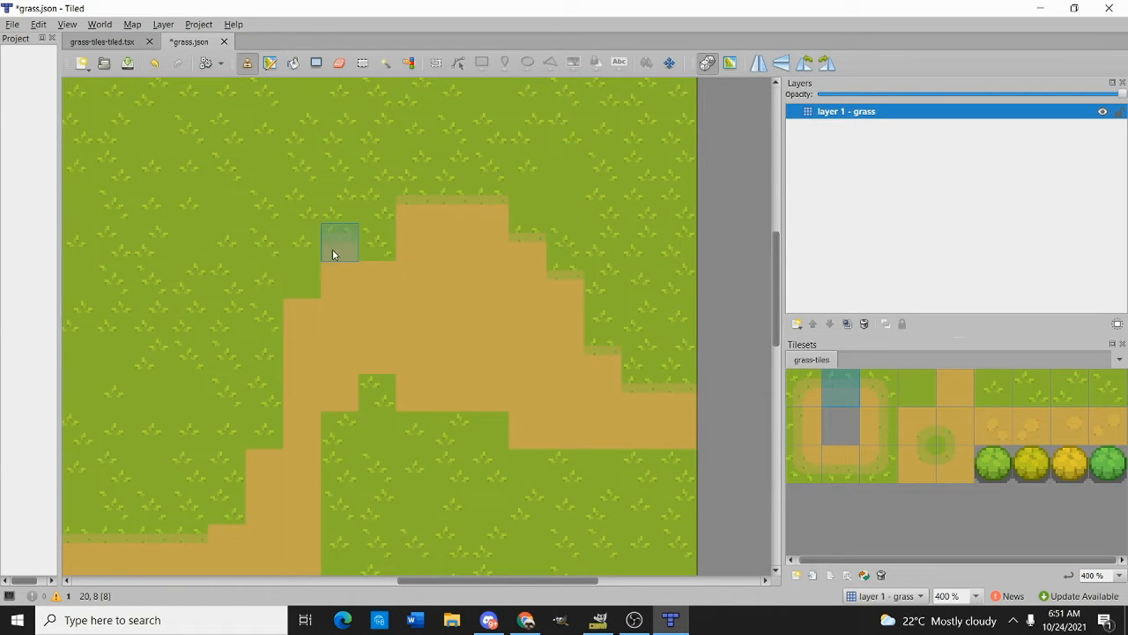
Line the southern side of the path's western and middle stretches with the bottom edge tile
{"action": "scroll", "coordinate": [330, 410], "scroll_direction": "down", "scroll_amount": 2}
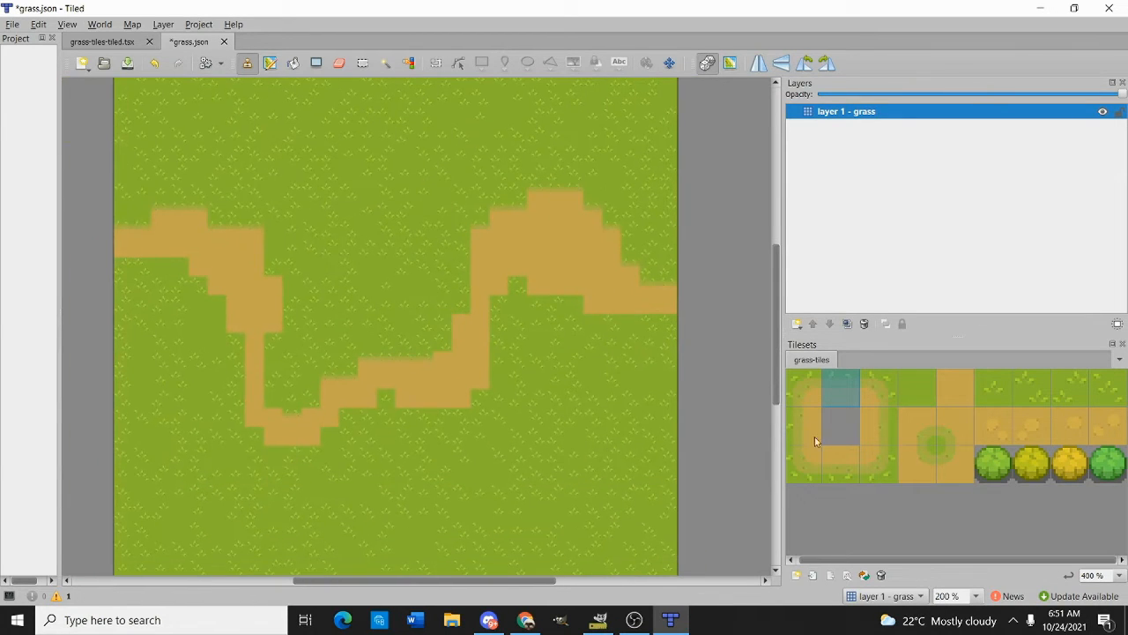
{"action": "left_click", "coordinate": [846, 465]}
{"action": "scroll", "coordinate": [149, 259], "scroll_direction": "up", "scroll_amount": 1}
{"action": "scroll", "coordinate": [291, 298], "scroll_direction": "up", "scroll_amount": 1}
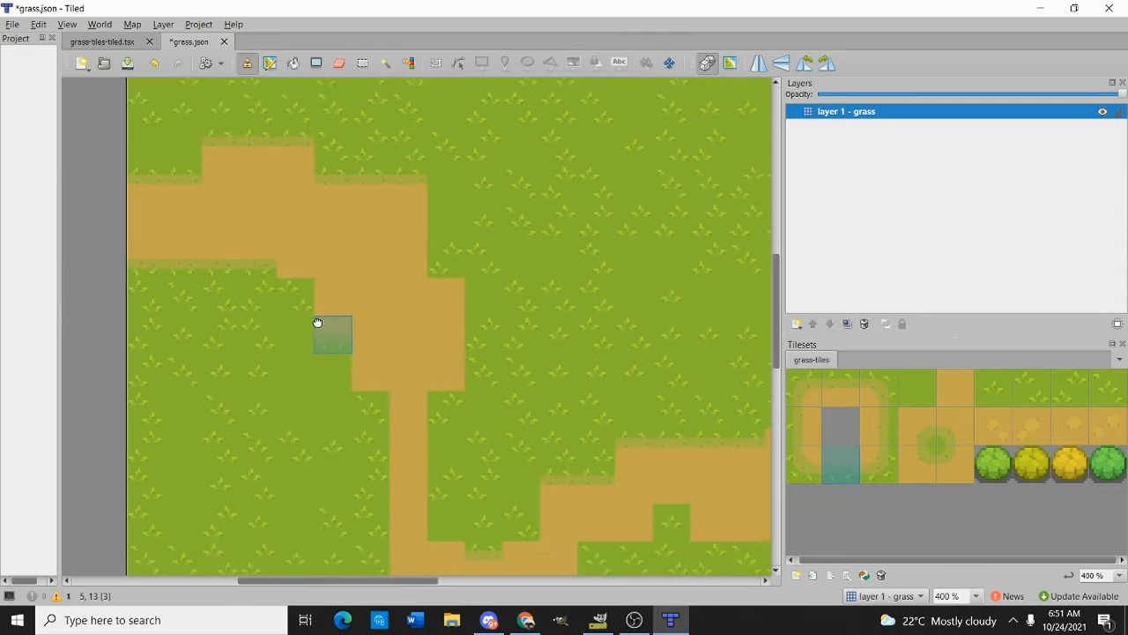
{"action": "left_click_drag", "start_coordinate": [439, 473], "coordinate": [242, 277]}
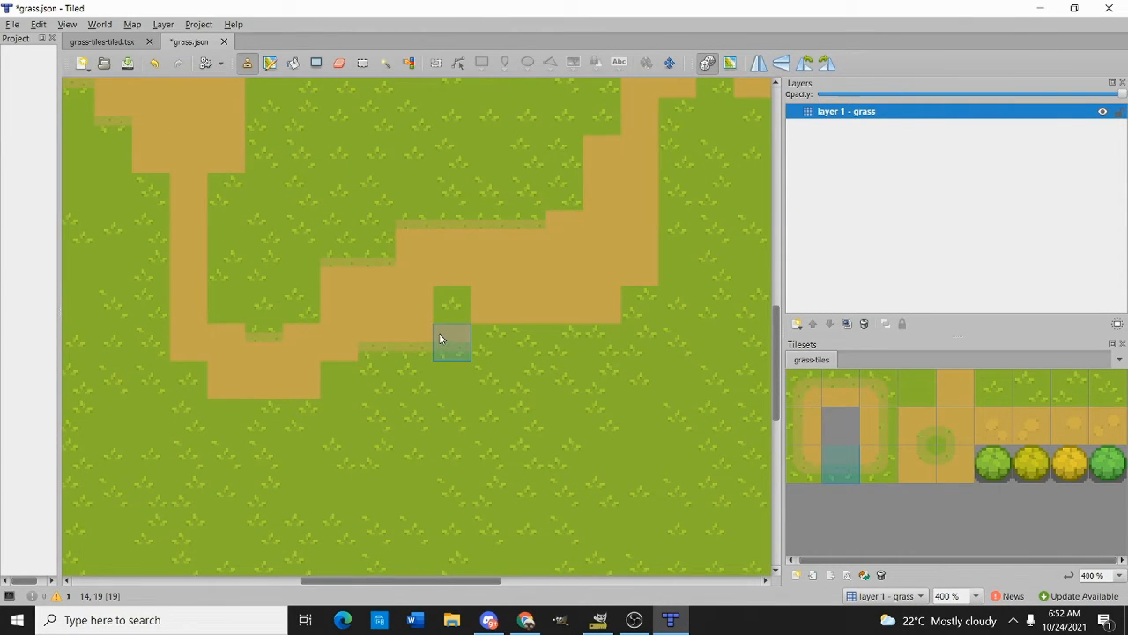
{"action": "left_click_drag", "start_coordinate": [441, 338], "coordinate": [498, 340]}
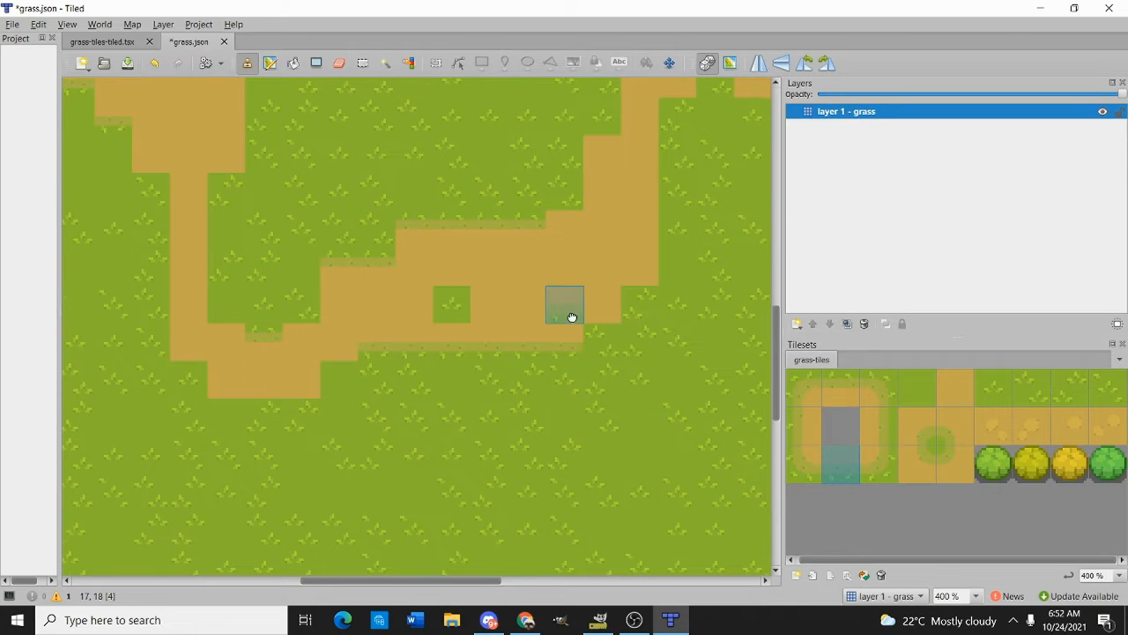
Continue the bottom edge tiles along the southern side of the eastern rise up to the eastern map edge
{"action": "left_click_drag", "start_coordinate": [572, 318], "coordinate": [393, 398]}
{"action": "left_click", "coordinate": [498, 199]}
{"action": "left_click_drag", "start_coordinate": [580, 202], "coordinate": [649, 201]}
{"action": "left_click_drag", "start_coordinate": [688, 236], "coordinate": [504, 247]}
{"action": "mouse_move", "coordinate": [503, 247]}
{"action": "left_mouse_down"}
{"action": "mouse_move", "coordinate": [654, 247]}
{"action": "mouse_move", "coordinate": [630, 311]}
{"action": "left_mouse_up"}
{"action": "left_click", "coordinate": [351, 171]}
Fill the grass notch beneath the eastern rise with plain dirt and close the bottom edge across it
{"action": "left_click", "coordinate": [967, 394]}
{"action": "left_click", "coordinate": [387, 237]}
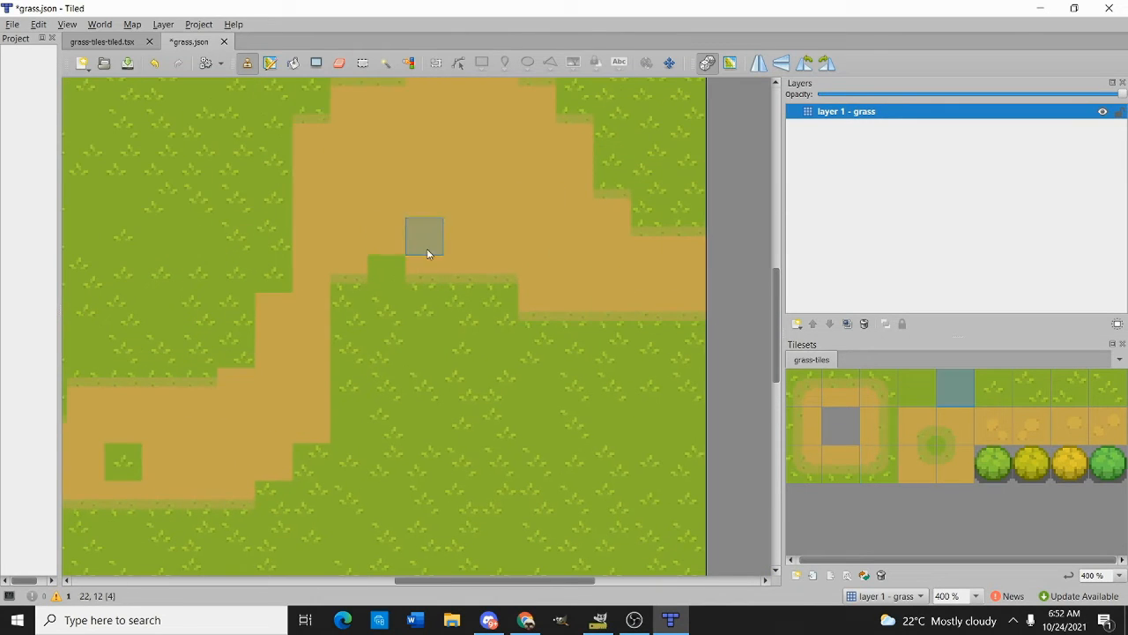
{"action": "left_click", "coordinate": [840, 463]}
{"action": "scroll", "coordinate": [617, 379], "scroll_direction": "down", "scroll_amount": 1}
Line the west-facing sides of the descending western stretch and the climbing eastern stretch with the left edge tile
{"action": "left_click_drag", "start_coordinate": [304, 352], "coordinate": [760, 408]}
{"action": "left_click", "coordinate": [806, 426]}
{"action": "scroll", "coordinate": [556, 294], "scroll_direction": "up", "scroll_amount": 1}
{"action": "left_click", "coordinate": [327, 299]}
{"action": "key", "text": "ctrl+z"}
{"action": "left_click_drag", "start_coordinate": [367, 337], "coordinate": [368, 485]}
{"action": "left_click_drag", "start_coordinate": [732, 388], "coordinate": [433, 277]}
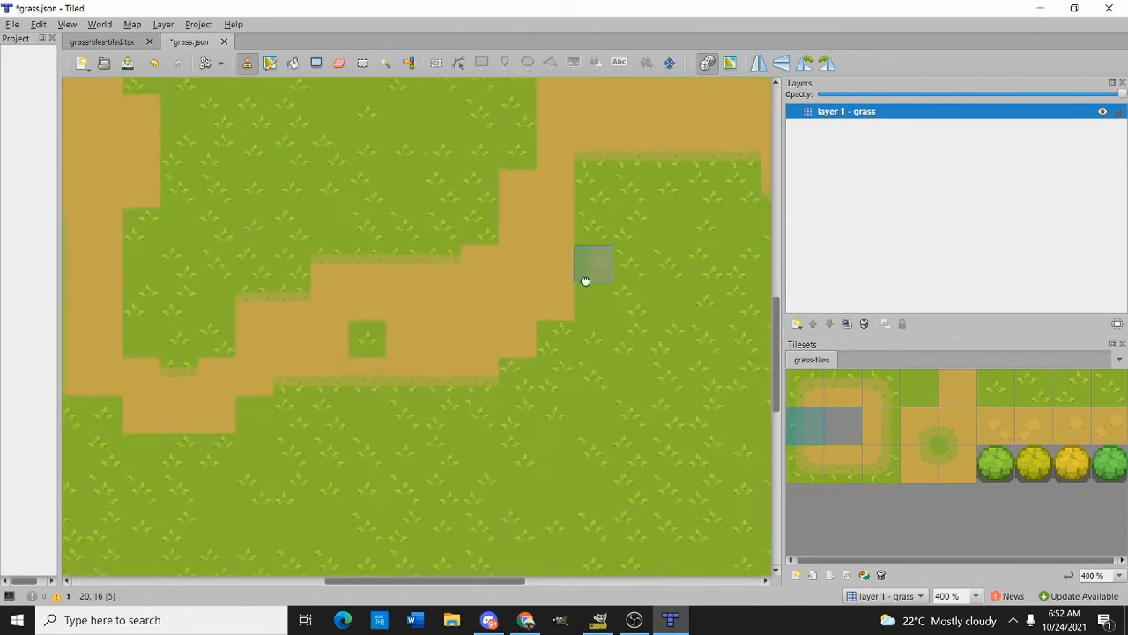
{"action": "left_click_drag", "start_coordinate": [450, 383], "coordinate": [450, 347]}
{"action": "left_click_drag", "start_coordinate": [479, 189], "coordinate": [485, 308]}
{"action": "left_click_drag", "start_coordinate": [267, 327], "coordinate": [497, 302]}
Line the eastern side of the descending western stretch with the right edge tile, following its bulge
{"action": "left_click", "coordinate": [881, 426]}
{"action": "left_click_drag", "start_coordinate": [275, 333], "coordinate": [270, 437]}
{"action": "left_click_drag", "start_coordinate": [314, 299], "coordinate": [314, 218]}
{"action": "left_click_drag", "start_coordinate": [281, 187], "coordinate": [281, 143]}
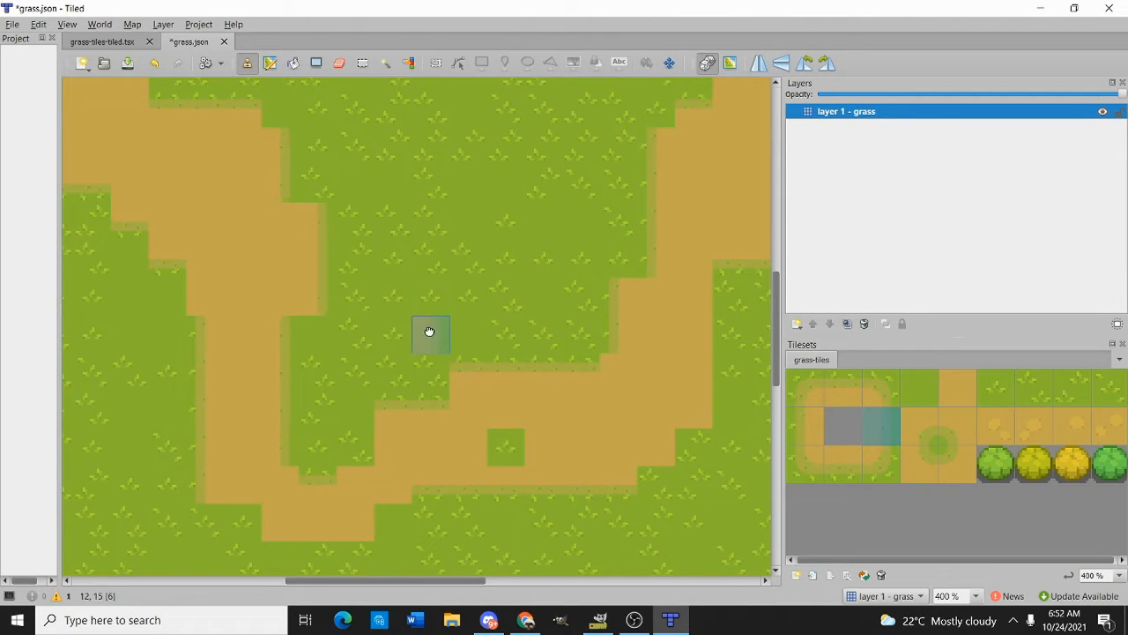
Place outer corner tiles on the upper corners of the path's northern hump and shoulder near the western map edge
{"action": "left_click_drag", "start_coordinate": [428, 331], "coordinate": [447, 371]}
{"action": "left_click", "coordinate": [880, 388]}
{"action": "left_click", "coordinate": [300, 148]}
{"action": "left_click", "coordinate": [805, 463]}
{"action": "left_click_drag", "start_coordinate": [136, 270], "coordinate": [297, 351]}
{"action": "left_click", "coordinate": [881, 388]}
{"action": "left_click", "coordinate": [342, 204]}
{"action": "left_click", "coordinate": [806, 389]}
{"action": "left_click", "coordinate": [196, 195]}
Add inner corner tiles where both sides of the western hump meet the path's lower northern edge
{"action": "left_click", "coordinate": [958, 464]}
{"action": "left_click", "coordinate": [187, 235]}
{"action": "left_click", "coordinate": [919, 463]}
{"action": "left_click", "coordinate": [347, 230]}
Place inner corner tiles down the stepped southwestern side of the western stretch and add a left edge tile
{"action": "left_click", "coordinate": [880, 388]}
{"action": "left_click", "coordinate": [957, 427]}
{"action": "left_click", "coordinate": [240, 243]}
{"action": "left_click", "coordinate": [276, 281]}
{"action": "left_click", "coordinate": [313, 317]}
{"action": "left_click_drag", "start_coordinate": [432, 407], "coordinate": [442, 356]}
{"action": "left_click", "coordinate": [805, 427]}
{"action": "left_click", "coordinate": [325, 301]}
Line the base of the path's low bend with bottom edge tiles and fit corner tiles at its ends
{"action": "left_click", "coordinate": [806, 464]}
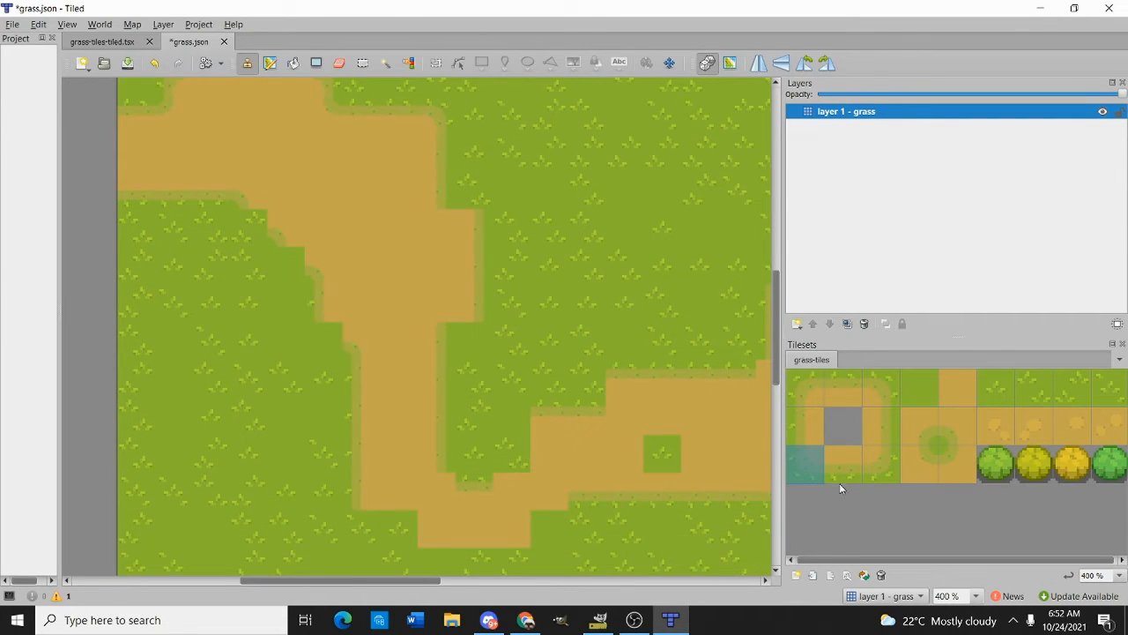
{"action": "scroll", "coordinate": [265, 414], "scroll_direction": "up", "scroll_amount": 1}
{"action": "left_click", "coordinate": [952, 432]}
{"action": "left_click", "coordinate": [307, 427]}
{"action": "left_click", "coordinate": [806, 460]}
{"action": "left_click", "coordinate": [289, 432]}
{"action": "left_click", "coordinate": [843, 462]}
{"action": "left_click_drag", "start_coordinate": [338, 430], "coordinate": [440, 430]}
{"action": "left_click", "coordinate": [881, 462]}
{"action": "left_click", "coordinate": [920, 428]}
{"action": "left_click", "coordinate": [507, 342]}
Round the grass pocket above the low bend with inner corner, left edge and top-left corner tiles
{"action": "left_click", "coordinate": [920, 462]}
{"action": "left_click", "coordinate": [319, 340]}
{"action": "left_click", "coordinate": [955, 462]}
{"action": "left_click", "coordinate": [423, 342]}
{"action": "left_click", "coordinate": [807, 427]}
{"action": "left_click", "coordinate": [423, 298]}
{"action": "left_click", "coordinate": [809, 390]}
{"action": "left_click", "coordinate": [423, 245]}
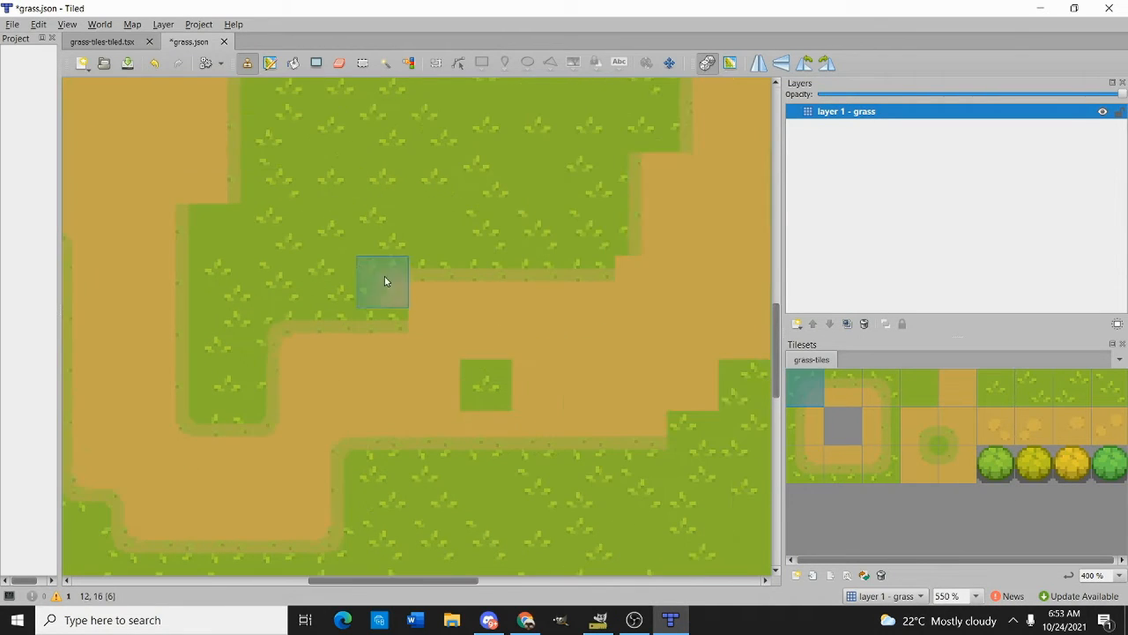
Round the middle stretch's next northern step with corner tiles and replace the isolated grass tile with plain dirt
{"action": "left_click", "coordinate": [384, 277]}
{"action": "left_click", "coordinate": [955, 461]}
{"action": "left_click", "coordinate": [384, 334]}
{"action": "left_click", "coordinate": [957, 389]}
{"action": "left_click", "coordinate": [403, 364]}
{"action": "scroll", "coordinate": [392, 370], "scroll_direction": "down", "scroll_amount": 2}
{"action": "scroll", "coordinate": [242, 155], "scroll_direction": "up", "scroll_amount": 2}
Round the bulge on the western stretch's eastern side with inner and outer corner tiles above and below it
{"action": "left_click_drag", "start_coordinate": [243, 156], "coordinate": [573, 206]}
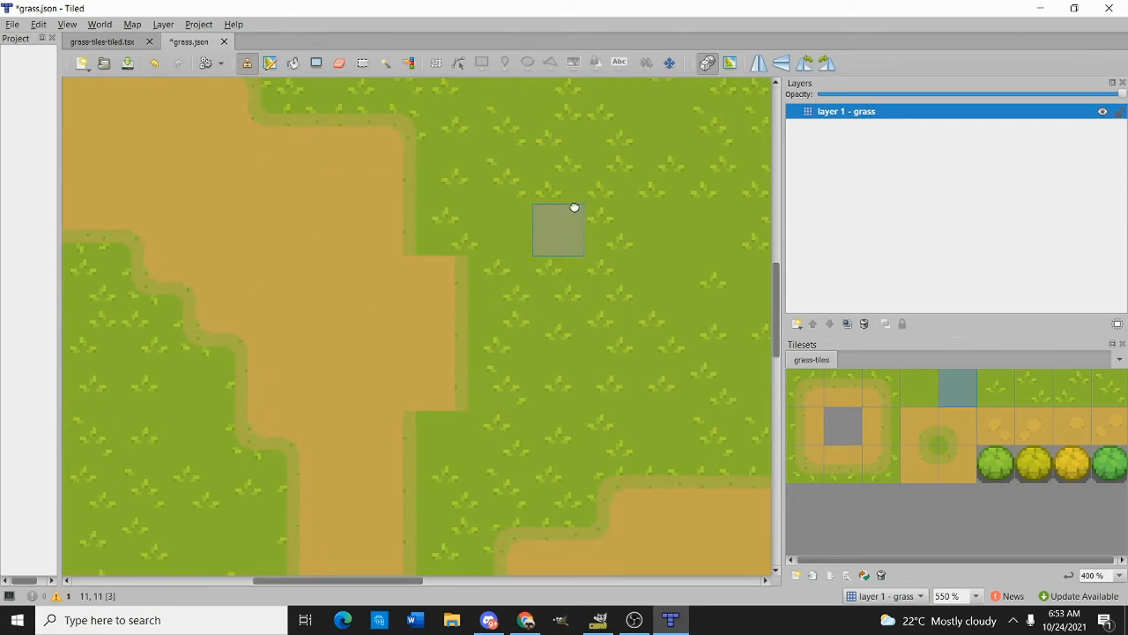
{"action": "left_click", "coordinate": [806, 464]}
{"action": "left_click", "coordinate": [922, 462]}
{"action": "left_click", "coordinate": [404, 231]}
{"action": "left_click", "coordinate": [881, 389]}
{"action": "left_click", "coordinate": [455, 231]}
{"action": "left_click_drag", "start_coordinate": [458, 499], "coordinate": [431, 372]}
{"action": "left_click", "coordinate": [919, 427]}
{"action": "left_click", "coordinate": [392, 309]}
{"action": "left_click", "coordinate": [881, 464]}
{"action": "left_click", "coordinate": [428, 310]}
Fit inner and outer corner tiles on the steps where the middle stretch begins climbing toward the eastern rise
{"action": "scroll", "coordinate": [429, 310], "scroll_direction": "down", "scroll_amount": 1}
{"action": "mouse_move", "coordinate": [544, 353]}
{"action": "left_mouse_down"}
{"action": "mouse_move", "coordinate": [385, 332]}
{"action": "mouse_move", "coordinate": [335, 339]}
{"action": "left_mouse_up"}
{"action": "scroll", "coordinate": [500, 343], "scroll_direction": "up", "scroll_amount": 1}
{"action": "left_click", "coordinate": [950, 472]}
{"action": "left_click", "coordinate": [518, 335]}
{"action": "left_click", "coordinate": [920, 427]}
{"action": "left_click", "coordinate": [955, 461]}
{"action": "left_click", "coordinate": [881, 463]}
{"action": "left_click", "coordinate": [563, 399]}
Line the climbing stretch's eastern side with right edge tiles and finish both ends with corner tiles
{"action": "left_click", "coordinate": [882, 426]}
{"action": "left_click_drag", "start_coordinate": [528, 353], "coordinate": [518, 192]}
{"action": "left_click", "coordinate": [920, 427]}
{"action": "left_click", "coordinate": [535, 149]}
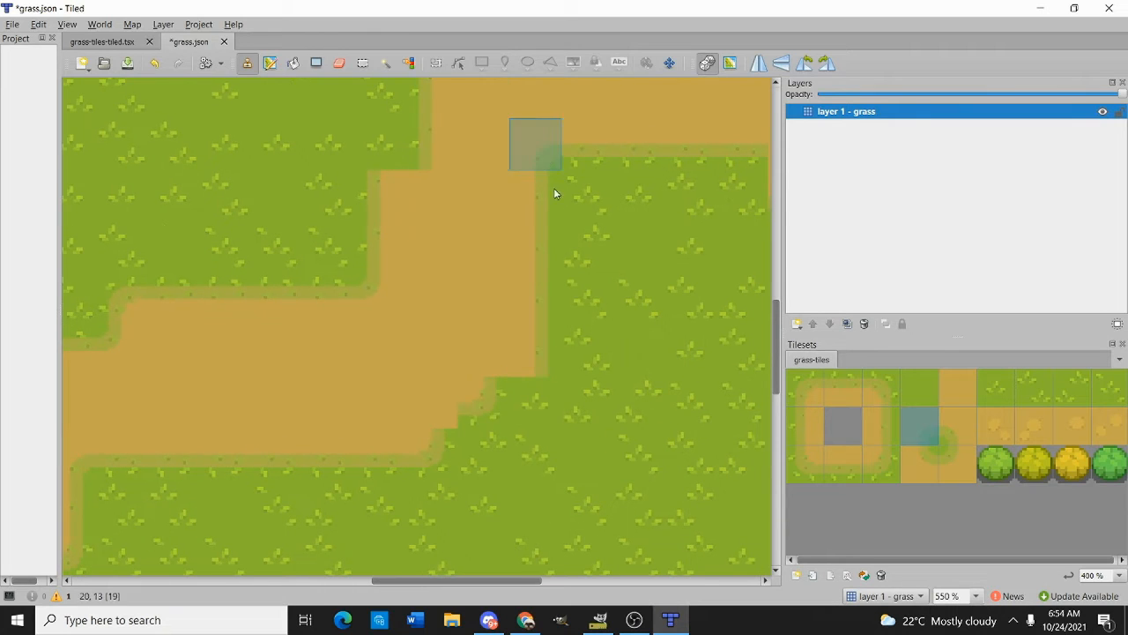
{"action": "left_click", "coordinate": [483, 354]}
{"action": "left_click", "coordinate": [882, 464]}
{"action": "left_click", "coordinate": [525, 367]}
{"action": "scroll", "coordinate": [529, 379], "scroll_direction": "down", "scroll_amount": 1}
Round the lower steps of the eastern rise's northwestern slope with top-left outer corners and matching inner corners
{"action": "left_click", "coordinate": [806, 389]}
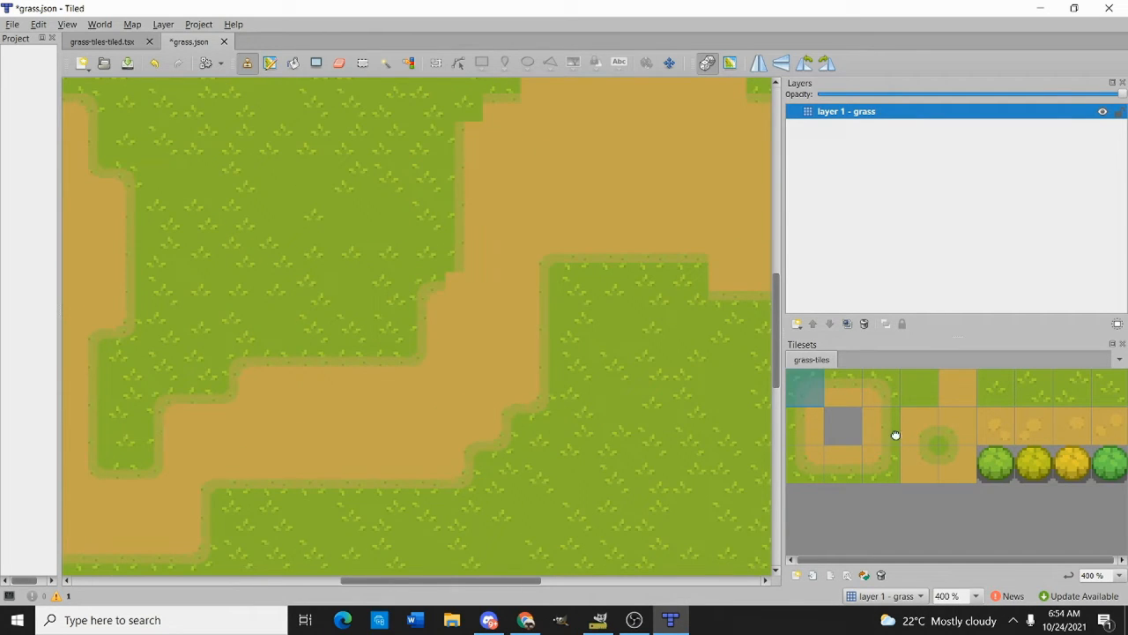
{"action": "left_click", "coordinate": [957, 463]}
{"action": "scroll", "coordinate": [314, 402], "scroll_direction": "up", "scroll_amount": 2}
{"action": "left_click", "coordinate": [295, 335]}
{"action": "left_click", "coordinate": [881, 464]}
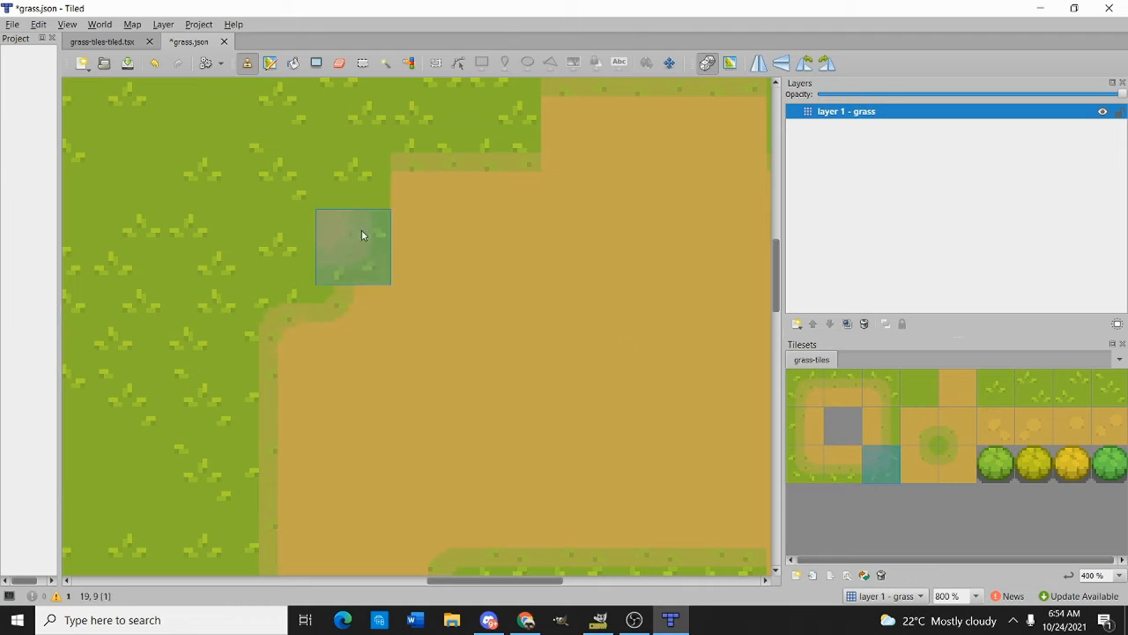
{"action": "left_click", "coordinate": [957, 464]}
{"action": "left_click", "coordinate": [803, 392]}
{"action": "left_click", "coordinate": [352, 248]}
{"action": "left_click", "coordinate": [884, 458]}
{"action": "left_click", "coordinate": [957, 463]}
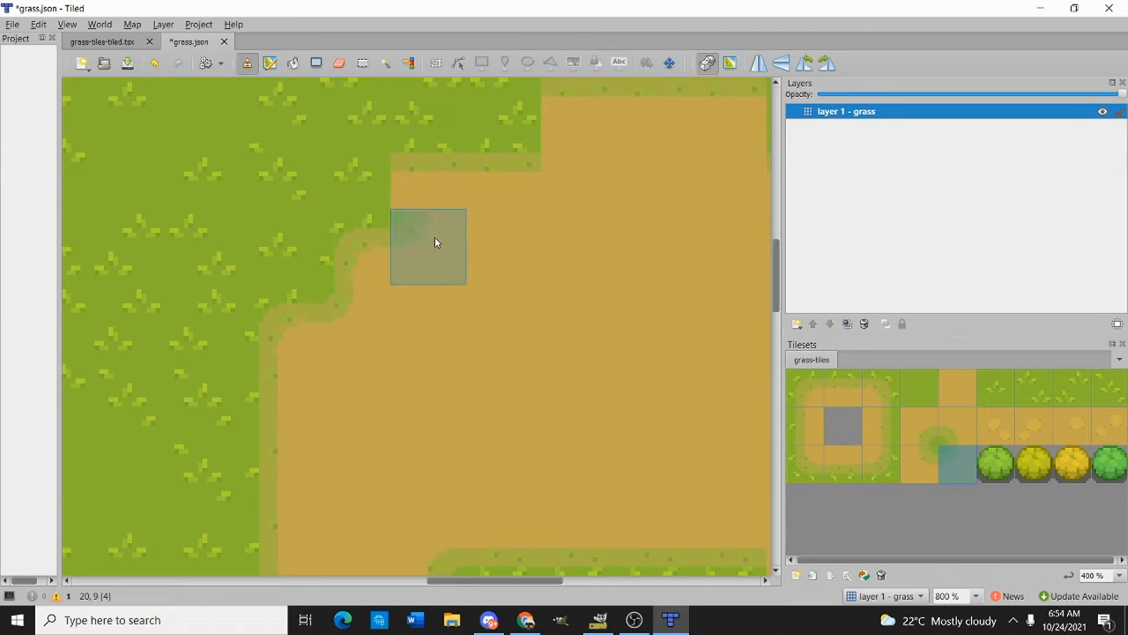
{"action": "left_click", "coordinate": [433, 241]}
Continue the outer and inner corner tiles up the northwestern slope to the top of the eastern rise
{"action": "left_click", "coordinate": [804, 402]}
{"action": "left_click", "coordinate": [396, 185]}
{"action": "left_click_drag", "start_coordinate": [548, 153], "coordinate": [455, 193]}
{"action": "left_click", "coordinate": [845, 464]}
{"action": "left_click", "coordinate": [957, 464]}
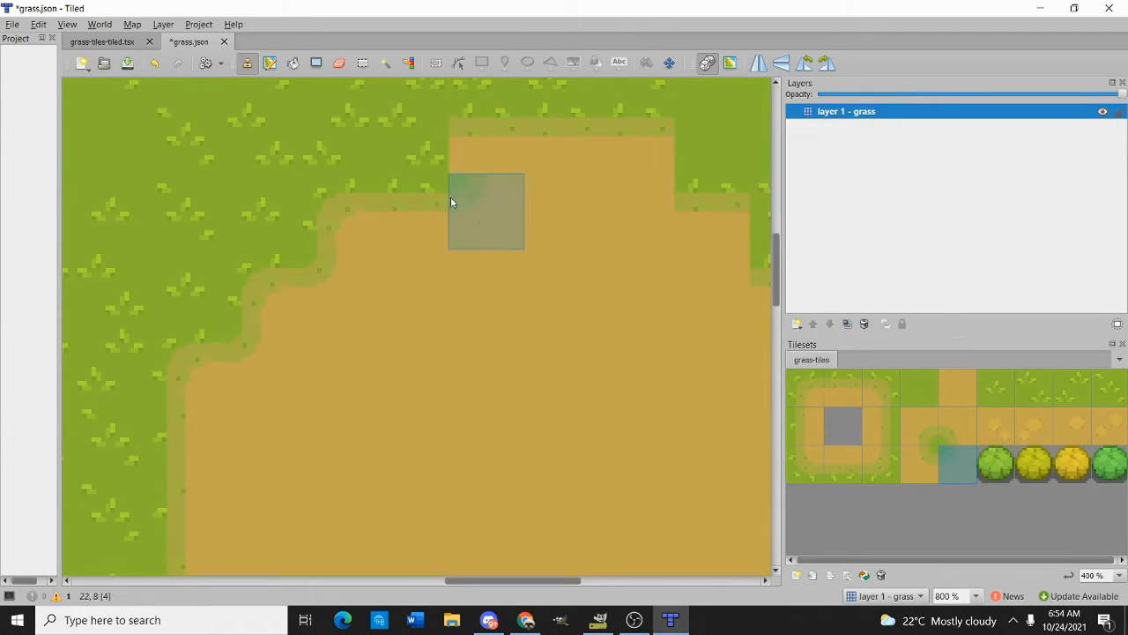
{"action": "left_click", "coordinate": [433, 203]}
{"action": "left_click", "coordinate": [804, 390]}
{"action": "left_click", "coordinate": [411, 145]}
{"action": "scroll", "coordinate": [370, 220], "scroll_direction": "down", "scroll_amount": 2}
Round the upper steps of the eastern rise's northeastern slope with top-right outer corners and matching inner corners
{"action": "scroll", "coordinate": [635, 269], "scroll_direction": "up", "scroll_amount": 2}
{"action": "left_click", "coordinate": [882, 390]}
{"action": "left_click", "coordinate": [575, 304]}
{"action": "left_click", "coordinate": [927, 465]}
{"action": "left_click", "coordinate": [505, 240]}
{"action": "left_click", "coordinate": [582, 388]}
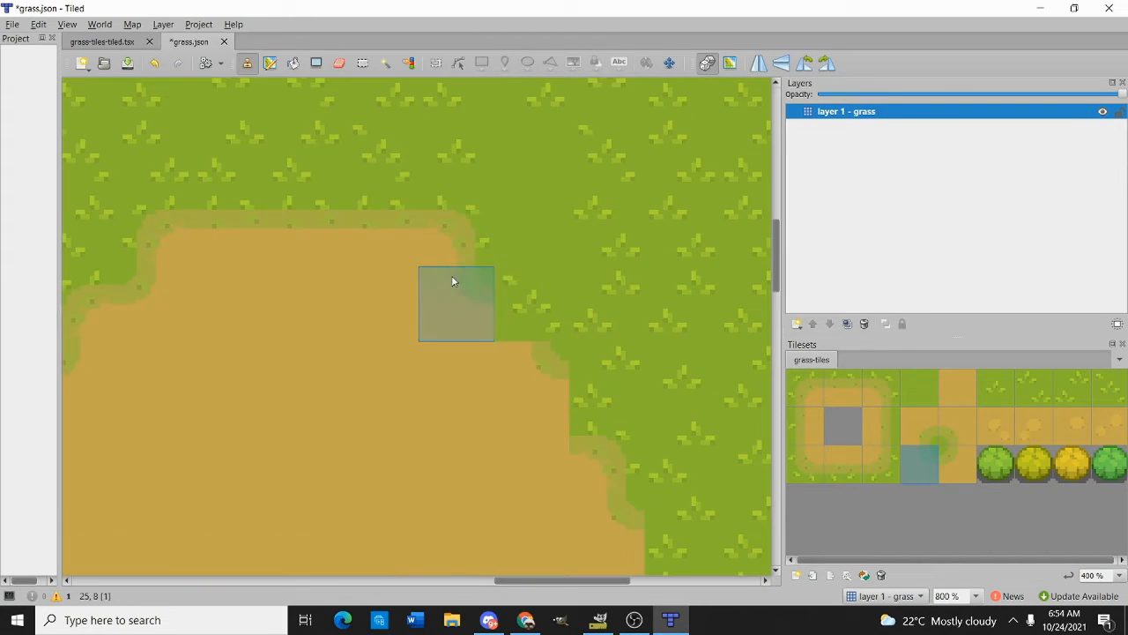
{"action": "left_click", "coordinate": [453, 282]}
{"action": "left_click", "coordinate": [882, 390]}
{"action": "left_click", "coordinate": [529, 304]}
Finish the lower steps of the eastern rise's northeastern slope with top-right outer corners, inner corners and right edge tiles
{"action": "scroll", "coordinate": [564, 424], "scroll_direction": "down", "scroll_amount": 2}
{"action": "scroll", "coordinate": [619, 432], "scroll_direction": "up", "scroll_amount": 2}
{"action": "left_click", "coordinate": [848, 468]}
{"action": "left_click_drag", "start_coordinate": [379, 344], "coordinate": [437, 402]}
{"action": "left_click", "coordinate": [843, 389]}
{"action": "left_click", "coordinate": [809, 453]}
{"action": "left_click", "coordinate": [914, 460]}
{"action": "left_click", "coordinate": [882, 426]}
{"action": "left_click", "coordinate": [382, 310]}
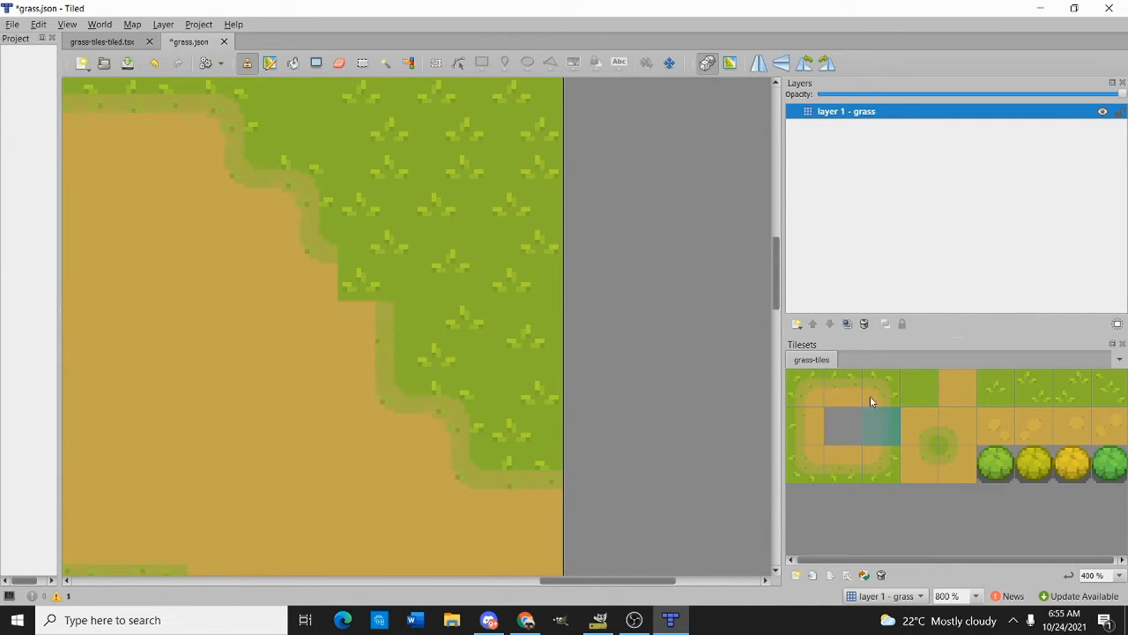
{"action": "left_click", "coordinate": [875, 394]}
{"action": "left_click", "coordinate": [379, 272]}
Round the step in the path's southern edge near the eastern border with an inner corner and a bottom-left outer corner tile
{"action": "scroll", "coordinate": [397, 353], "scroll_direction": "down", "scroll_amount": 1}
{"action": "left_click_drag", "start_coordinate": [440, 537], "coordinate": [693, 427]}
{"action": "left_click", "coordinate": [955, 425]}
{"action": "left_click", "coordinate": [476, 351]}
{"action": "left_click", "coordinate": [808, 462]}
{"action": "left_click", "coordinate": [469, 409]}
Scatter several variants of the pebbled dirt tiles across the dirt of the eastern rise
{"action": "scroll", "coordinate": [470, 406], "scroll_direction": "down", "scroll_amount": 4}
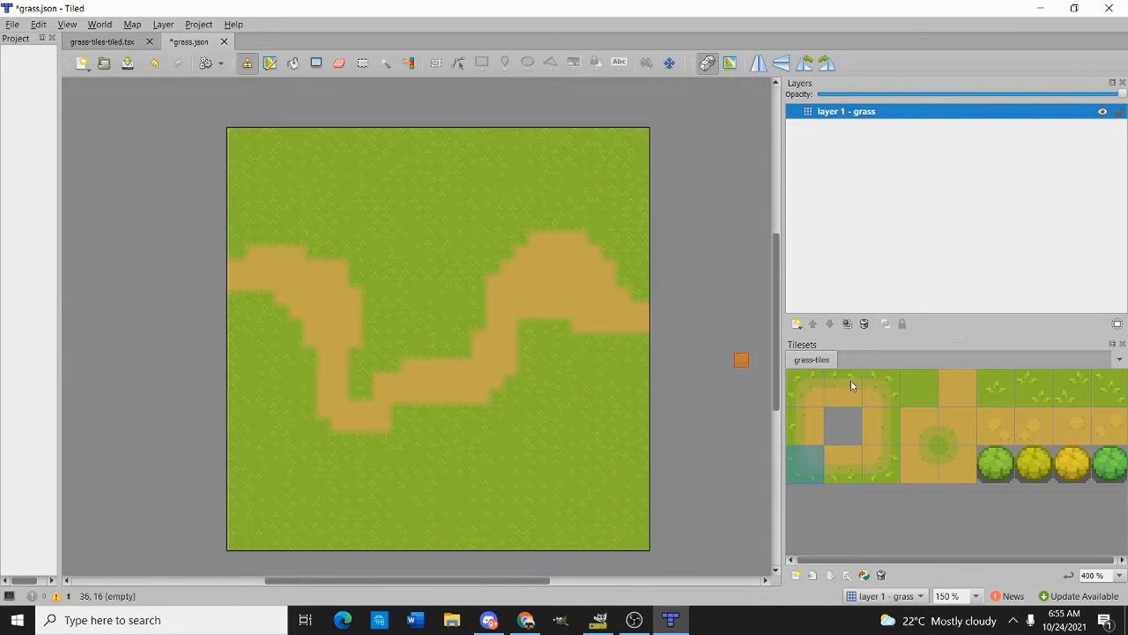
{"action": "left_click", "coordinate": [996, 425]}
{"action": "scroll", "coordinate": [493, 292], "scroll_direction": "up", "scroll_amount": 4}
{"action": "left_click", "coordinate": [481, 184]}
{"action": "left_click", "coordinate": [636, 133]}
{"action": "left_click", "coordinate": [1071, 426]}
{"action": "left_click", "coordinate": [1108, 426]}
{"action": "scroll", "coordinate": [587, 347], "scroll_direction": "down", "scroll_amount": 1}
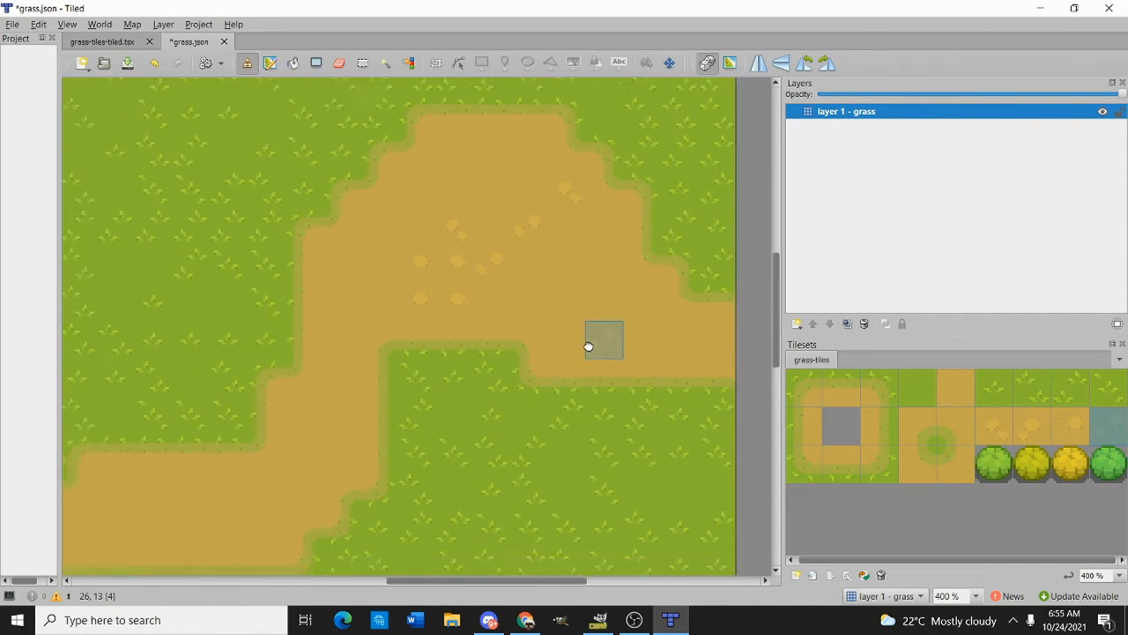
{"action": "scroll", "coordinate": [535, 371], "scroll_direction": "down", "scroll_amount": 1}
Scatter two variants of pebbled dirt tiles along the lower middle stretch of the path
{"action": "left_click", "coordinate": [991, 427]}
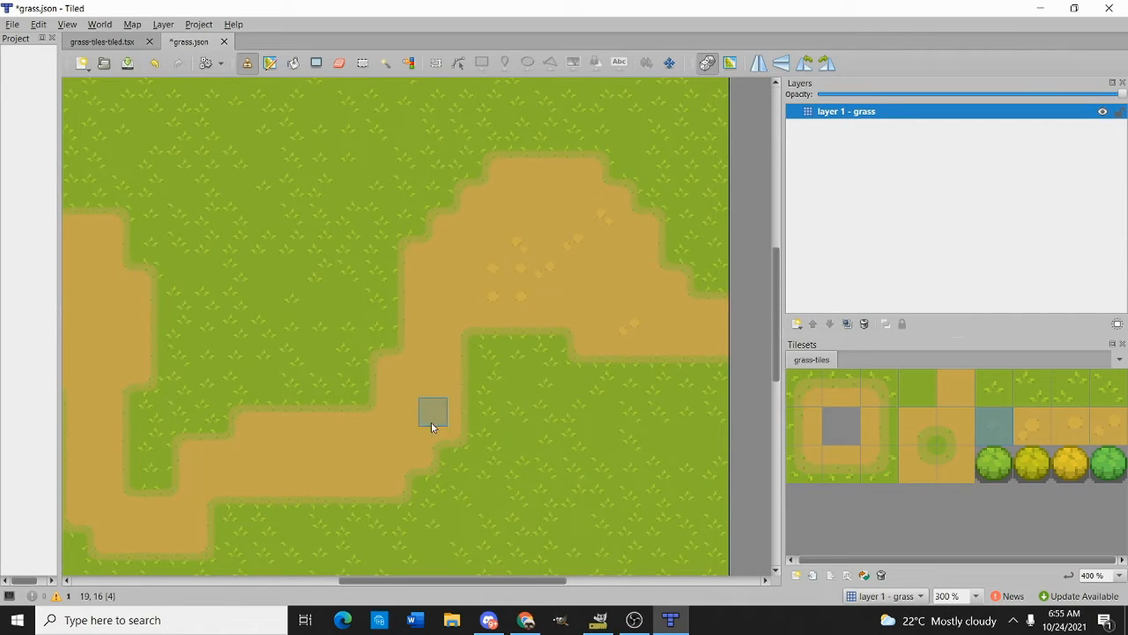
{"action": "mouse_move", "coordinate": [340, 449]}
{"action": "left_mouse_down"}
{"action": "mouse_move", "coordinate": [402, 408]}
{"action": "mouse_move", "coordinate": [460, 334]}
{"action": "left_mouse_up"}
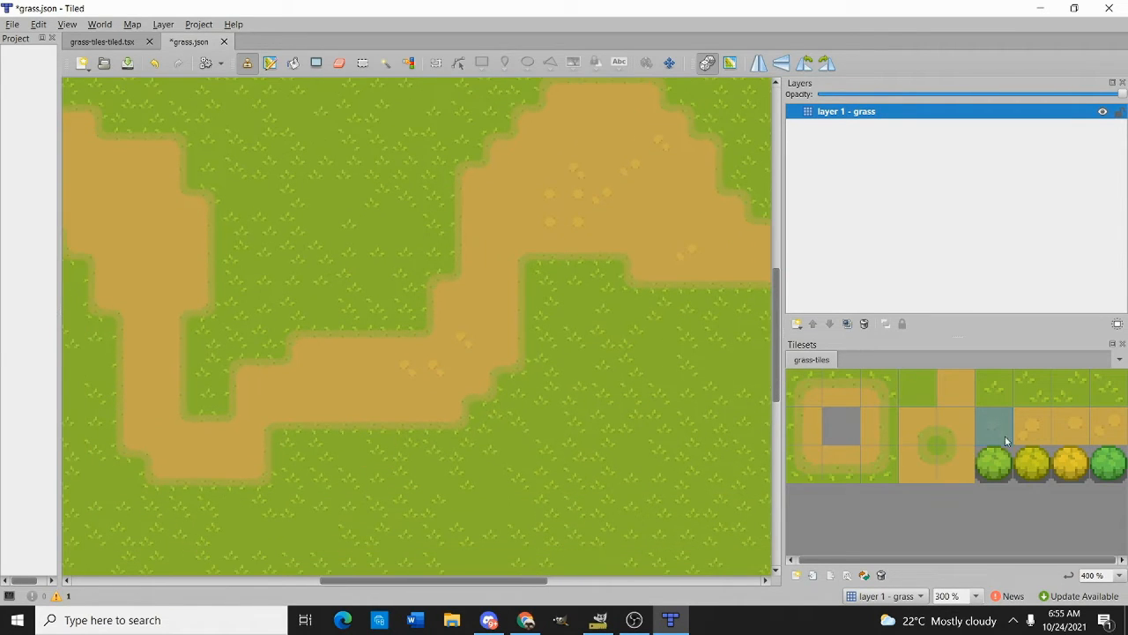
{"action": "left_click", "coordinate": [1029, 429]}
{"action": "left_click_drag", "start_coordinate": [348, 394], "coordinate": [323, 368]}
{"action": "left_click_drag", "start_coordinate": [239, 431], "coordinate": [283, 448]}
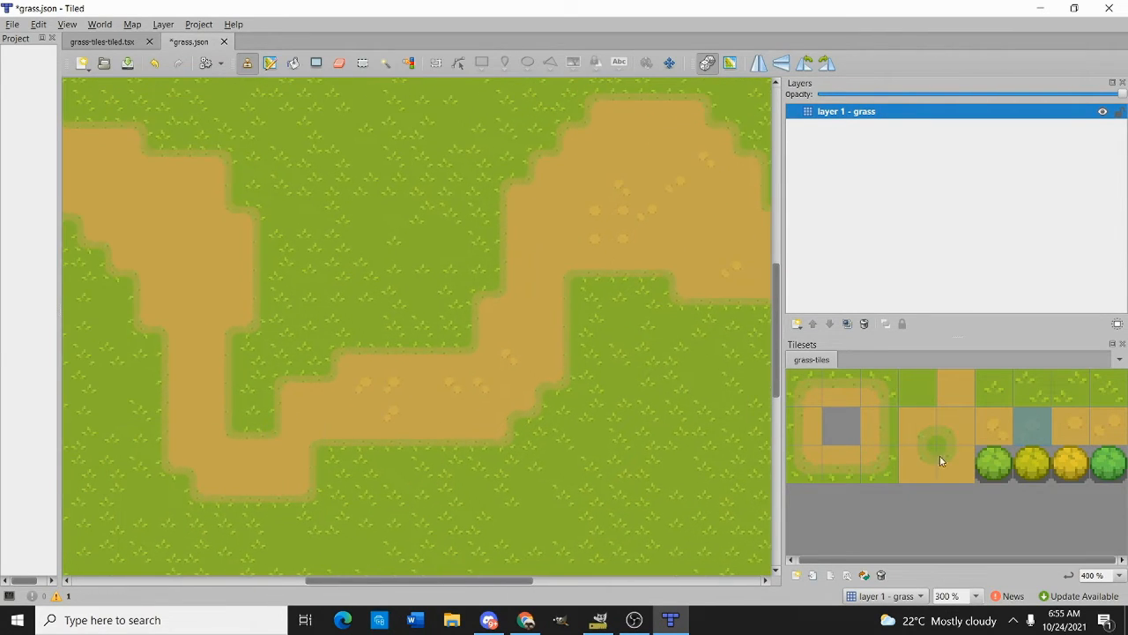
Add small groups of pebbled dirt tiles to the western stretch of the path
{"action": "left_click", "coordinate": [1106, 431]}
{"action": "left_click_drag", "start_coordinate": [197, 243], "coordinate": [207, 279]}
{"action": "left_click_drag", "start_coordinate": [143, 306], "coordinate": [229, 344]}
{"action": "left_click", "coordinate": [196, 223]}
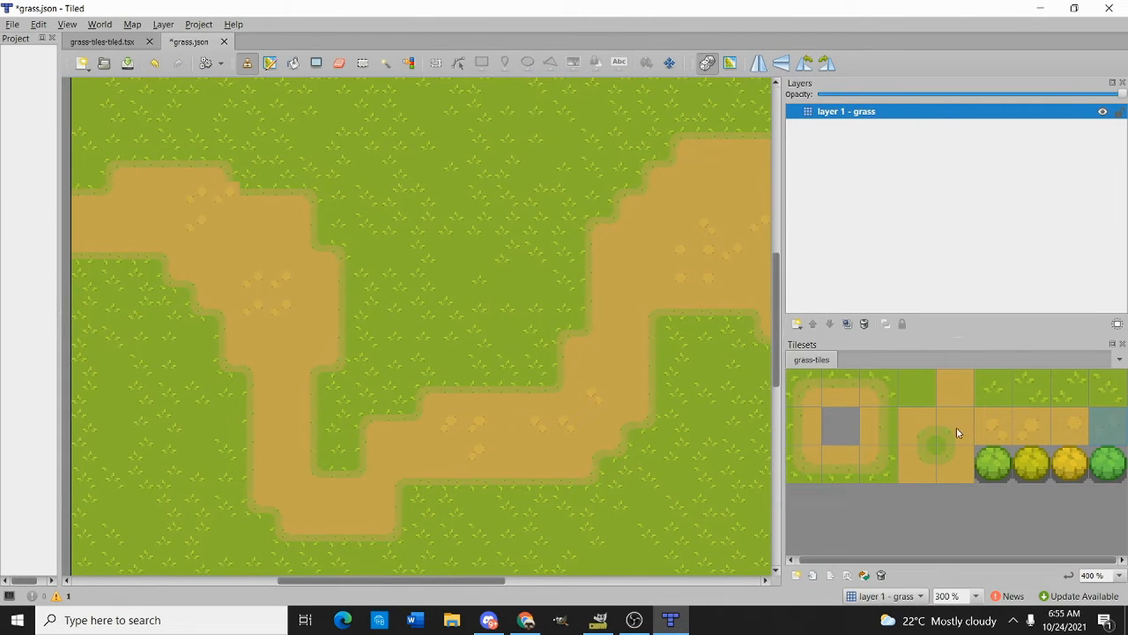
Fill remaining plain spots on the western stretch, its descent and the eastern rise with single tiles of the first pebbled dirt variant
{"action": "left_click", "coordinate": [989, 432]}
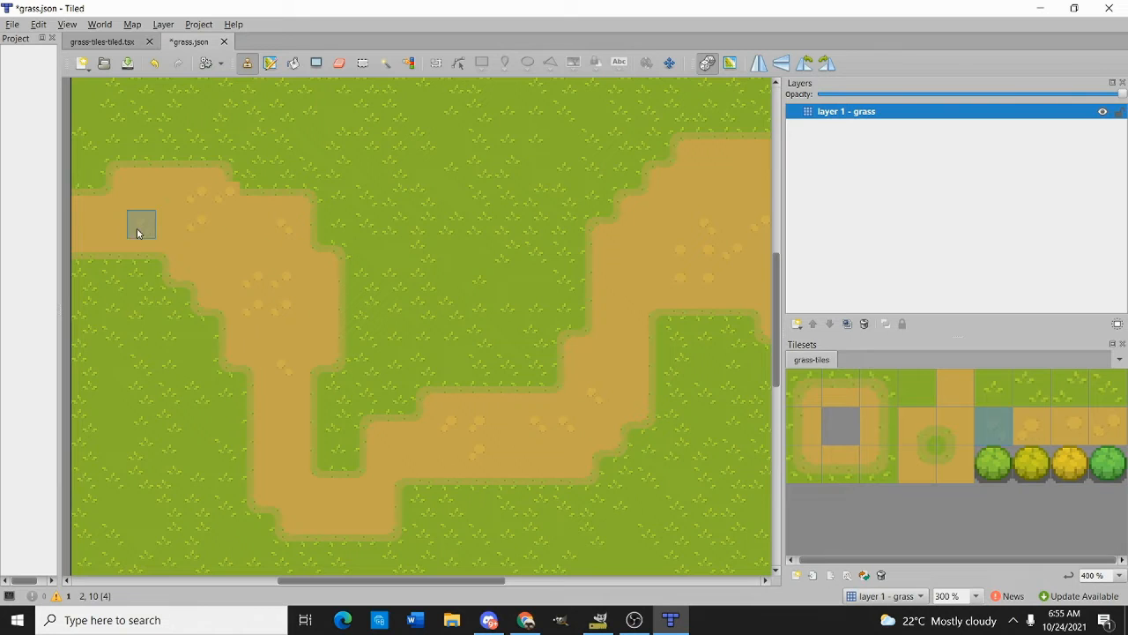
{"action": "scroll", "coordinate": [400, 319], "scroll_direction": "down", "scroll_amount": 1}
{"action": "scroll", "coordinate": [436, 352], "scroll_direction": "up", "scroll_amount": 1}
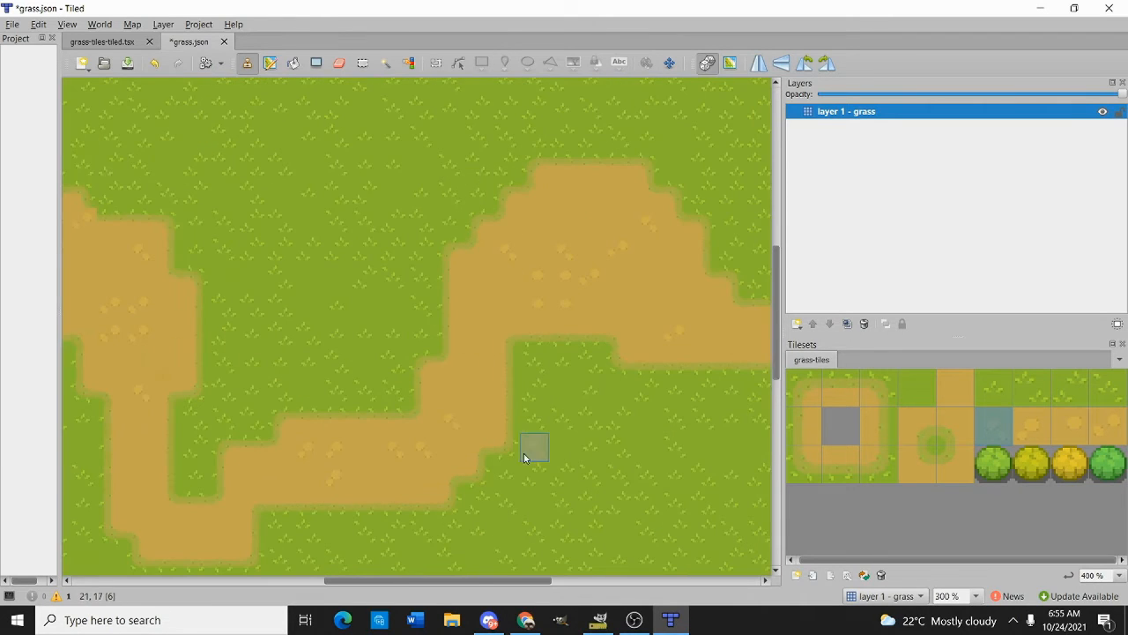
{"action": "scroll", "coordinate": [503, 394], "scroll_direction": "down", "scroll_amount": 1}
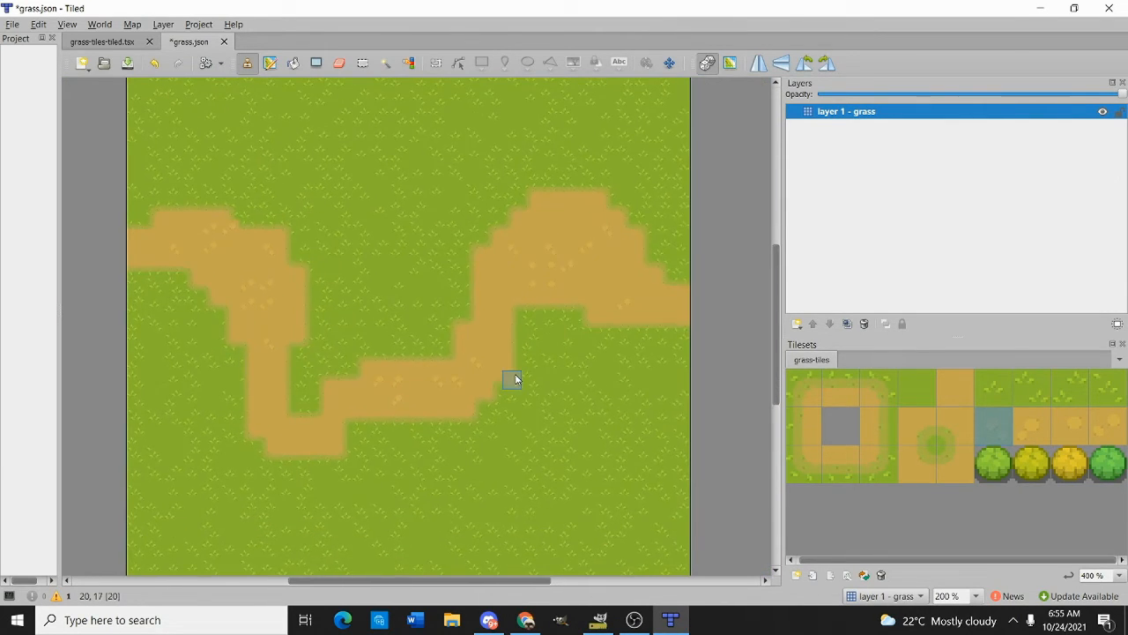
{"action": "scroll", "coordinate": [515, 377], "scroll_direction": "down", "scroll_amount": 1}
{"action": "scroll", "coordinate": [306, 377], "scroll_direction": "up", "scroll_amount": 4}
{"action": "scroll", "coordinate": [496, 410], "scroll_direction": "down", "scroll_amount": 1}
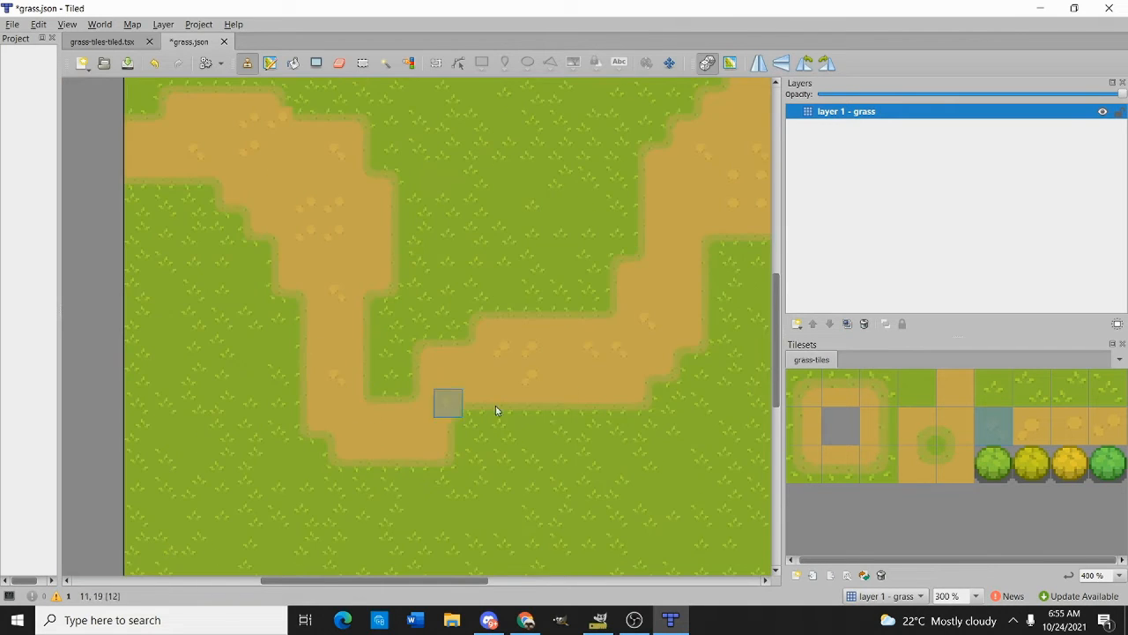
{"action": "scroll", "coordinate": [495, 410], "scroll_direction": "down", "scroll_amount": 2}
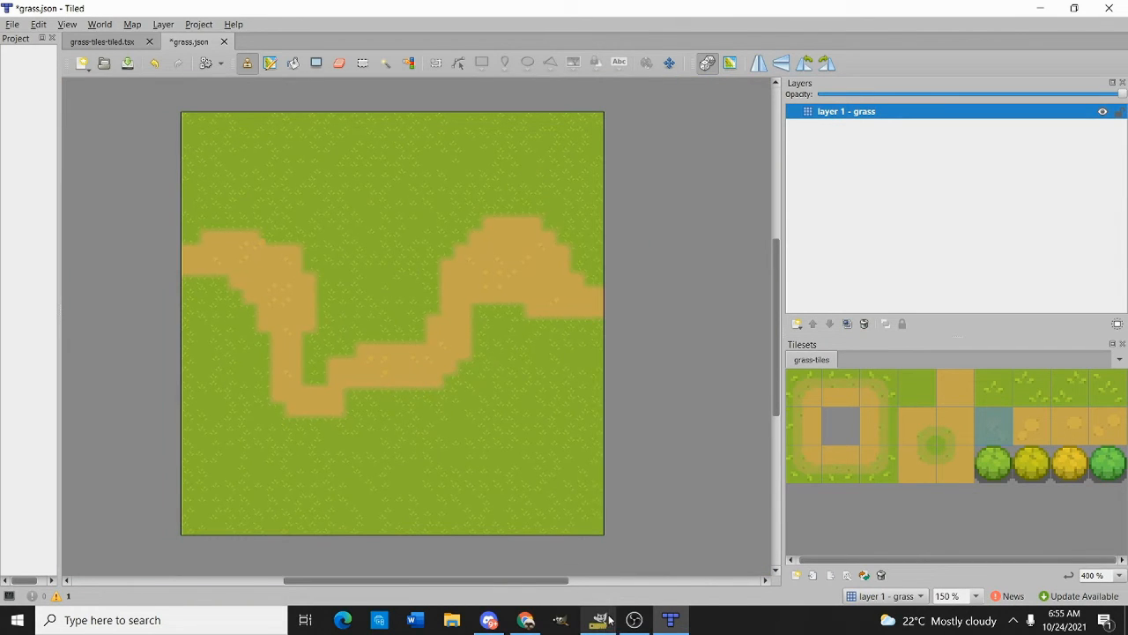
Switch to GIMP and apply Hue-Chroma to the tileset with hue 2.09, chroma -6.40 and slightly raised lightness
{"action": "left_click", "coordinate": [609, 619]}
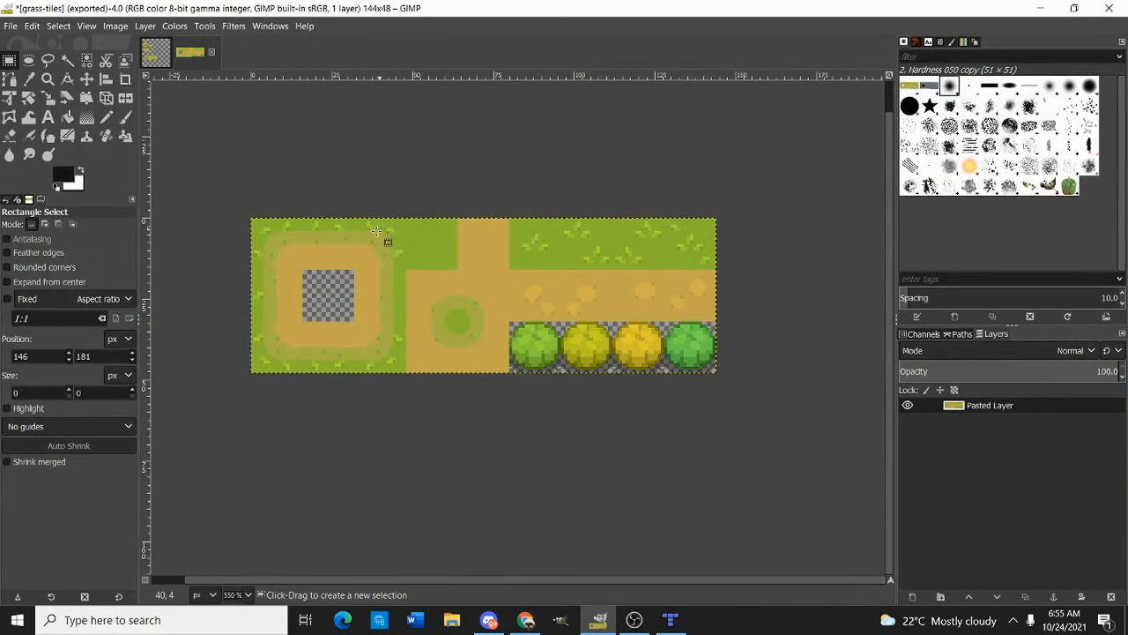
{"action": "right_click", "coordinate": [356, 241]}
{"action": "mouse_move", "coordinate": [392, 356]}
{"action": "left_click", "coordinate": [489, 217]}
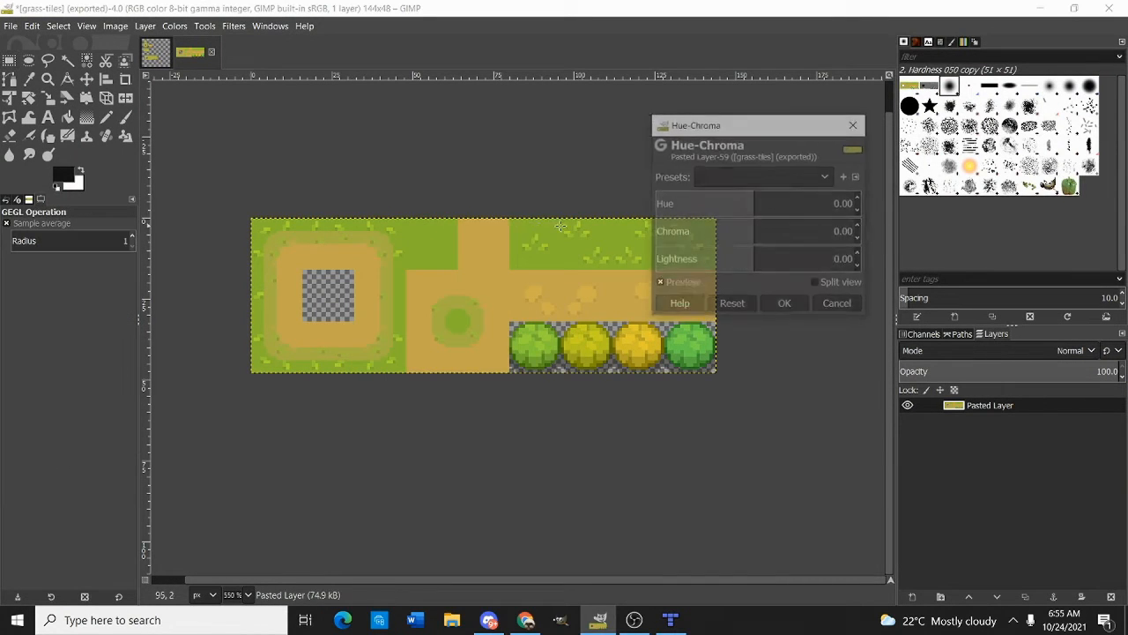
{"action": "left_click_drag", "start_coordinate": [738, 201], "coordinate": [753, 202]}
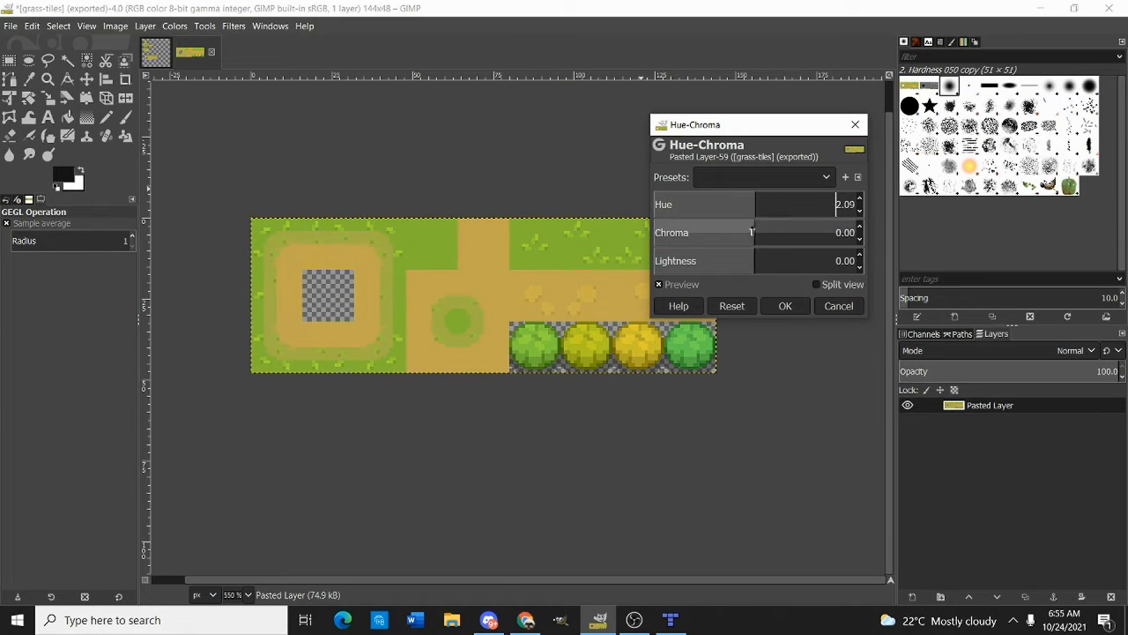
{"action": "left_click", "coordinate": [751, 232]}
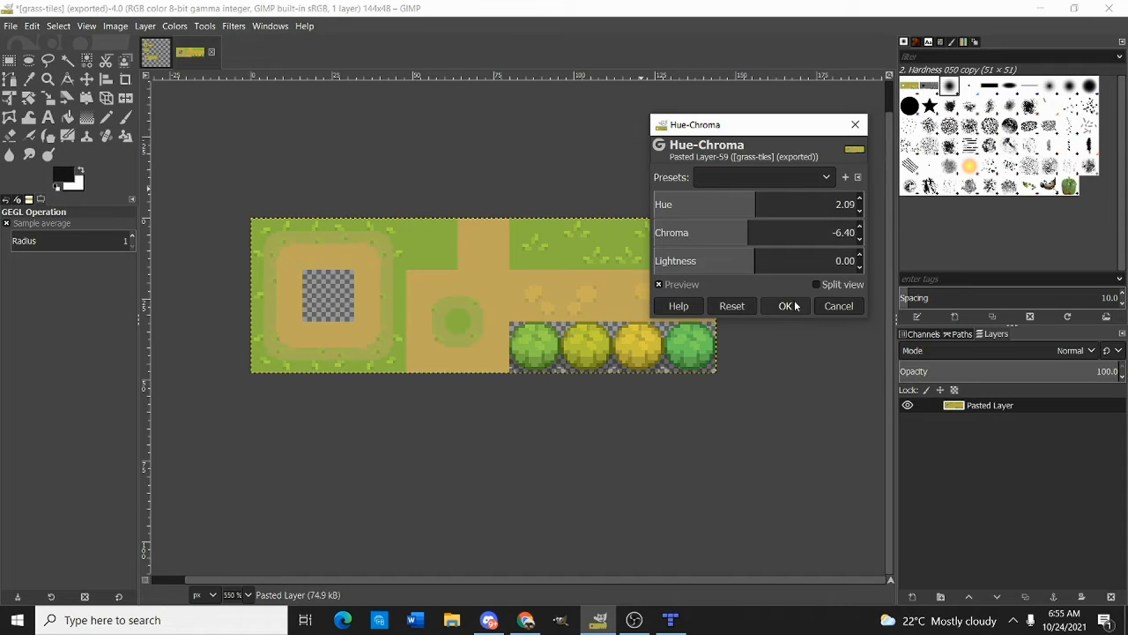
{"action": "left_click", "coordinate": [759, 261]}
{"action": "left_click", "coordinate": [792, 306]}
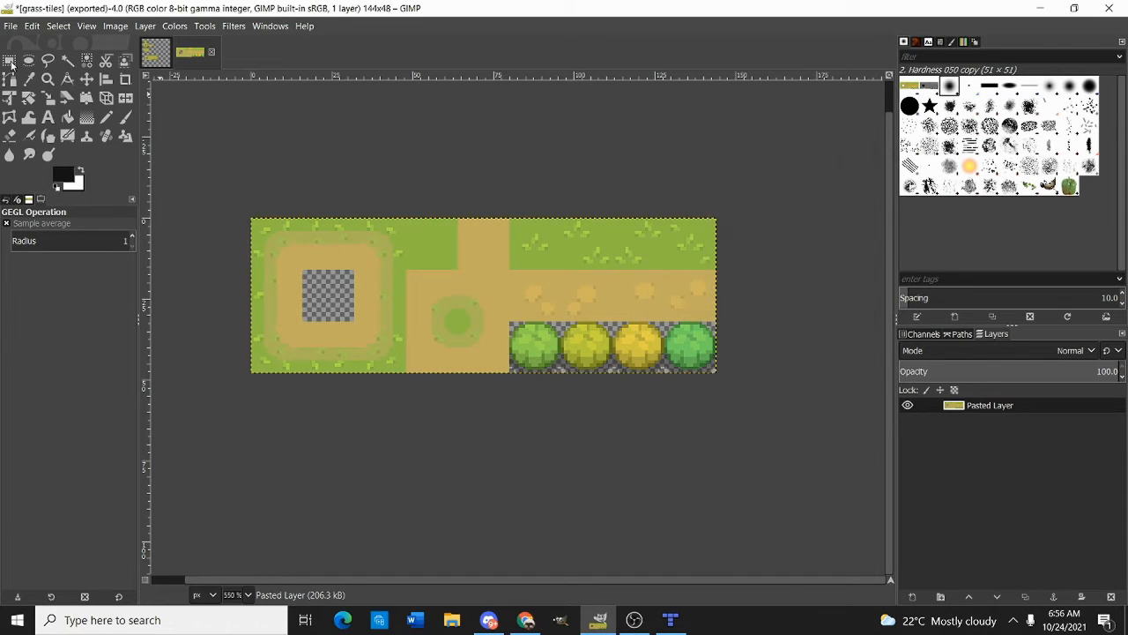
Export the recolored tileset to grass-tiles.png and switch back to Tiled to check the map's colors
{"action": "left_click", "coordinate": [9, 60]}
{"action": "left_click", "coordinate": [10, 25]}
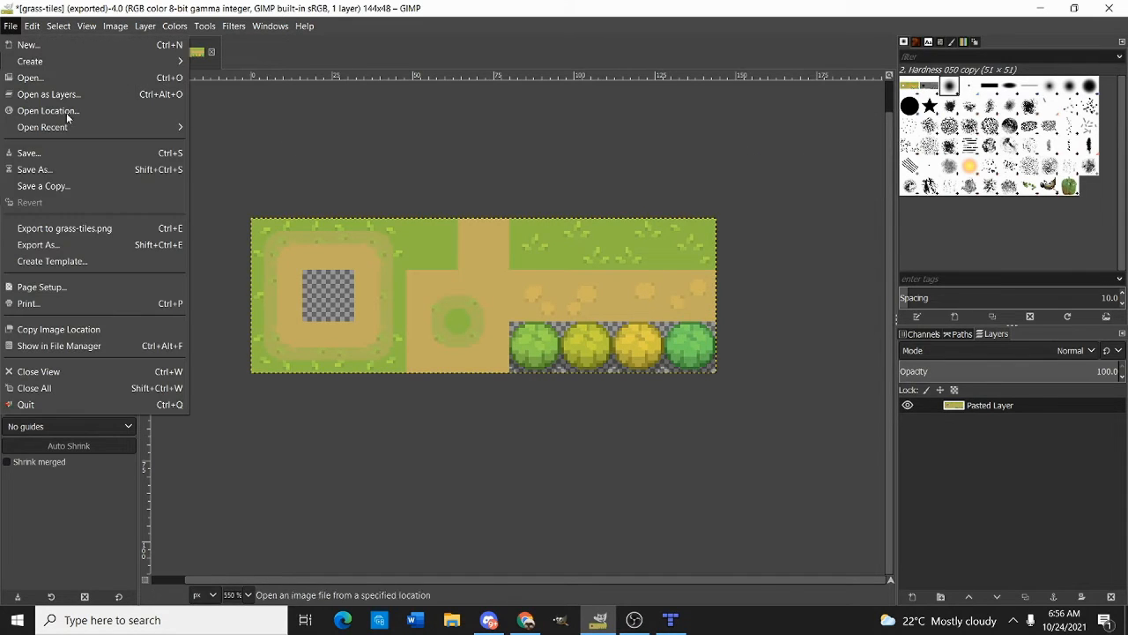
{"action": "left_click", "coordinate": [79, 231]}
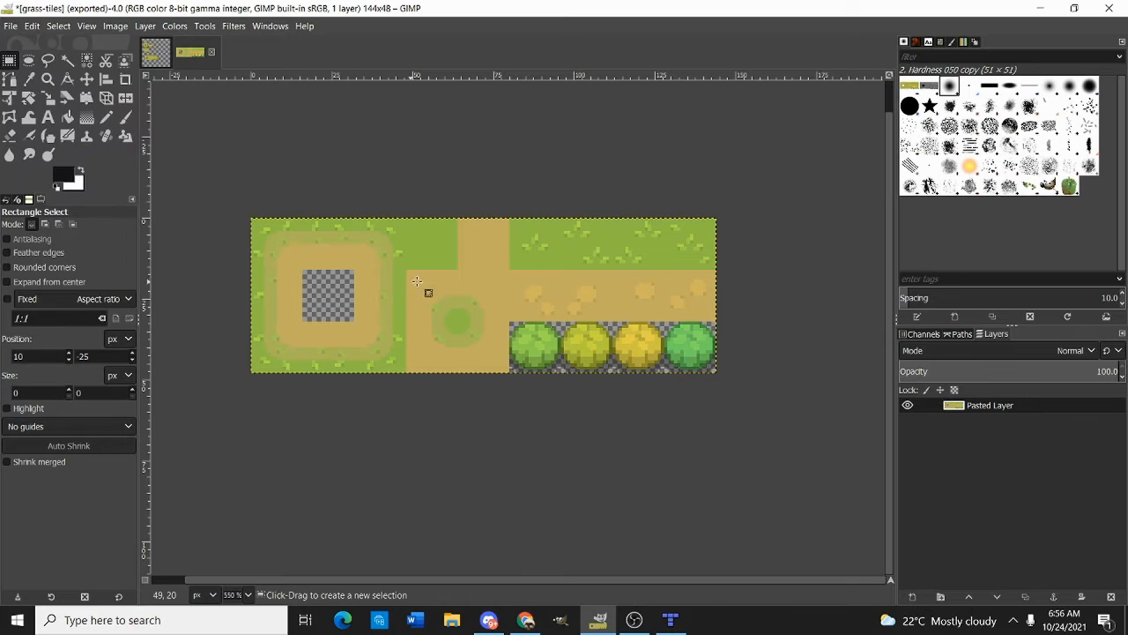
{"action": "left_click", "coordinate": [670, 619]}
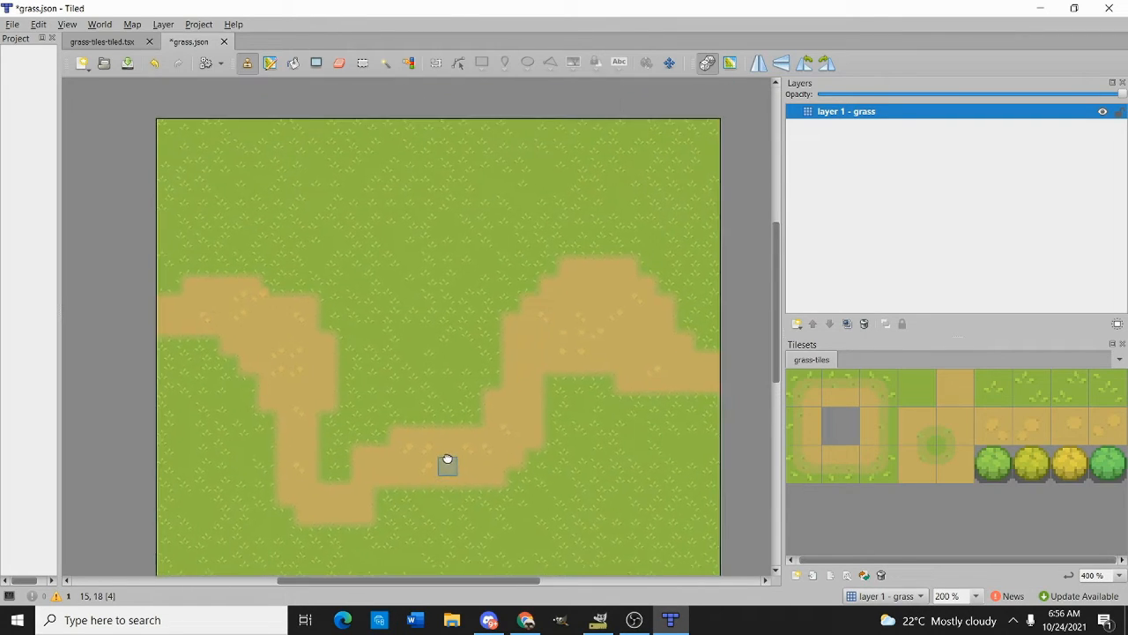
{"action": "scroll", "coordinate": [351, 379], "scroll_direction": "up", "scroll_amount": 1}
{"action": "scroll", "coordinate": [448, 423], "scroll_direction": "down", "scroll_amount": 1}
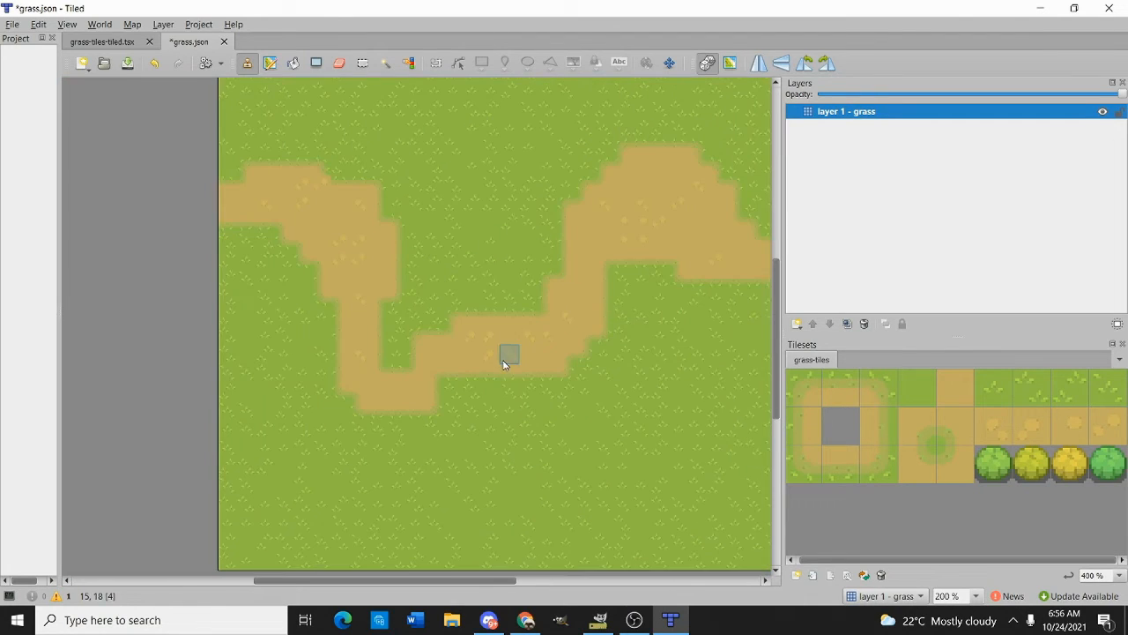
Add a new tile layer named "layer 2 - bushes" above the grass layer
{"action": "right_click", "coordinate": [874, 187]}
{"action": "mouse_move", "coordinate": [877, 191]}
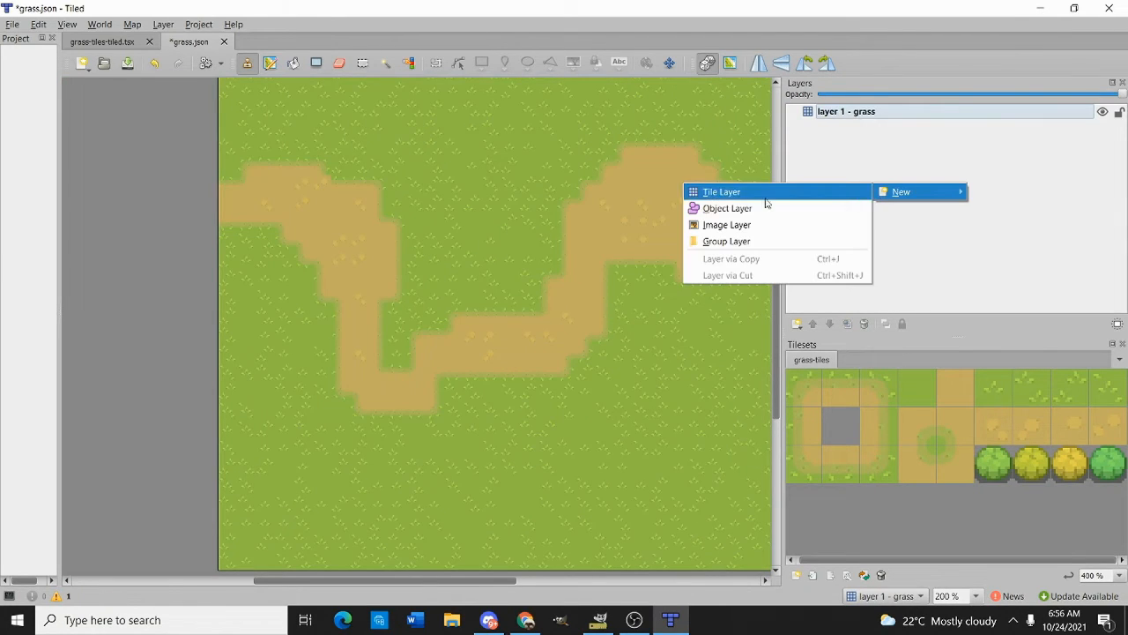
{"action": "left_click", "coordinate": [816, 191]}
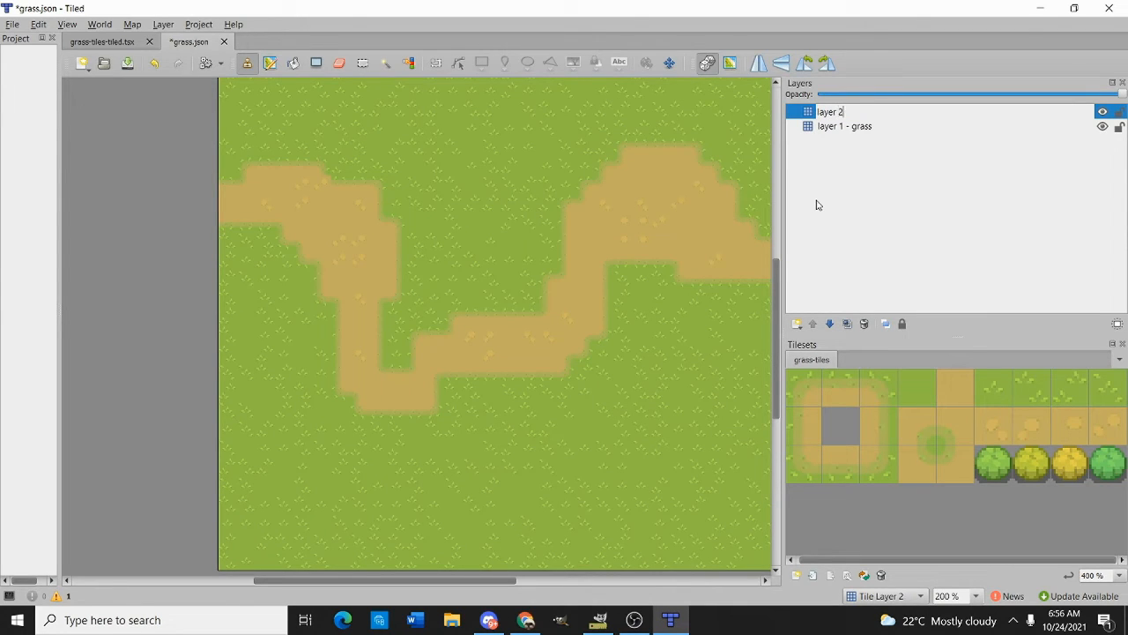
{"action": "type", "text": "layer 2 - bushes"}
{"action": "key", "text": "Return"}
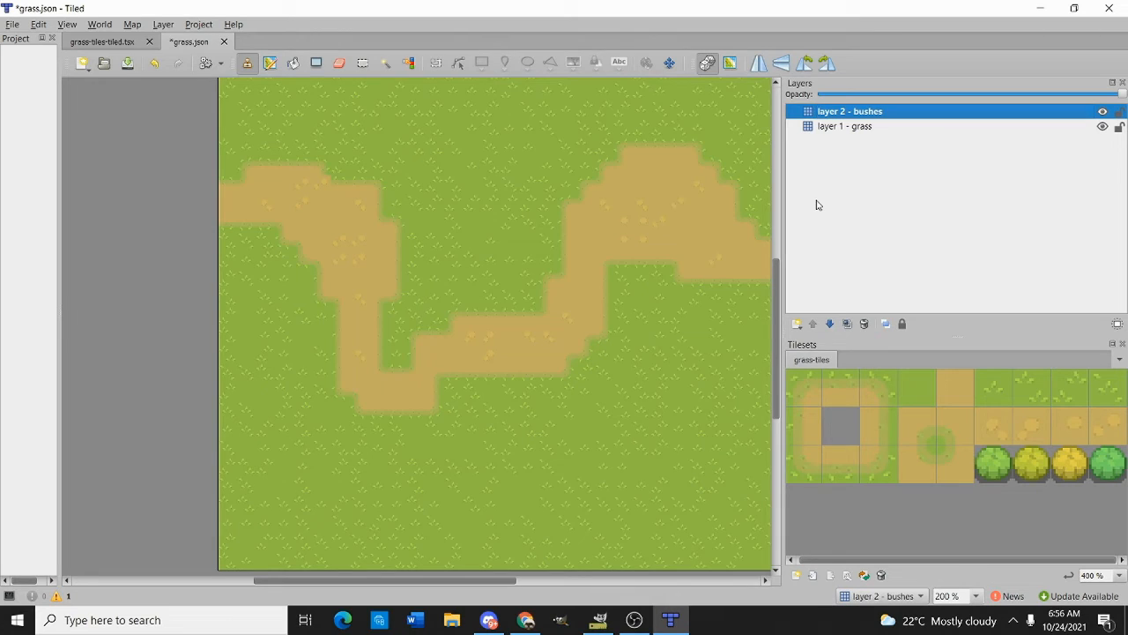
Select all four bush tiles and scatter random bushes over the grass north and south of the path
{"action": "left_click", "coordinate": [1032, 464], "text": "ctrl"}
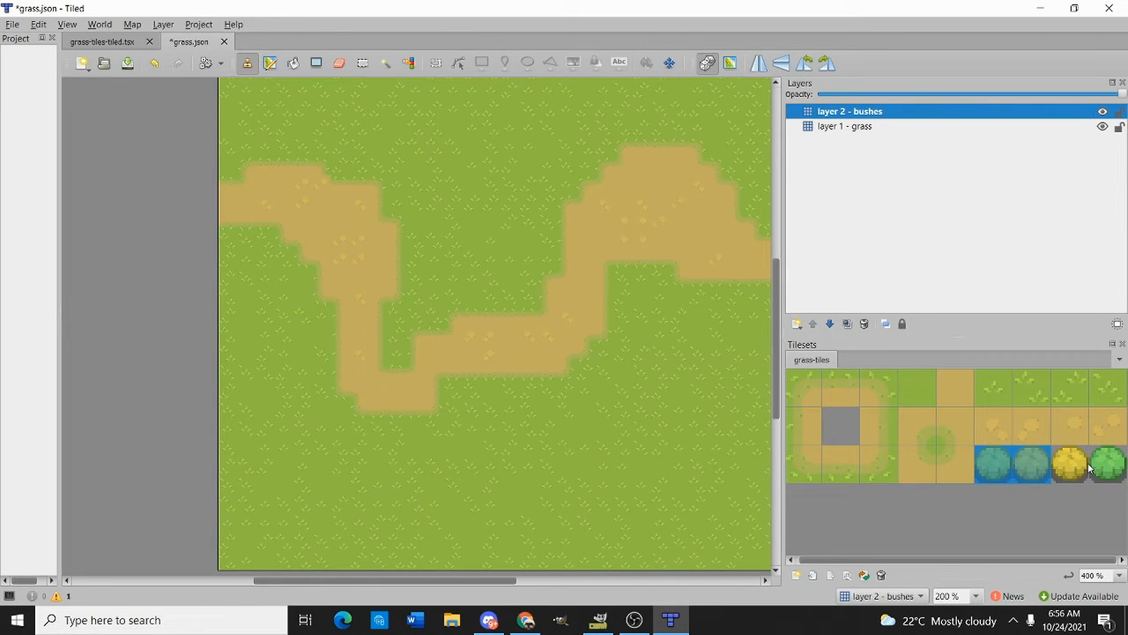
{"action": "left_click", "coordinate": [1108, 467], "text": "ctrl"}
{"action": "left_click_drag", "start_coordinate": [999, 460], "coordinate": [1067, 463]}
{"action": "scroll", "coordinate": [588, 336], "scroll_direction": "down", "scroll_amount": 1}
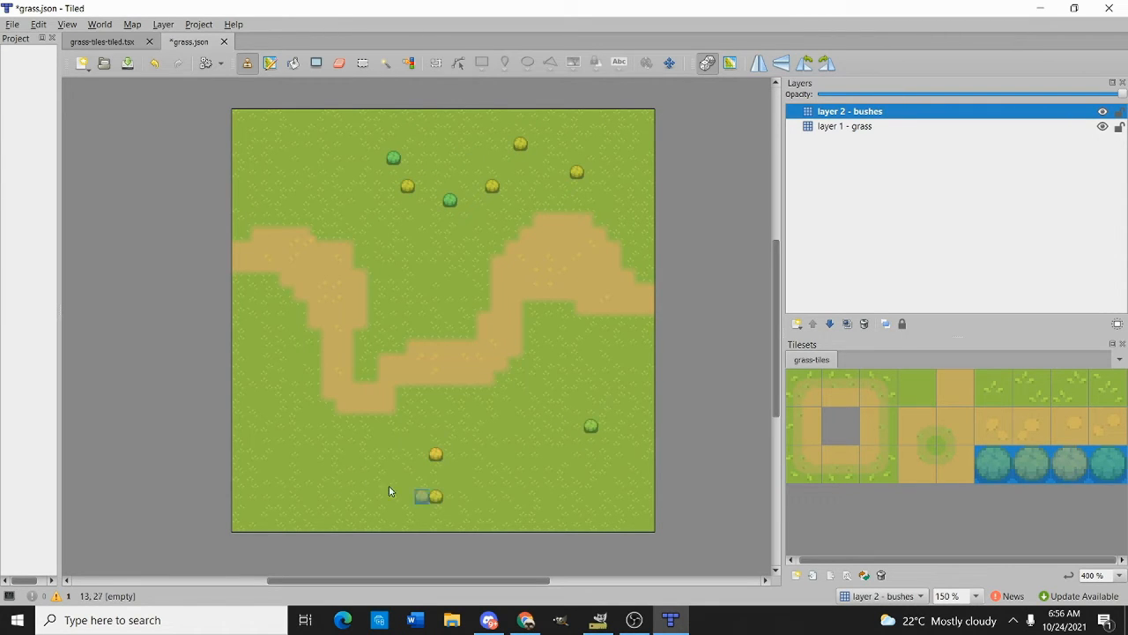
Place a loose cluster of five bushes on the grass between the path's western descent and the eastern rise
{"action": "scroll", "coordinate": [402, 271], "scroll_direction": "up", "scroll_amount": 1}
{"action": "left_click_drag", "start_coordinate": [411, 274], "coordinate": [467, 274]}
{"action": "key", "text": "ctrl+z"}
{"action": "left_click", "coordinate": [448, 273]}
{"action": "left_click", "coordinate": [485, 293]}
{"action": "left_click", "coordinate": [429, 312]}
{"action": "left_click", "coordinate": [431, 293]}
{"action": "left_click", "coordinate": [448, 293]}
Add single bushes to the northeastern grass and to the grass below the path
{"action": "left_click", "coordinate": [626, 157]}
{"action": "scroll", "coordinate": [589, 264], "scroll_direction": "down", "scroll_amount": 1}
{"action": "left_click", "coordinate": [552, 354]}
{"action": "left_click", "coordinate": [495, 373]}
{"action": "left_click", "coordinate": [401, 393]}
Group bushes into one cluster below the path's lower bend and another near the map's western border
{"action": "left_click", "coordinate": [233, 430]}
{"action": "left_click", "coordinate": [253, 449]}
{"action": "left_click", "coordinate": [252, 430]}
{"action": "left_click", "coordinate": [233, 467]}
{"action": "left_click", "coordinate": [127, 399]}
{"action": "left_click", "coordinate": [145, 399]}
{"action": "left_click", "coordinate": [145, 417]}
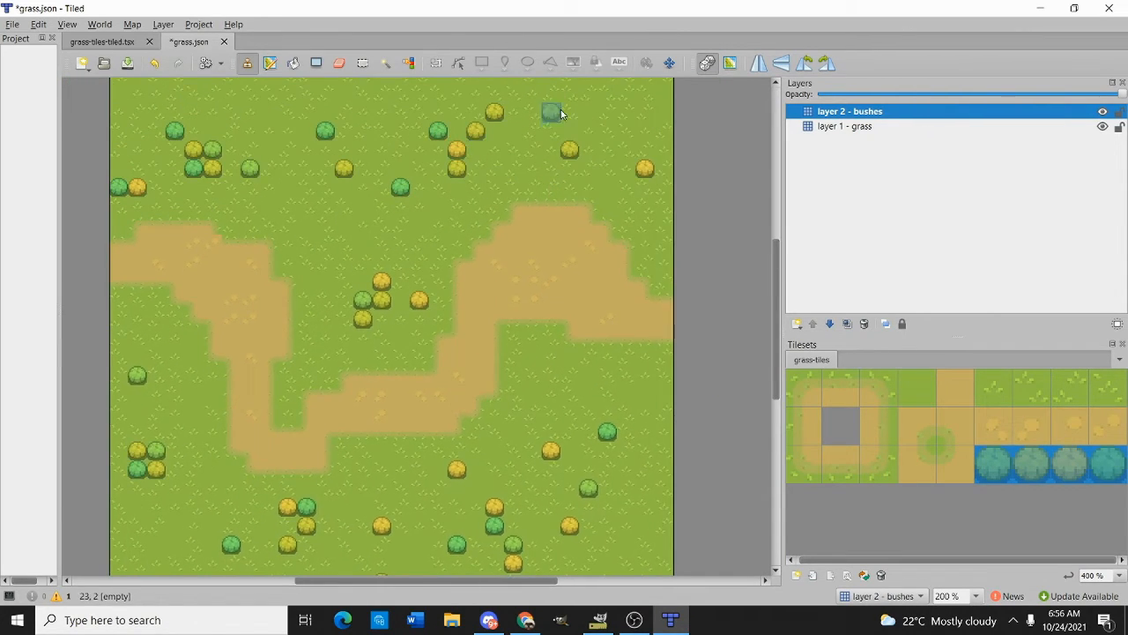
Add three bushes to the southeastern grass and one more to the southwestern grass
{"action": "scroll", "coordinate": [635, 156], "scroll_direction": "up", "scroll_amount": 1}
{"action": "scroll", "coordinate": [252, 121], "scroll_direction": "down", "scroll_amount": 1}
{"action": "scroll", "coordinate": [595, 493], "scroll_direction": "down", "scroll_amount": 2}
{"action": "scroll", "coordinate": [595, 494], "scroll_direction": "right", "scroll_amount": 1}
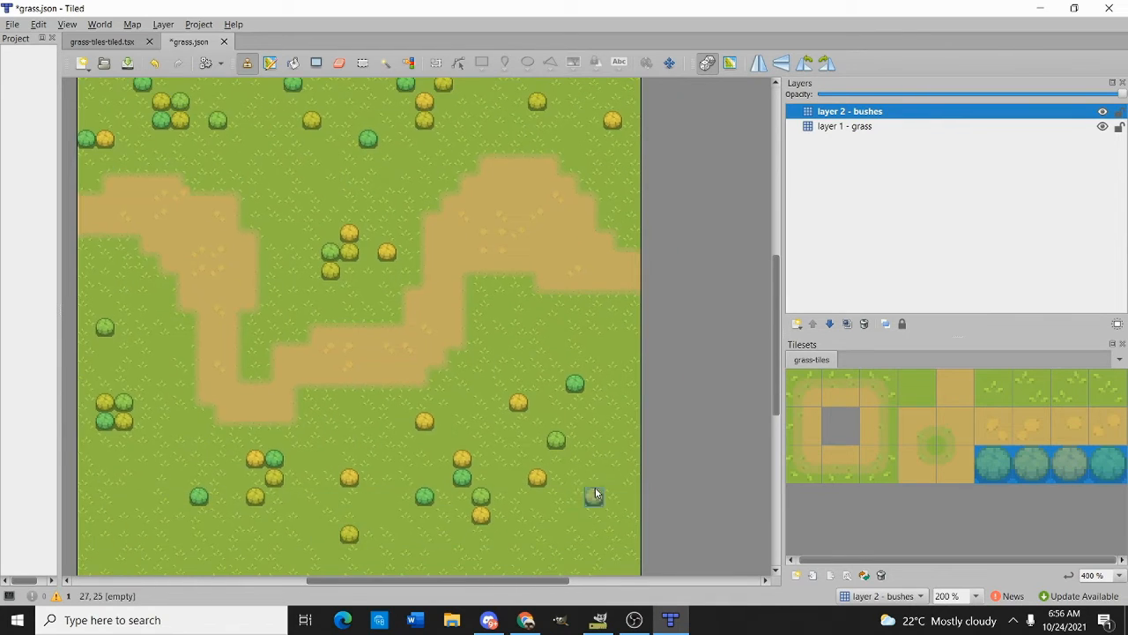
{"action": "left_click", "coordinate": [594, 496]}
{"action": "left_click", "coordinate": [556, 477]}
{"action": "left_click", "coordinate": [556, 496]}
{"action": "scroll", "coordinate": [556, 494], "scroll_direction": "down", "scroll_amount": 1}
{"action": "left_click", "coordinate": [234, 450]}
{"action": "scroll", "coordinate": [314, 353], "scroll_direction": "down", "scroll_amount": 1}
{"action": "scroll", "coordinate": [467, 328], "scroll_direction": "up", "scroll_amount": 1}
{"action": "left_click_drag", "start_coordinate": [595, 130], "coordinate": [677, 203]}
{"action": "mouse_move", "coordinate": [135, 129]}
{"action": "left_mouse_down"}
{"action": "mouse_move", "coordinate": [162, 162]}
{"action": "mouse_move", "coordinate": [265, 144]}
{"action": "left_mouse_up"}
{"action": "left_click_drag", "start_coordinate": [340, 183], "coordinate": [435, 219]}
{"action": "left_click_drag", "start_coordinate": [435, 220], "coordinate": [413, 265]}
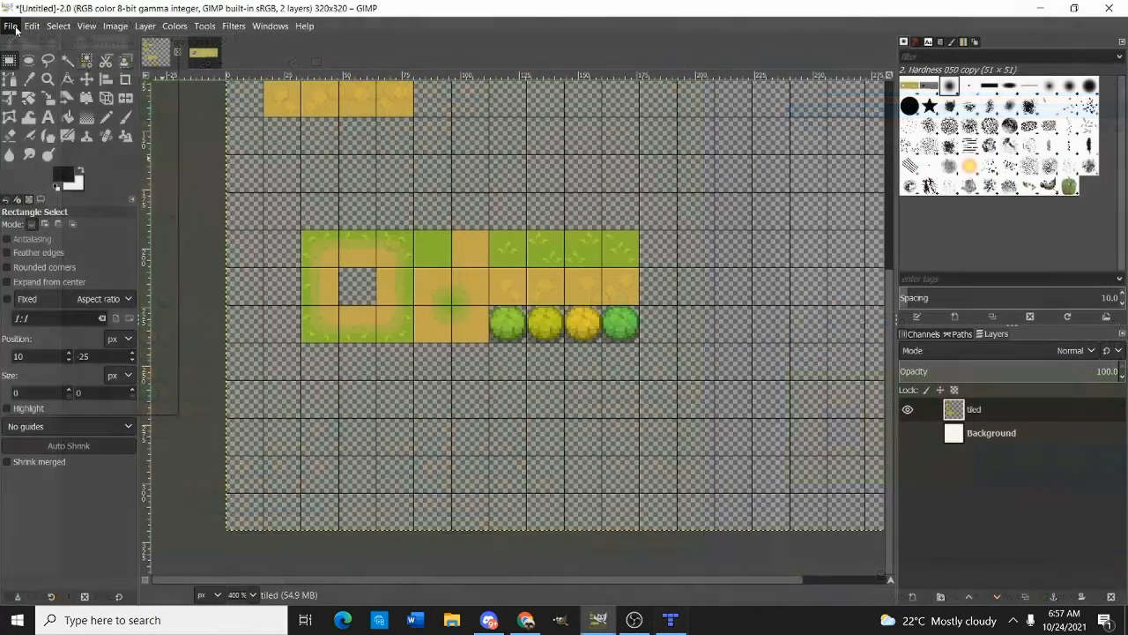
Browse for an image to open in the characters folder within Desktop's Curse of Aros folder
{"action": "left_click", "coordinate": [11, 25]}
{"action": "left_click", "coordinate": [34, 79]}
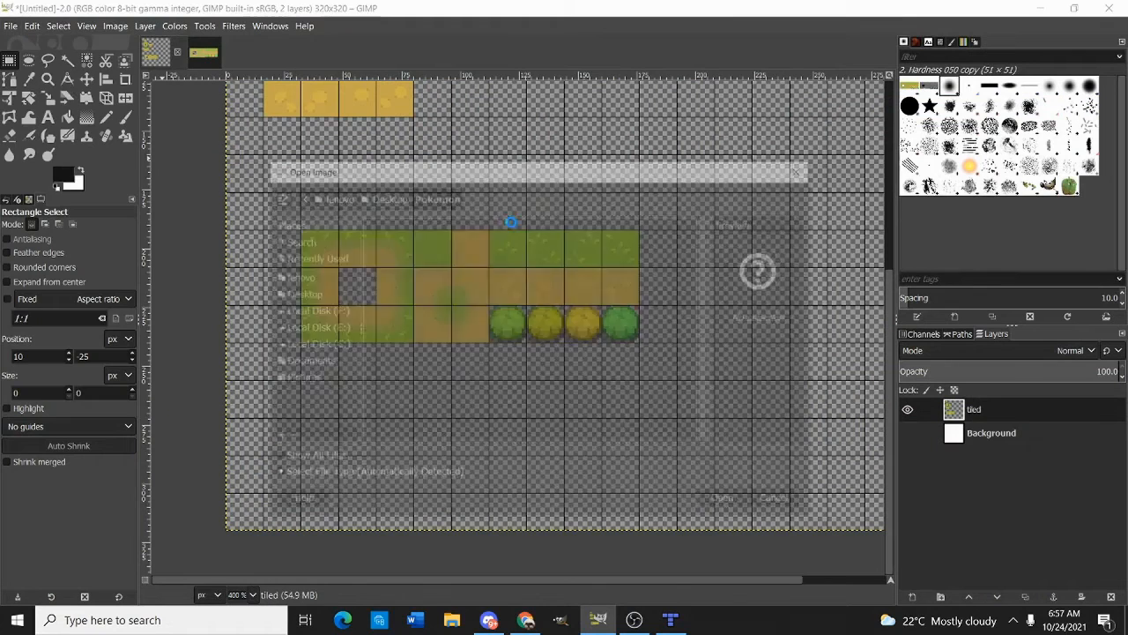
{"action": "left_click", "coordinate": [297, 292]}
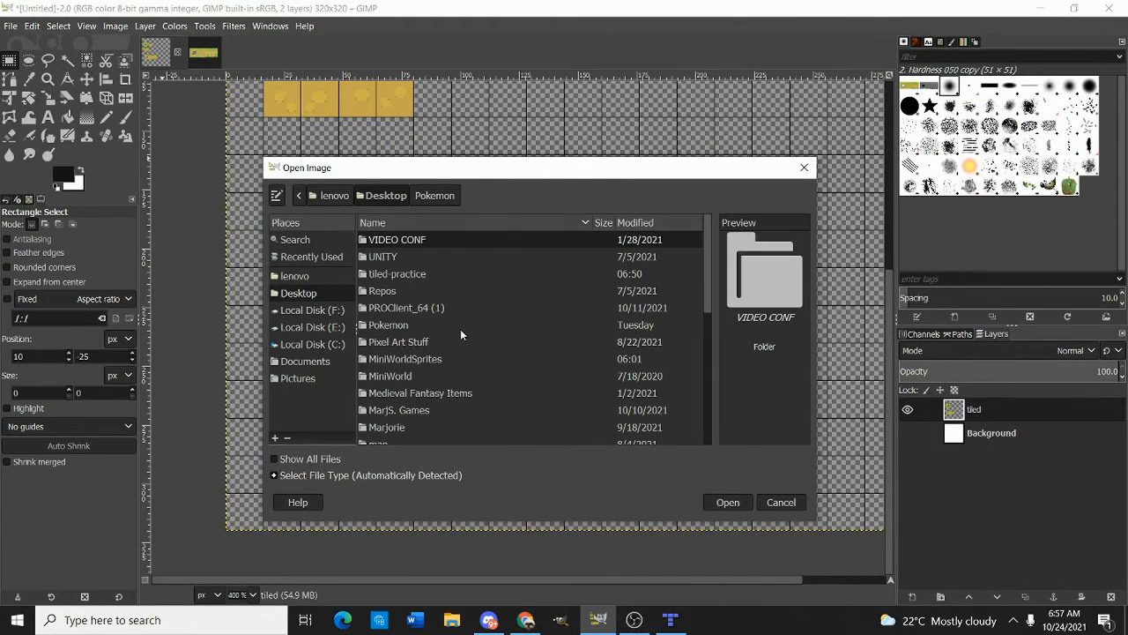
{"action": "type", "text": "cu"}
{"action": "double_click", "coordinate": [423, 342]}
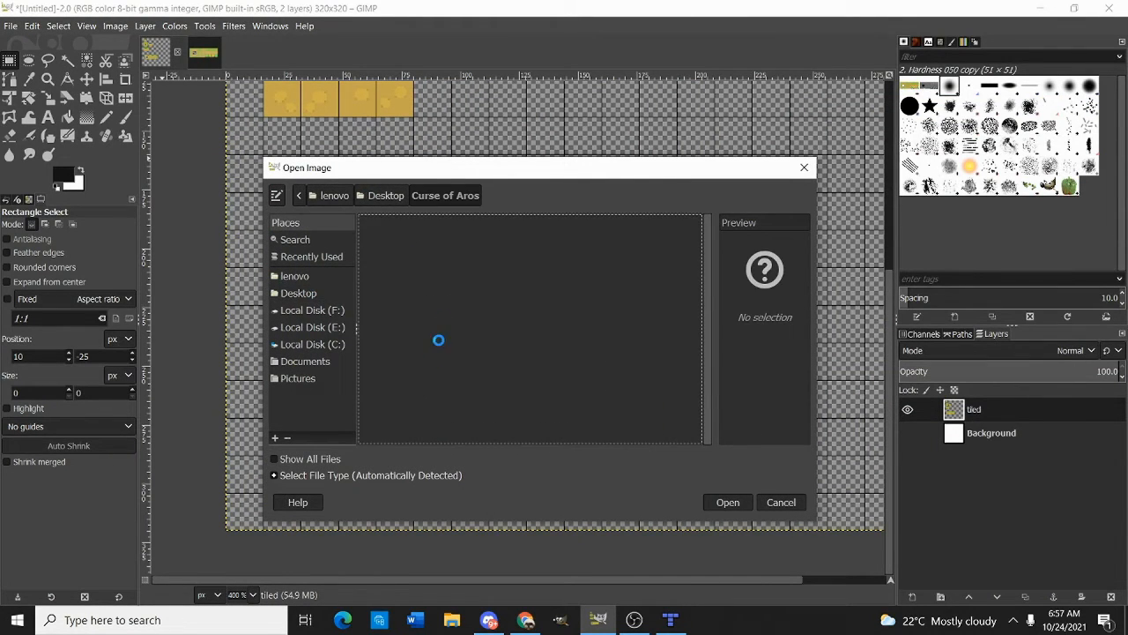
{"action": "left_click", "coordinate": [445, 293]}
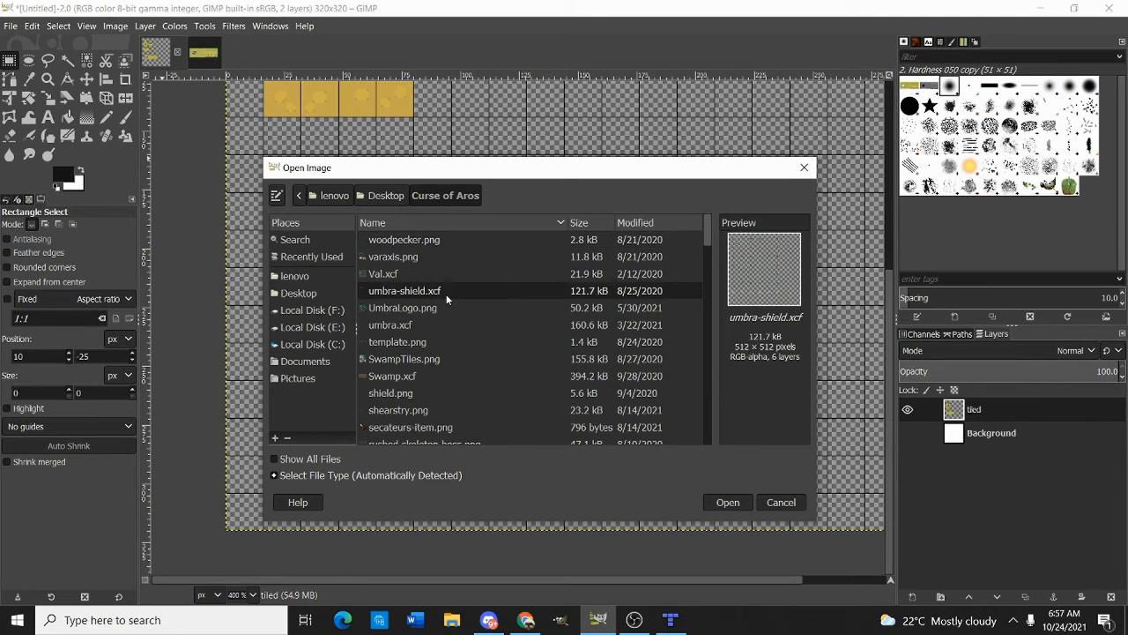
{"action": "type", "text": "cha"}
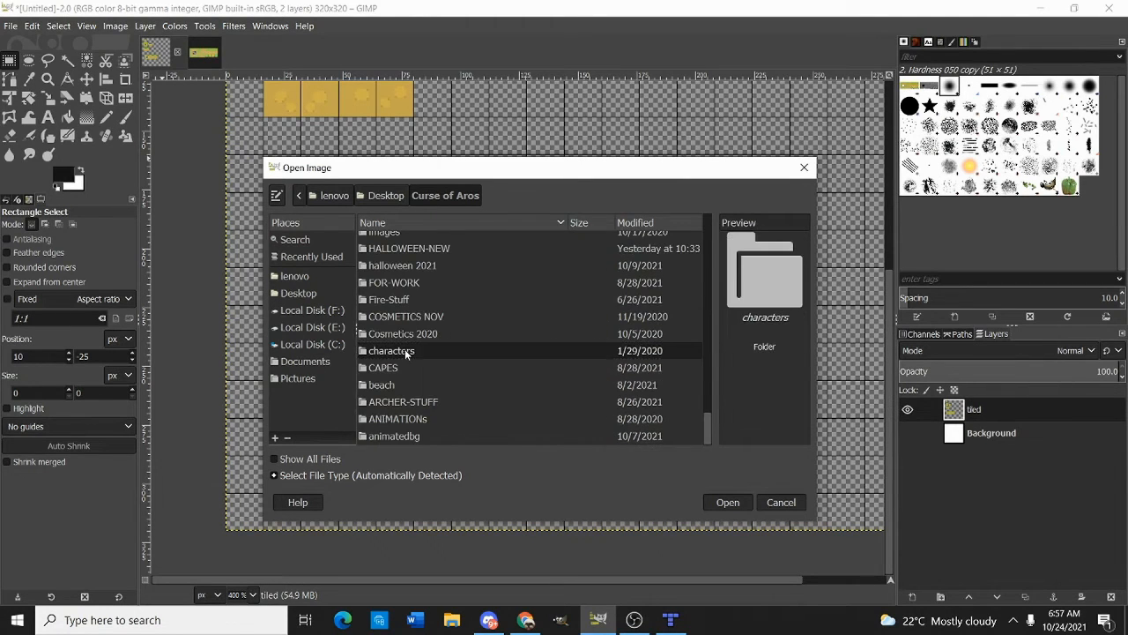
{"action": "key", "text": "Return"}
Search the characters folder for a base character sprite file
{"action": "left_click", "coordinate": [433, 277]}
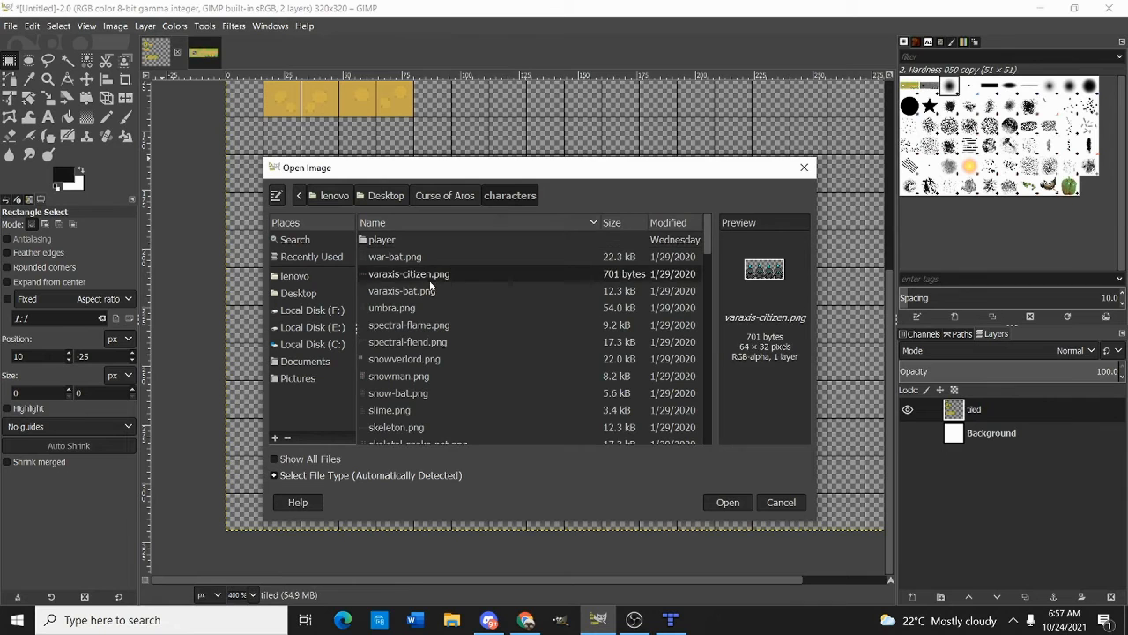
{"action": "type", "text": "base"}
{"action": "left_click", "coordinate": [430, 305]}
{"action": "scroll", "coordinate": [431, 308], "scroll_direction": "up", "scroll_amount": 4}
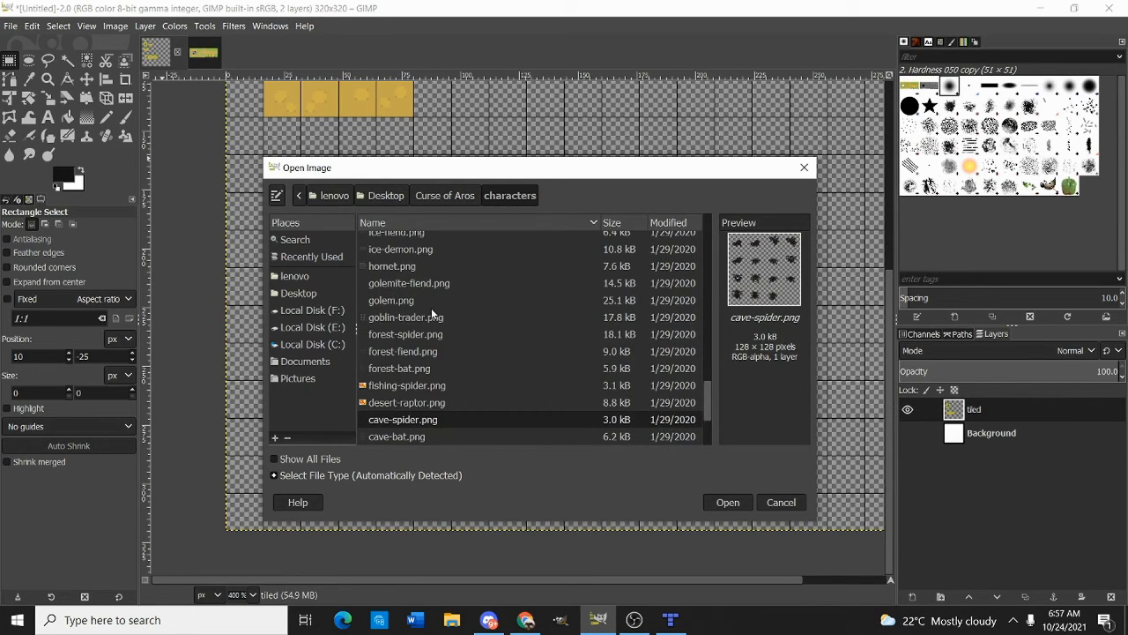
{"action": "type", "text": "c"}
{"action": "left_click", "coordinate": [463, 254]}
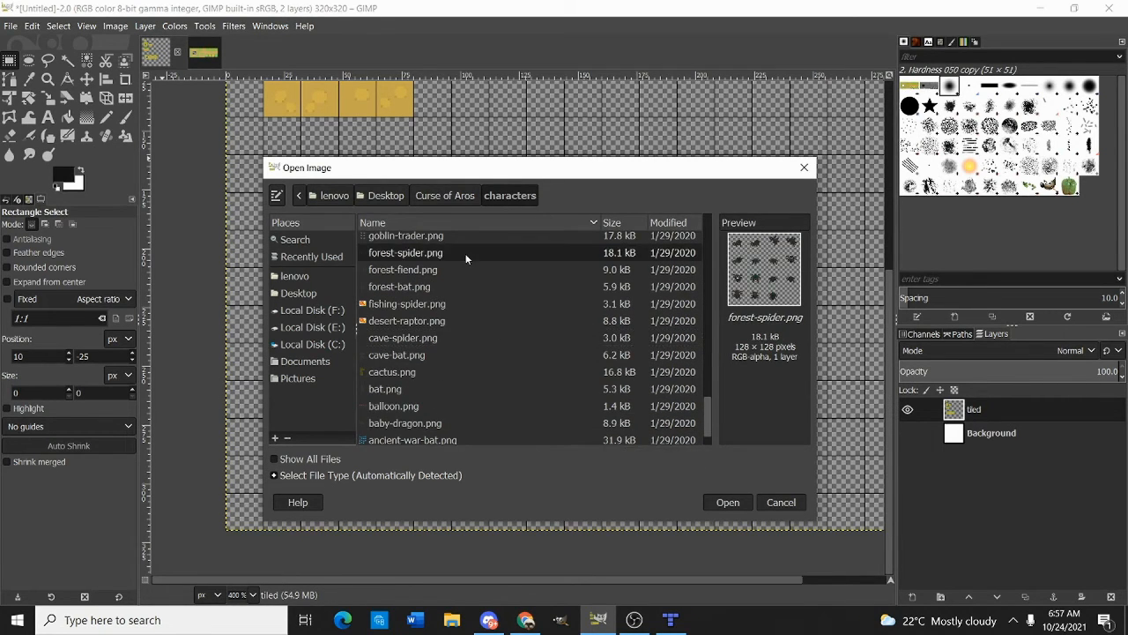
{"action": "scroll", "coordinate": [451, 302], "scroll_direction": "up", "scroll_amount": 6}
{"action": "left_click_drag", "start_coordinate": [707, 343], "coordinate": [693, 206]}
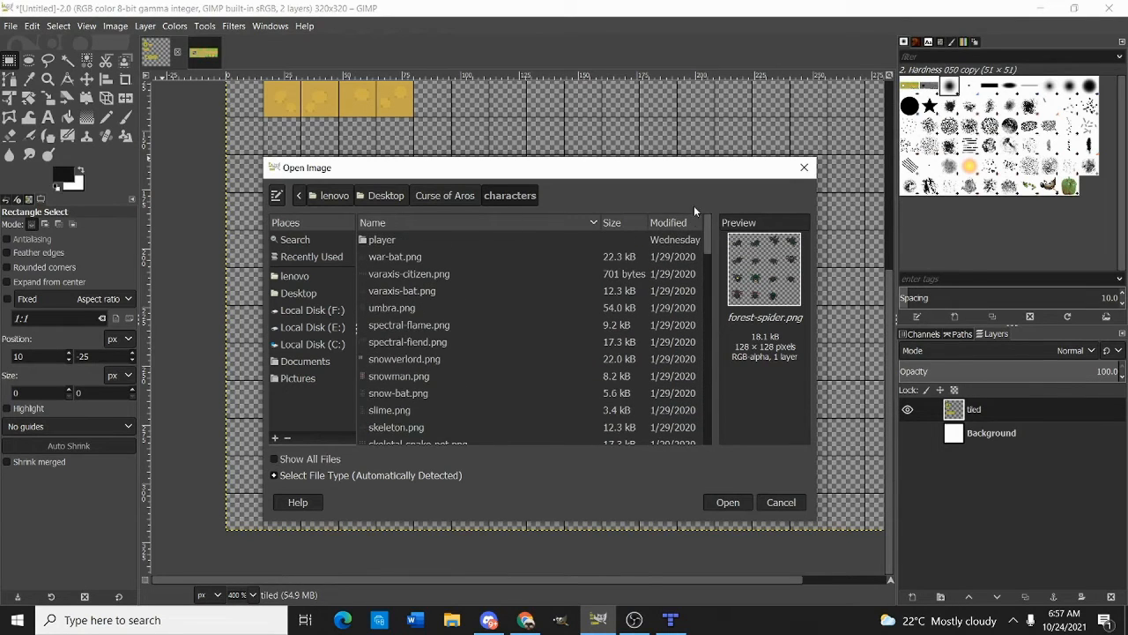
Open base.png from the player subfolder of the characters folder
{"action": "double_click", "coordinate": [417, 237]}
{"action": "left_click", "coordinate": [426, 303]}
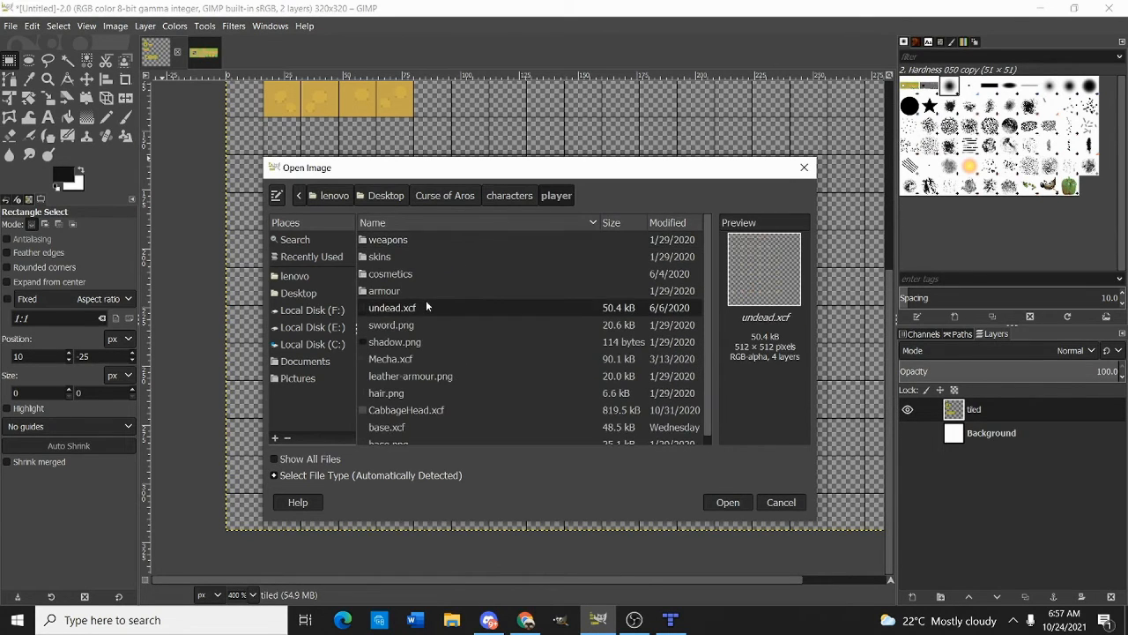
{"action": "scroll", "coordinate": [443, 302], "scroll_direction": "down", "scroll_amount": 1}
{"action": "type", "text": "ba"}
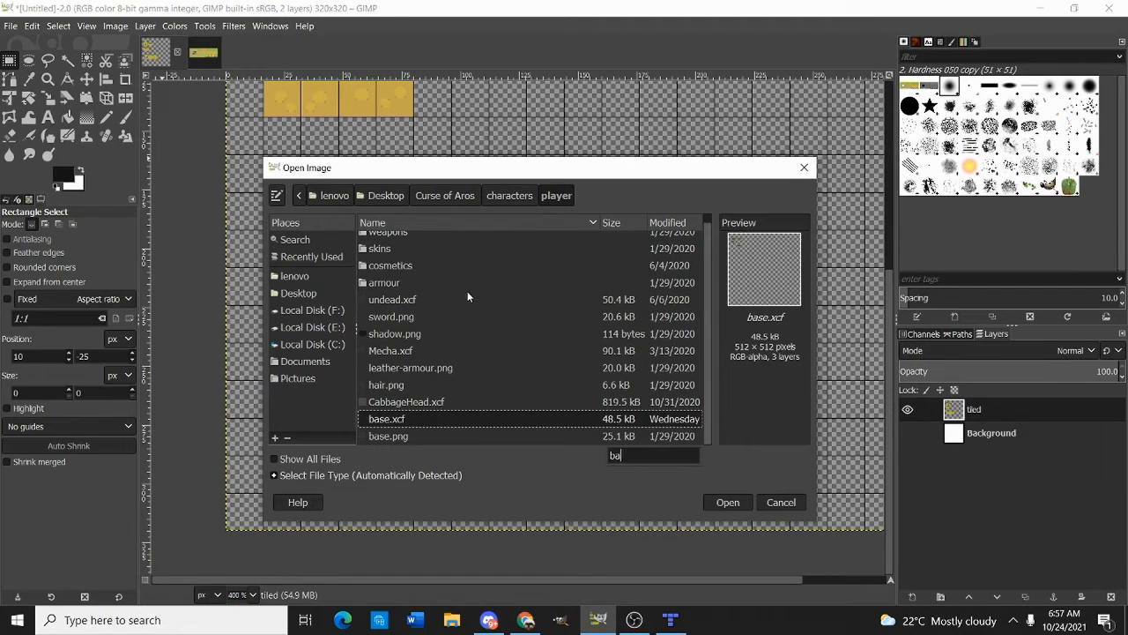
{"action": "type", "text": "s"}
{"action": "double_click", "coordinate": [409, 434]}
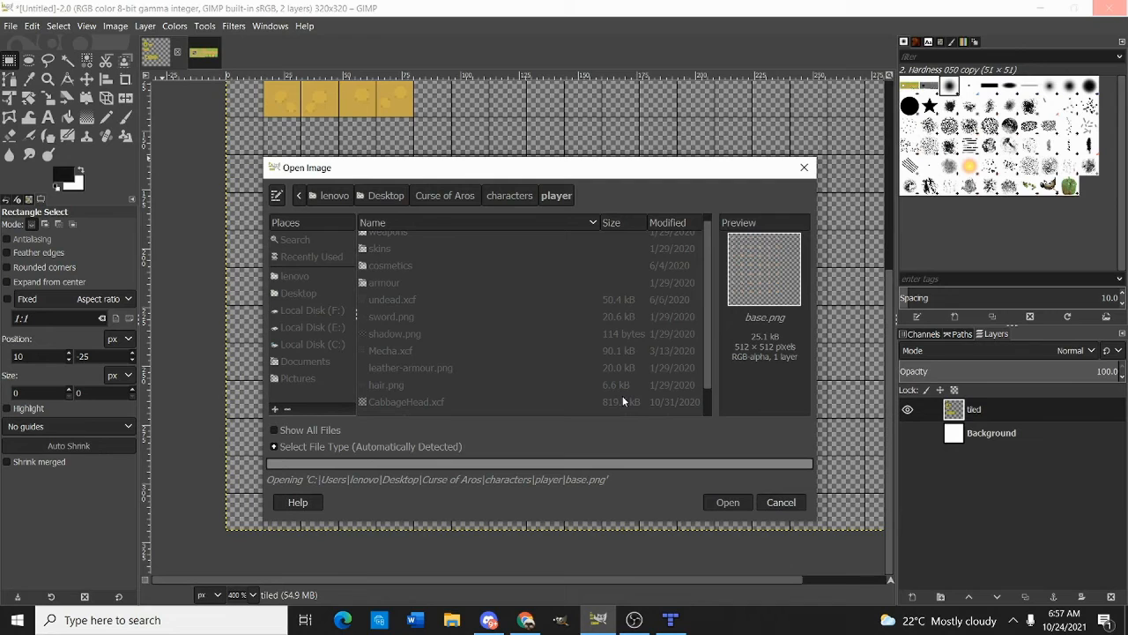
{"action": "mouse_move", "coordinate": [489, 619]}
{"action": "mouse_move", "coordinate": [641, 628]}
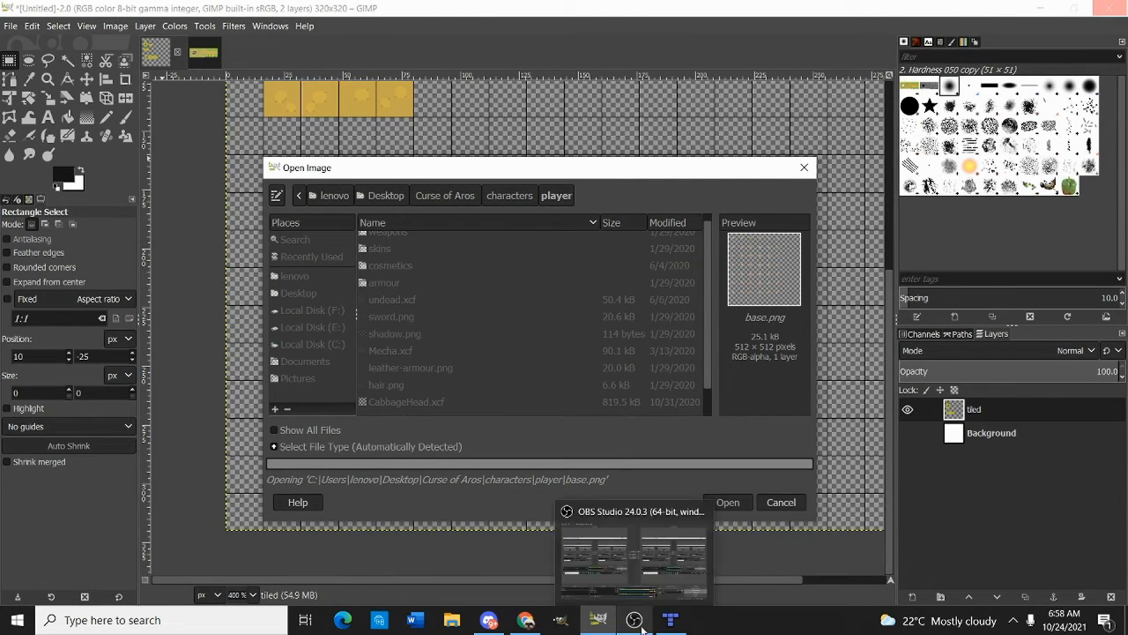
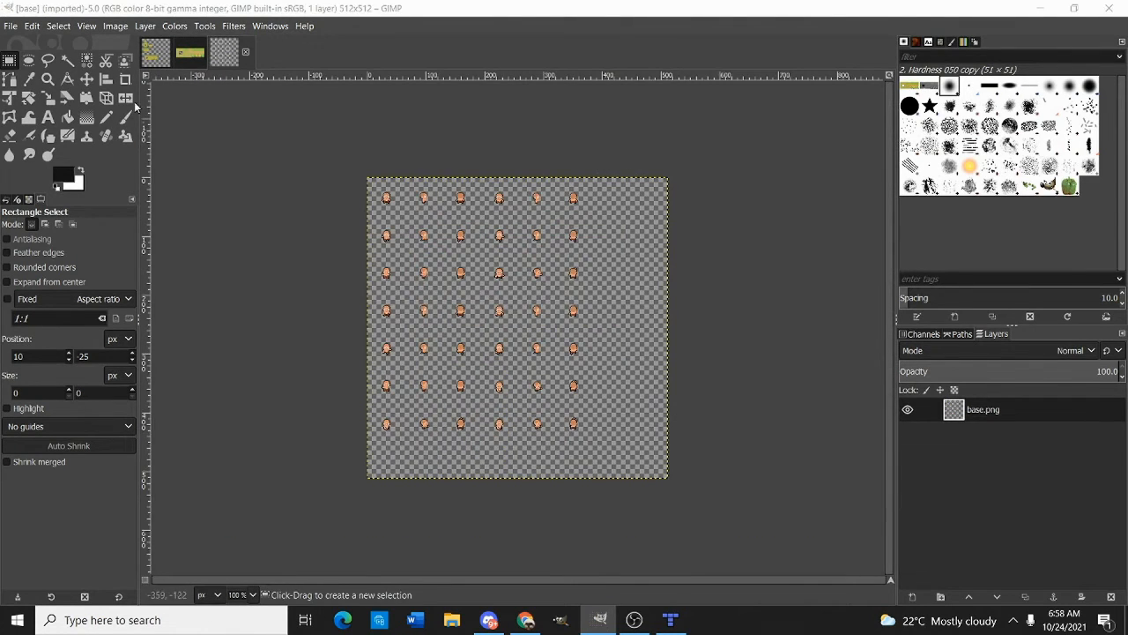
Select the first front-facing character on the sprite sheet with a rectangle about 24 by 33 px and copy it
{"action": "scroll", "coordinate": [383, 186], "scroll_direction": "up", "scroll_amount": 7}
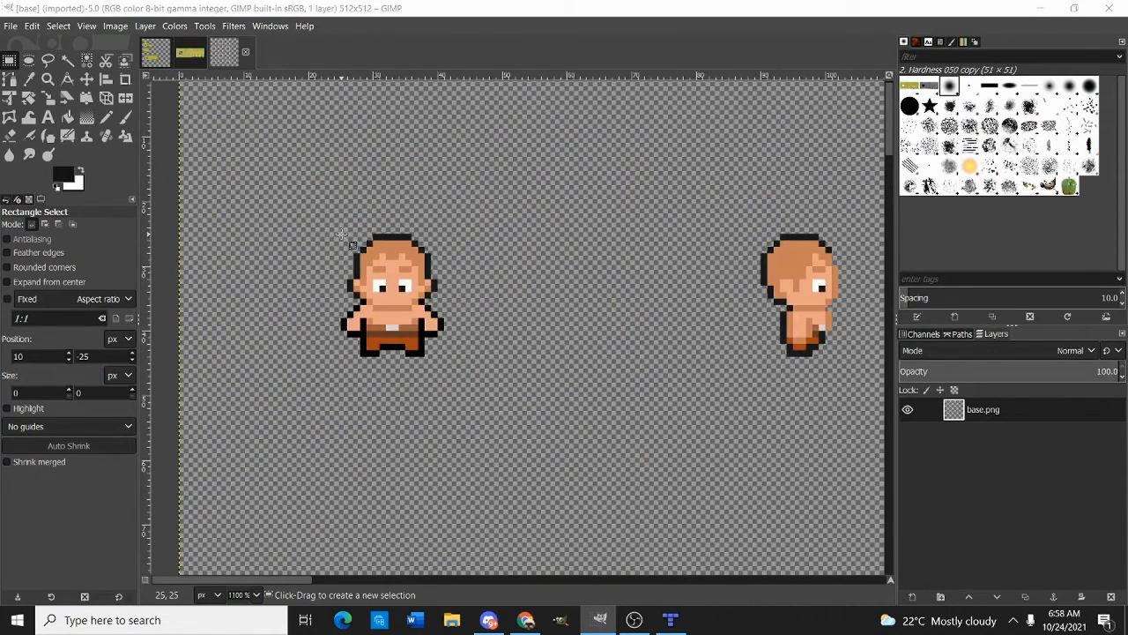
{"action": "left_click_drag", "start_coordinate": [341, 234], "coordinate": [448, 360]}
{"action": "scroll", "coordinate": [468, 309], "scroll_direction": "down", "scroll_amount": 3}
{"action": "scroll", "coordinate": [482, 263], "scroll_direction": "down", "scroll_amount": 4}
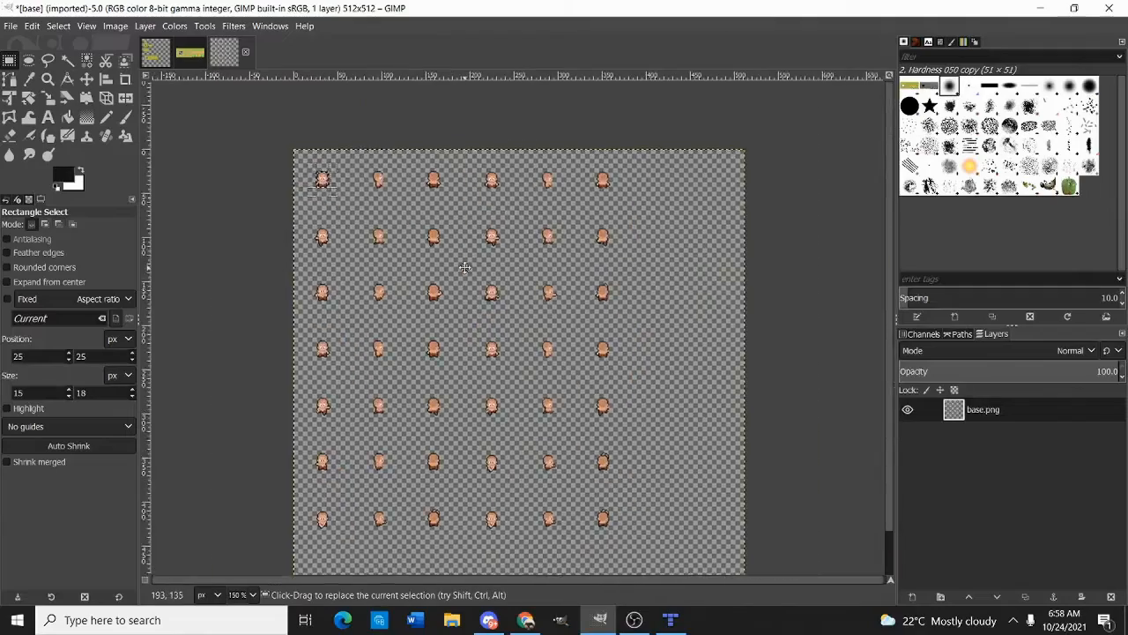
{"action": "scroll", "coordinate": [335, 308], "scroll_direction": "up", "scroll_amount": 7}
{"action": "left_click_drag", "start_coordinate": [431, 408], "coordinate": [475, 329]}
{"action": "left_click", "coordinate": [359, 275]}
{"action": "left_click_drag", "start_coordinate": [379, 275], "coordinate": [521, 488]}
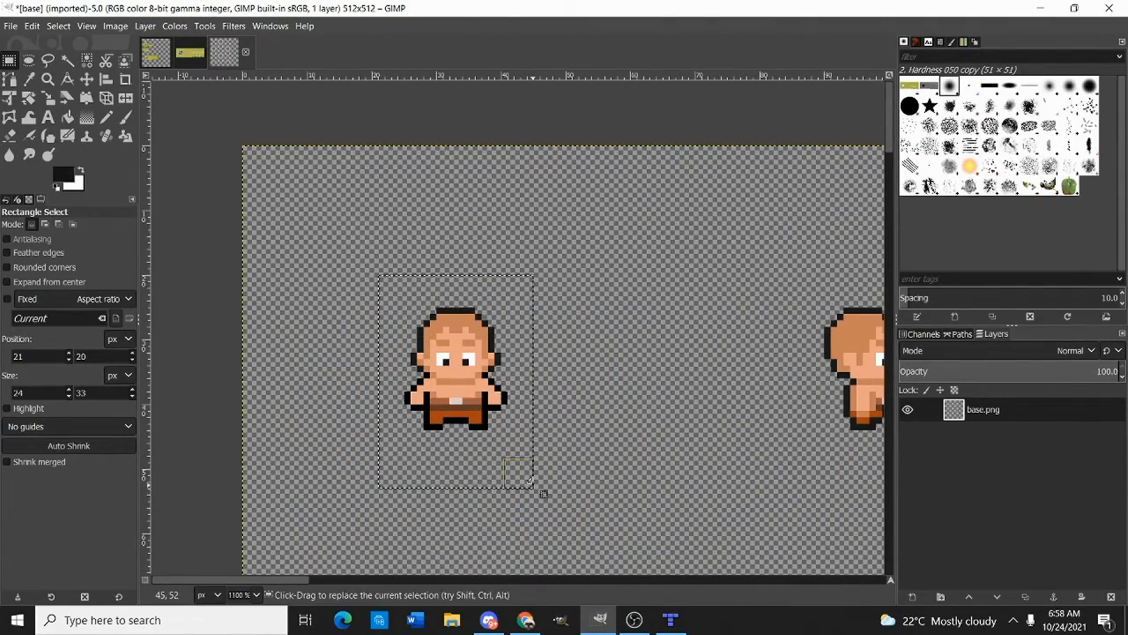
{"action": "key", "text": "ctrl+c"}
{"action": "left_click", "coordinate": [403, 192]}
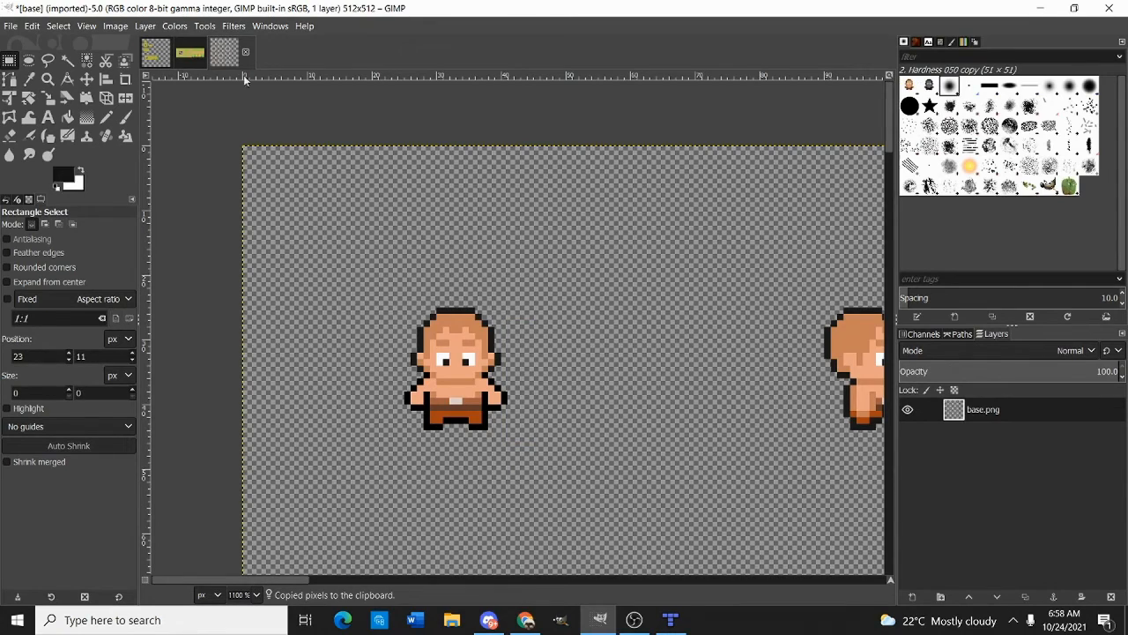
Try pasting the front-facing character just below the edged dirt tiles in the tileset image, and undo the paste
{"action": "left_click", "coordinate": [189, 54]}
{"action": "scroll", "coordinate": [382, 433], "scroll_direction": "up", "scroll_amount": 4}
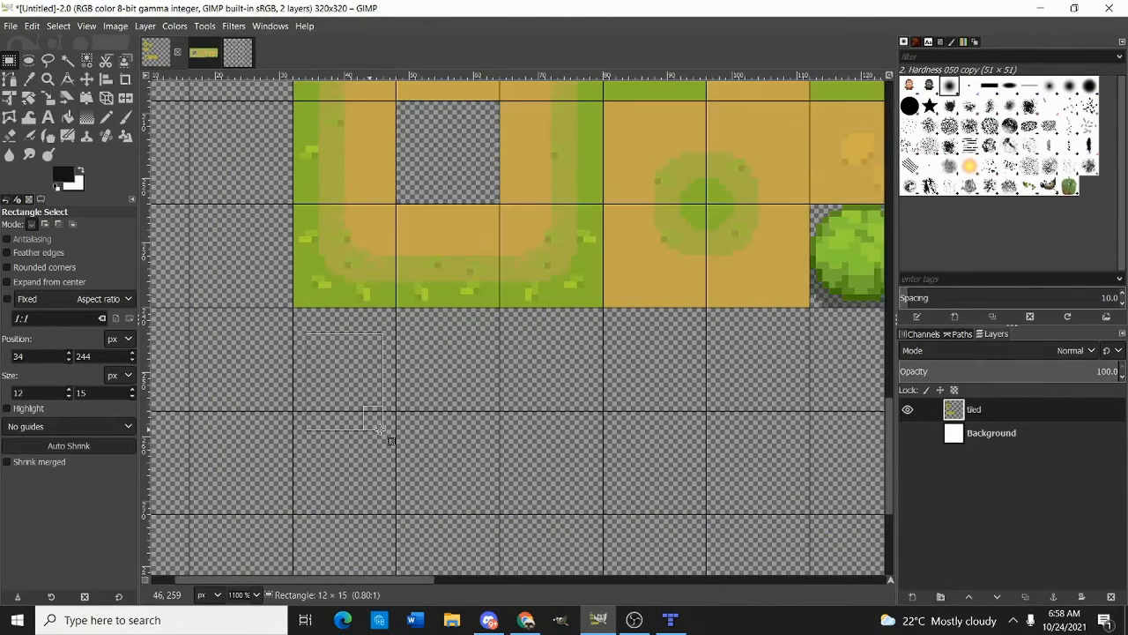
{"action": "key", "text": "ctrl+v"}
{"action": "mouse_move", "coordinate": [385, 416]}
{"action": "left_mouse_down"}
{"action": "mouse_move", "coordinate": [365, 385]}
{"action": "mouse_move", "coordinate": [363, 413]}
{"action": "left_mouse_up"}
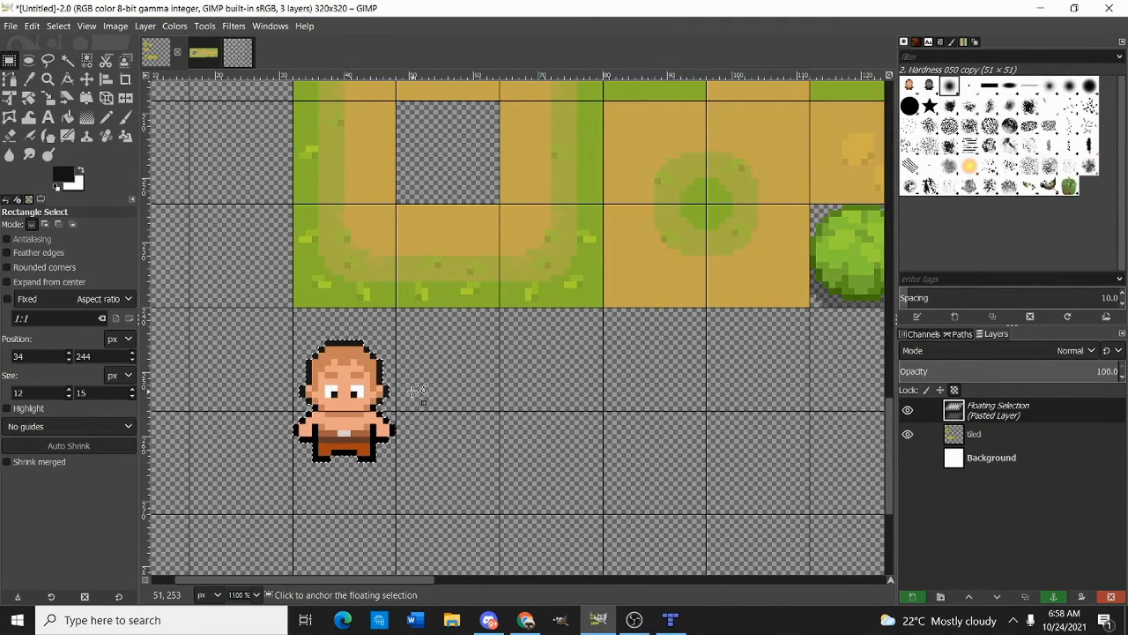
{"action": "scroll", "coordinate": [423, 394], "scroll_direction": "down", "scroll_amount": 2}
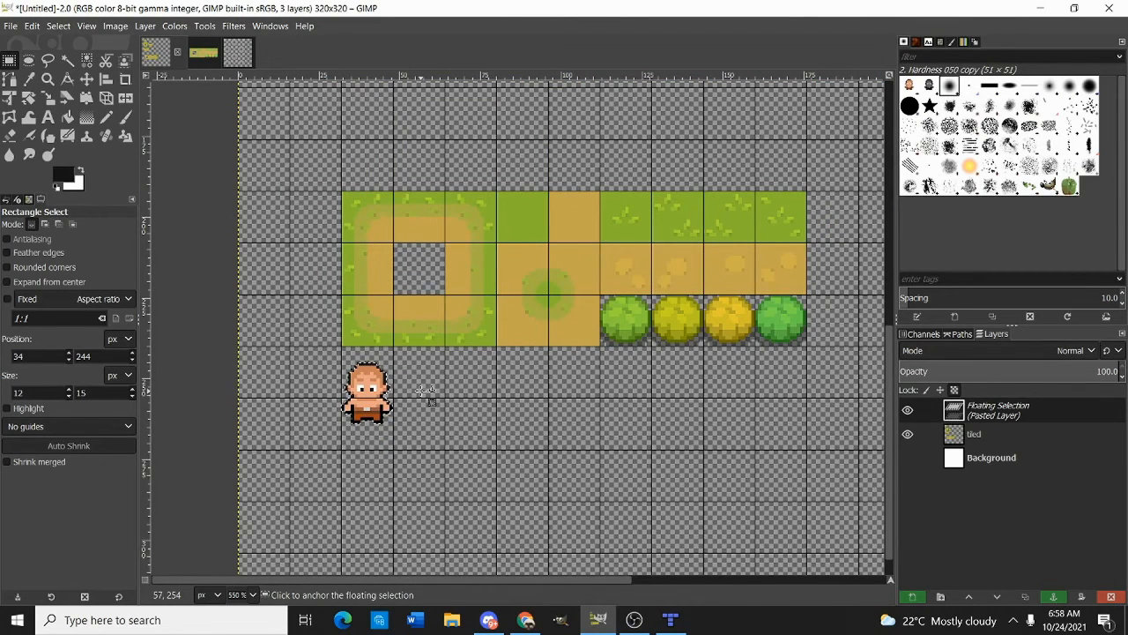
{"action": "key", "text": "ctrl+z"}
{"action": "key", "text": "ctrl+z"}
Copy the sprite sheet's entire first row of characters with a selection about 403 by 51 px
{"action": "left_click", "coordinate": [242, 55]}
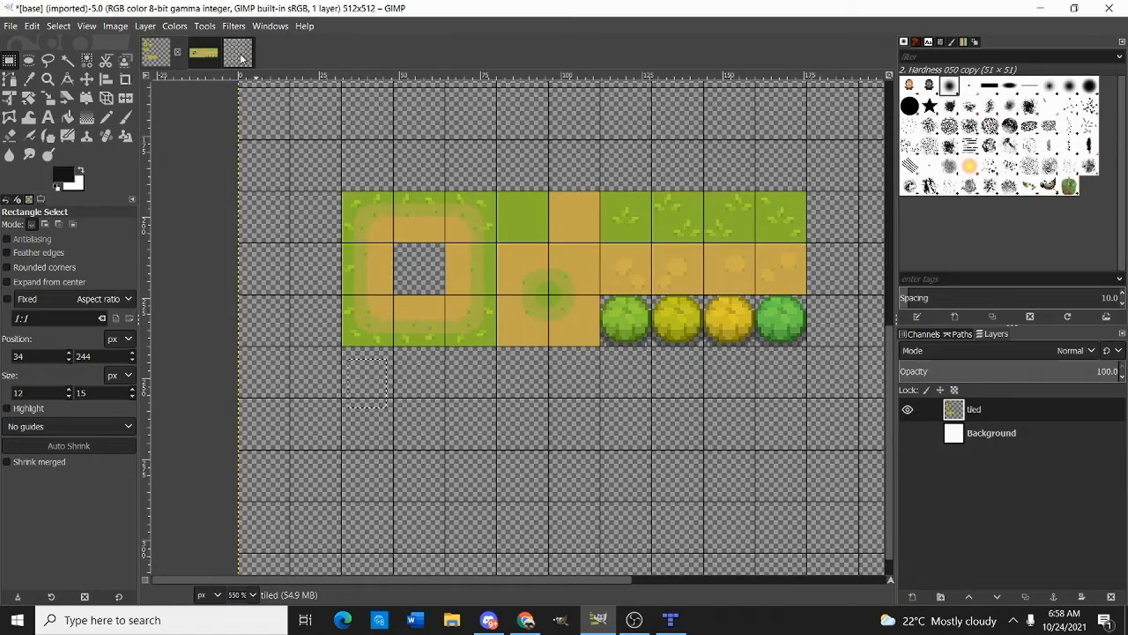
{"action": "scroll", "coordinate": [372, 327], "scroll_direction": "down", "scroll_amount": 4}
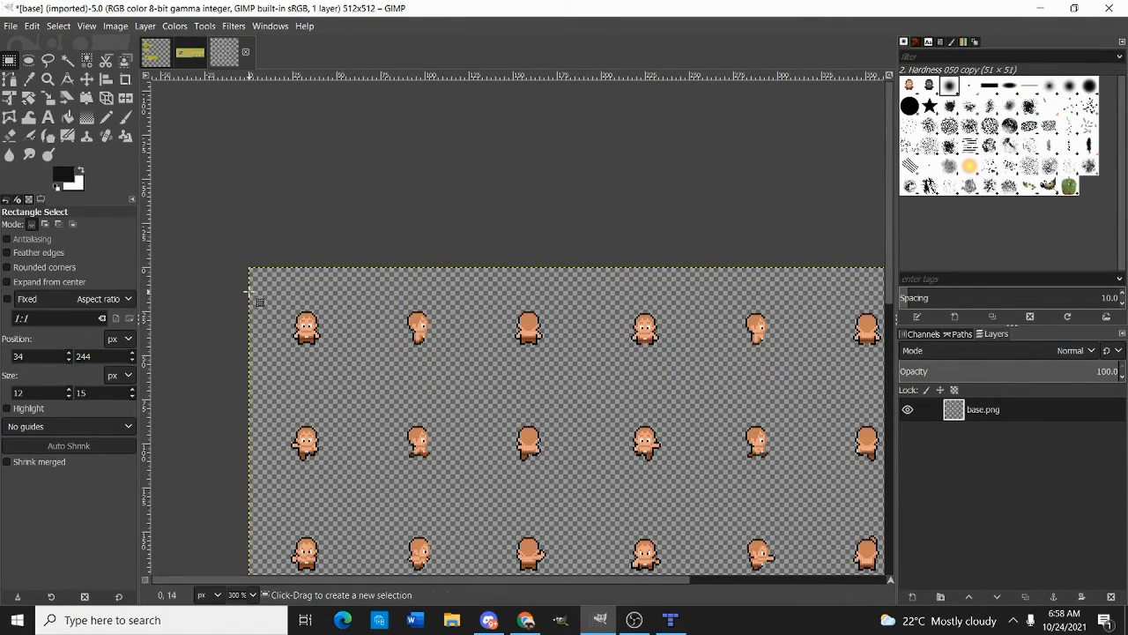
{"action": "scroll", "coordinate": [248, 291], "scroll_direction": "down", "scroll_amount": 1}
{"action": "left_click_drag", "start_coordinate": [262, 289], "coordinate": [735, 348]}
{"action": "key", "text": "ctrl+c"}
Try pasting the copied row of characters into the tileset image, and undo the paste
{"action": "left_click", "coordinate": [189, 53]}
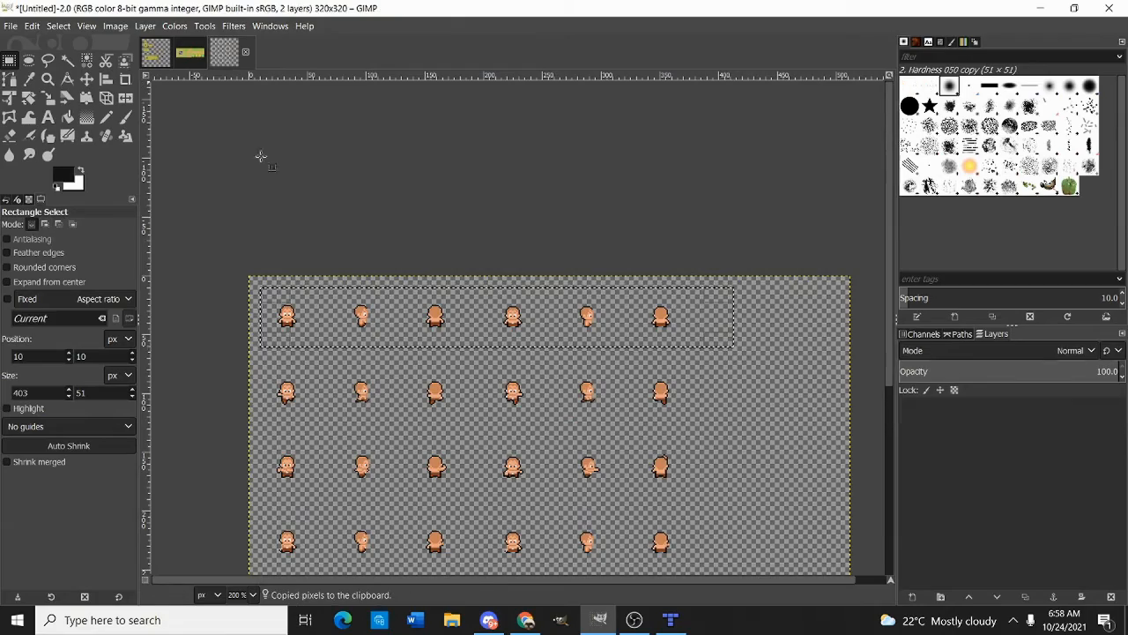
{"action": "scroll", "coordinate": [422, 132], "scroll_direction": "down", "scroll_amount": 2}
{"action": "left_click_drag", "start_coordinate": [436, 173], "coordinate": [408, 244]}
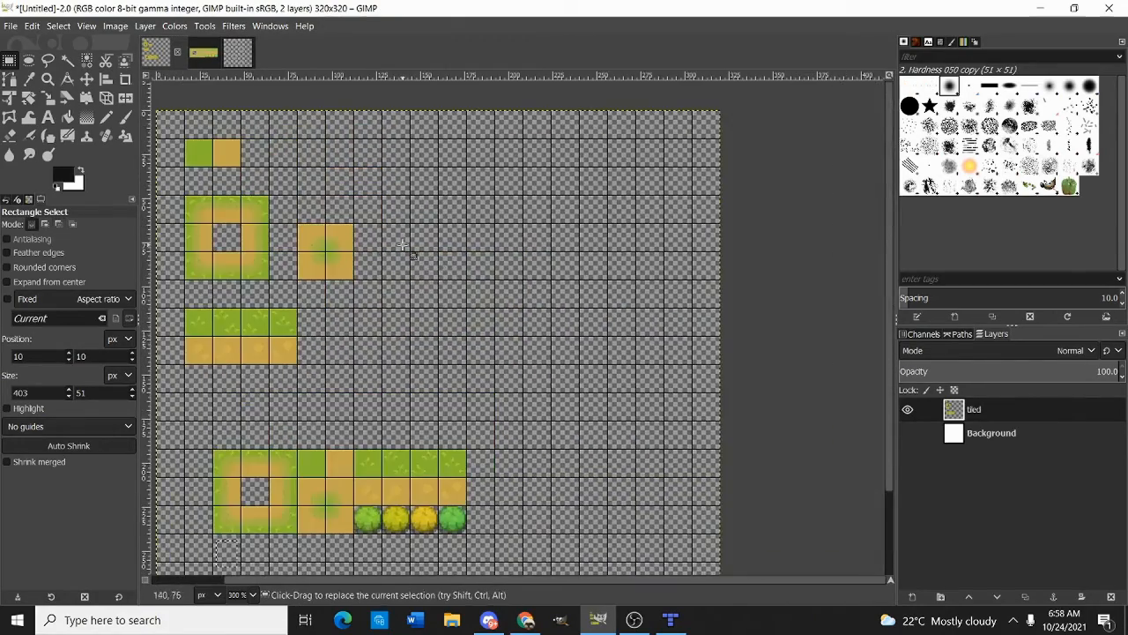
{"action": "key", "text": "ctrl+v"}
{"action": "scroll", "coordinate": [344, 279], "scroll_direction": "up", "scroll_amount": 2}
{"action": "left_click_drag", "start_coordinate": [351, 286], "coordinate": [601, 315]}
{"action": "scroll", "coordinate": [313, 366], "scroll_direction": "down", "scroll_amount": 3}
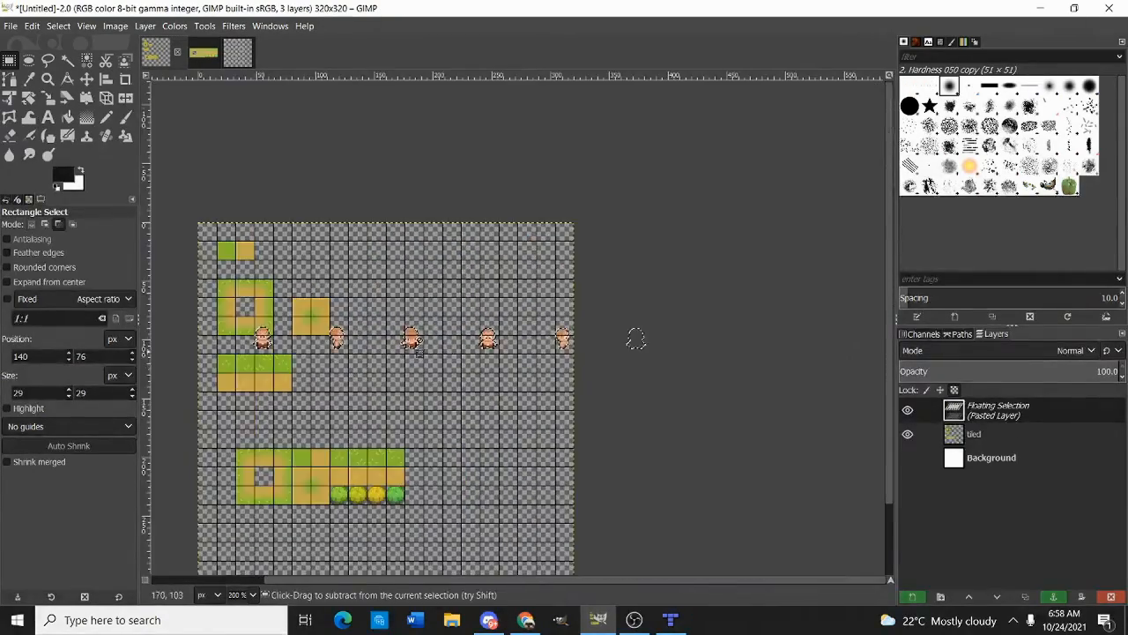
{"action": "left_click_drag", "start_coordinate": [492, 340], "coordinate": [399, 332]}
{"action": "key", "text": "ctrl+z"}
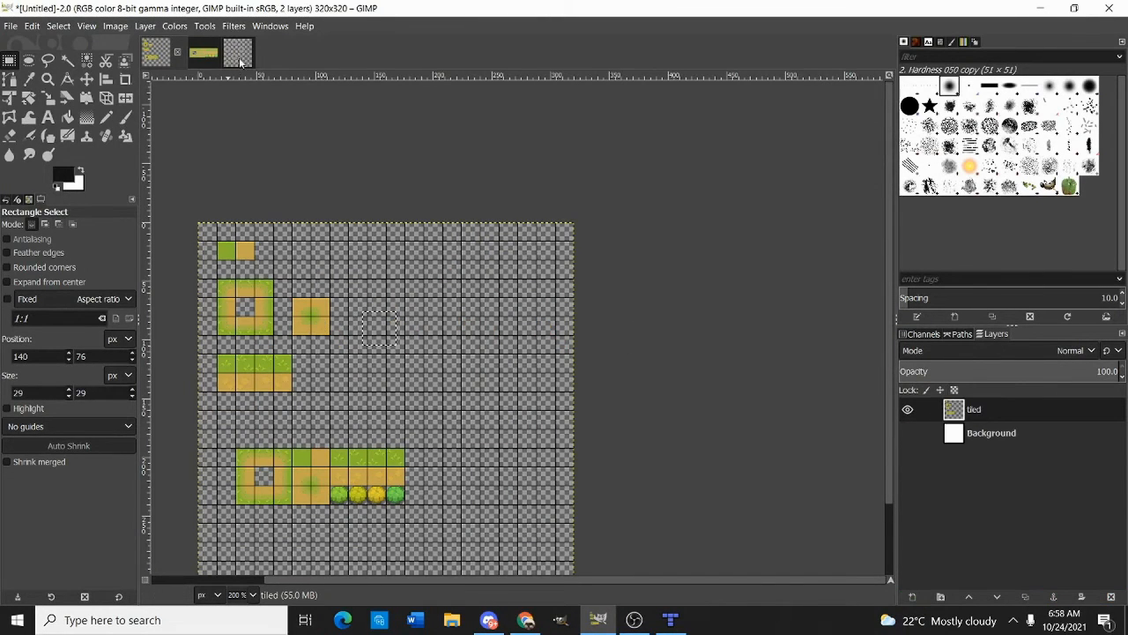
Copy only the first front-facing character, selected at about 42 by 50 px, and paste it into the tileset's empty area
{"action": "left_click", "coordinate": [240, 56]}
{"action": "left_click", "coordinate": [357, 375]}
{"action": "left_click_drag", "start_coordinate": [262, 287], "coordinate": [312, 345]}
{"action": "key", "text": "ctrl+c"}
{"action": "key", "text": "alt+1"}
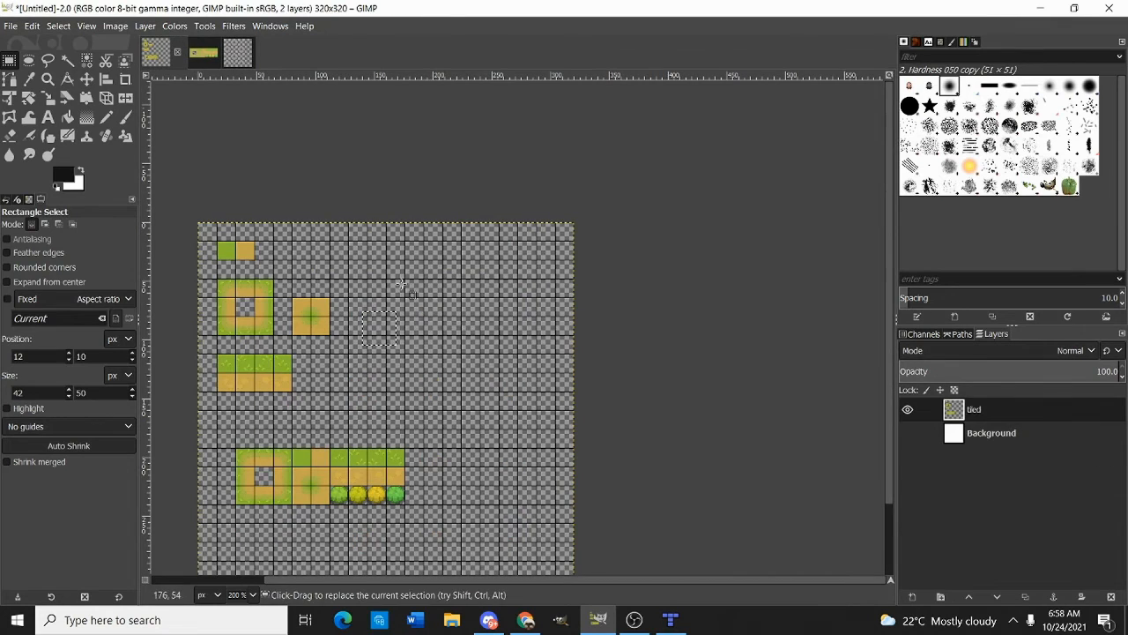
{"action": "key", "text": "ctrl+v"}
{"action": "left_click", "coordinate": [376, 209]}
Copy the side-facing character from the sheet's first row and place it beside the front-facing one in the tileset image
{"action": "key", "text": "alt+3"}
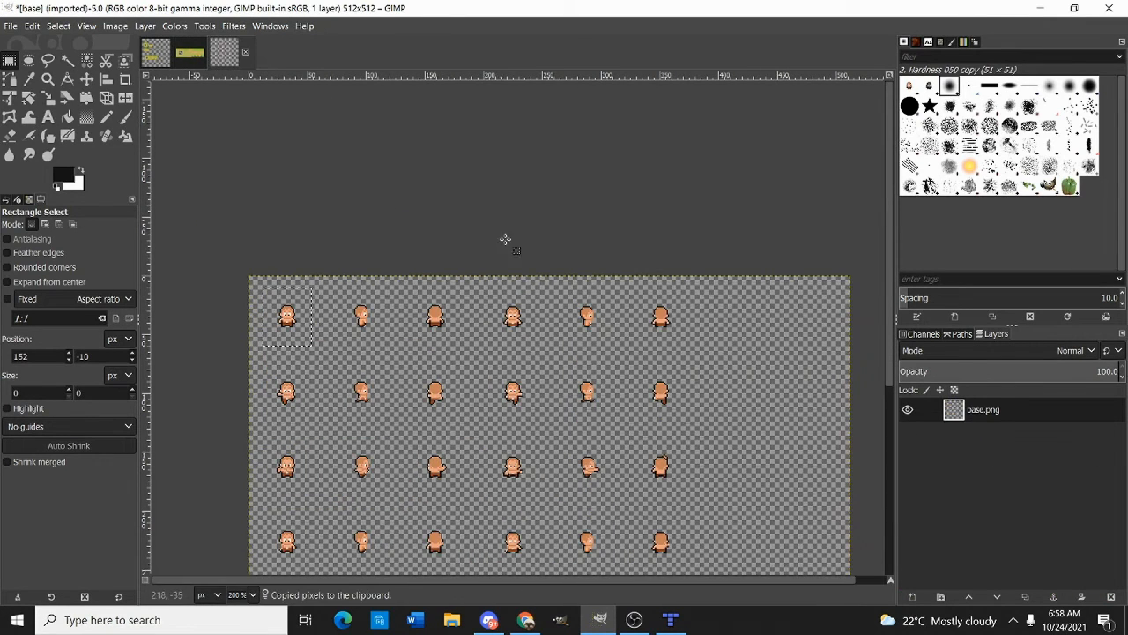
{"action": "left_click_drag", "start_coordinate": [338, 283], "coordinate": [388, 349]}
{"action": "key", "text": "ctrl+c"}
{"action": "left_click", "coordinate": [156, 55]}
{"action": "mouse_move", "coordinate": [457, 309]}
{"action": "left_mouse_down"}
{"action": "mouse_move", "coordinate": [490, 356]}
{"action": "mouse_move", "coordinate": [397, 300]}
{"action": "left_mouse_up"}
{"action": "key", "text": "ctrl+v"}
{"action": "scroll", "coordinate": [459, 335], "scroll_direction": "up", "scroll_amount": 3}
{"action": "key", "text": "ctrl+z"}
{"action": "left_click_drag", "start_coordinate": [489, 325], "coordinate": [403, 305]}
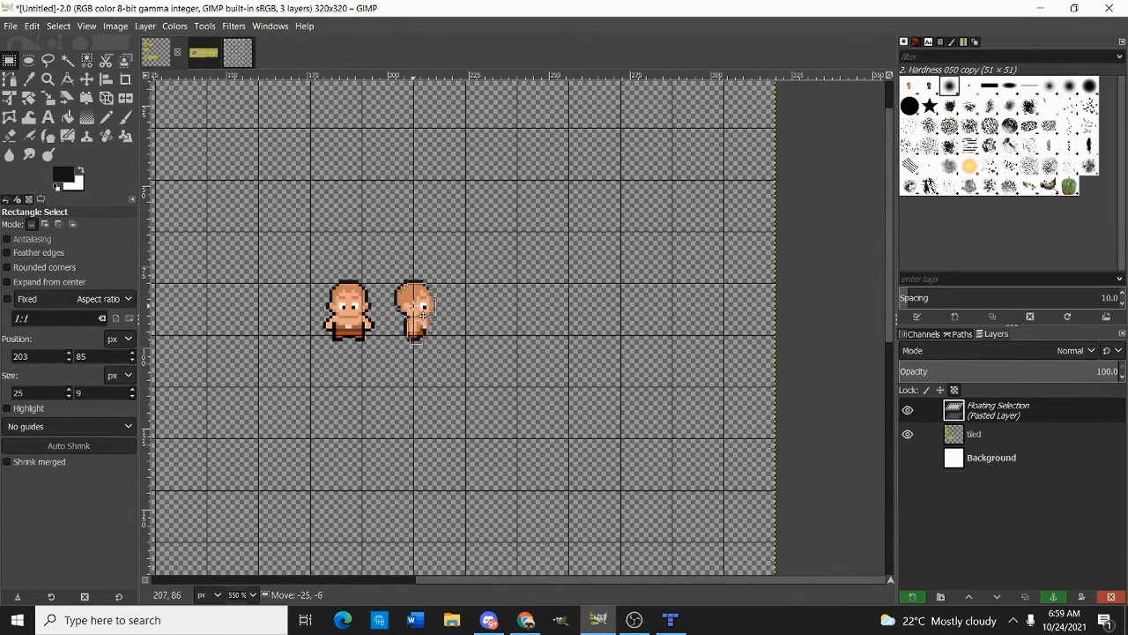
{"action": "left_click", "coordinate": [508, 287]}
Copy the back-facing character from the sheet's first row and paste it beside the side-facing one in the tileset image
{"action": "key", "text": "alt+3"}
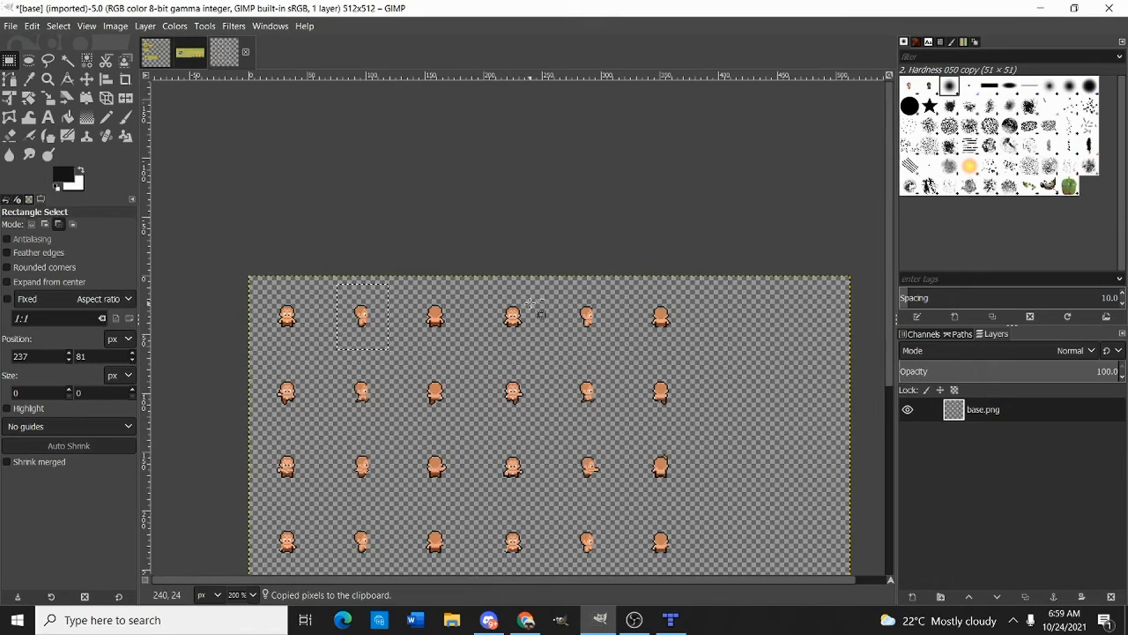
{"action": "scroll", "coordinate": [534, 304], "scroll_direction": "up", "scroll_amount": 1}
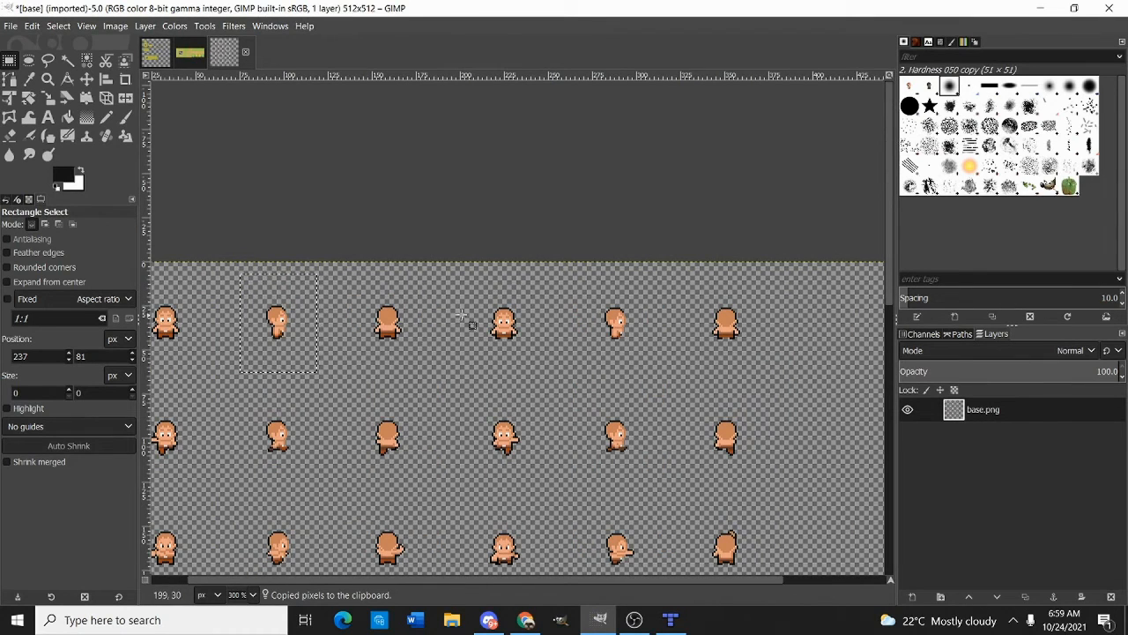
{"action": "left_click_drag", "start_coordinate": [356, 292], "coordinate": [426, 374]}
{"action": "key", "text": "alt+1"}
{"action": "key", "text": "ctrl+v"}
{"action": "left_click", "coordinate": [529, 221]}
Copy the second set of three characters in the sheet's first row and paste it above the existing characters in the tileset image
{"action": "left_click", "coordinate": [240, 57]}
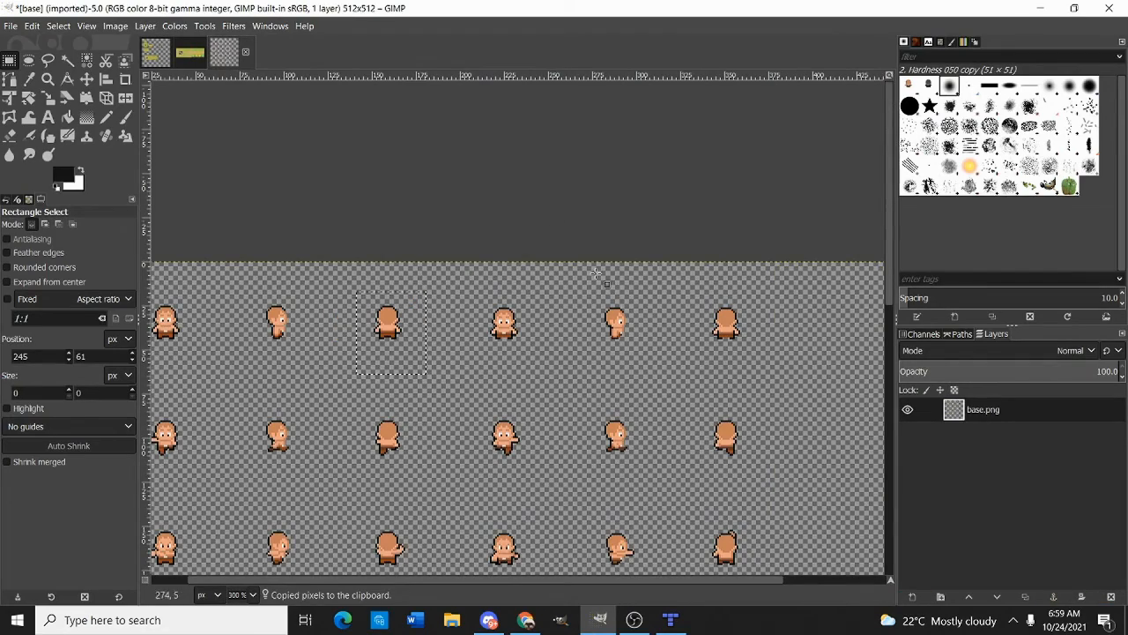
{"action": "left_click_drag", "start_coordinate": [473, 272], "coordinate": [769, 371]}
{"action": "left_click", "coordinate": [155, 53]}
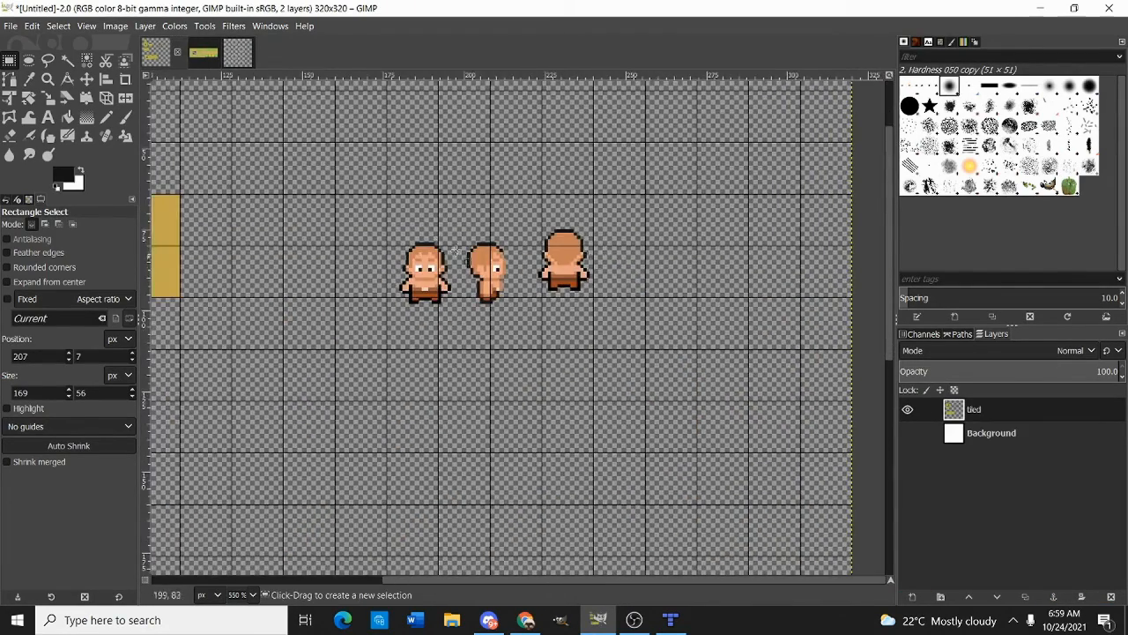
{"action": "left_click_drag", "start_coordinate": [404, 175], "coordinate": [514, 209]}
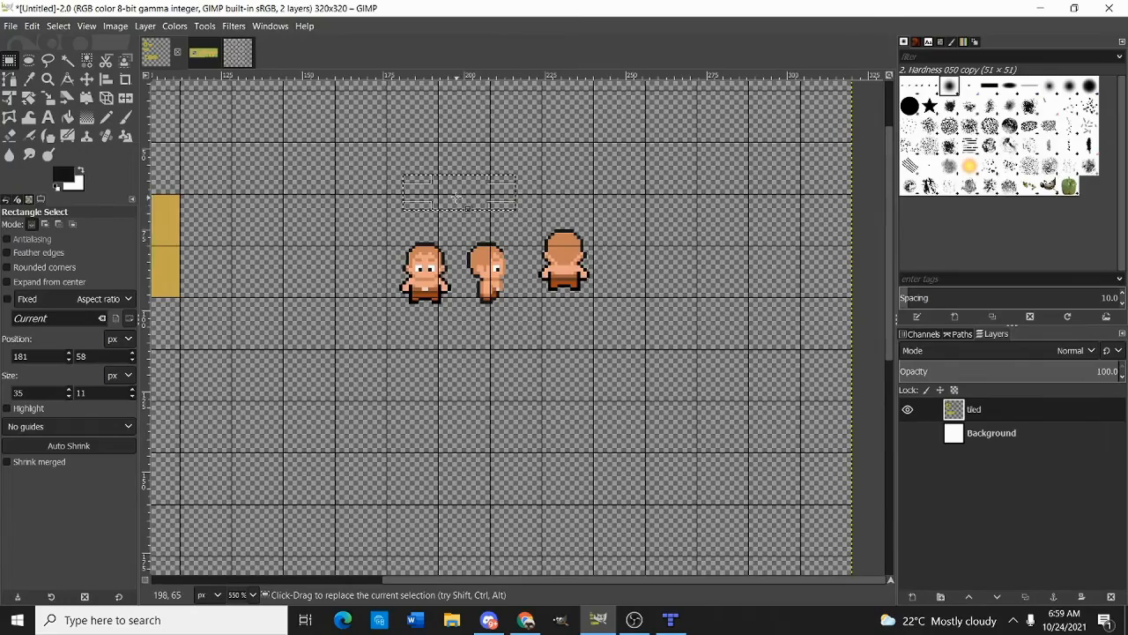
{"action": "scroll", "coordinate": [537, 193], "scroll_direction": "up", "scroll_amount": 1}
{"action": "left_click_drag", "start_coordinate": [428, 151], "coordinate": [593, 221]}
{"action": "key", "text": "ctrl+v"}
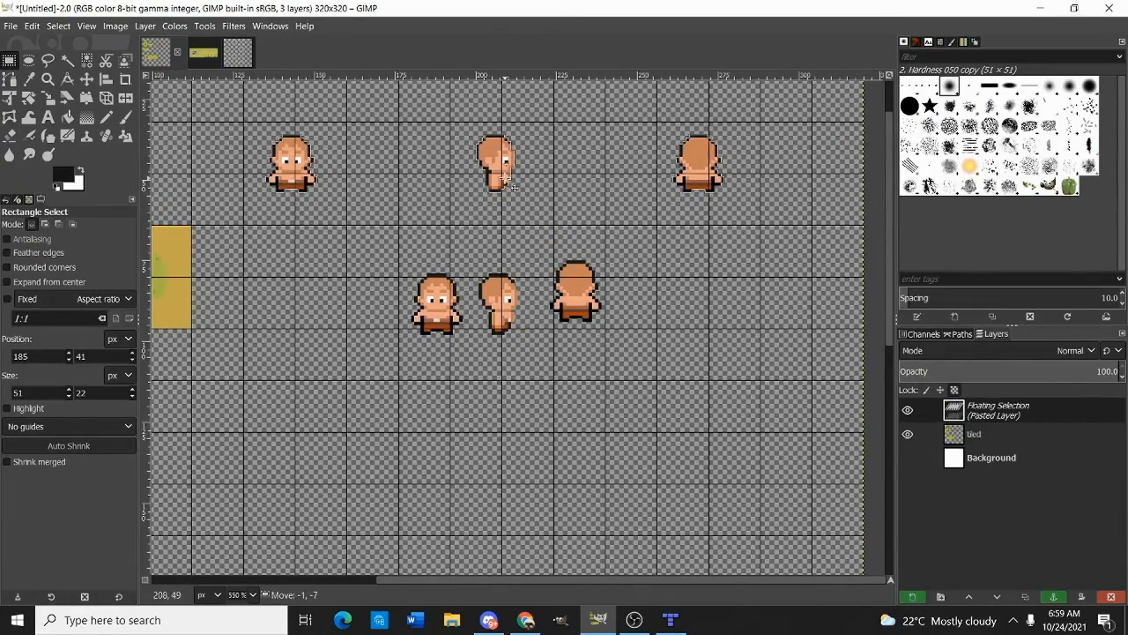
{"action": "left_click", "coordinate": [507, 271]}
Copy the original front-facing character from the lower row and paste it into an empty part of the tileset grid
{"action": "scroll", "coordinate": [519, 296], "scroll_direction": "up", "scroll_amount": 3}
{"action": "left_click_drag", "start_coordinate": [410, 259], "coordinate": [620, 489]}
{"action": "scroll", "coordinate": [535, 152], "scroll_direction": "down", "scroll_amount": 3}
{"action": "key", "text": "ctrl+c"}
{"action": "scroll", "coordinate": [295, 344], "scroll_direction": "up", "scroll_amount": 2}
{"action": "left_click_drag", "start_coordinate": [320, 298], "coordinate": [423, 388]}
{"action": "key", "text": "ctrl+v"}
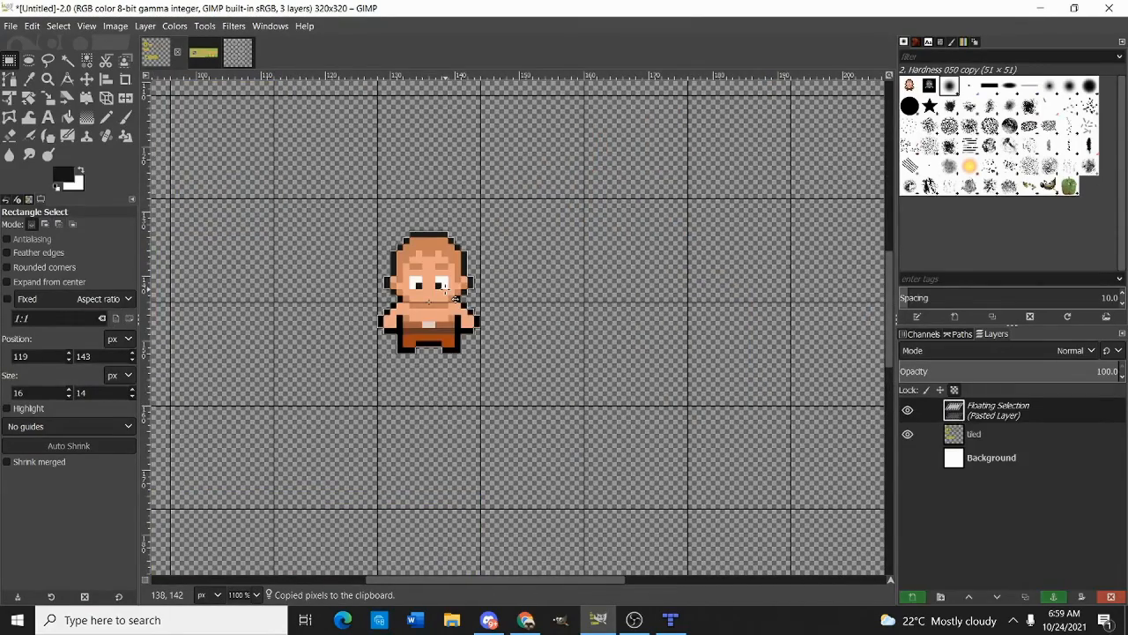
{"action": "scroll", "coordinate": [445, 289], "scroll_direction": "down", "scroll_amount": 3}
{"action": "left_click", "coordinate": [494, 288]}
Copy the front-facing character from the newly pasted row, selected at about 21 by 25 px, and place it beside the single front-facing copy
{"action": "scroll", "coordinate": [483, 308], "scroll_direction": "up", "scroll_amount": 2}
{"action": "scroll", "coordinate": [450, 180], "scroll_direction": "up", "scroll_amount": 2}
{"action": "left_click_drag", "start_coordinate": [424, 141], "coordinate": [523, 259]}
{"action": "key", "text": "ctrl+c"}
{"action": "scroll", "coordinate": [485, 220], "scroll_direction": "down", "scroll_amount": 2}
{"action": "scroll", "coordinate": [467, 436], "scroll_direction": "up", "scroll_amount": 2}
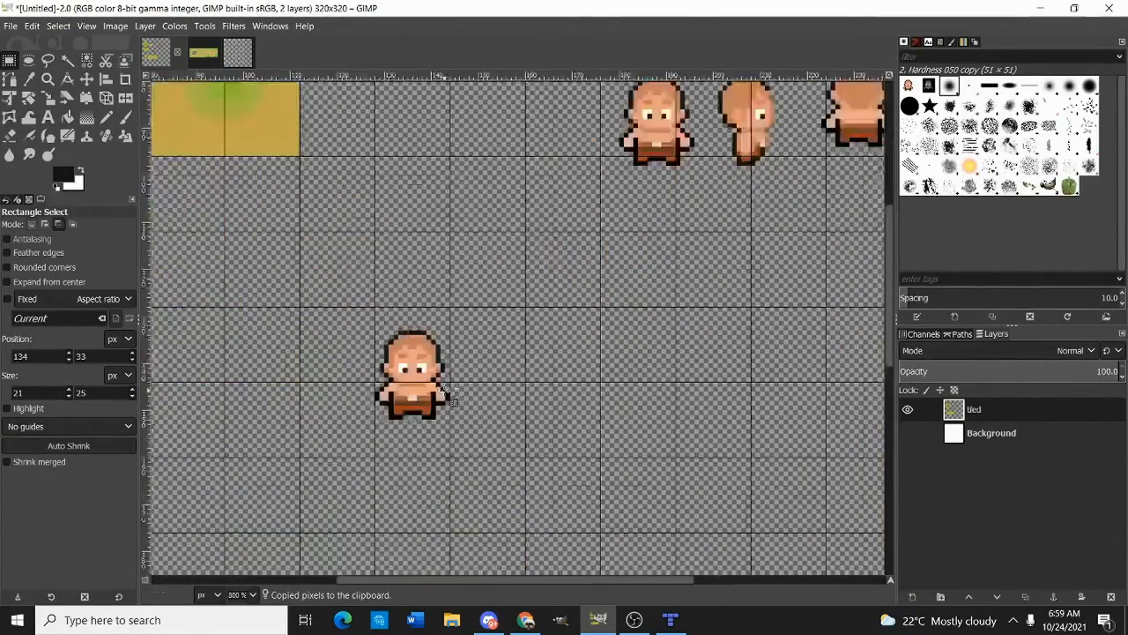
{"action": "scroll", "coordinate": [450, 395], "scroll_direction": "up", "scroll_amount": 1}
{"action": "key", "text": "ctrl+v"}
{"action": "mouse_move", "coordinate": [499, 396]}
{"action": "left_mouse_down"}
{"action": "mouse_move", "coordinate": [407, 396]}
{"action": "mouse_move", "coordinate": [514, 398]}
{"action": "mouse_move", "coordinate": [499, 389]}
{"action": "left_mouse_up"}
{"action": "left_click", "coordinate": [453, 463]}
Paint black pixels between the second front-facing character's legs with the Pencil tool
{"action": "scroll", "coordinate": [456, 436], "scroll_direction": "up", "scroll_amount": 2}
{"action": "left_click_drag", "start_coordinate": [366, 427], "coordinate": [547, 490]}
{"action": "left_click", "coordinate": [540, 476]}
{"action": "key", "text": "n"}
{"action": "left_click_drag", "start_coordinate": [537, 405], "coordinate": [557, 404]}
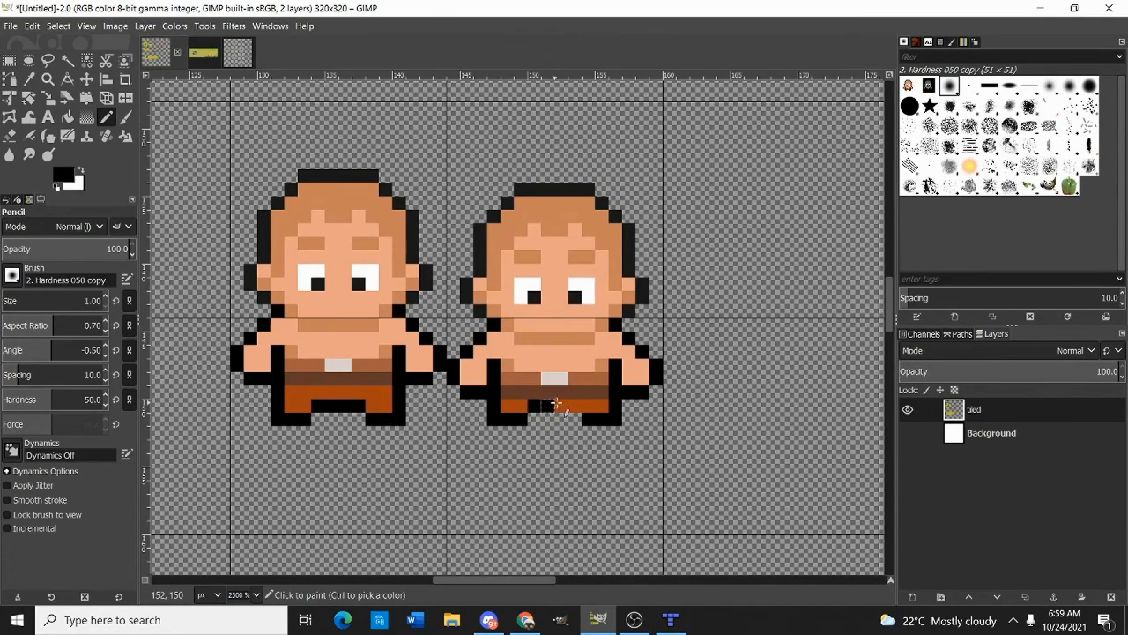
{"action": "scroll", "coordinate": [514, 394], "scroll_direction": "down", "scroll_amount": 2}
Select the 32 by 32 px grid area around both front-facing characters, copy it and paste it as a new image
{"action": "left_click", "coordinate": [8, 62]}
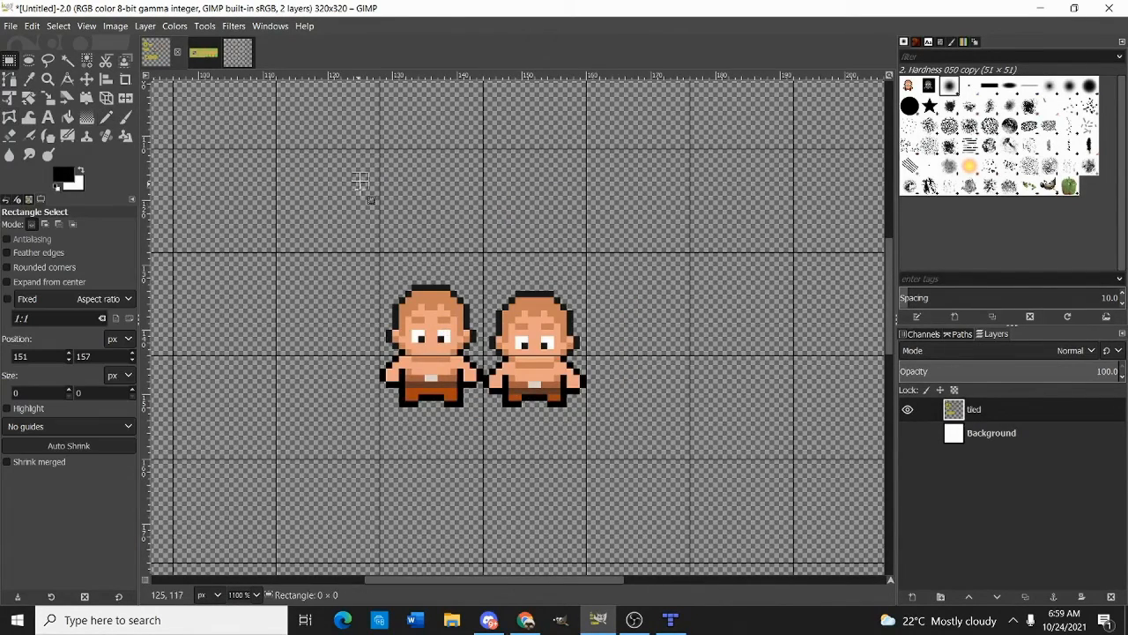
{"action": "left_click_drag", "start_coordinate": [381, 254], "coordinate": [593, 467]}
{"action": "key", "text": "ctrl+c"}
{"action": "key", "text": "ctrl+shift+v"}
{"action": "scroll", "coordinate": [487, 315], "scroll_direction": "up", "scroll_amount": 6}
Export the new image as character.png into the tiled-practice folder with the default PNG options
{"action": "left_click", "coordinate": [10, 25]}
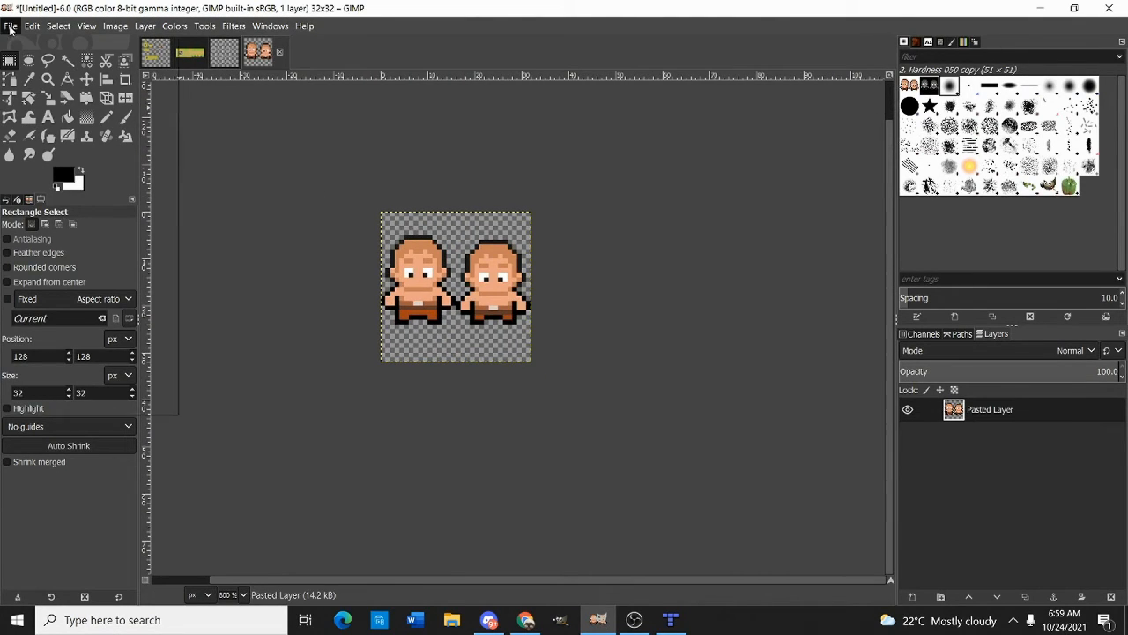
{"action": "left_click", "coordinate": [77, 250]}
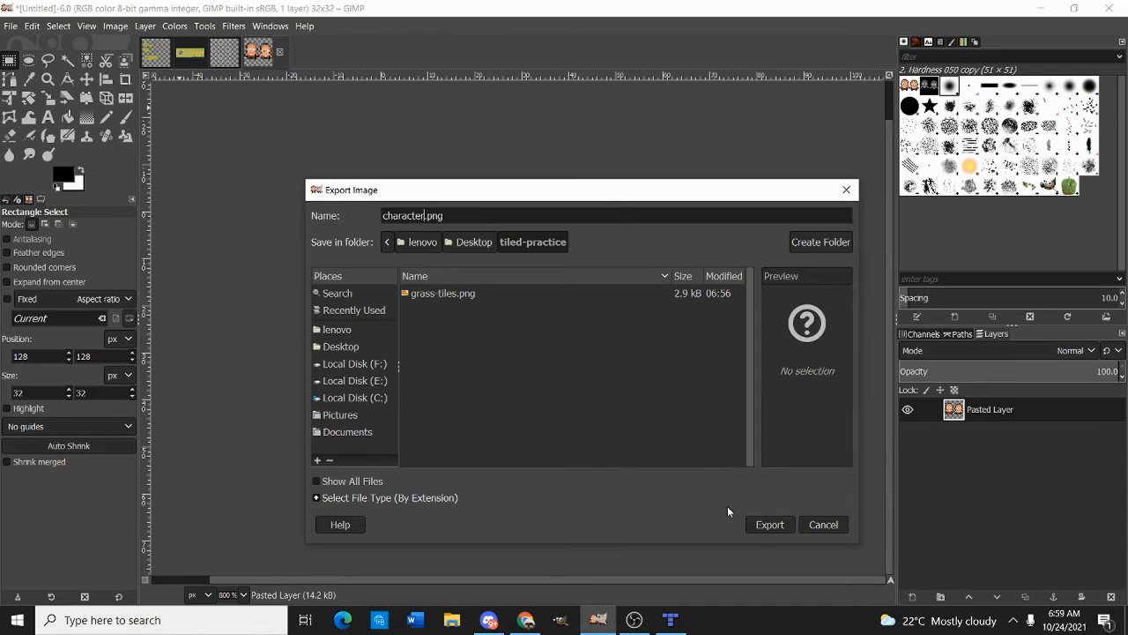
{"action": "left_click", "coordinate": [752, 526]}
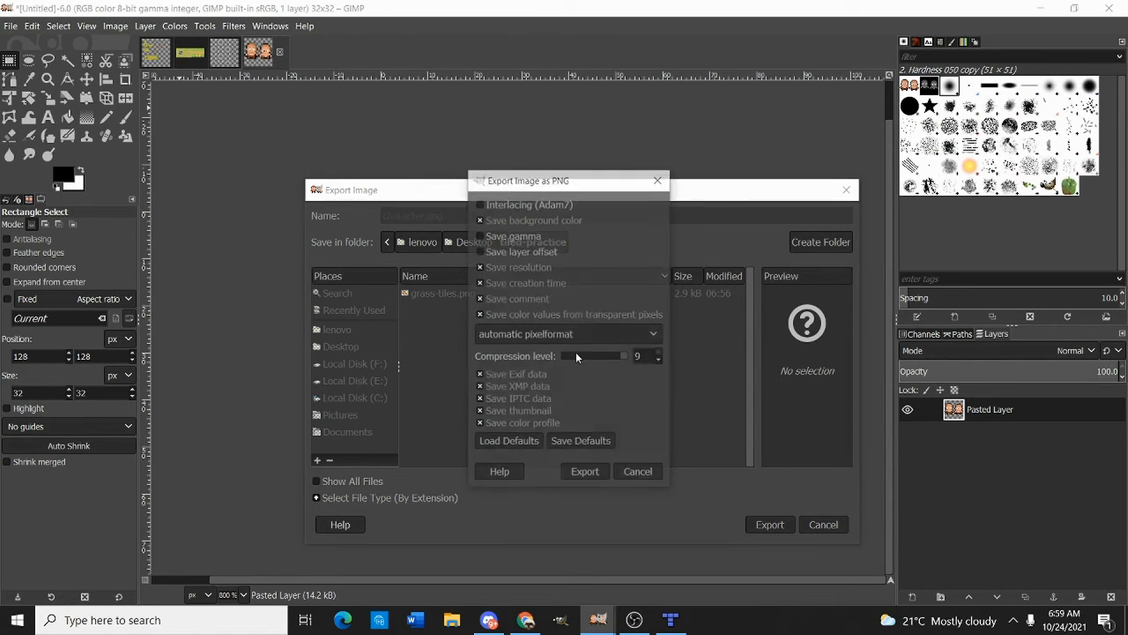
{"action": "left_click", "coordinate": [586, 474]}
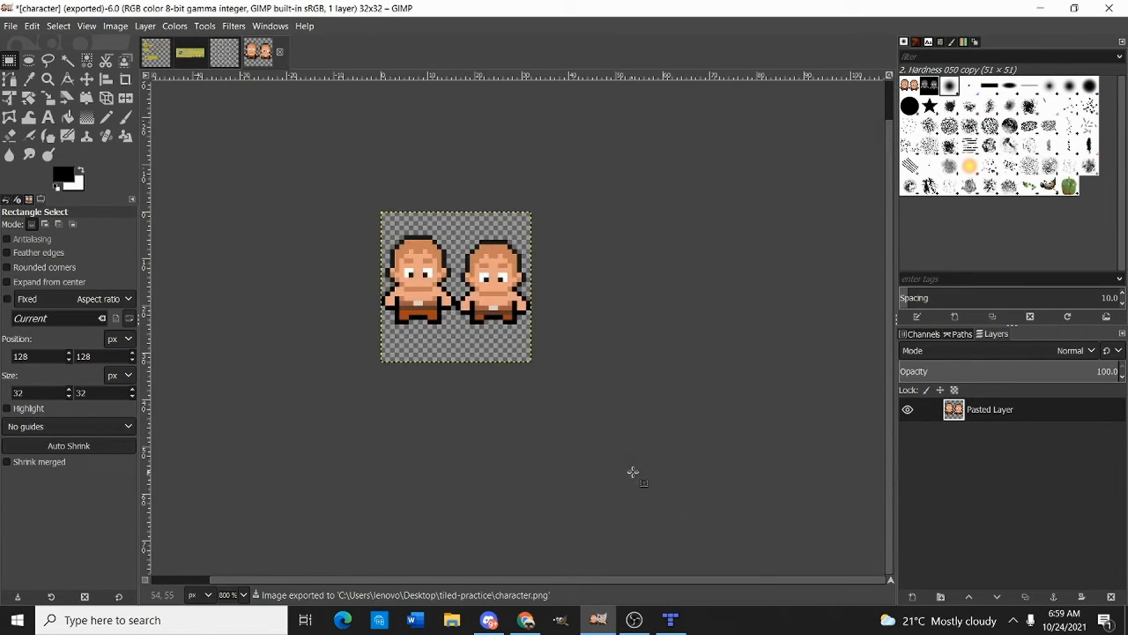
Switch to Tiled, start a new tileset named character and choose character.png from tiled-practice as its source image
{"action": "left_click", "coordinate": [671, 620]}
{"action": "left_click", "coordinate": [17, 25]}
{"action": "mouse_move", "coordinate": [25, 46]}
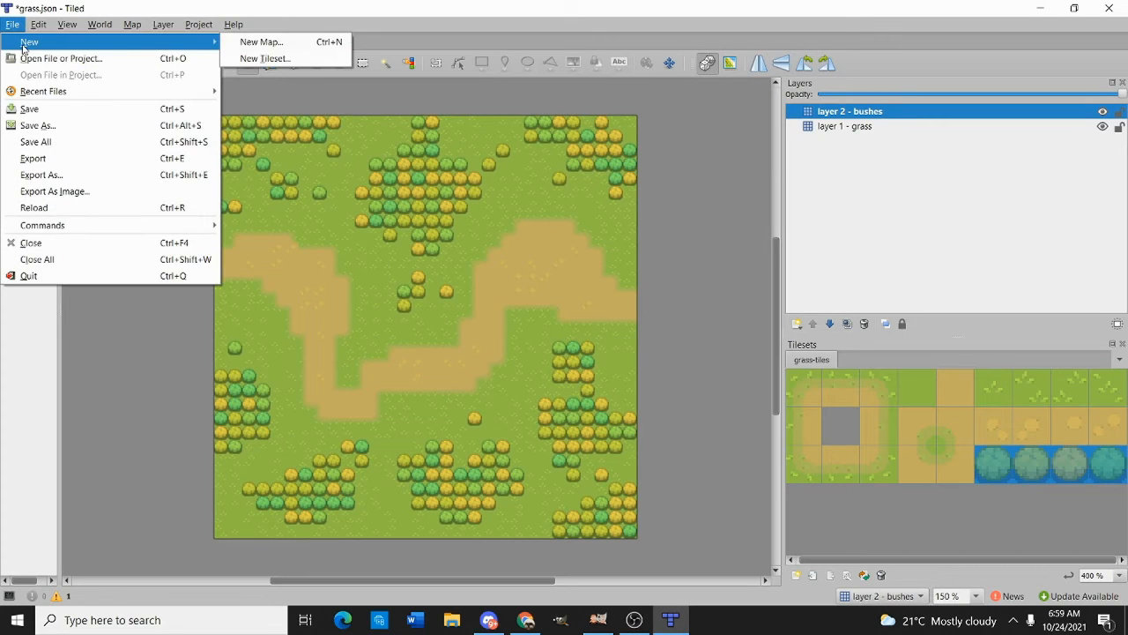
{"action": "left_click", "coordinate": [276, 59]}
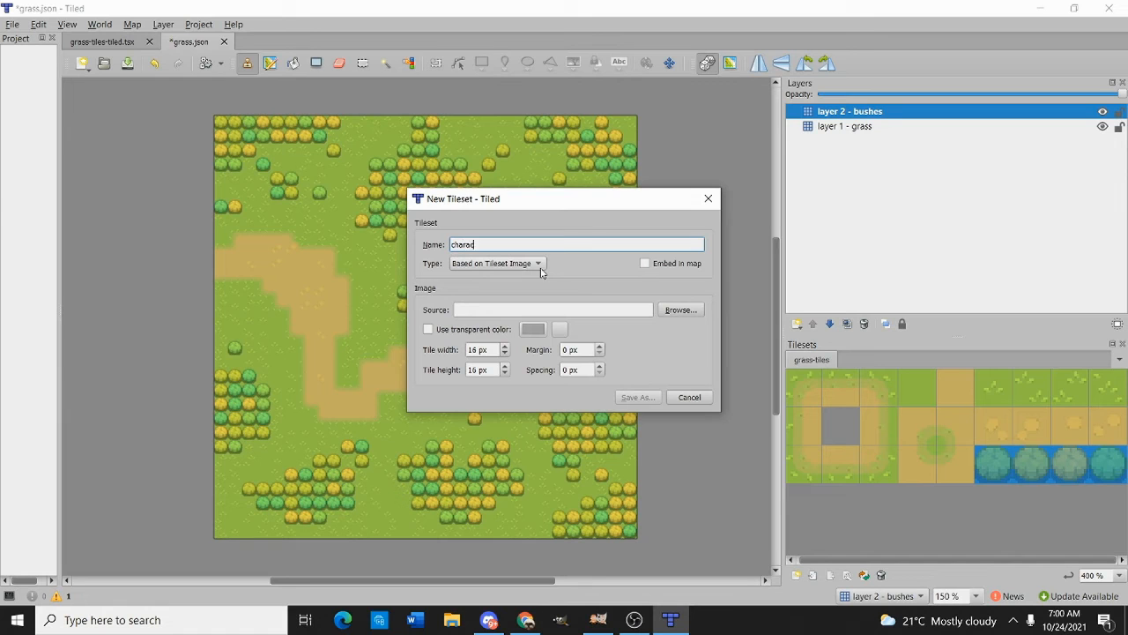
{"action": "left_click", "coordinate": [693, 313]}
{"action": "left_click", "coordinate": [598, 343]}
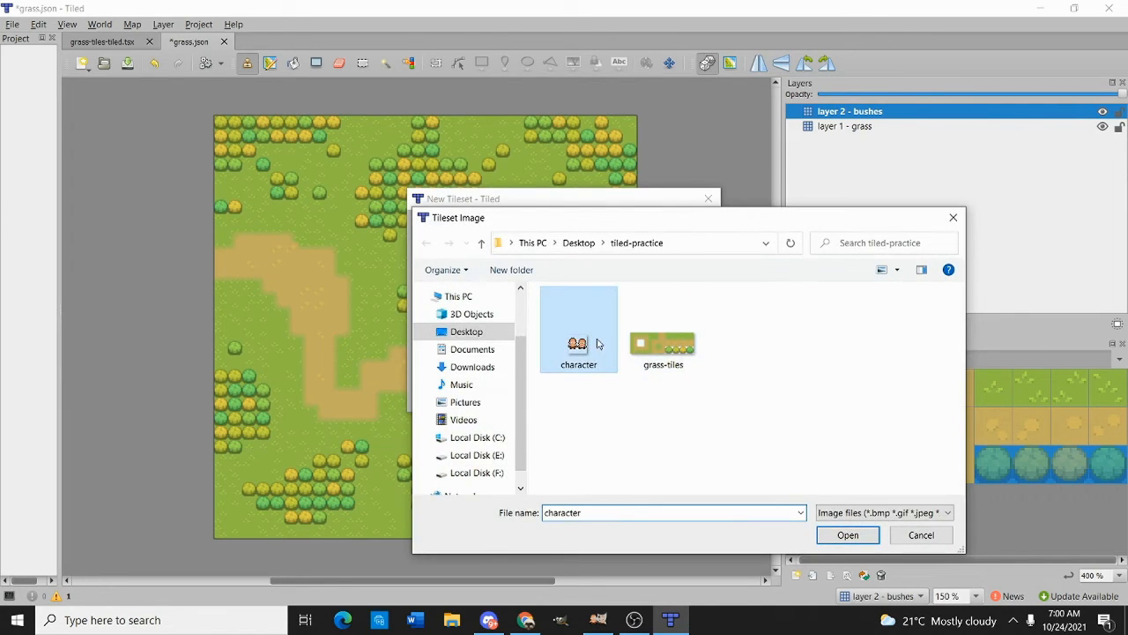
{"action": "left_click", "coordinate": [871, 538]}
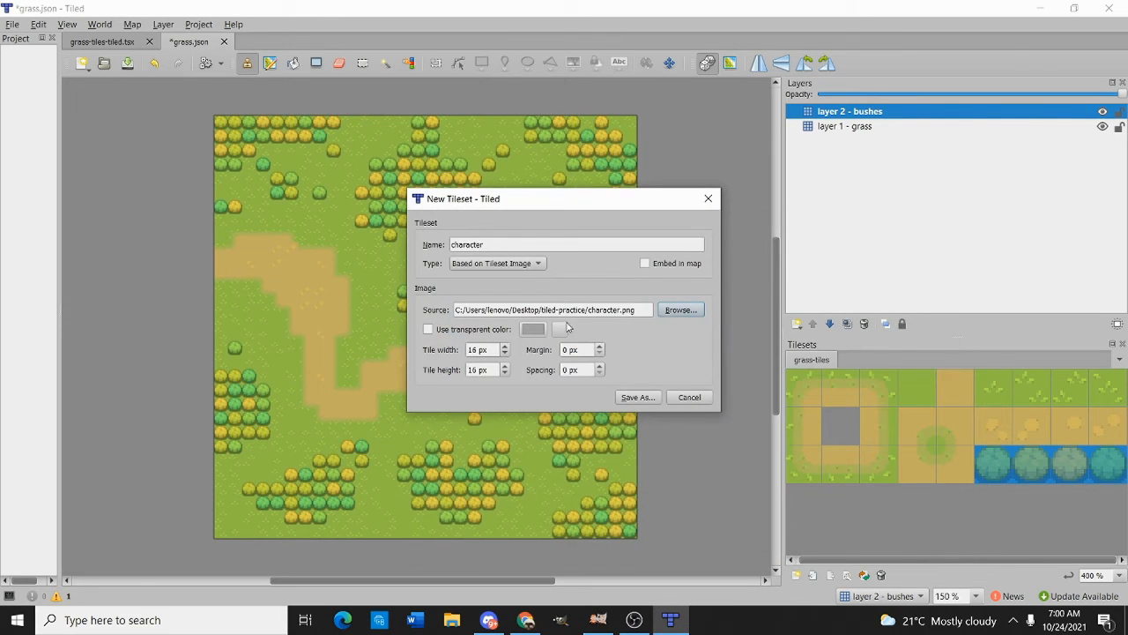
Switch to GIMP and measure the first character's tile in the exported image with a rectangular selection
{"action": "double_click", "coordinate": [474, 350]}
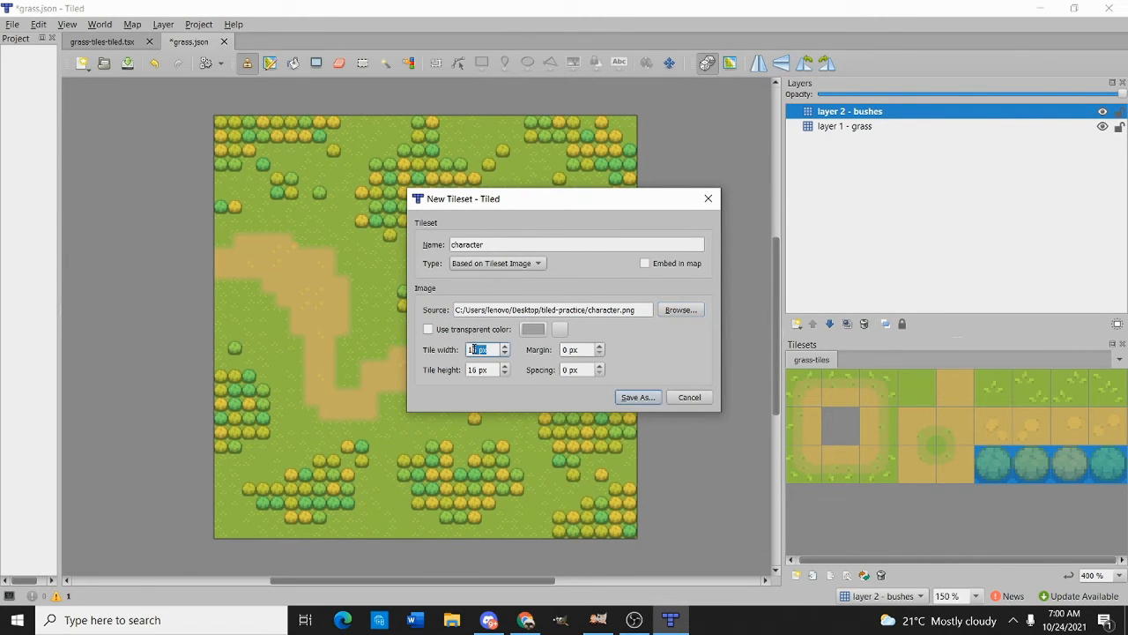
{"action": "left_click", "coordinate": [599, 619]}
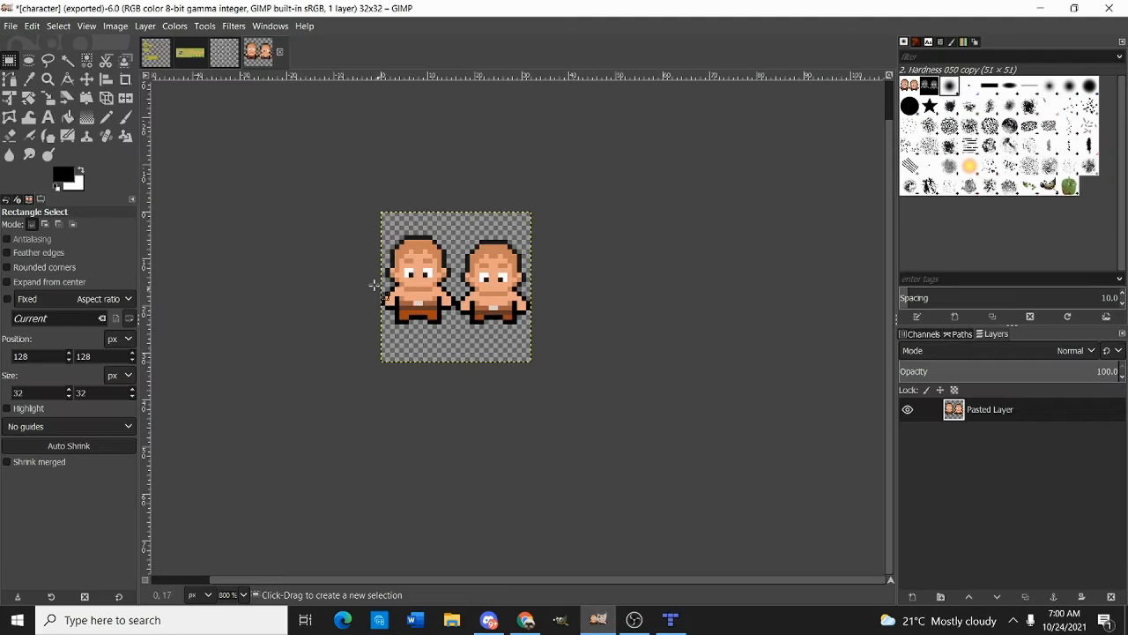
{"action": "scroll", "coordinate": [392, 219], "scroll_direction": "up", "scroll_amount": 3}
{"action": "left_click_drag", "start_coordinate": [284, 183], "coordinate": [497, 546]}
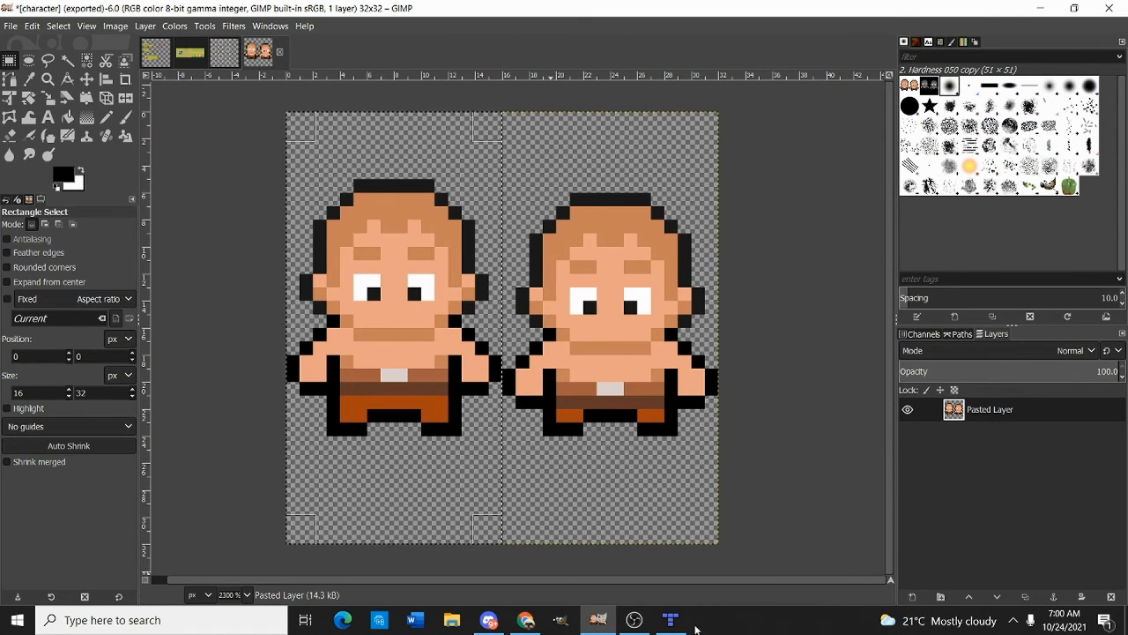
{"action": "mouse_move", "coordinate": [695, 627]}
Return to Tiled, set the tile height to 32 px and save the tileset as character in tiled-practice
{"action": "left_click", "coordinate": [673, 582]}
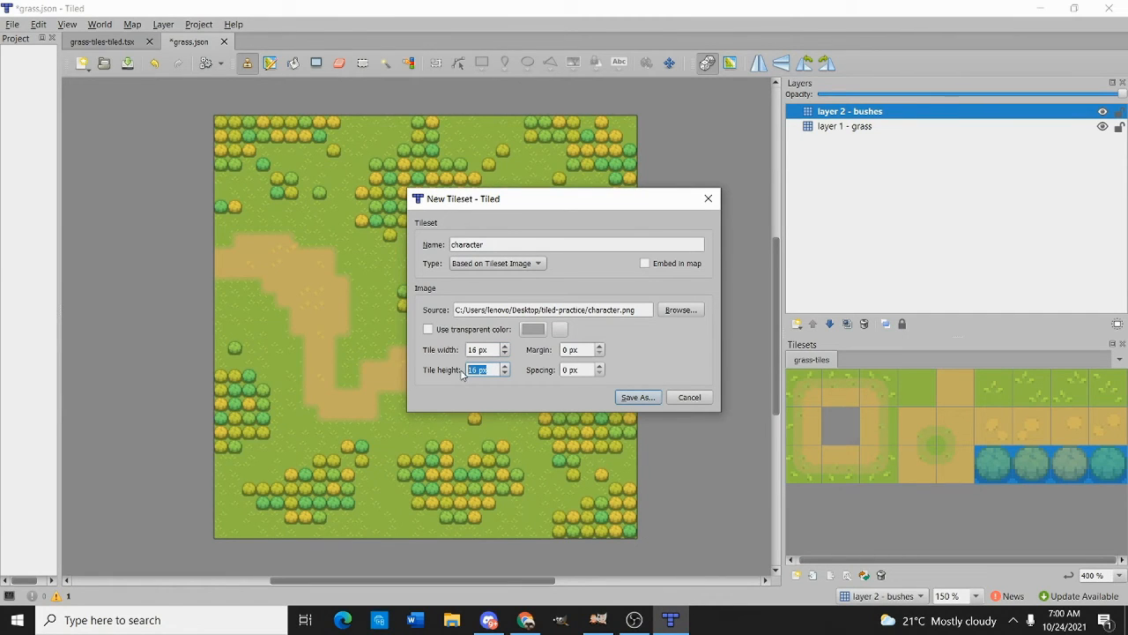
{"action": "left_click", "coordinate": [636, 397]}
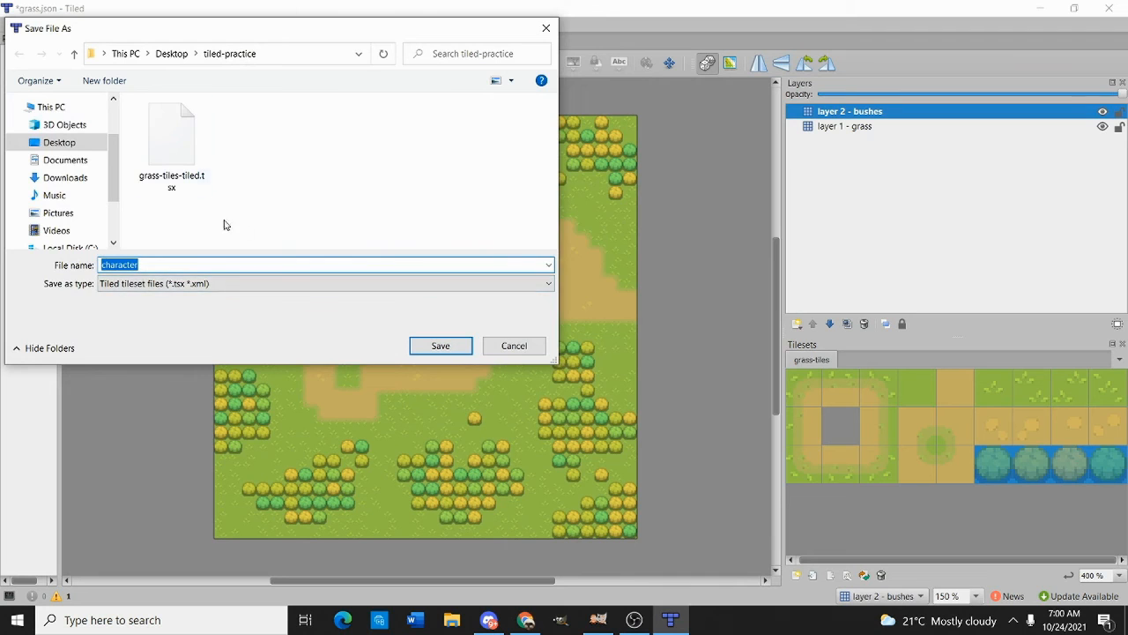
{"action": "left_click", "coordinate": [439, 347]}
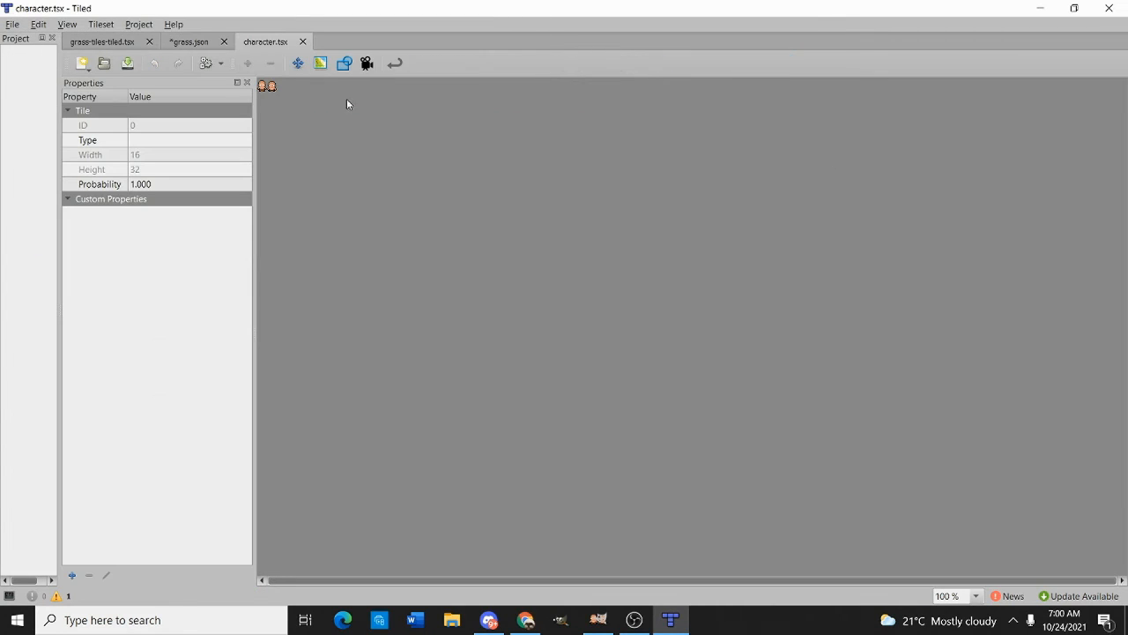
Animate the first tile of the character tileset with both character frames at 300 ms each
{"action": "scroll", "coordinate": [326, 130], "scroll_direction": "up", "scroll_amount": 7, "text": "ctrl"}
{"action": "left_click", "coordinate": [284, 136]}
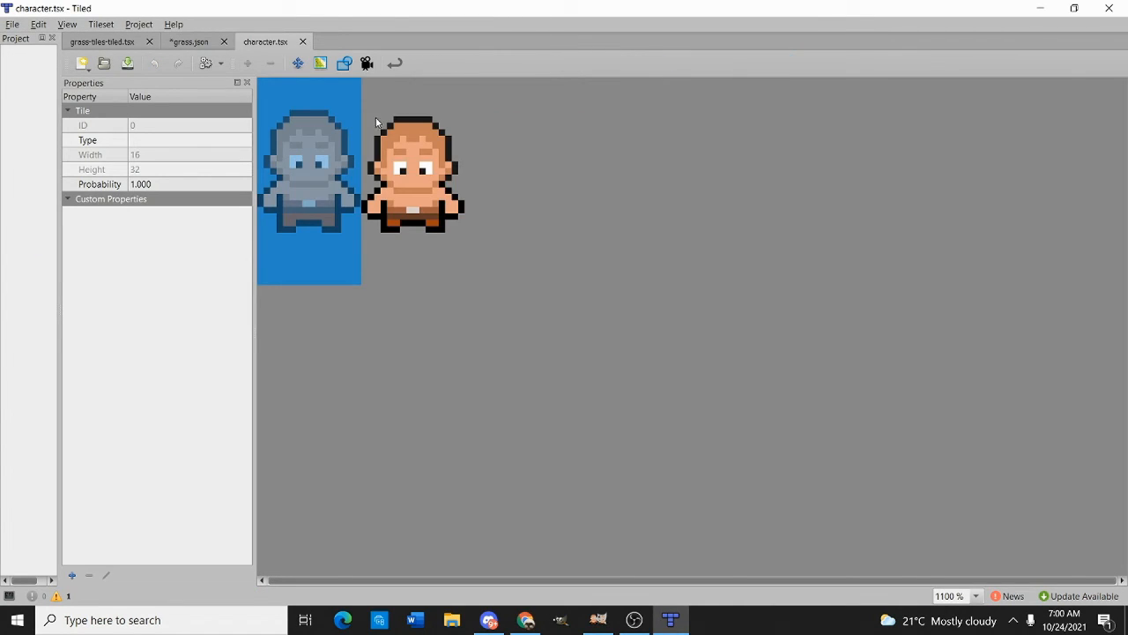
{"action": "left_click", "coordinate": [367, 64]}
{"action": "scroll", "coordinate": [260, 75], "scroll_direction": "up", "scroll_amount": 3, "text": "ctrl"}
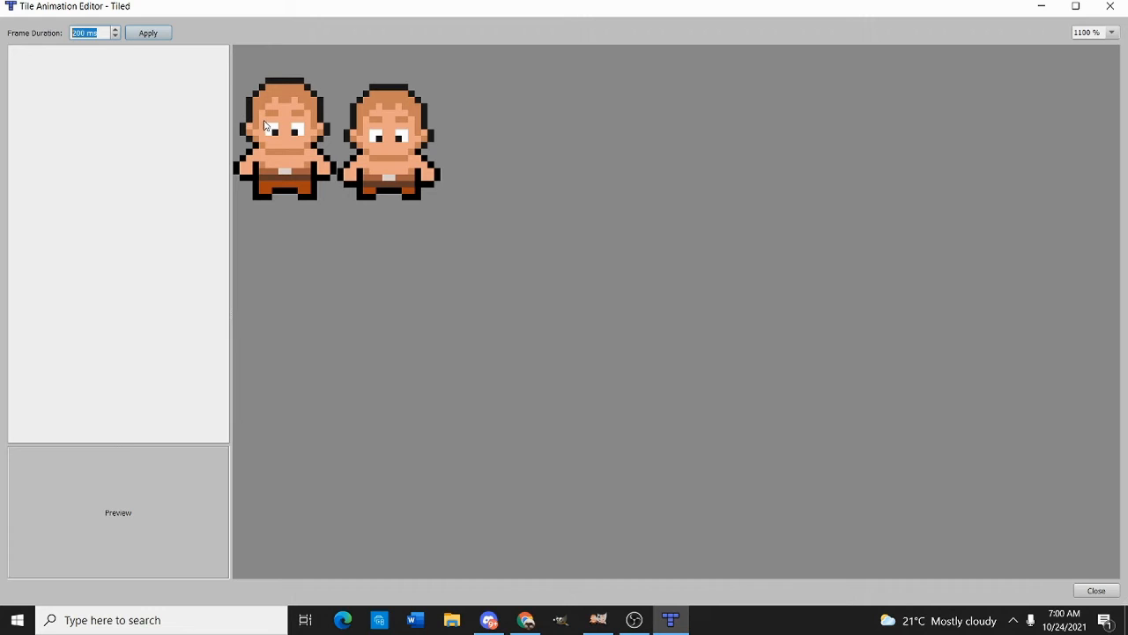
{"action": "double_click", "coordinate": [308, 118]}
{"action": "double_click", "coordinate": [405, 131]}
{"action": "scroll", "coordinate": [546, 294], "scroll_direction": "up", "scroll_amount": 1, "text": "ctrl"}
{"action": "scroll", "coordinate": [520, 293], "scroll_direction": "down", "scroll_amount": 2, "text": "ctrl"}
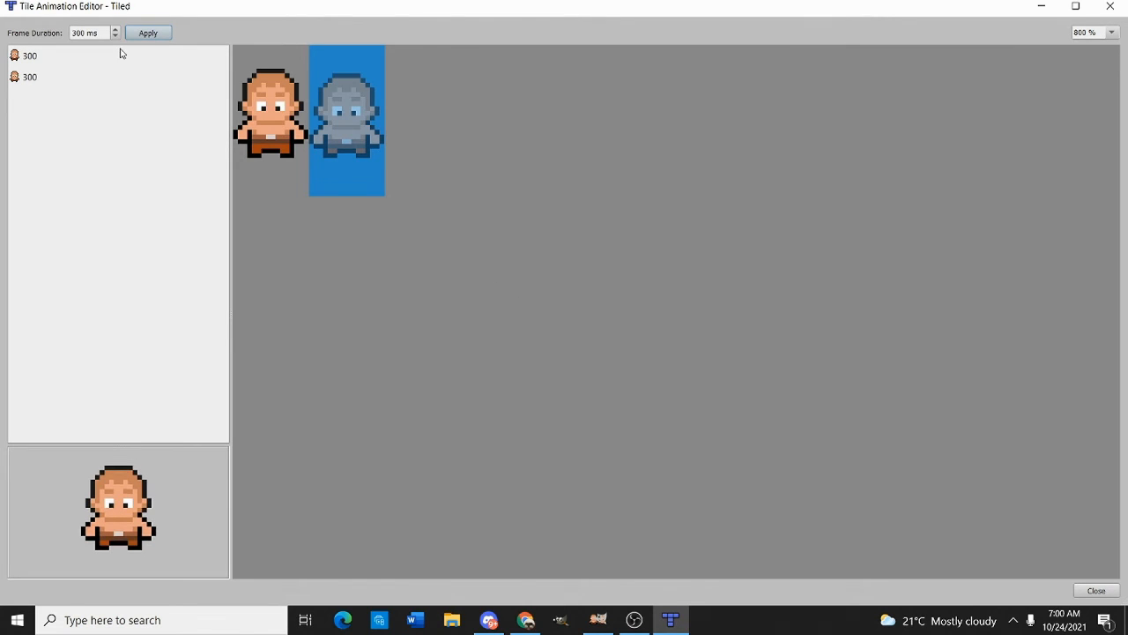
{"action": "left_click", "coordinate": [1109, 7]}
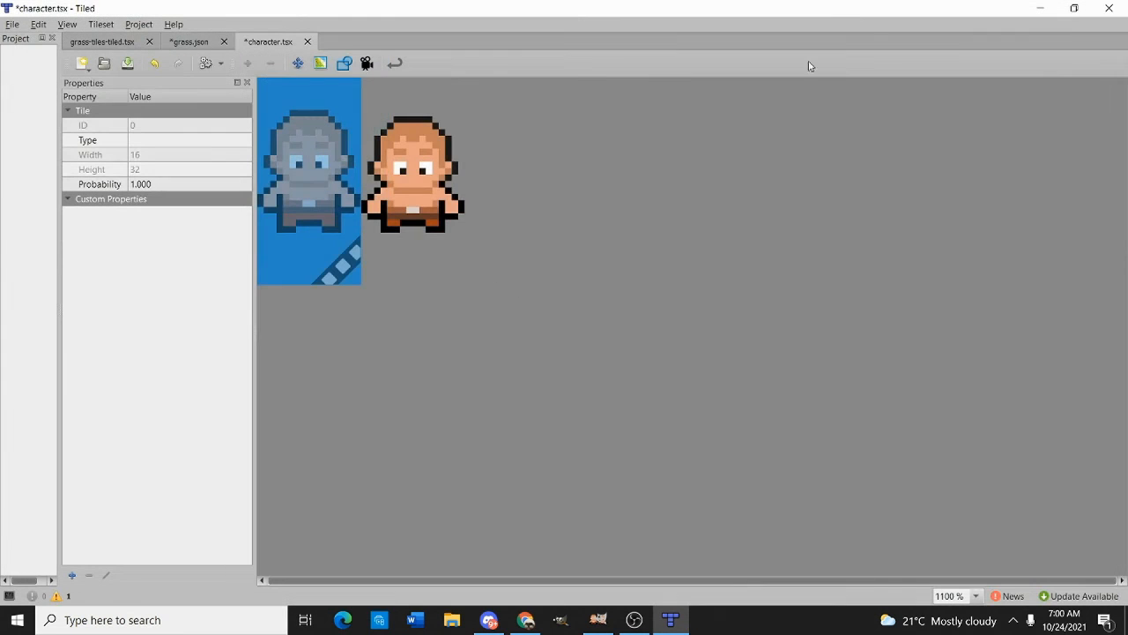
Add a tile layer named "layer 3 - characters" to the grass.json map
{"action": "left_click", "coordinate": [113, 43]}
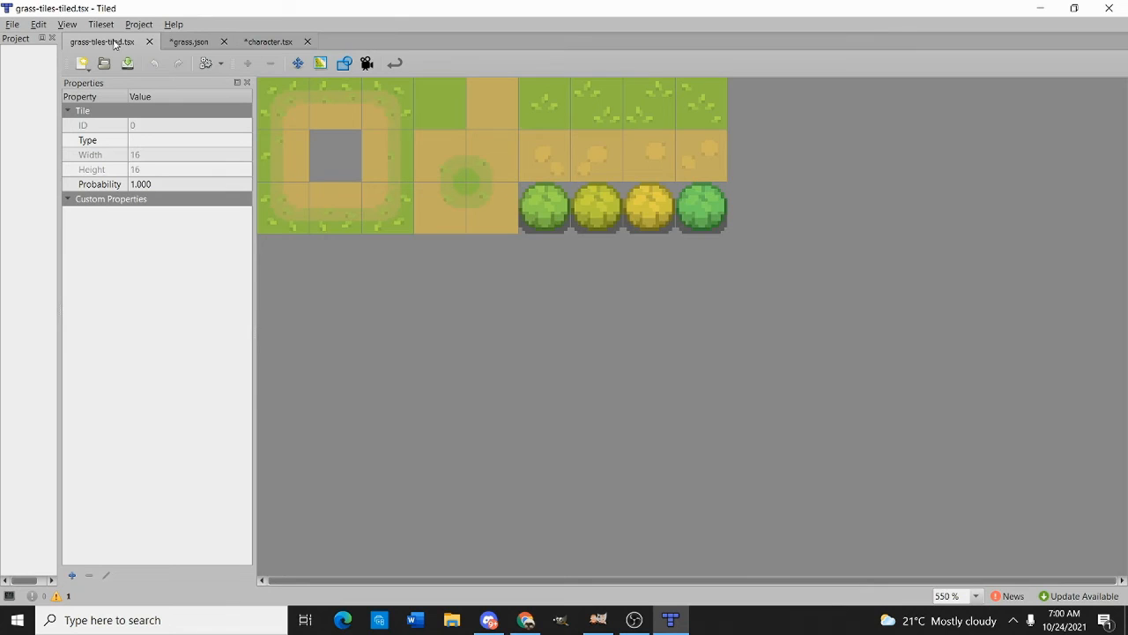
{"action": "left_click", "coordinate": [188, 46]}
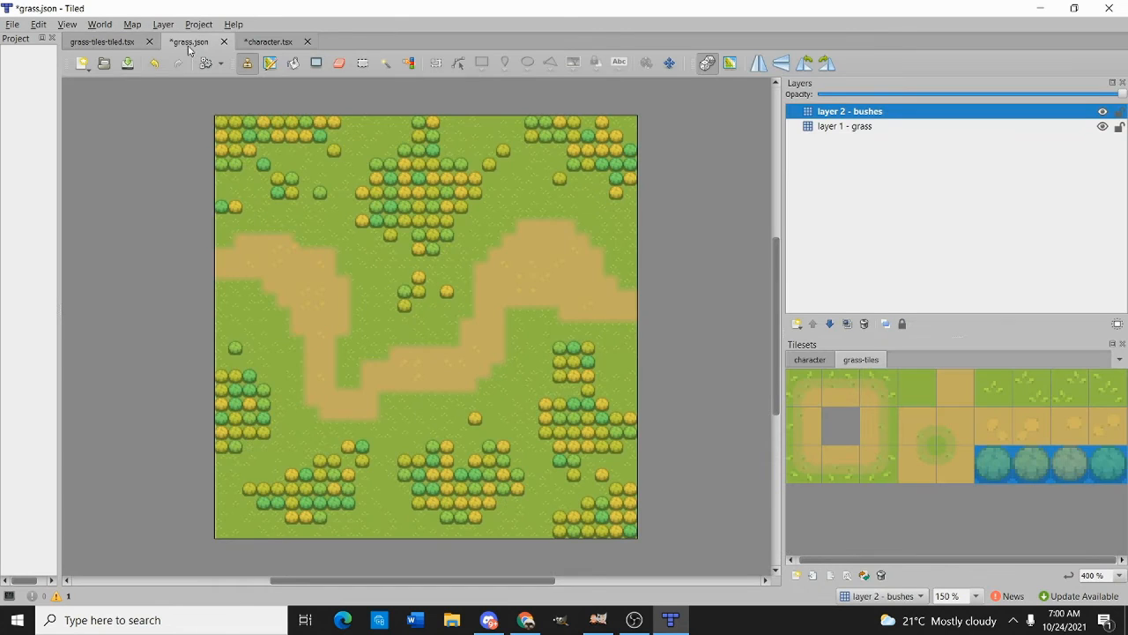
{"action": "right_click", "coordinate": [911, 167]}
{"action": "left_click", "coordinate": [837, 182]}
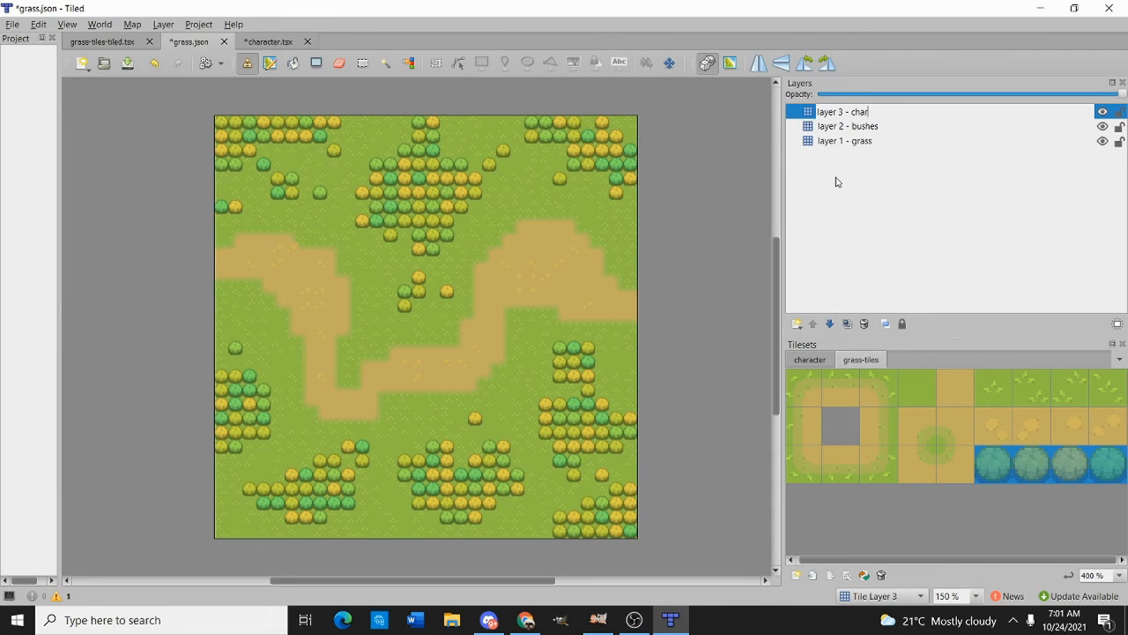
{"action": "key", "text": "Return"}
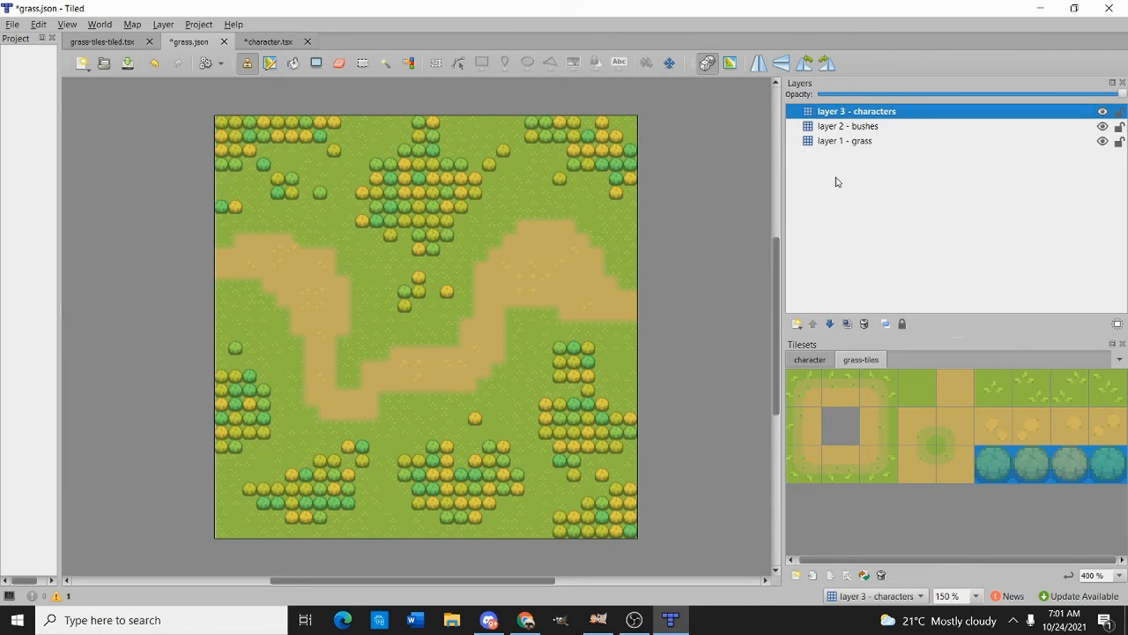
Place the animated character tile at three spots on the map: below the central bushes and on the grass above each end of the path
{"action": "left_click", "coordinate": [811, 363]}
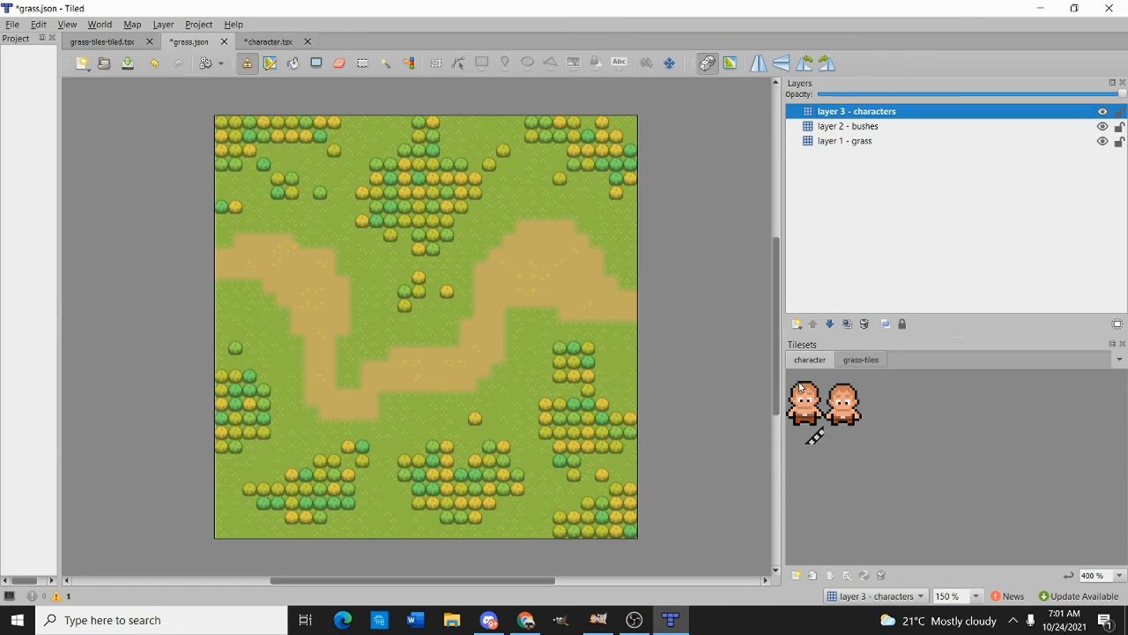
{"action": "left_click", "coordinate": [804, 405]}
{"action": "scroll", "coordinate": [412, 342], "scroll_direction": "up", "scroll_amount": 2}
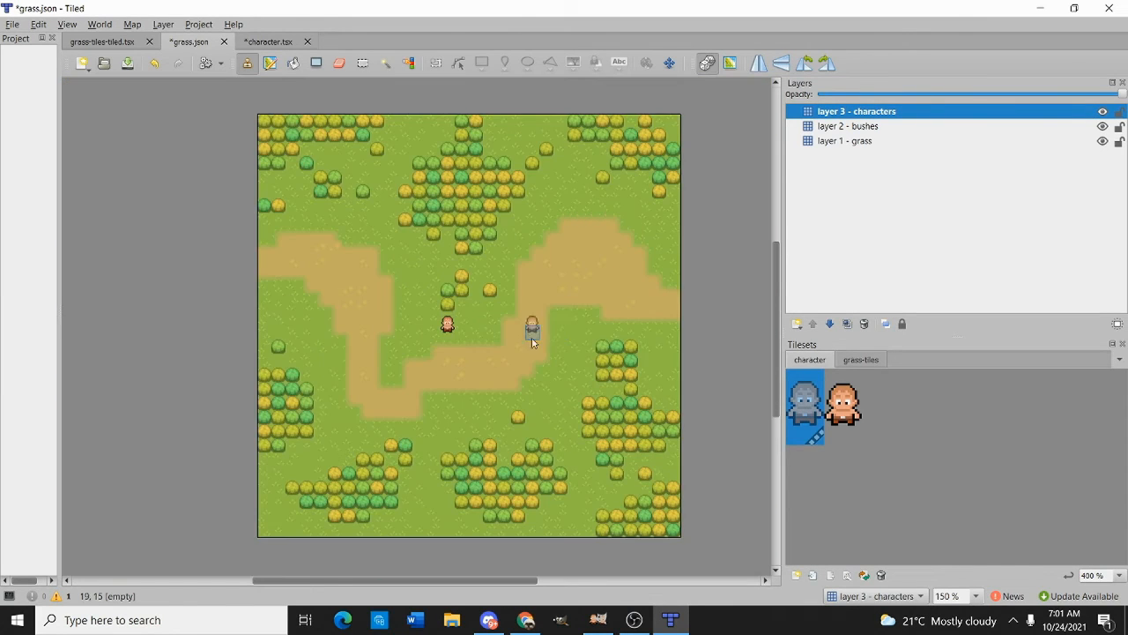
{"action": "scroll", "coordinate": [572, 353], "scroll_direction": "down", "scroll_amount": 2}
{"action": "scroll", "coordinate": [555, 338], "scroll_direction": "up", "scroll_amount": 1}
{"action": "left_click", "coordinate": [565, 177]}
{"action": "left_click", "coordinate": [303, 194]}
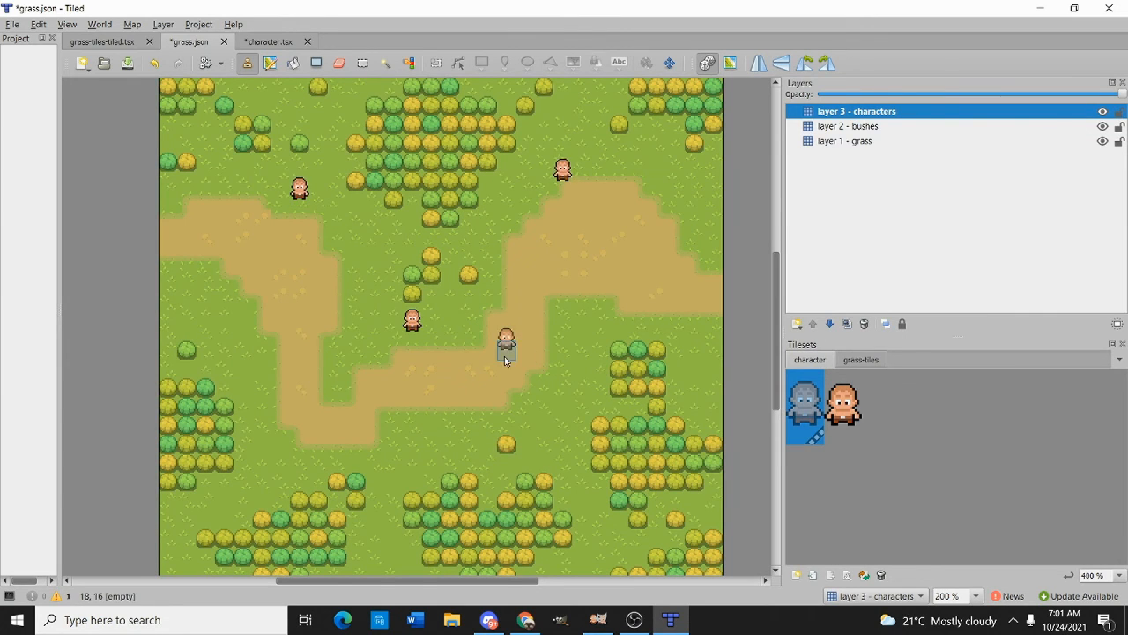
Switch to GIMP and set a very dark grey foreground colour for the Pencil tool
{"action": "left_click", "coordinate": [598, 620]}
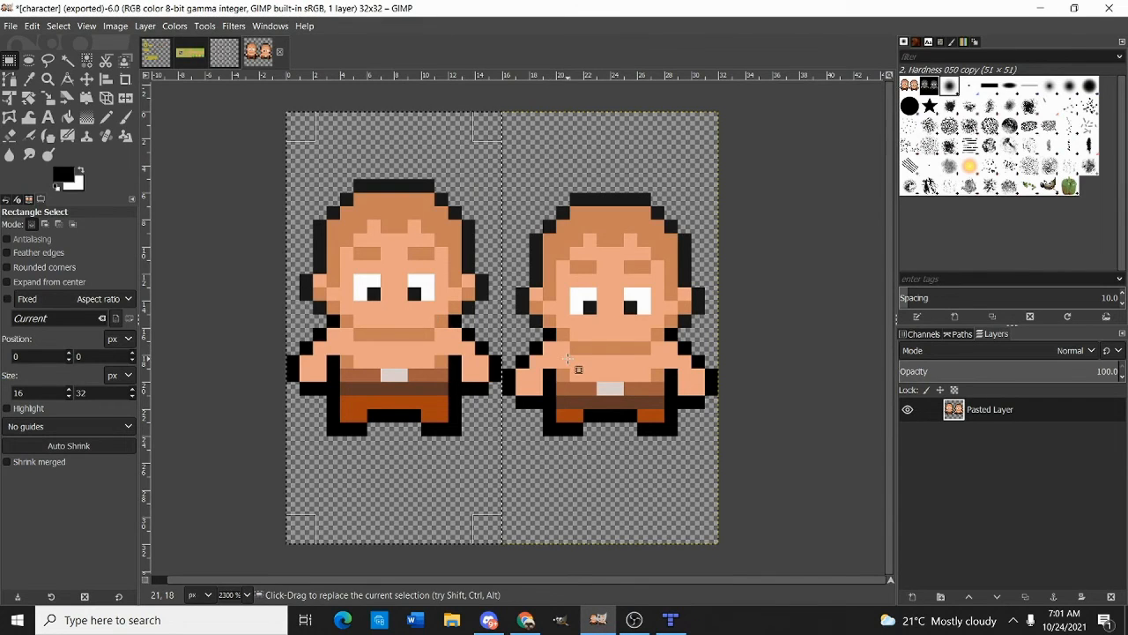
{"action": "left_click", "coordinate": [574, 359]}
{"action": "key", "text": "n"}
{"action": "scroll", "coordinate": [421, 407], "scroll_direction": "up", "scroll_amount": 2}
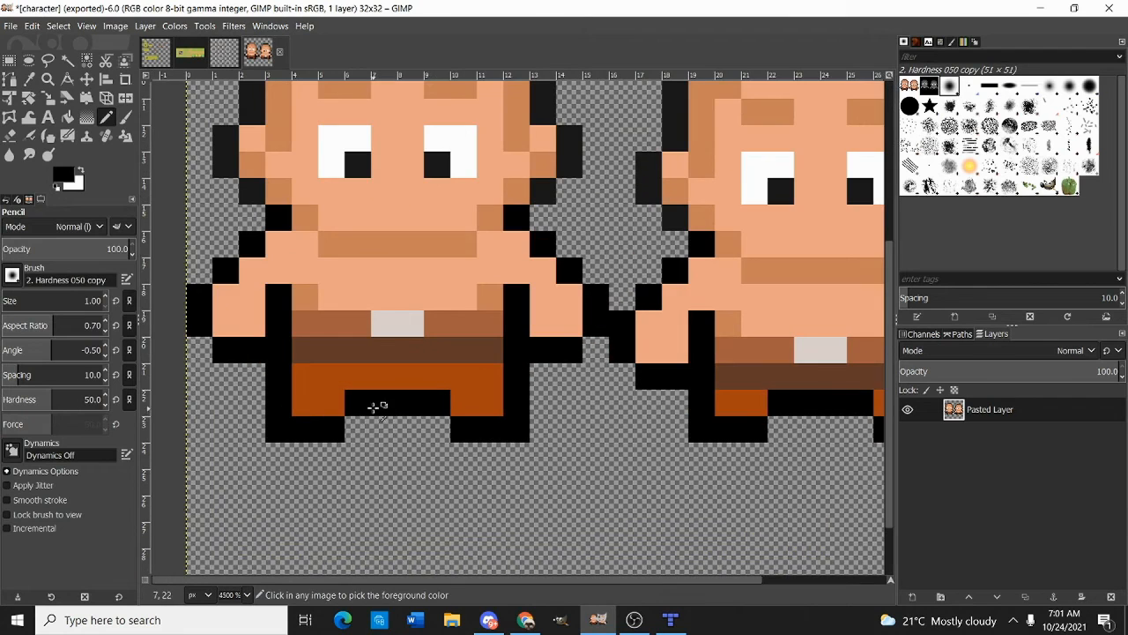
{"action": "left_click", "coordinate": [62, 179]}
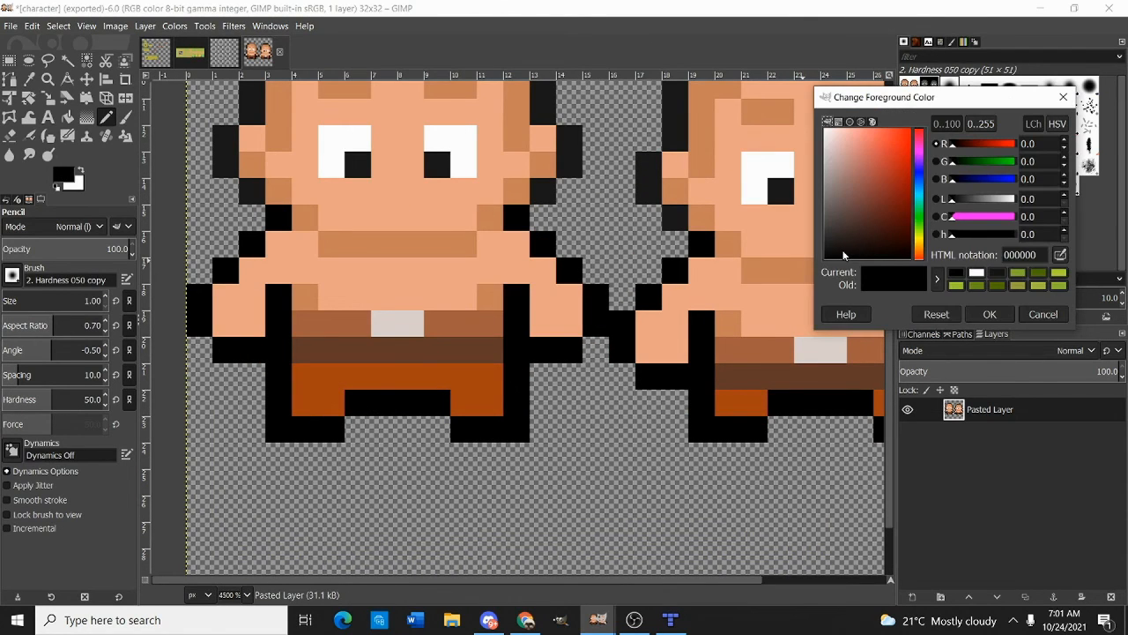
{"action": "left_click_drag", "start_coordinate": [830, 255], "coordinate": [807, 249]}
{"action": "left_click", "coordinate": [990, 314]}
Paint a rounded dark shadow beneath and around the legs of the first character frame, about 12 px wide and 6 px high
{"action": "scroll", "coordinate": [388, 370], "scroll_direction": "down", "scroll_amount": 2}
{"action": "mouse_move", "coordinate": [374, 357]}
{"action": "left_mouse_down"}
{"action": "mouse_move", "coordinate": [376, 388]}
{"action": "mouse_move", "coordinate": [400, 391]}
{"action": "mouse_move", "coordinate": [412, 364]}
{"action": "mouse_move", "coordinate": [446, 354]}
{"action": "mouse_move", "coordinate": [452, 374]}
{"action": "mouse_move", "coordinate": [421, 382]}
{"action": "mouse_move", "coordinate": [527, 382]}
{"action": "mouse_move", "coordinate": [486, 416]}
{"action": "left_mouse_up"}
{"action": "mouse_move", "coordinate": [326, 410]}
{"action": "left_mouse_down"}
{"action": "mouse_move", "coordinate": [335, 407]}
{"action": "mouse_move", "coordinate": [302, 406]}
{"action": "mouse_move", "coordinate": [386, 408]}
{"action": "mouse_move", "coordinate": [378, 431]}
{"action": "mouse_move", "coordinate": [485, 429]}
{"action": "left_mouse_up"}
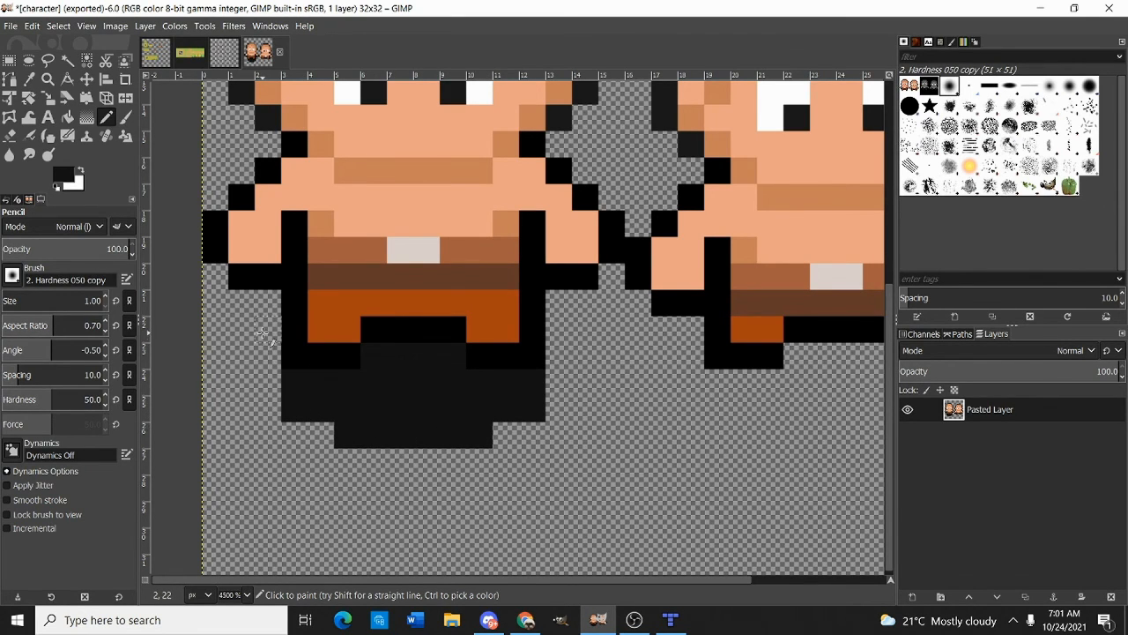
{"action": "left_click_drag", "start_coordinate": [262, 334], "coordinate": [269, 371]}
{"action": "mouse_move", "coordinate": [531, 349]}
{"action": "left_mouse_down"}
{"action": "mouse_move", "coordinate": [556, 336]}
{"action": "mouse_move", "coordinate": [559, 377]}
{"action": "left_mouse_up"}
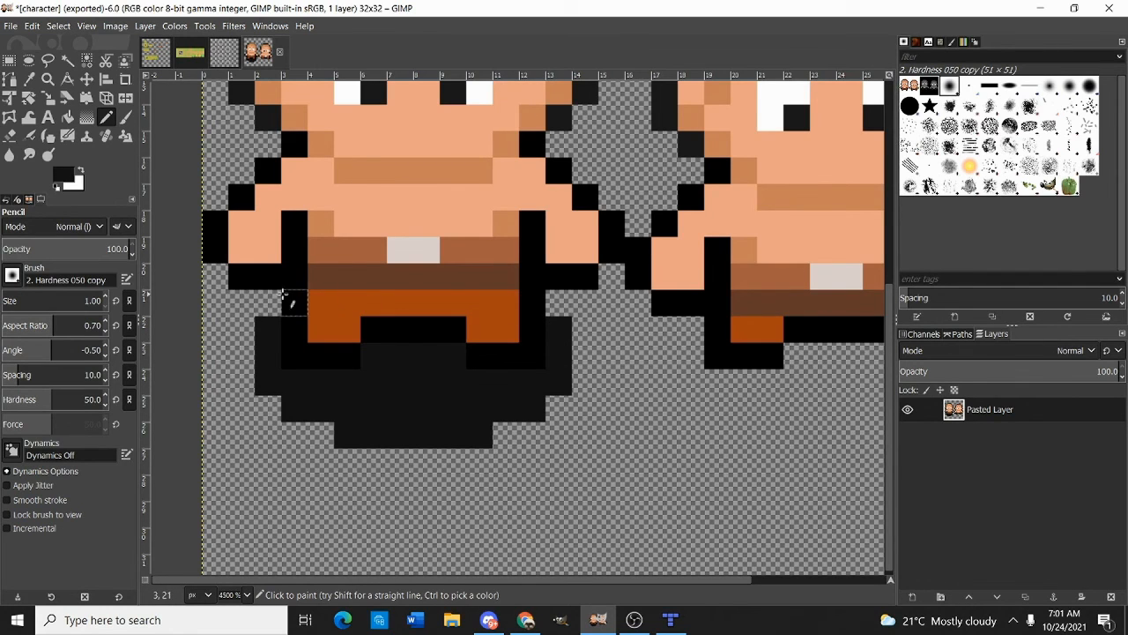
{"action": "left_click_drag", "start_coordinate": [291, 299], "coordinate": [269, 302]}
{"action": "left_click", "coordinate": [559, 303]}
Select the painted shadow under the first character with Fuzzy Select and cut it out
{"action": "scroll", "coordinate": [473, 383], "scroll_direction": "down", "scroll_amount": 3}
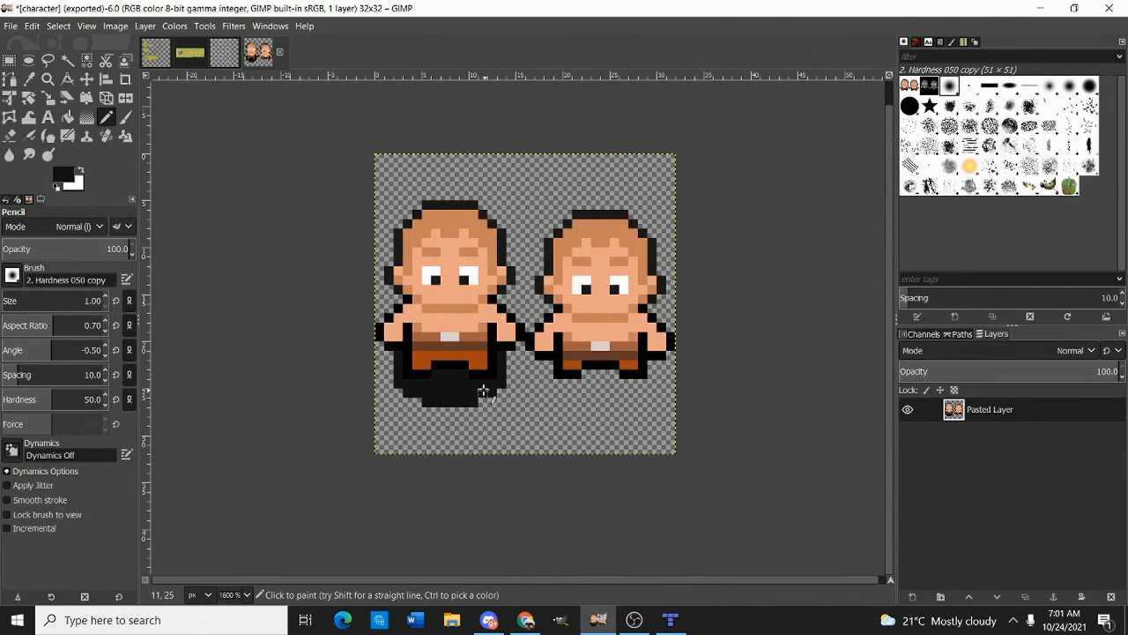
{"action": "left_click", "coordinate": [67, 60]}
{"action": "left_click", "coordinate": [462, 394]}
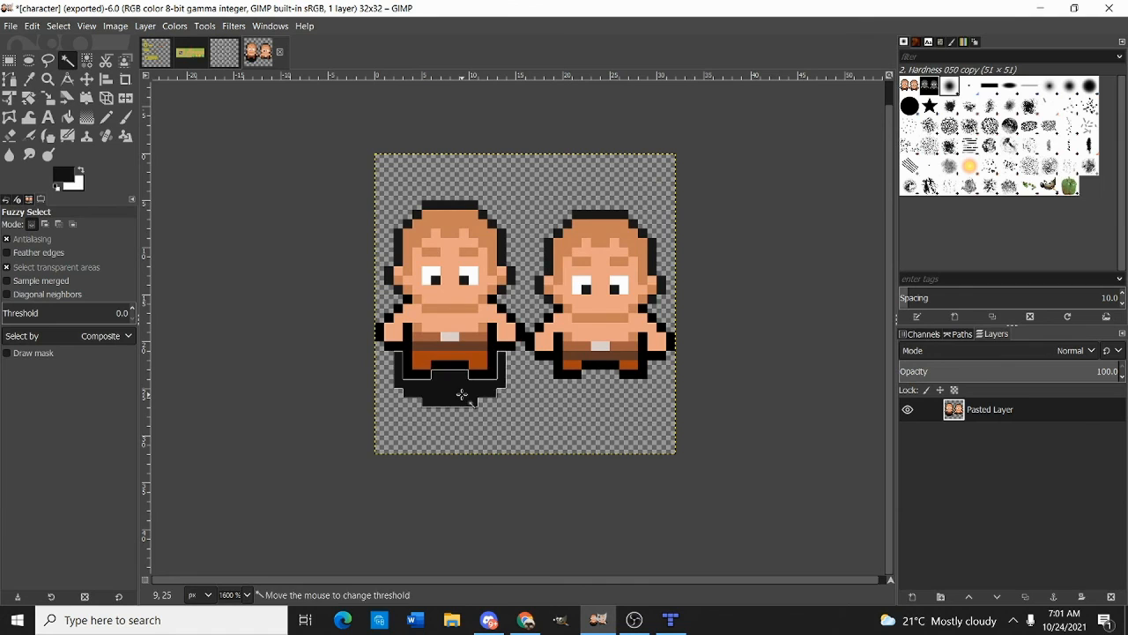
{"action": "key", "text": "ctrl+x"}
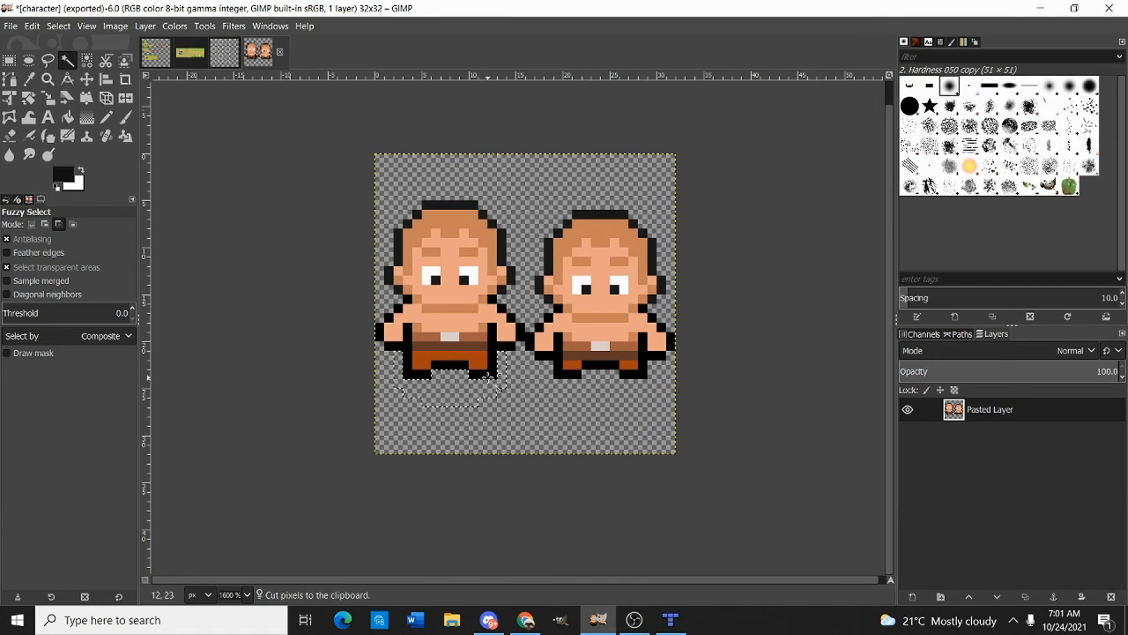
Paste the shadow back in place, set its opacity to 40 and anchor it to the character layer
{"action": "left_click", "coordinate": [9, 64]}
{"action": "left_click", "coordinate": [457, 388]}
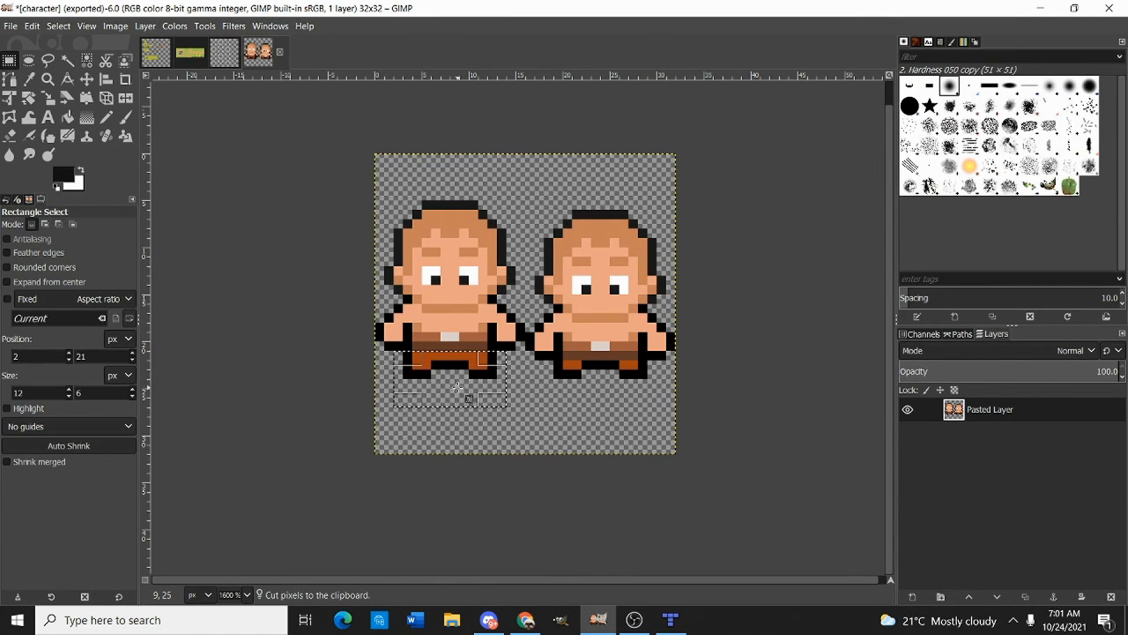
{"action": "key", "text": "ctrl+v"}
{"action": "scroll", "coordinate": [478, 386], "scroll_direction": "up", "scroll_amount": 1}
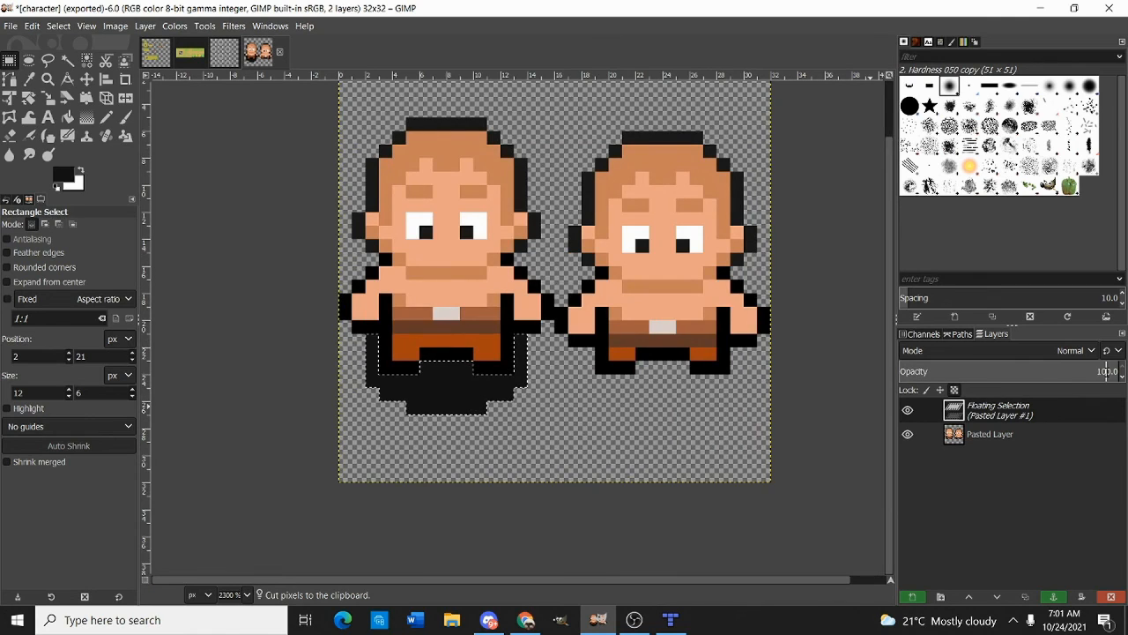
{"action": "key", "text": "BackSpace"}
{"action": "key", "text": "BackSpace"}
{"action": "type", "text": "4"}
{"action": "key", "text": "Return"}
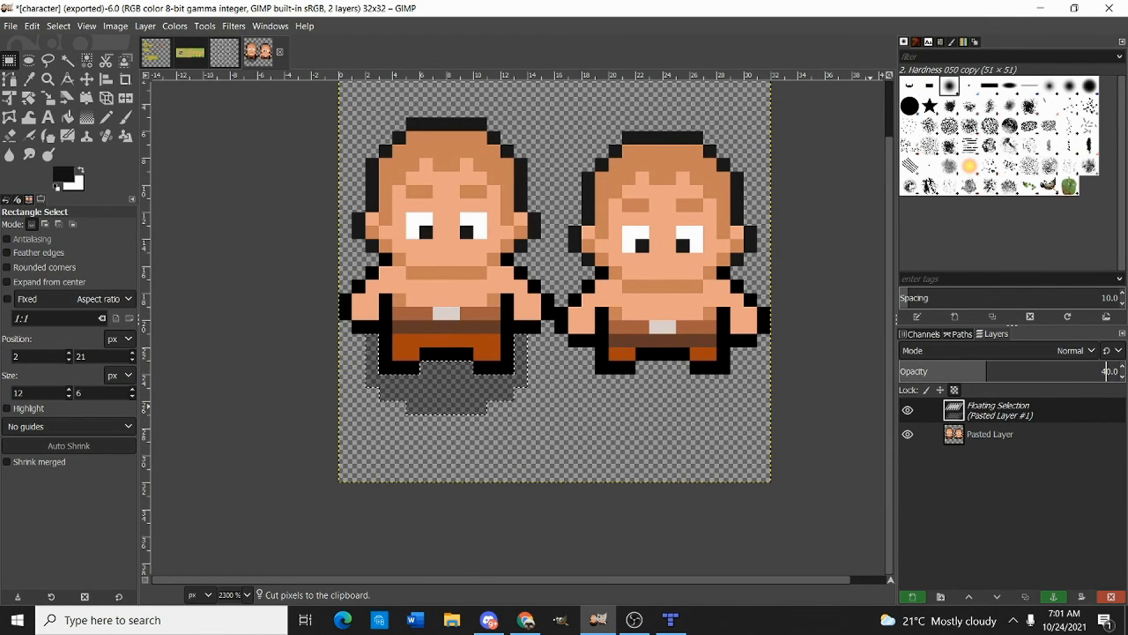
{"action": "left_click", "coordinate": [568, 444]}
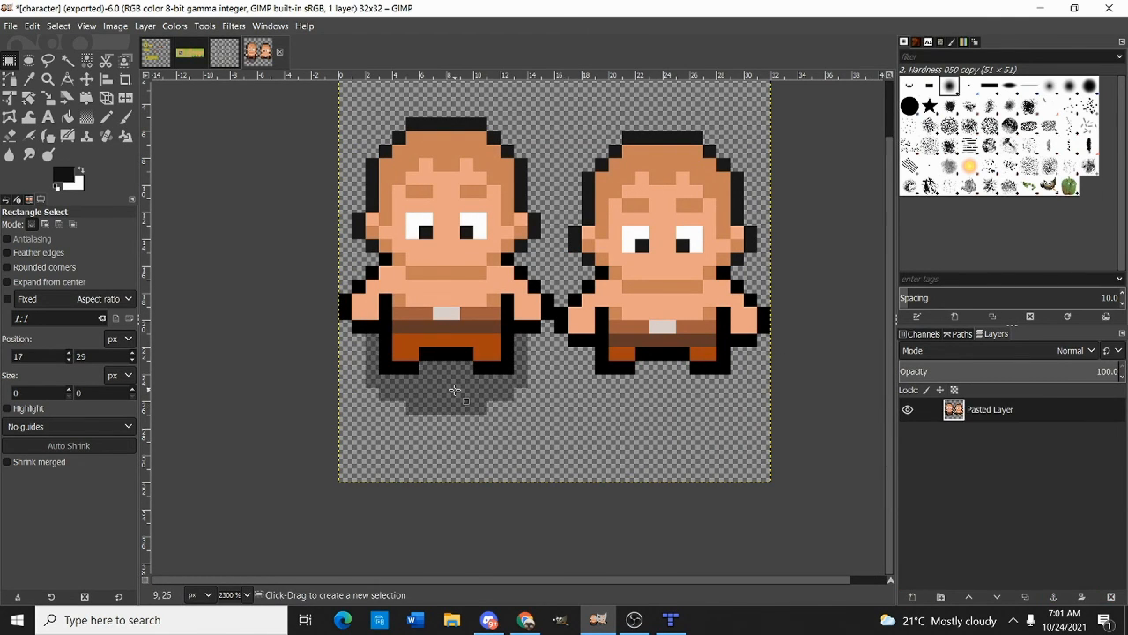
Copy the translucent shadow from the first character and anchor the copy beneath the second character frame
{"action": "left_click_drag", "start_coordinate": [455, 390], "coordinate": [406, 375]}
{"action": "left_click", "coordinate": [67, 60]}
{"action": "left_click", "coordinate": [397, 379]}
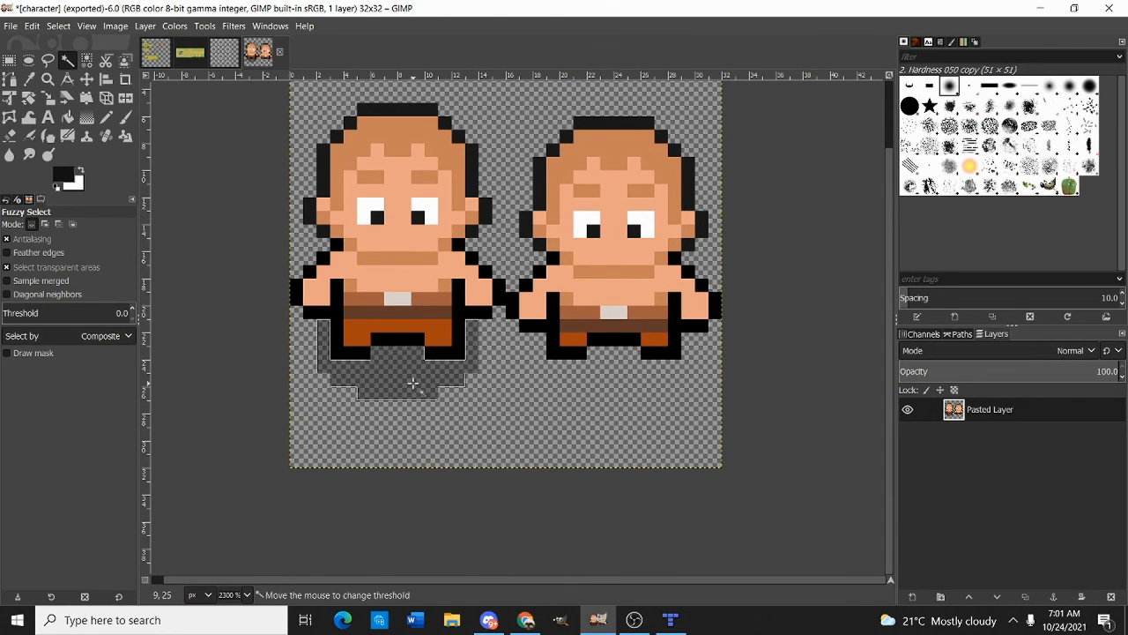
{"action": "left_click", "coordinate": [14, 67]}
{"action": "left_click_drag", "start_coordinate": [482, 310], "coordinate": [446, 297]}
{"action": "key", "text": "ctrl+c"}
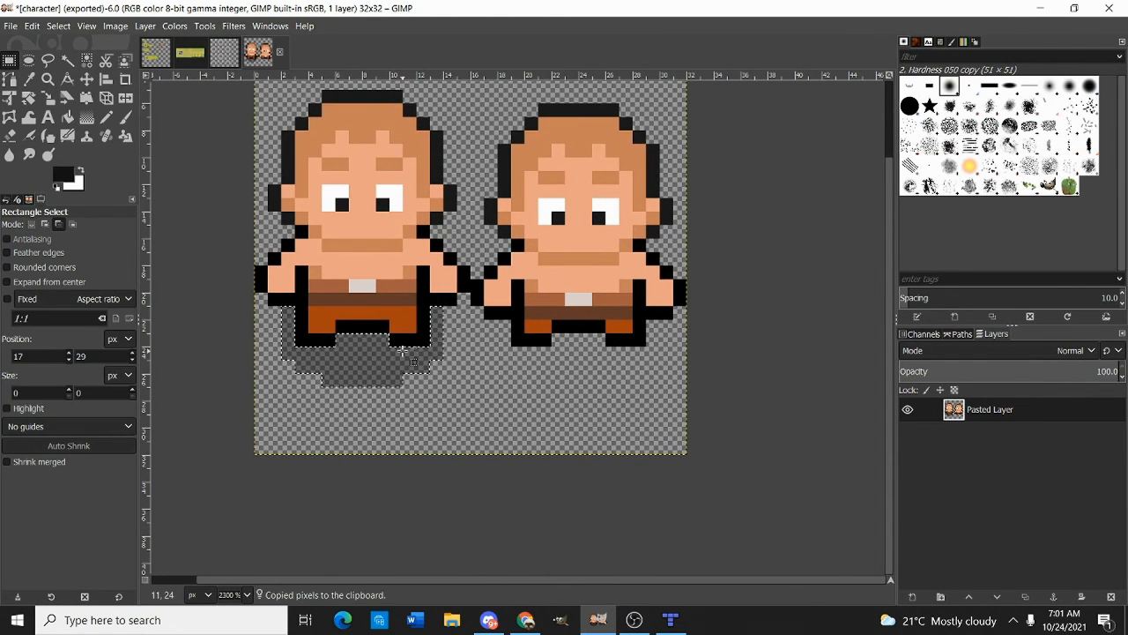
{"action": "key", "text": "ctrl+v"}
{"action": "left_click_drag", "start_coordinate": [377, 371], "coordinate": [586, 370]}
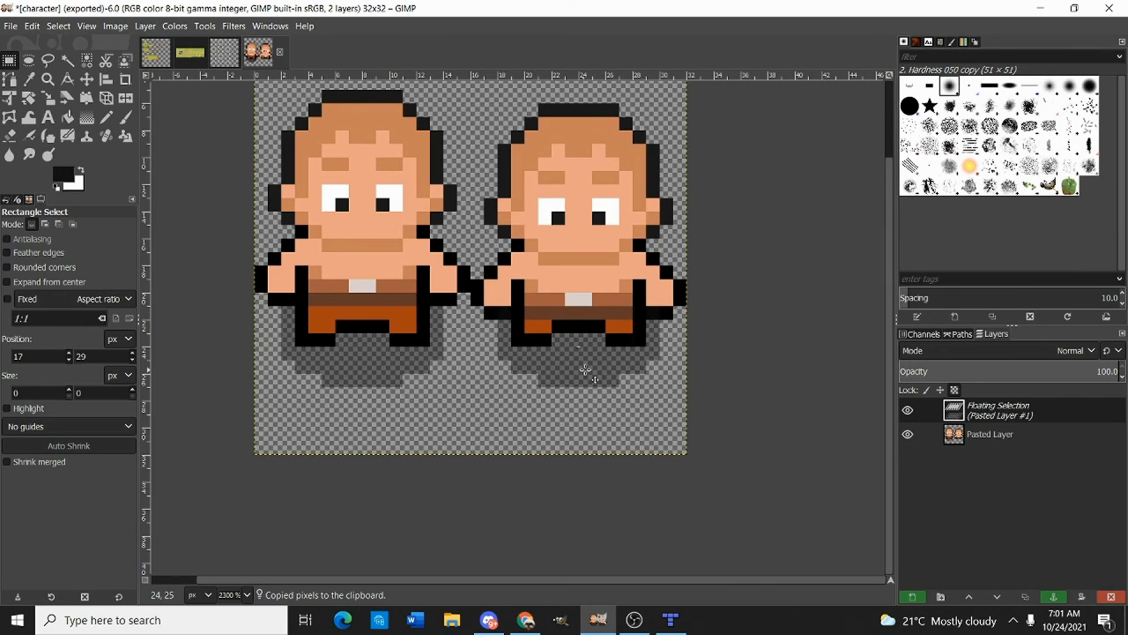
{"action": "left_click", "coordinate": [577, 421]}
Export the image with both shadows over character.png in the tiled-practice folder
{"action": "key", "text": "minus"}
{"action": "key", "text": "minus"}
{"action": "key", "text": "minus"}
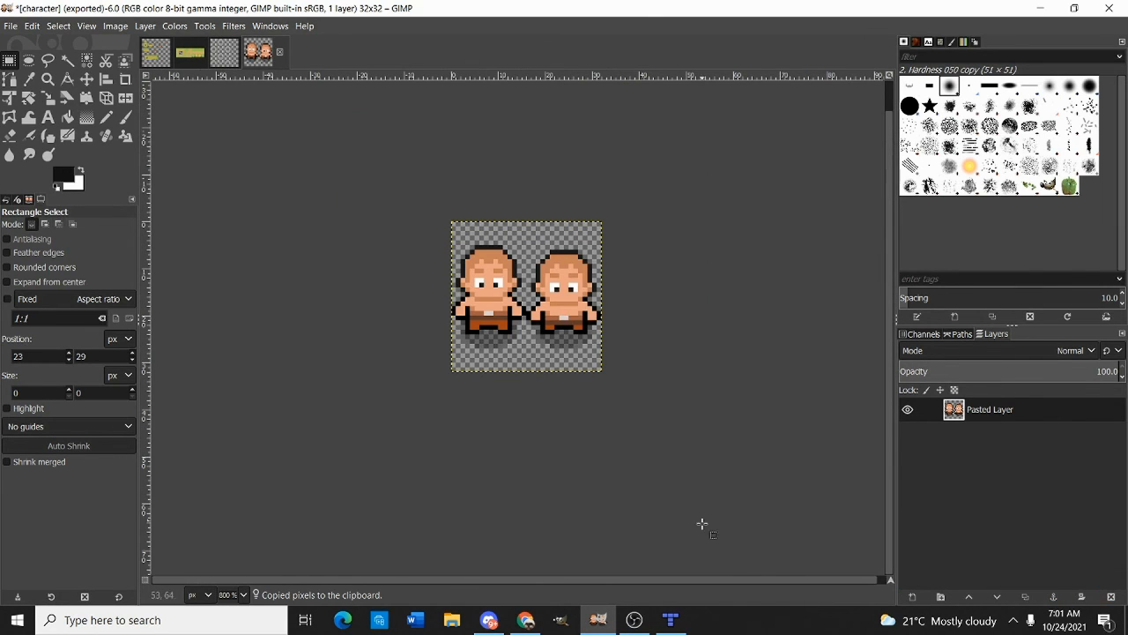
{"action": "mouse_move", "coordinate": [671, 620]}
{"action": "key", "text": "ctrl+e"}
{"action": "left_click_drag", "start_coordinate": [719, 348], "coordinate": [691, 333]}
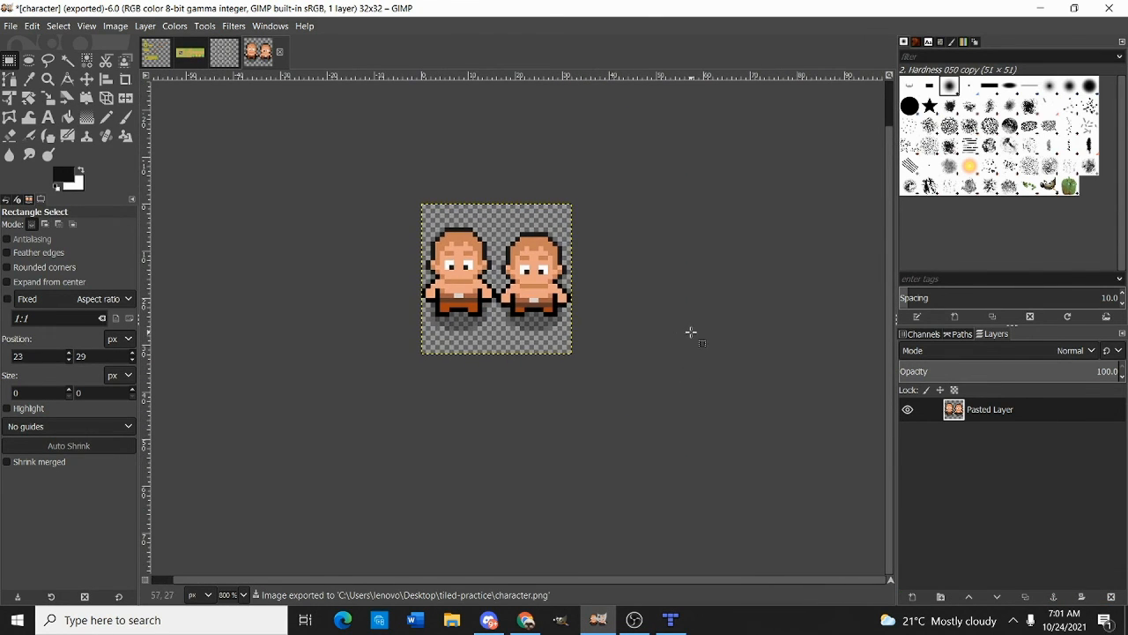
Switch to Tiled and examine the shadows of the placed characters on the grass.json map up close
{"action": "left_click", "coordinate": [671, 620]}
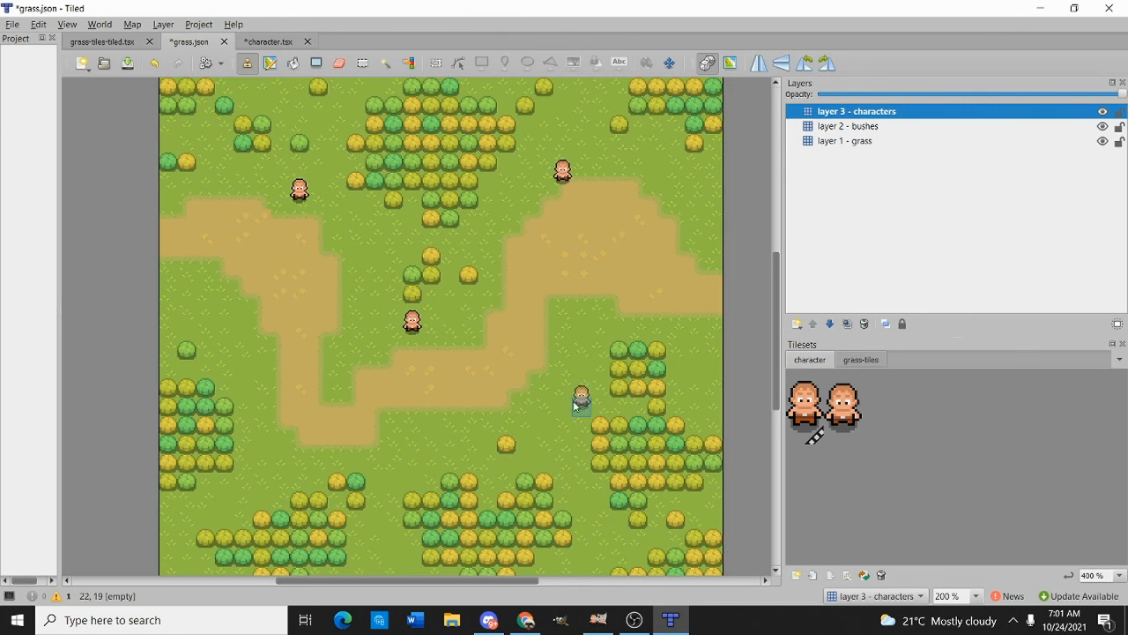
{"action": "scroll", "coordinate": [565, 311], "scroll_direction": "up", "scroll_amount": 2, "text": "ctrl"}
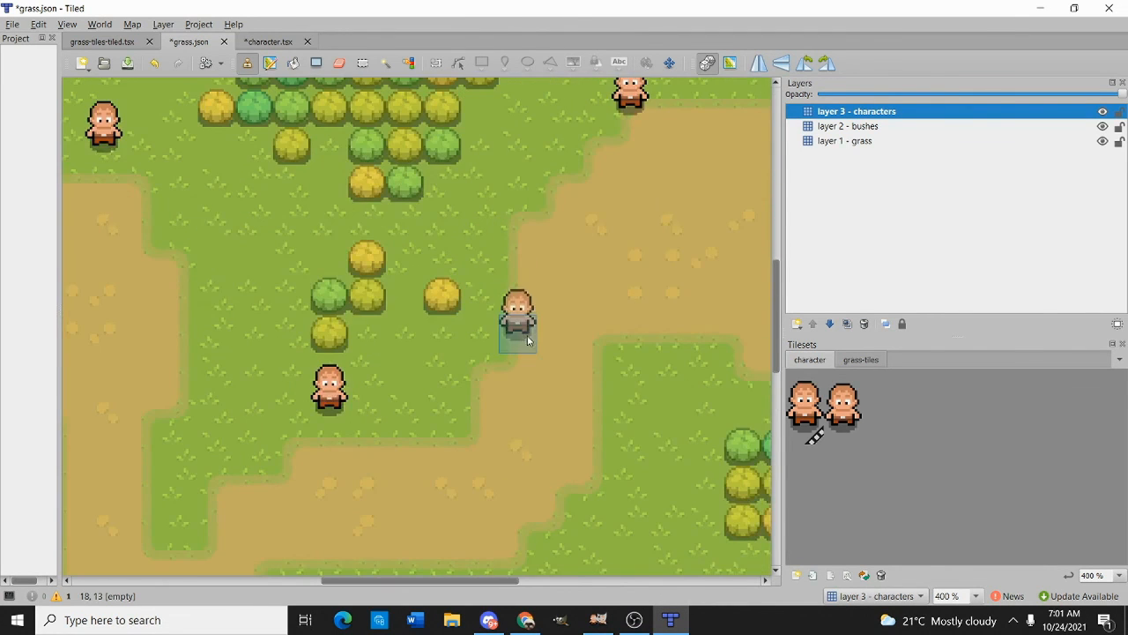
{"action": "scroll", "coordinate": [628, 236], "scroll_direction": "down", "scroll_amount": 1, "text": "ctrl"}
{"action": "left_click_drag", "start_coordinate": [604, 348], "coordinate": [547, 377]}
{"action": "scroll", "coordinate": [547, 378], "scroll_direction": "down", "scroll_amount": 2, "text": "ctrl"}
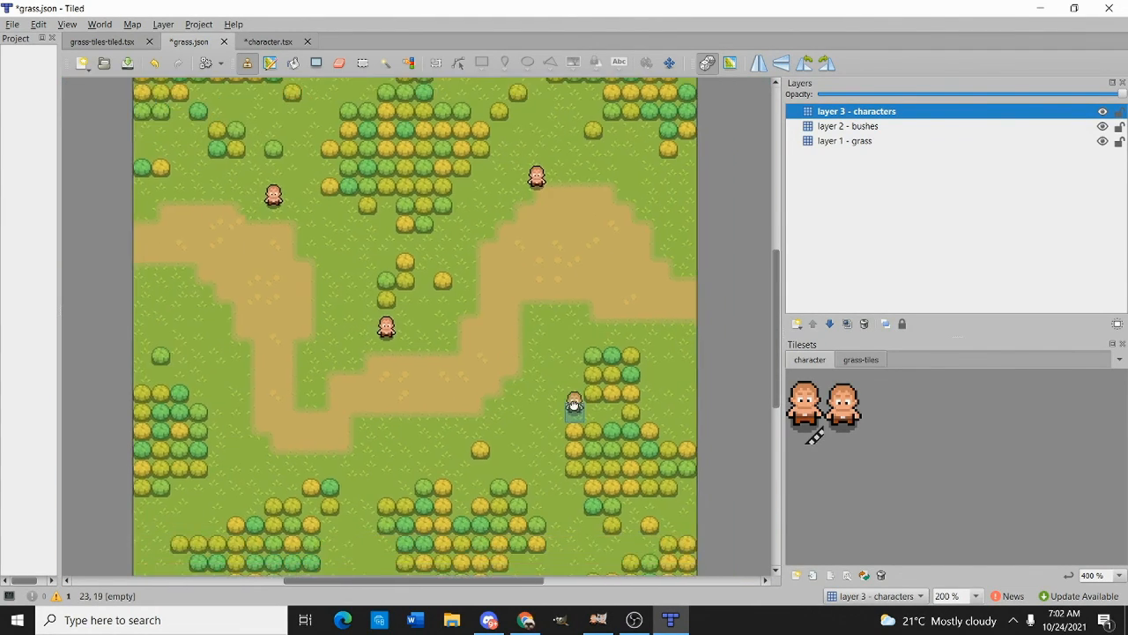